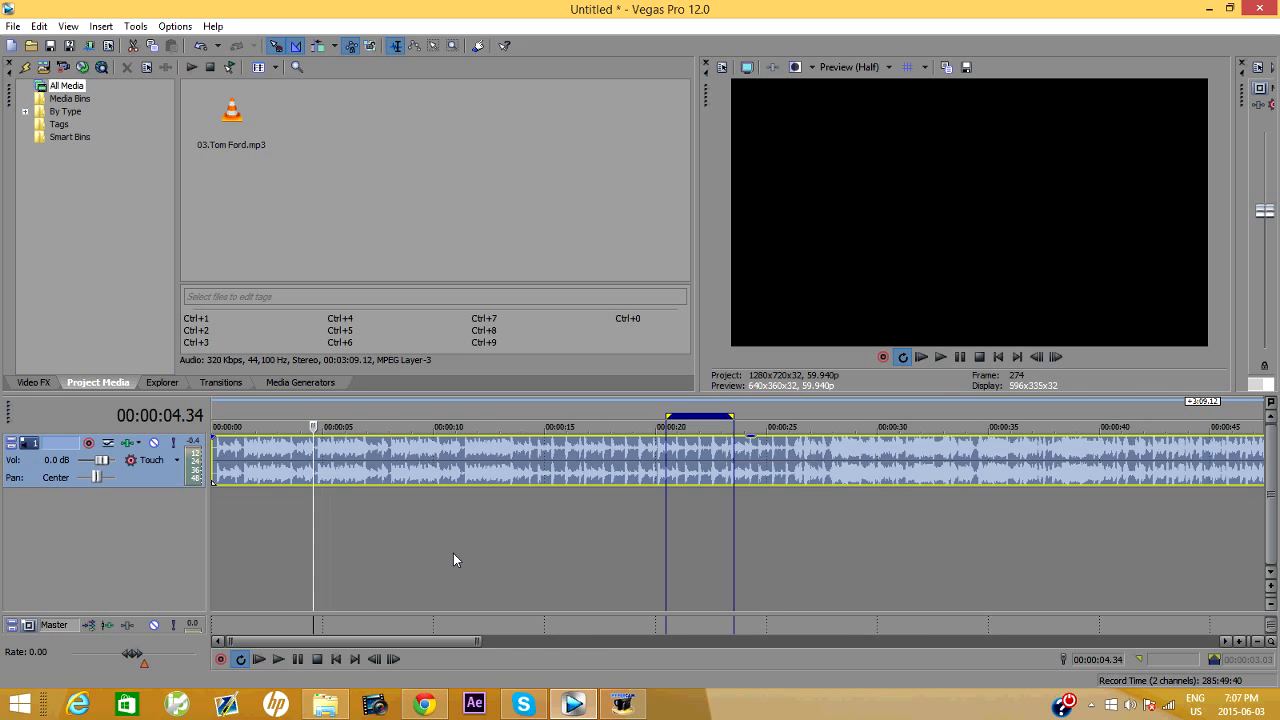
Place the playhead at 00:00:04.48 on the song's waveform.
scroll(454, 555, "up", 4)
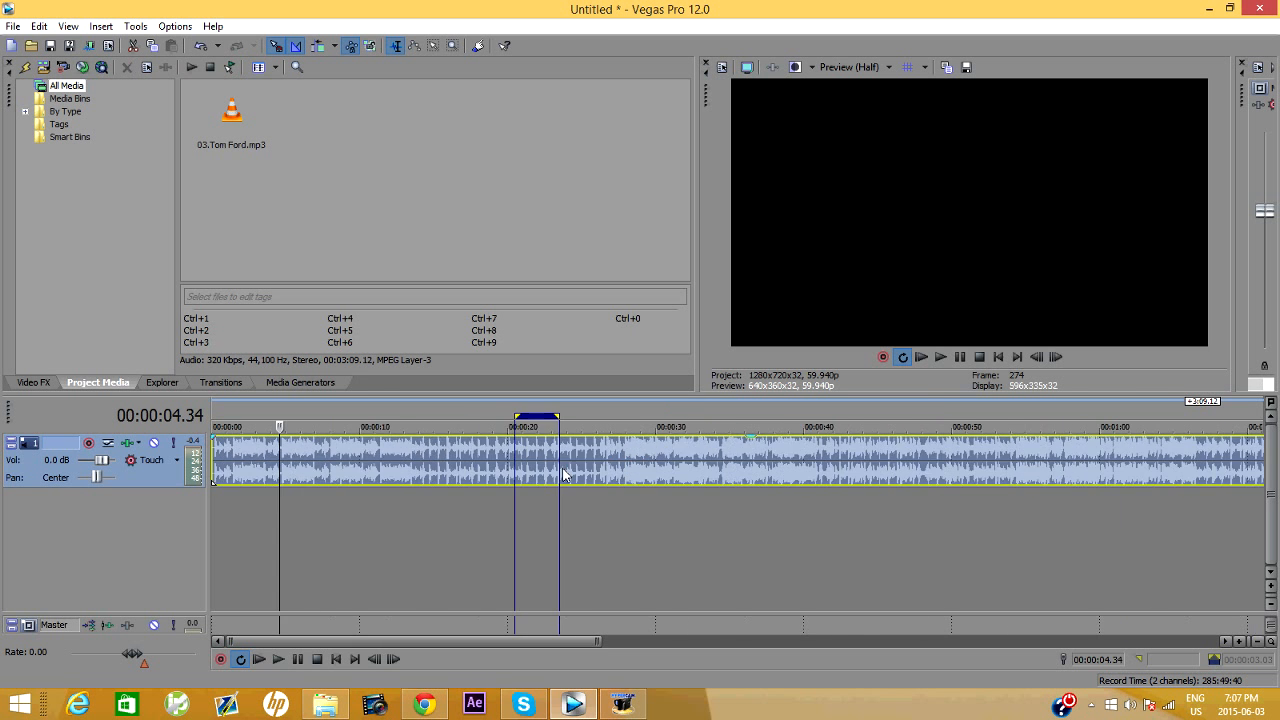
scroll(531, 489, "up", 5)
scroll(500, 492, "down", 6)
scroll(490, 492, "up", 7)
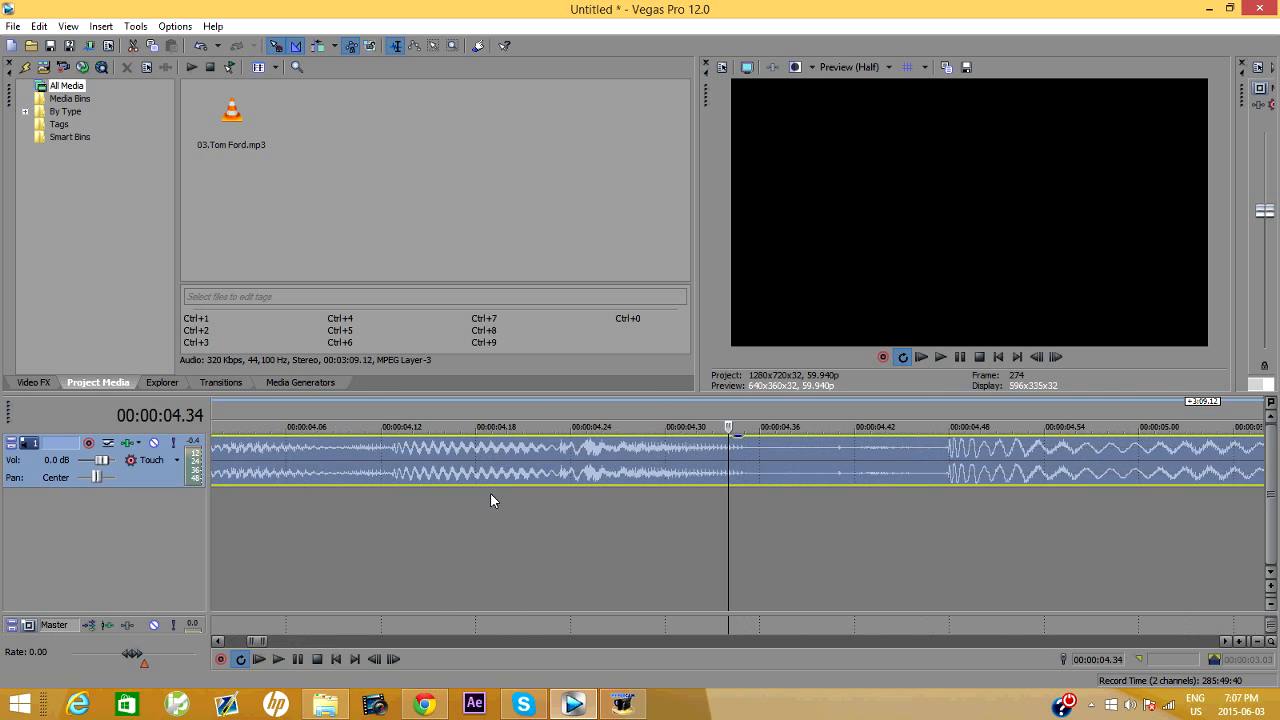
scroll(505, 486, "down", 6)
scroll(510, 482, "down", 8)
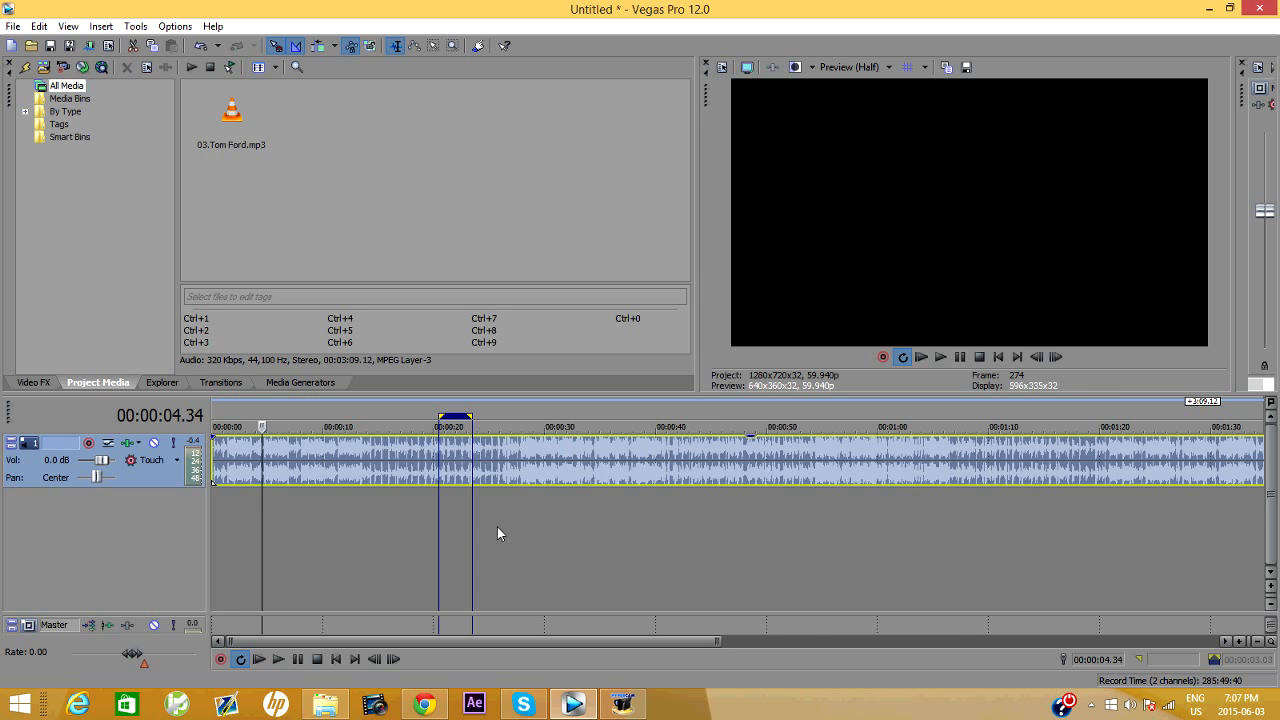
scroll(358, 479, "up", 2)
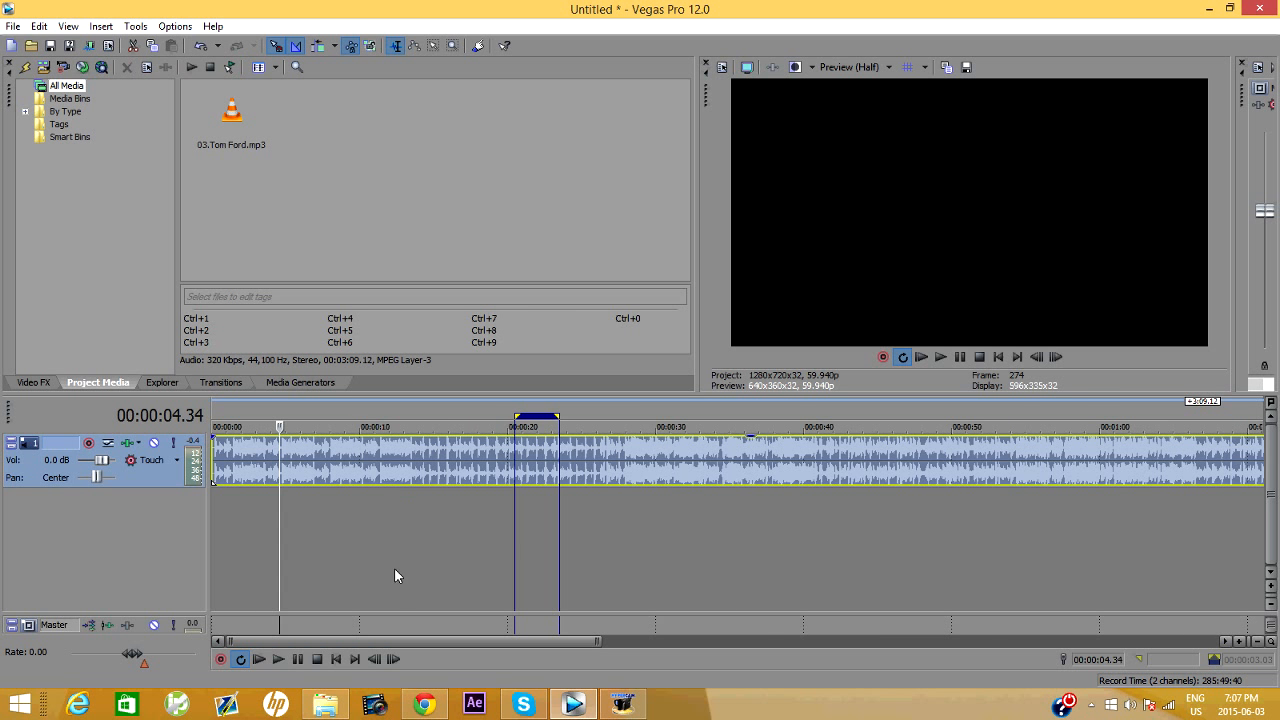
left_click_drag(598, 640, 335, 632)
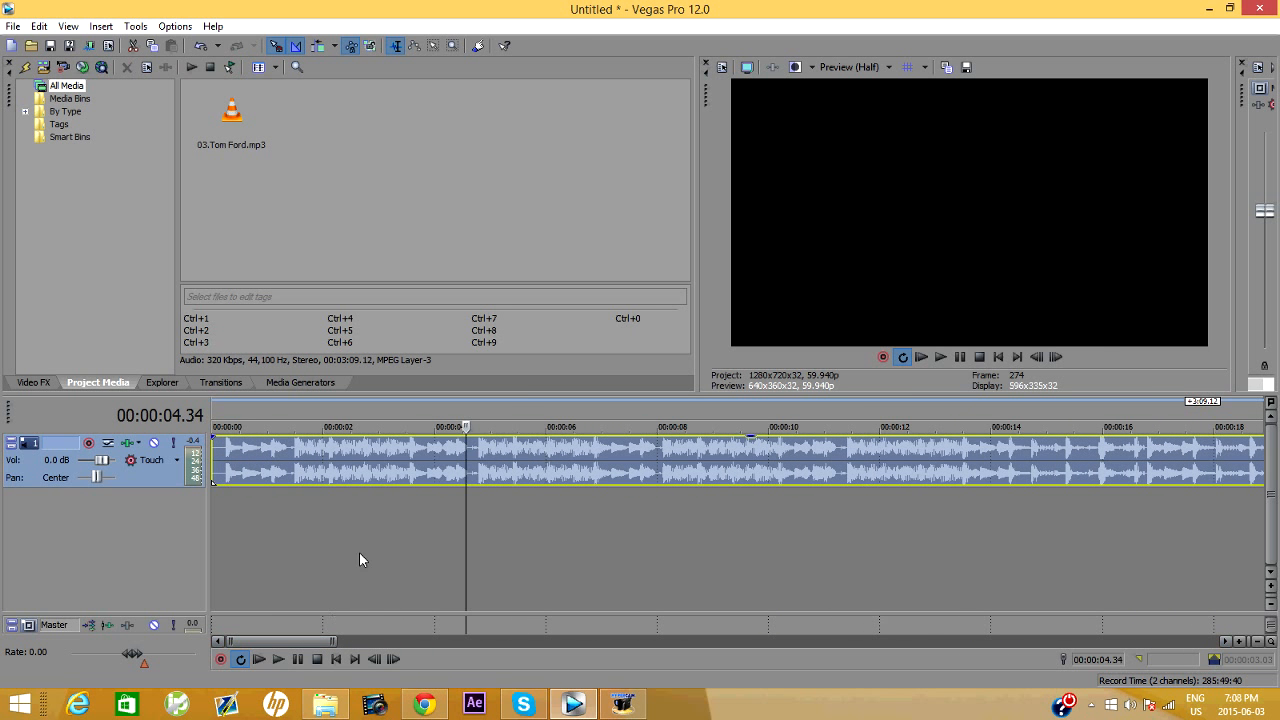
left_click(479, 450)
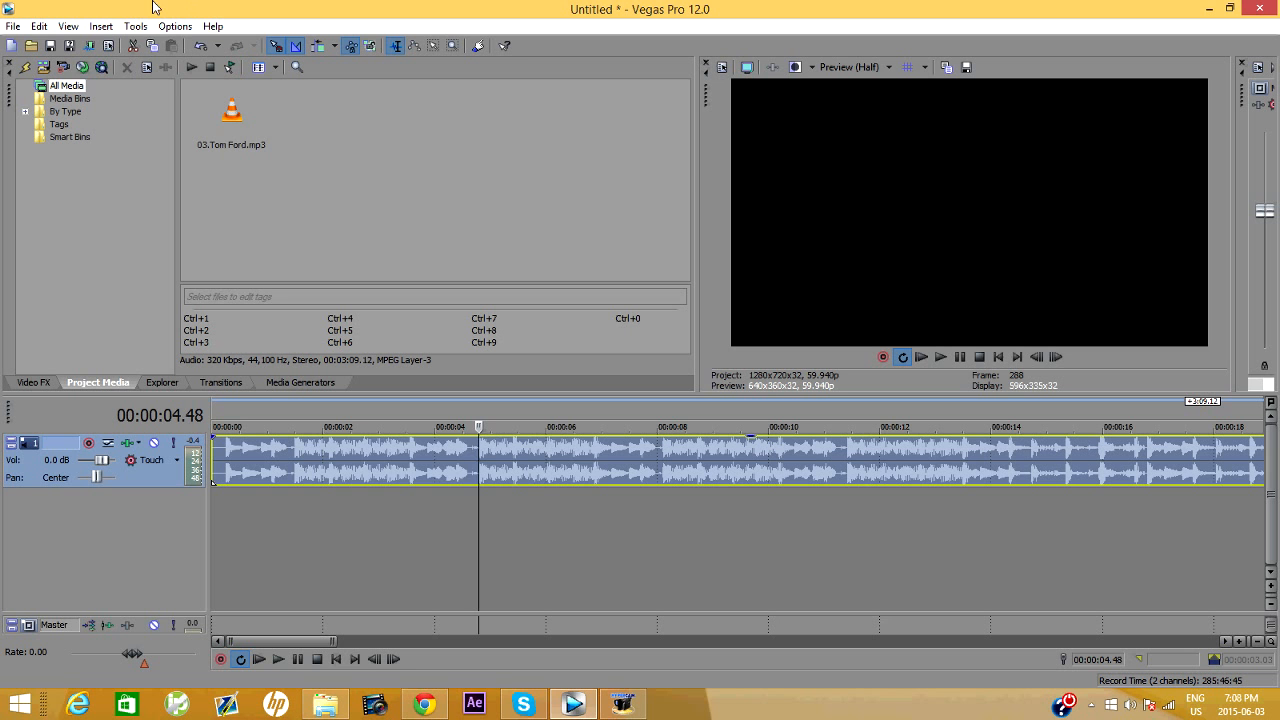
left_click_drag(236, 148, 408, 232)
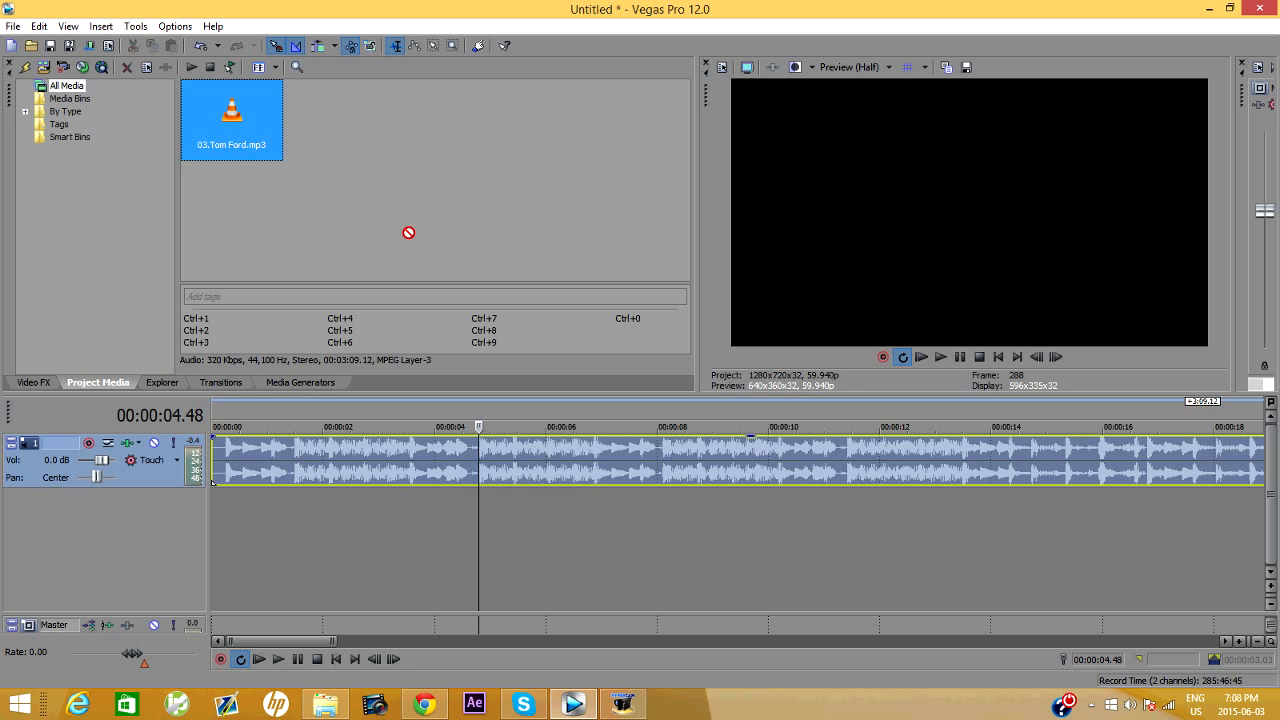
left_click(333, 186)
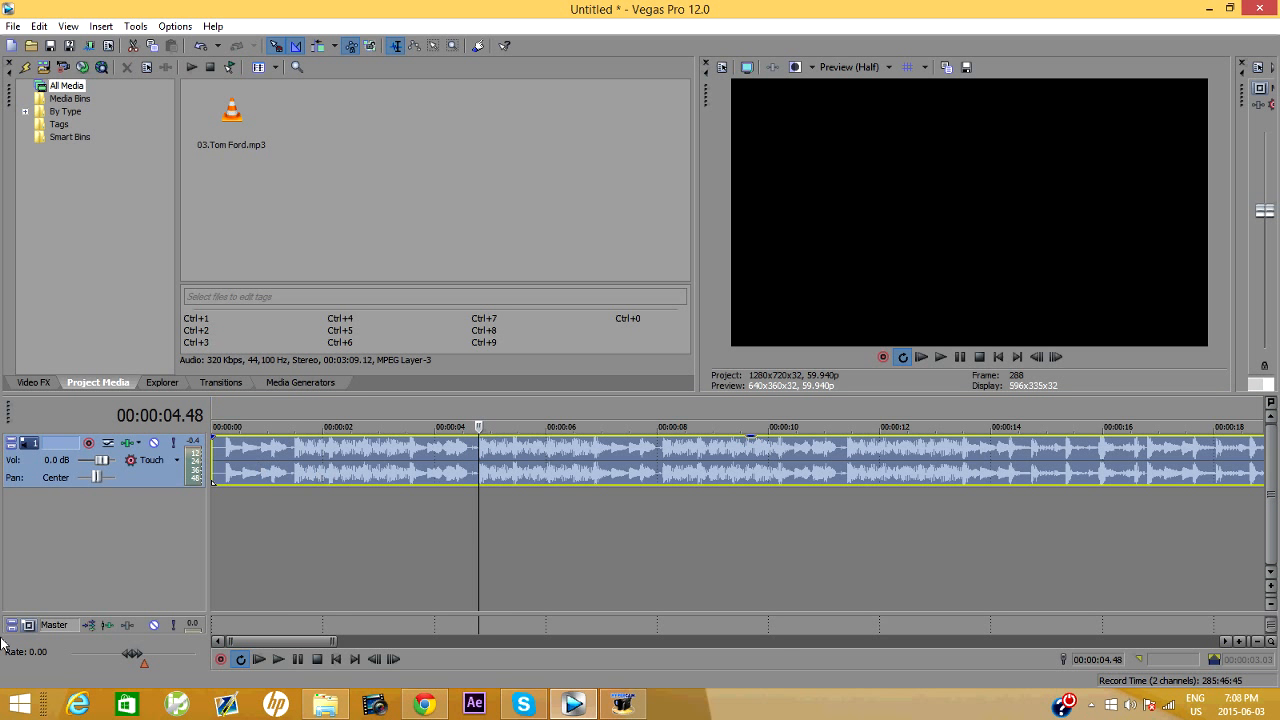
Open the Myth Mode folder from the desktop and import the qquadhead video into the Vegas Pro project media.
key("super+d")
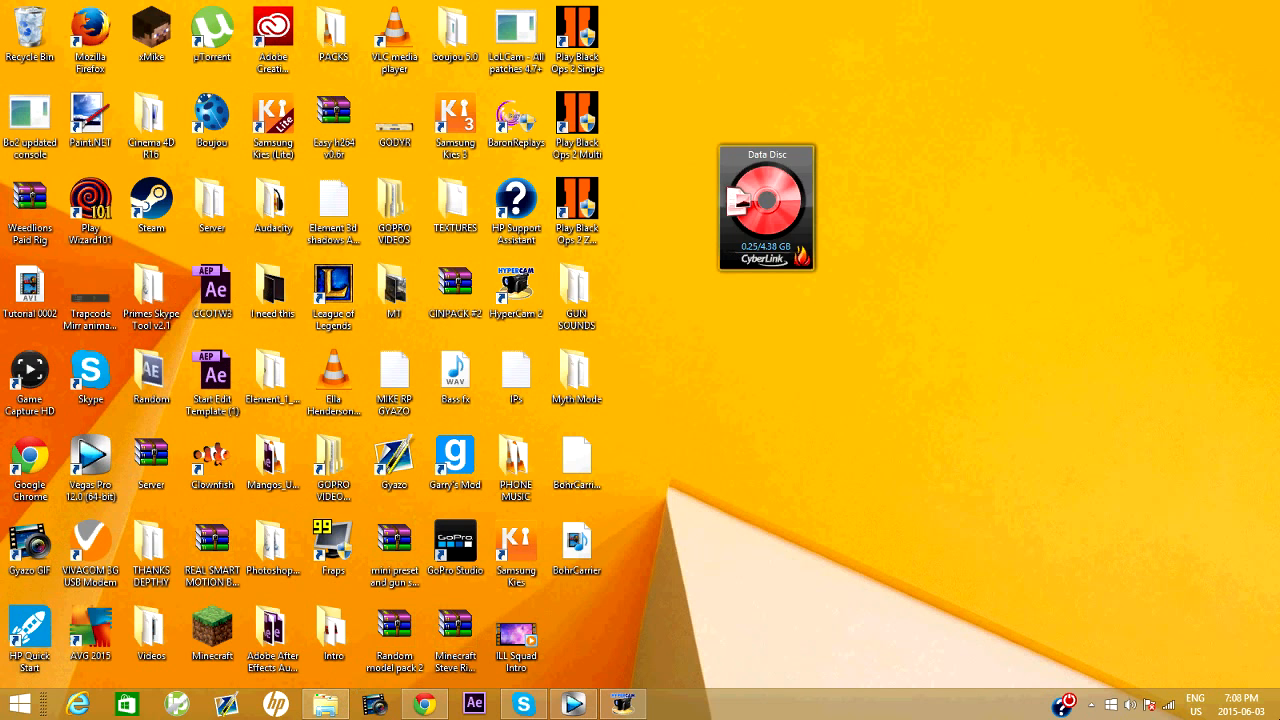
mouse_move(577, 540)
left_mouse_down()
mouse_move(814, 549)
mouse_move(598, 540)
left_mouse_up()
double_click(577, 375)
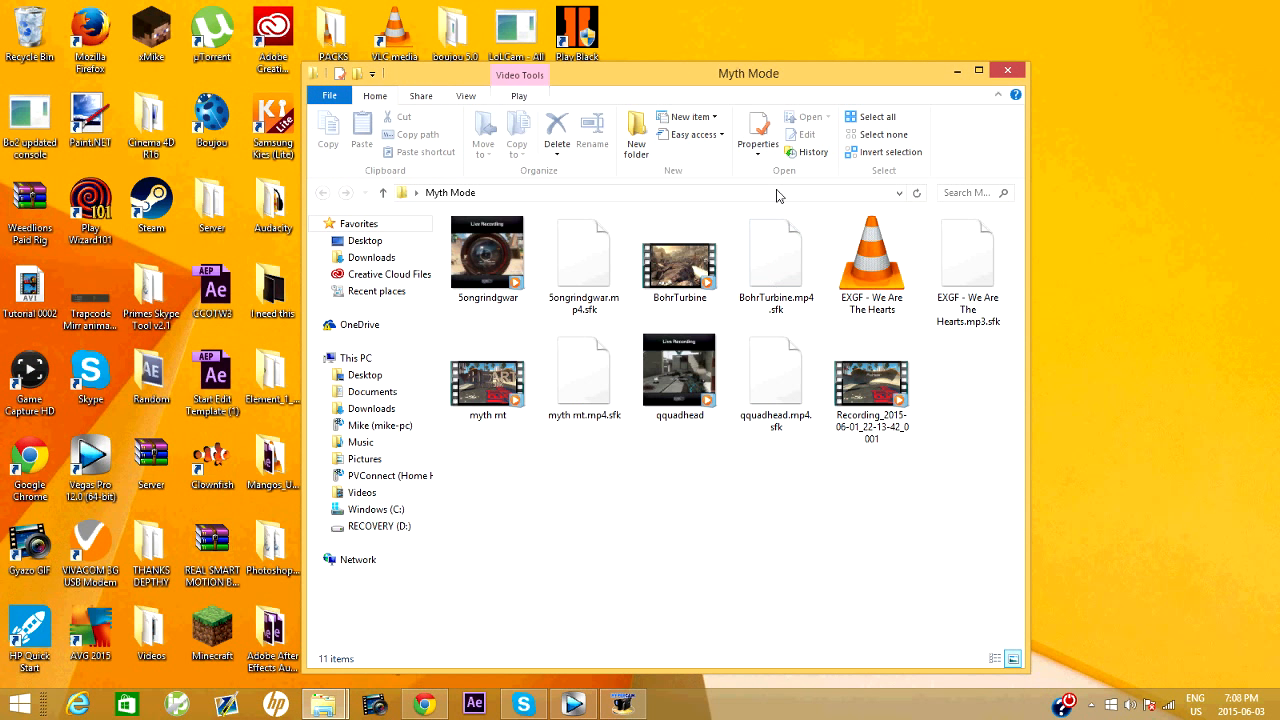
left_click_drag(492, 240, 502, 286)
left_click_drag(641, 344, 553, 222)
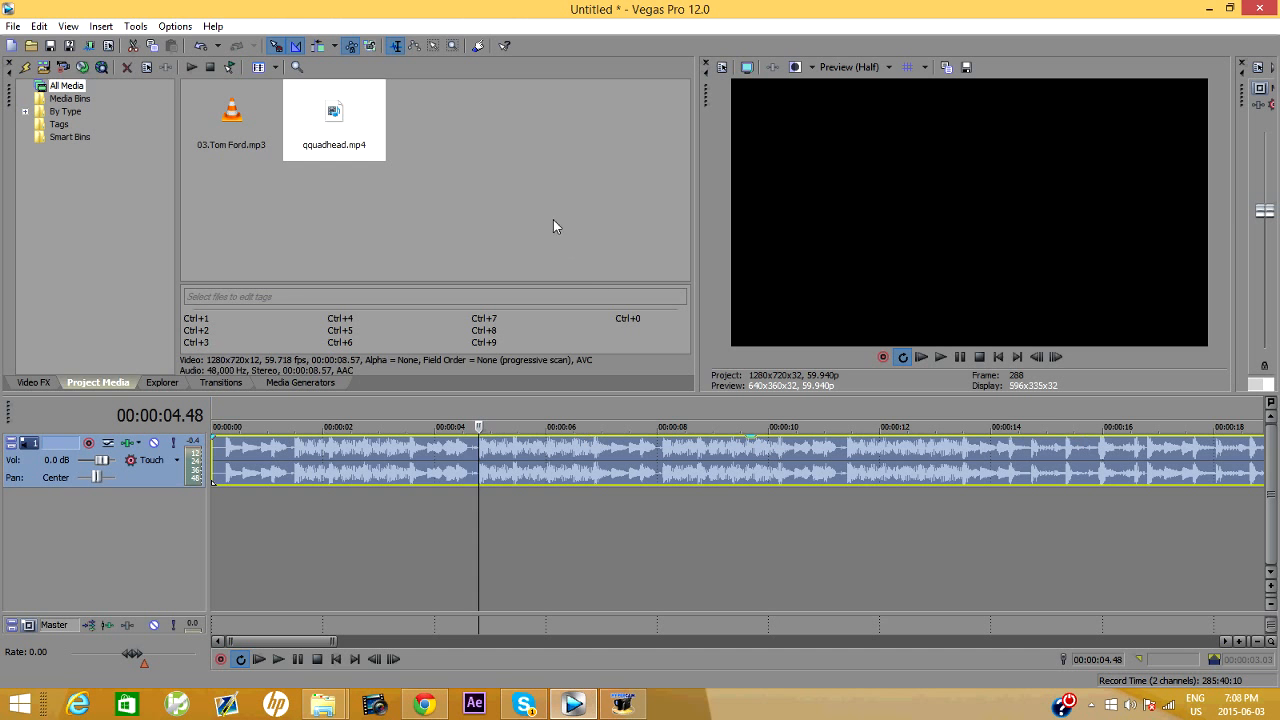
left_click(214, 147)
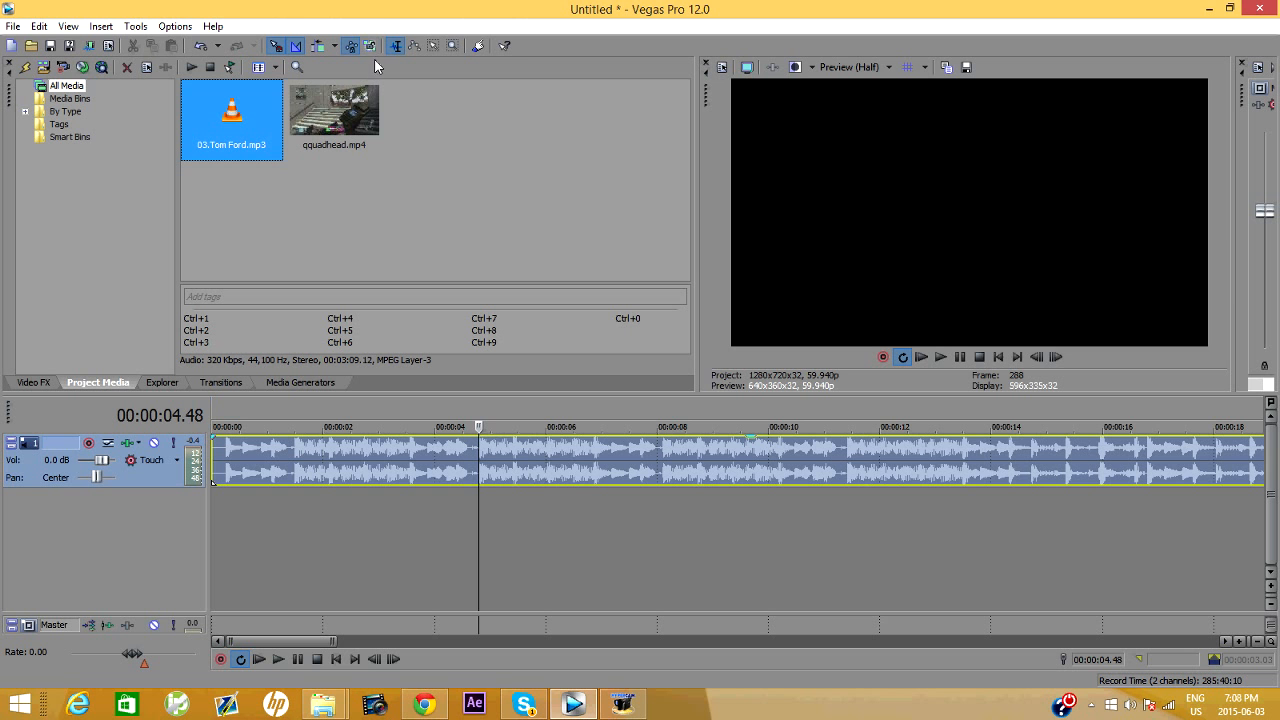
left_click(1273, 455)
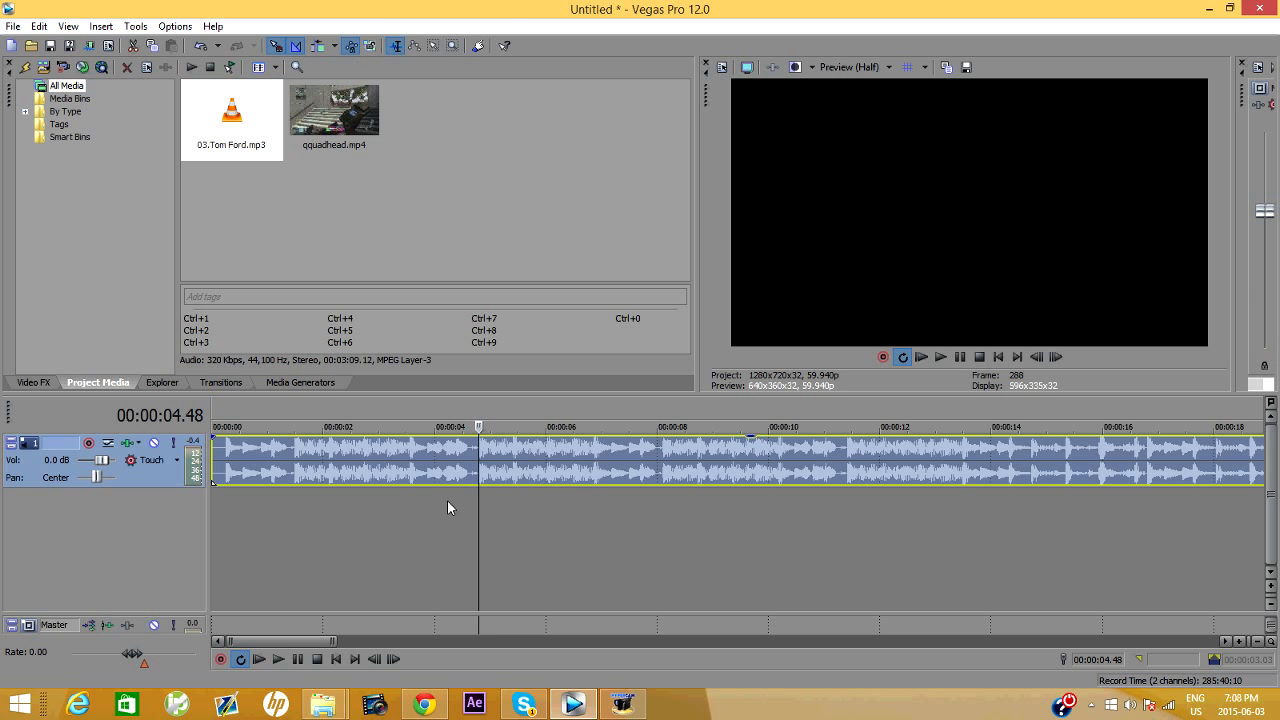
left_click_drag(369, 143, 361, 145)
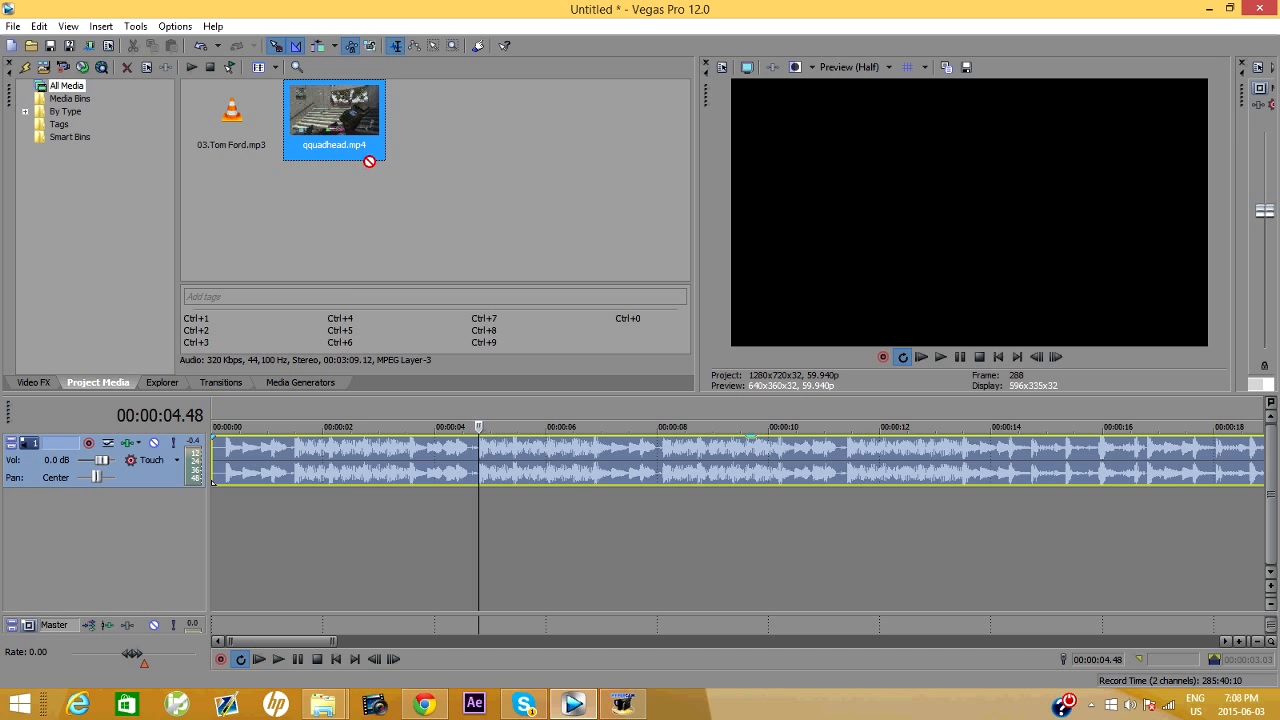
right_click(167, 480)
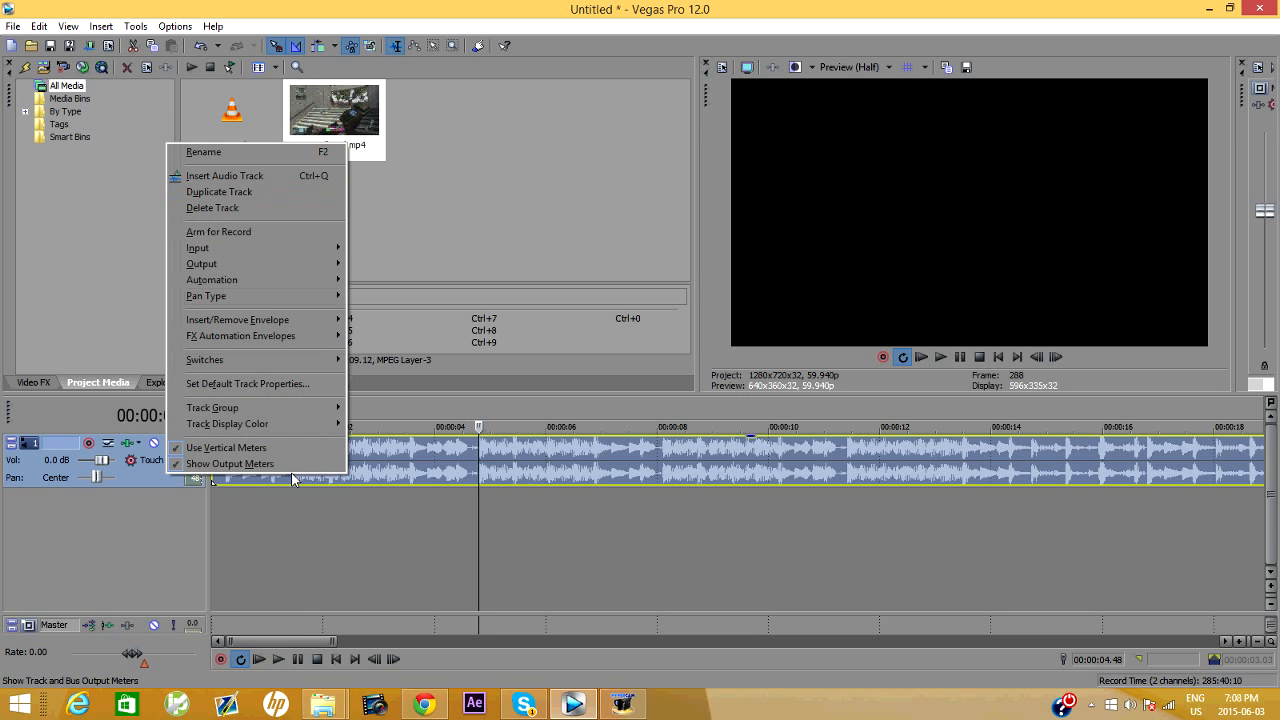
left_click(298, 538)
Place qquadhead.mp4 at the start of the timeline below the song and set its video event to Disable Resample.
left_click_drag(348, 113, 167, 575)
right_click(372, 527)
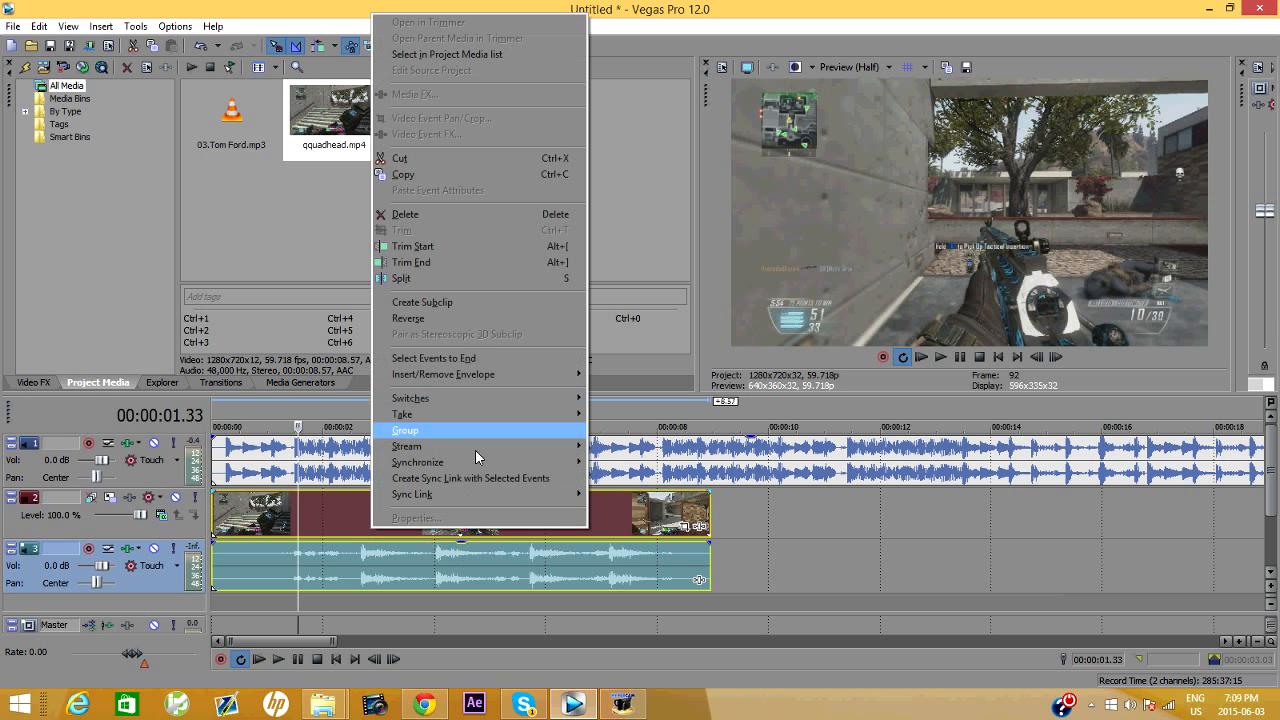
mouse_move(511, 400)
left_click(672, 523)
left_click(252, 528)
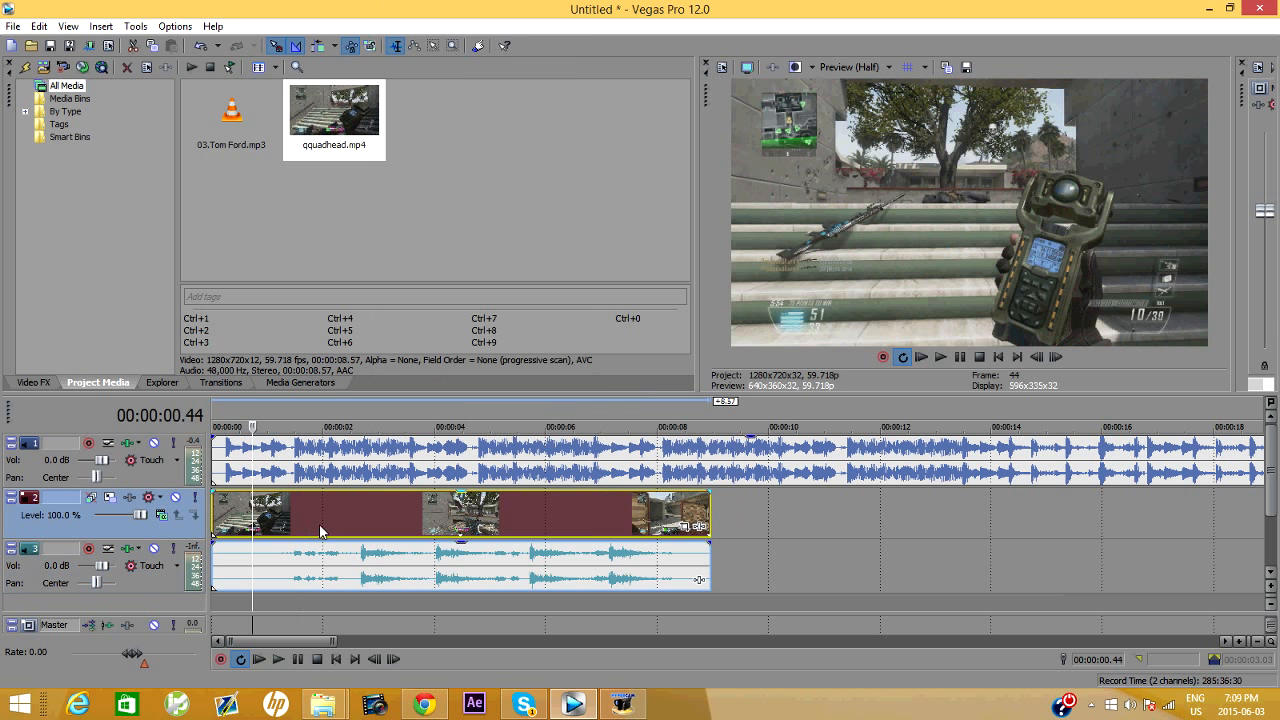
left_click(304, 518)
right_click(338, 560)
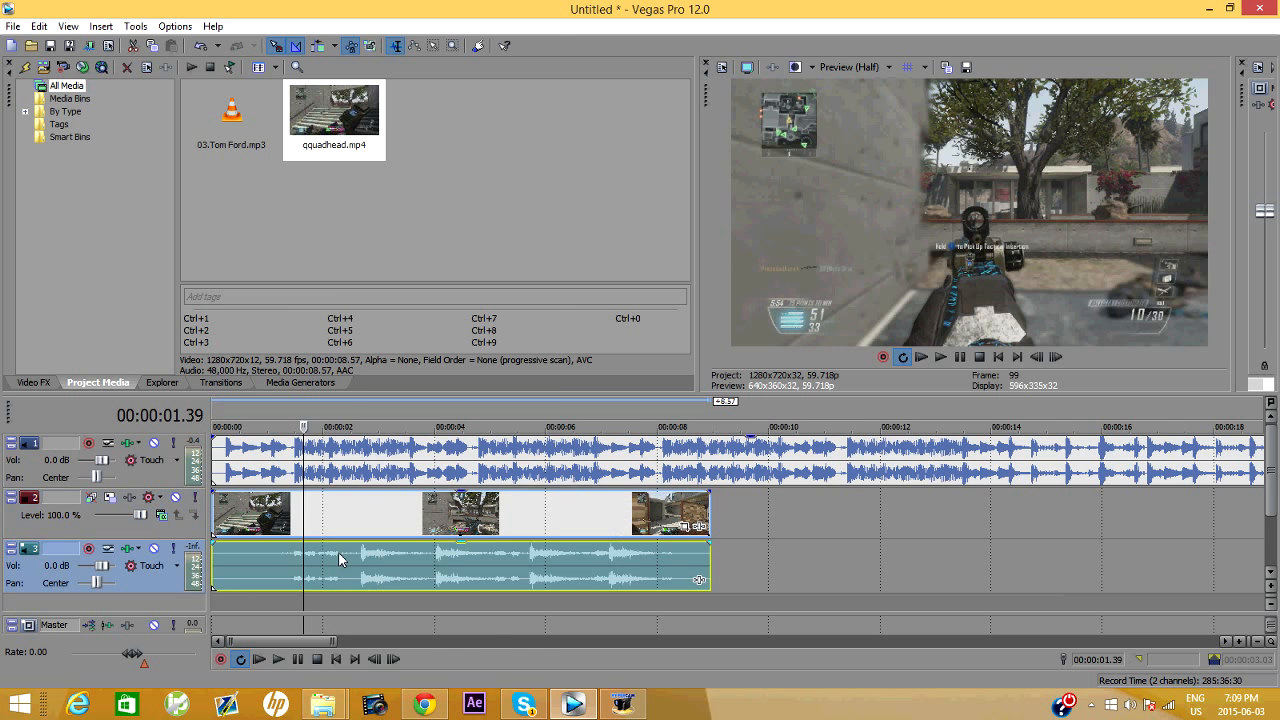
left_click(338, 535)
right_click(333, 515)
mouse_move(450, 557)
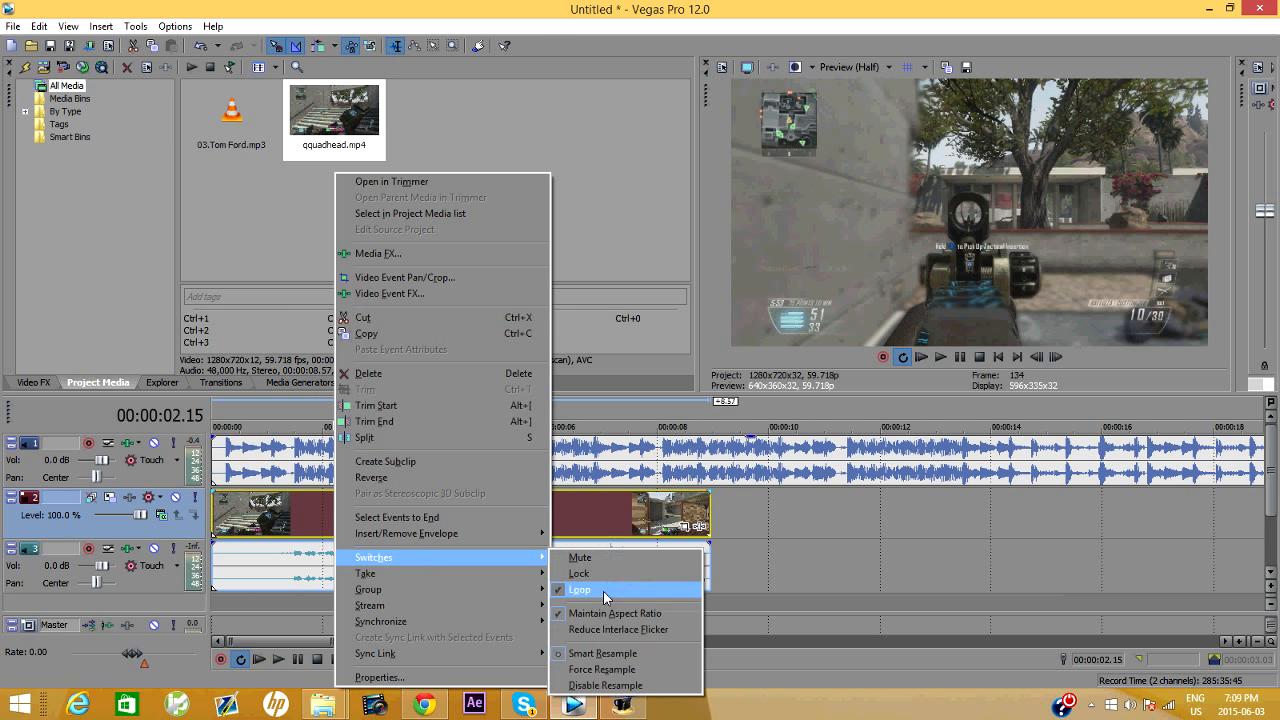
left_click(641, 686)
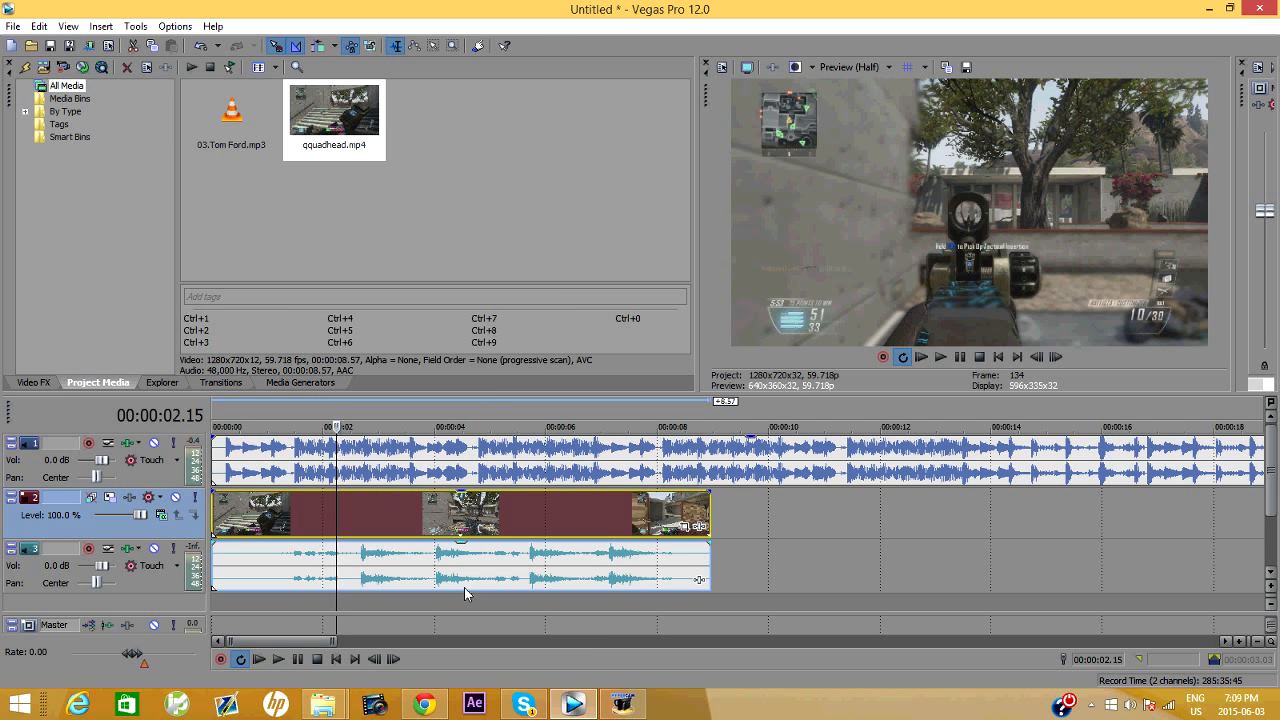
Play and step frame by frame through the gameplay clip from about 00:00:02.15 to examine its shots.
key("space")
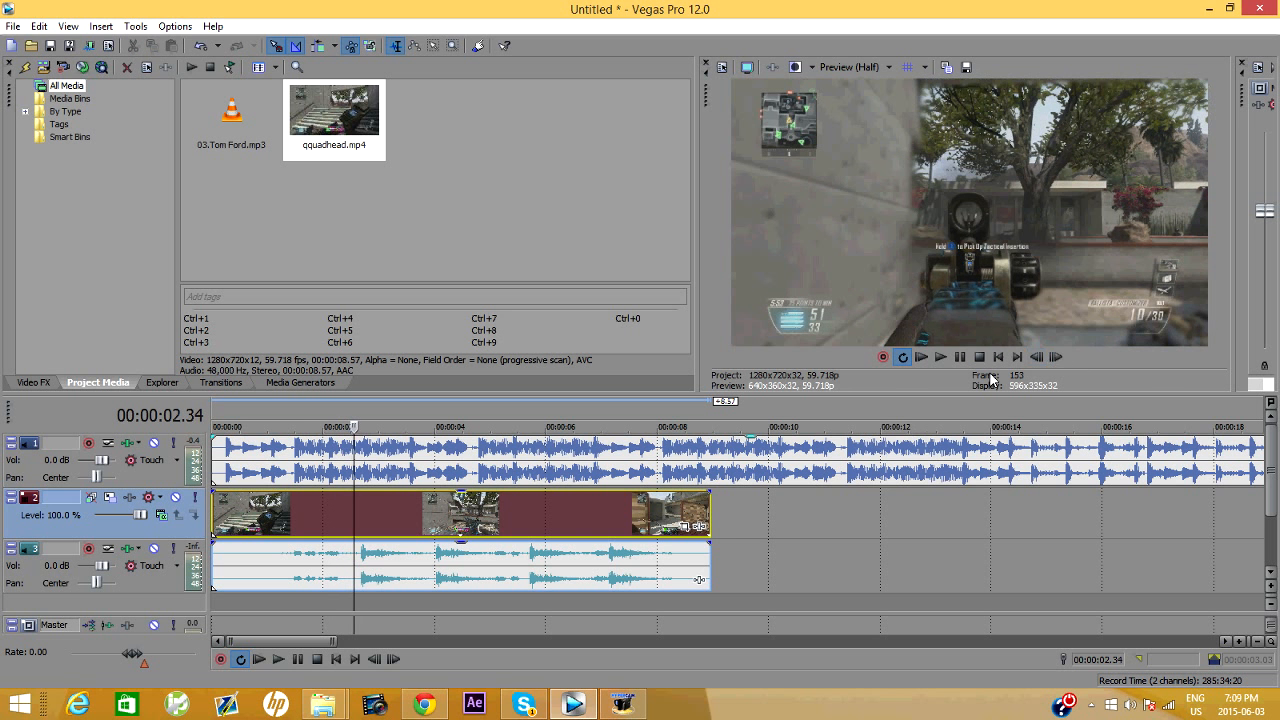
left_click(1056, 357)
left_click(1056, 357)
left_click(1056, 357)
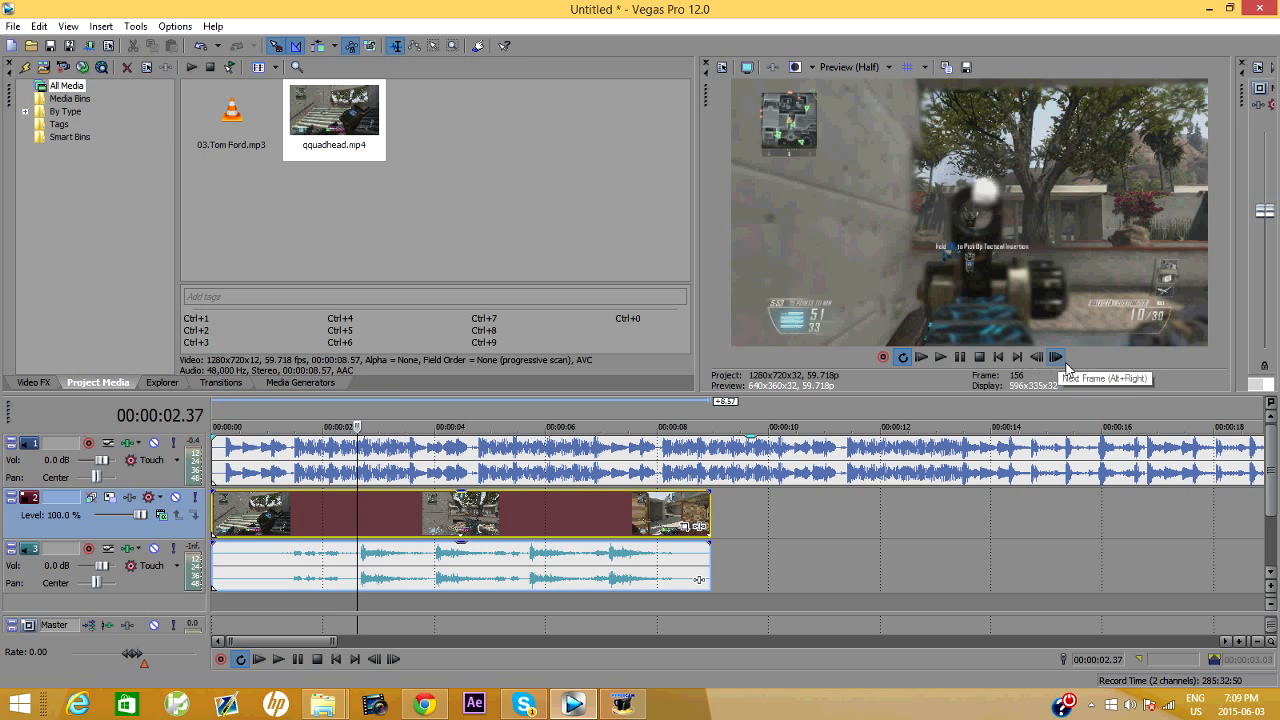
left_click(1056, 357)
left_click(1056, 357)
left_click(1056, 357)
left_click(1056, 357)
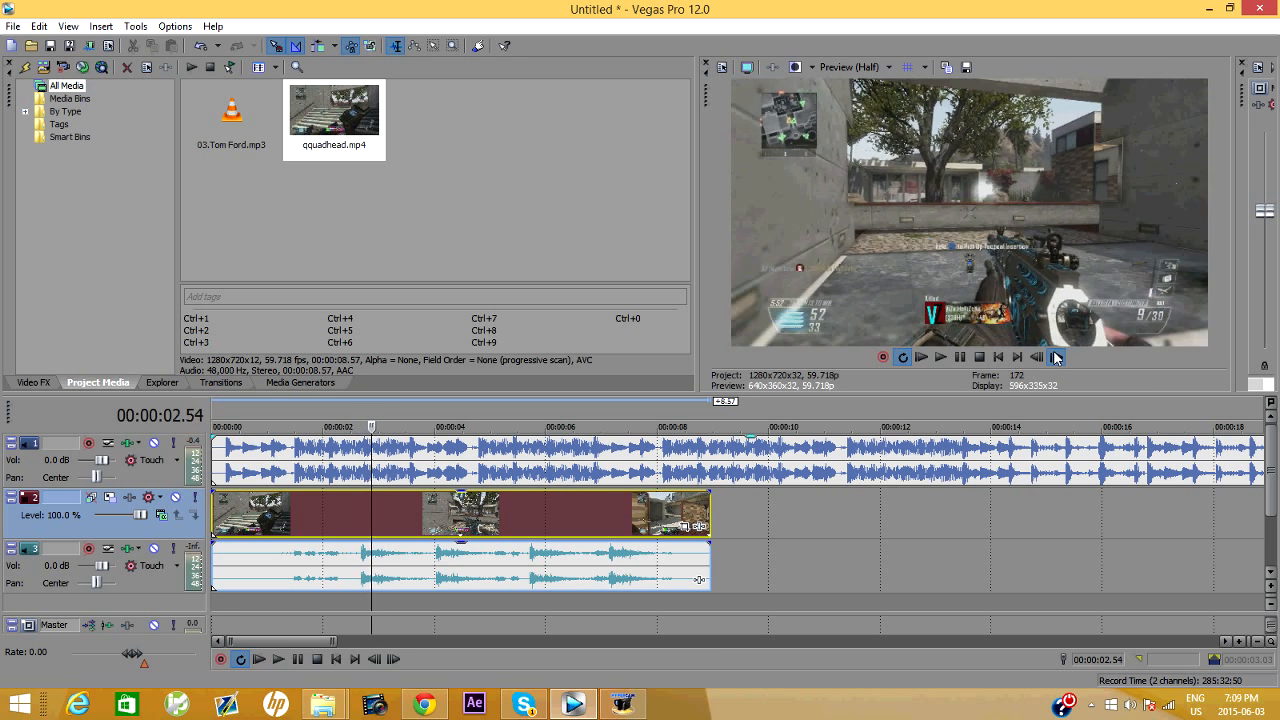
mouse_move(1056, 357)
left_mouse_down()
mouse_move(1042, 358)
mouse_move(1056, 357)
left_mouse_up()
left_click(1038, 357)
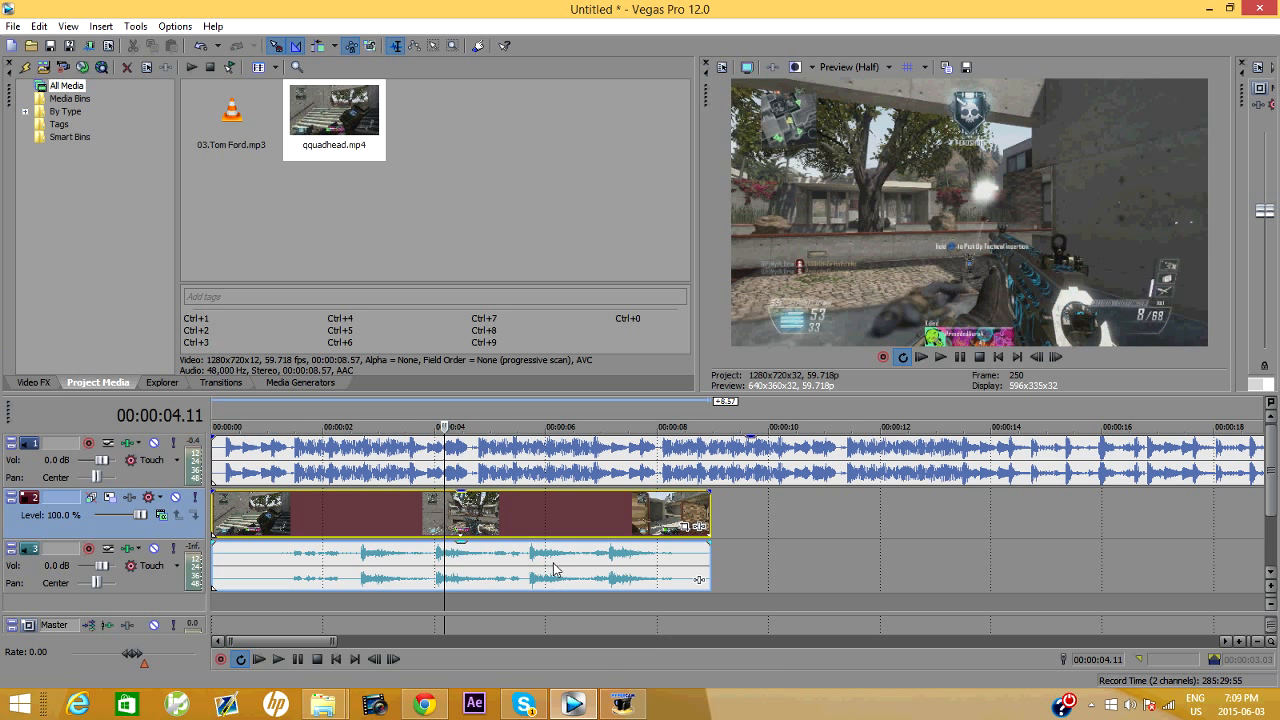
Remove the gameplay video event from its group and delete the clip's own audio event.
right_click(548, 528)
left_click(503, 535)
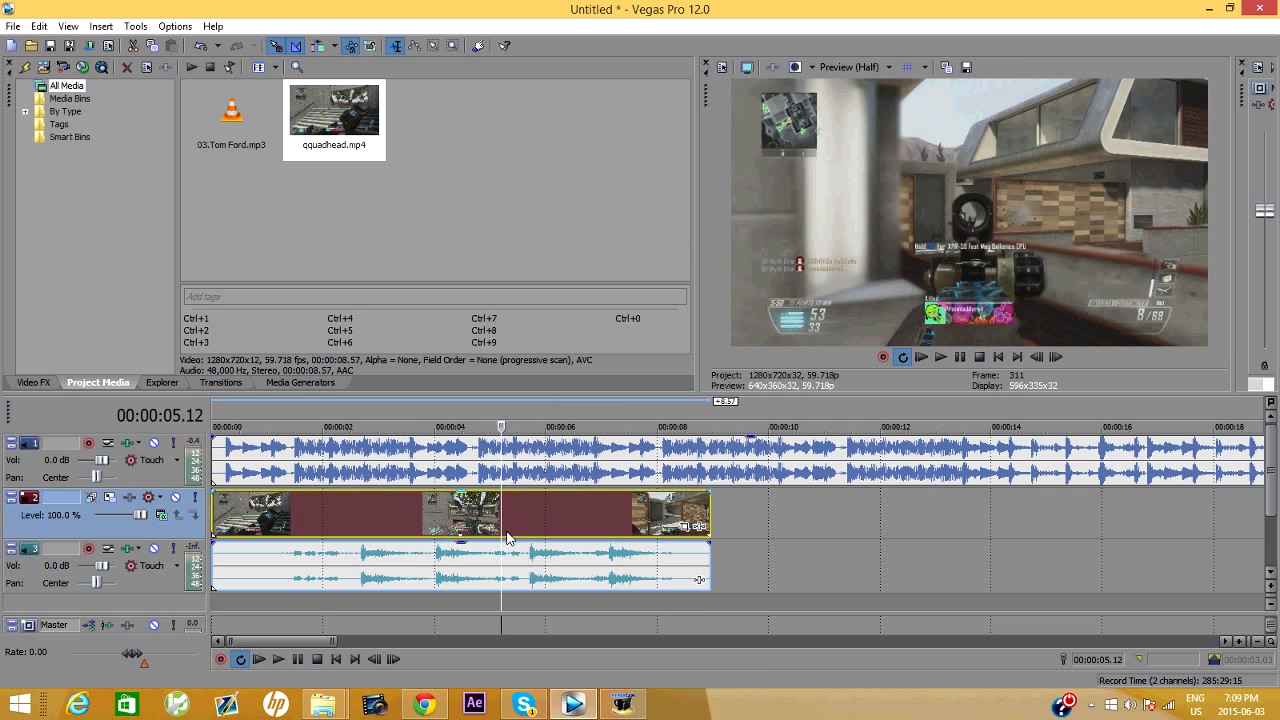
right_click(569, 513)
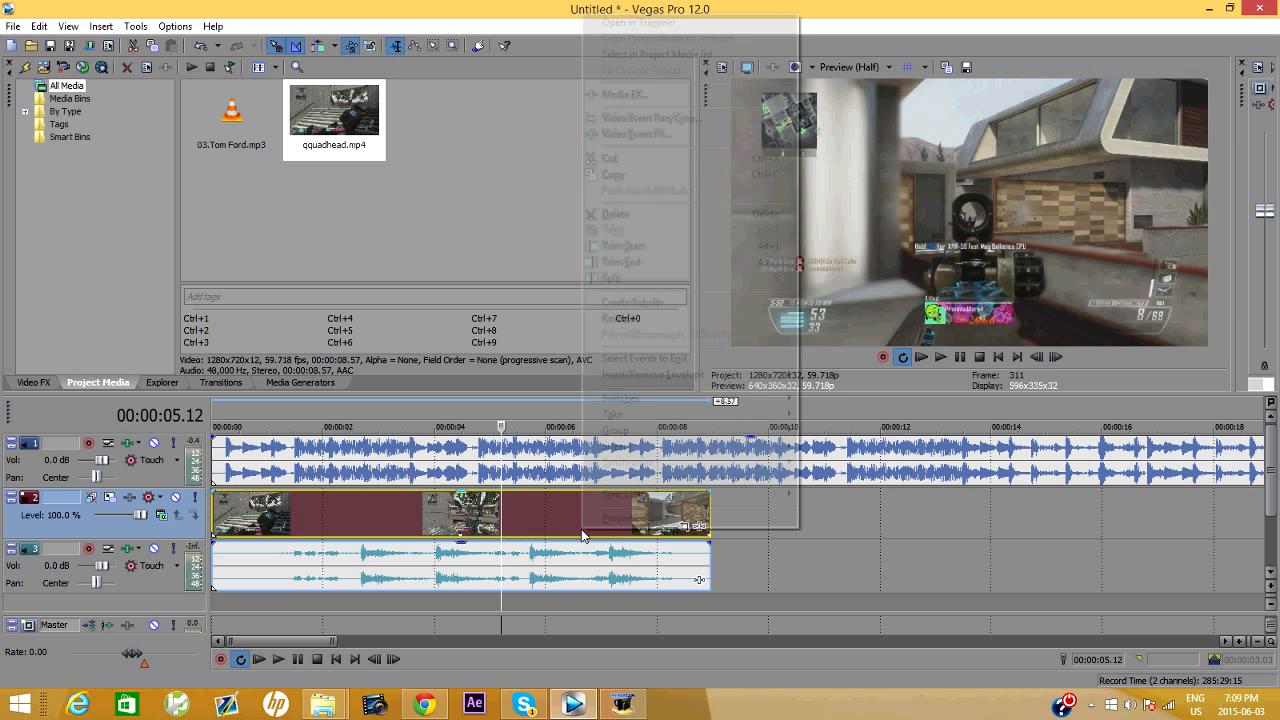
mouse_move(731, 432)
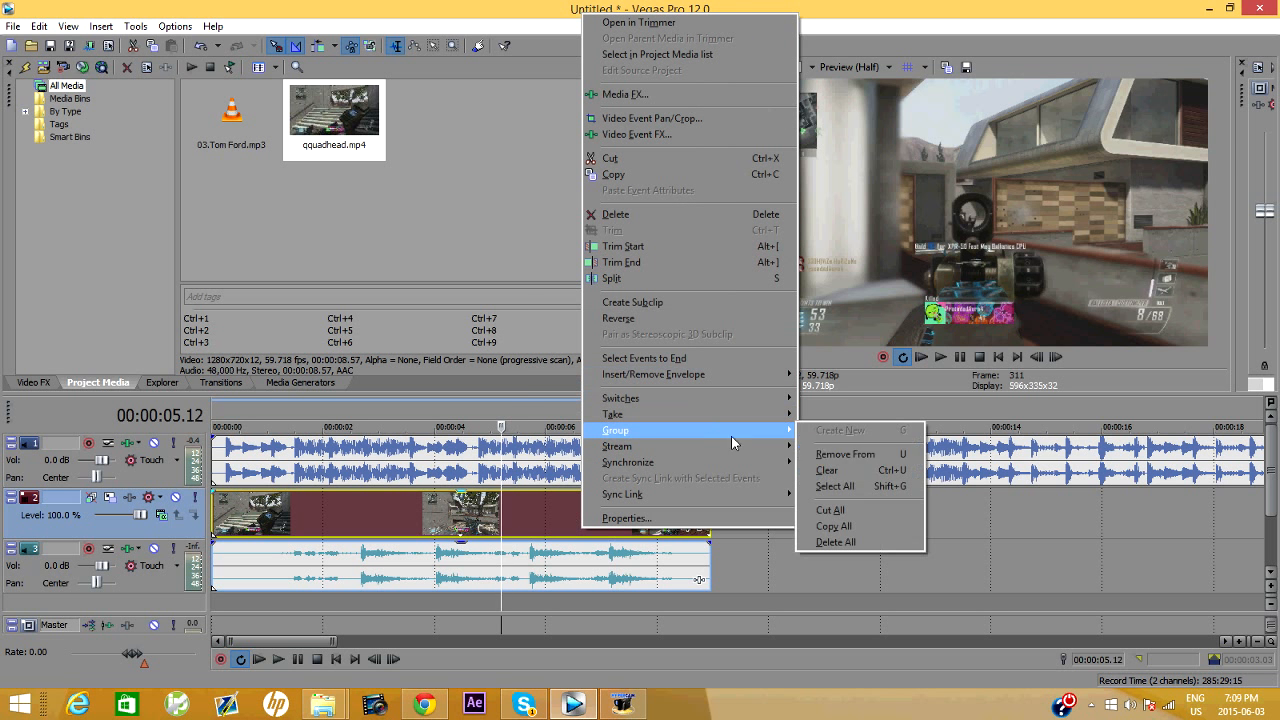
left_click(868, 459)
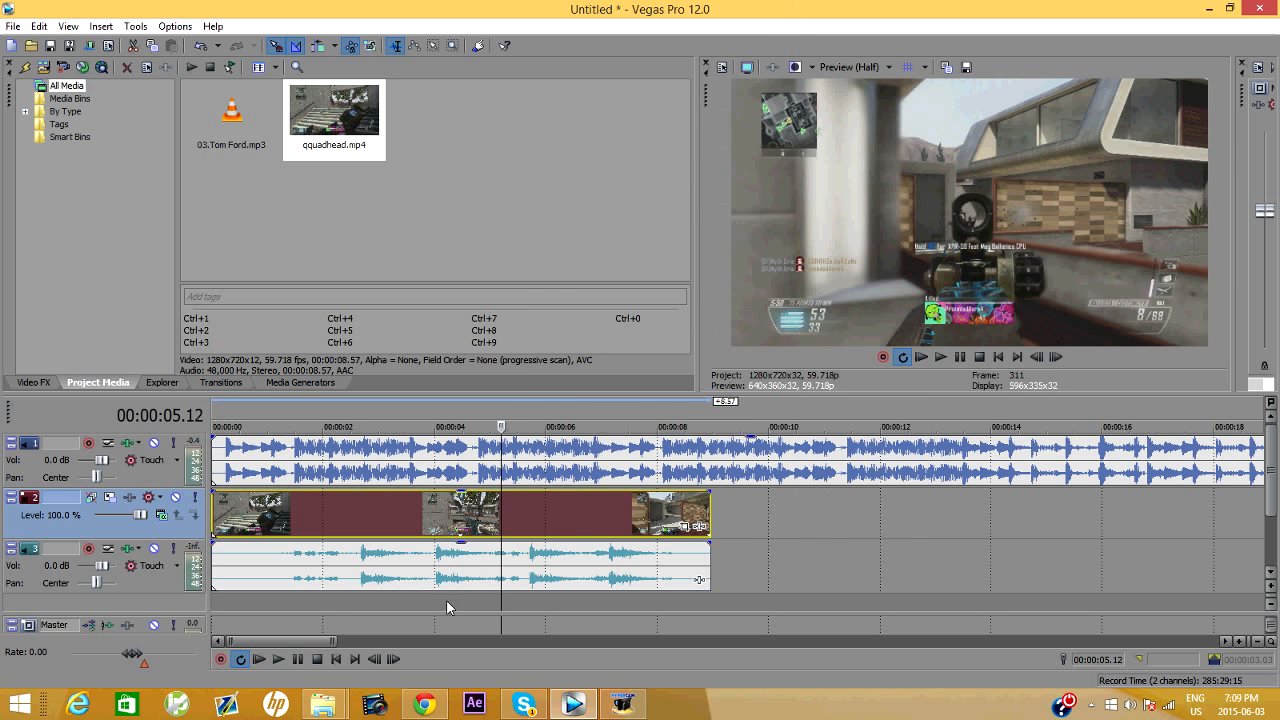
right_click(526, 550)
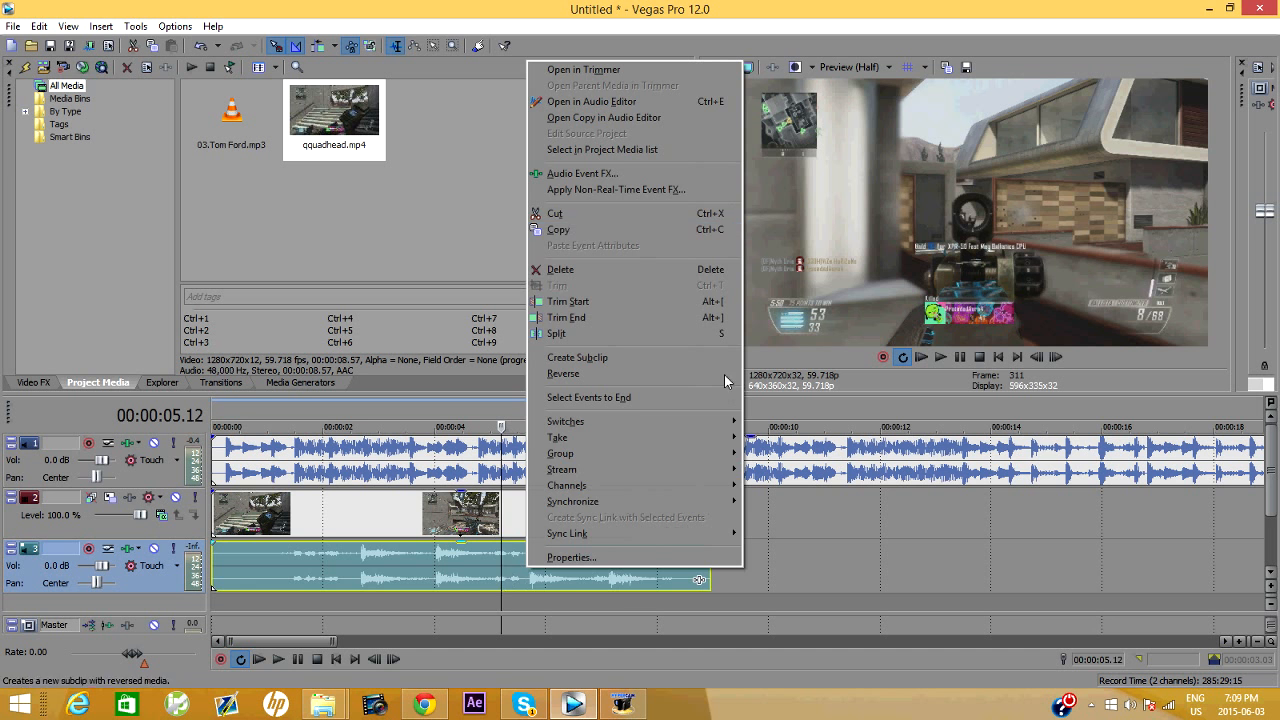
left_click(627, 267)
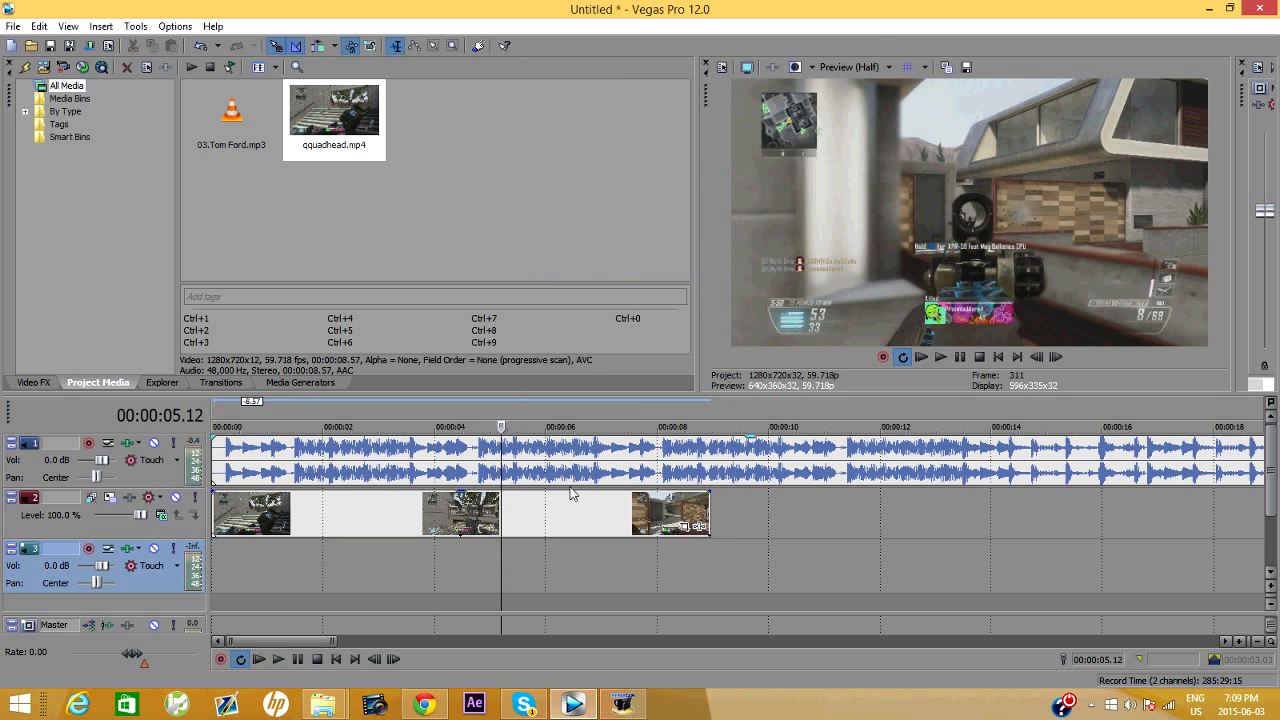
Move the gameplay video track above the song's audio track.
left_click_drag(516, 529, 391, 570)
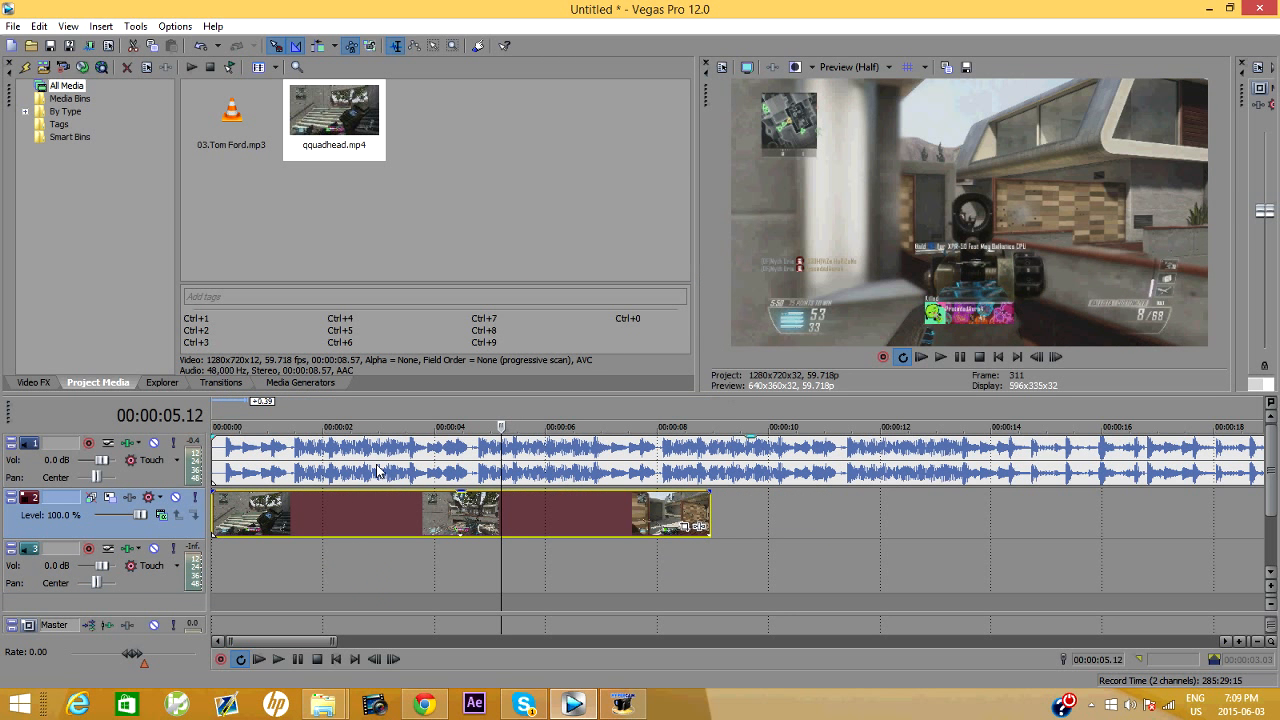
left_click_drag(148, 486, 152, 540)
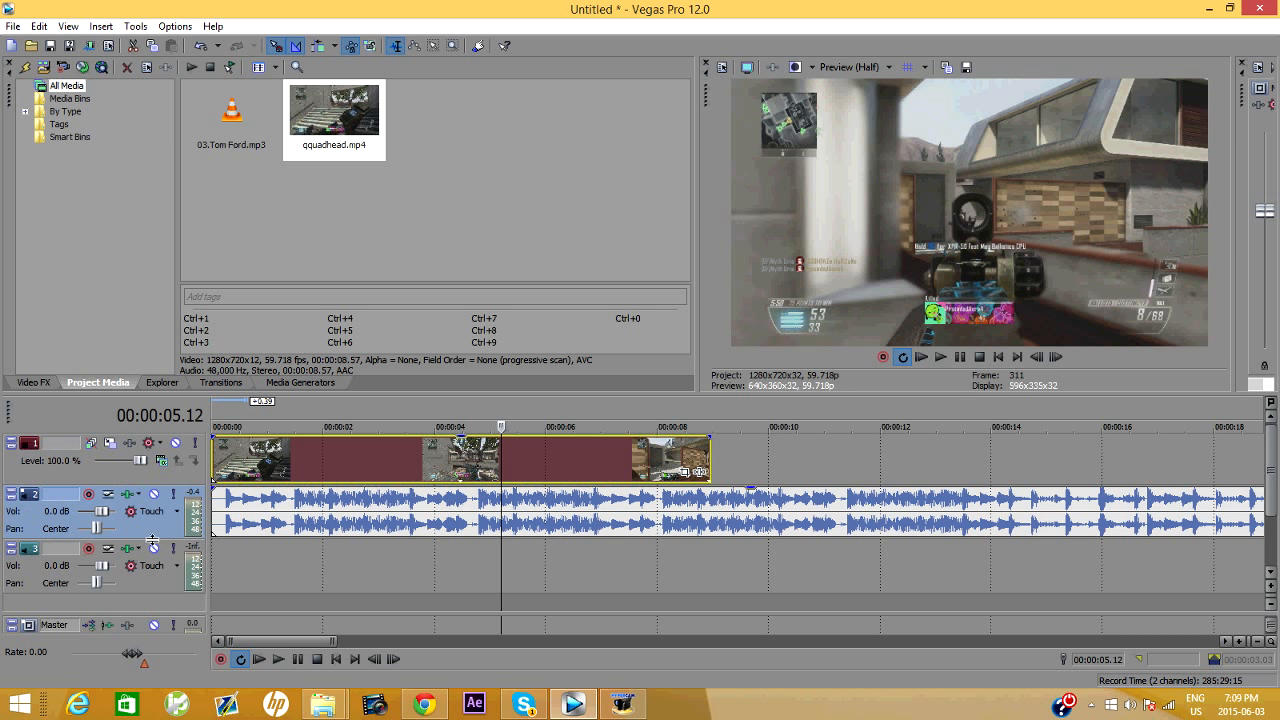
Trim the start of the gameplay clip at 00:00:01.24 and move the remaining clip to the beginning of the timeline.
left_click(214, 460)
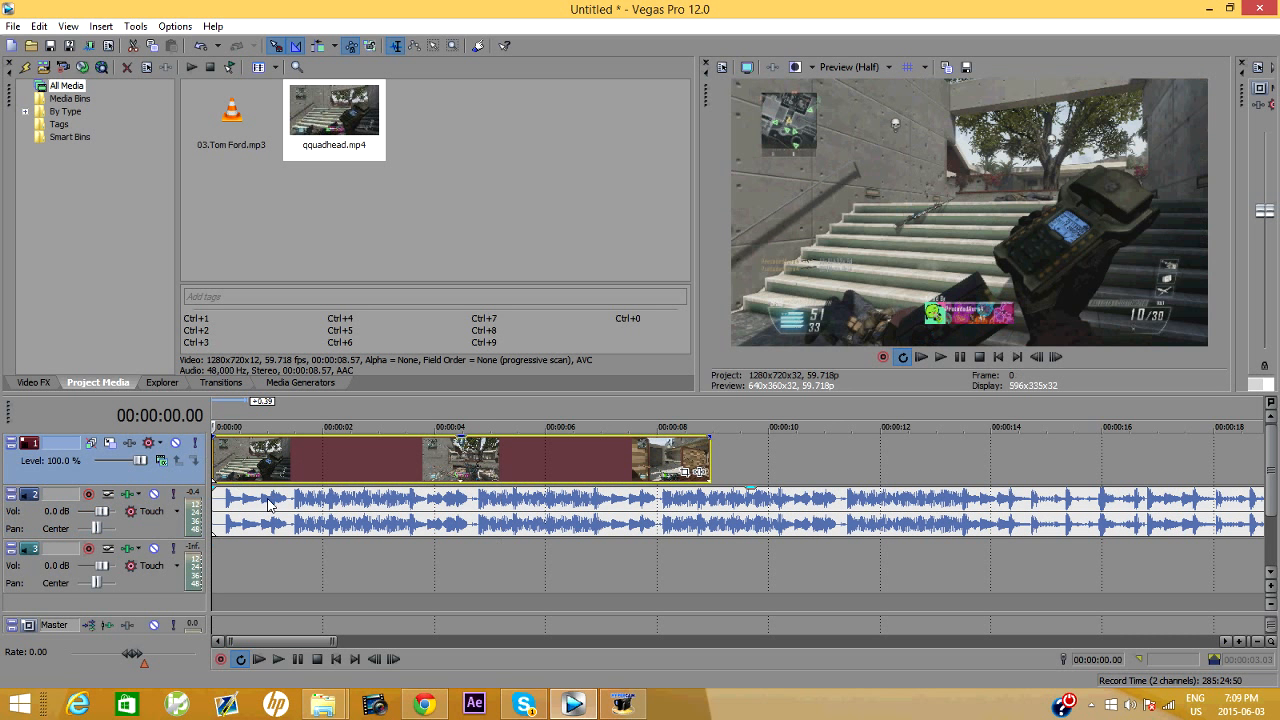
left_click(1056, 357)
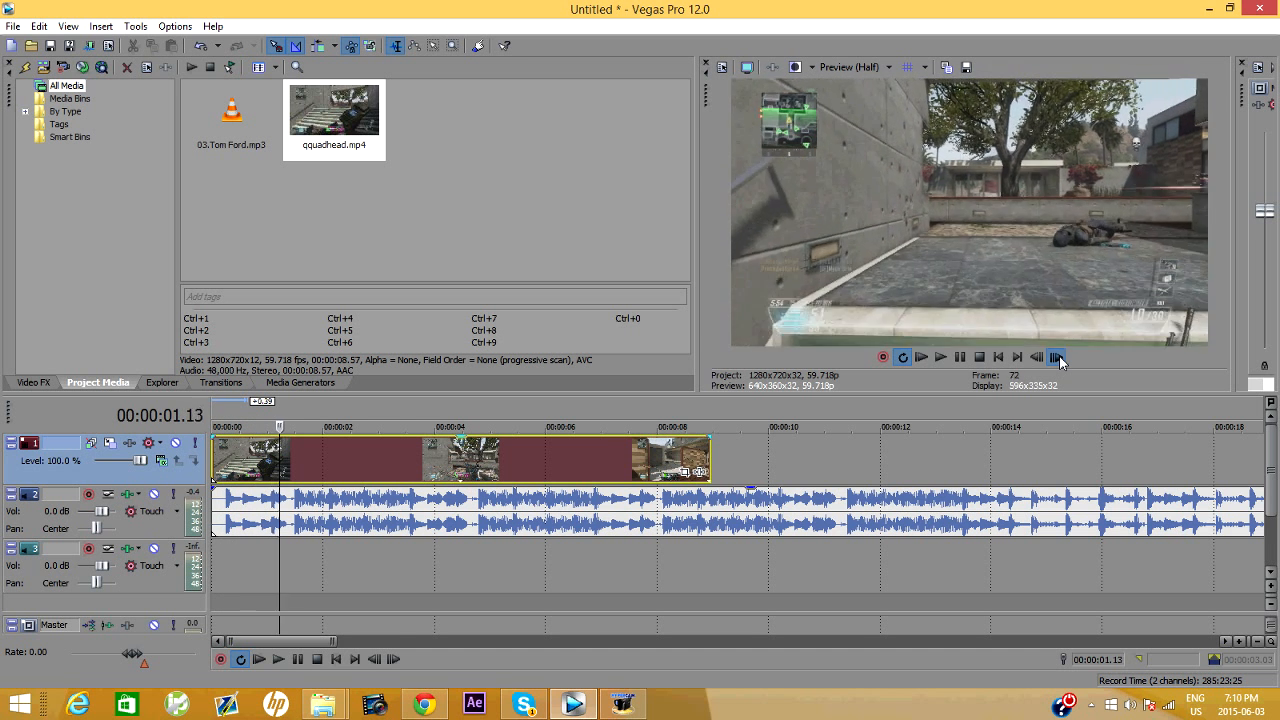
right_click(291, 458)
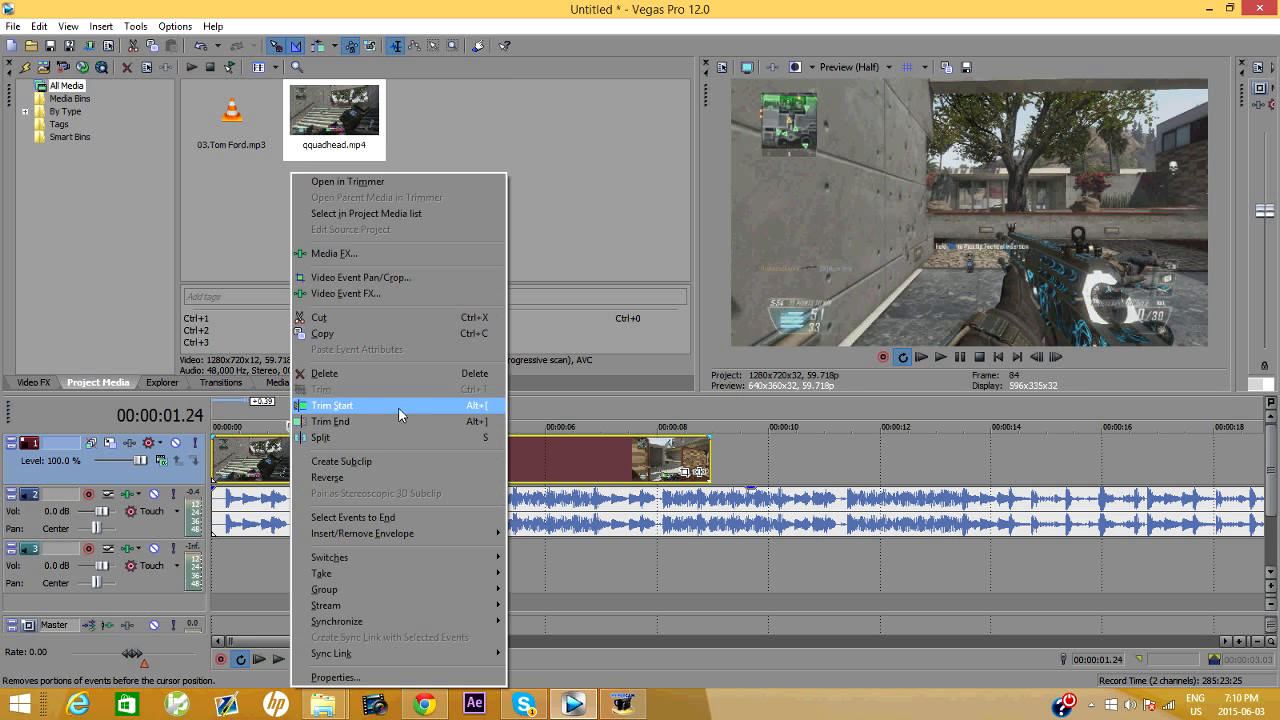
left_click(399, 414)
right_click(296, 460)
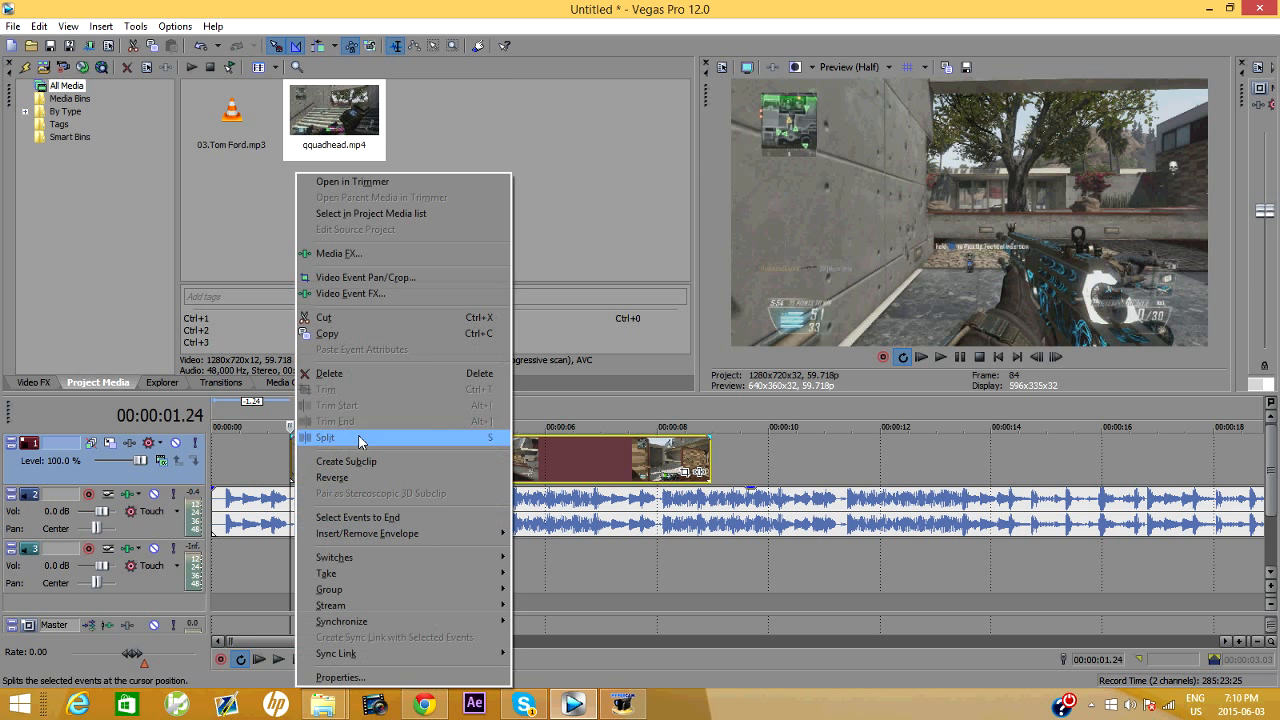
left_click(288, 430)
left_click_drag(308, 462, 232, 478)
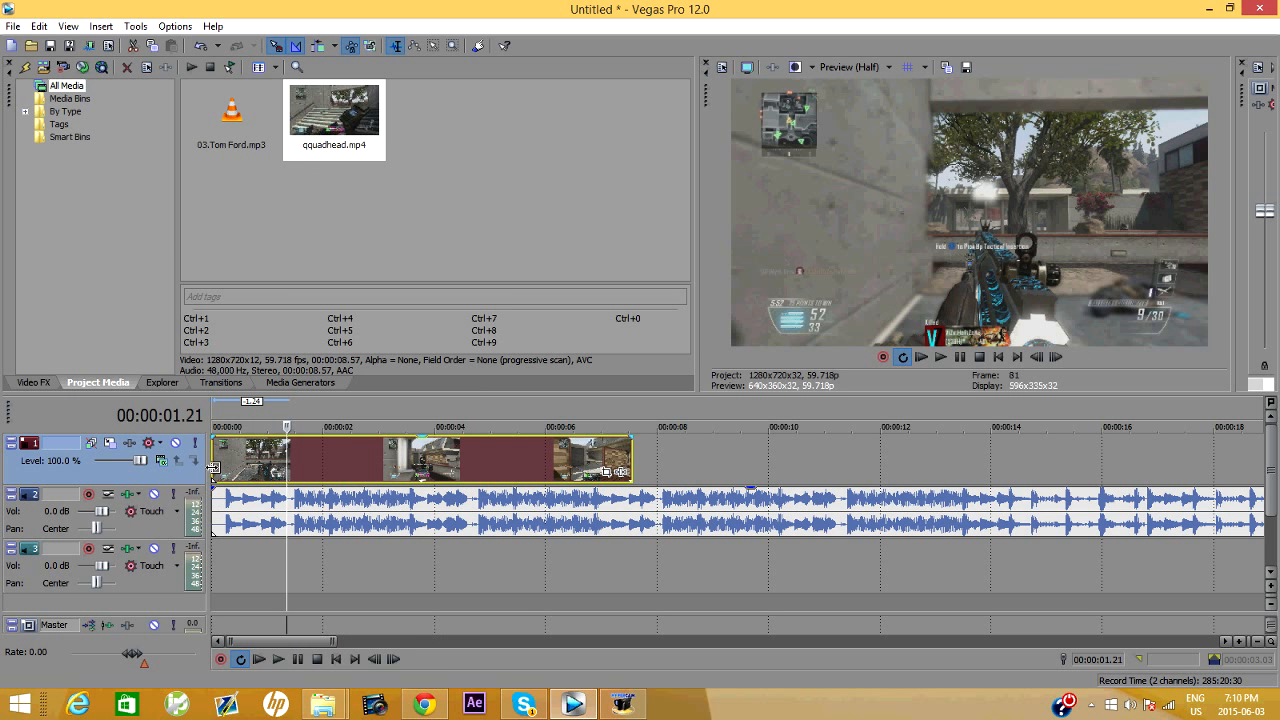
Play the trimmed gameplay clip to find its first shot and insert a marker there at 00:00:01.04.
left_click(920, 357)
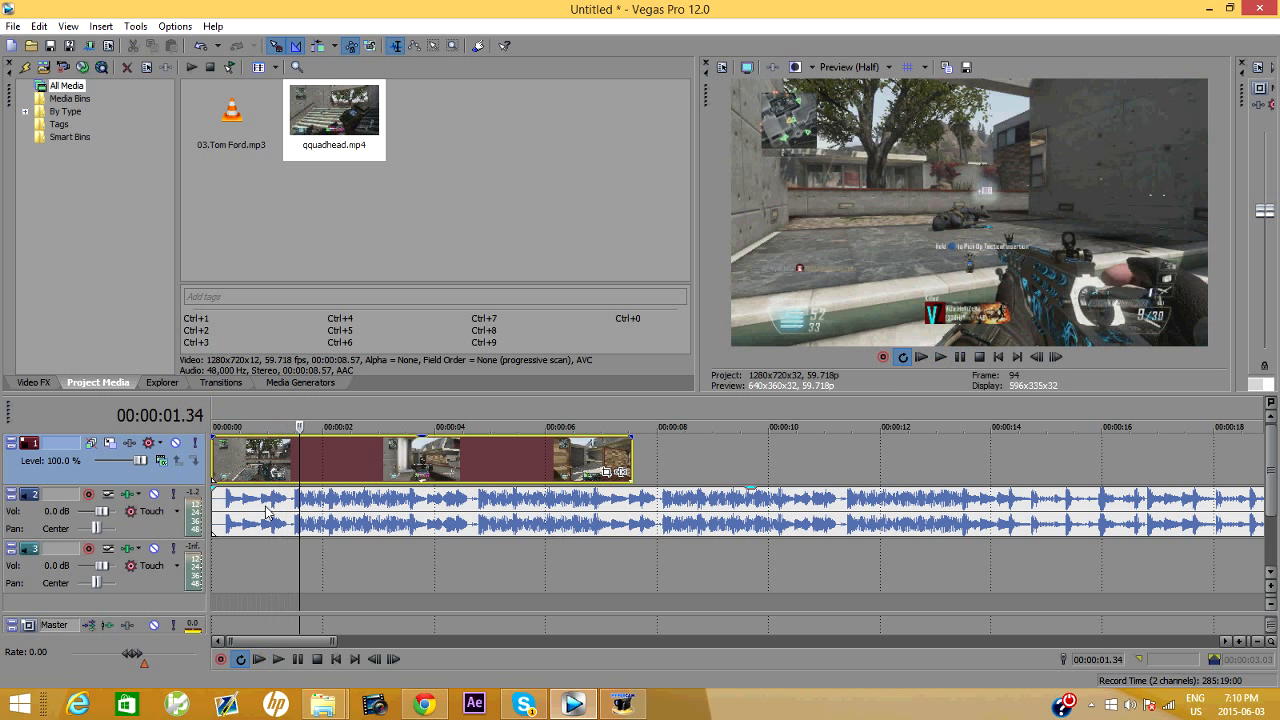
left_click(272, 507)
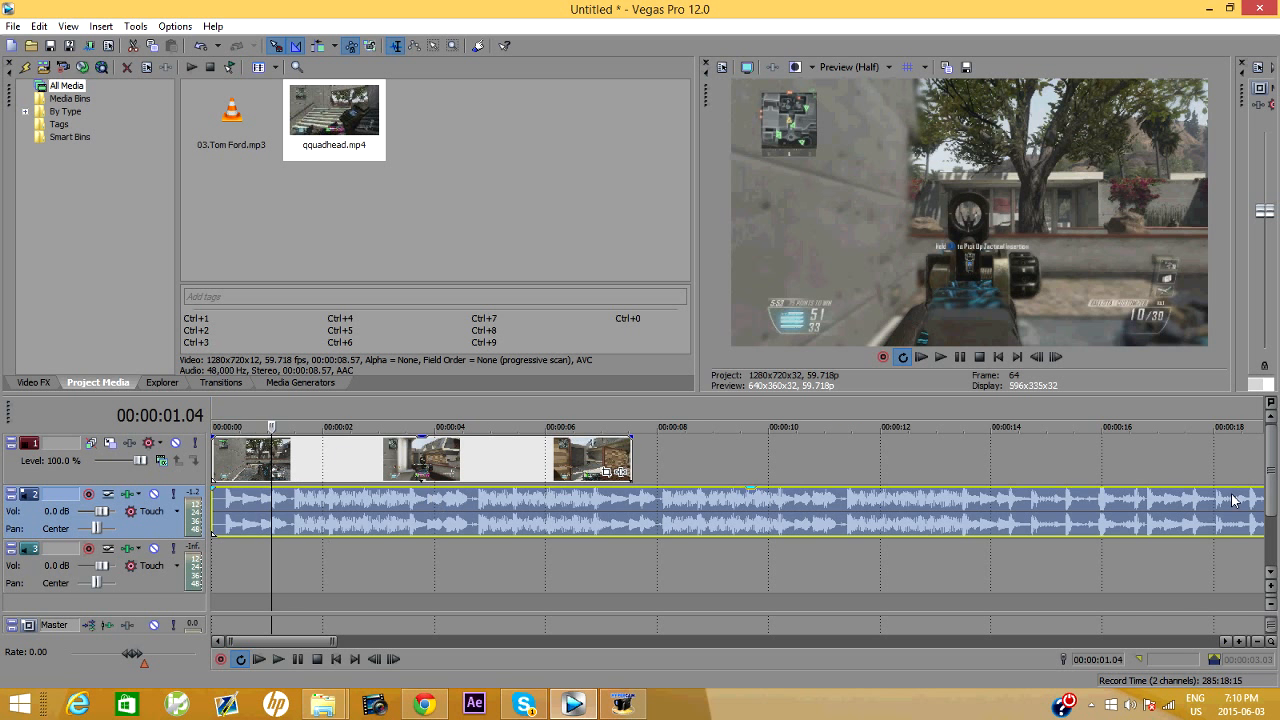
scroll(663, 469, "up", 10)
scroll(663, 469, "down", 6)
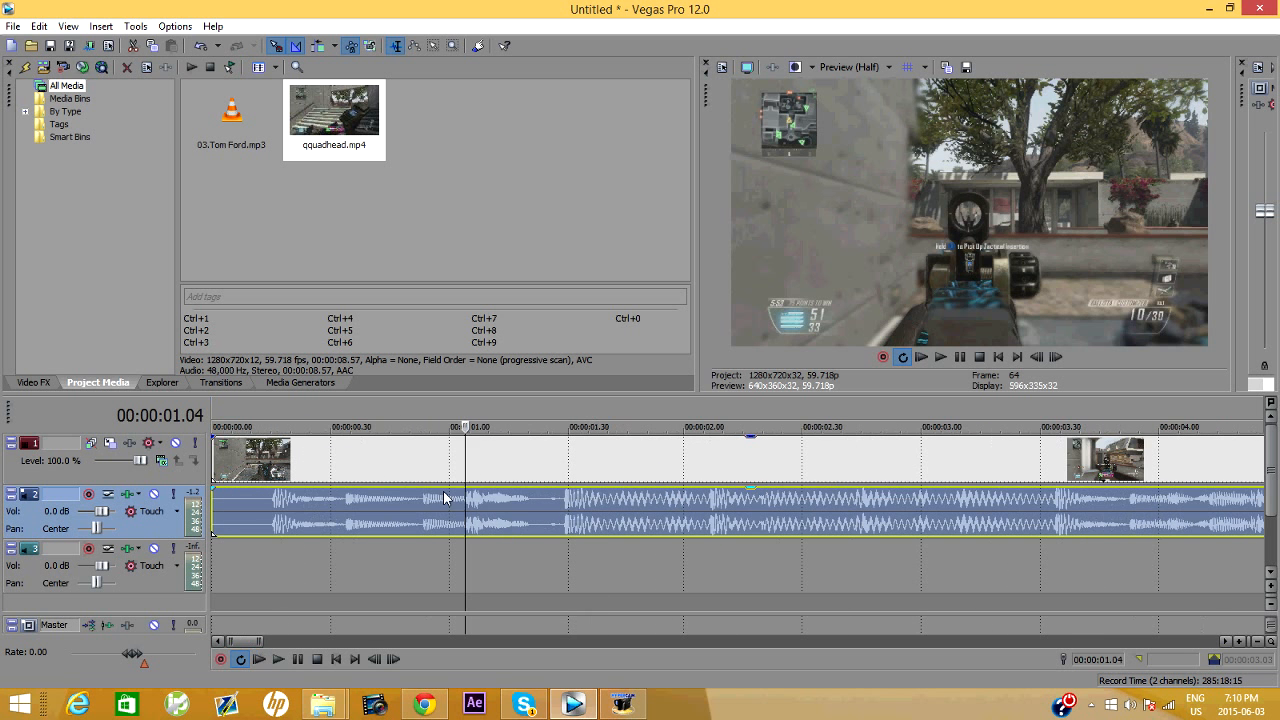
left_click(213, 457)
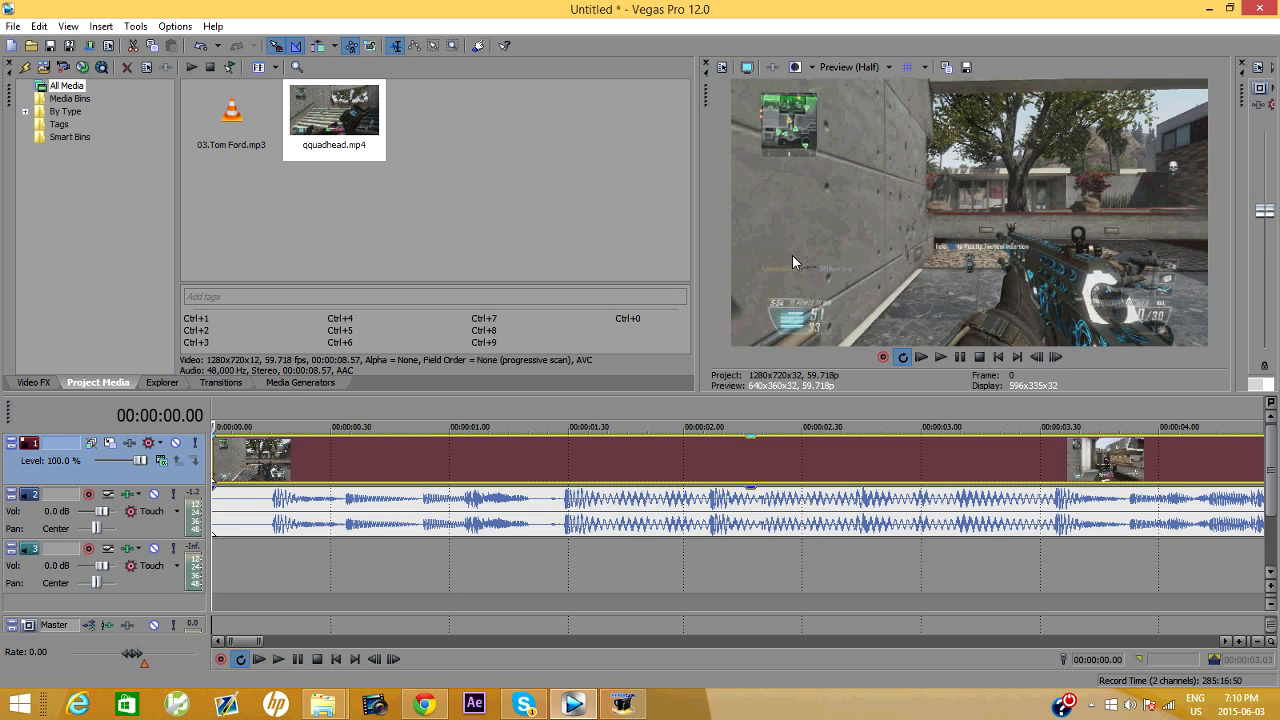
left_click(940, 357)
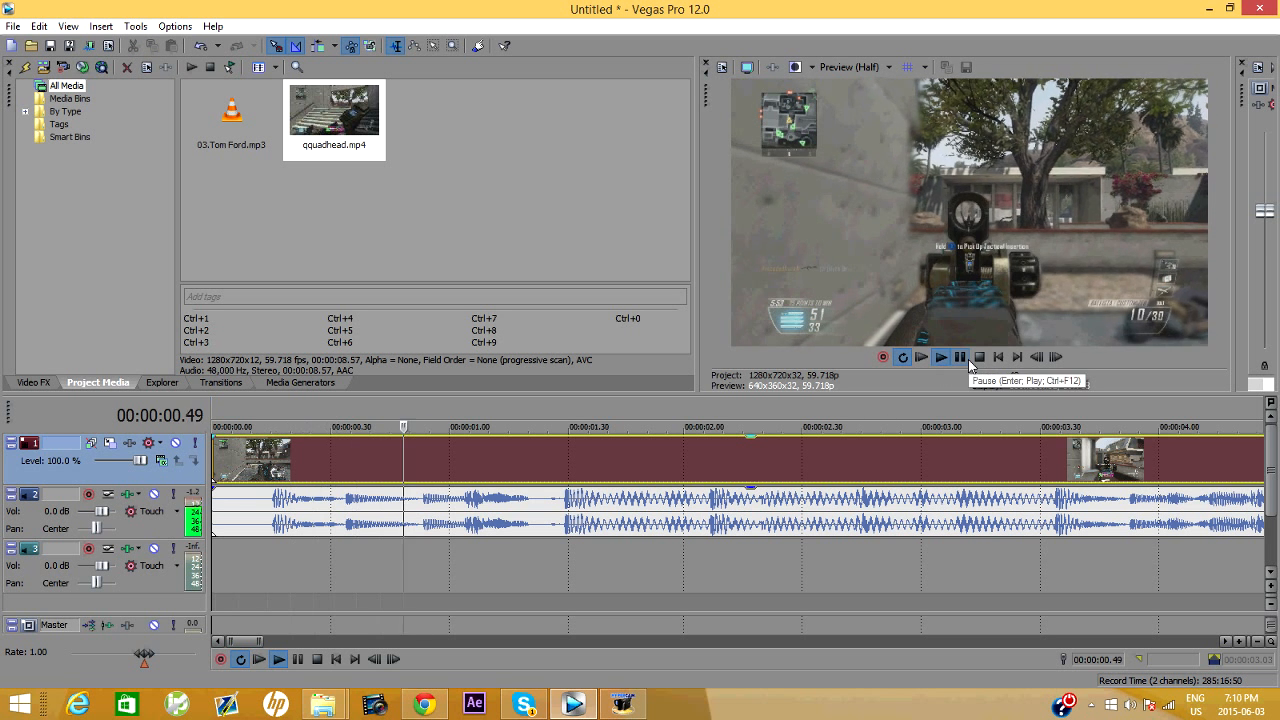
left_click(963, 360)
left_click(466, 503)
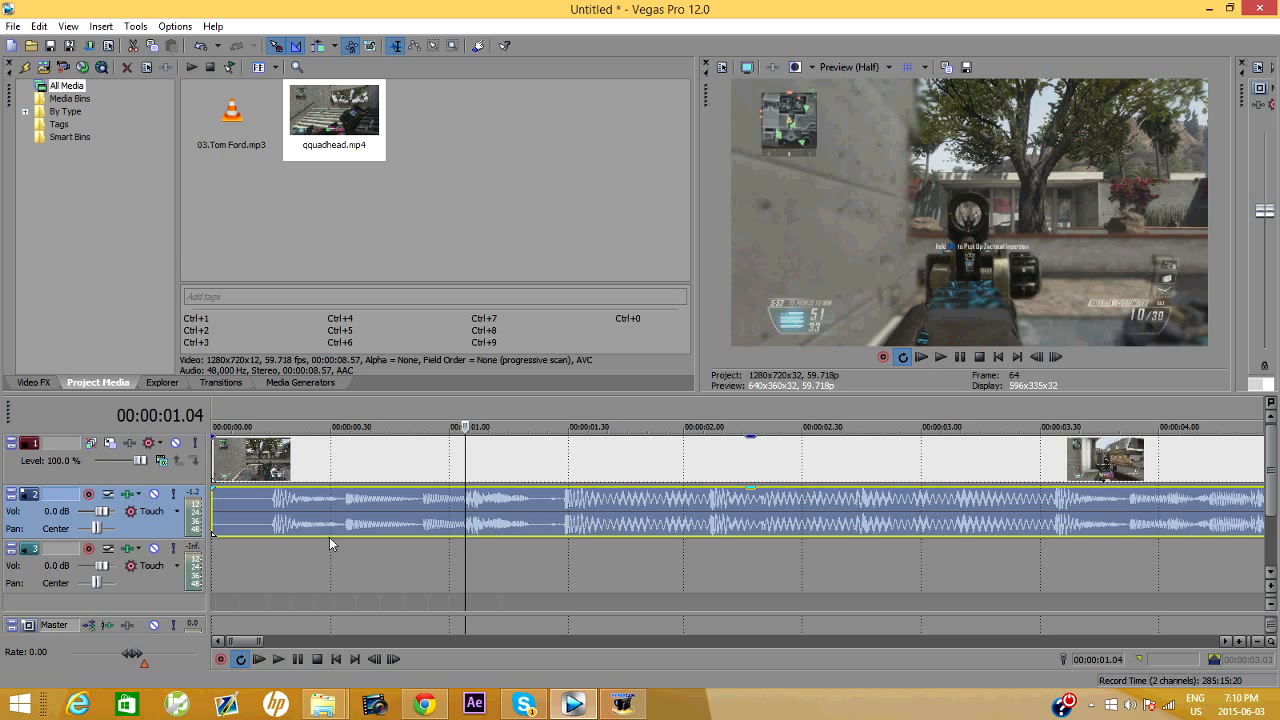
right_click(465, 450)
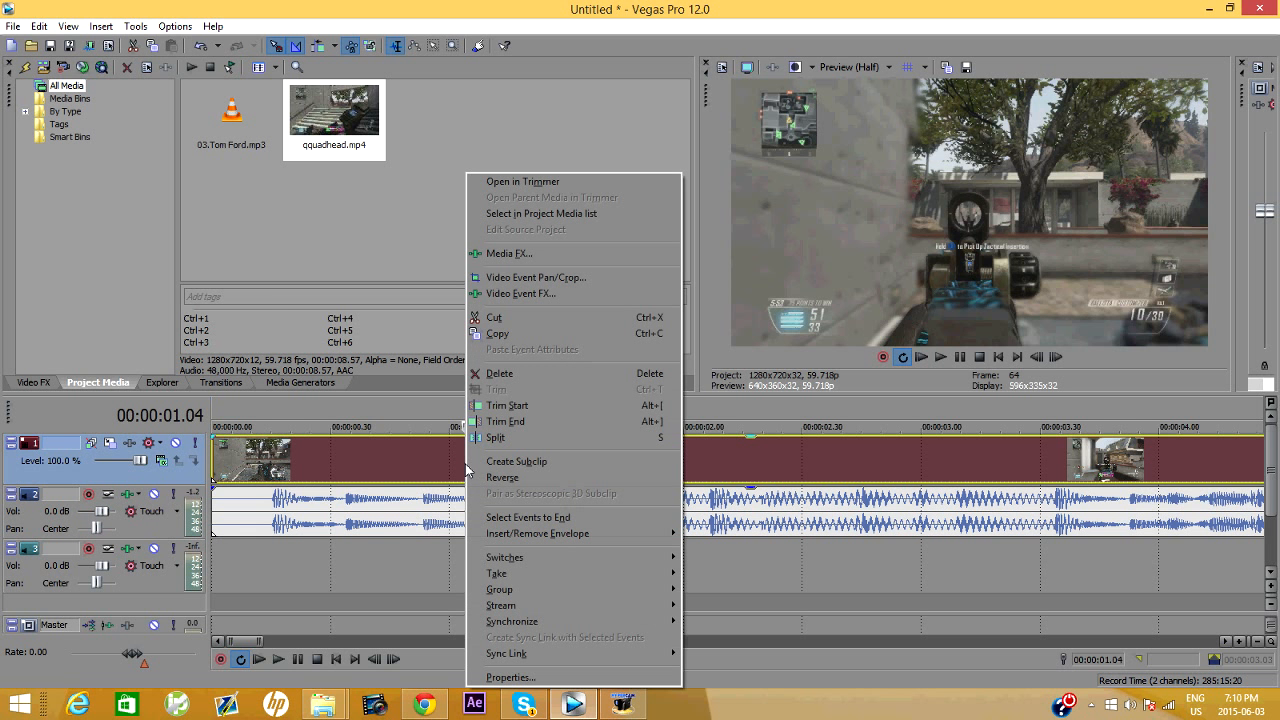
left_click(103, 27)
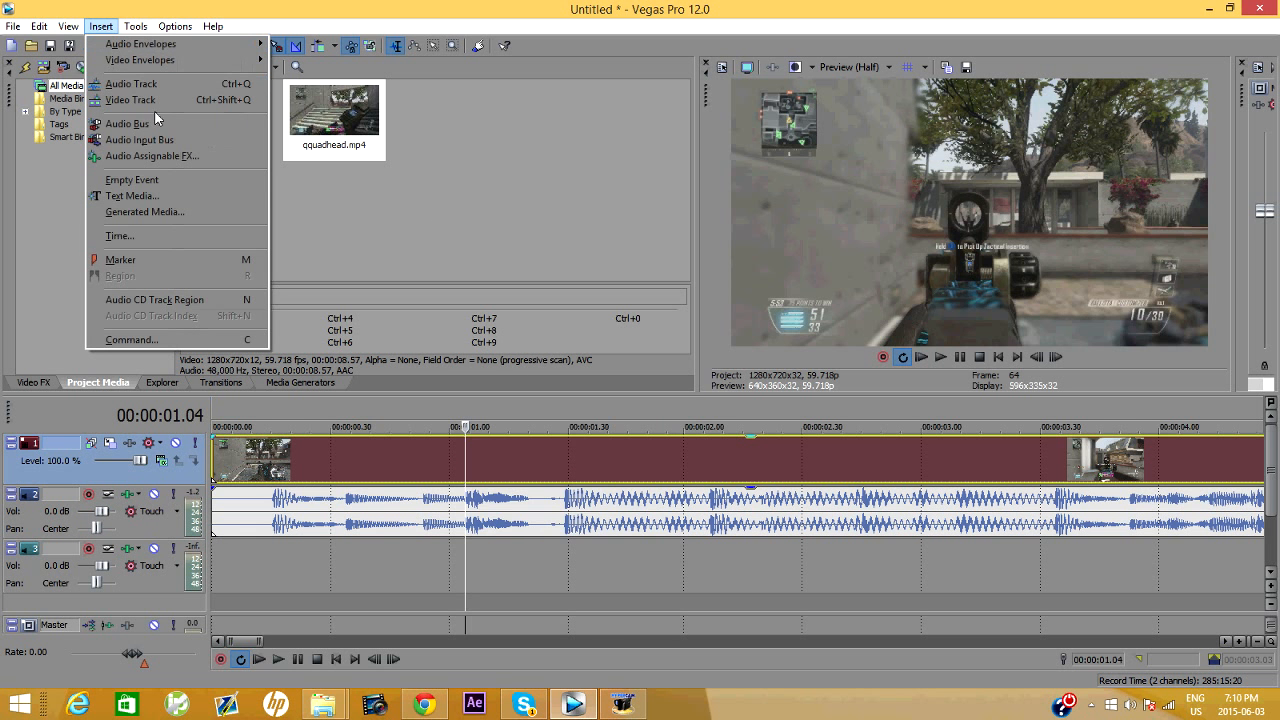
key("m")
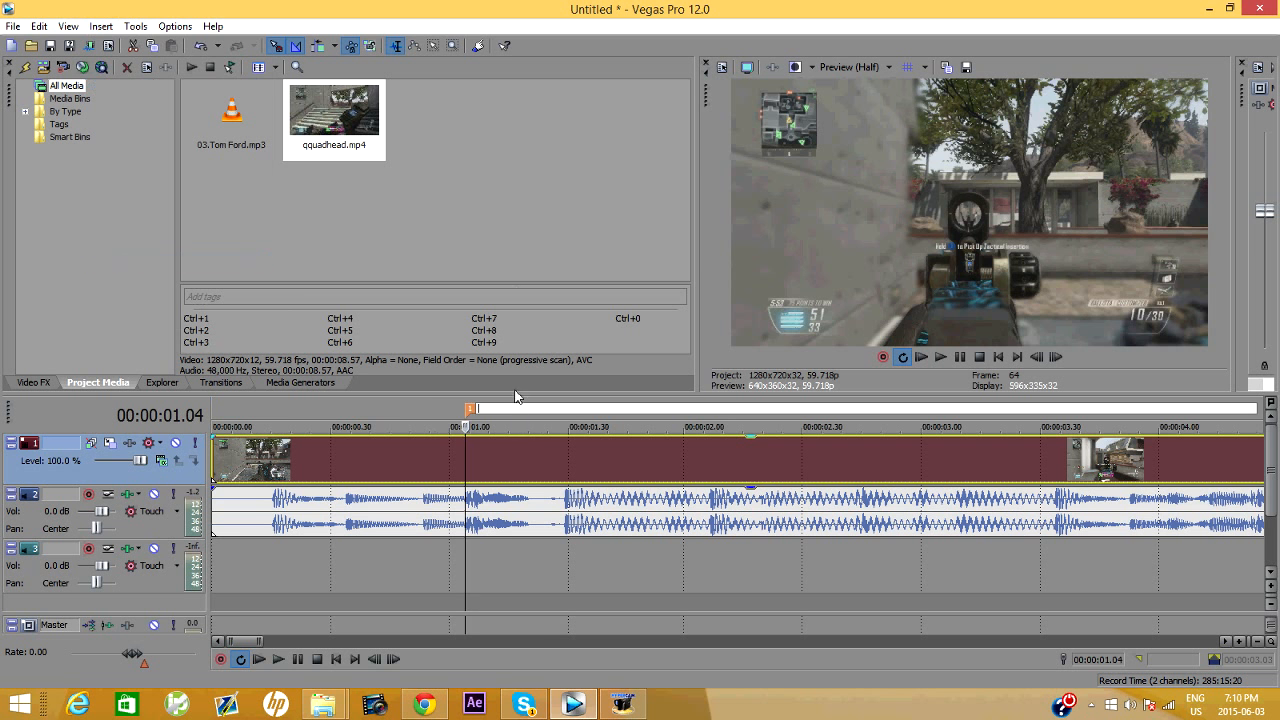
Play on past the first marker and insert another marker at the second kill shot, at 00:00:02.45.
left_click(370, 466)
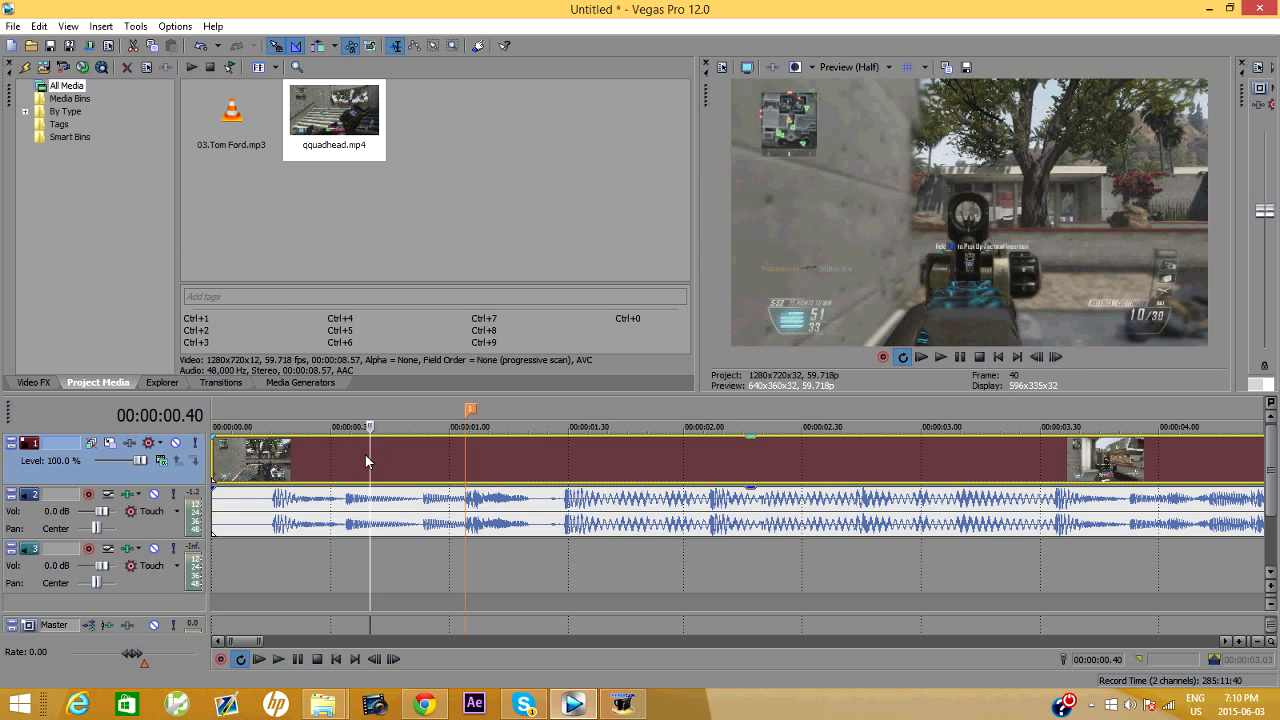
left_click(943, 358)
left_click(959, 357)
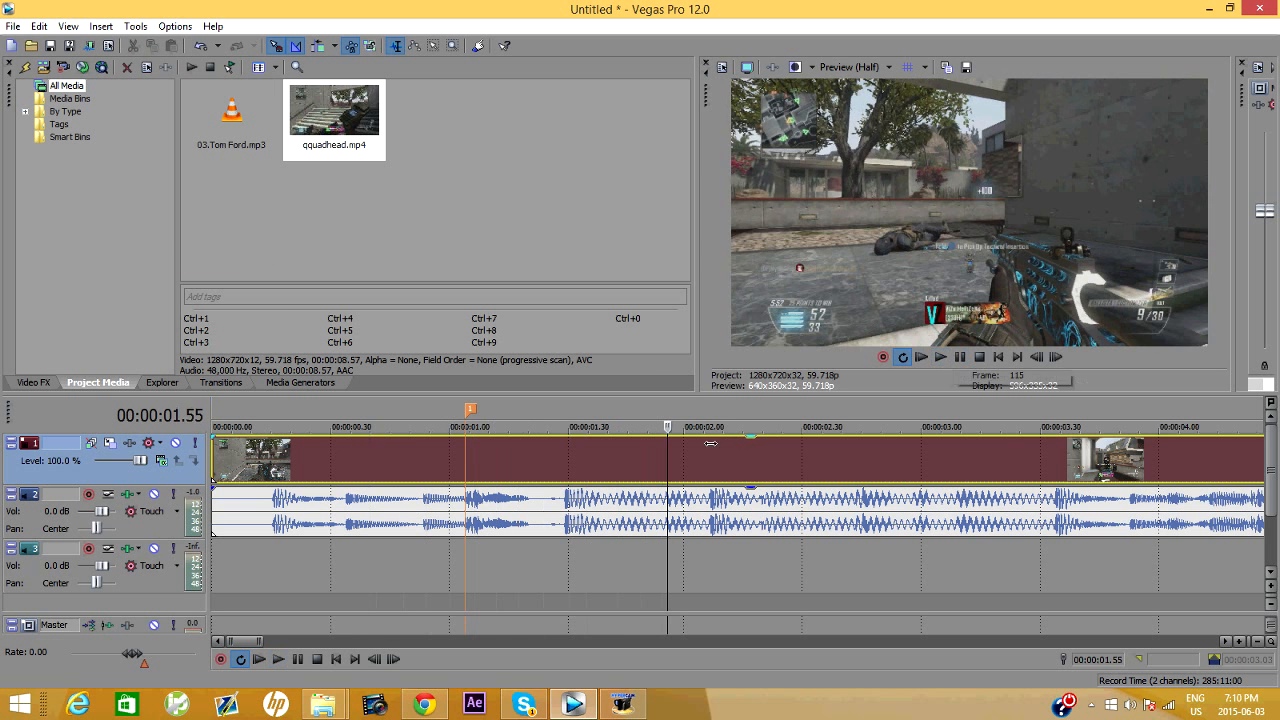
left_click(465, 487)
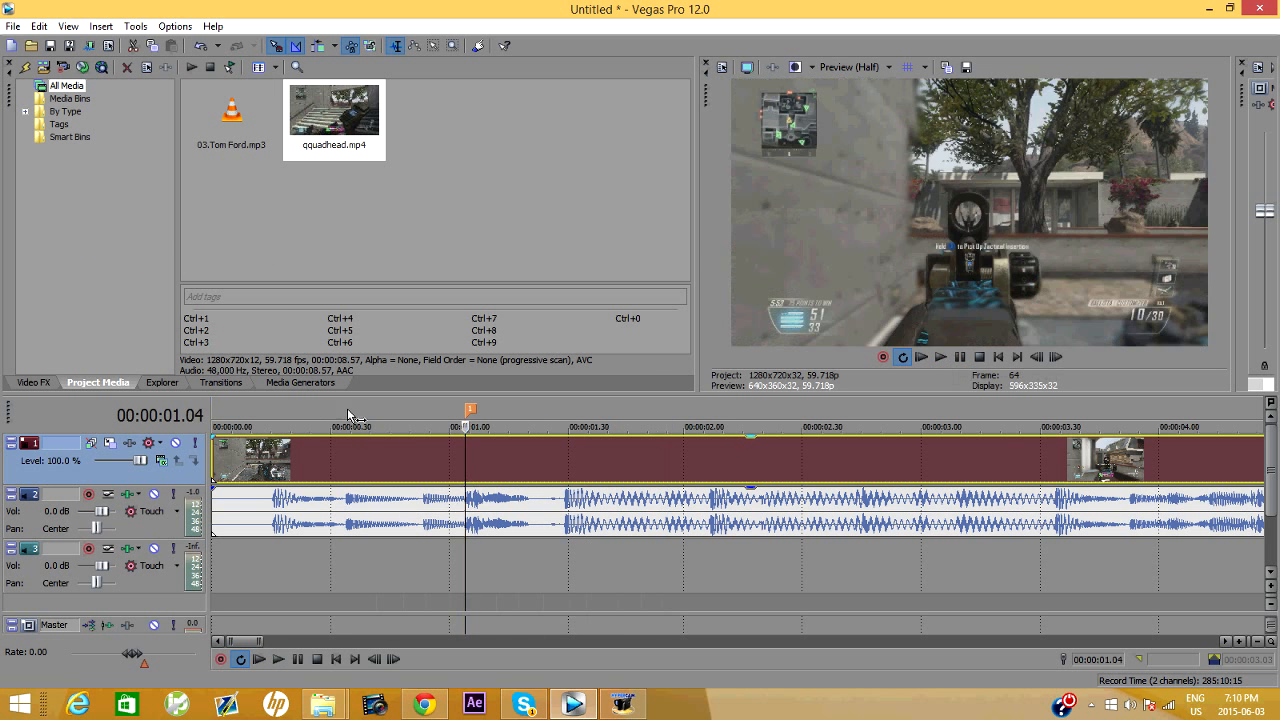
left_click(214, 459)
left_click(938, 358)
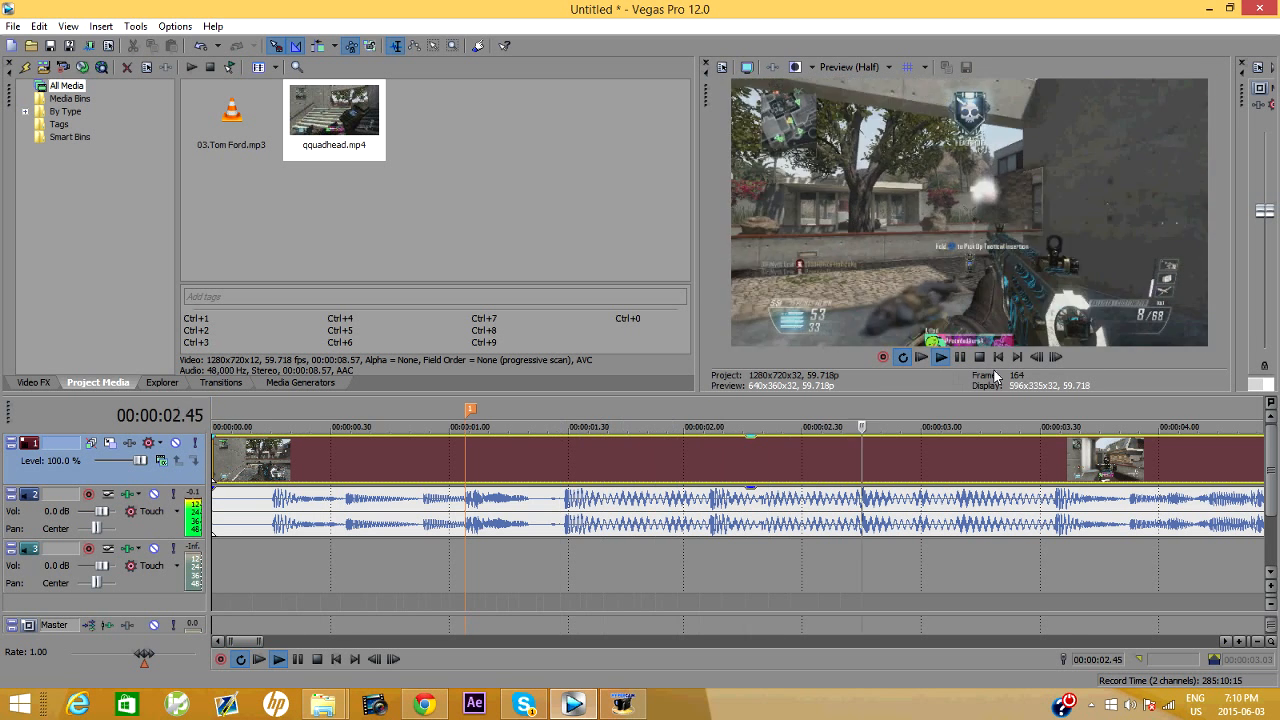
left_click(959, 357)
left_click(864, 509)
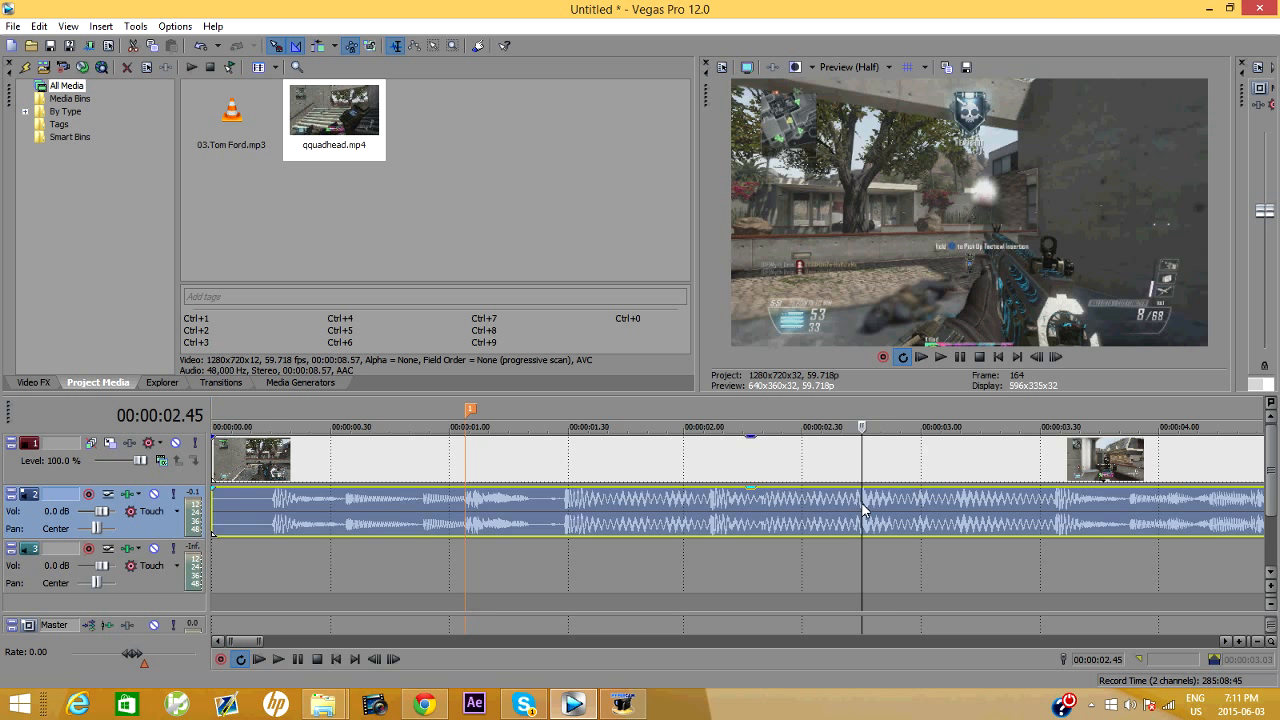
key("m")
Play the footage after the second marker and insert a marker at the third kill shot, at 00:00:04.24.
left_click(750, 478)
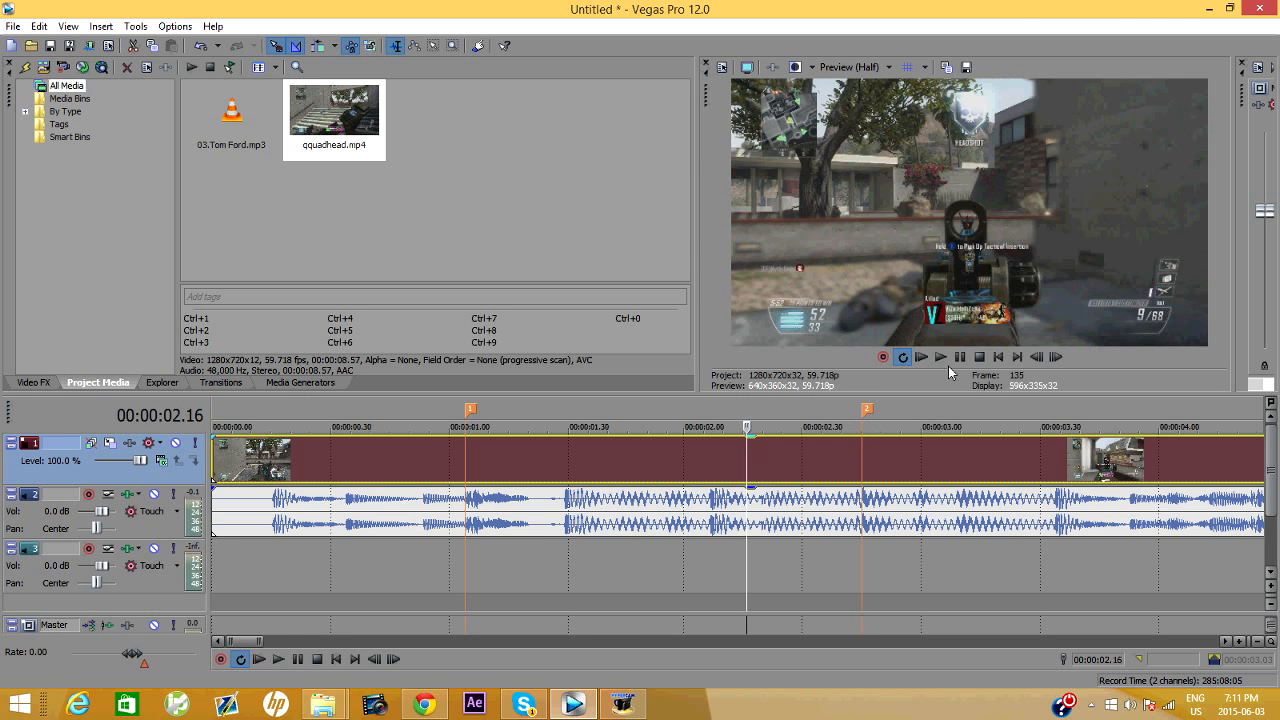
left_click(941, 357)
left_click(957, 358)
scroll(859, 462, "down", 3)
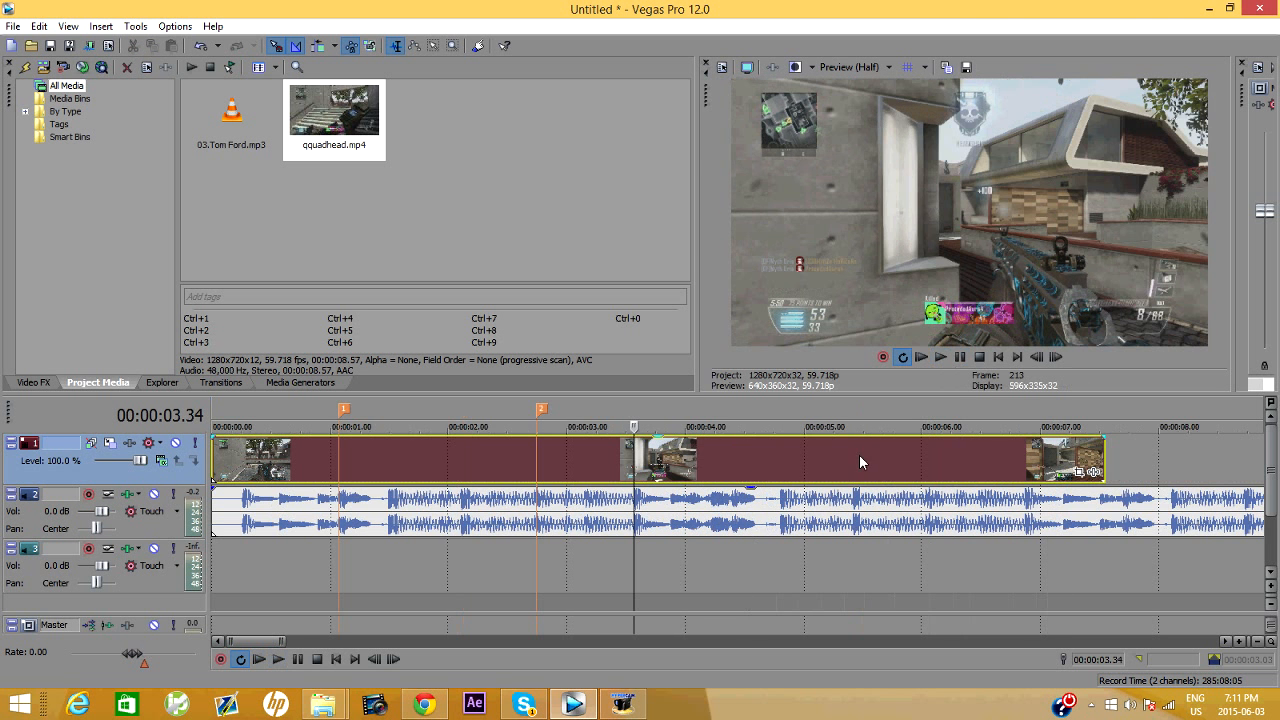
left_click(574, 464)
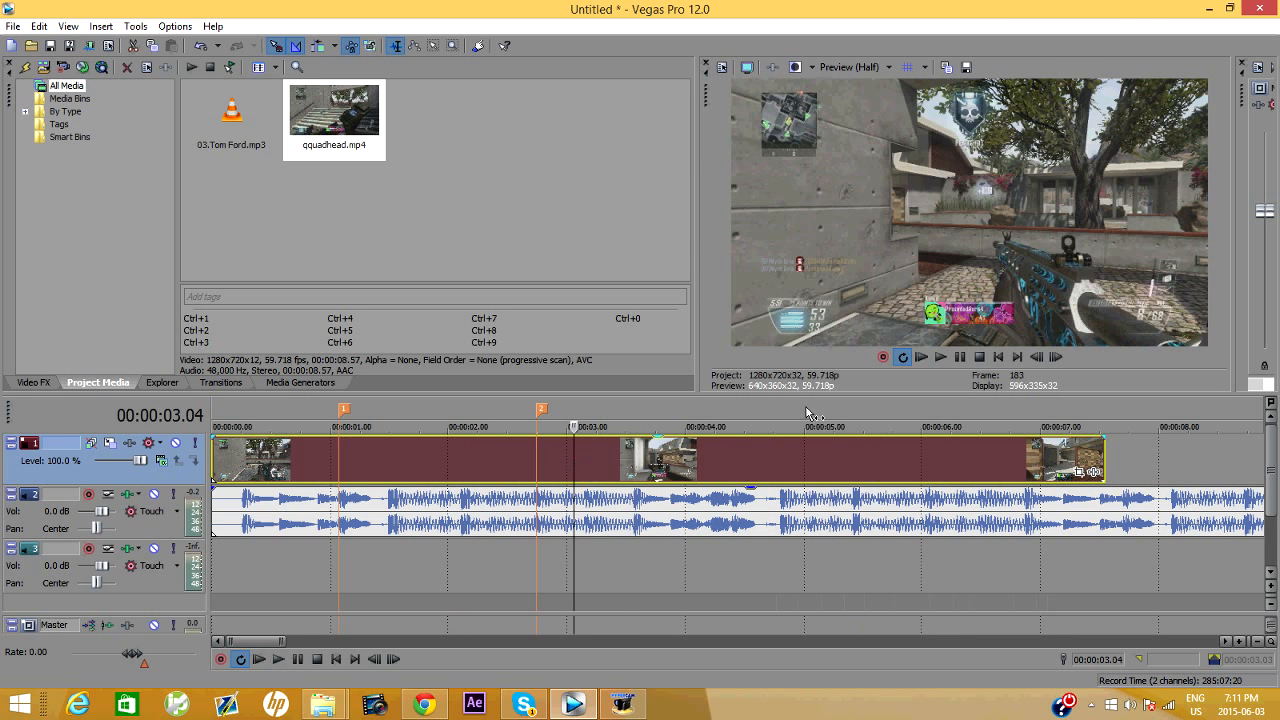
left_click(941, 357)
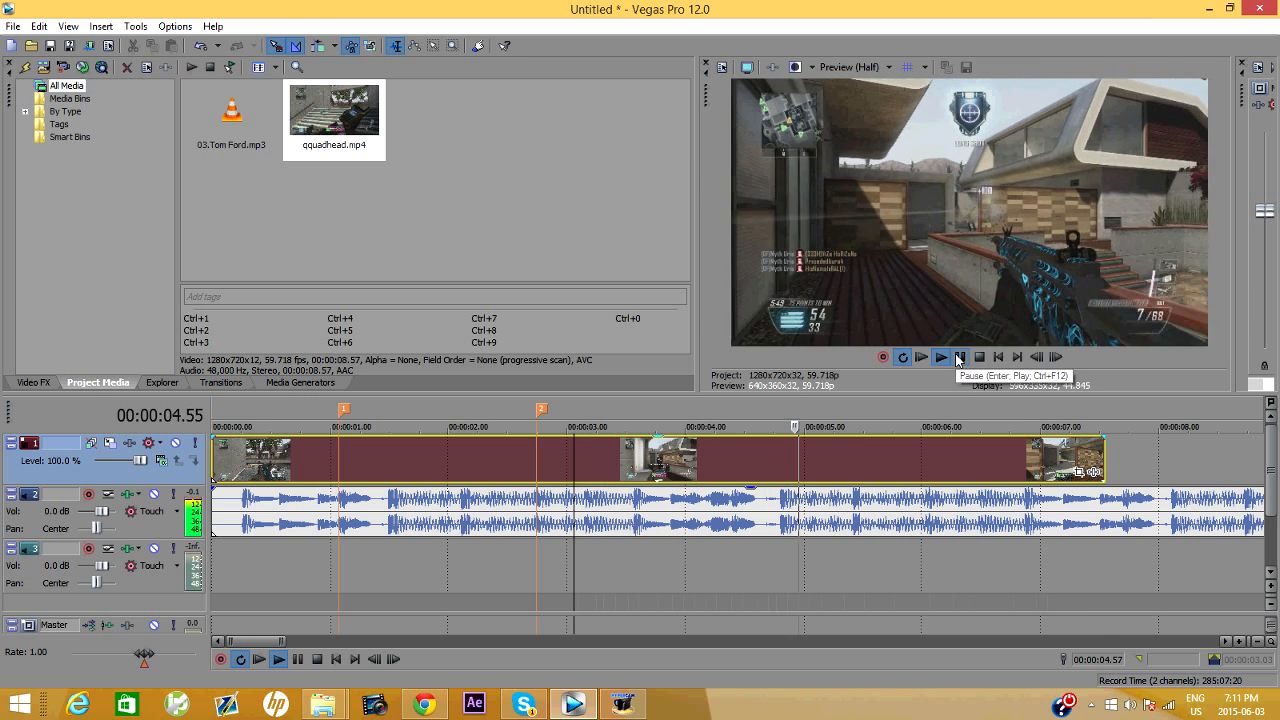
left_click(959, 357)
left_click(733, 502)
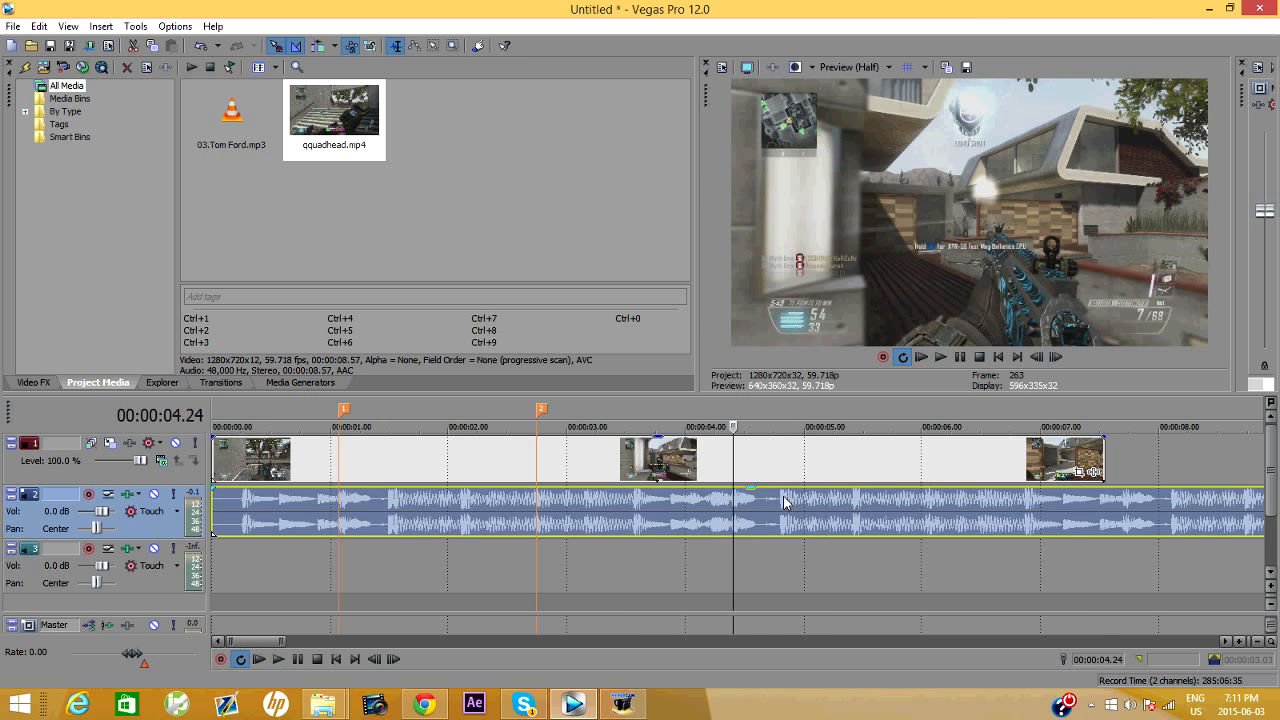
key("m")
Play the footage past the third marker and insert a marker at the fourth kill shot, at 00:00:06.02.
left_click(661, 466)
left_click(943, 359)
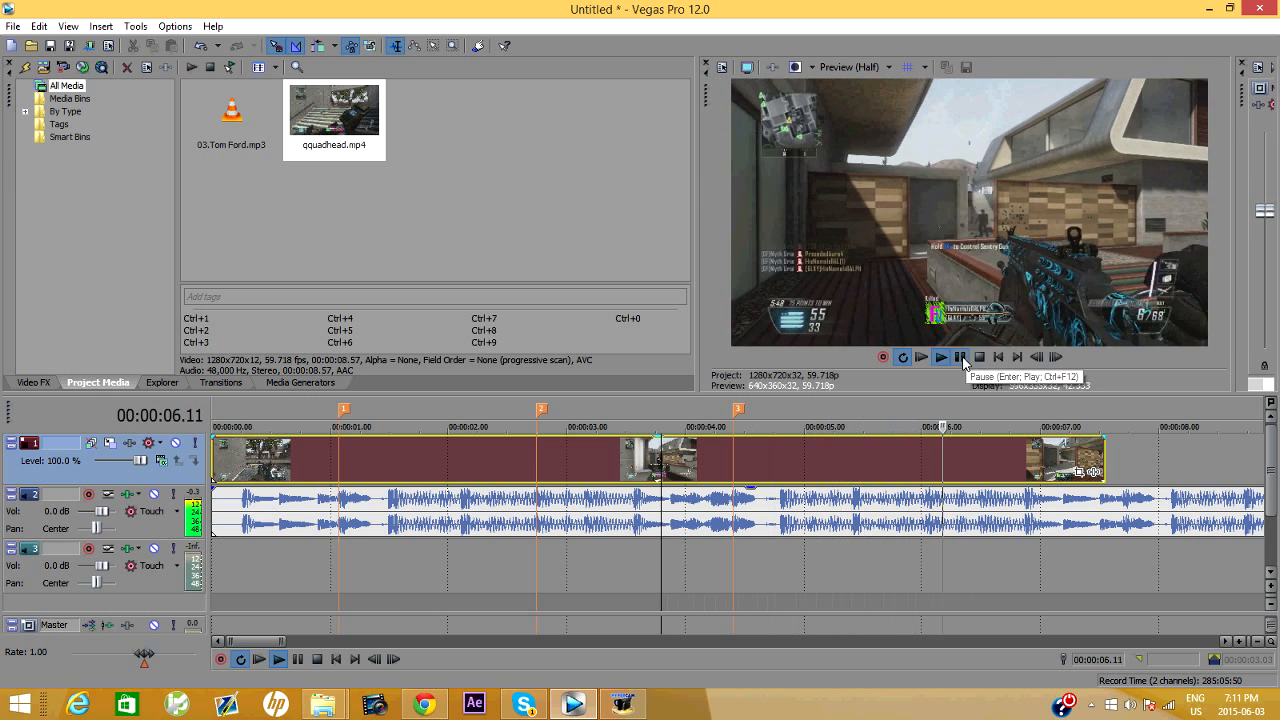
left_click(959, 358)
left_click(925, 505)
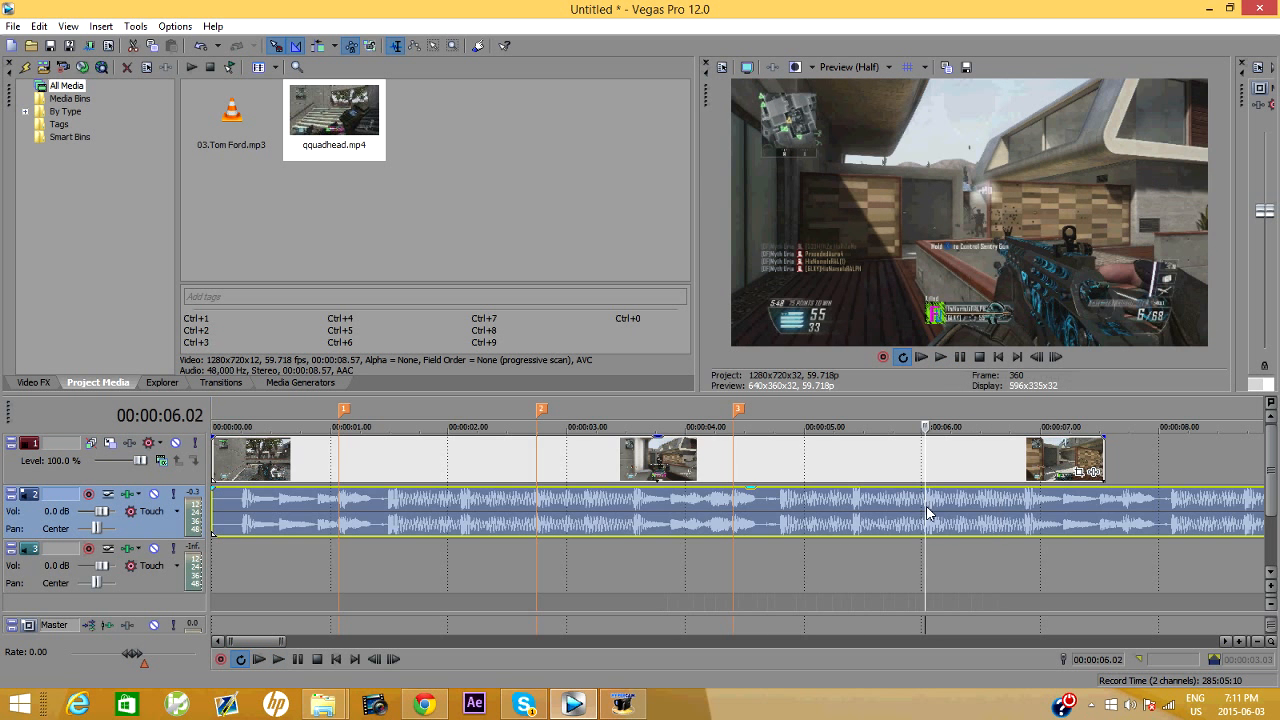
key("m")
Compare the shot markers with the song's waveform and play from 00:00:00.50 to listen for beats between the first two markers.
left_click(395, 470)
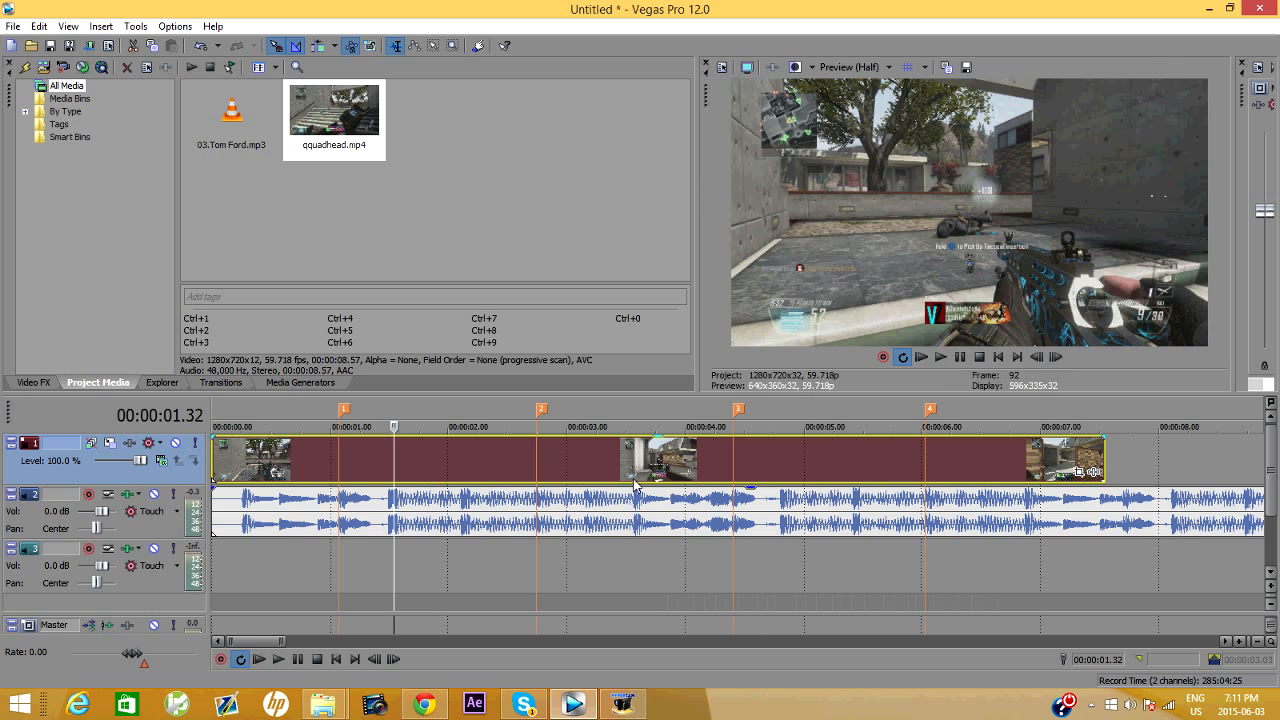
left_click(536, 454)
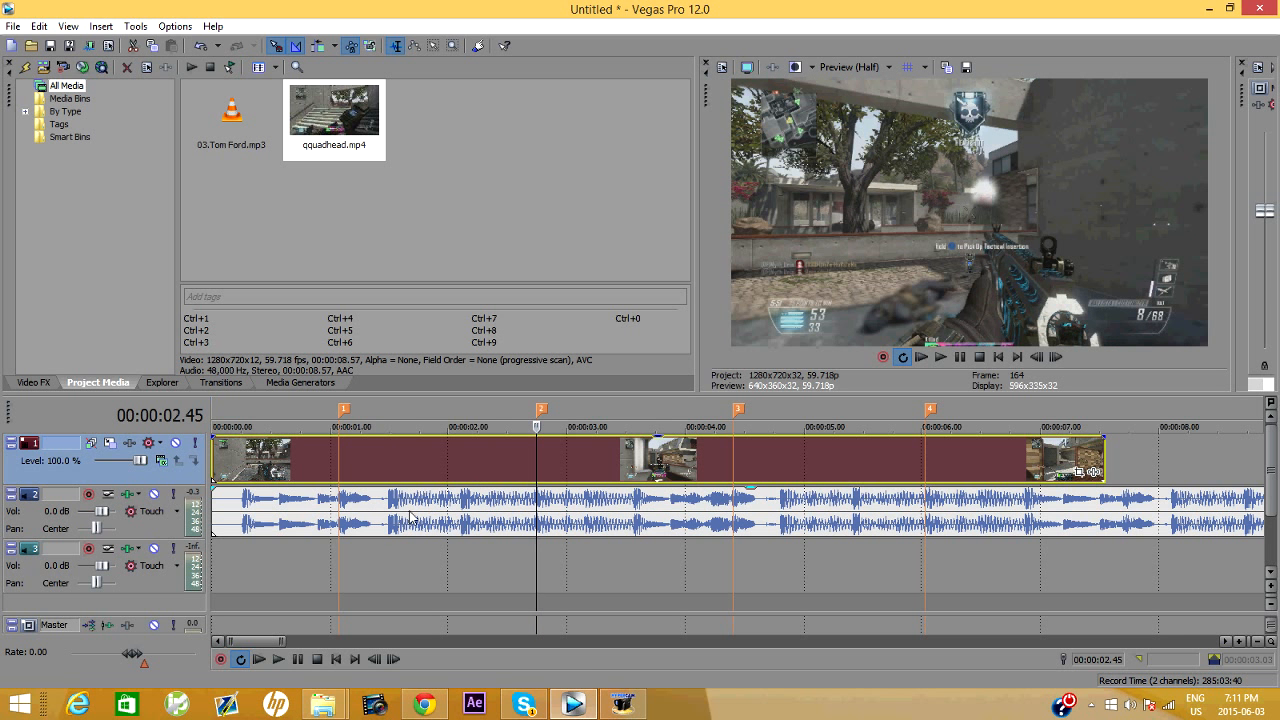
left_click(312, 468)
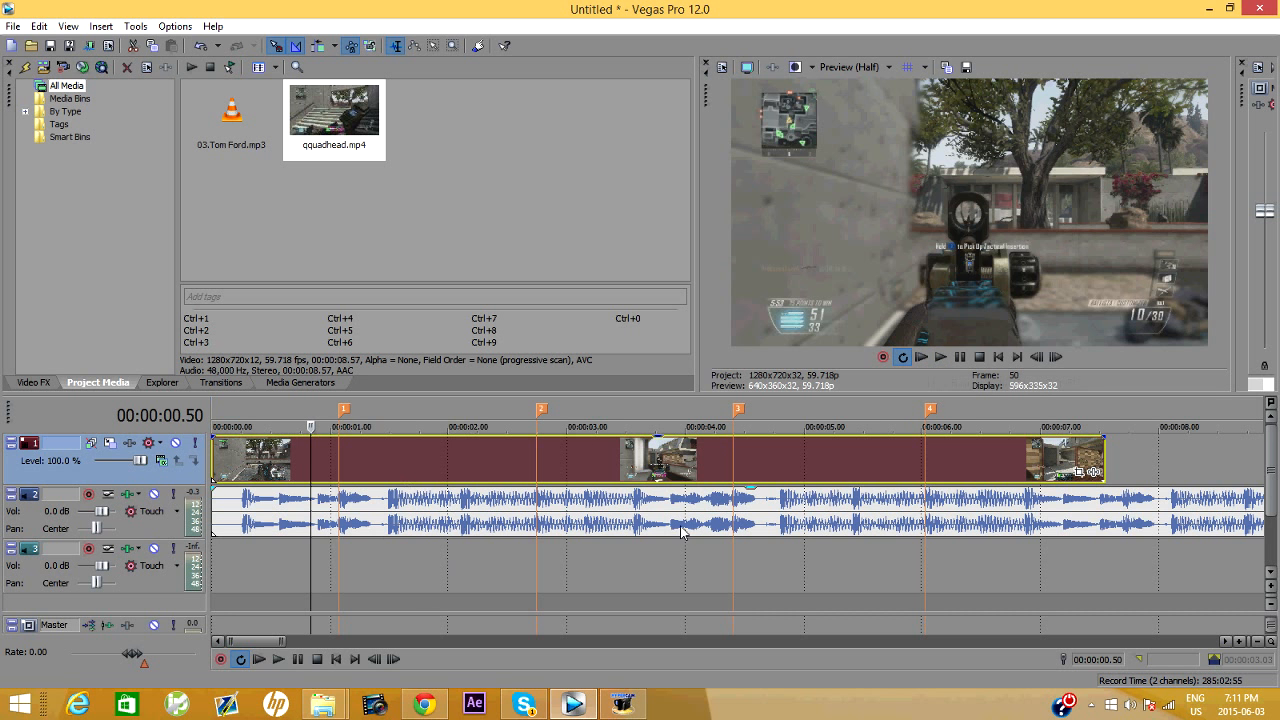
scroll(519, 531, "down", 3)
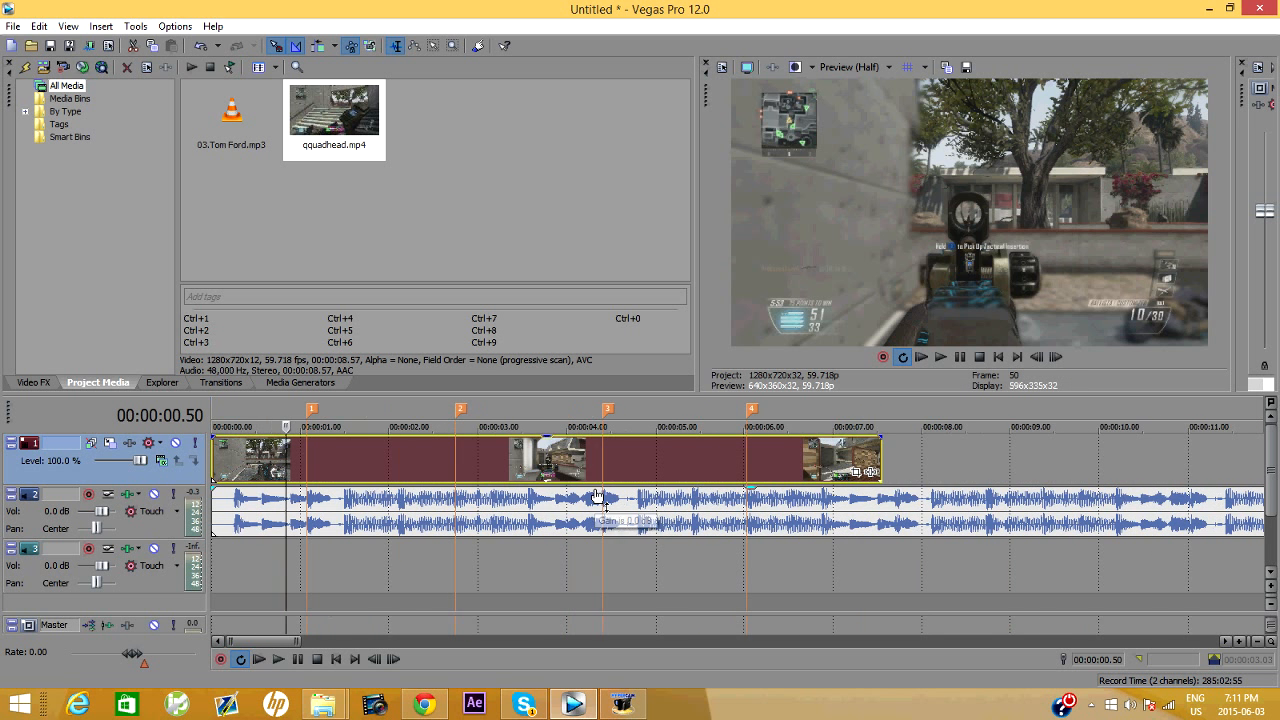
scroll(605, 505, "up", 3)
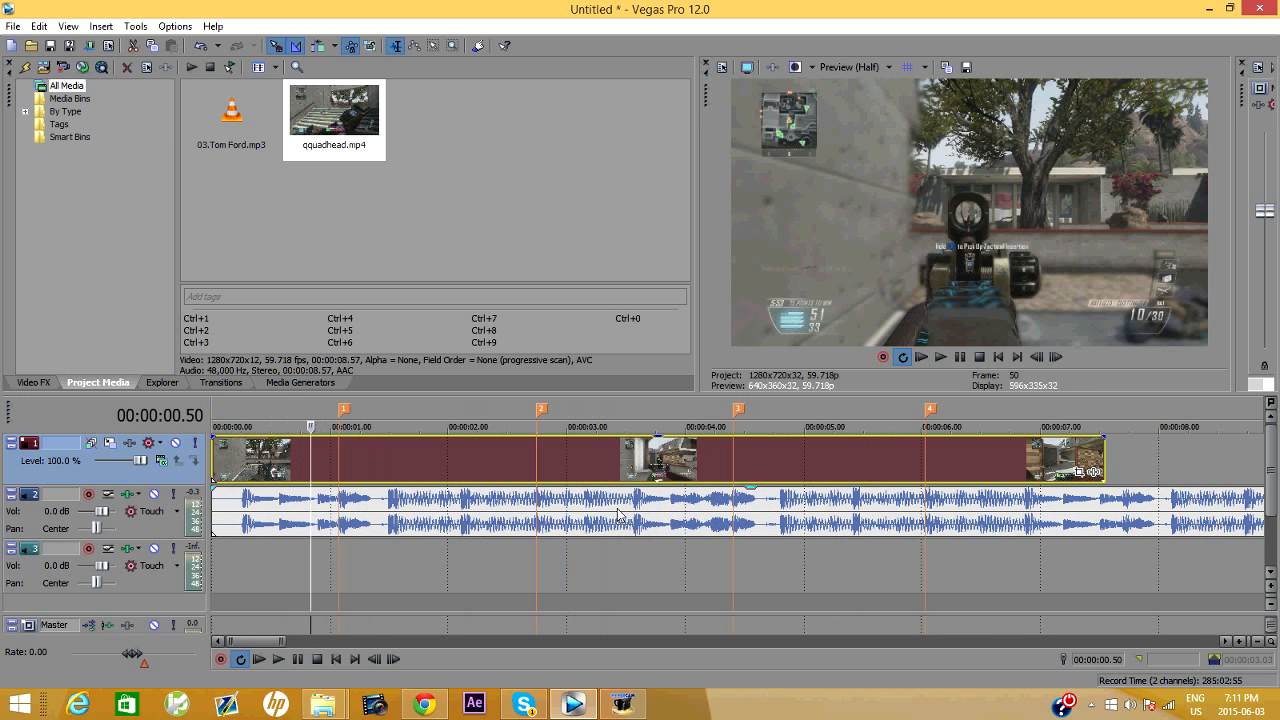
left_click(940, 358)
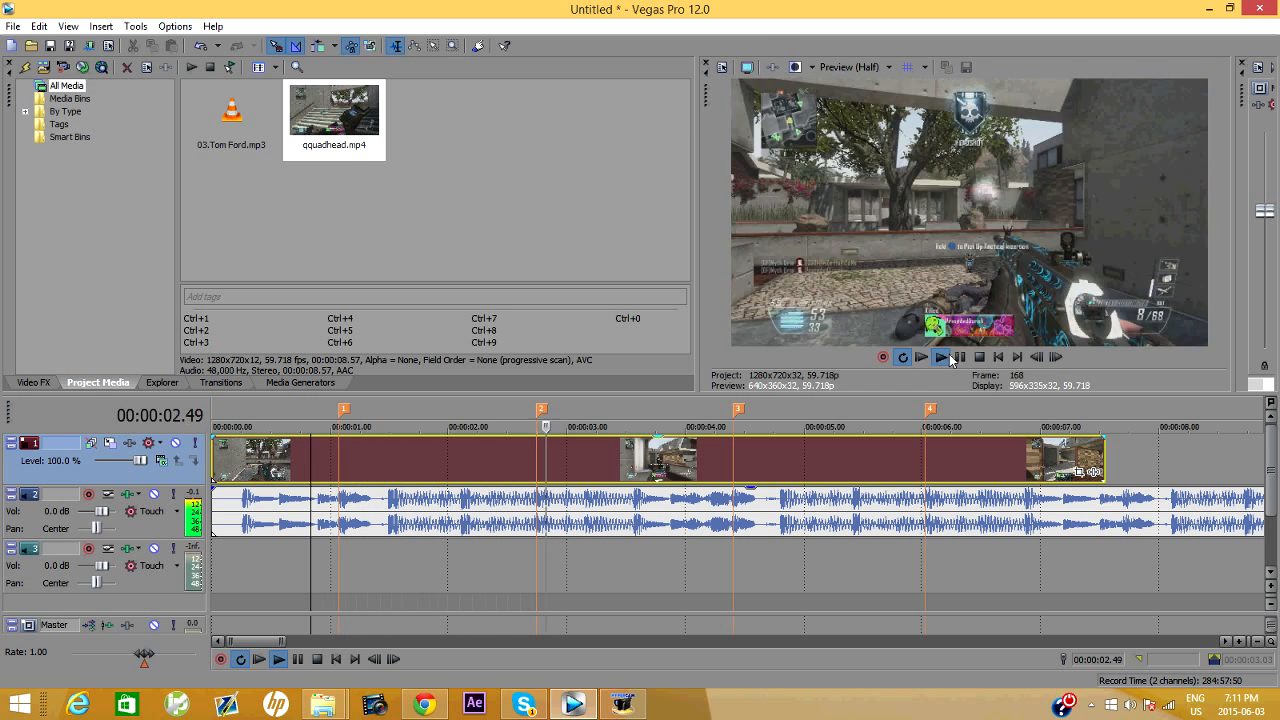
left_click(944, 360)
left_click(959, 358)
Insert markers on the song's beats at 00:00:01.29 and 00:00:02.07, between the first two shot markers.
left_click(390, 507)
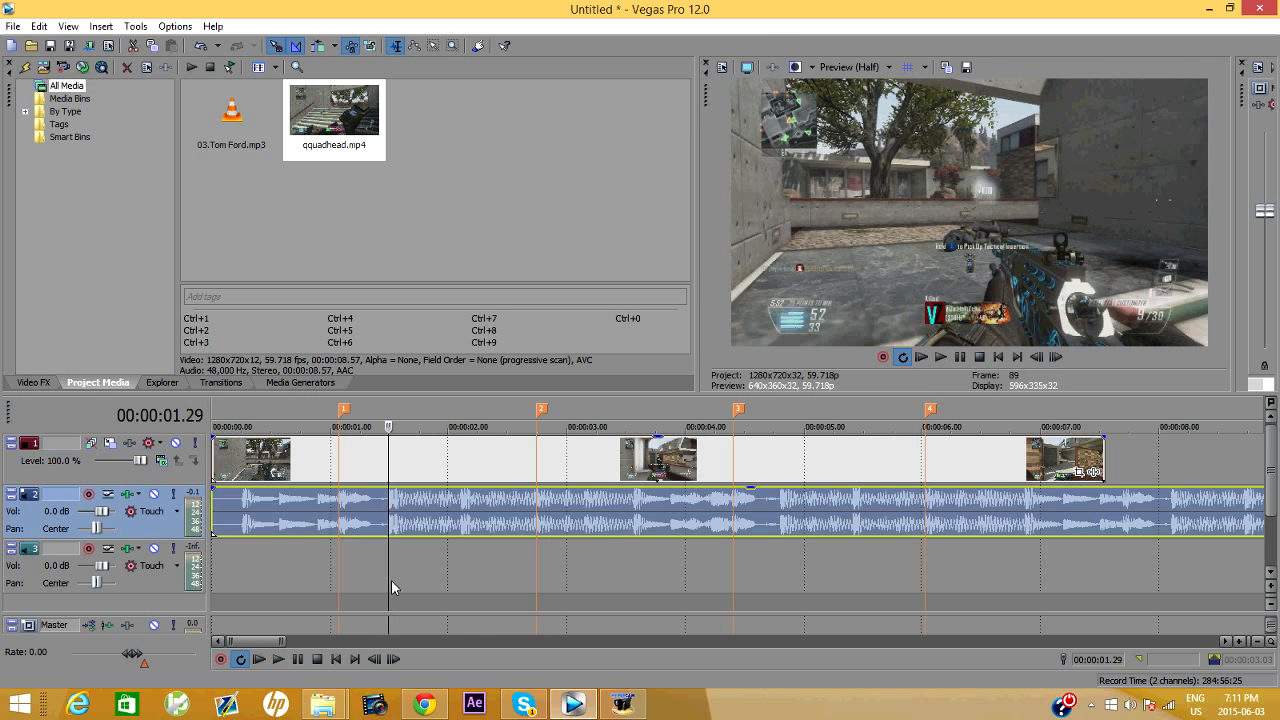
key("m")
left_click(461, 505)
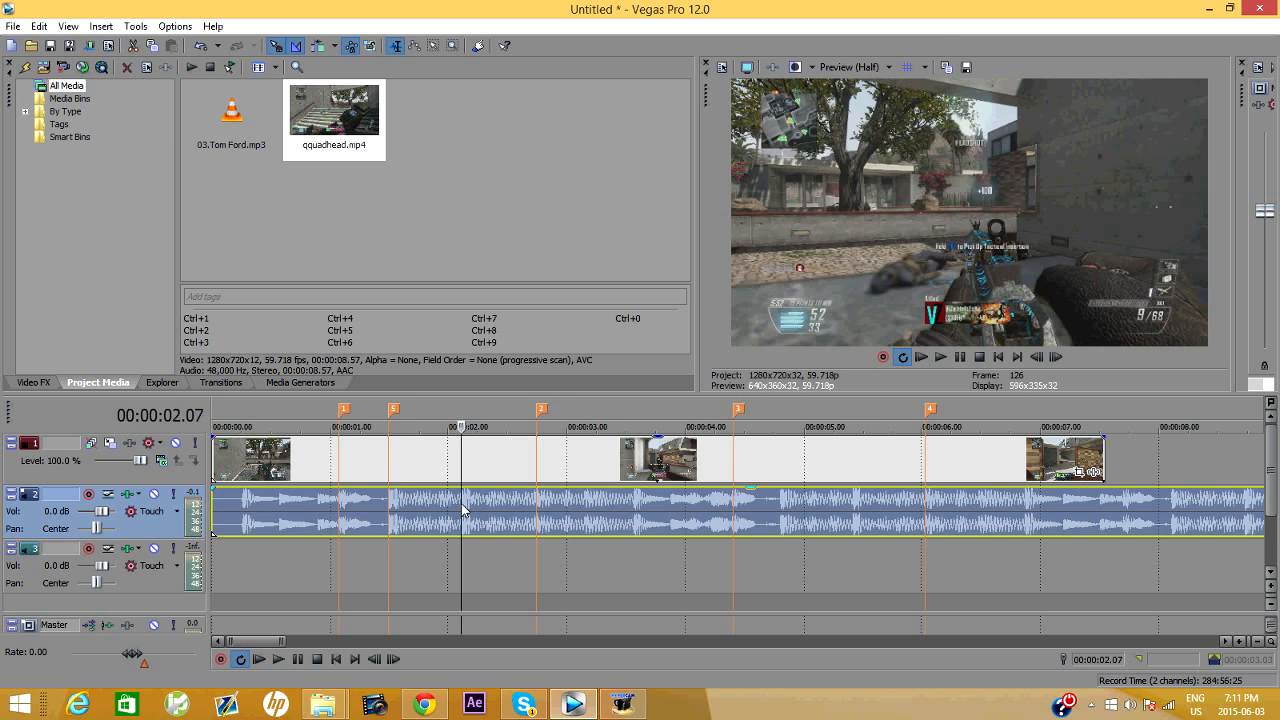
key("m")
left_click(316, 470)
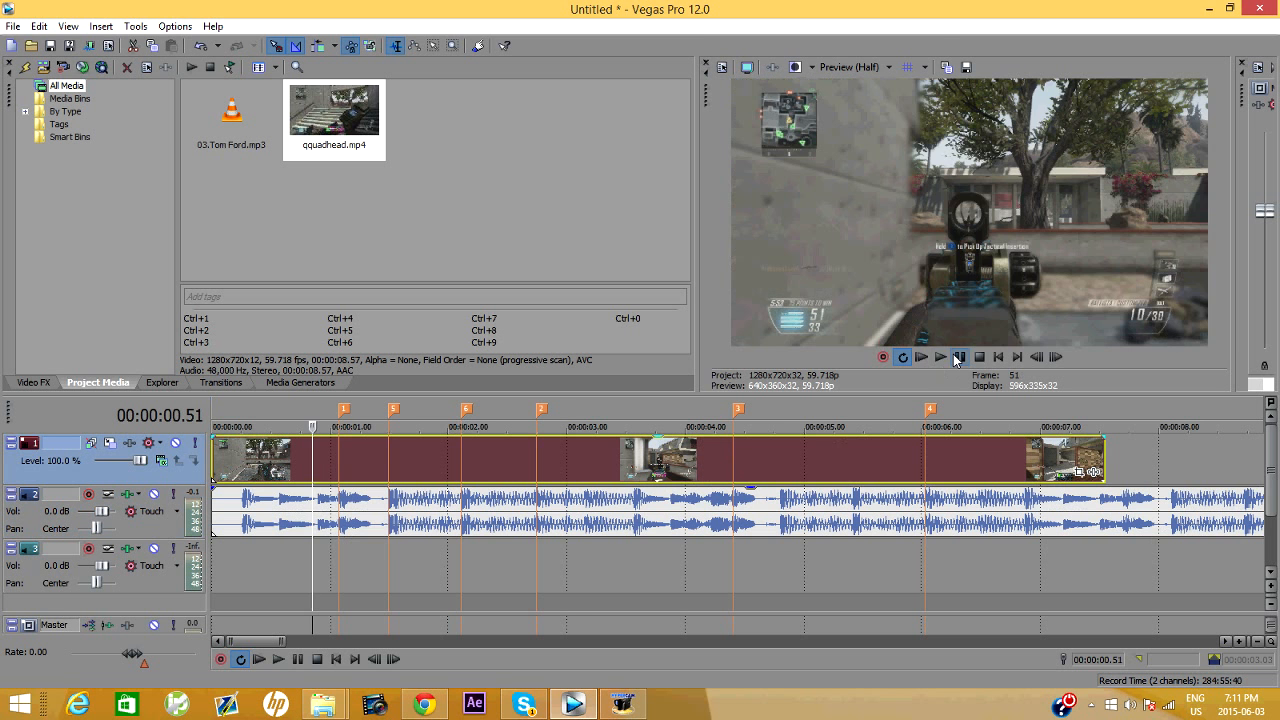
Play the footage and song toward the third shot and insert a marker on the beat at 00:00:03.34.
left_click(942, 359)
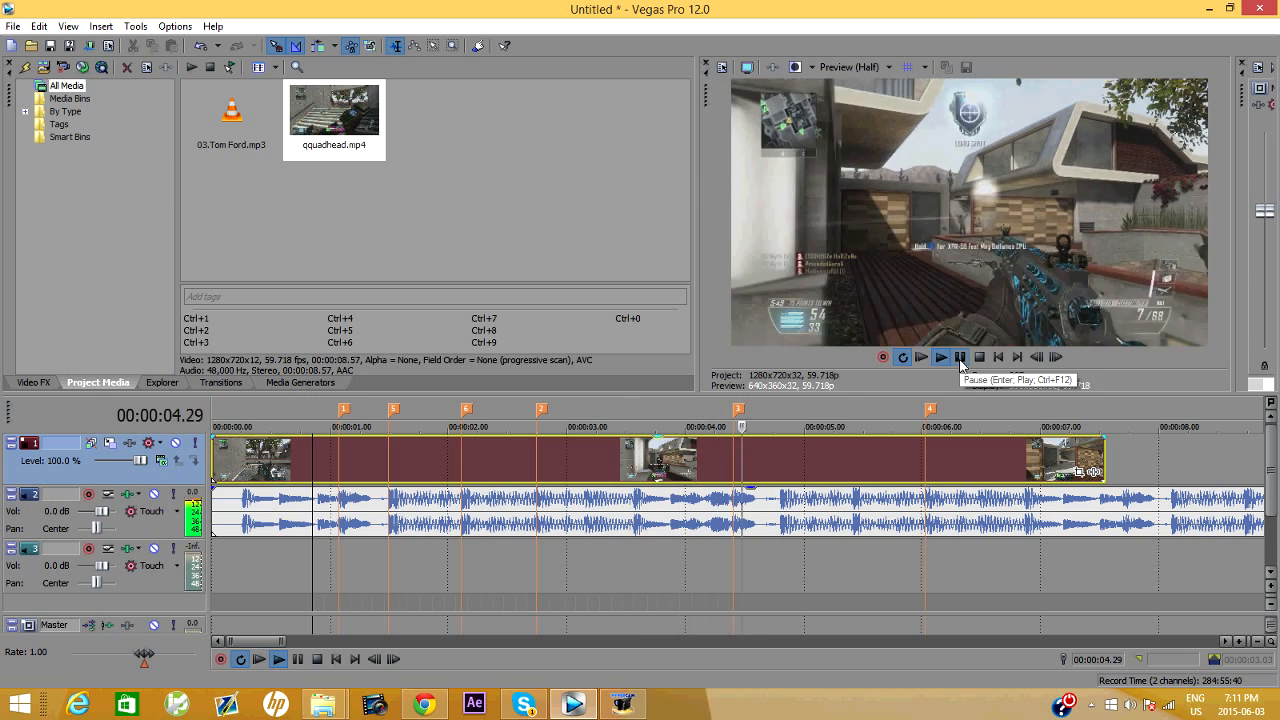
left_click(960, 360)
left_click(634, 503)
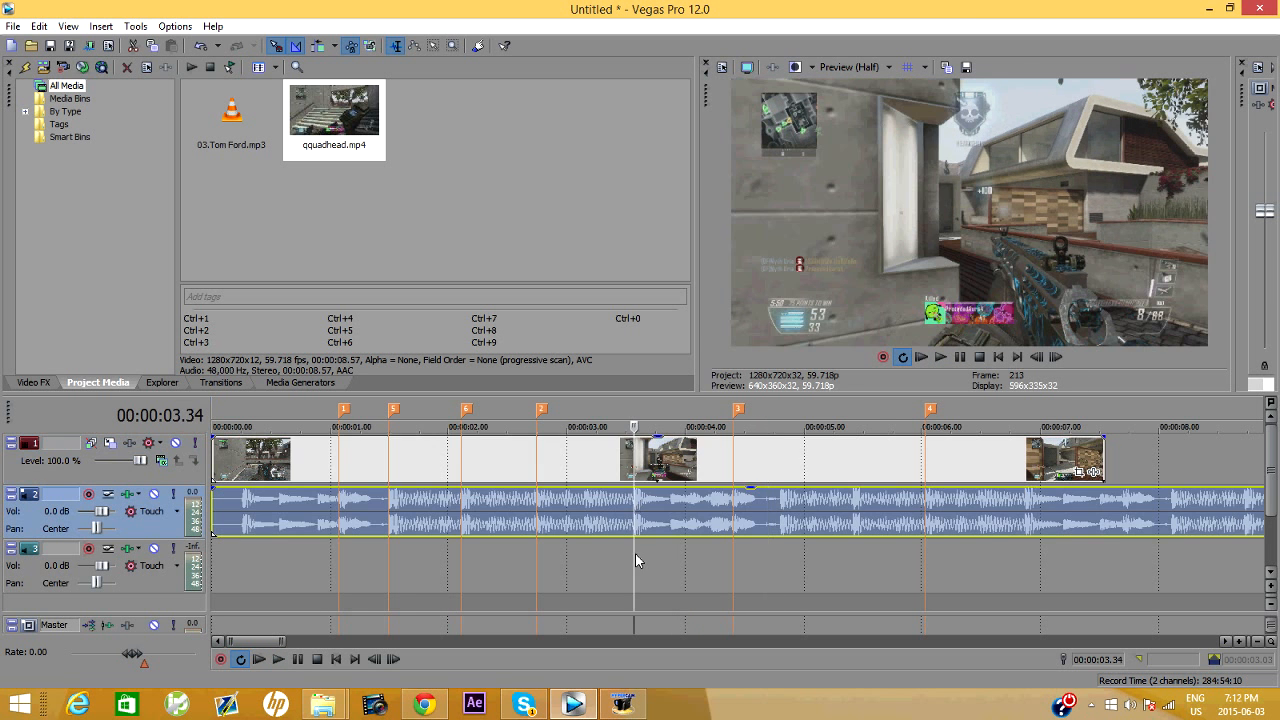
key("m")
Play on from just before the new marker and insert a marker on the following beat at 00:00:03.52.
left_click(605, 466)
left_click(942, 360)
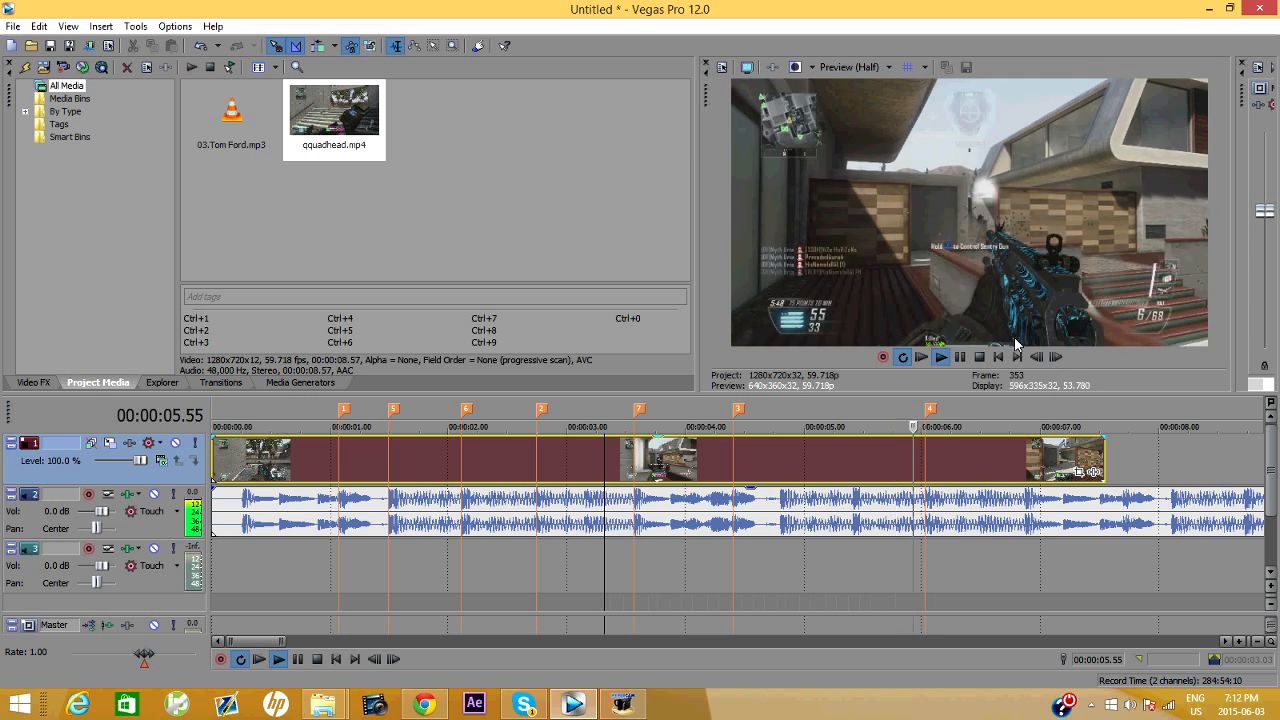
left_click(959, 357)
left_click(673, 513)
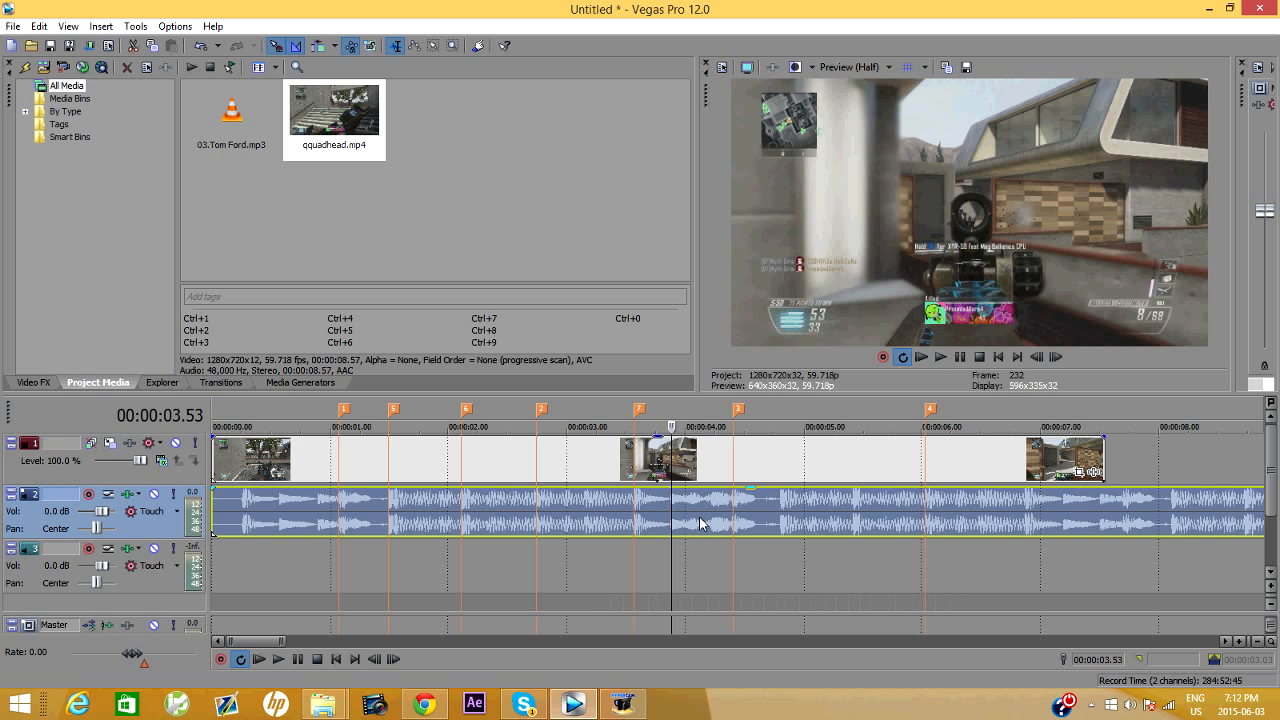
left_click(1036, 357)
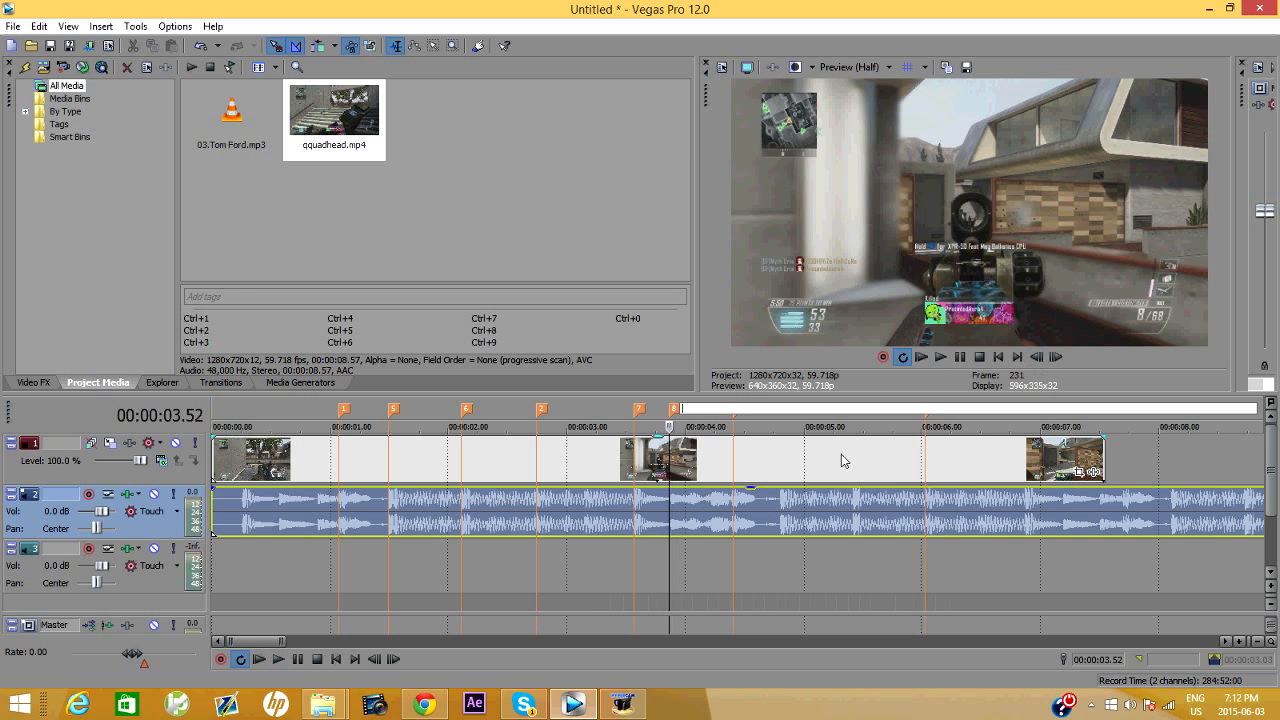
Replay the same stretch and insert a marker on the beat at 00:00:04.13, just before the third shot marker.
left_click(605, 470)
left_click(941, 357)
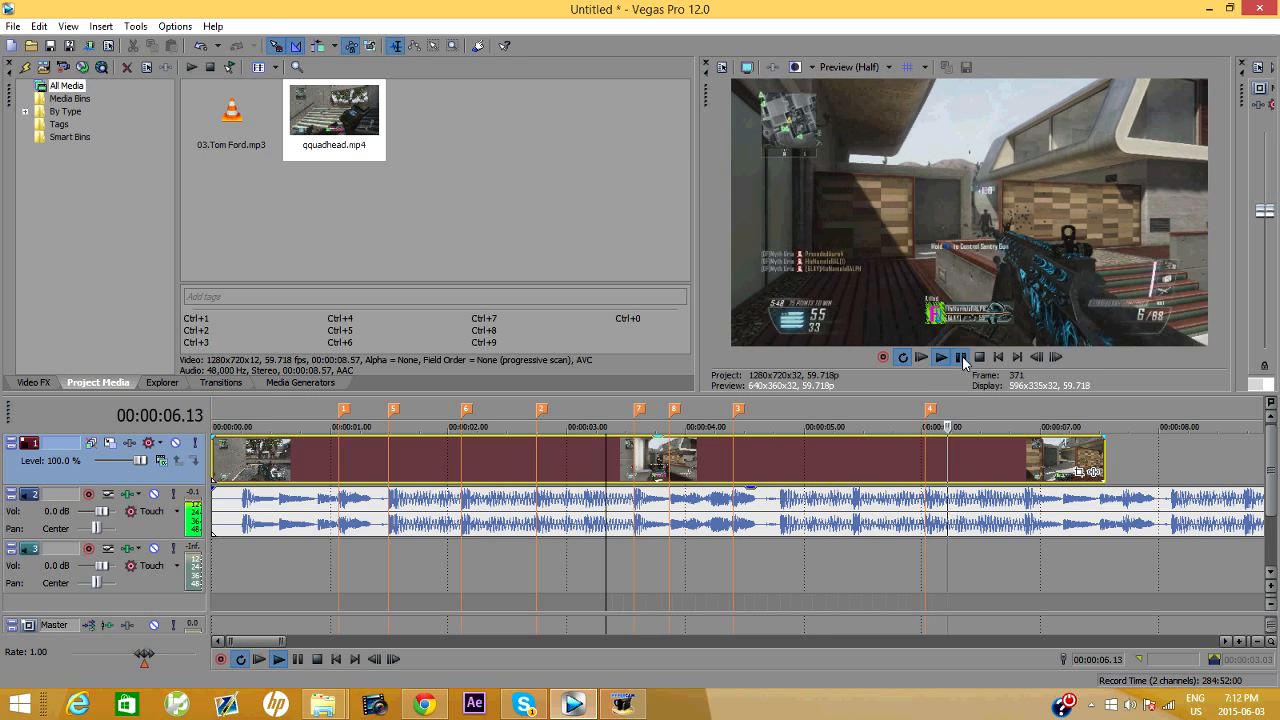
left_click(961, 357)
left_click(718, 565)
key("m")
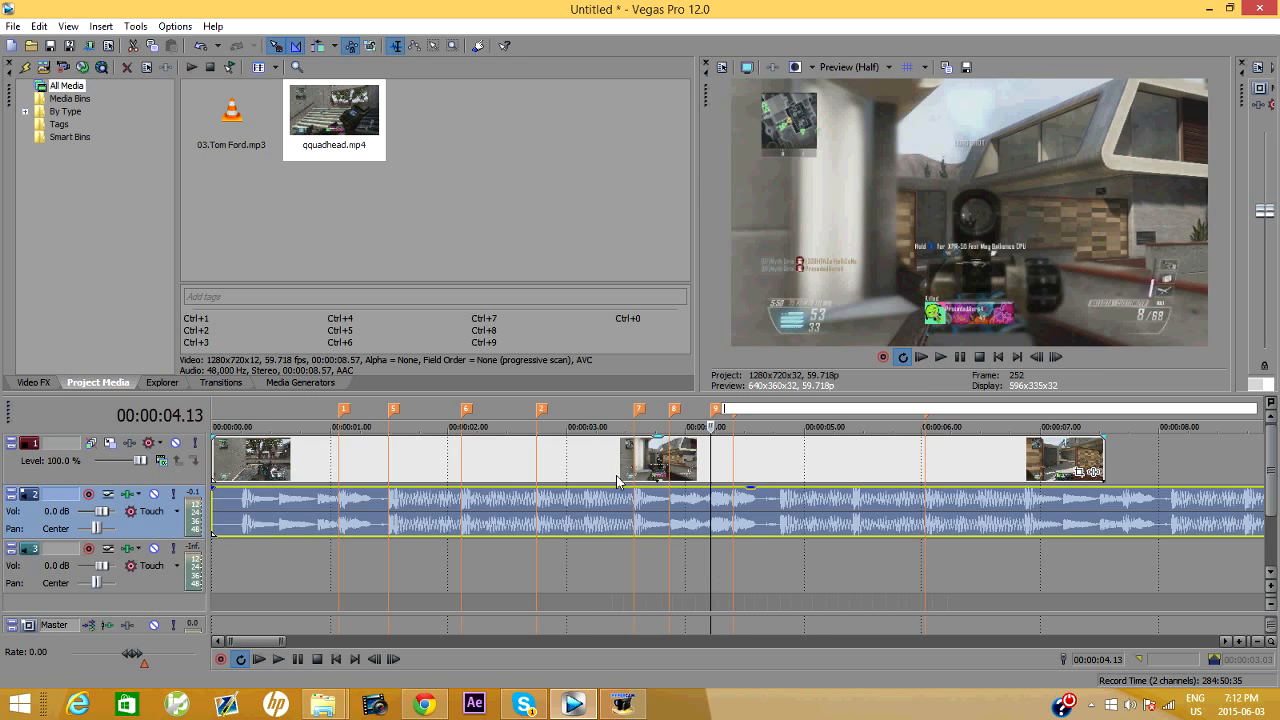
Replay and step frame by frame through the footage between the second and third shot markers to check the beat markers.
left_click(578, 465)
left_click(938, 360)
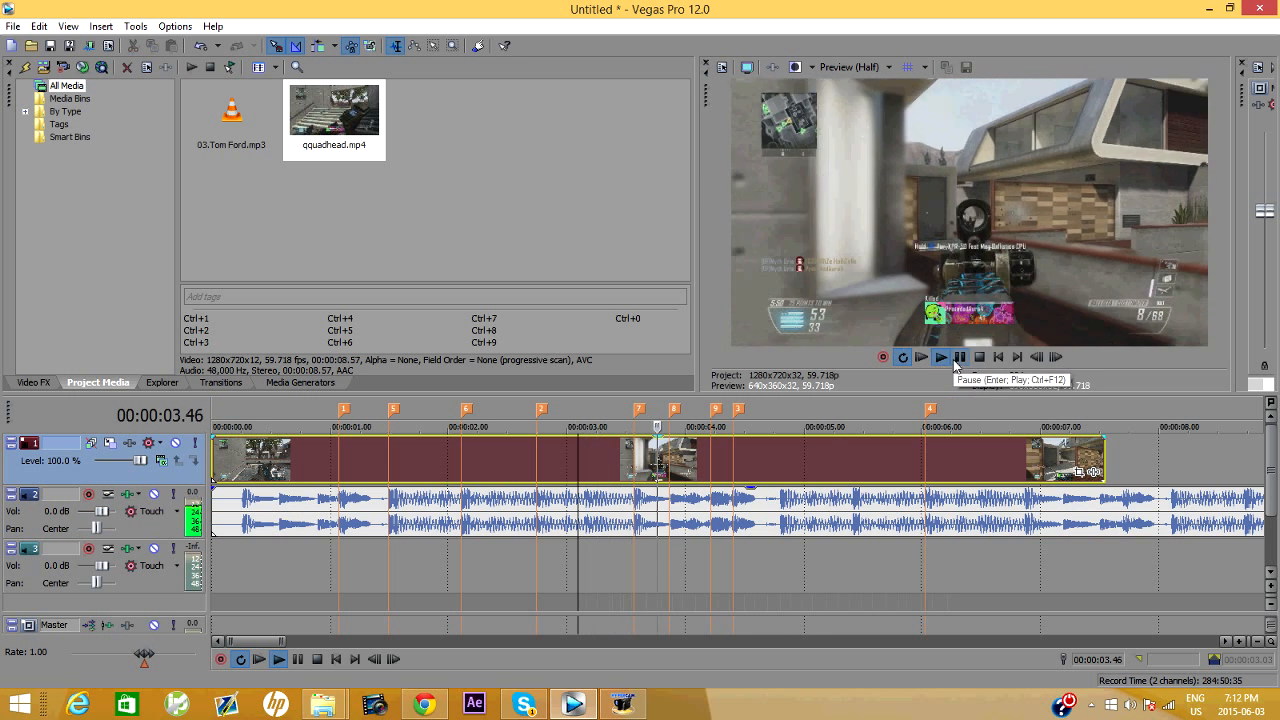
left_click(960, 357)
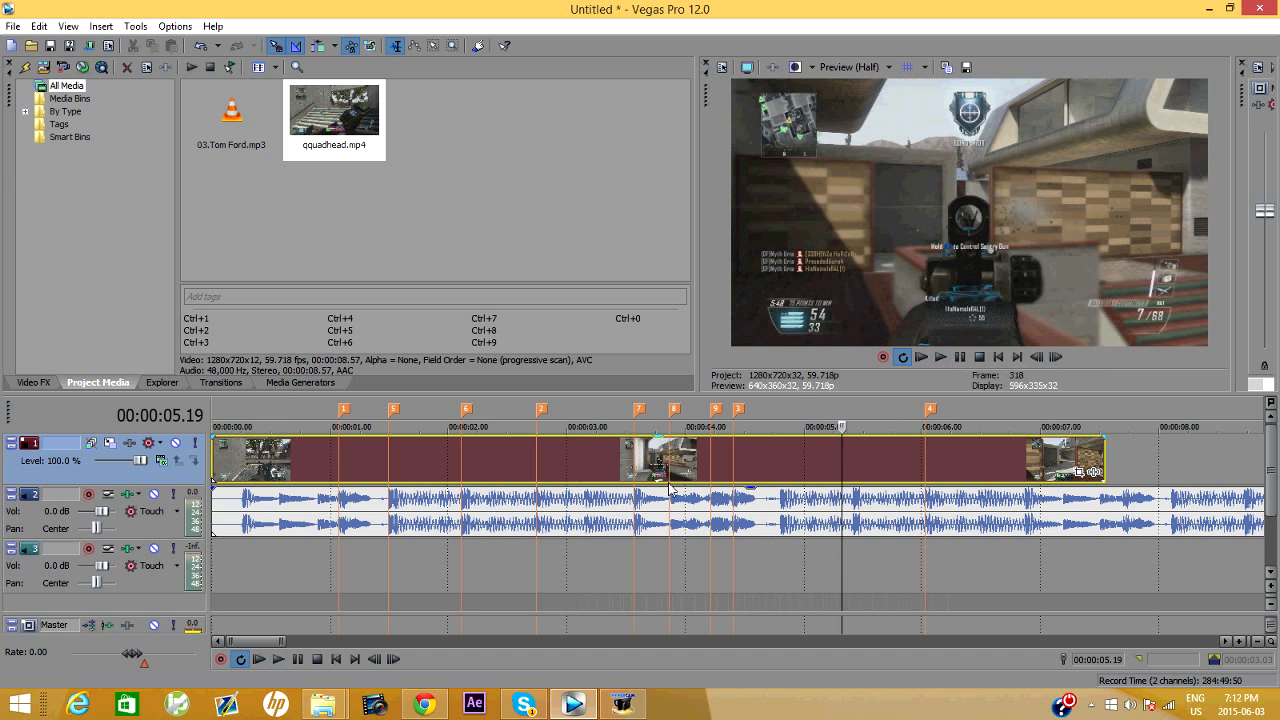
scroll(685, 464, "down", 3)
scroll(668, 462, "up", 3)
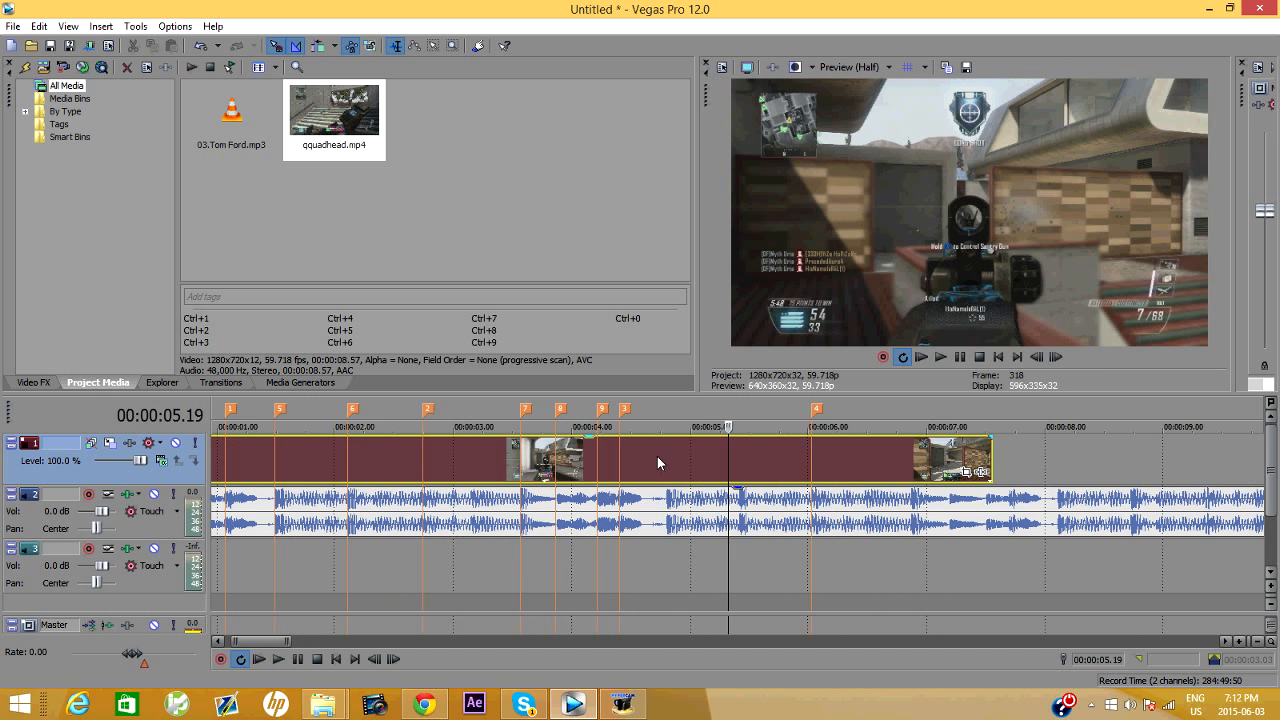
scroll(653, 454, "down", 1)
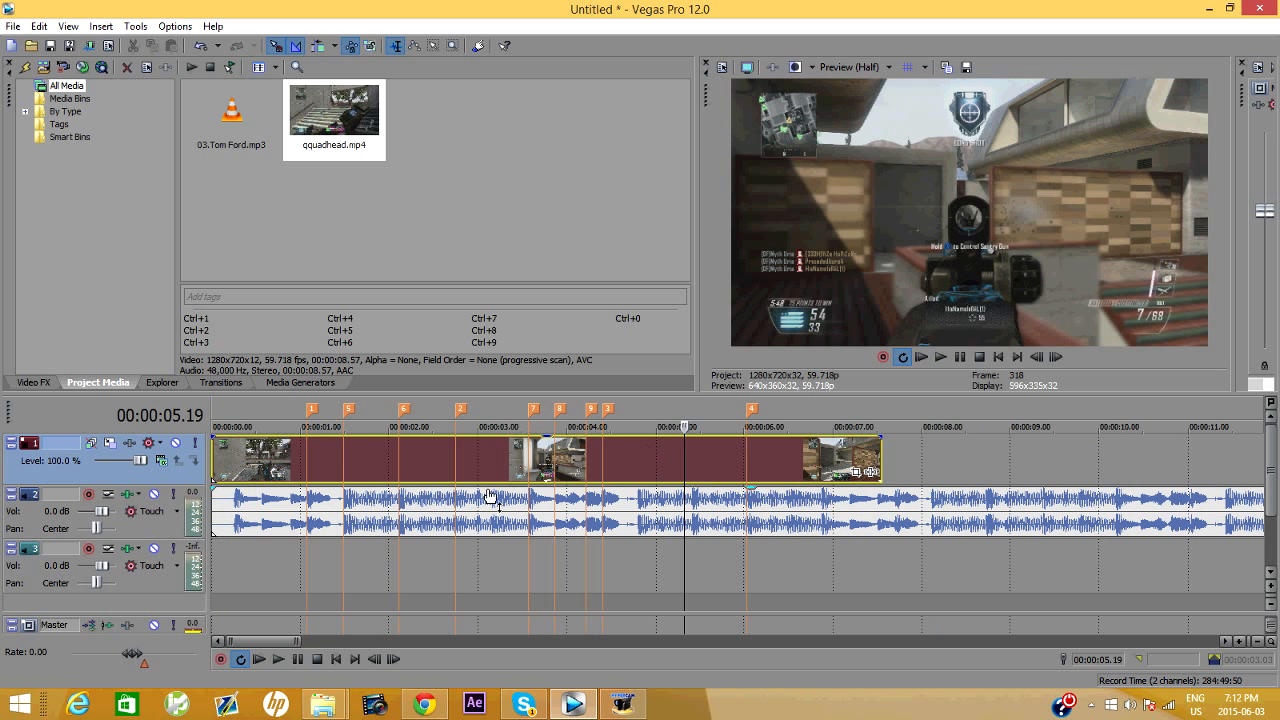
left_click(509, 461)
left_click(1055, 357)
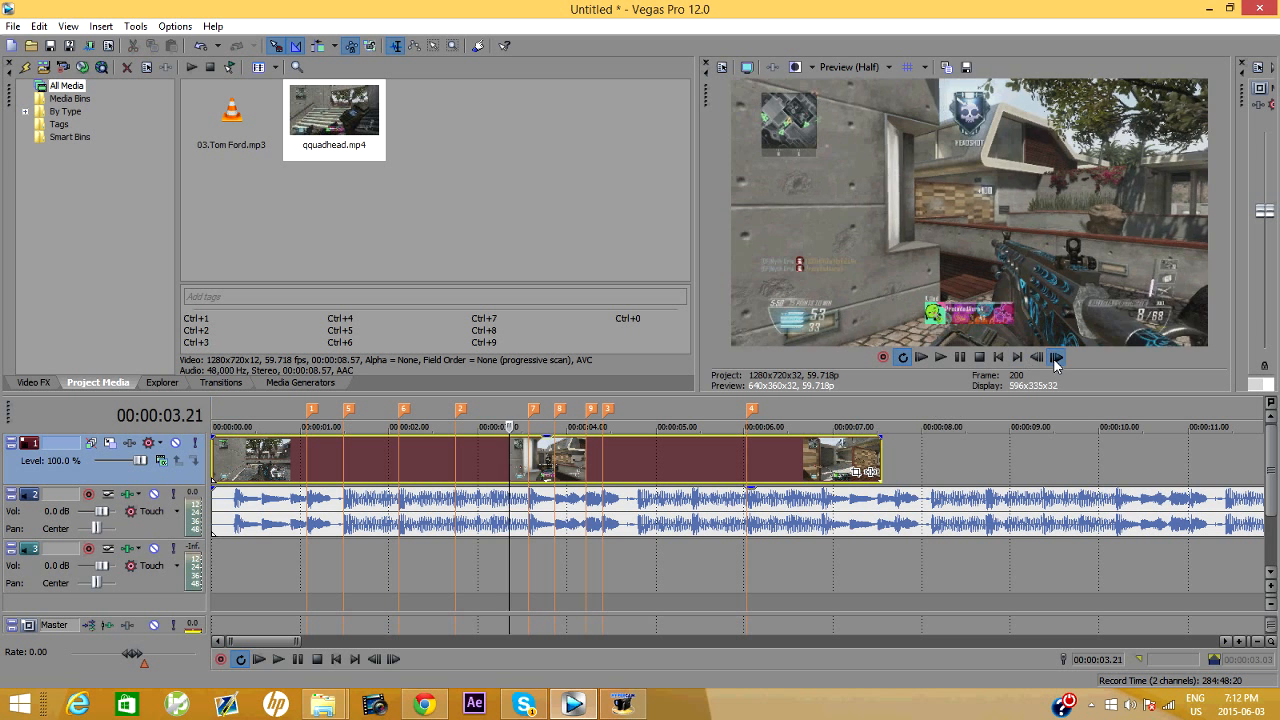
left_click(1055, 357)
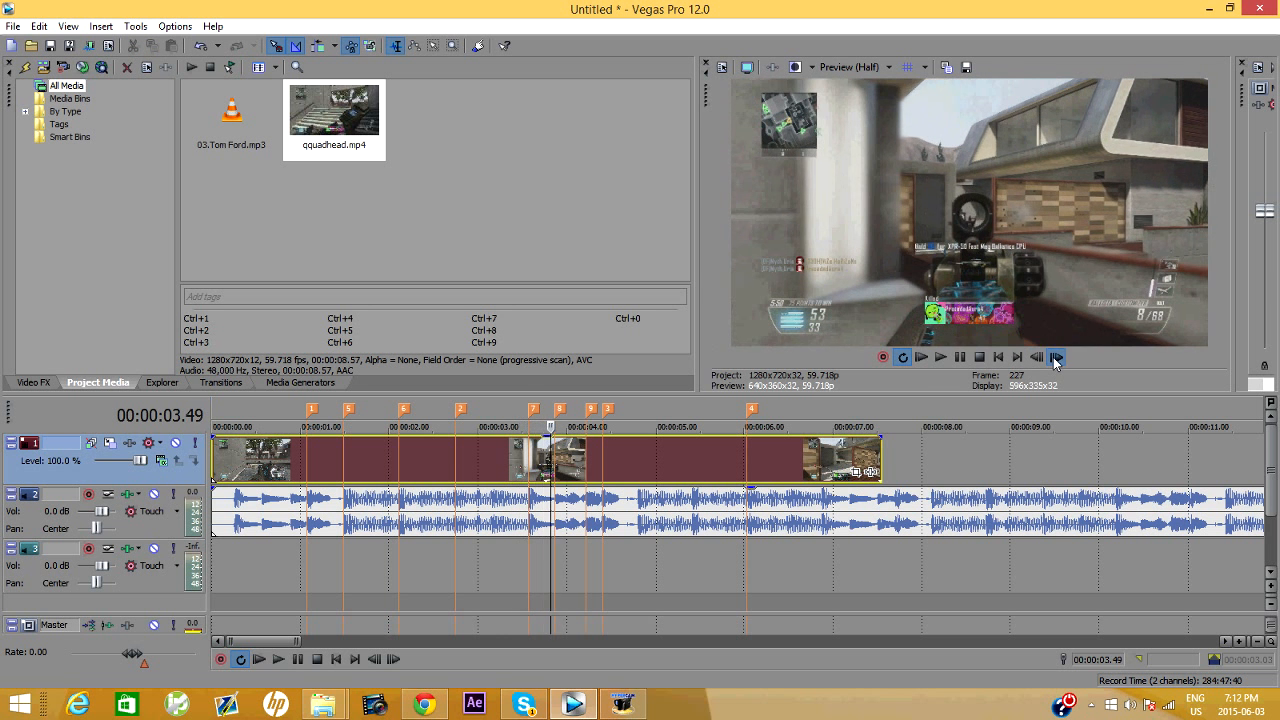
left_click(624, 461)
left_click(596, 452)
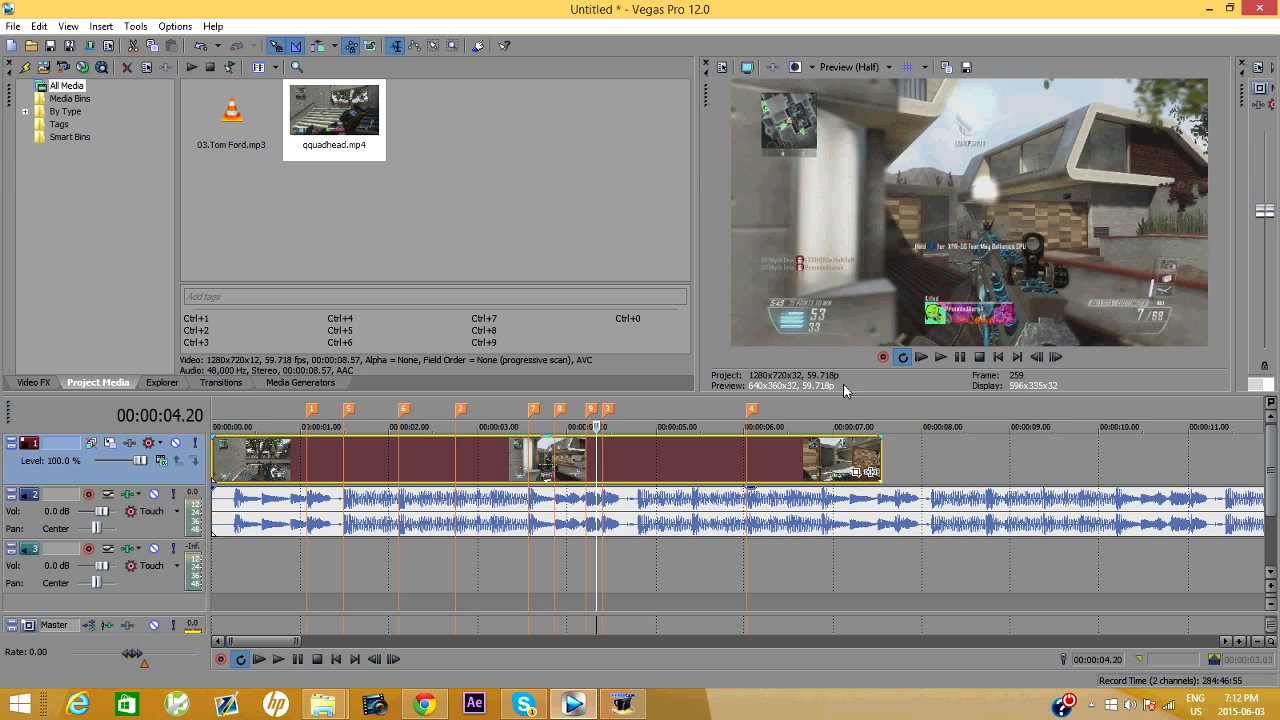
Play on from 00:00:04.20 and insert a marker on the first beat after the third shot marker, at about 00:00:04.47.
left_click(940, 357)
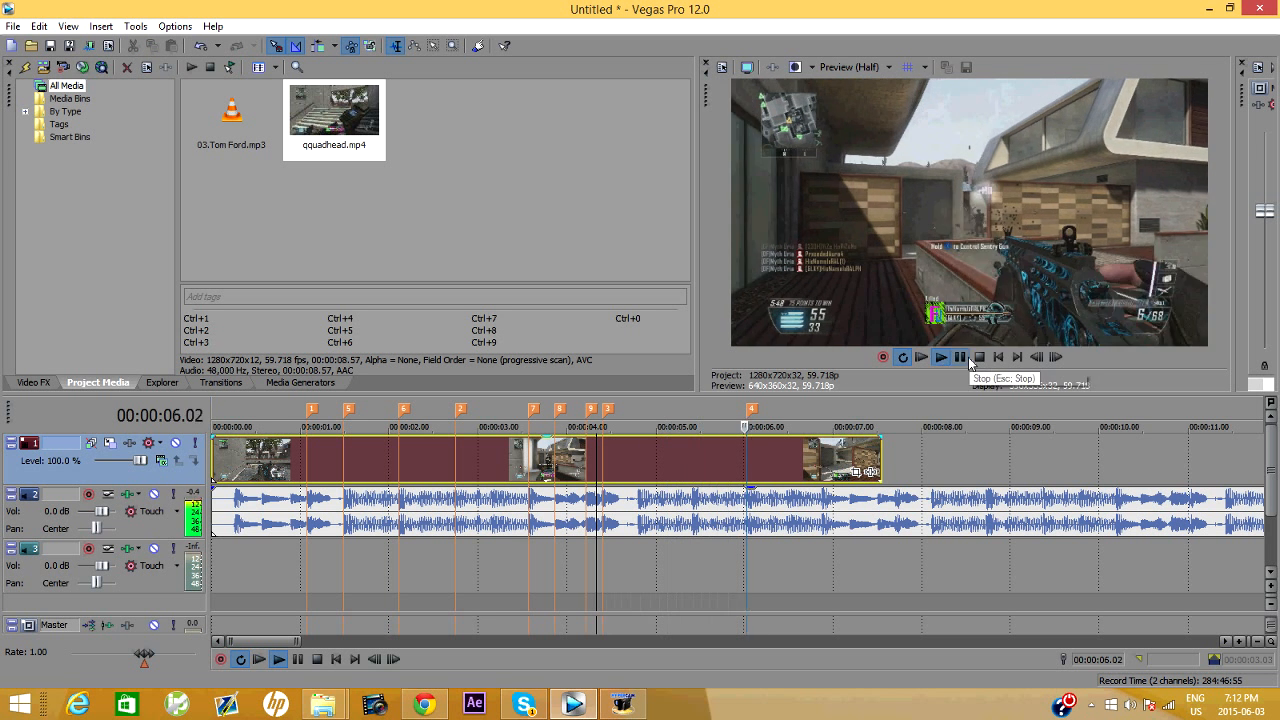
left_click(959, 357)
left_click(637, 501)
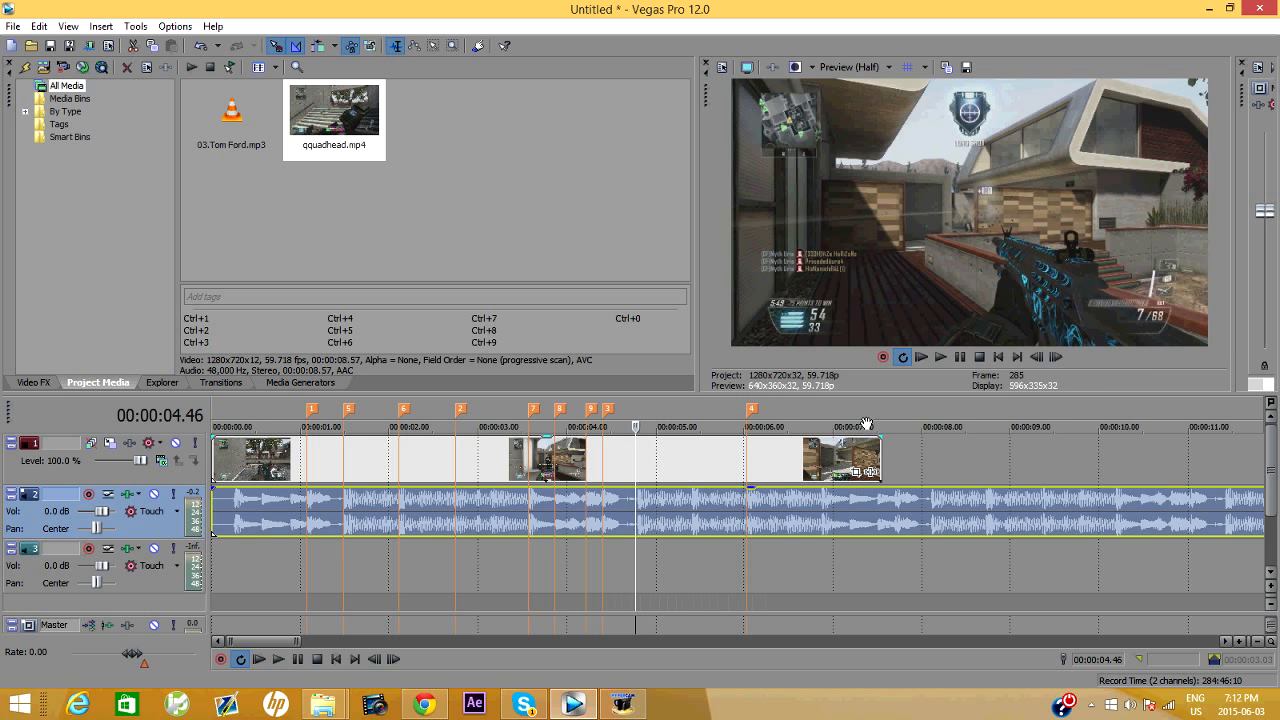
left_click(1056, 357)
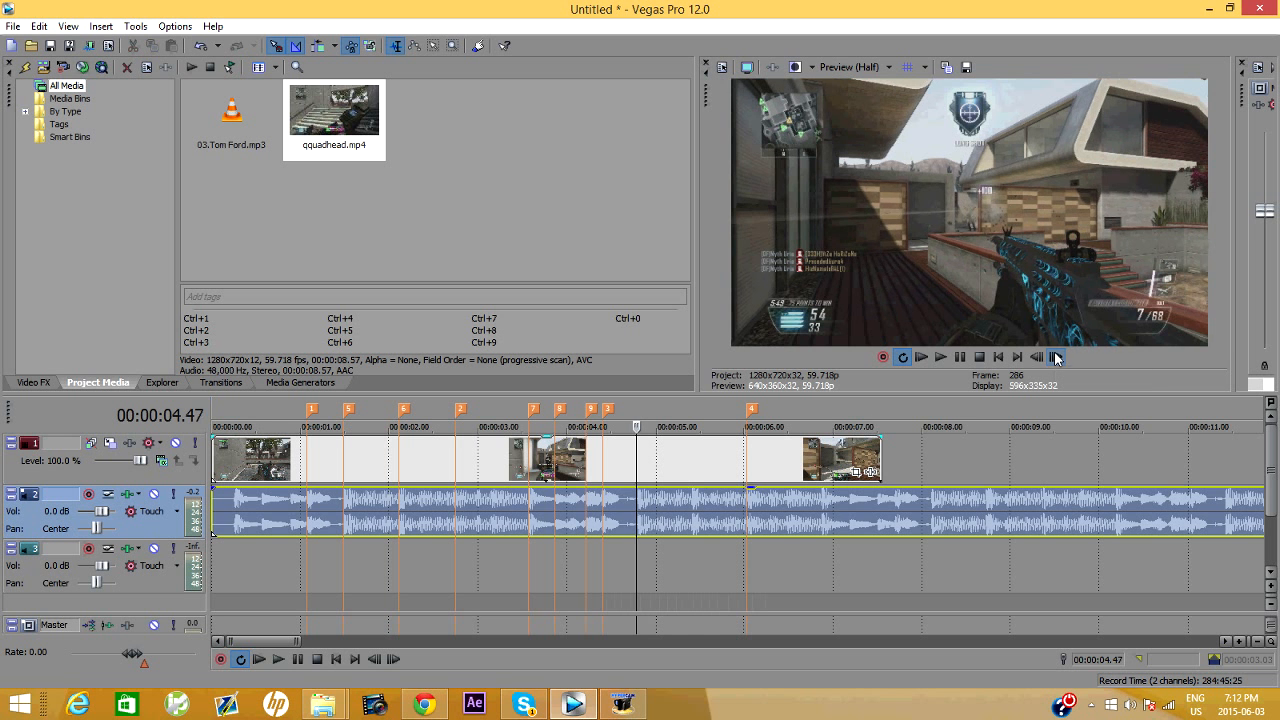
left_click(1056, 357)
key("m")
Insert a marker on the song's waveform peak at 00:00:05.24, between the third and fourth shot markers.
left_click(691, 506)
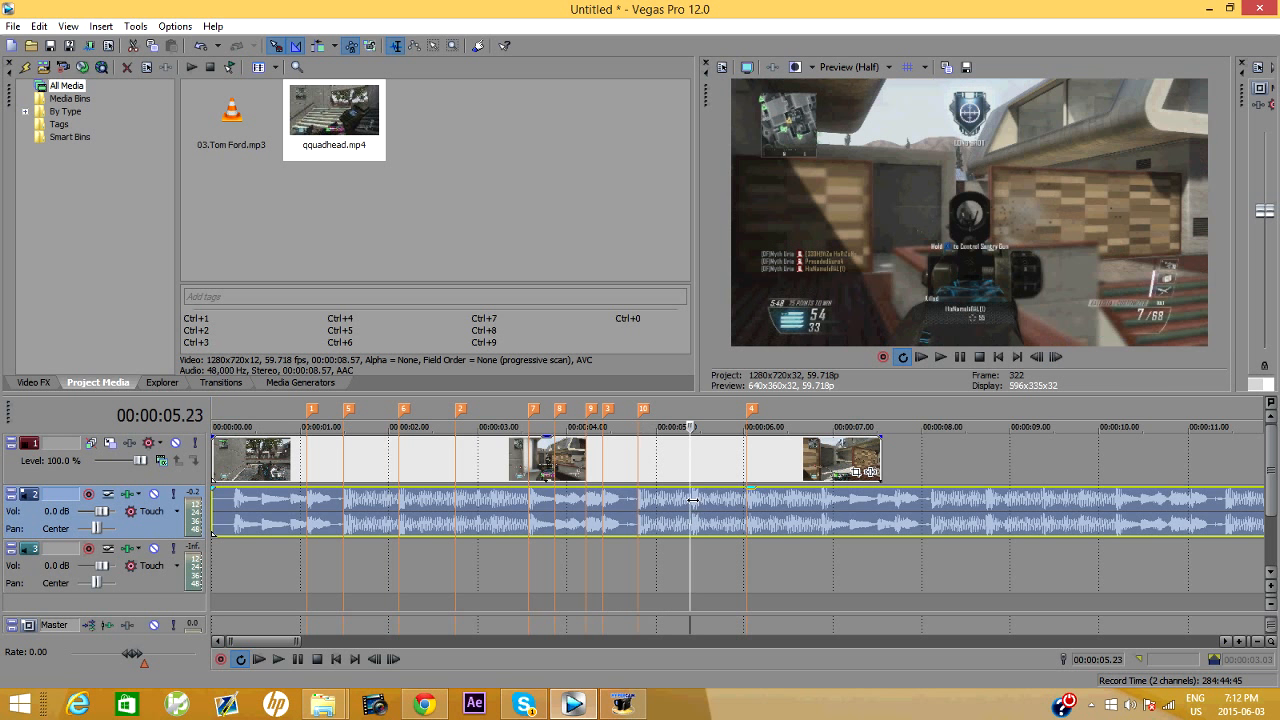
left_click(693, 500)
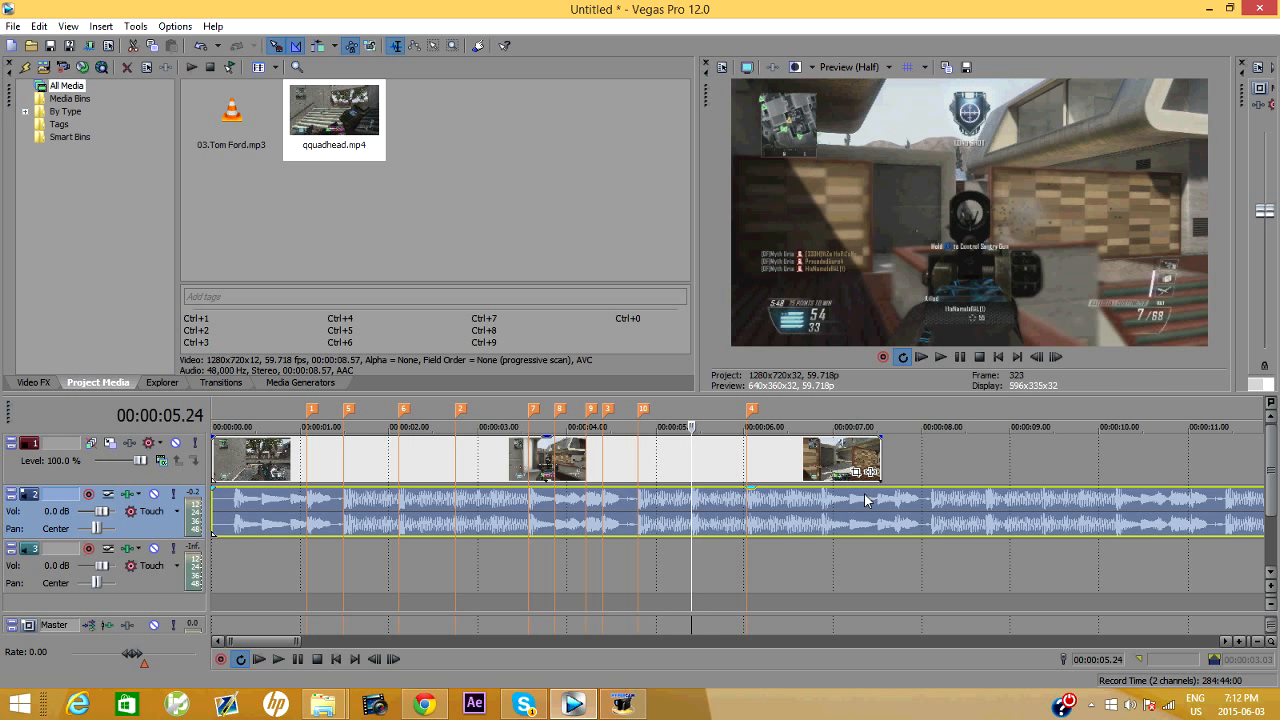
key("m")
Play the song from 00:00:03.00 to check the markers, and insert one on the beat at 00:00:06.52, after the fourth shot.
left_click(478, 465)
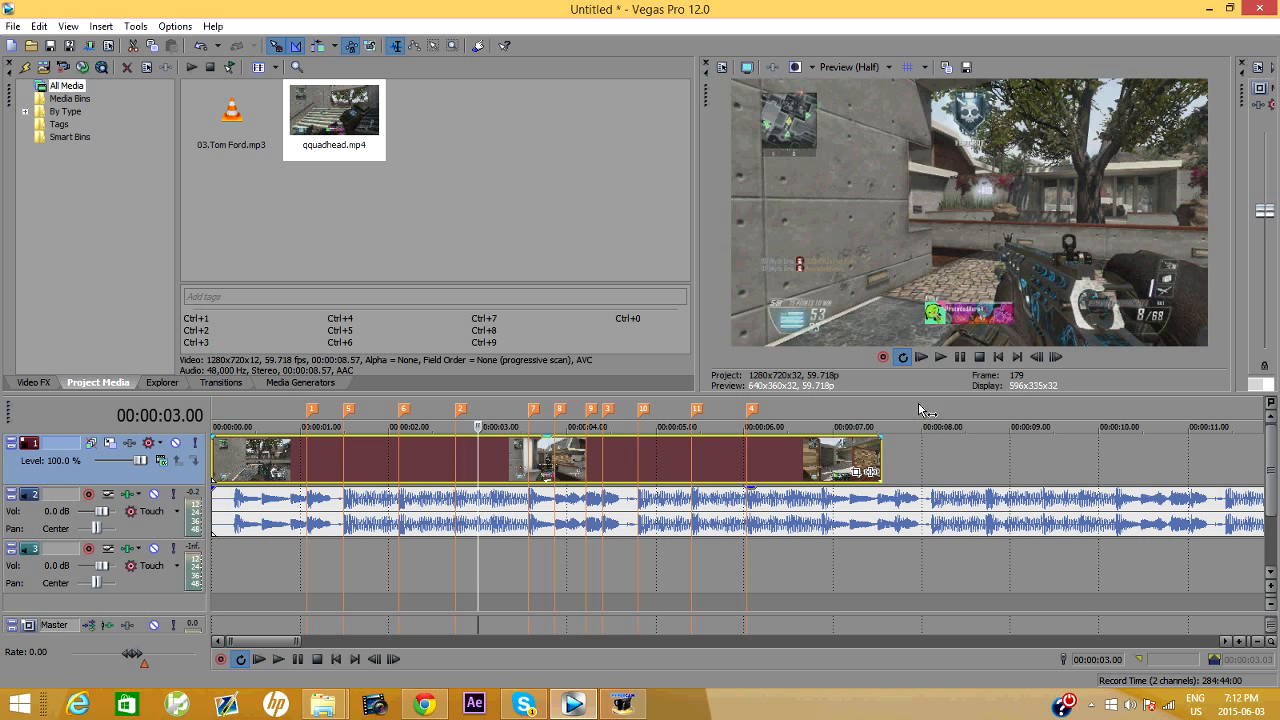
left_click(940, 357)
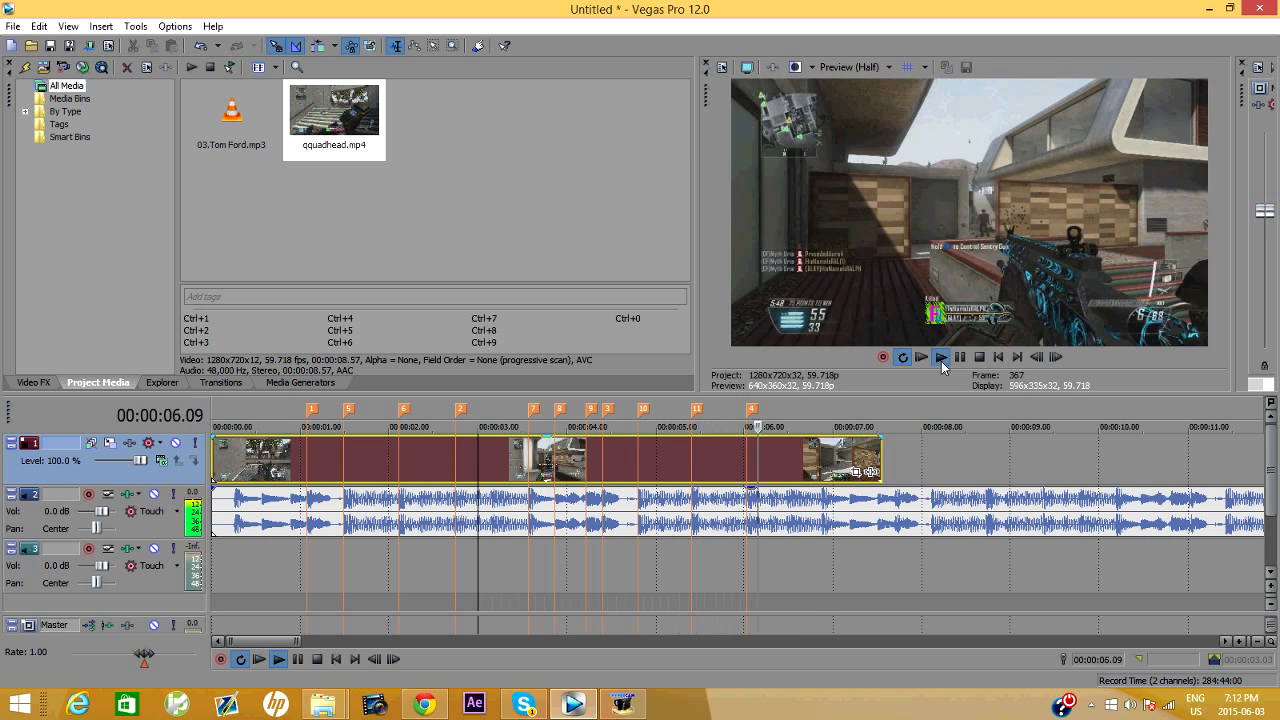
left_click(943, 361)
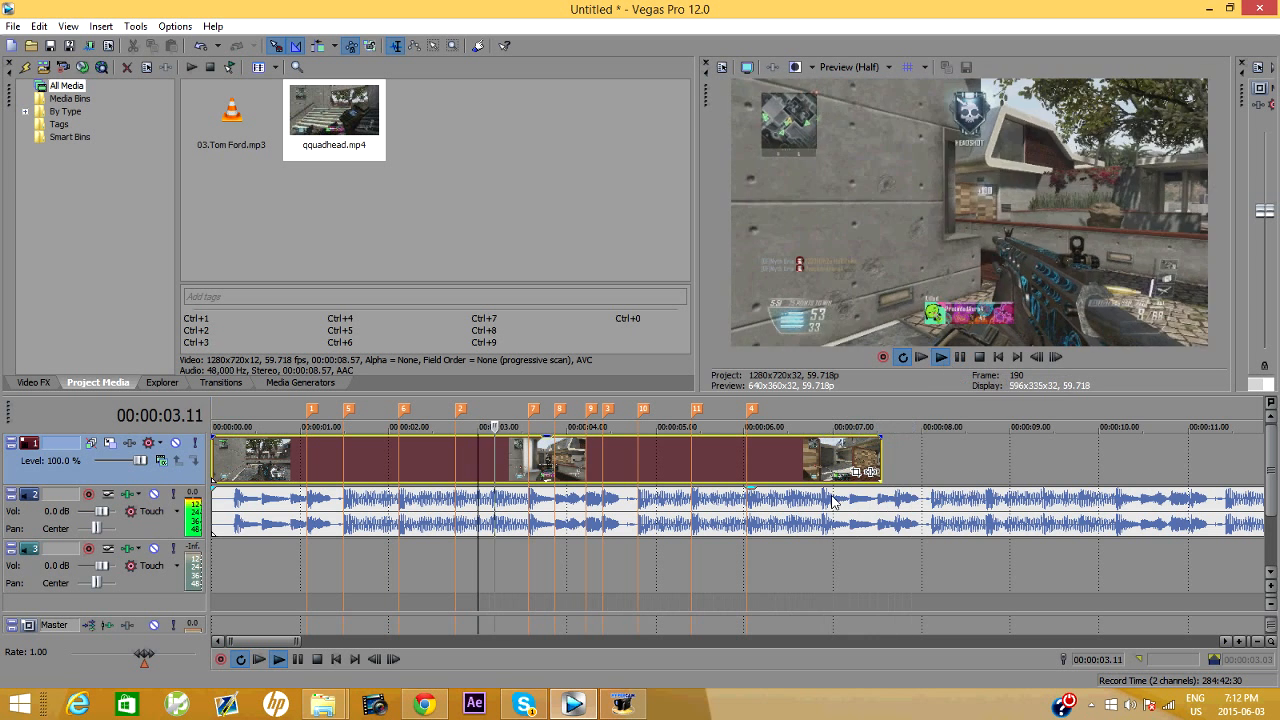
left_click(823, 501)
left_click(960, 357)
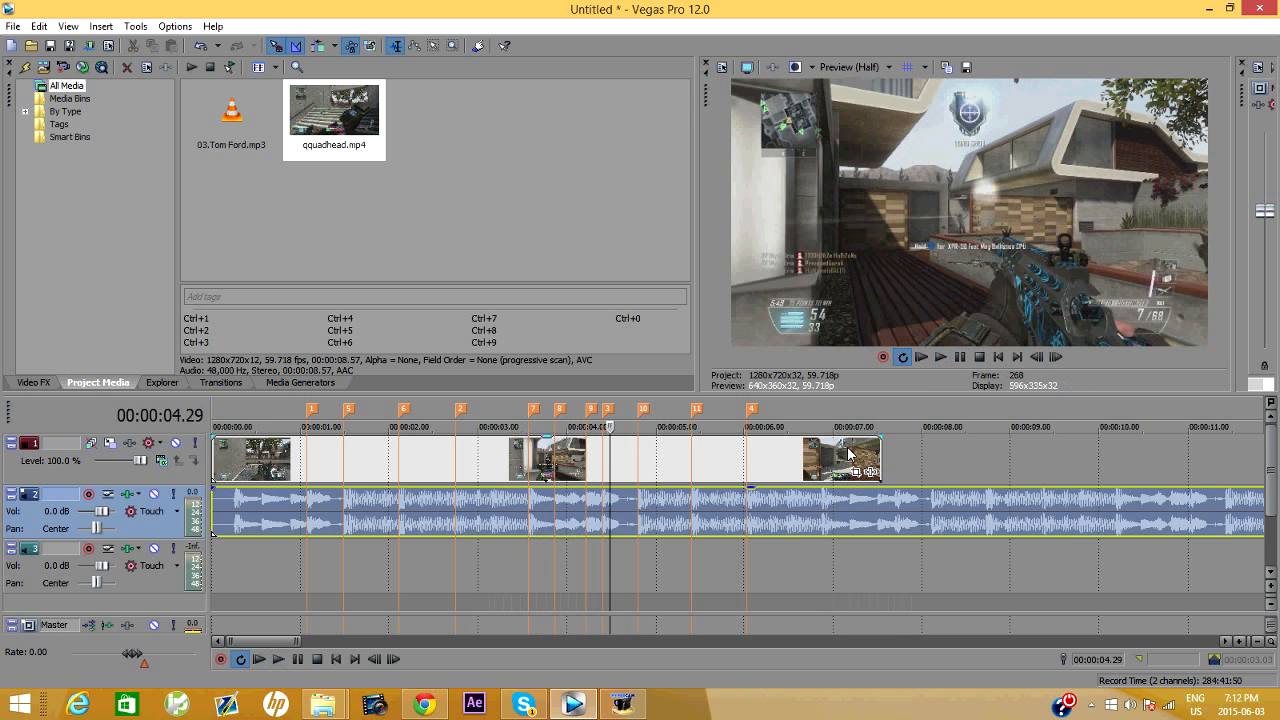
left_click(823, 505)
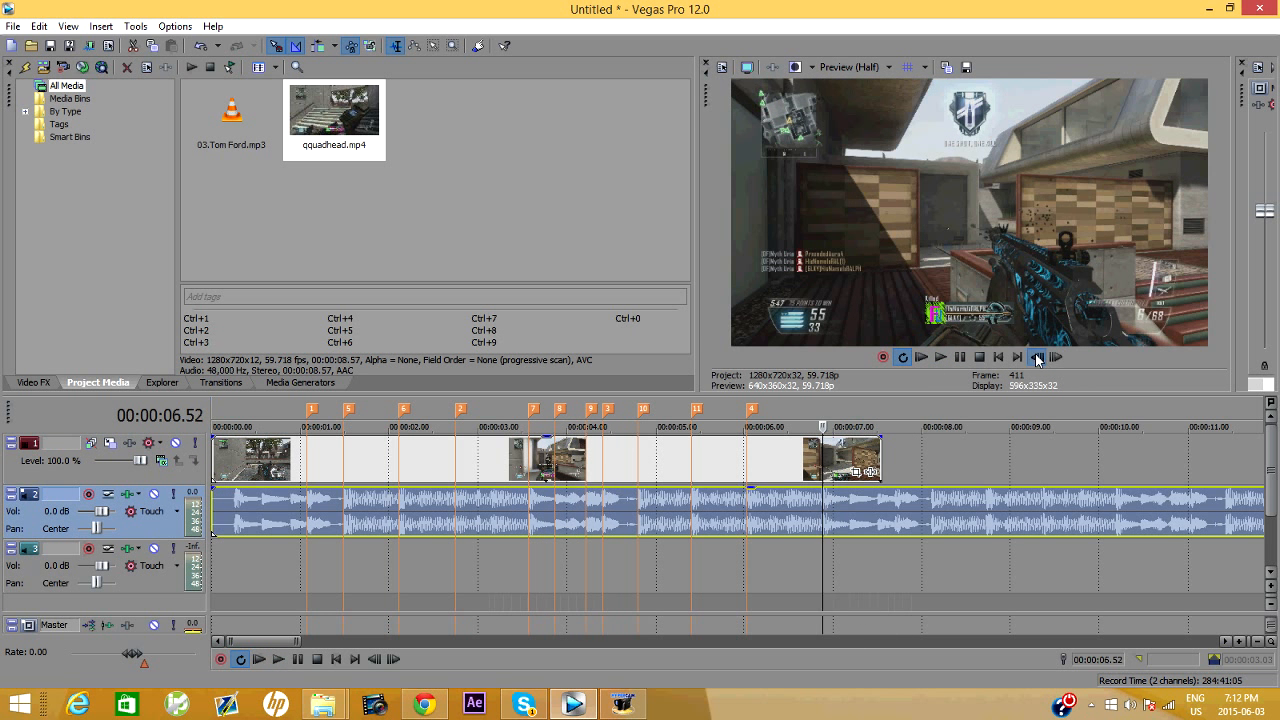
key("m")
Play on past the newest marker and insert a marker on the next beat at 00:00:07.11.
left_click(941, 358)
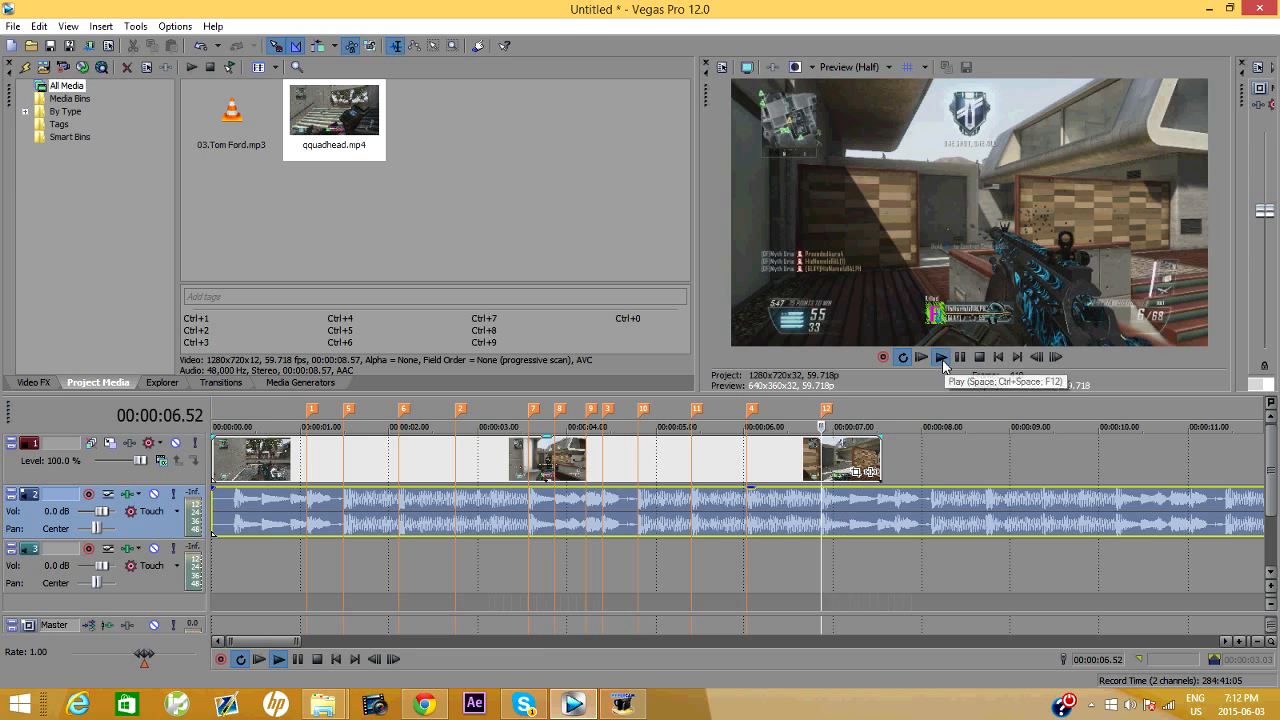
left_click(960, 357)
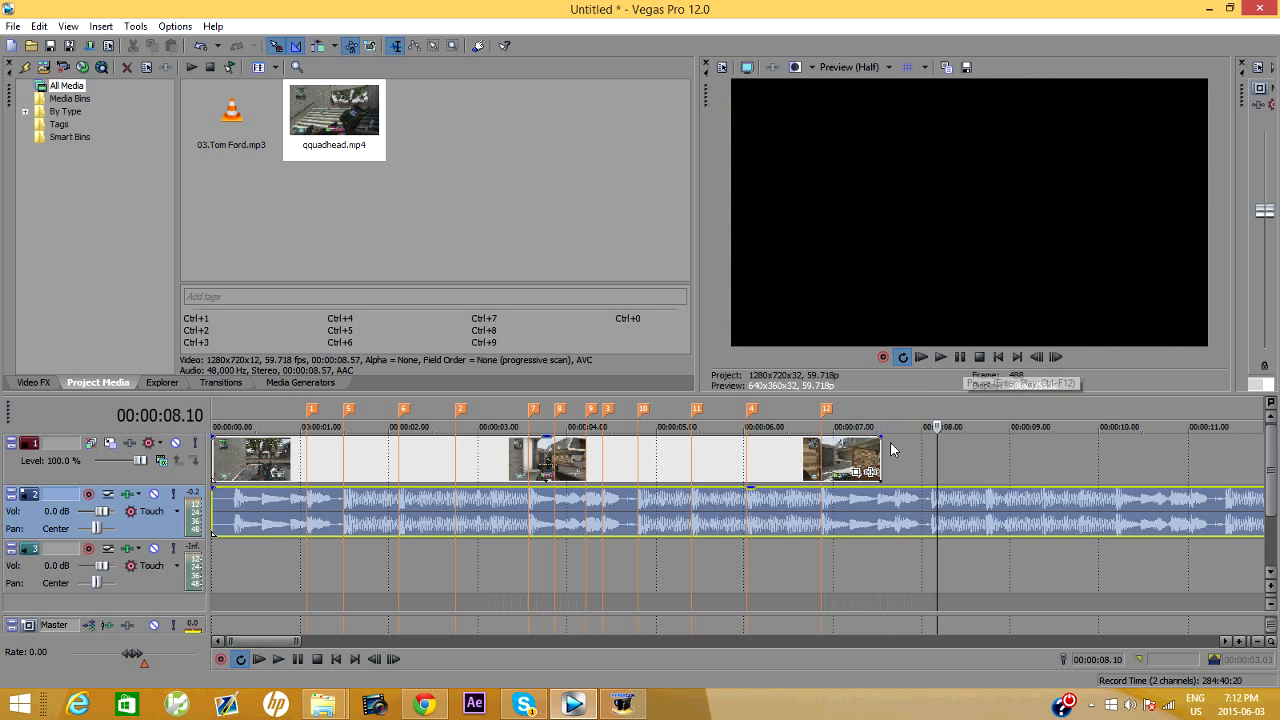
left_click(850, 500)
key("m")
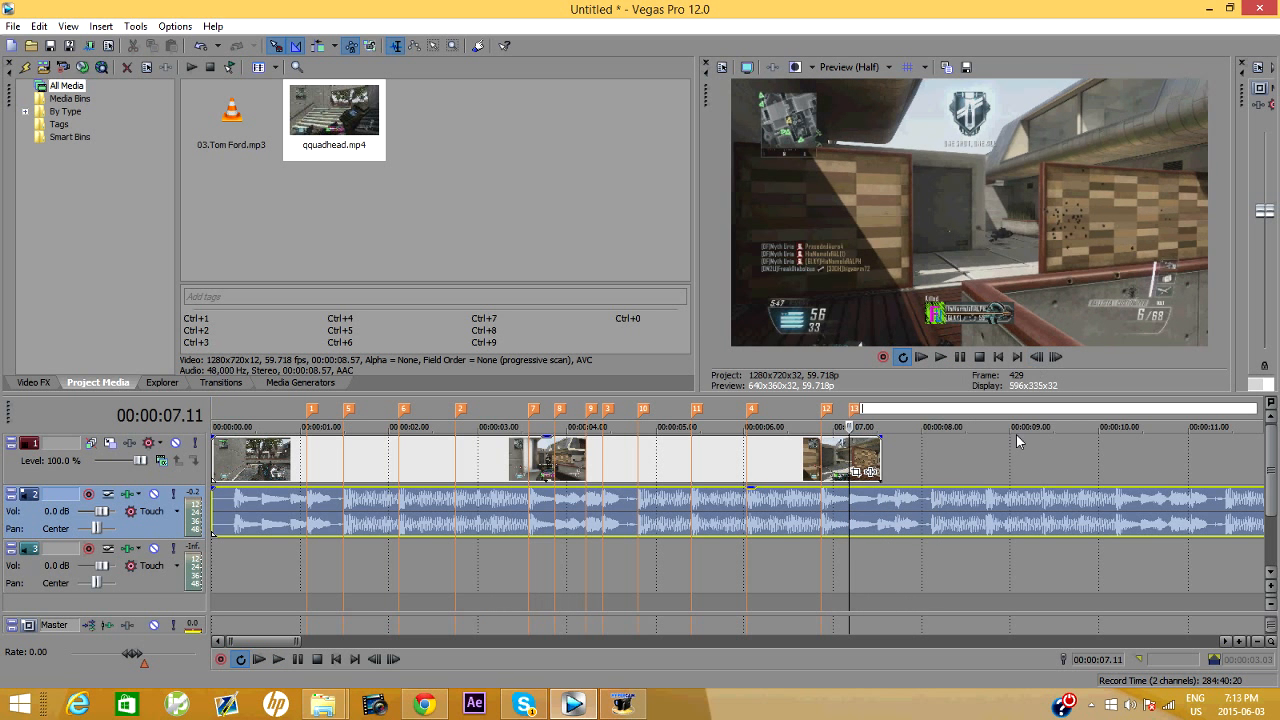
Insert a marker on the beat just before the end of the video clip, at about 00:00:07.30.
left_click(878, 500)
left_click(1037, 357)
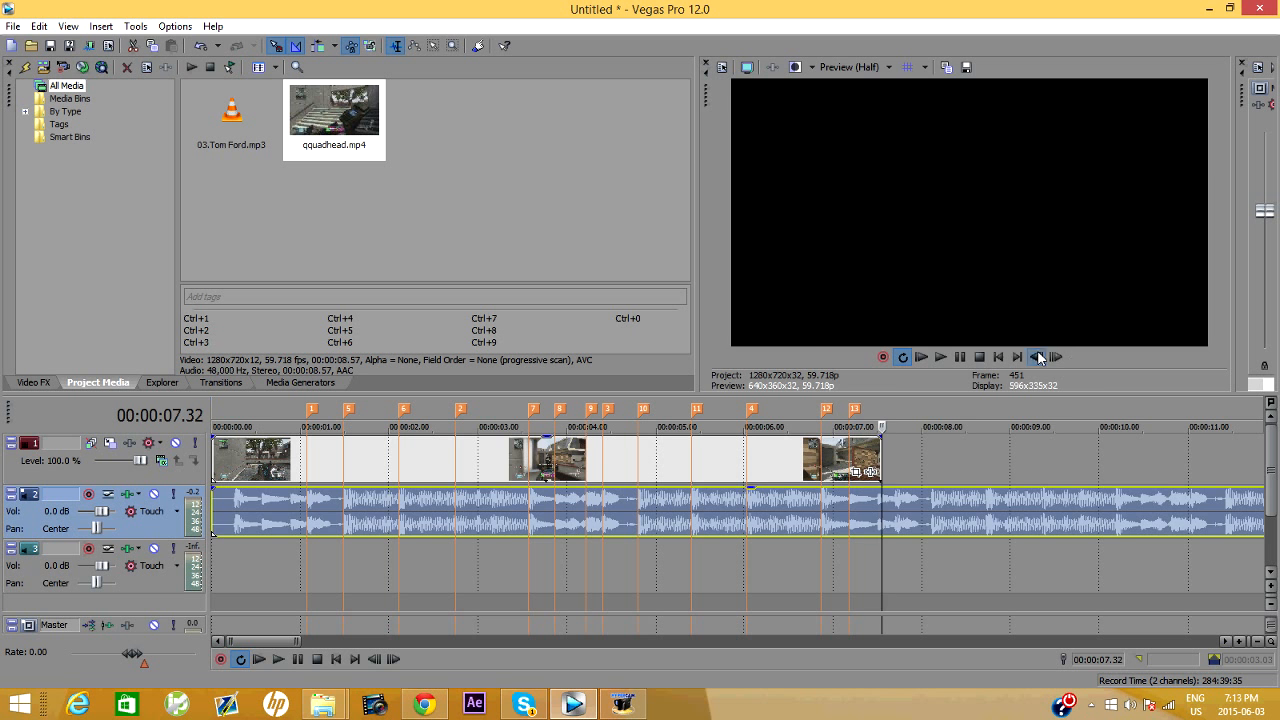
left_click(1037, 357)
left_click(1037, 357)
key("m")
Play from 00:00:06.31 past the clip's end and examine the song's waveform around 00:00:07.43 for another beat.
left_click(790, 470)
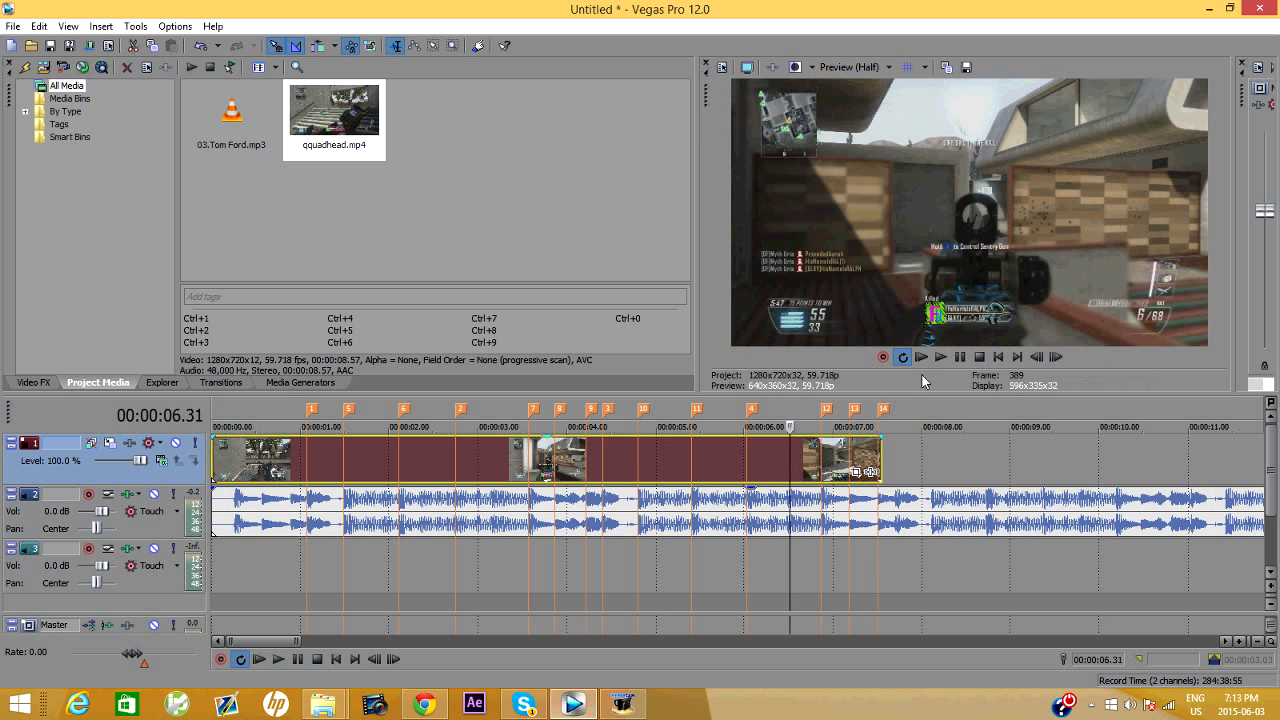
left_click(940, 358)
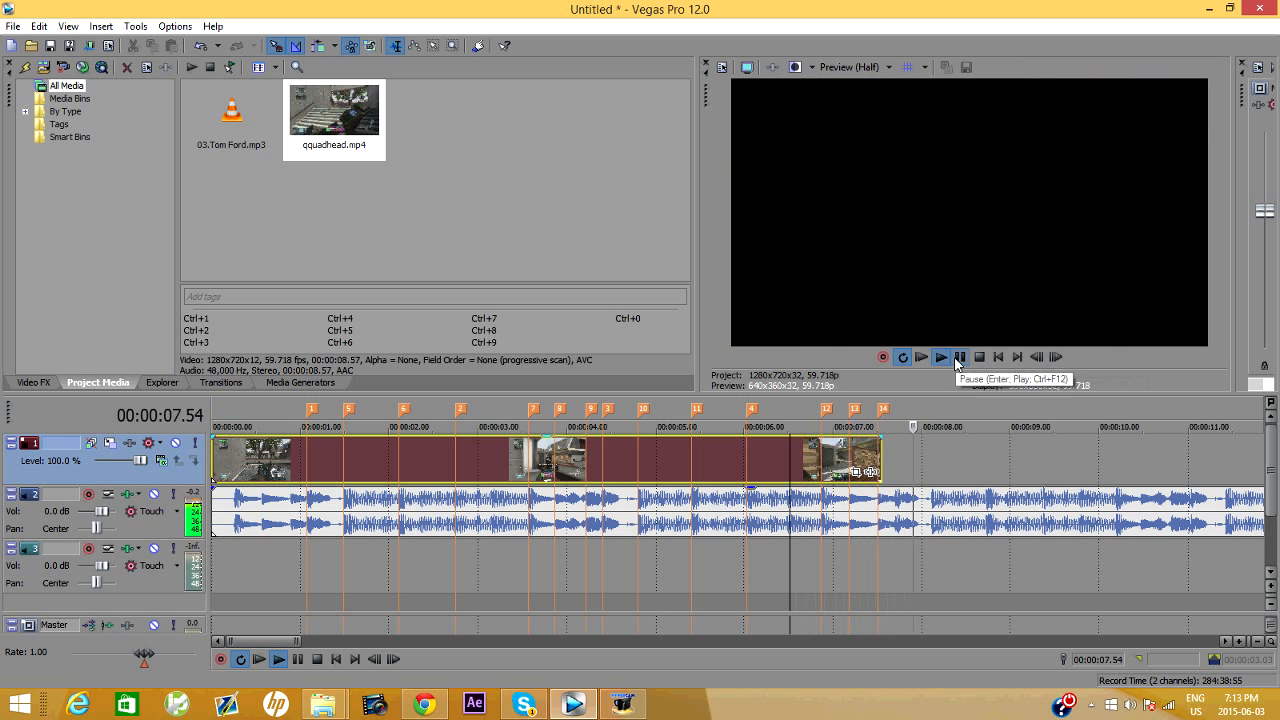
left_click(897, 497)
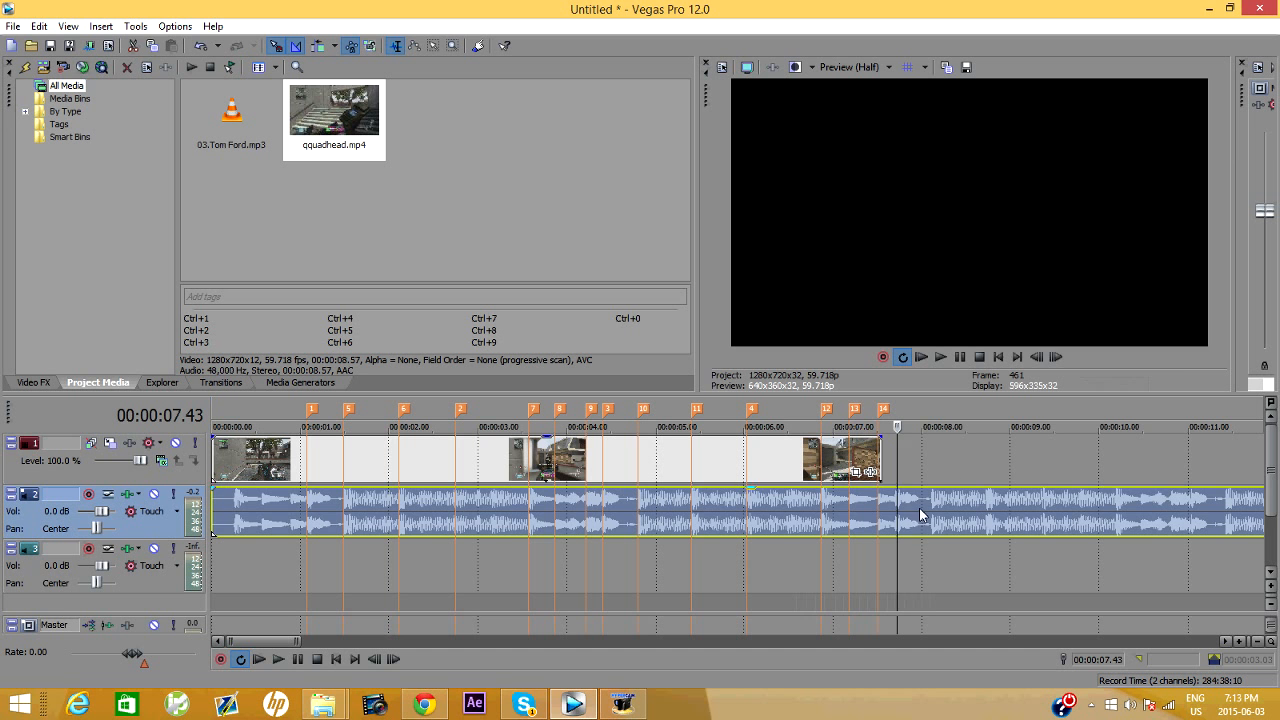
left_click(1037, 357)
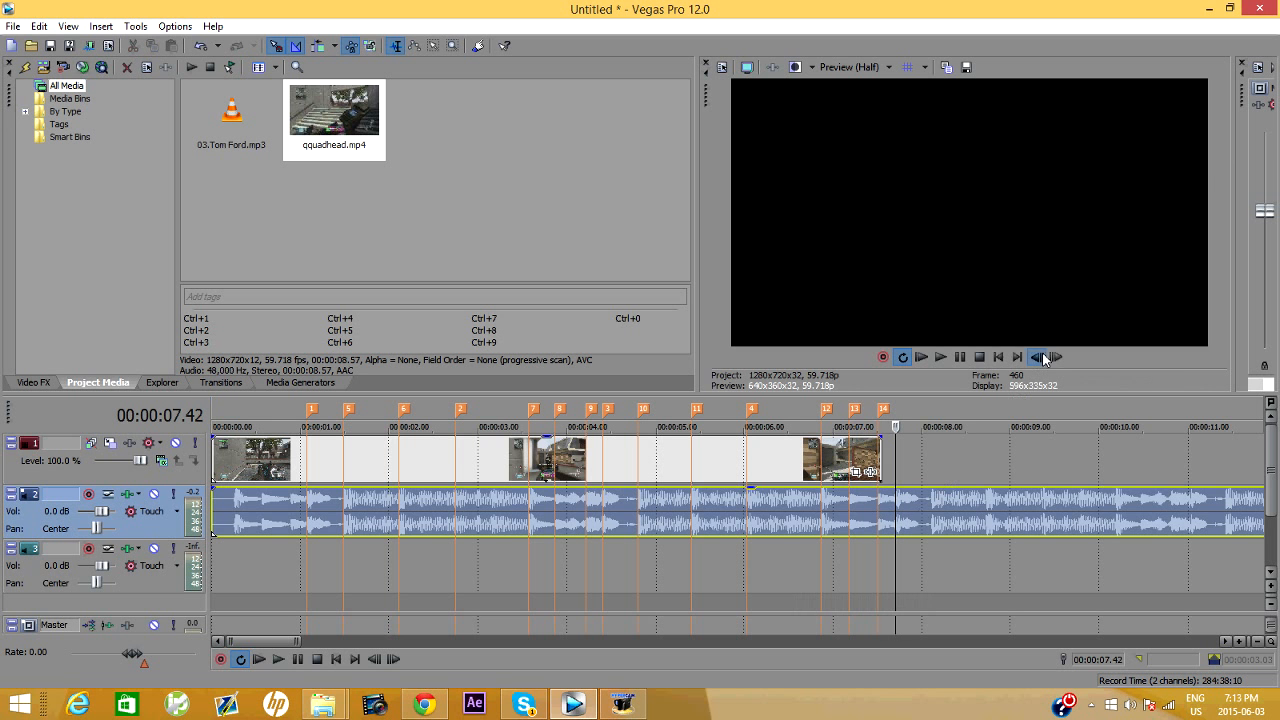
Trim the end of the video clip back by 0.03 to line up with the last beat marker.
left_click(876, 455)
left_click_drag(876, 455, 872, 455)
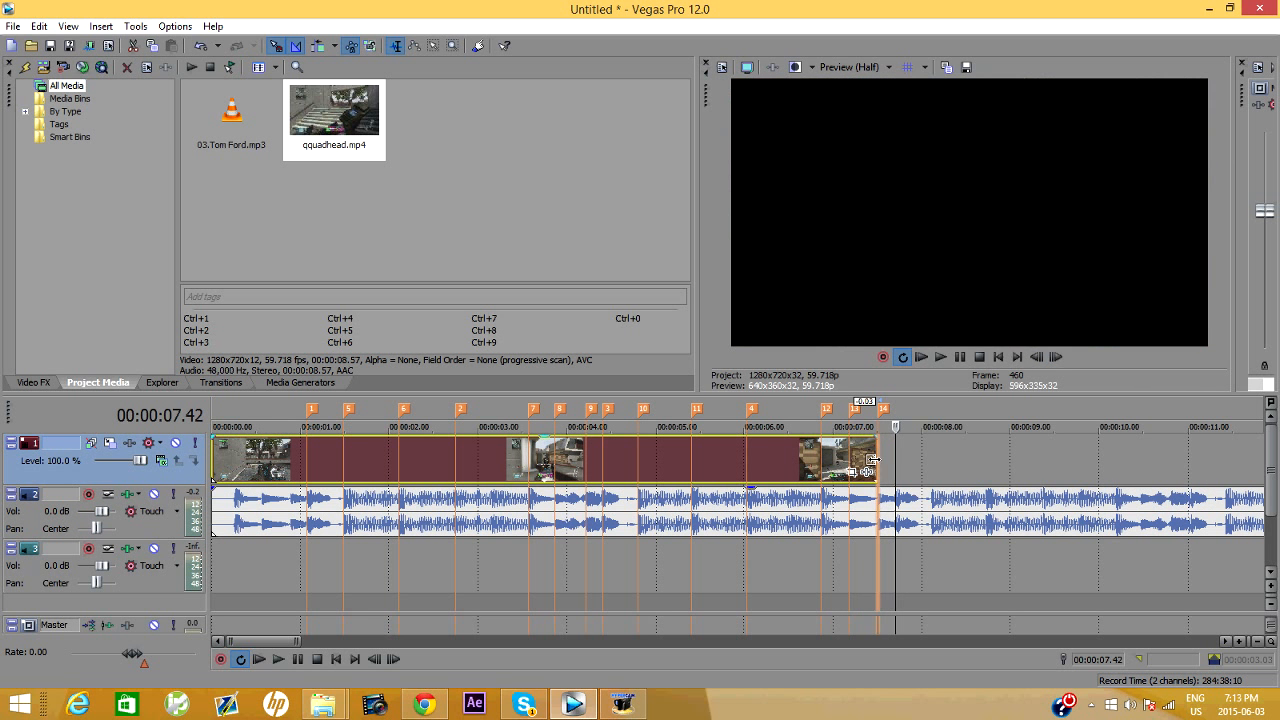
scroll(822, 472, "down", 3)
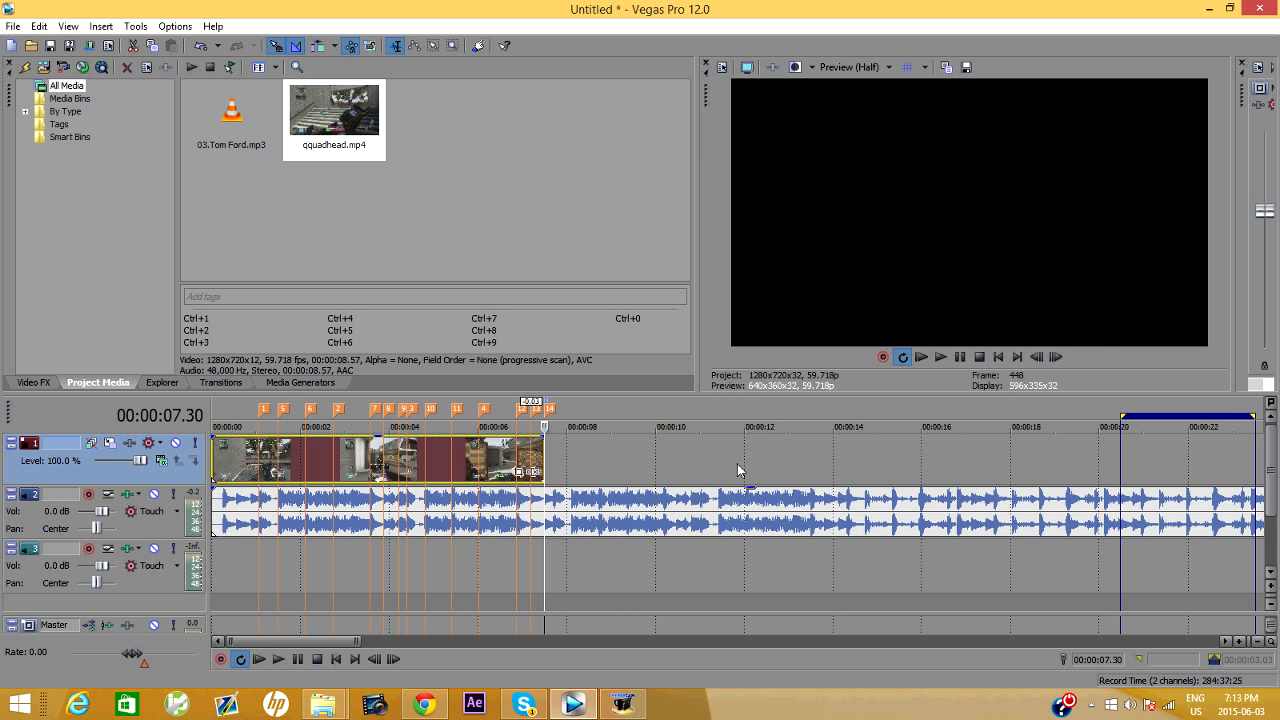
scroll(556, 541, "up", 2)
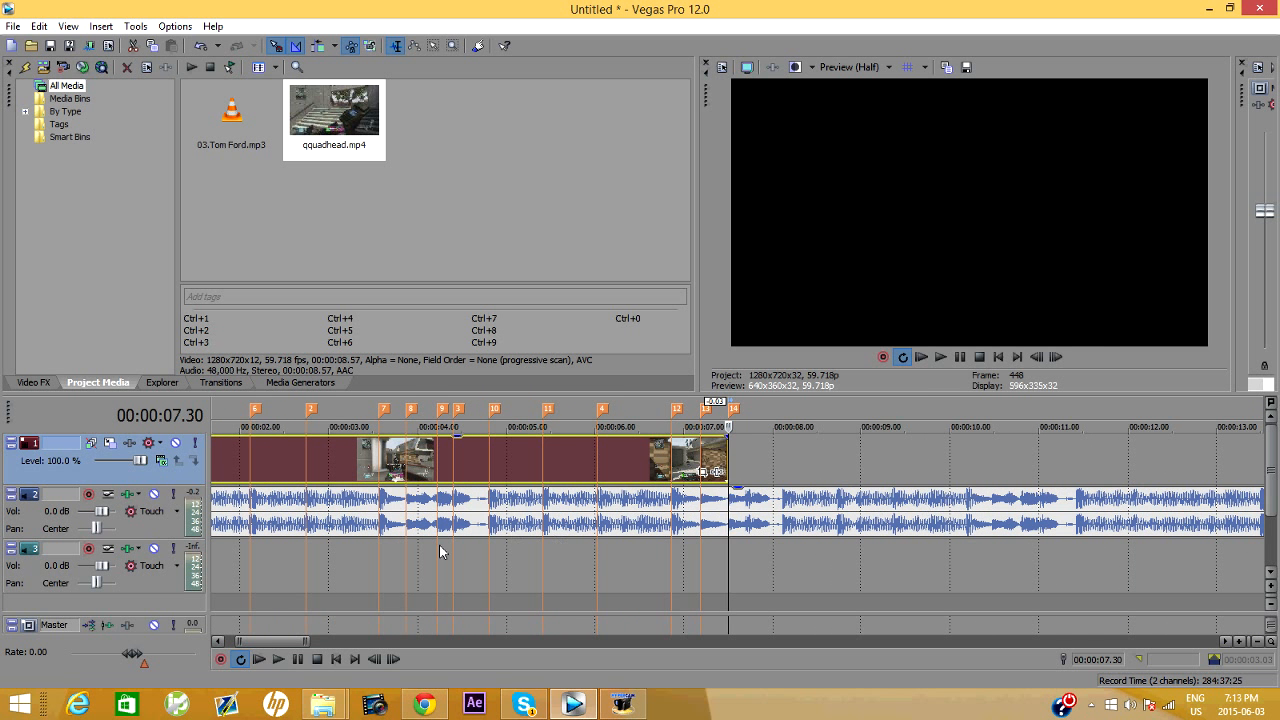
Split the video clip on the frame where the first kill shot's muzzle flash appears, at 00:00:01.06.
left_click_drag(284, 648, 264, 645)
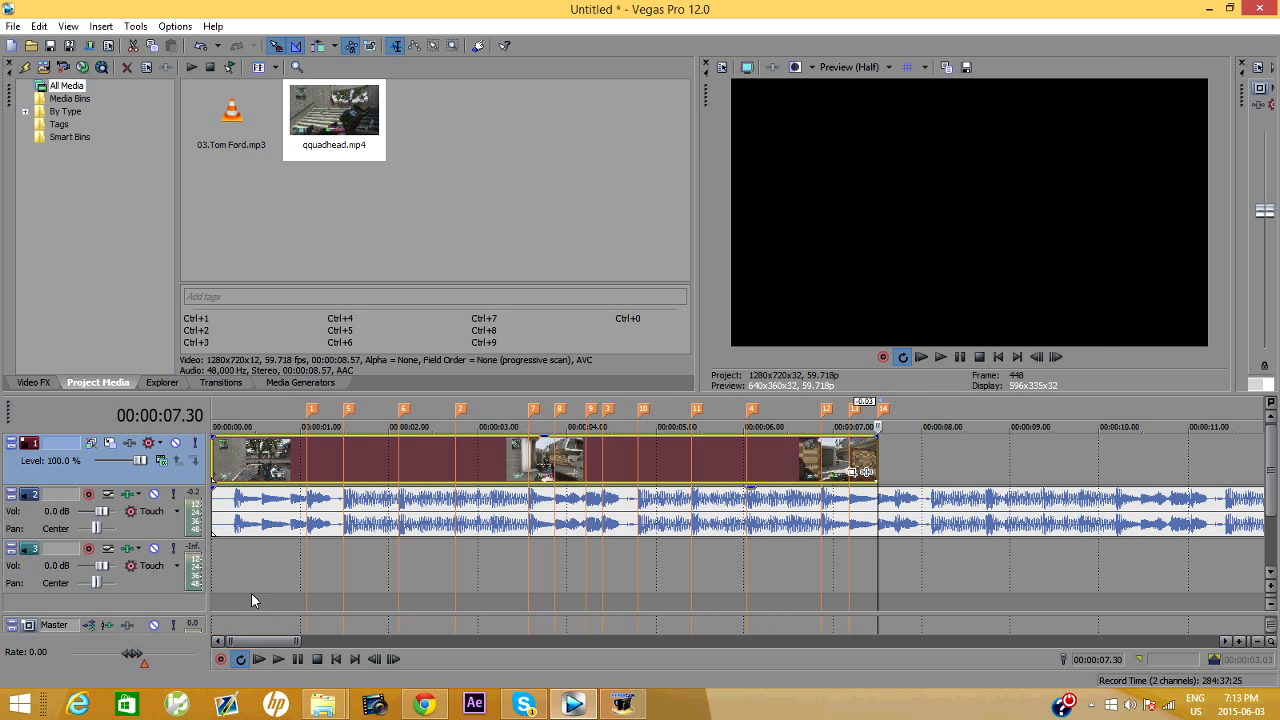
left_click(242, 457)
left_click(1045, 360)
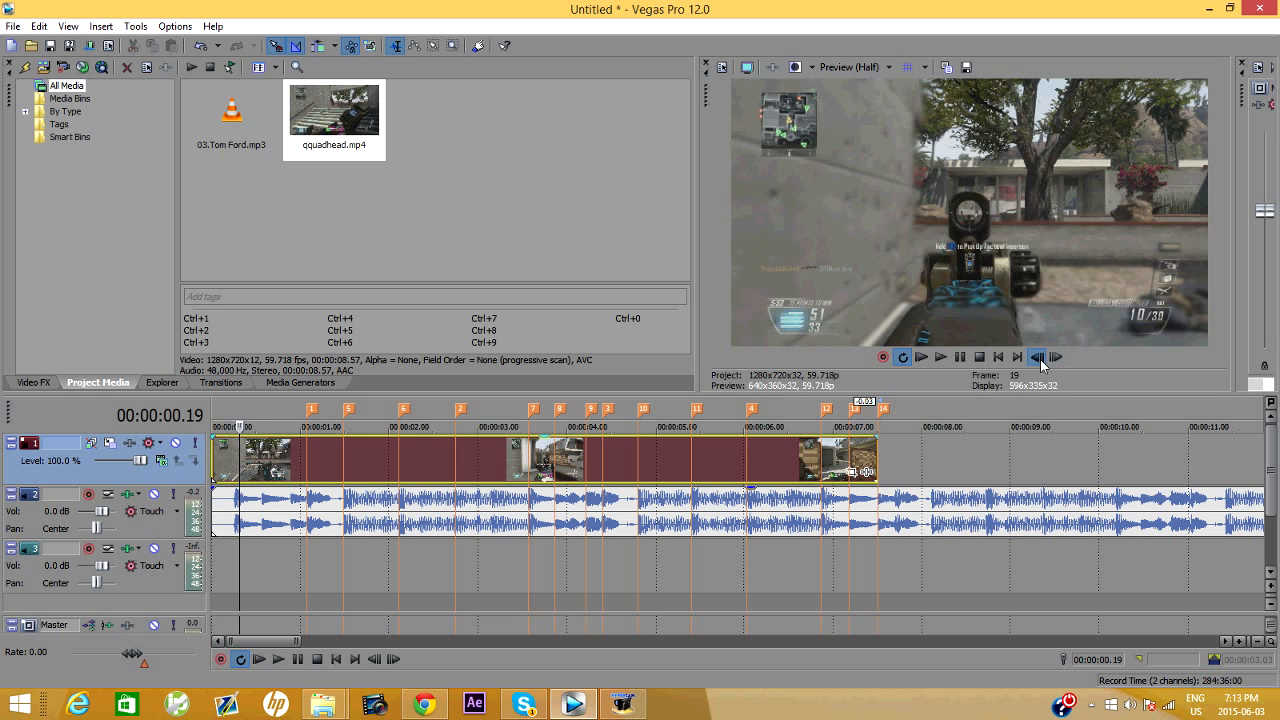
left_click(1054, 358)
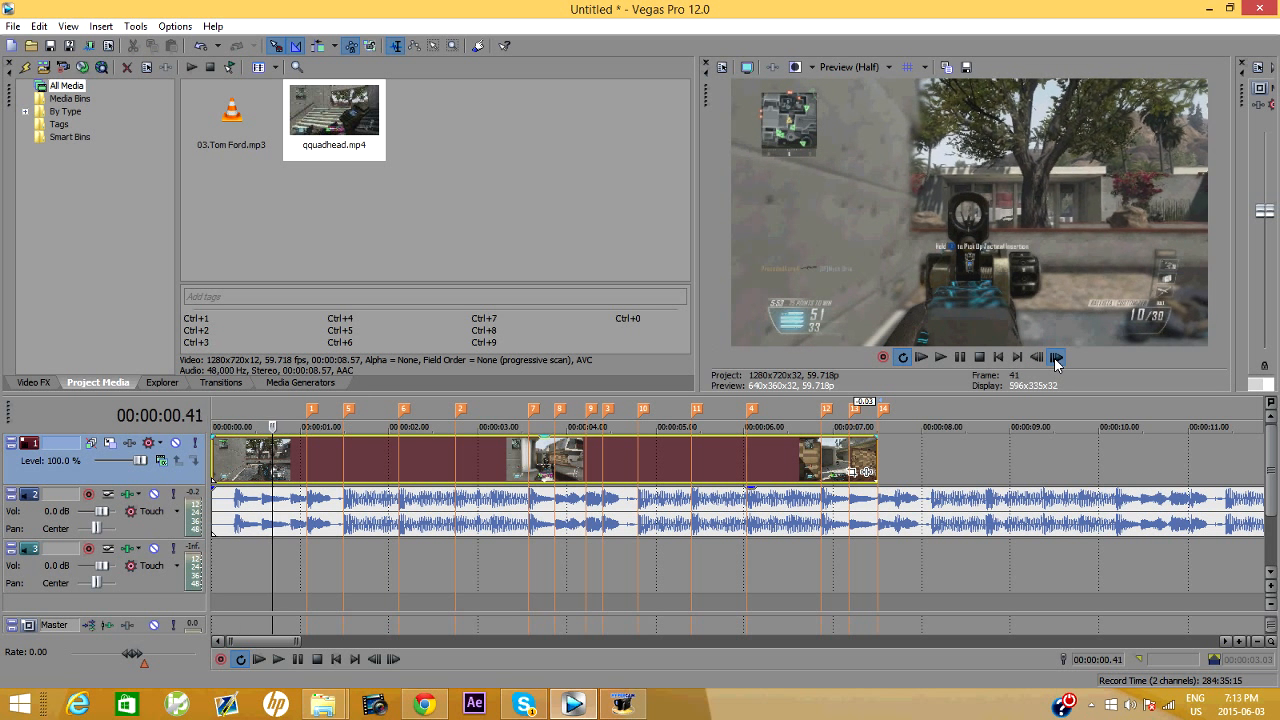
left_click(1055, 358)
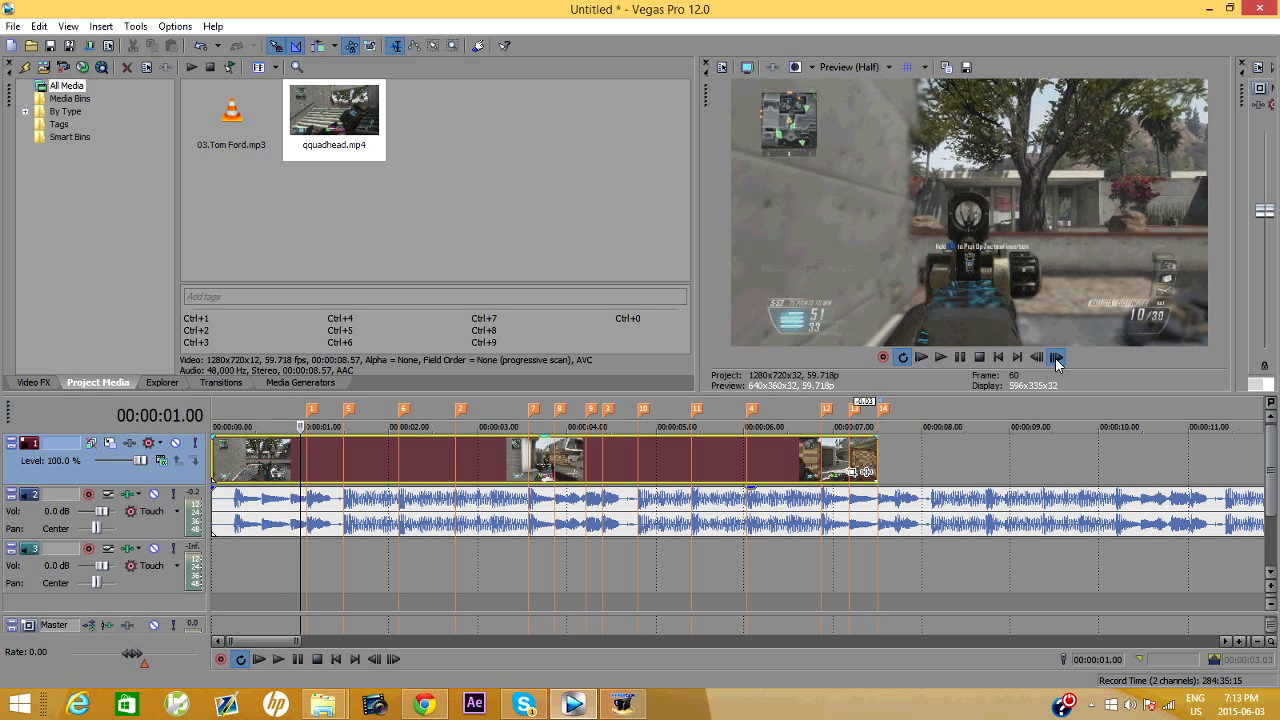
left_click(1038, 360)
left_click(1038, 360)
left_click(1038, 360)
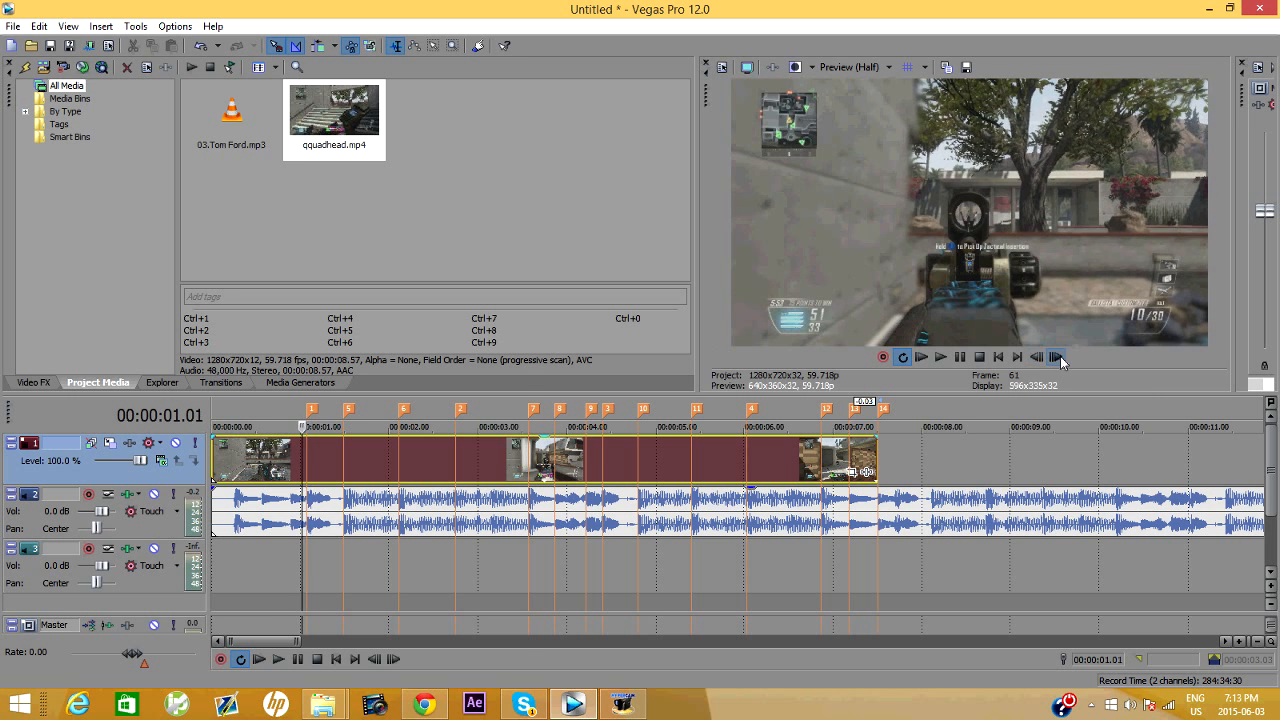
left_click(1056, 358)
left_click(1056, 358)
left_click(1056, 358)
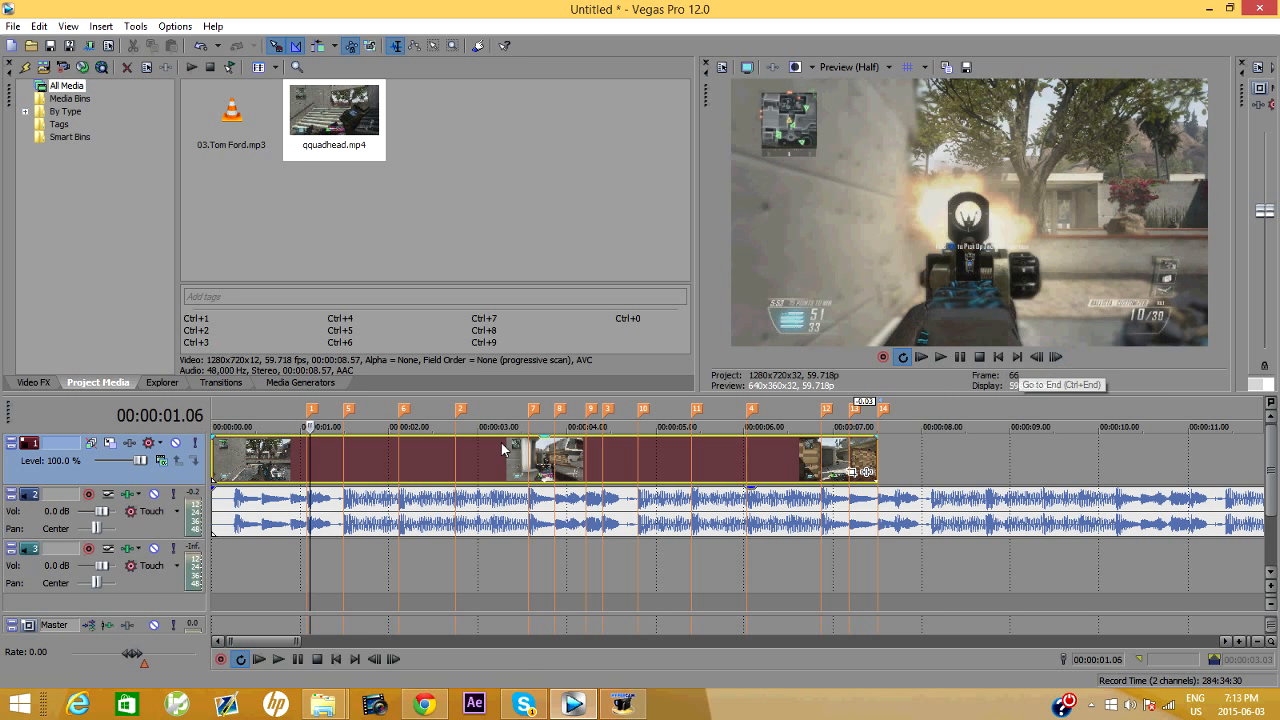
right_click(307, 458)
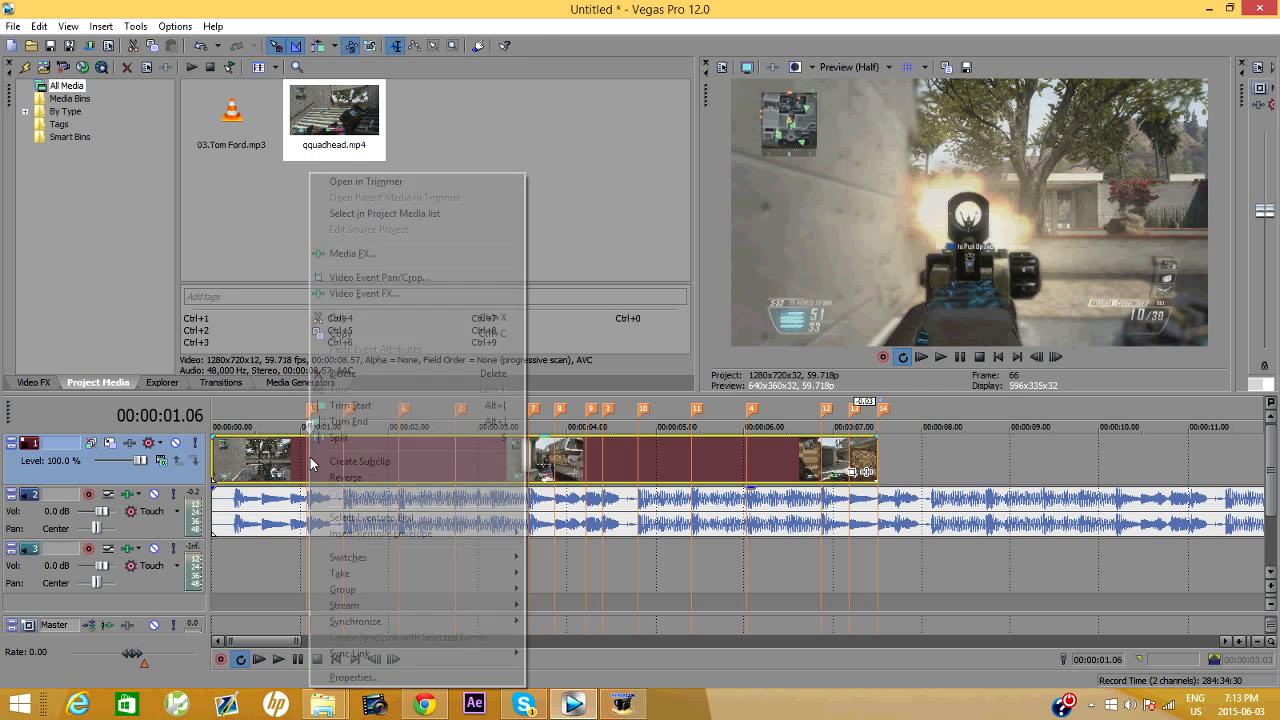
left_click(414, 460)
Play on from the first split to the second kill shot and step back to just before it, about 00:00:02.23.
left_click(940, 358)
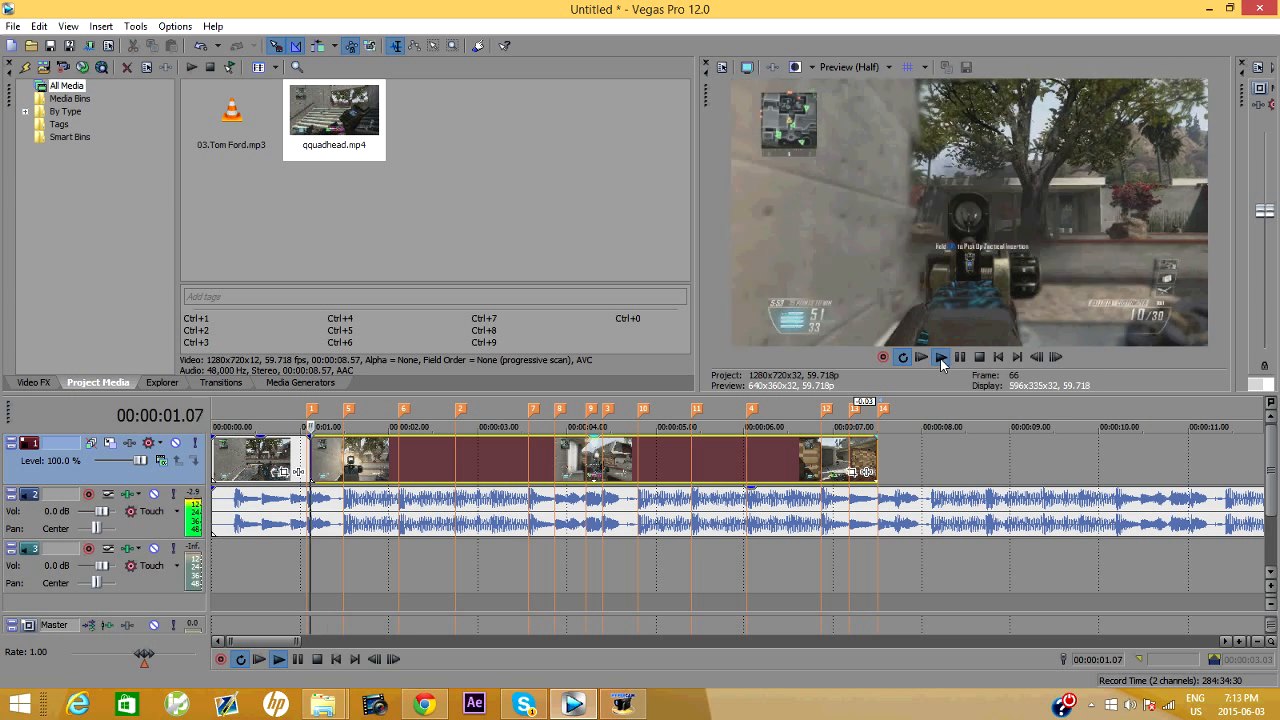
left_click(962, 358)
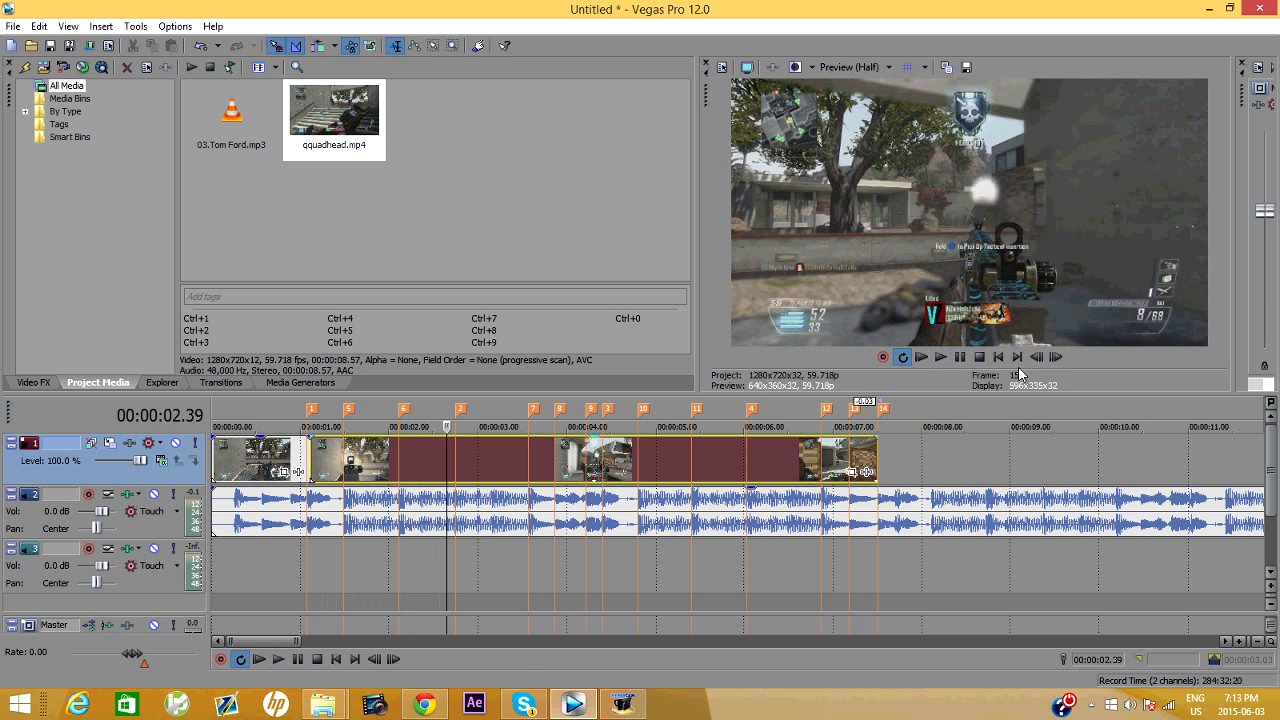
left_click(1037, 357)
left_click(1037, 357)
left_click(1037, 357)
left_click(1037, 357)
left_click(1037, 357)
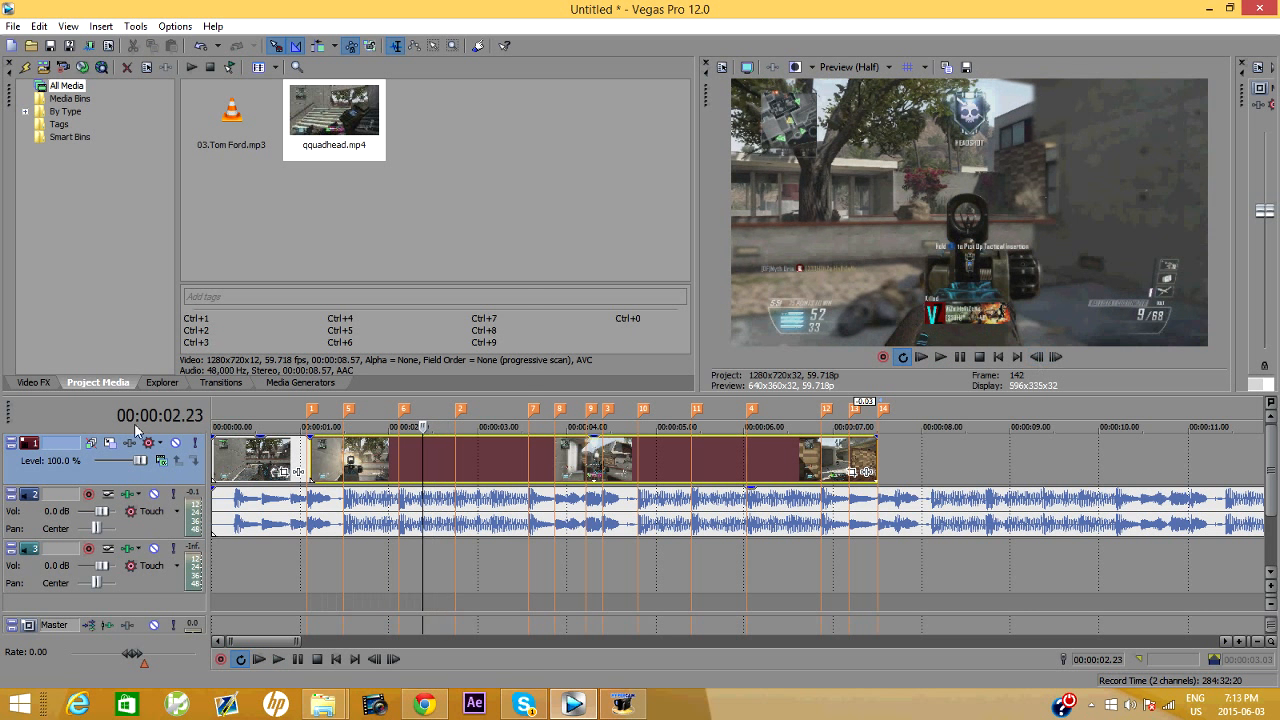
Split the video clip on the second kill shot's muzzle-flash frame at 00:00:02.28.
left_click(300, 455)
right_click(306, 456)
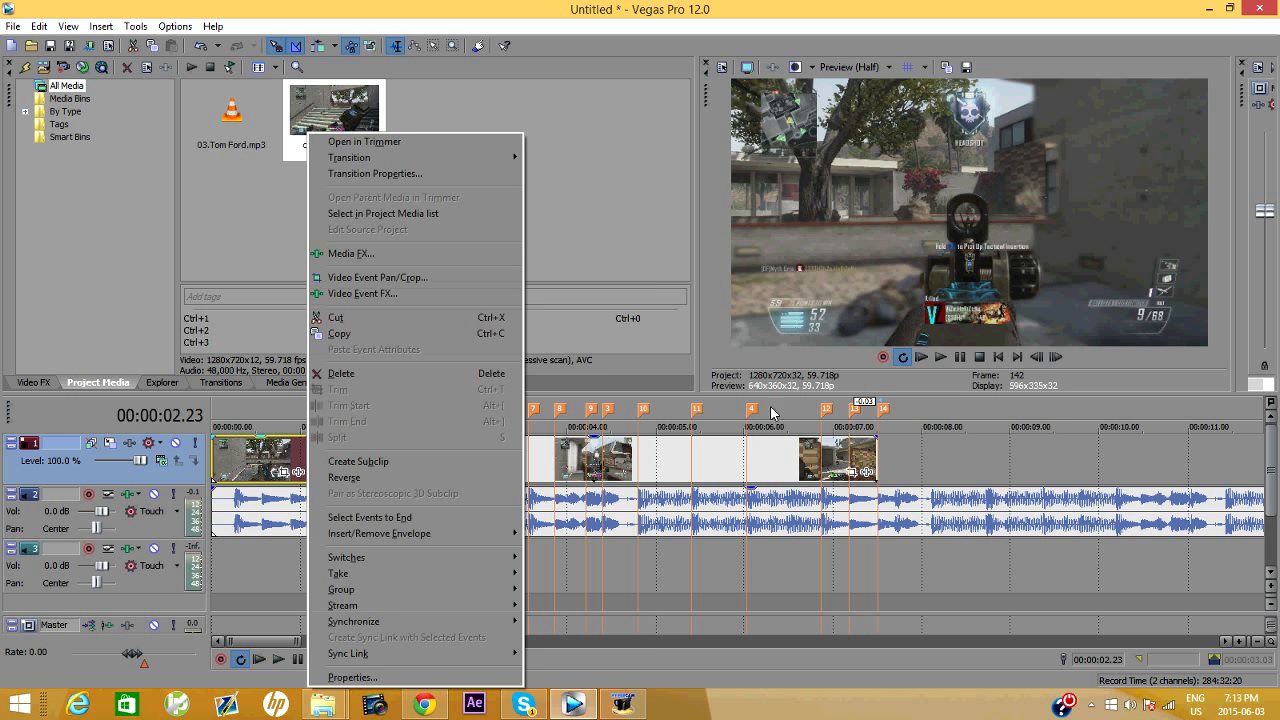
left_click(1037, 357)
left_click(1037, 357)
left_click(1037, 357)
left_click(1037, 357)
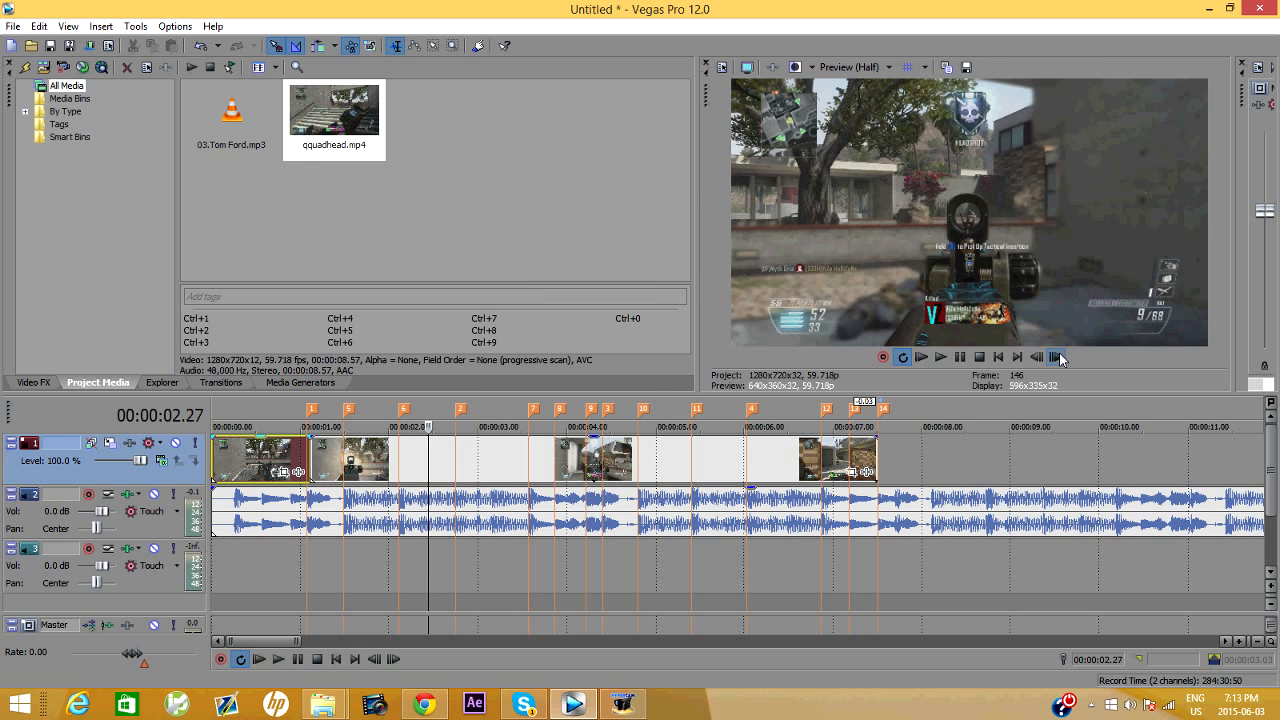
left_click(1037, 357)
left_click(434, 466)
right_click(432, 466)
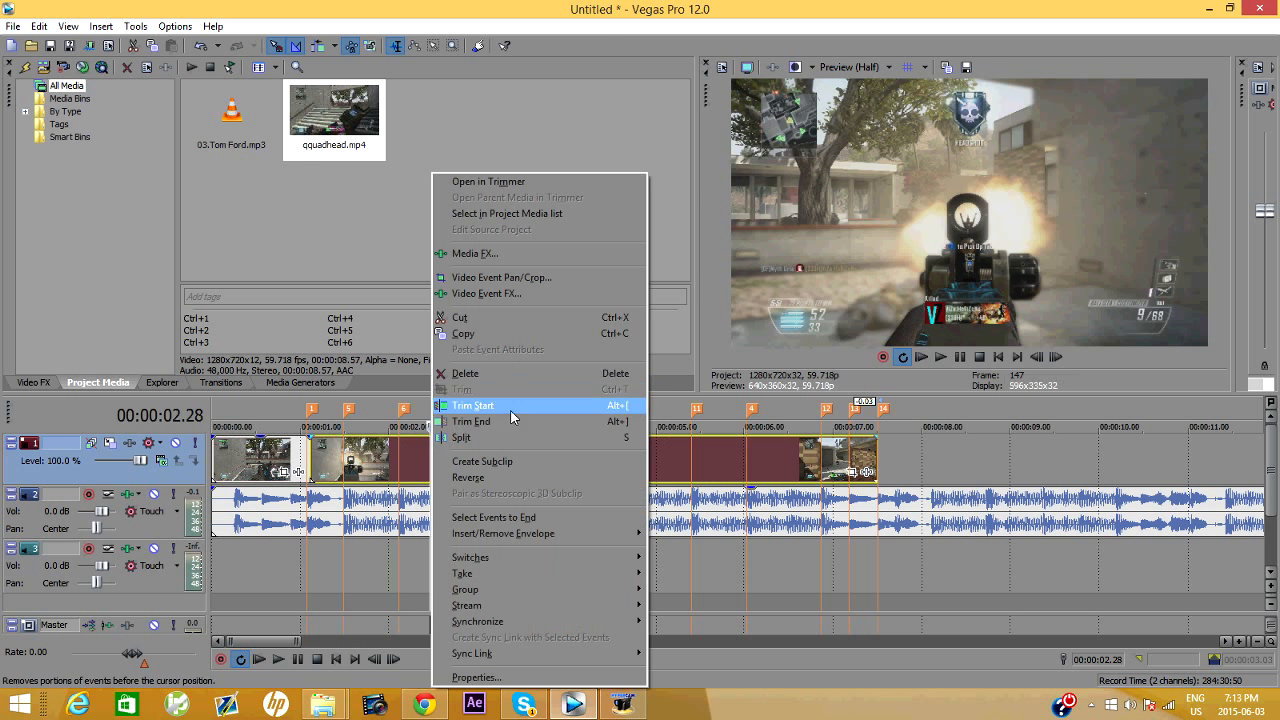
left_click(506, 438)
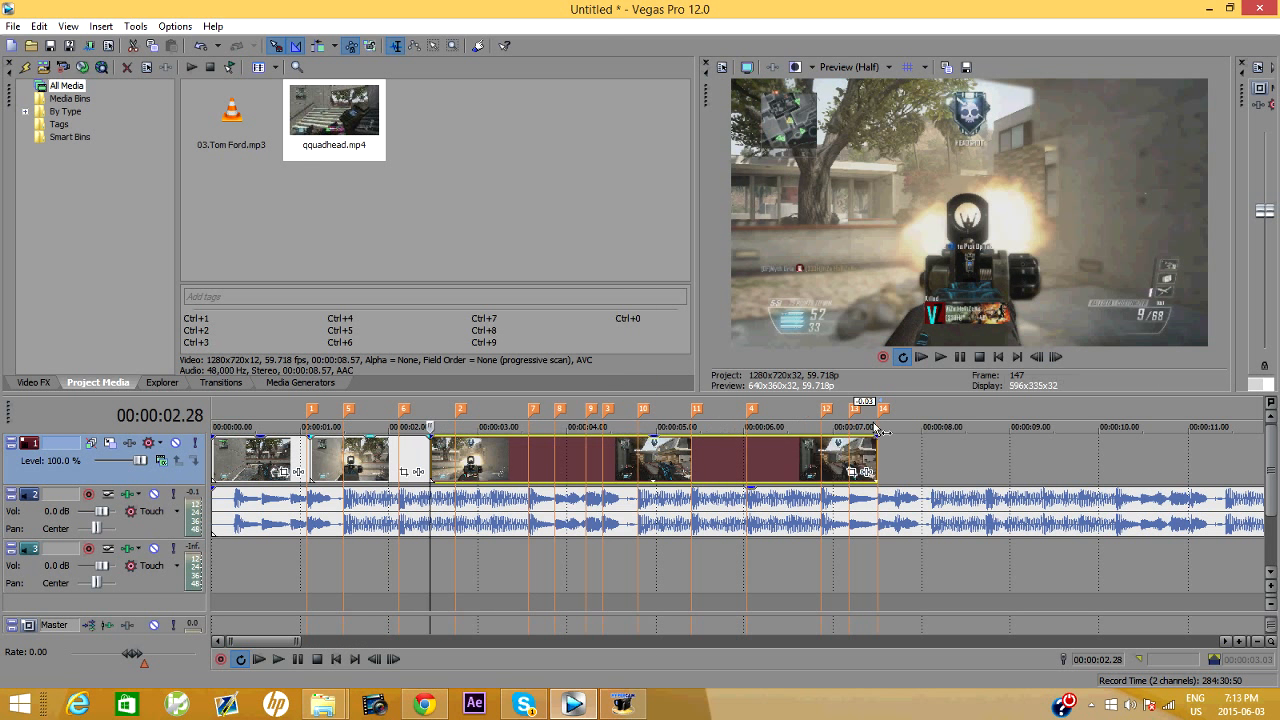
Play on to the third kill shot and split the video clip on its muzzle-flash frame at 00:00:04.08.
left_click(941, 358)
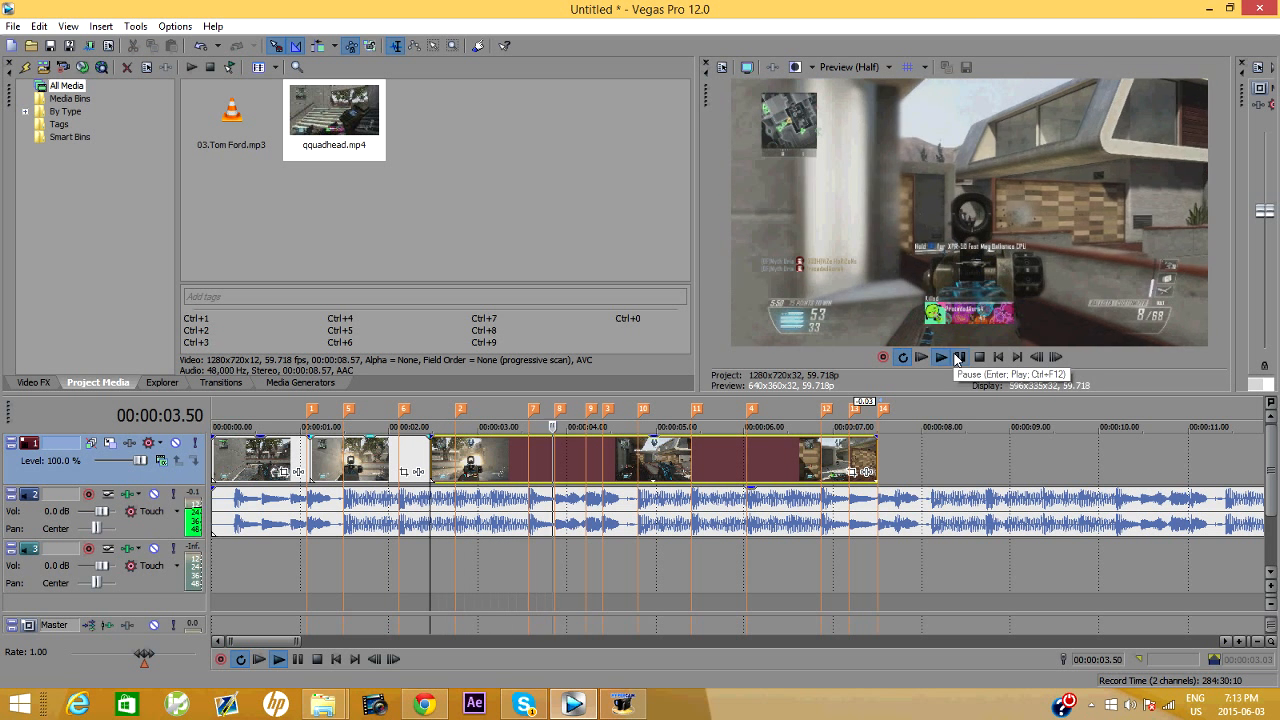
left_click(959, 358)
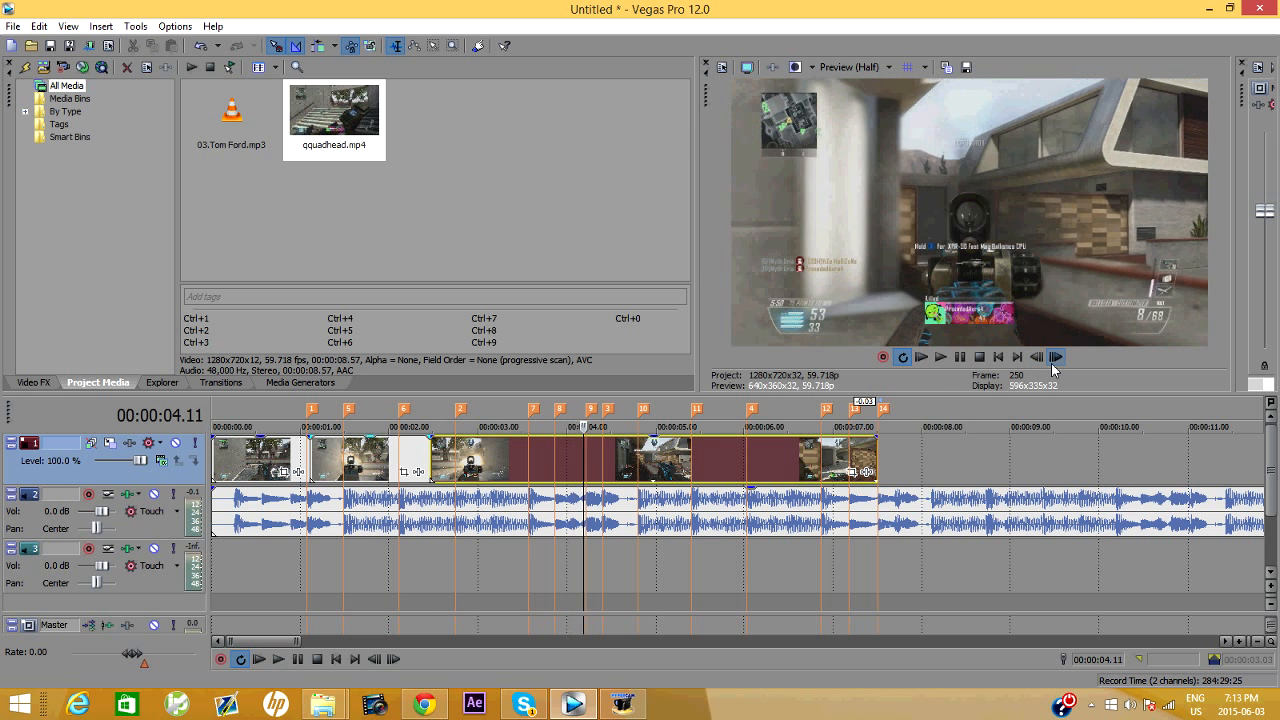
left_click(1038, 362)
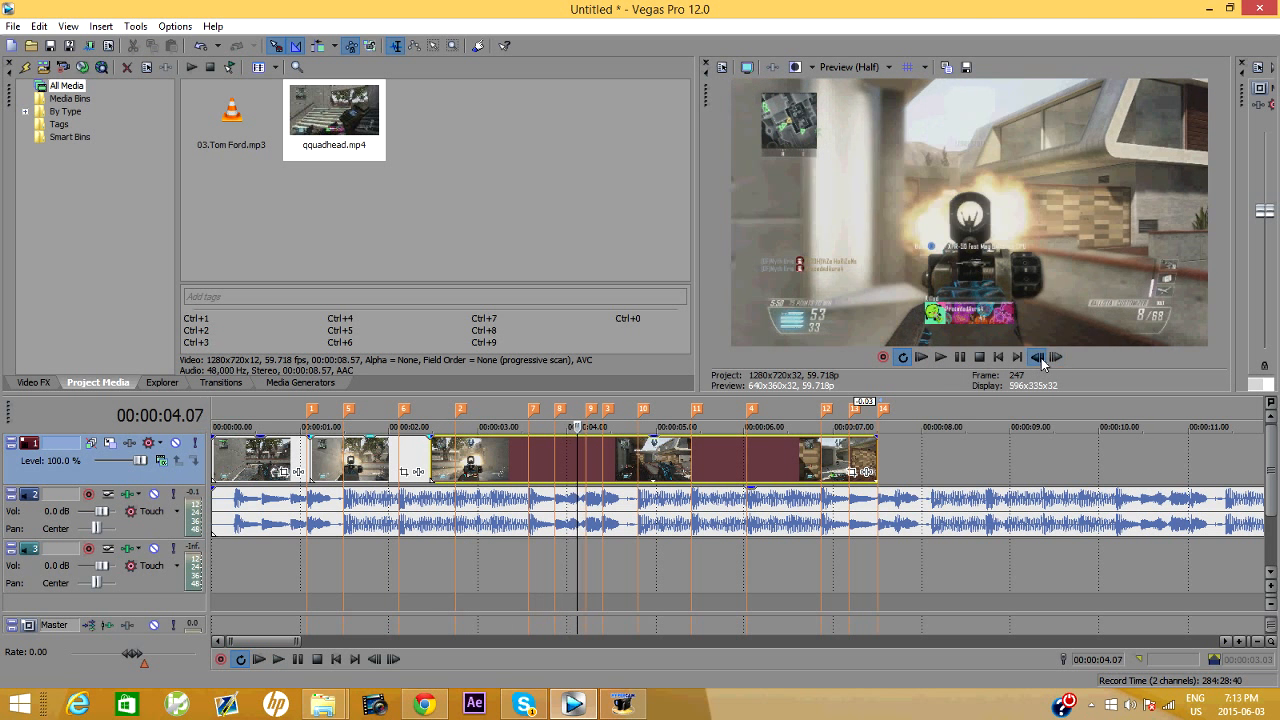
right_click(579, 467)
left_click(652, 441)
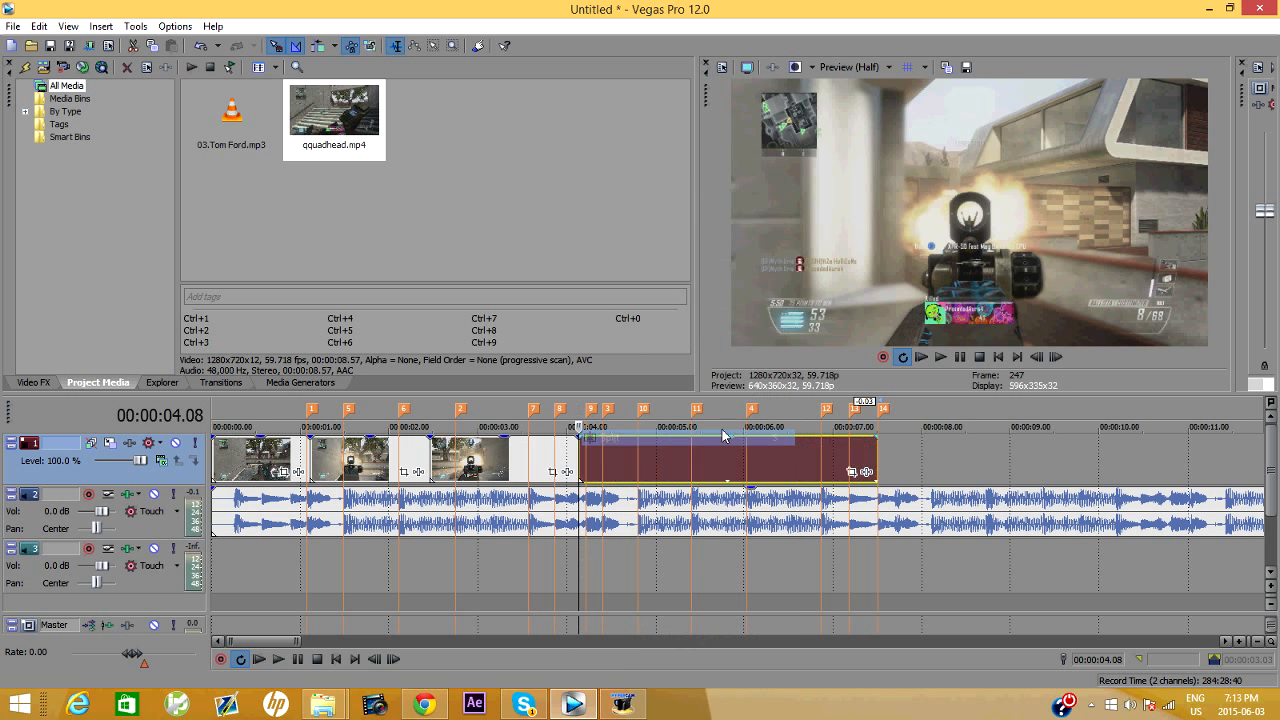
Play on to the fourth kill shot and step frame by frame to its muzzle flash at 00:00:05.33.
left_click(945, 357)
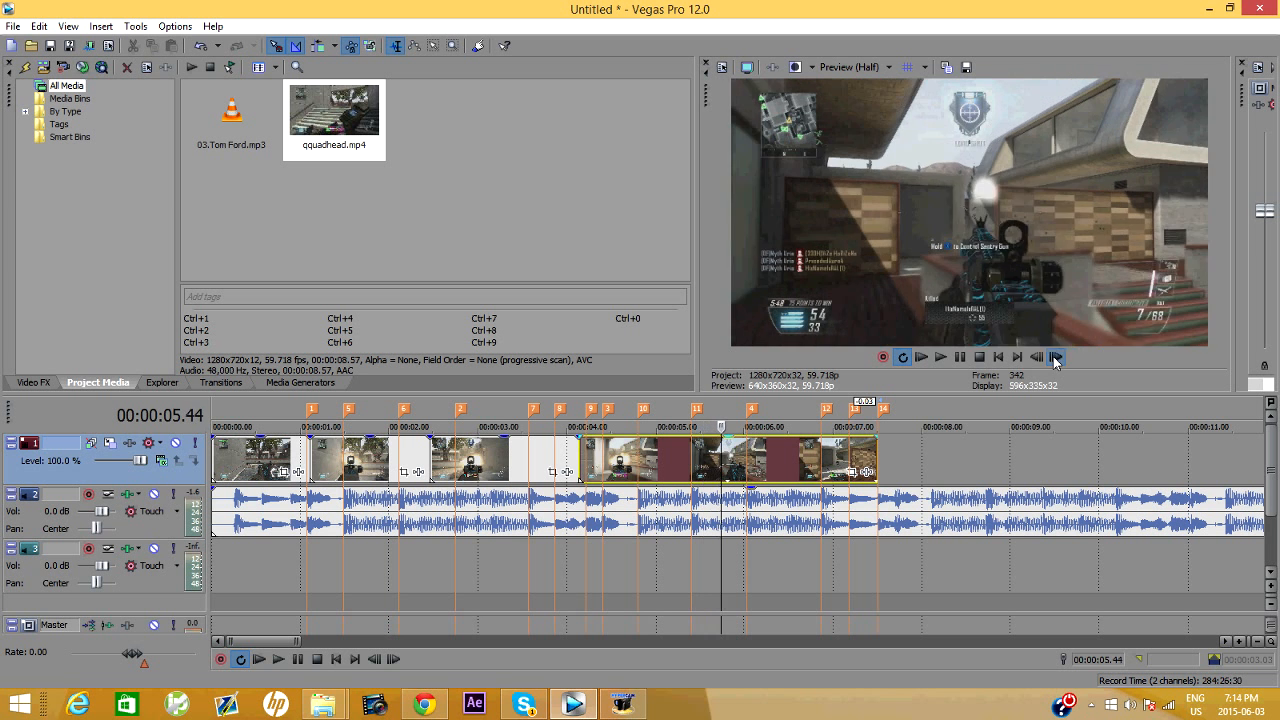
left_click(1037, 357)
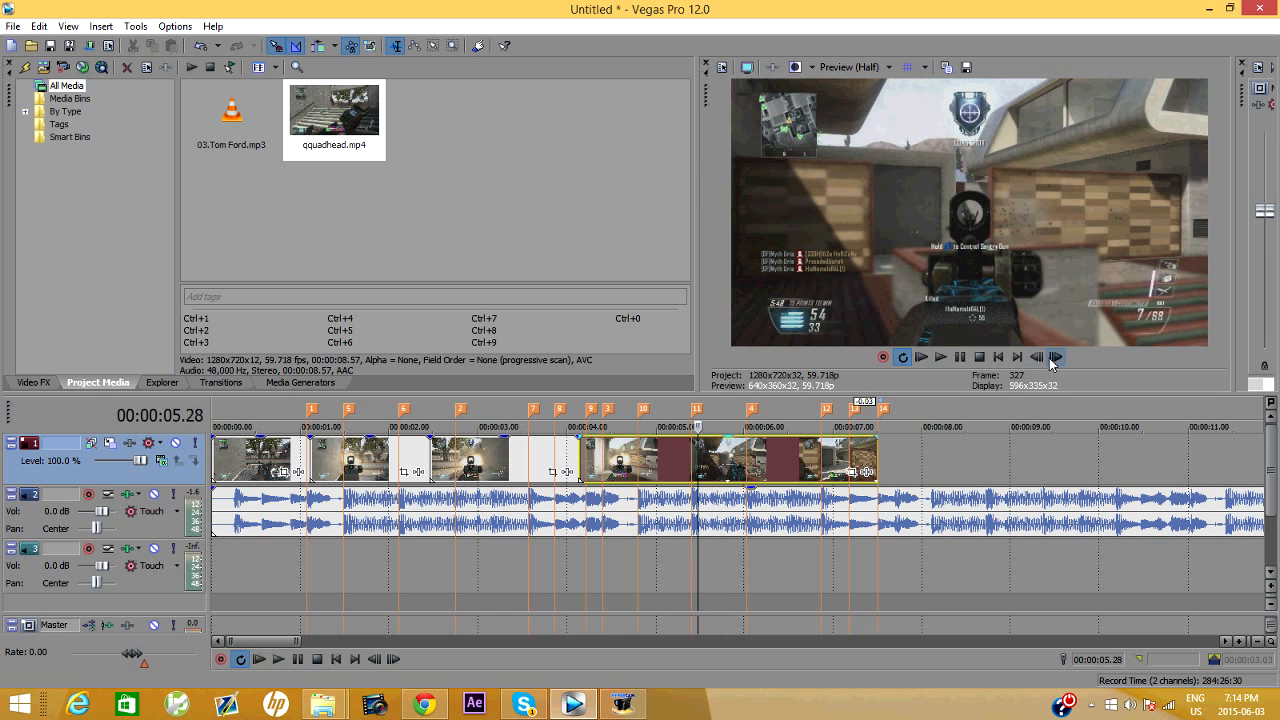
left_click(1054, 357)
left_click(1054, 357)
left_click(1055, 357)
left_click(1056, 357)
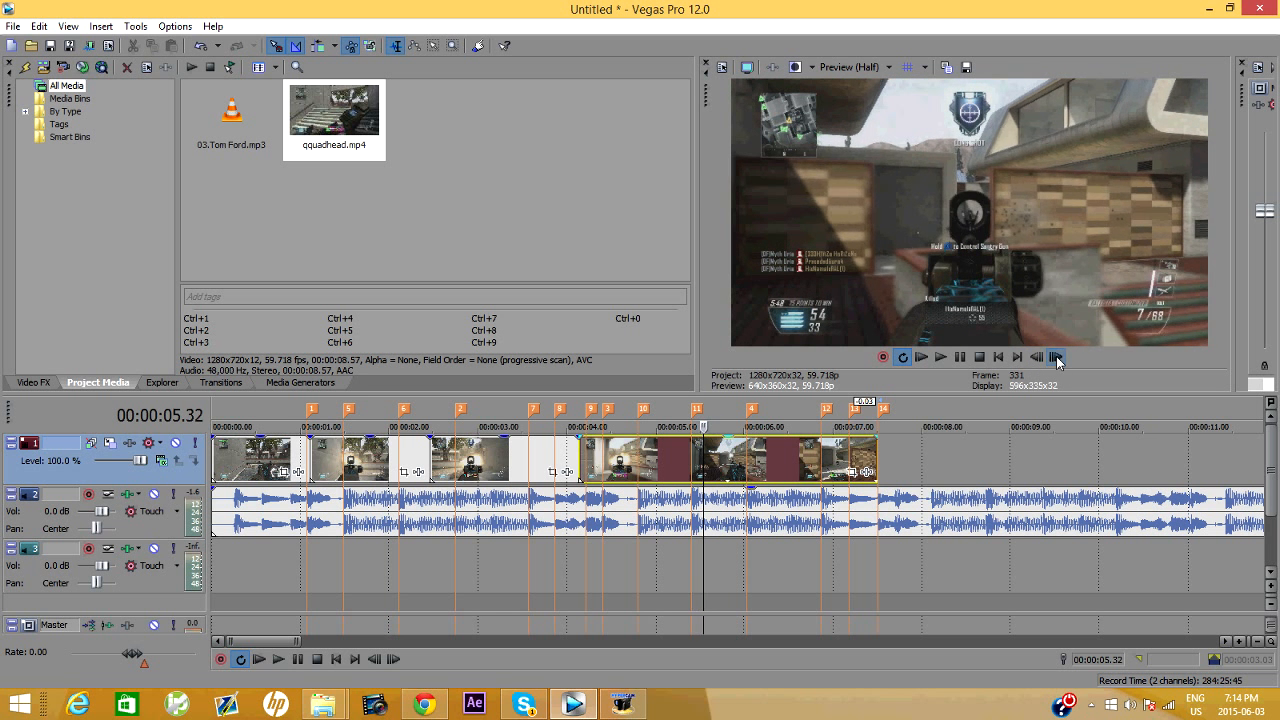
left_click(1056, 357)
left_click(1057, 357)
left_click(1033, 360)
left_click(1033, 360)
left_click(1052, 359)
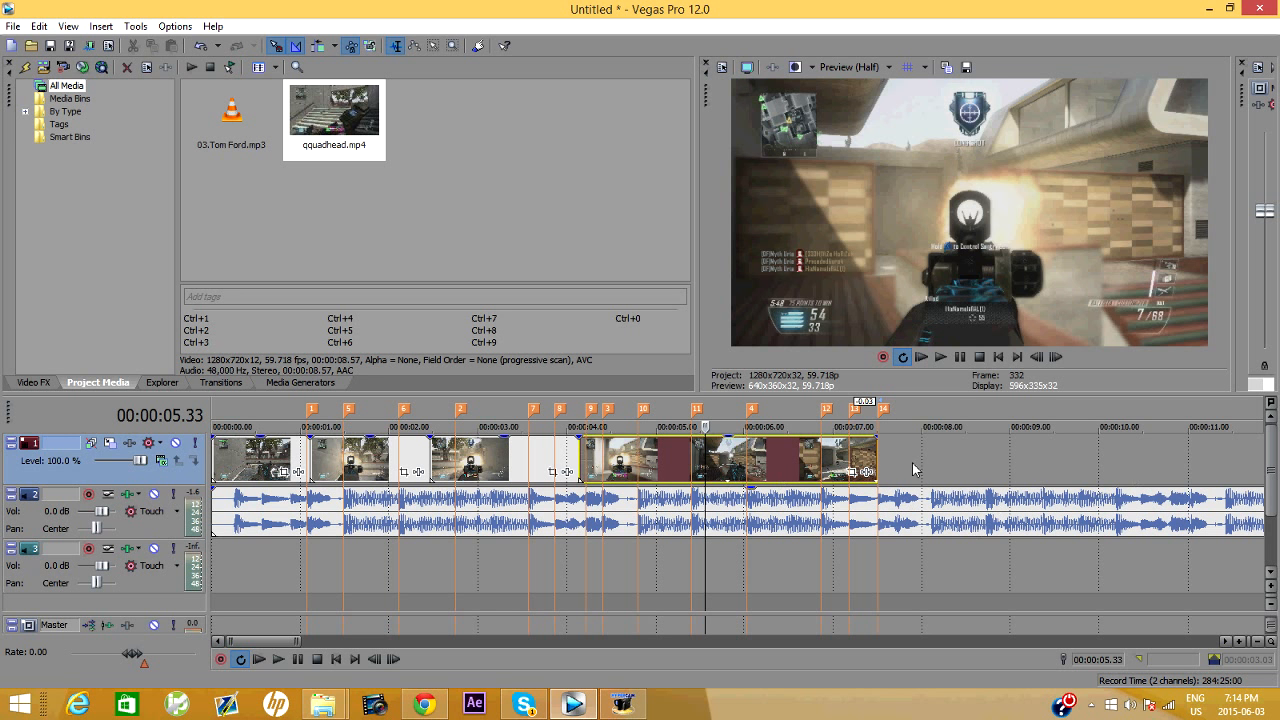
left_click_drag(876, 458, 1136, 449)
mouse_move(1048, 452)
left_mouse_down()
mouse_move(1105, 458)
mouse_move(945, 490)
mouse_move(894, 482)
mouse_move(1048, 468)
left_mouse_up()
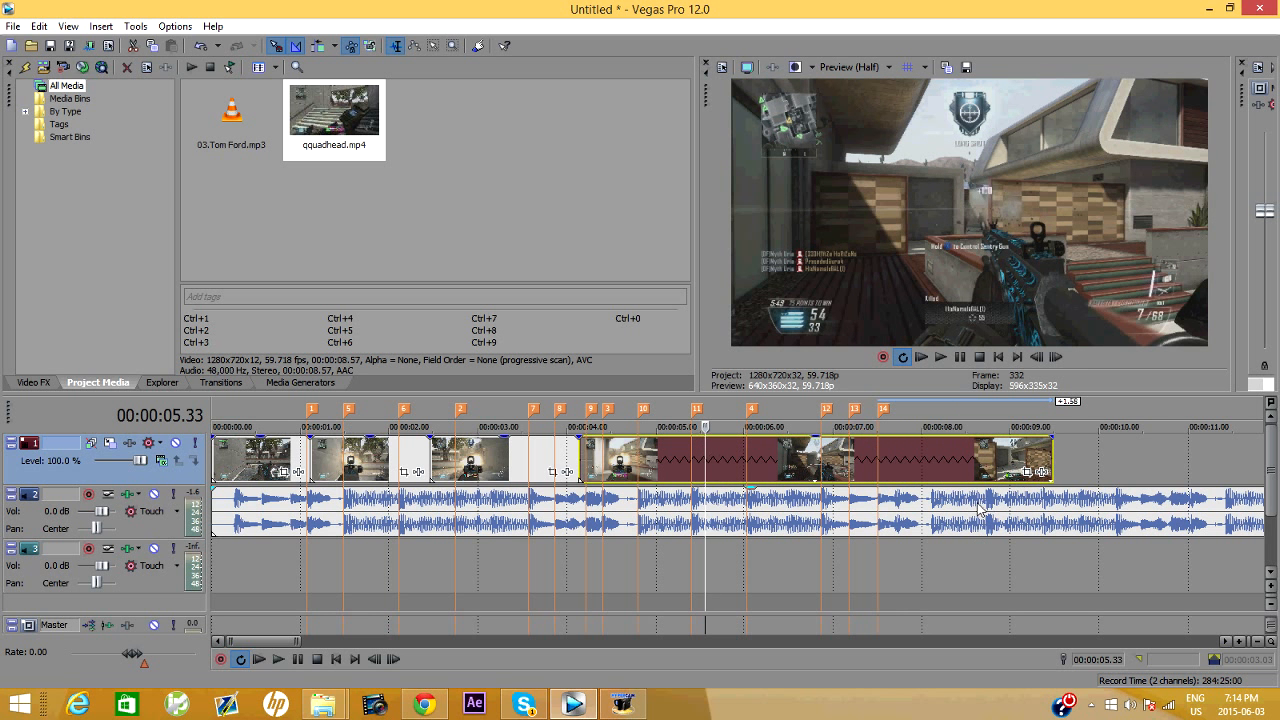
left_click_drag(1050, 470, 874, 465)
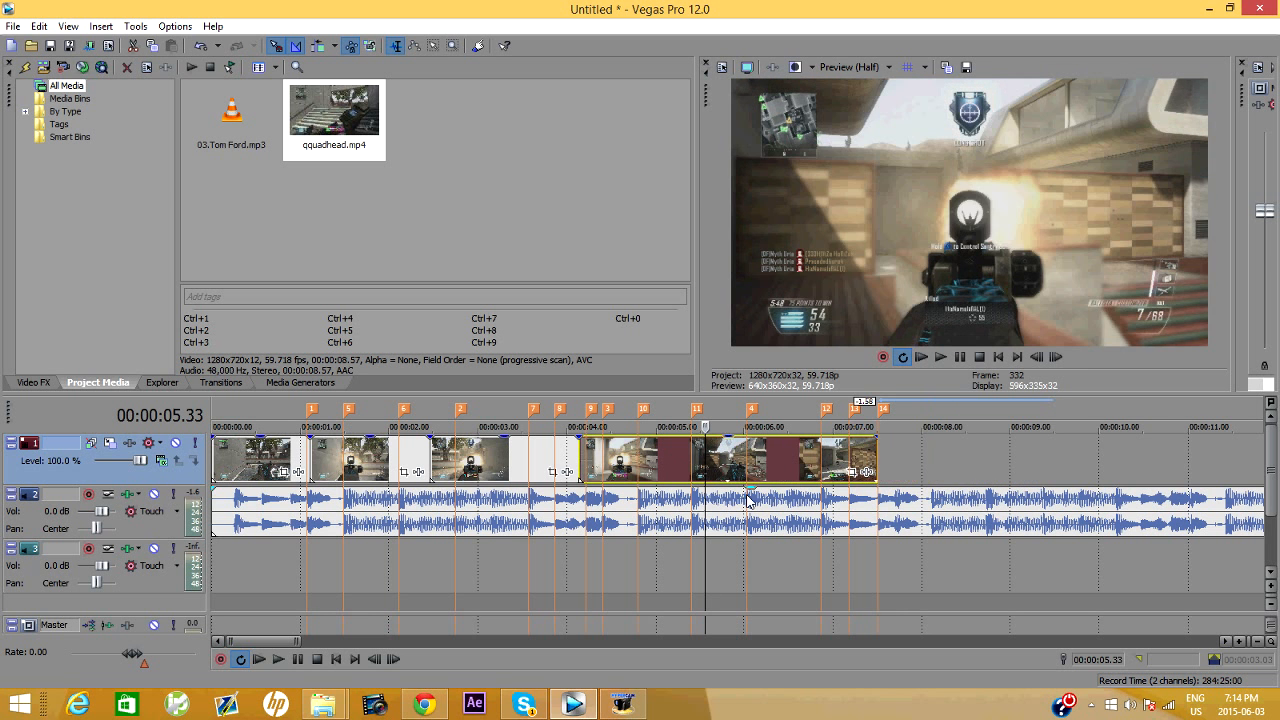
Split the last video clip at the fourth kill shot, 00:00:05.33.
right_click(707, 458)
left_click(768, 440)
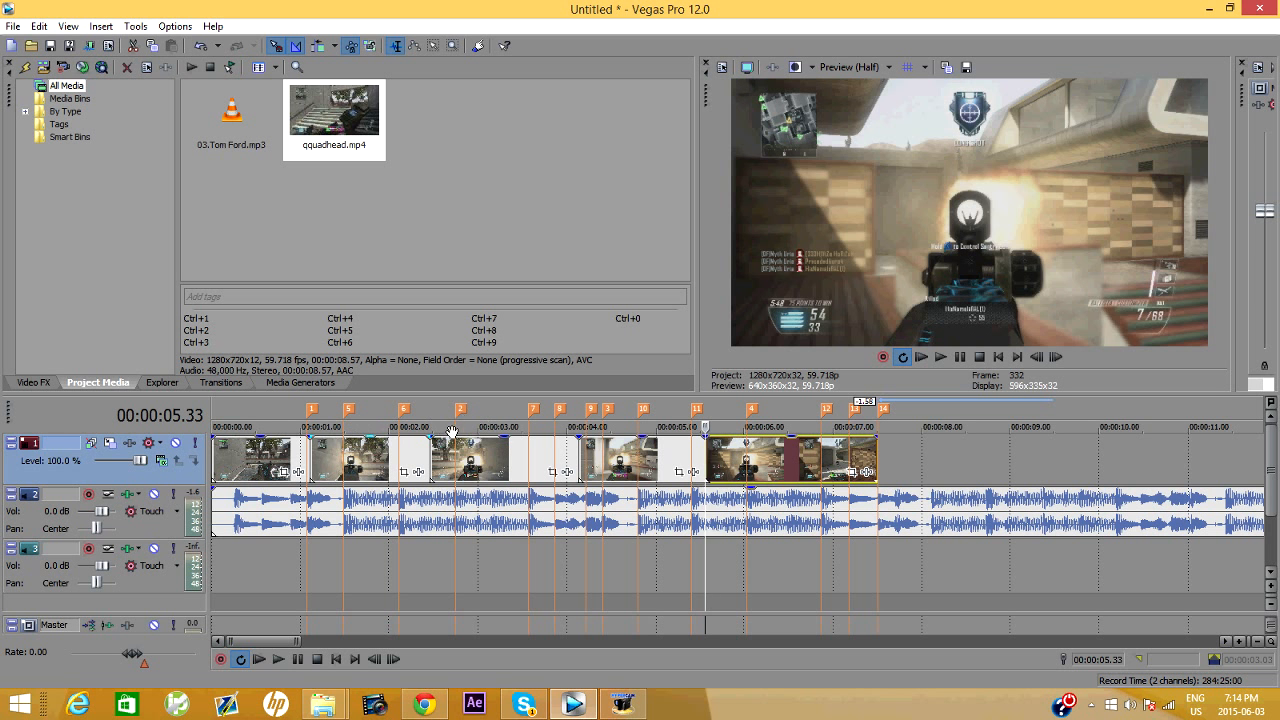
left_click(724, 463)
key("m")
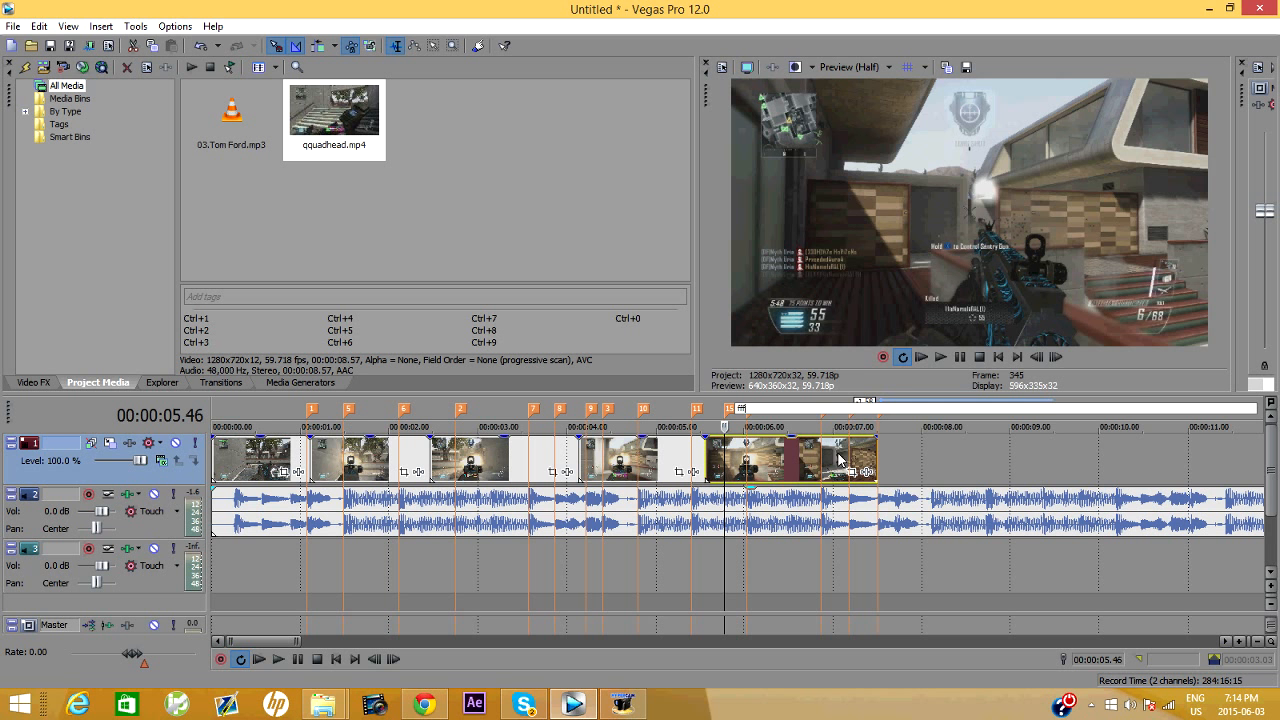
key("Return")
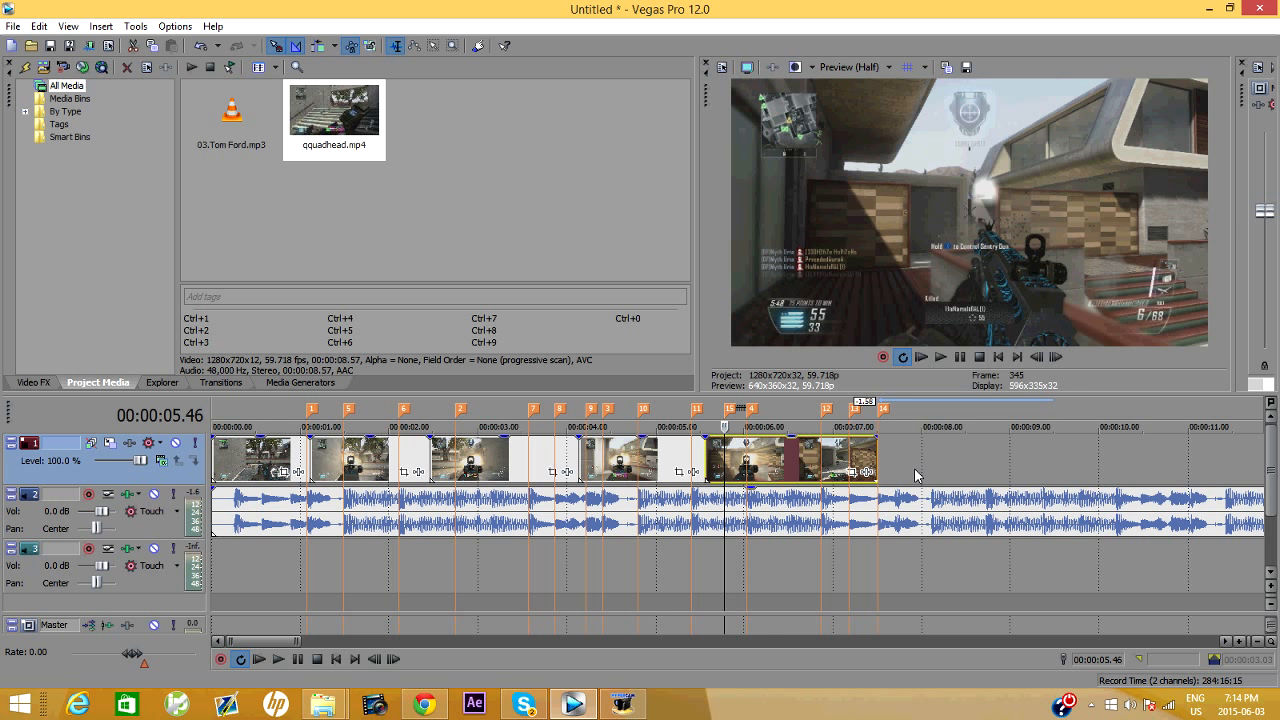
right_click(729, 410)
left_click(760, 458)
Insert a new video track above the gameplay track and move the clip between the first and second kill shots up onto it.
scroll(300, 455, "up", 4)
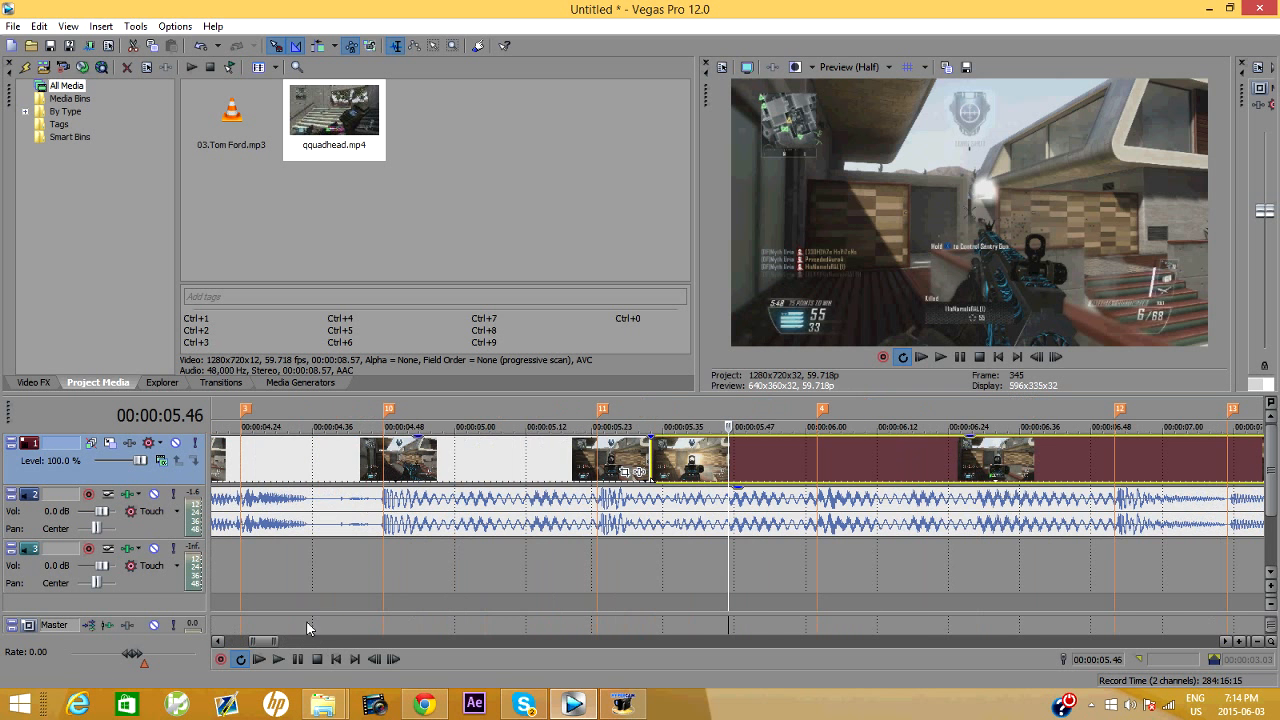
scroll(325, 620, "down", 5)
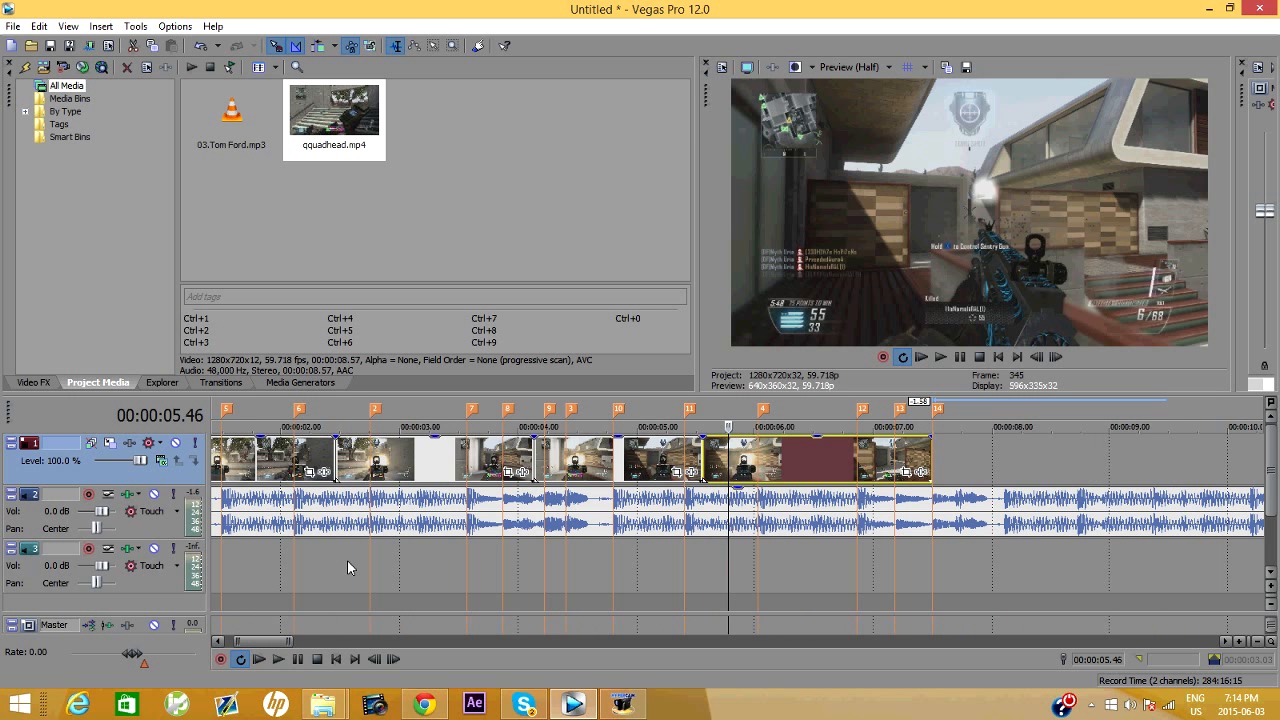
left_click_drag(264, 641, 206, 650)
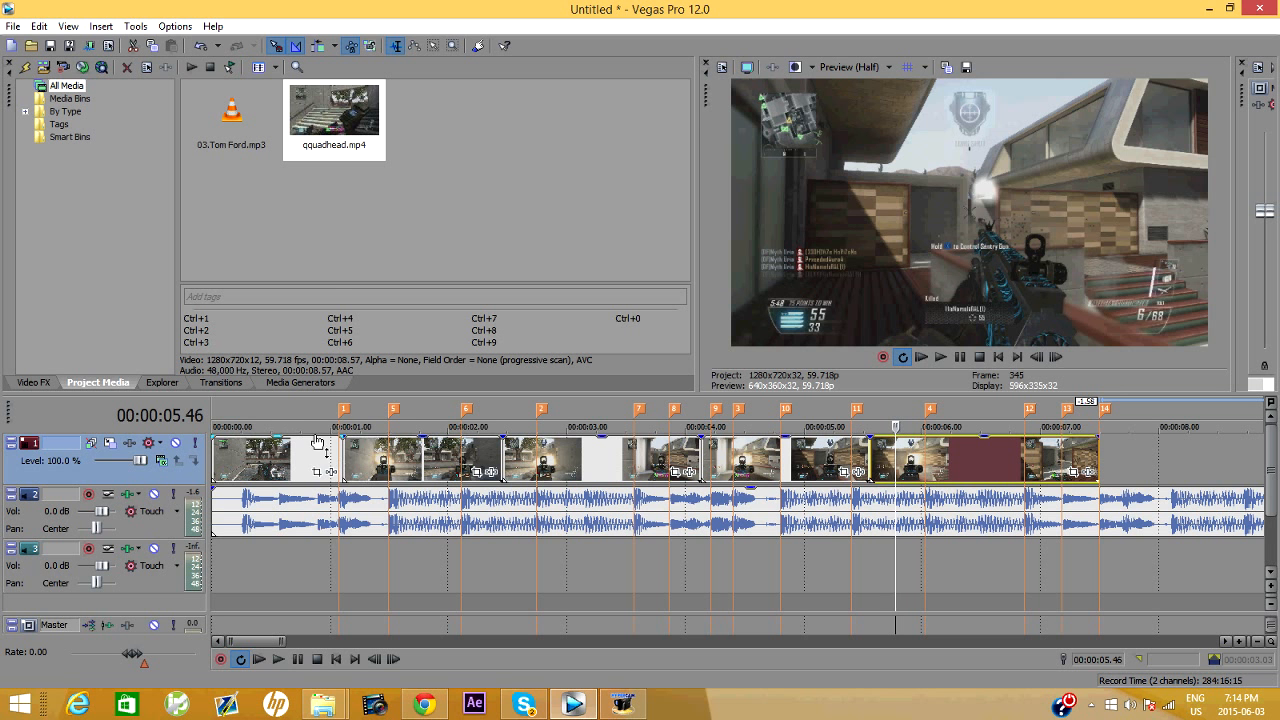
right_click(134, 470)
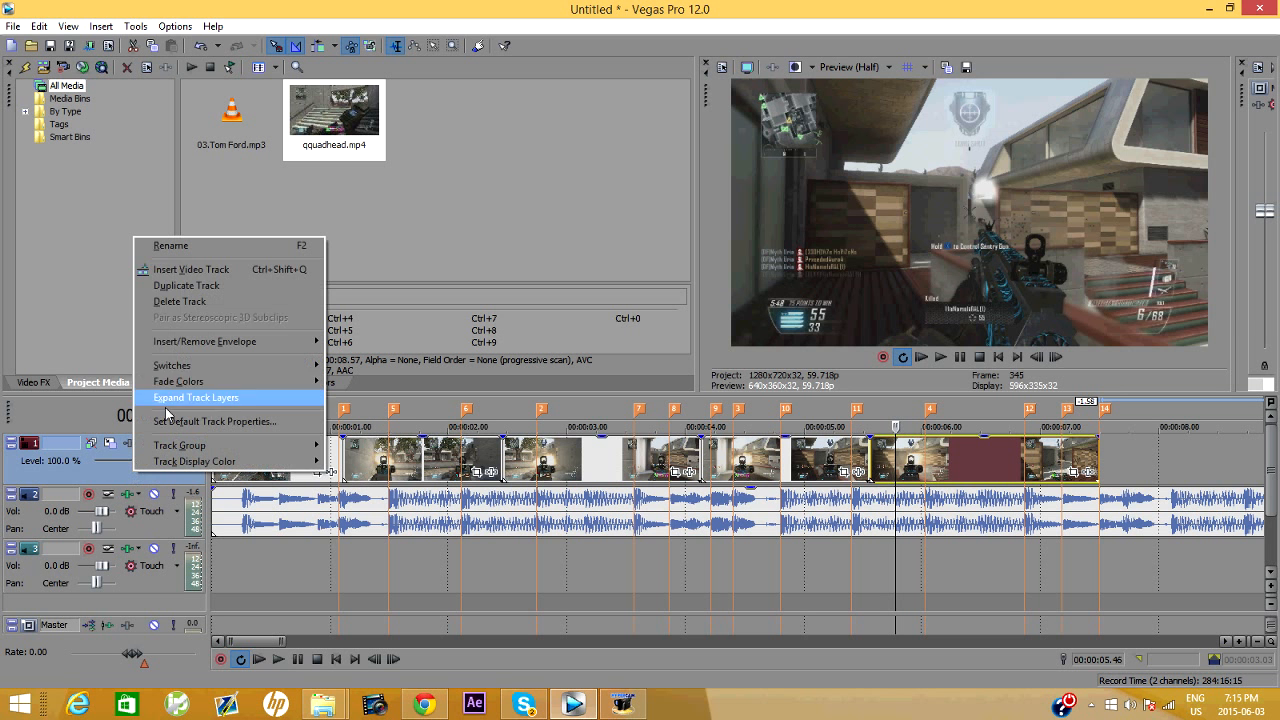
left_click(265, 269)
left_click(355, 515)
left_click_drag(355, 515, 359, 482)
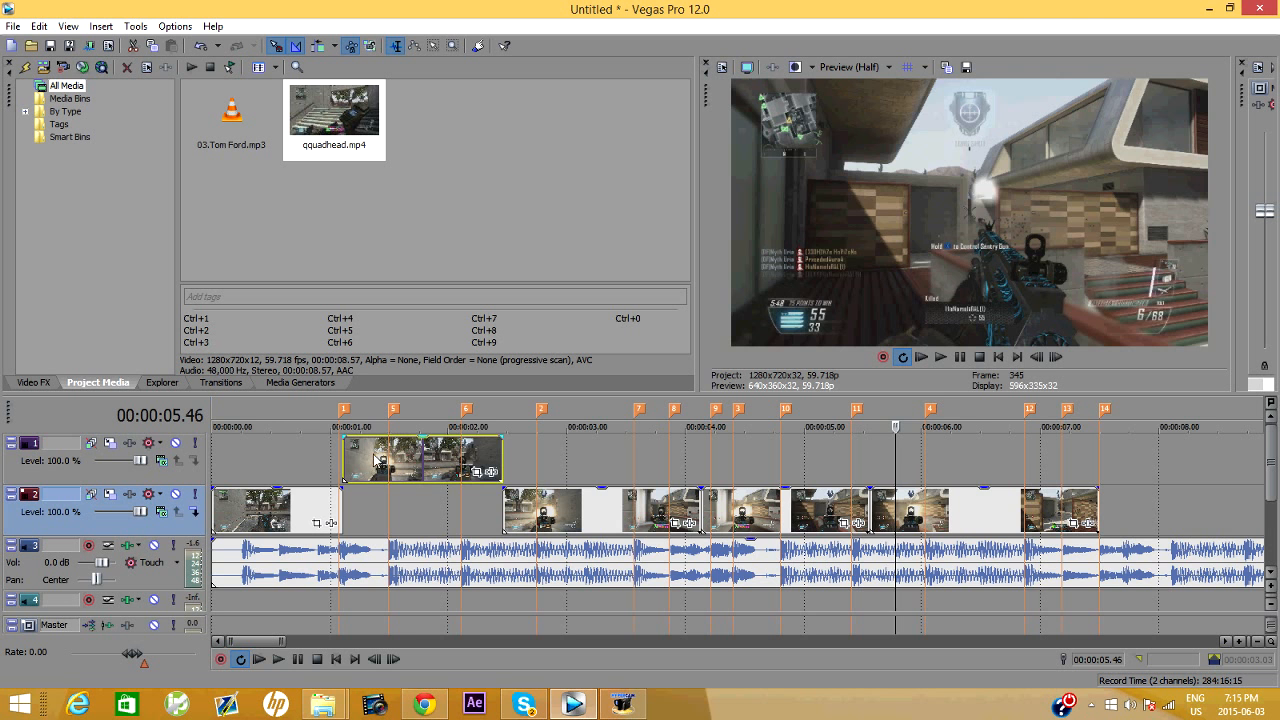
Time-compress the first gameplay clip by about 2 frames so that it ends just before beat marker 1.
scroll(343, 461, "up", 1)
left_click(342, 461)
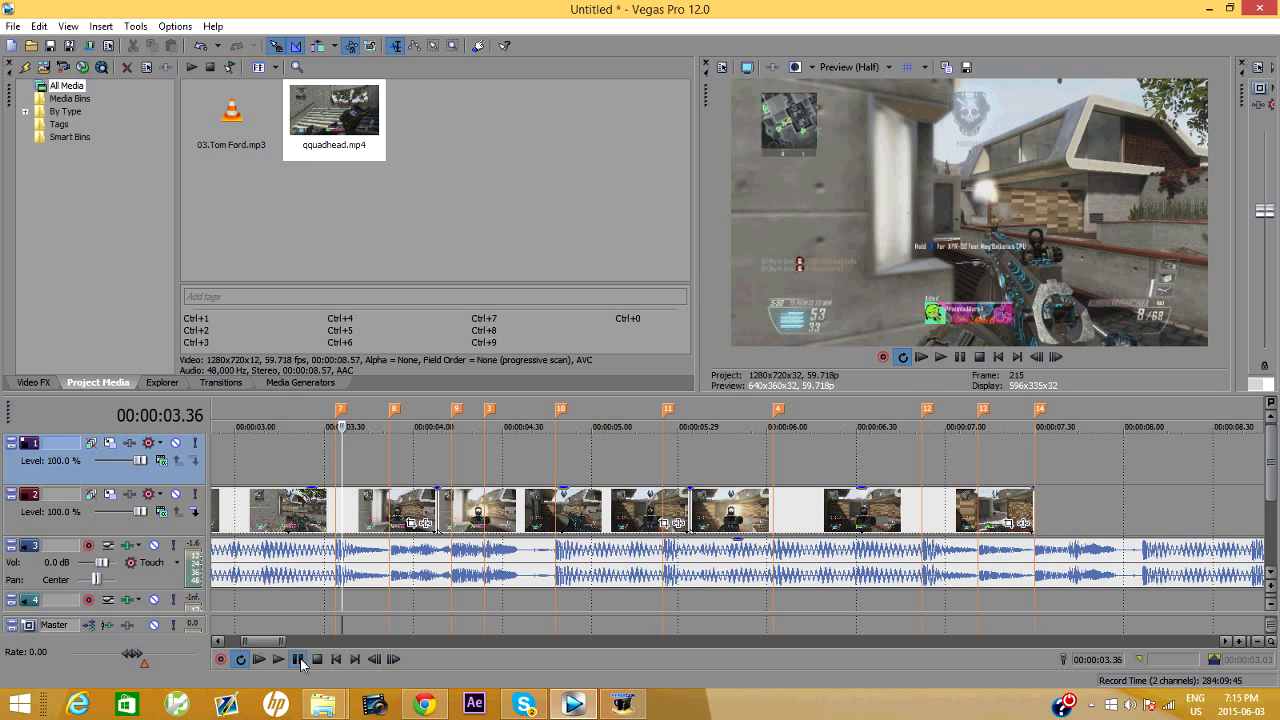
left_click_drag(260, 648, 245, 648)
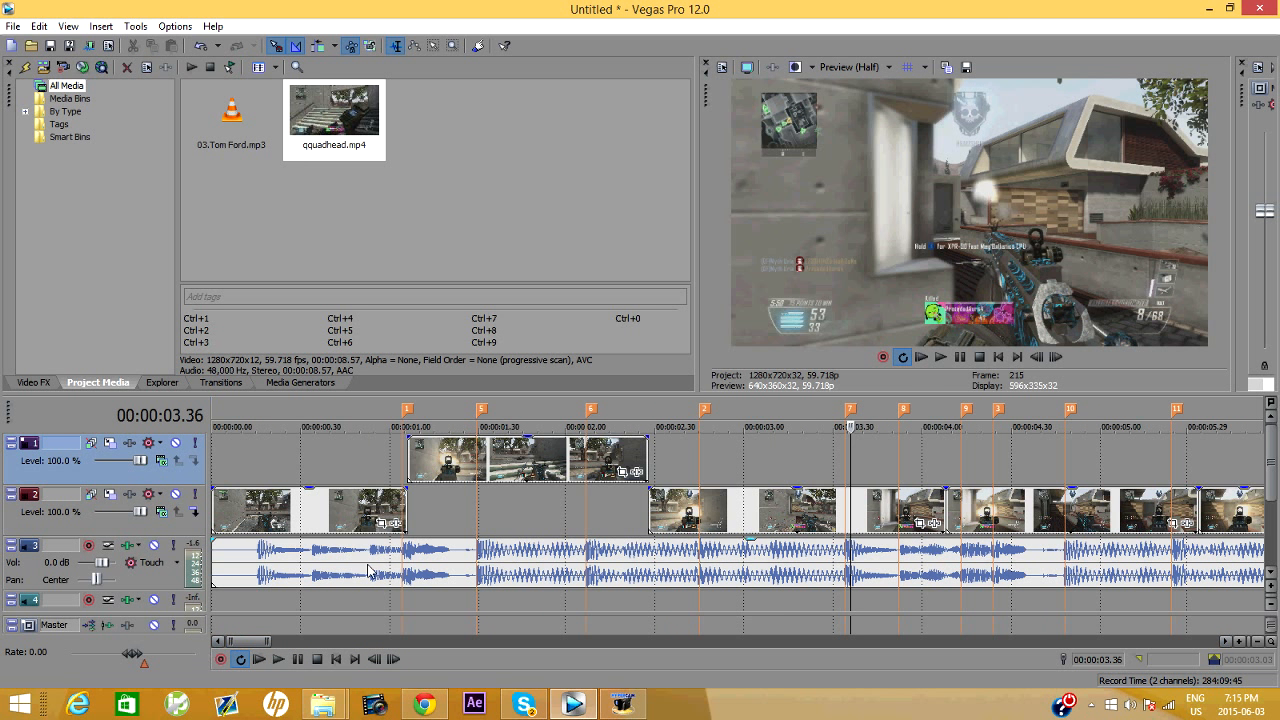
left_click(410, 474)
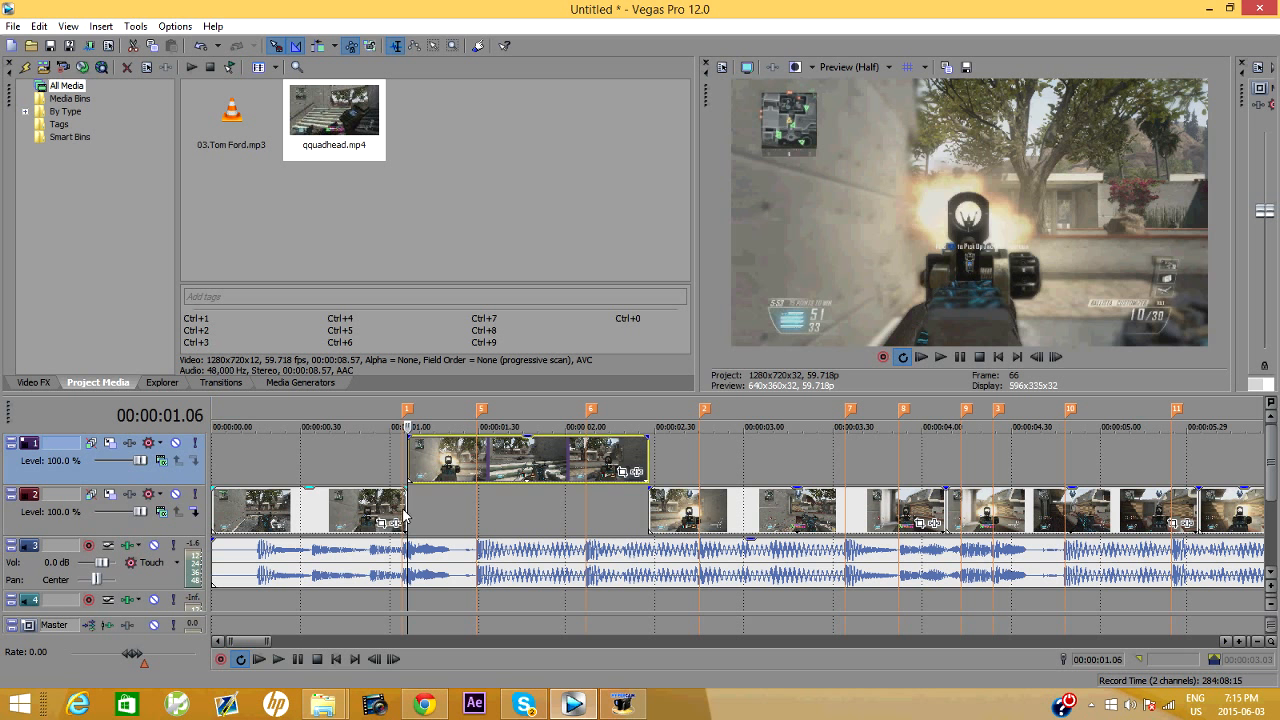
left_click_drag(405, 513, 400, 517)
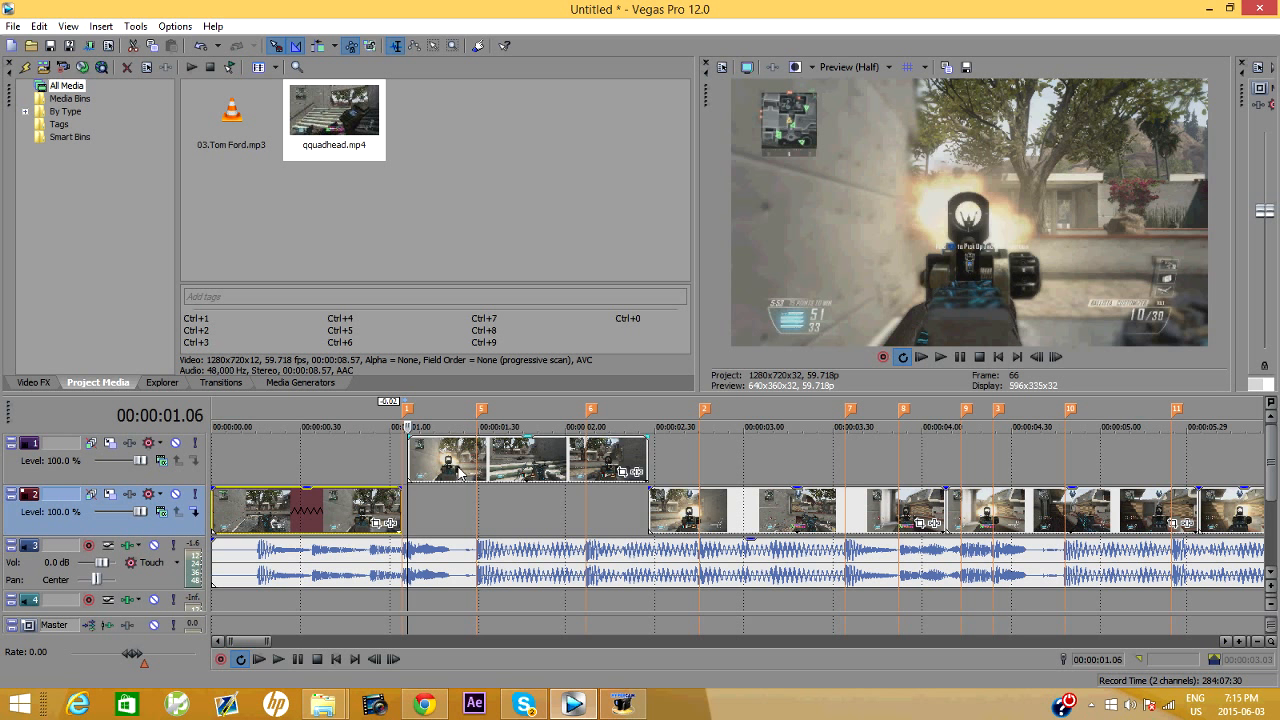
Move the second clip against the end of the first clip and time-stretch its end to beat marker 2.
left_click_drag(460, 473, 447, 475)
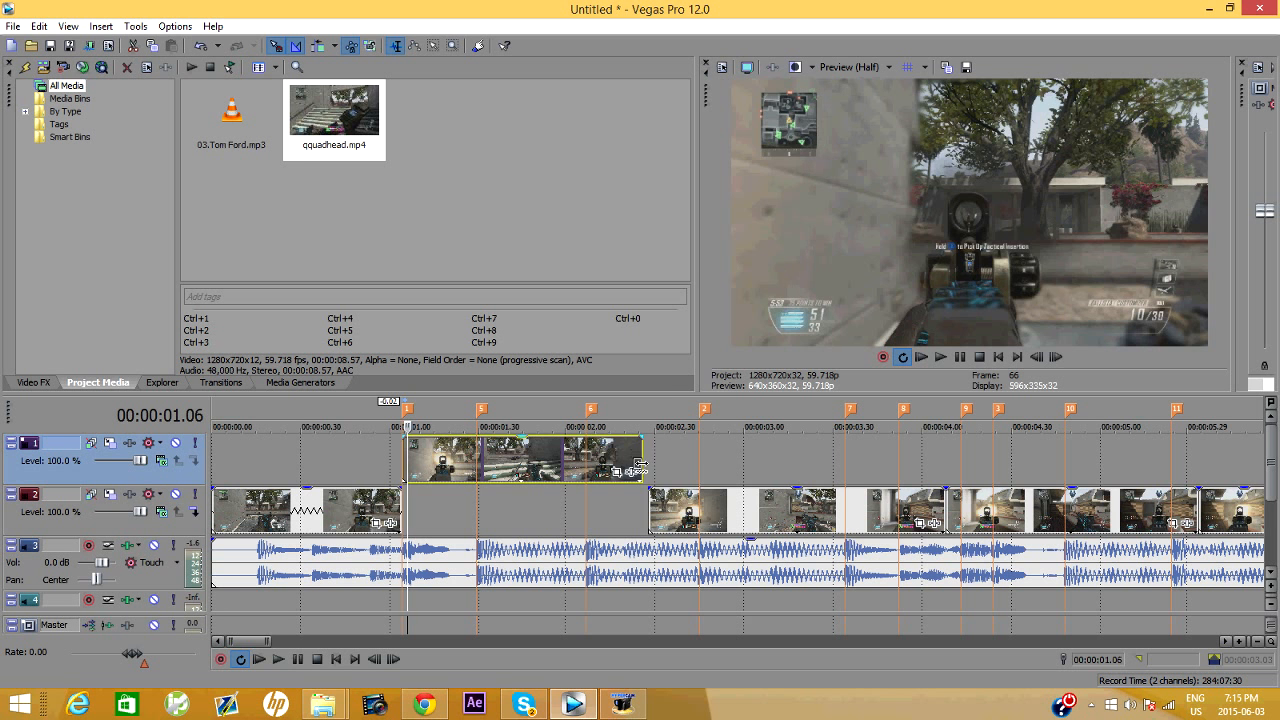
left_click_drag(638, 468, 693, 465)
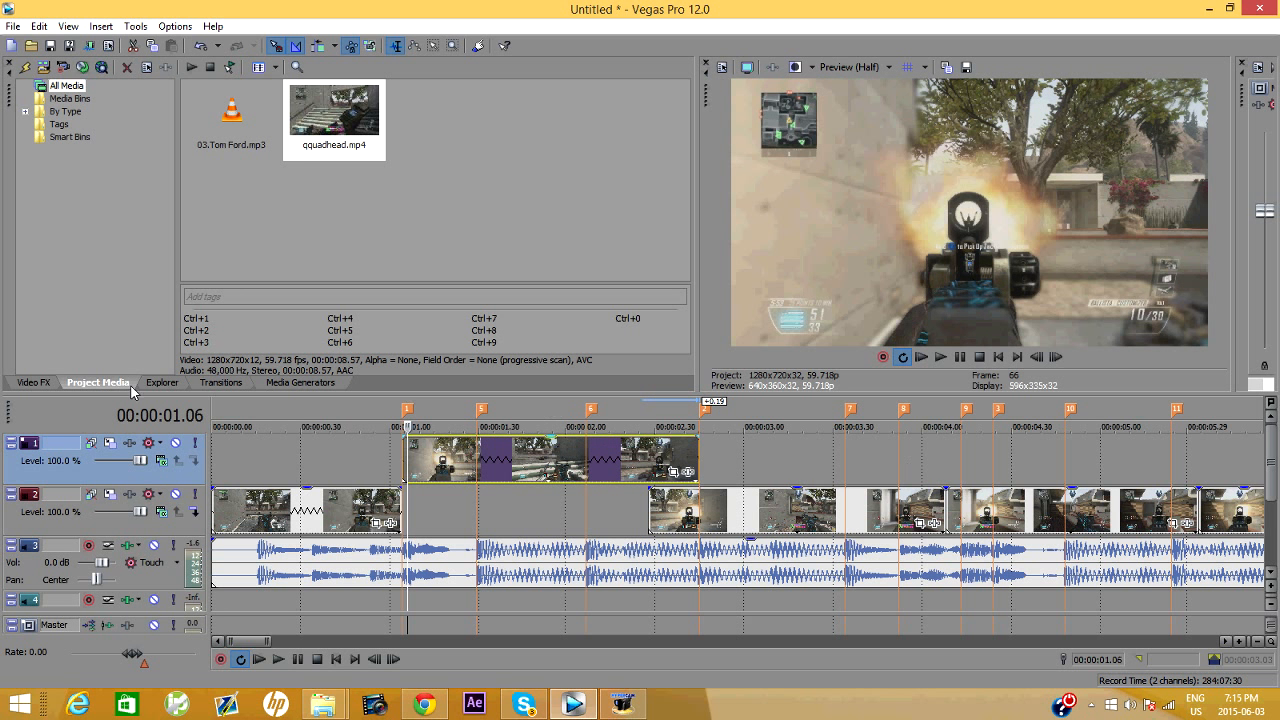
left_click(283, 468)
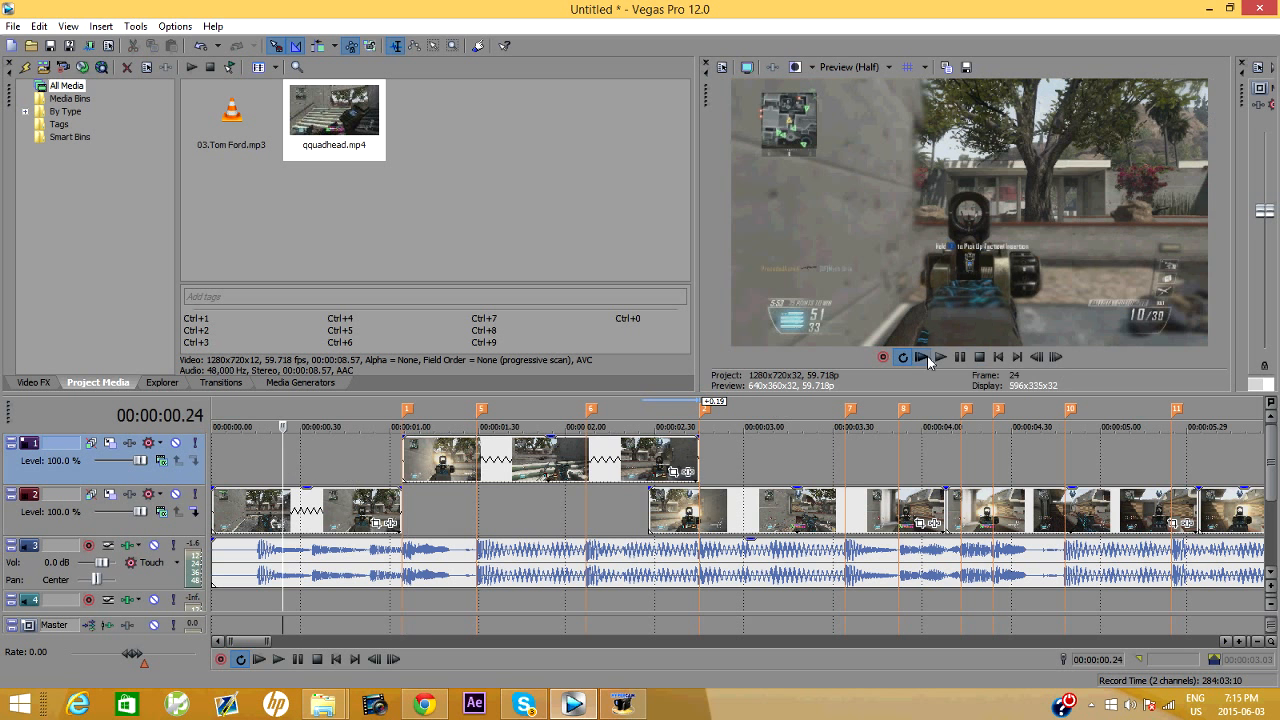
Move the third clip onto the upper video track starting at marker 2 and time-compress its end to marker 3.
left_click(745, 516)
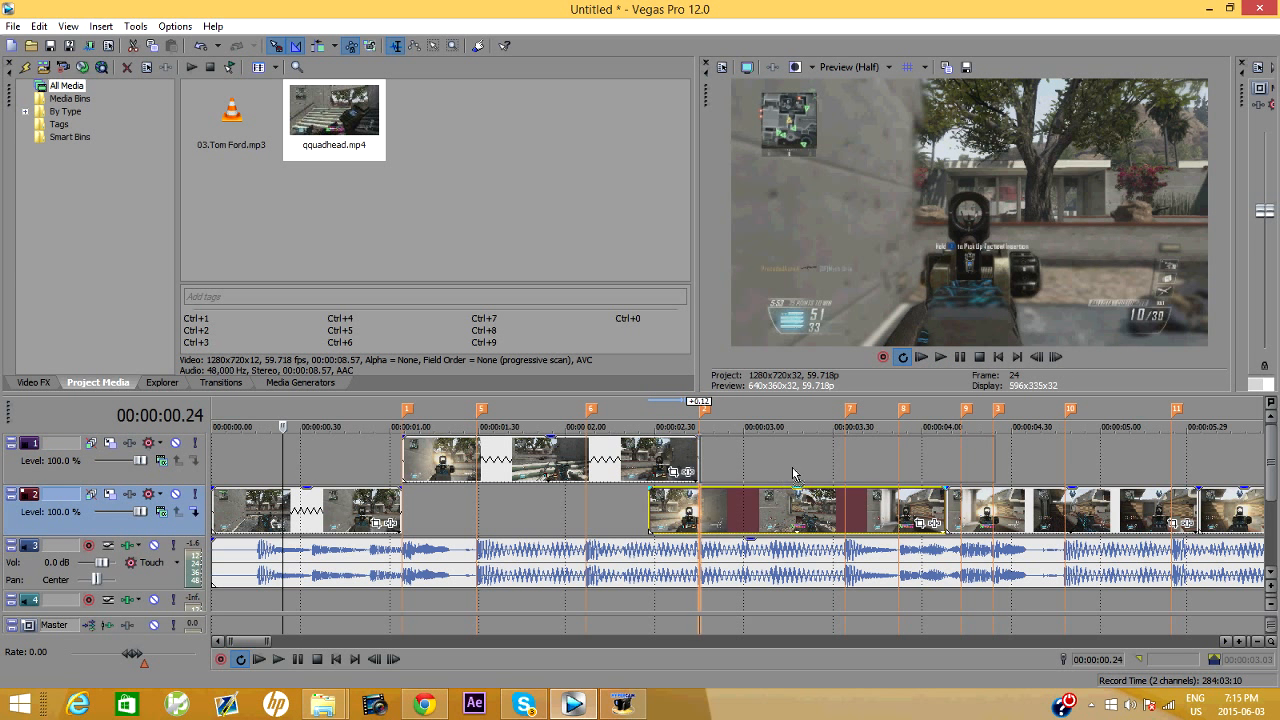
left_click_drag(795, 510, 795, 471)
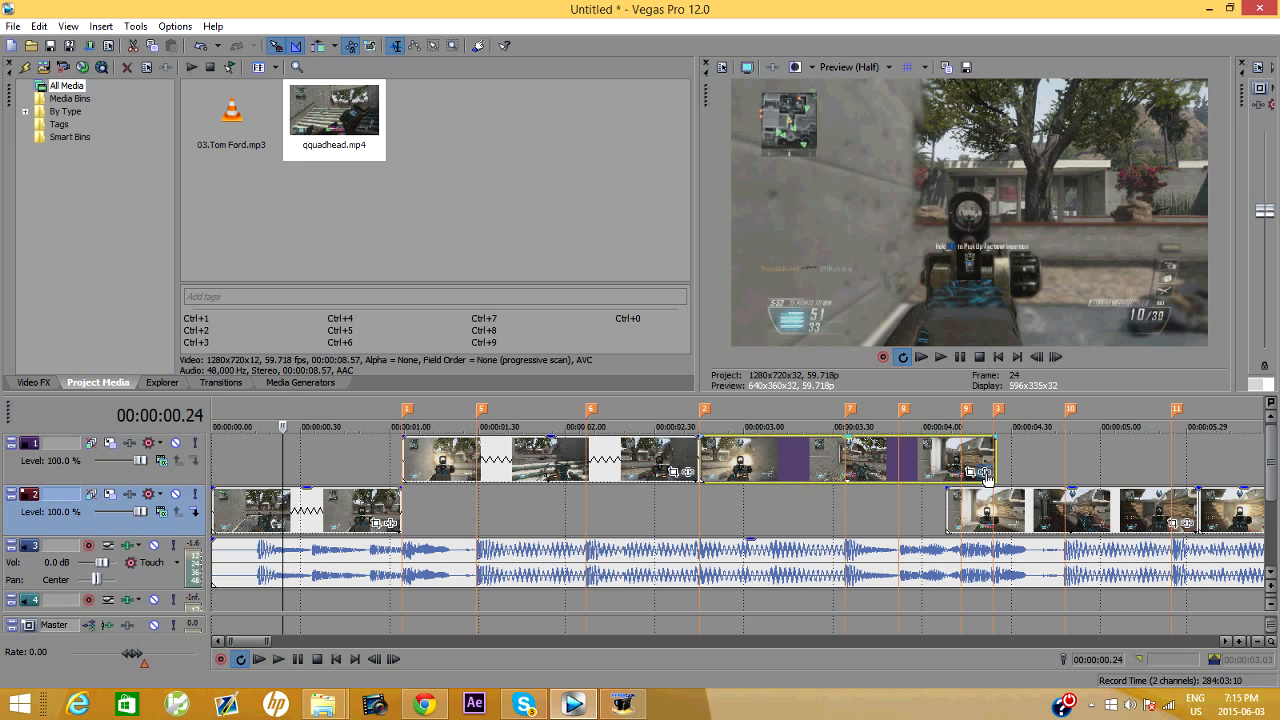
left_click_drag(993, 458, 989, 459)
Move the last two clips onto the upper video track in sequence and time-fit their ends to markers 4 and 14.
left_click(1225, 641)
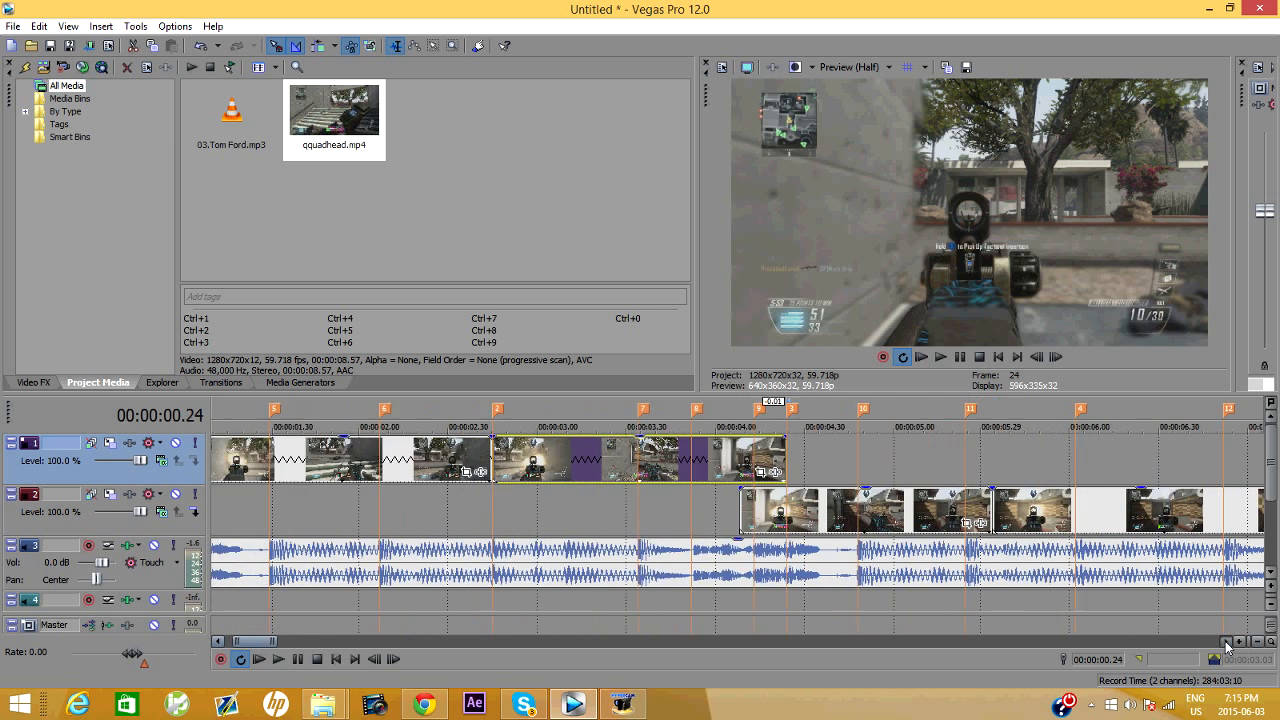
left_click_drag(755, 527, 925, 468)
mouse_move(934, 516)
left_mouse_down()
mouse_move(1017, 456)
mouse_move(1106, 482)
mouse_move(1153, 461)
mouse_move(1097, 470)
left_mouse_up()
scroll(1108, 484, "down", 1)
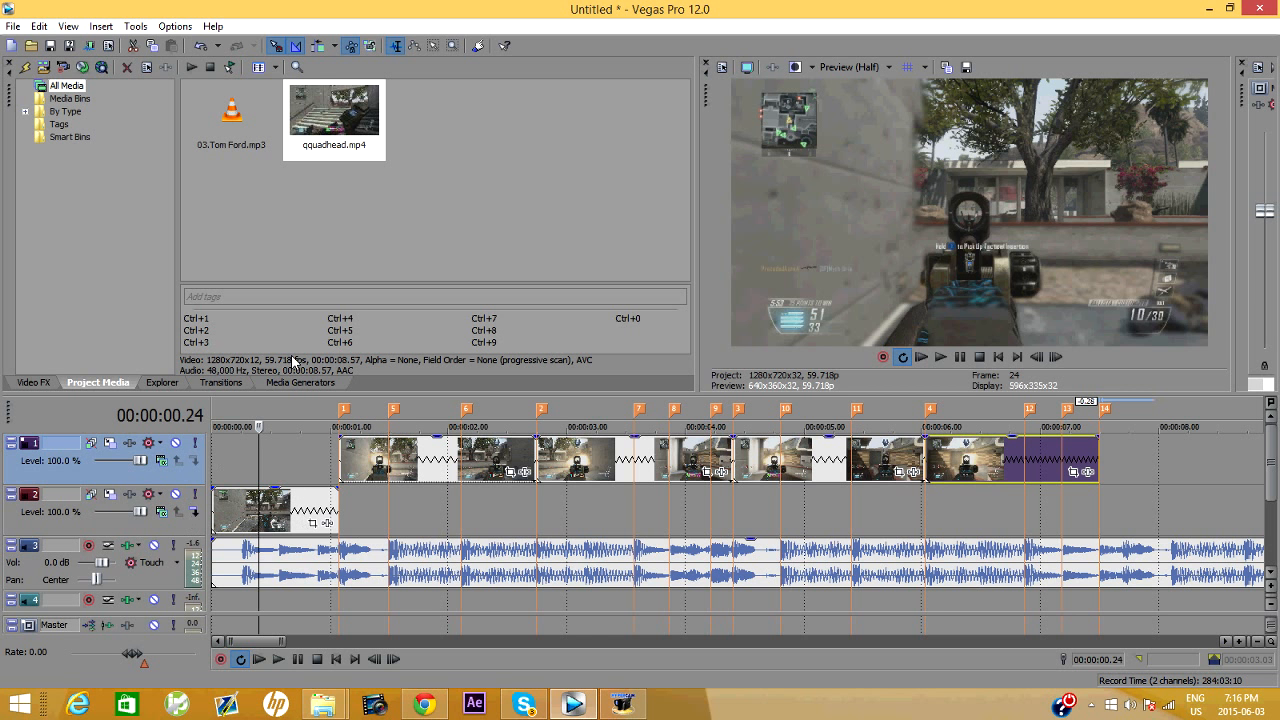
Step frame by frame through the first kill shot around marker 1, and play the synced clips on past the second kill shot.
left_click(340, 459)
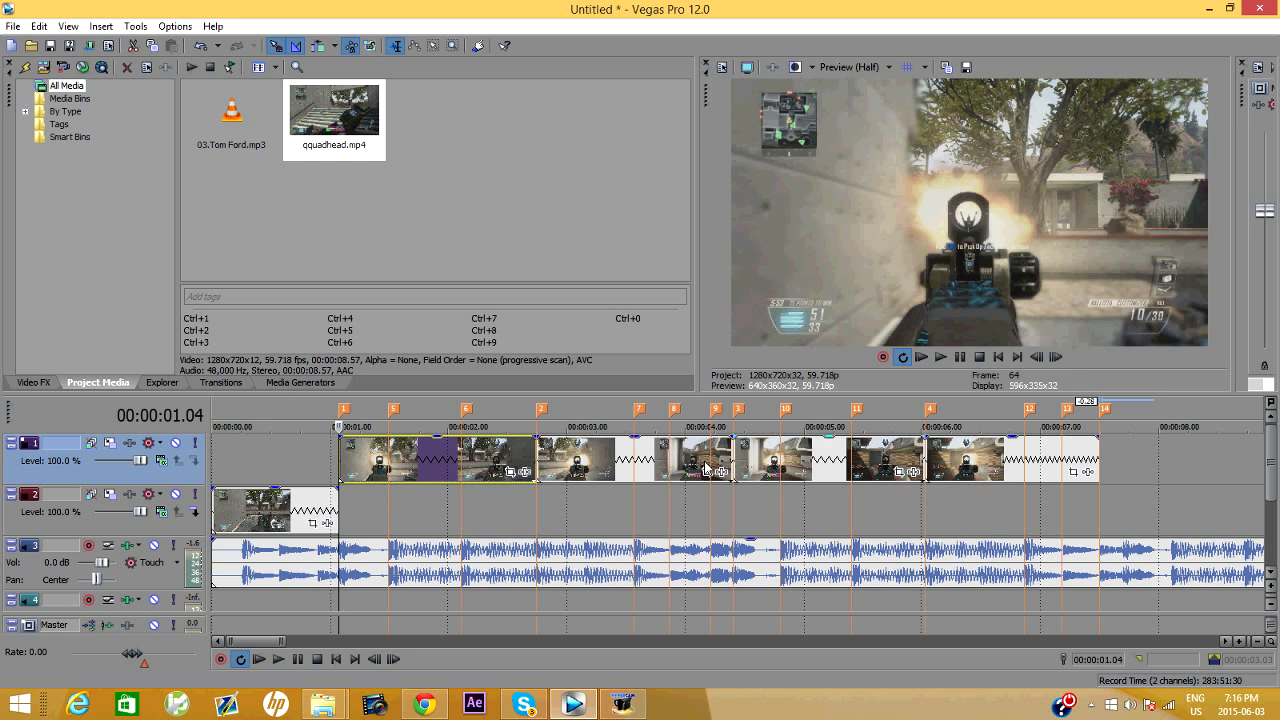
left_click(1055, 357)
left_click(1055, 357)
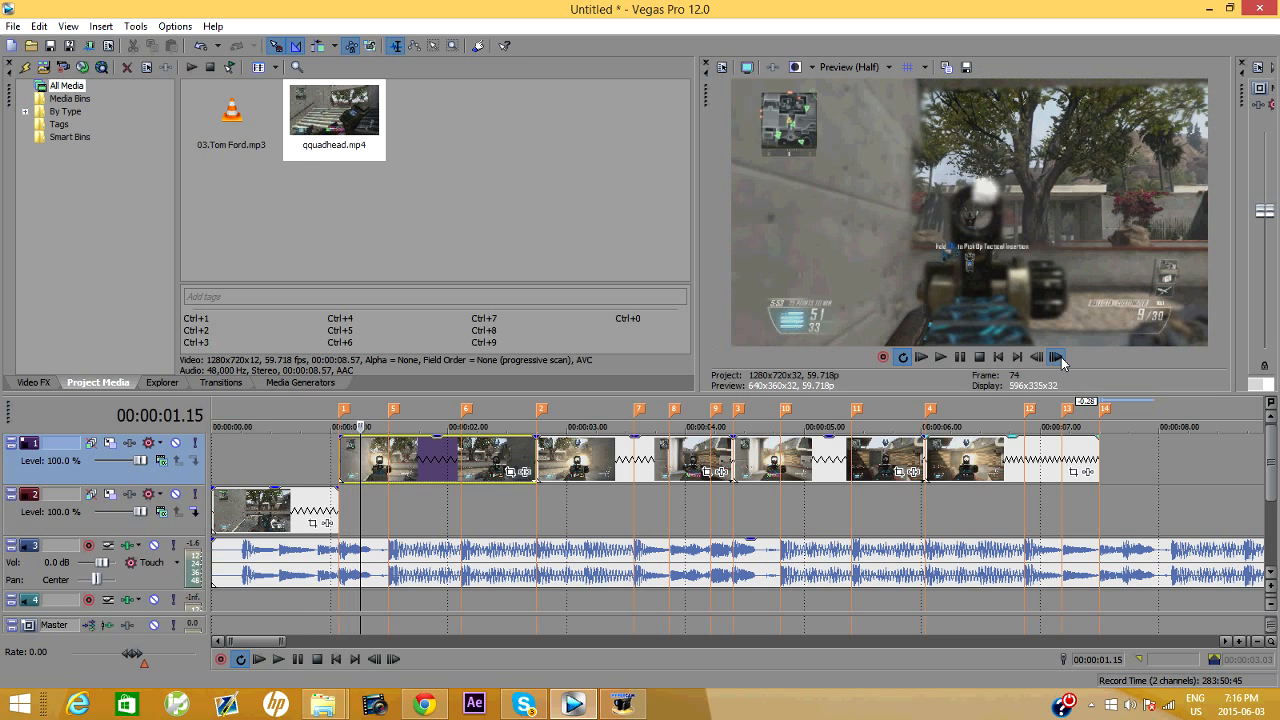
left_click(1037, 357)
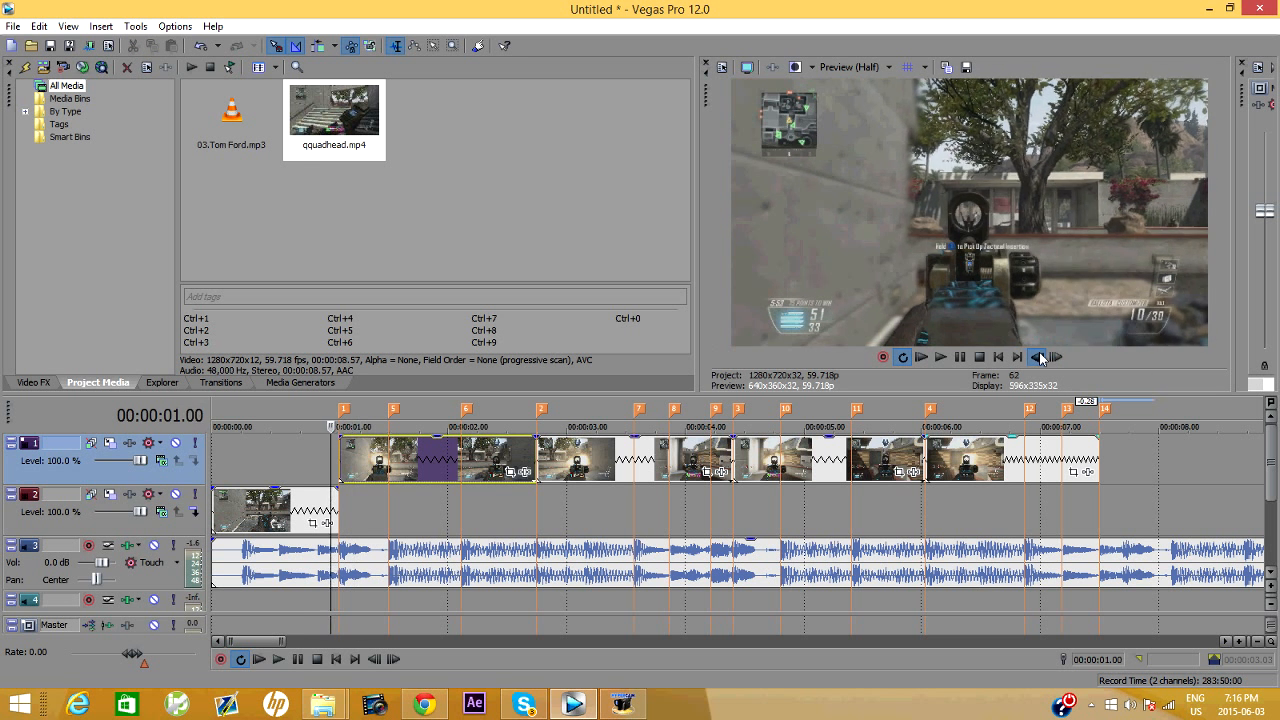
left_click(1056, 357)
left_click(1056, 357)
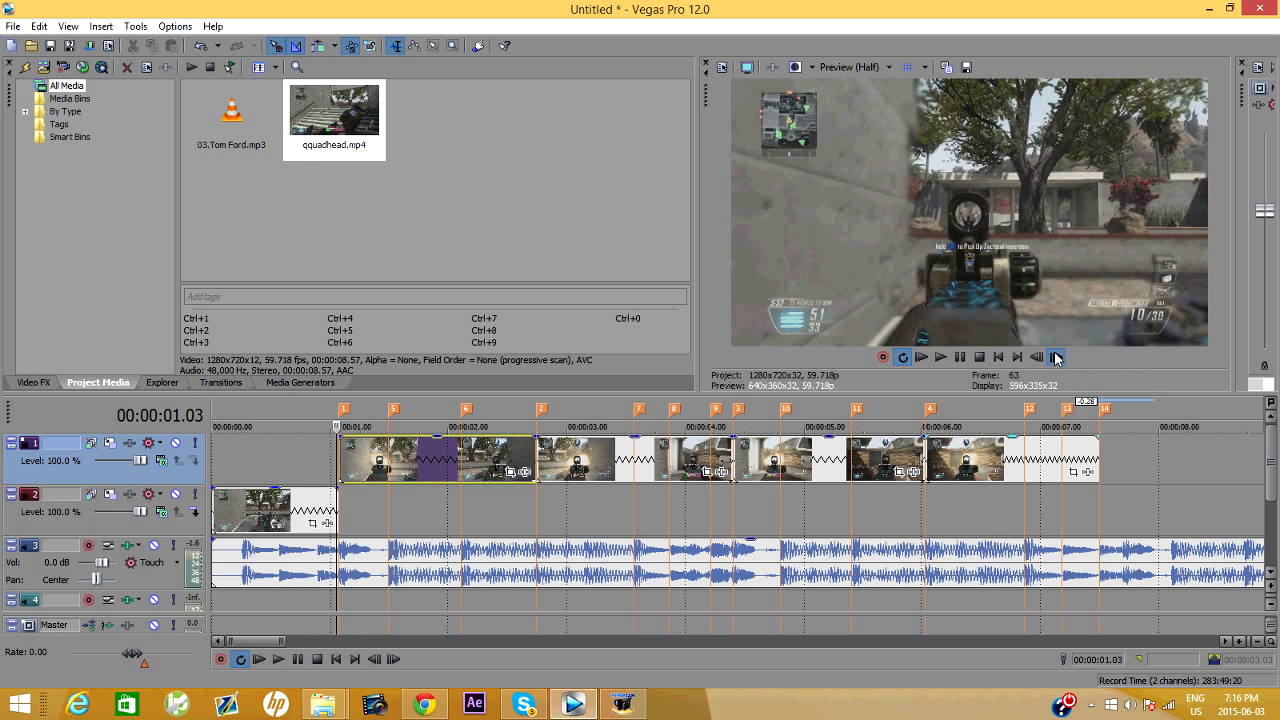
left_click(1056, 357)
left_click(1056, 357)
left_click(1056, 357)
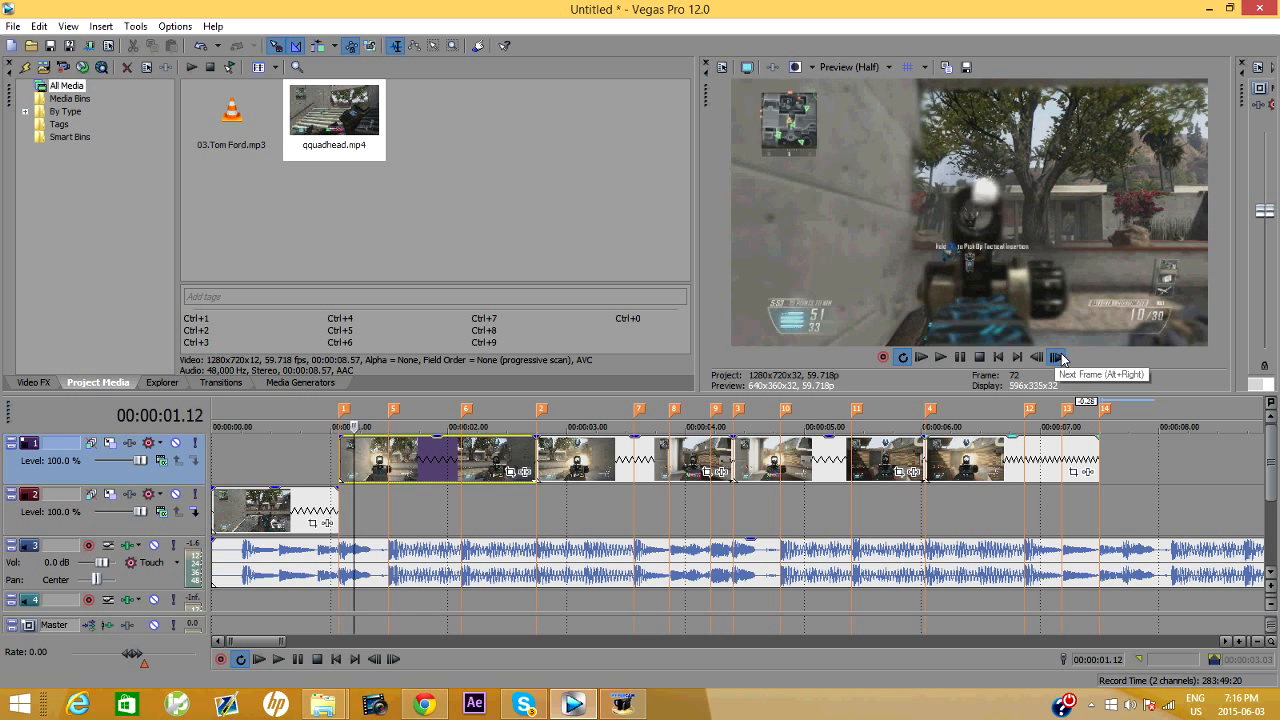
left_click(1056, 357)
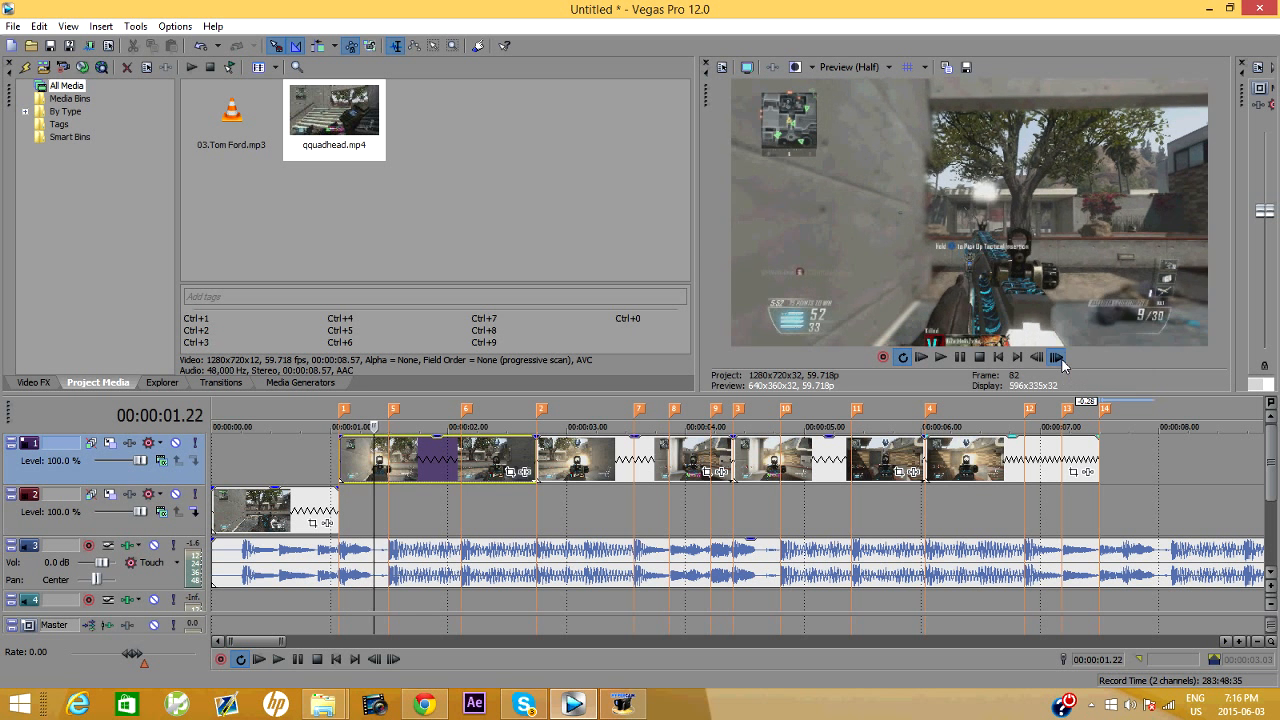
left_click(1056, 357)
left_click(1056, 357)
left_click(1038, 357)
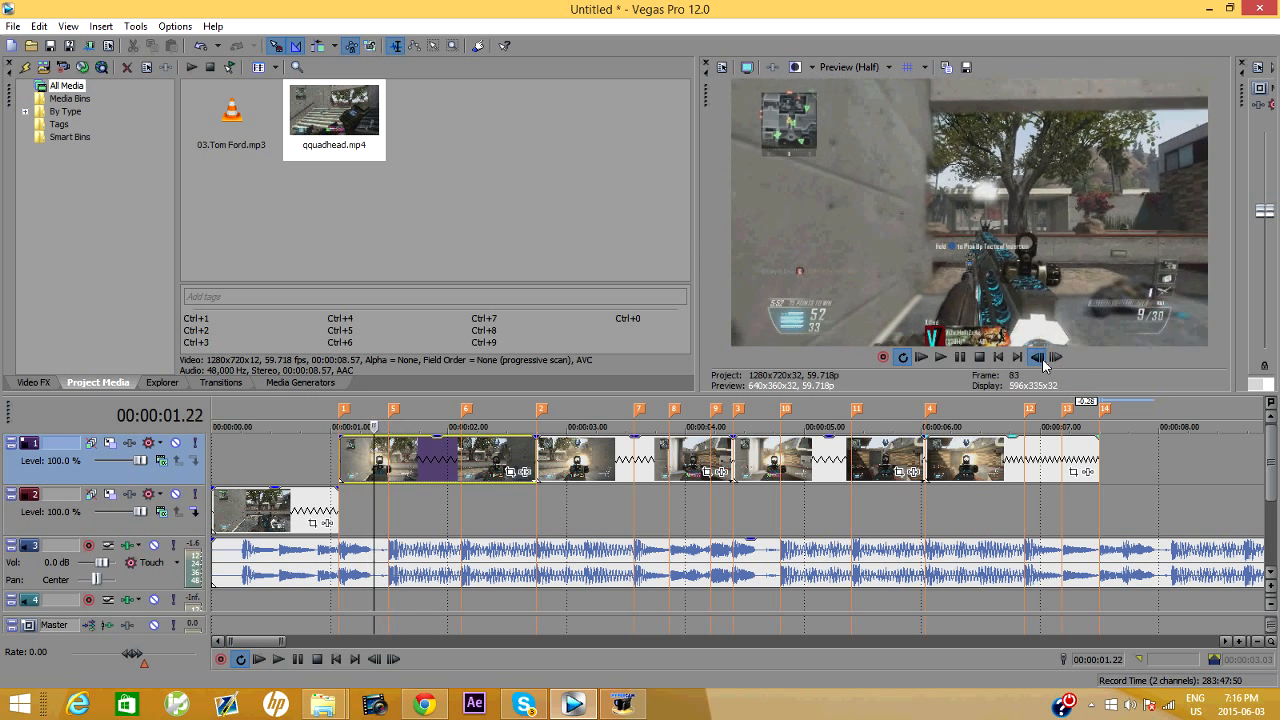
left_click(1050, 361)
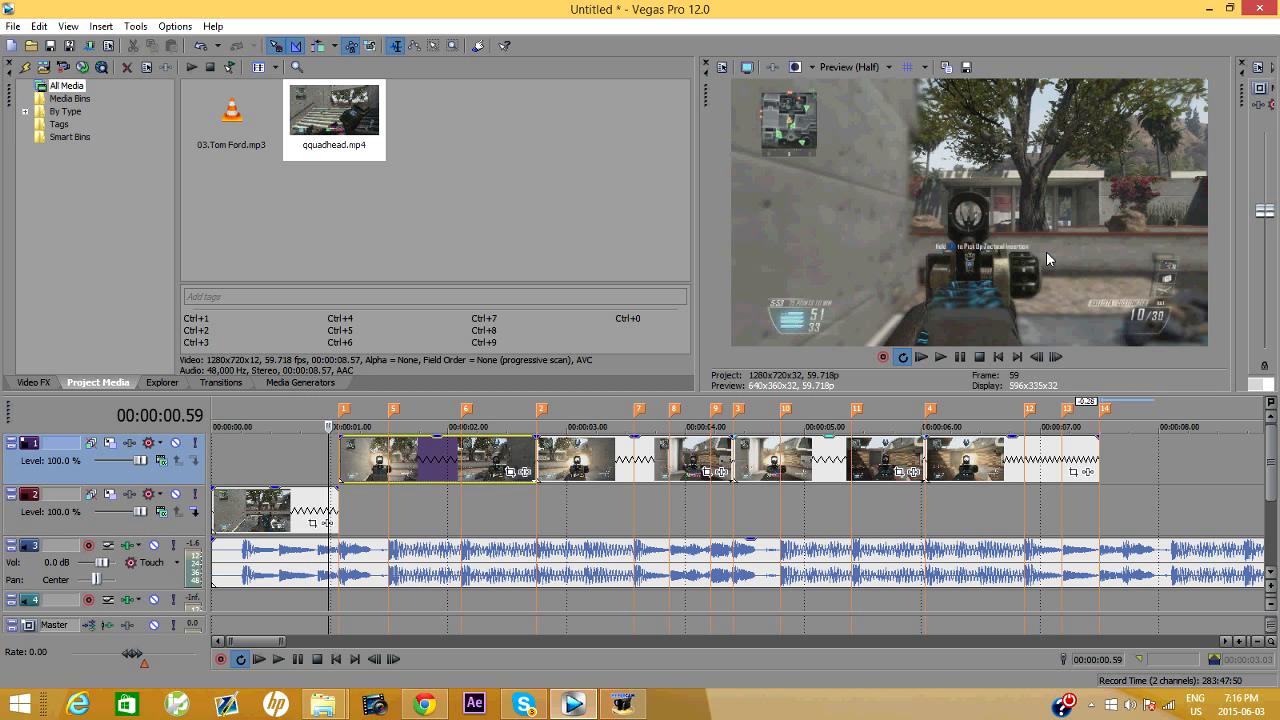
left_click(921, 358)
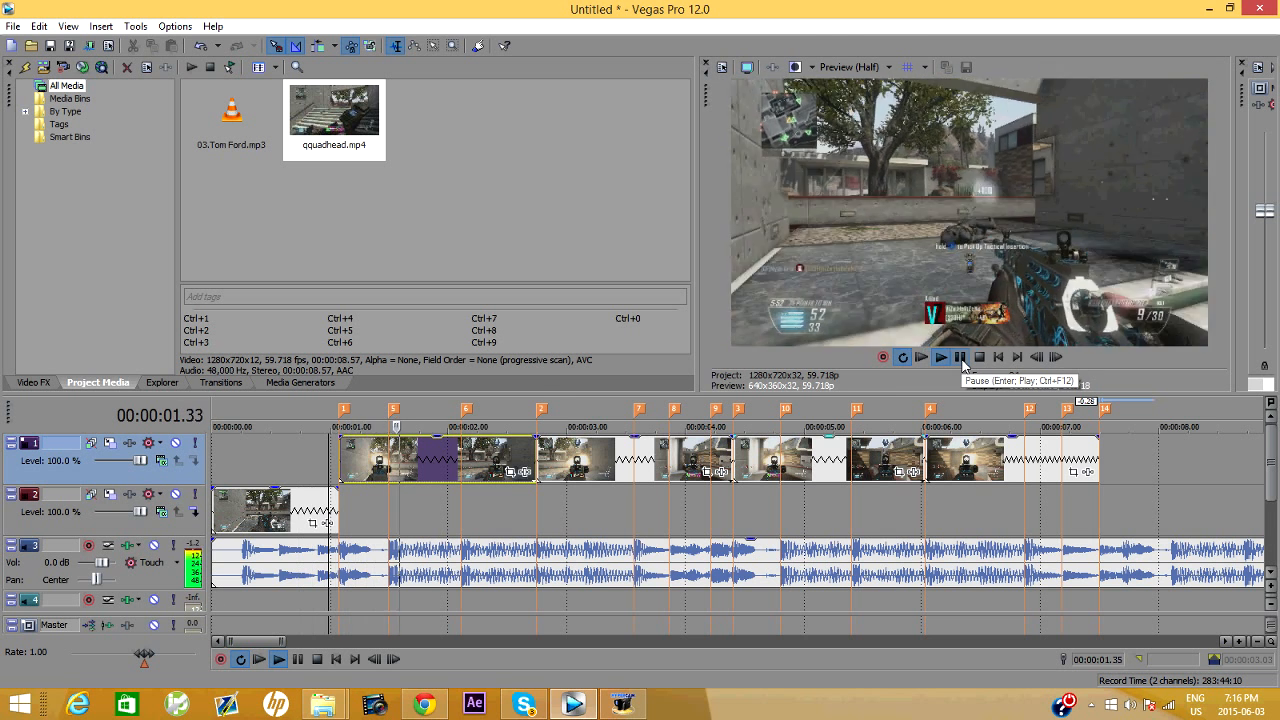
left_click(960, 360)
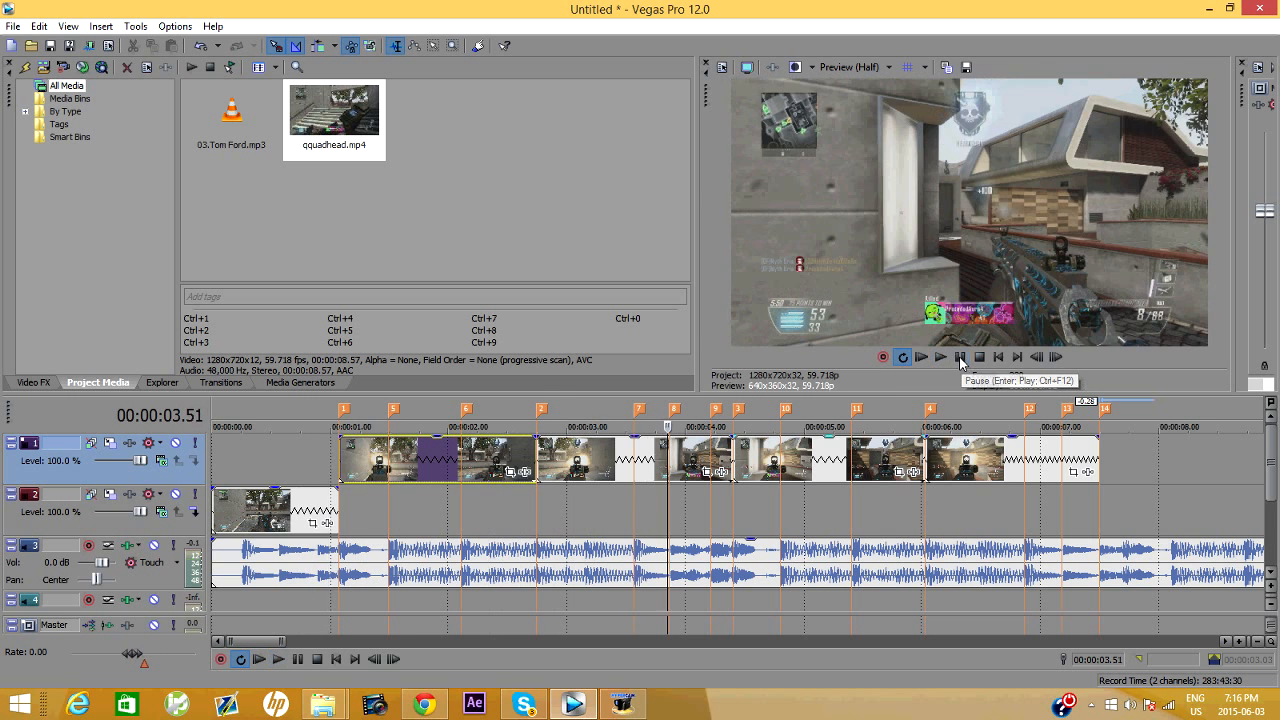
Set the loop region from the project start to the end of the last video clip at 00:00:07.30.
scroll(427, 457, "down", 4)
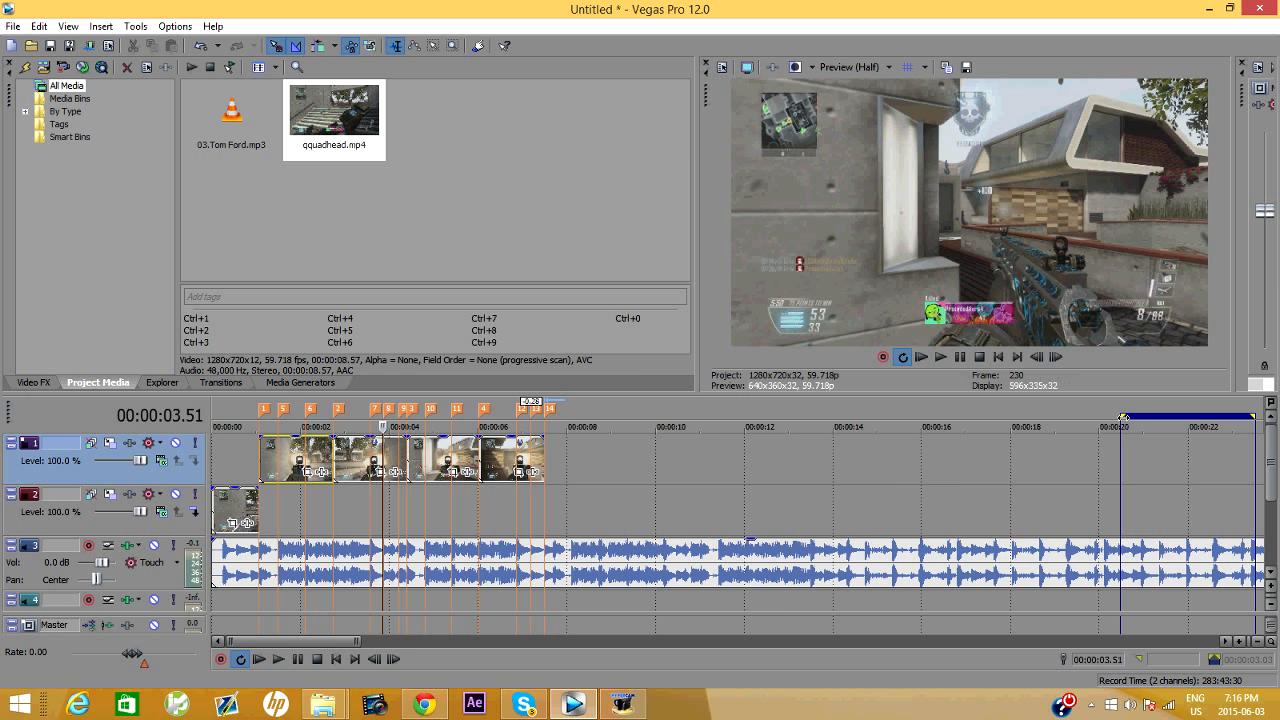
left_click_drag(1122, 417, 5, 396)
scroll(790, 437, "down", 2)
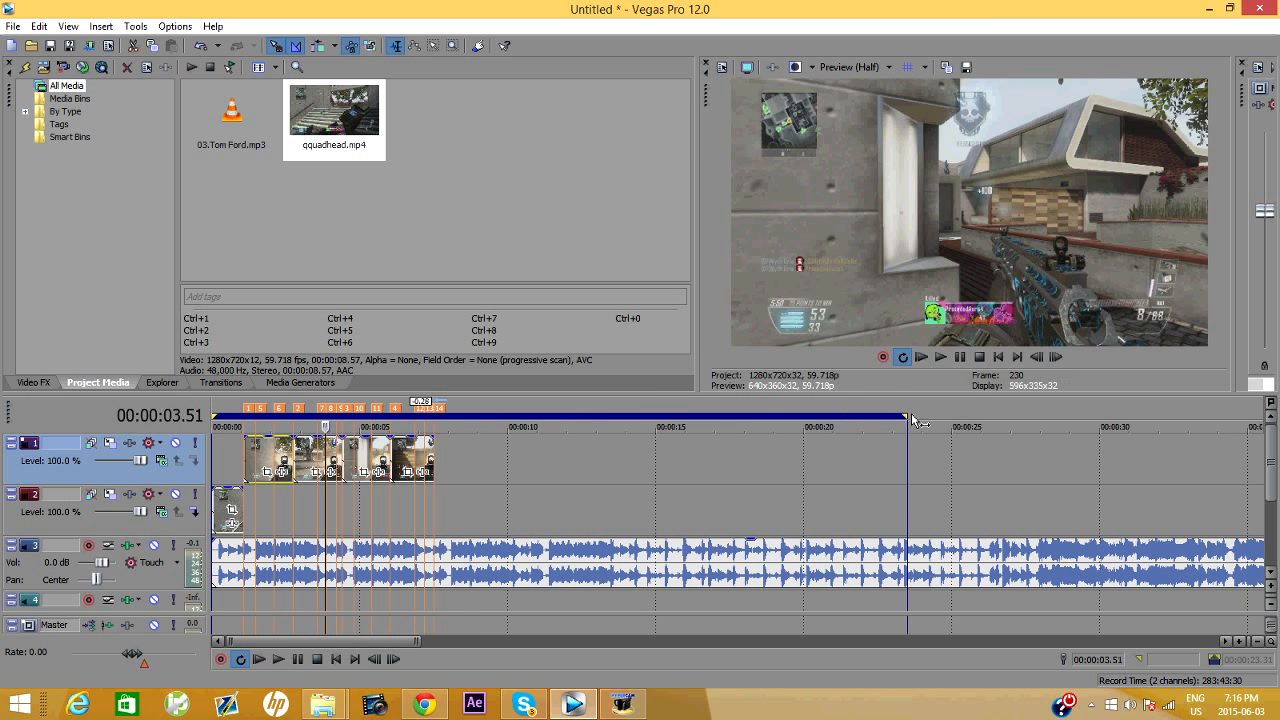
left_click_drag(906, 416, 433, 415)
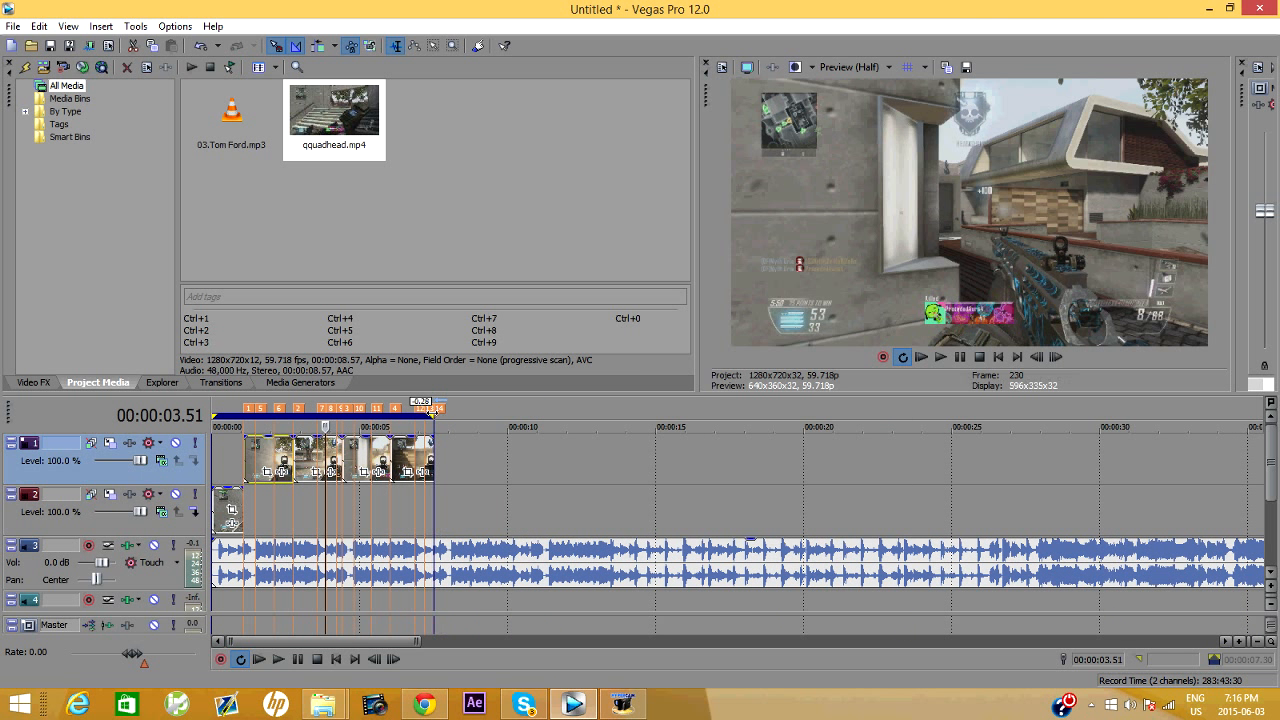
Play the loop region from the start to check the kill shots against the music.
key("space")
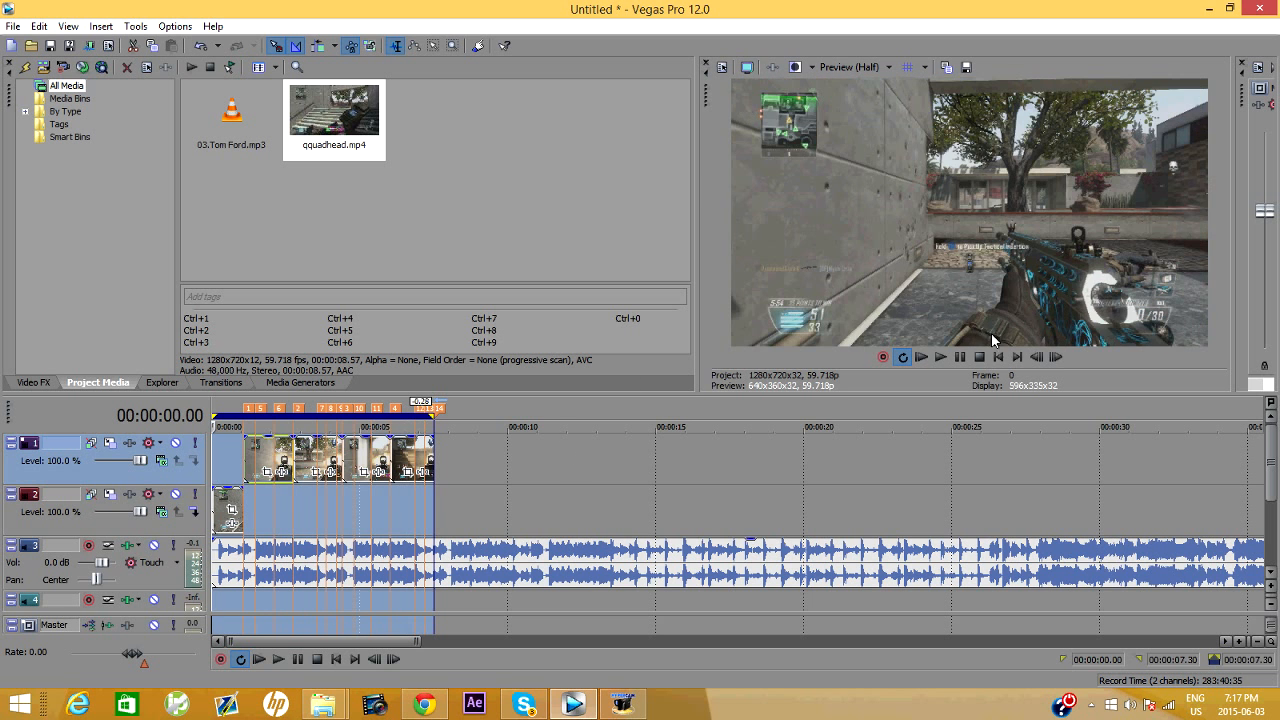
left_click(941, 359)
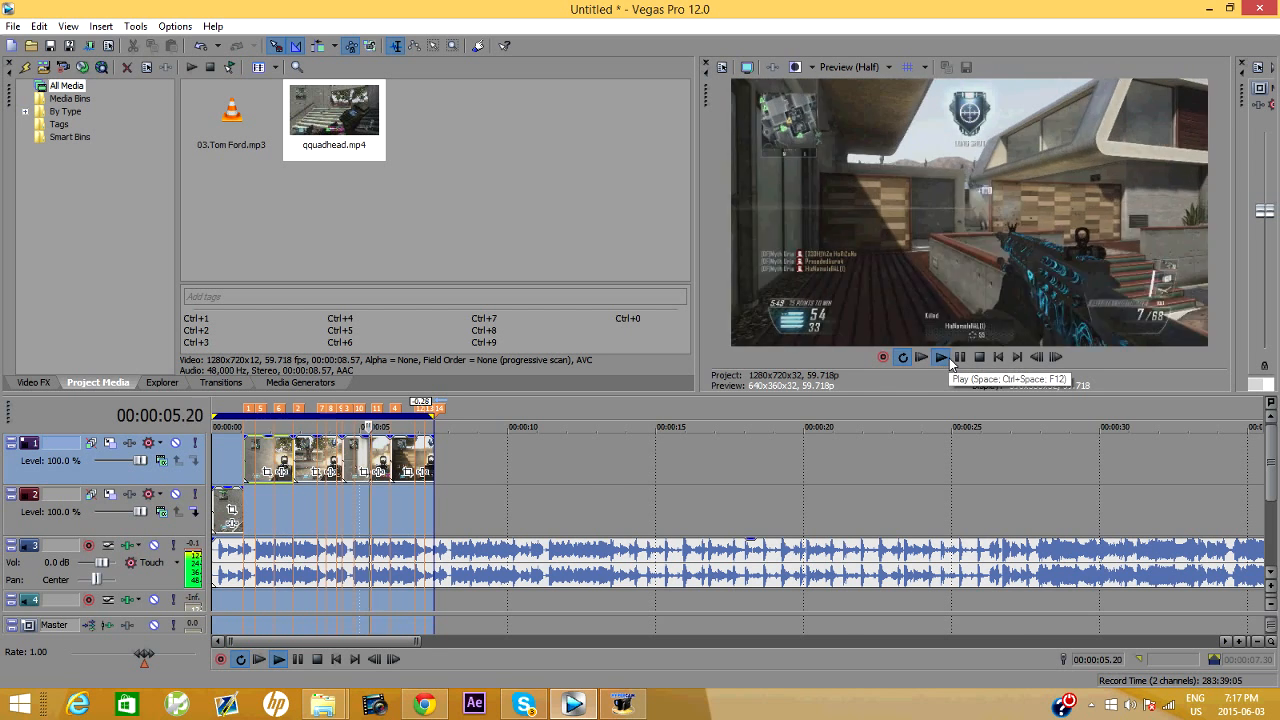
left_click(787, 453)
Split the clip between markers 1 and 2 on the upper video track at beat markers 5 and 6.
scroll(580, 543, "up", 5)
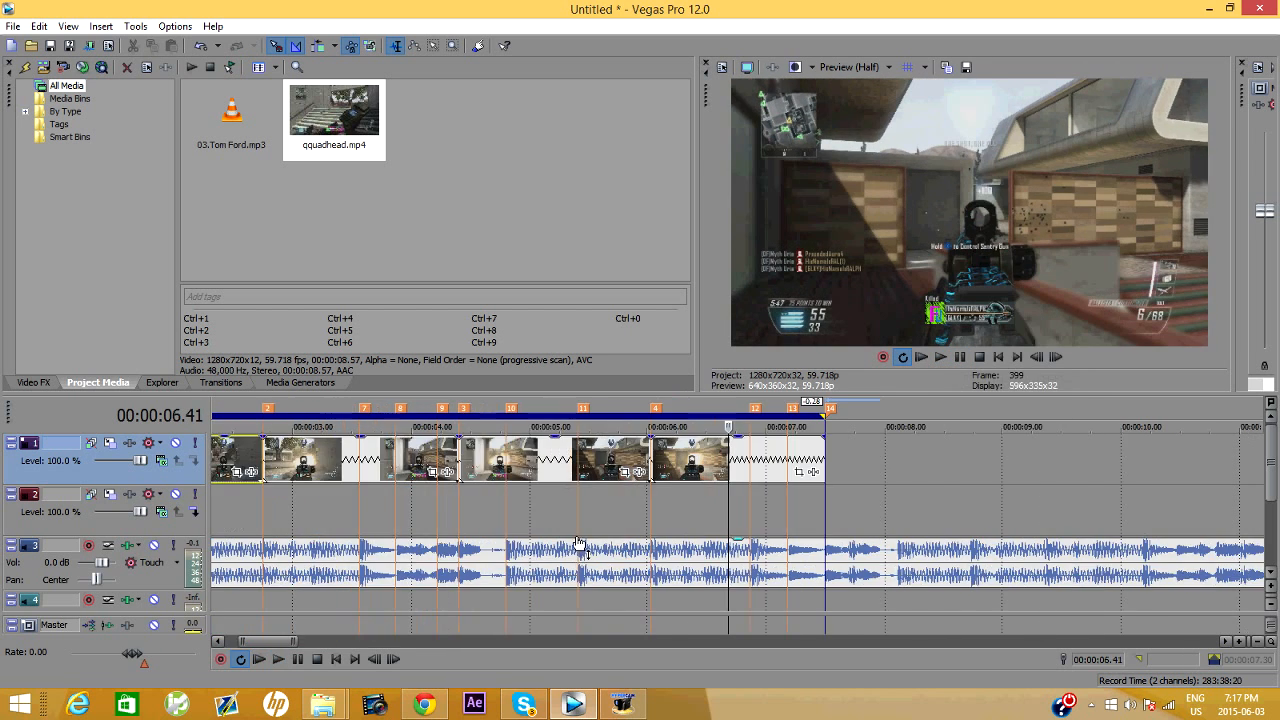
scroll(503, 543, "down", 1)
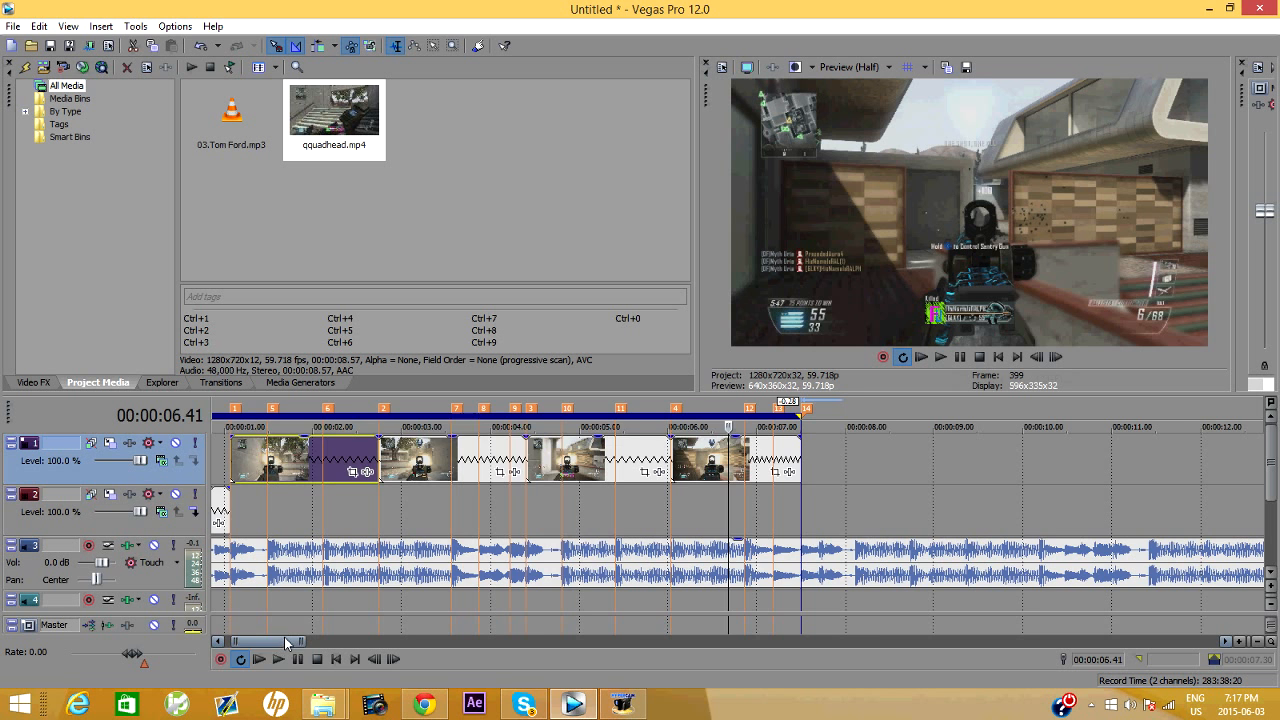
left_click_drag(287, 641, 281, 641)
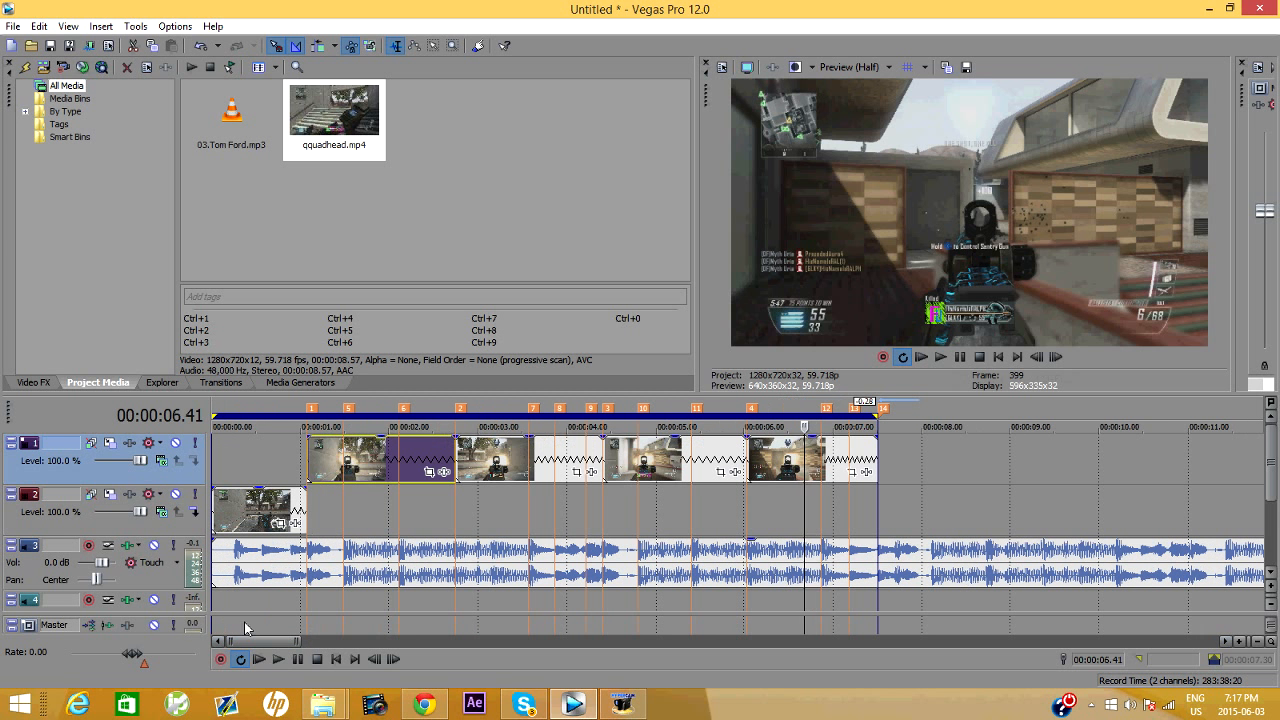
left_click(345, 476)
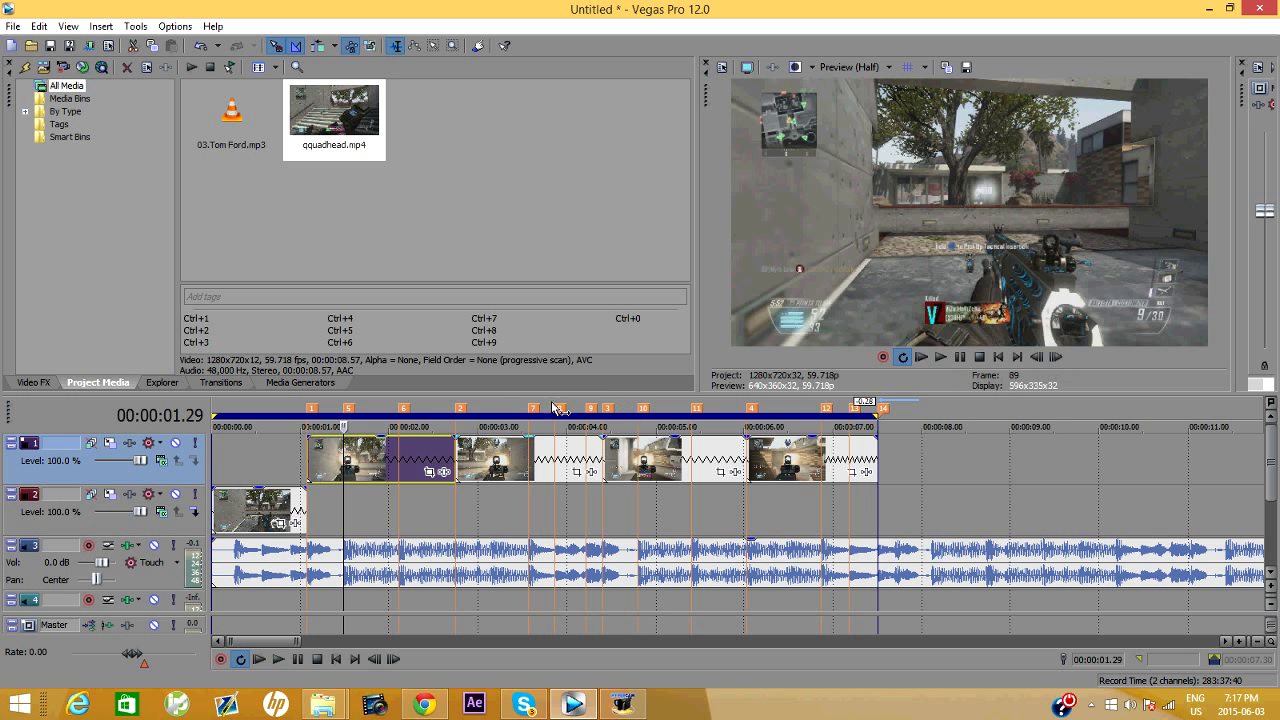
key("s")
left_click(399, 470)
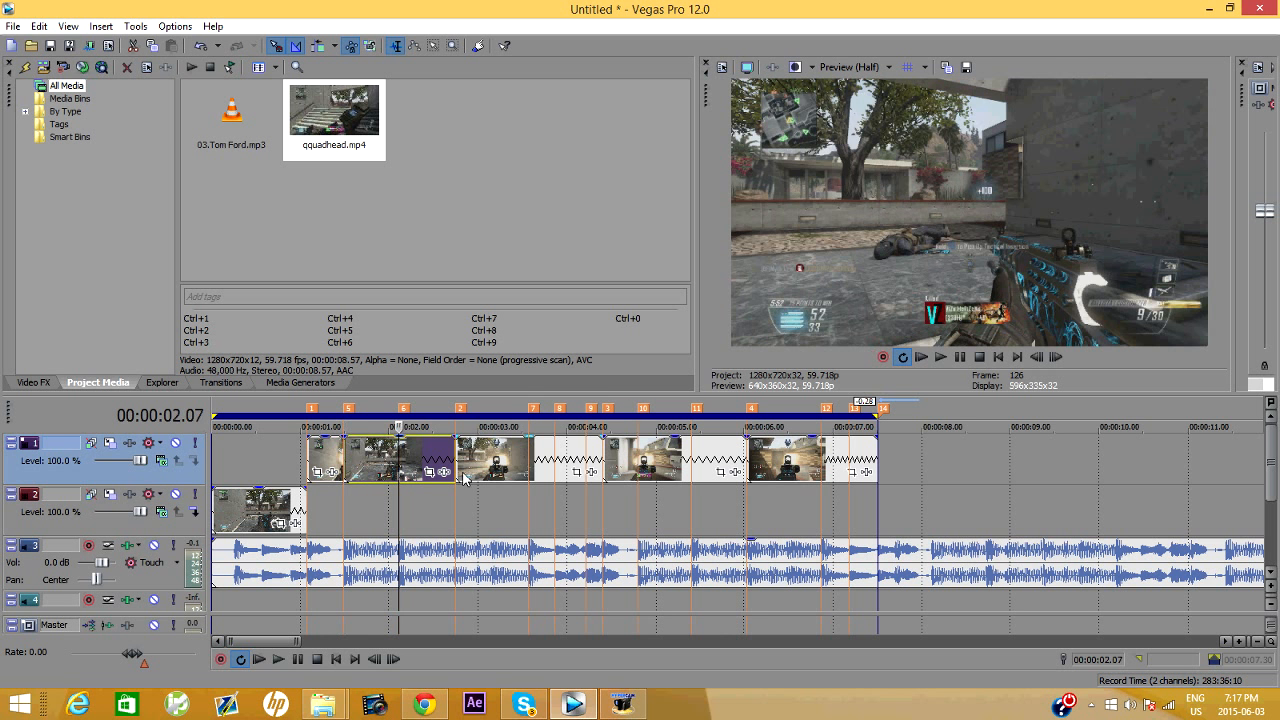
key("s")
Split the clip between markers 2 and 3 at beat markers 7, 8 and 9.
left_click(530, 468)
key("s")
left_click(555, 468)
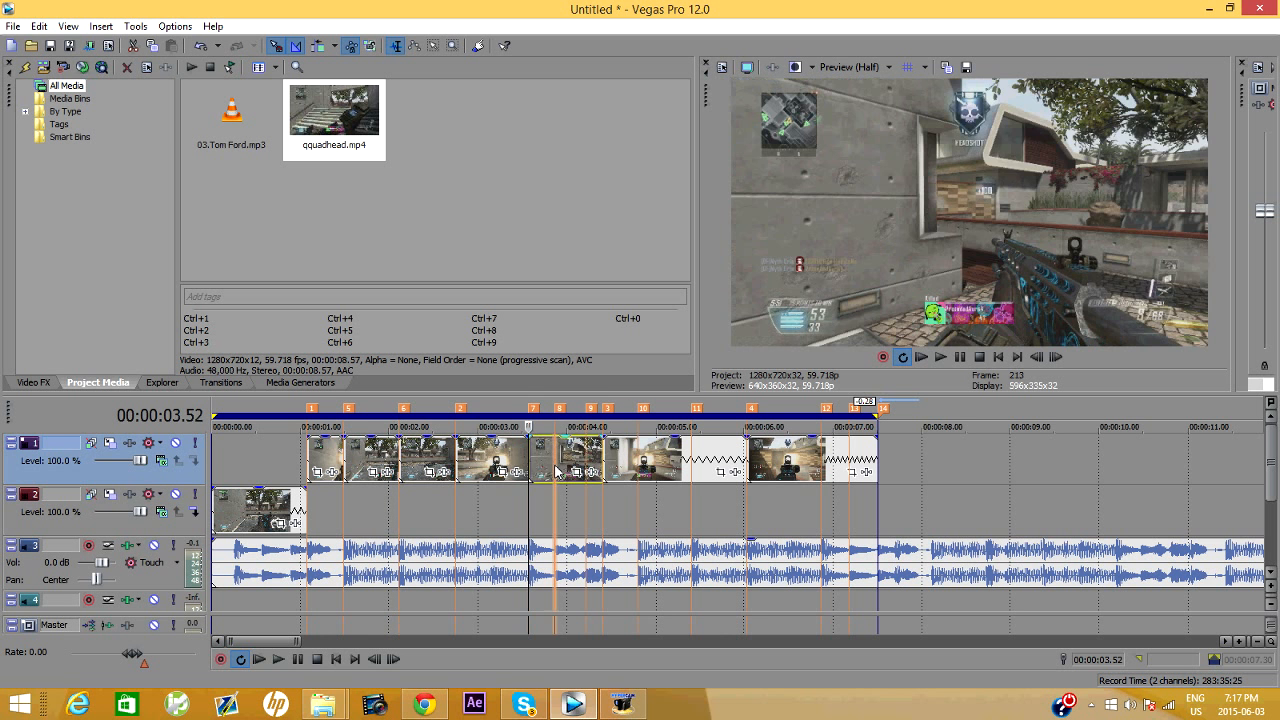
key("s")
left_click(586, 470)
key("s")
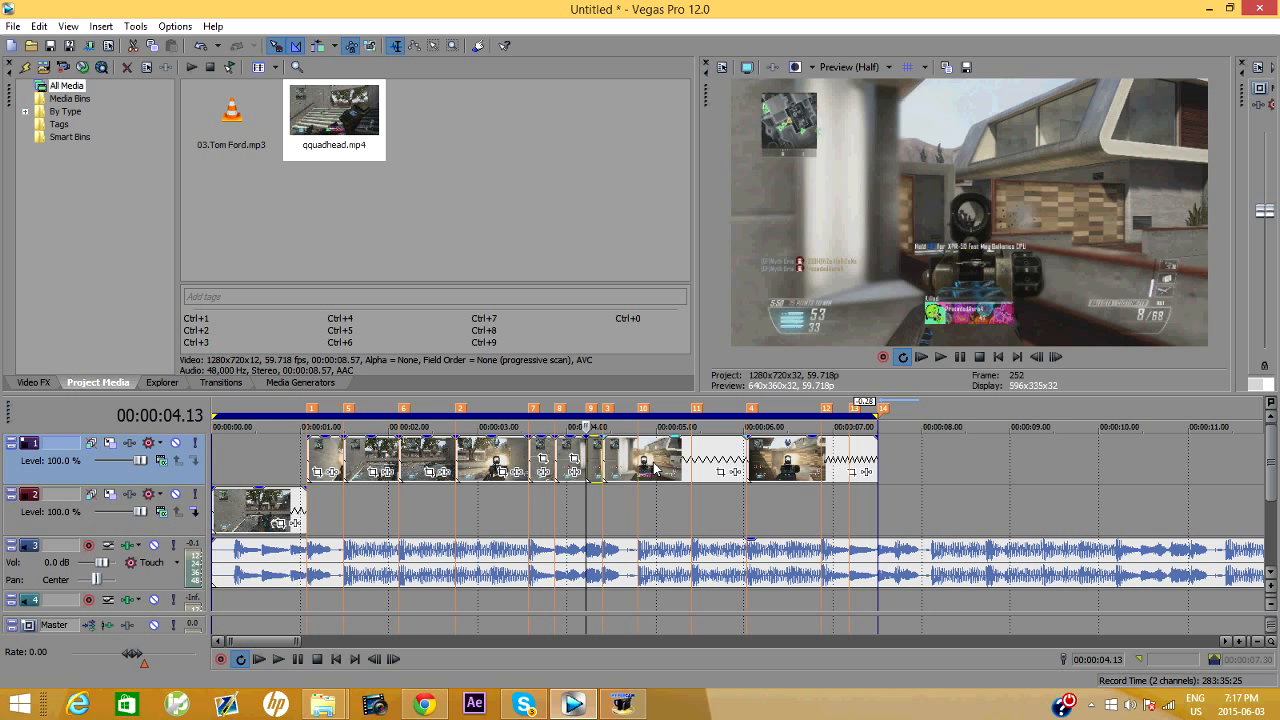
Split the clip between markers 3 and 4 at beat markers 10 and 11.
left_click(641, 460)
key("s")
left_click(691, 468)
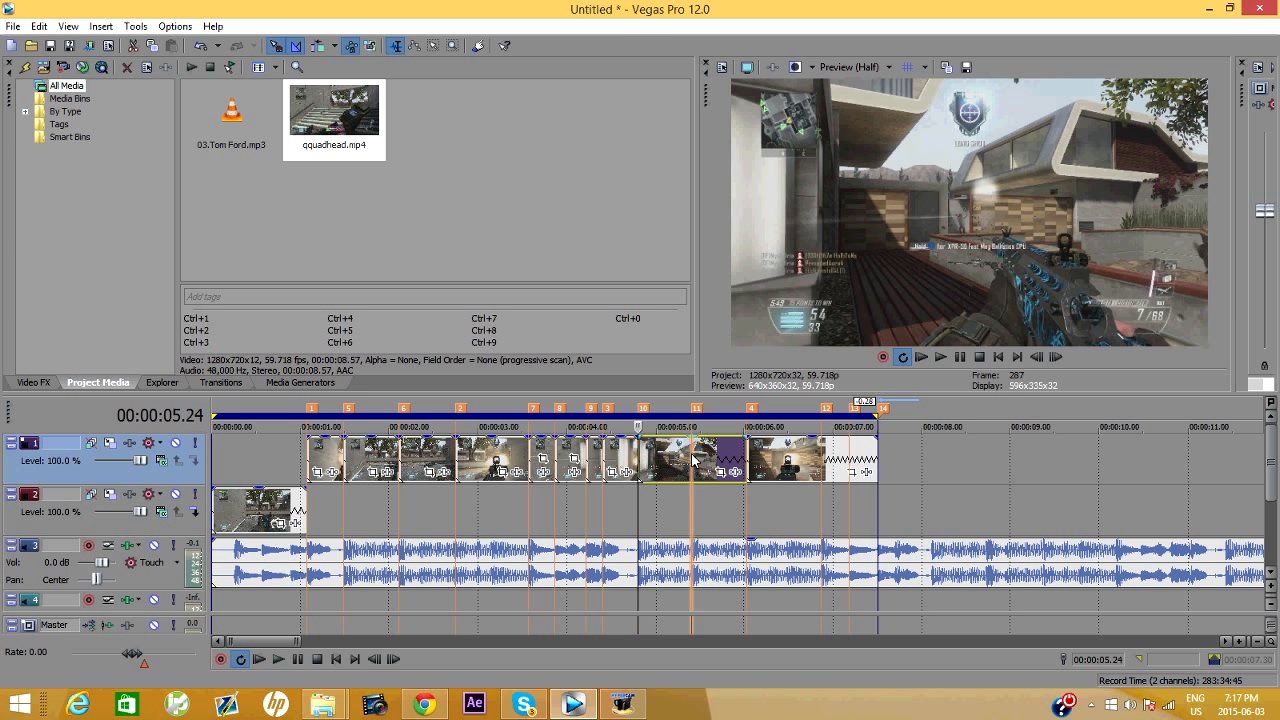
key("s")
key("s")
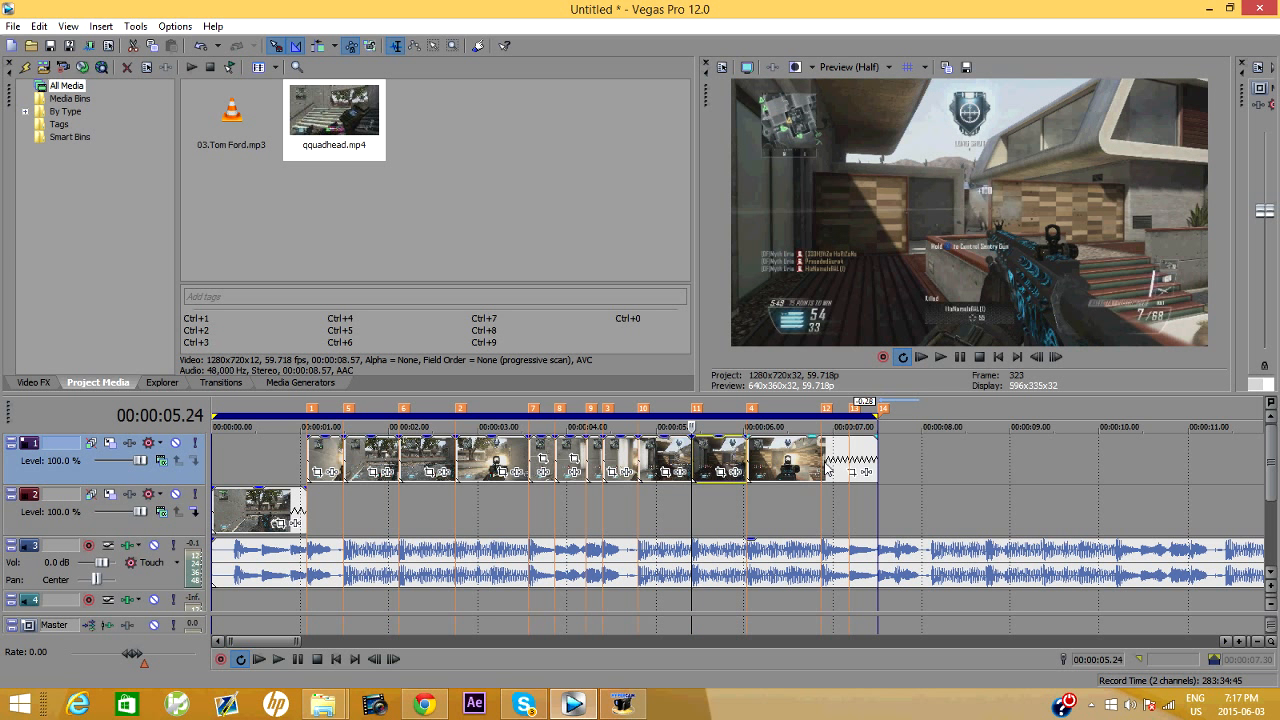
Split the clip following marker 4 on the upper video track at beat markers 12 and 13.
left_click(820, 466)
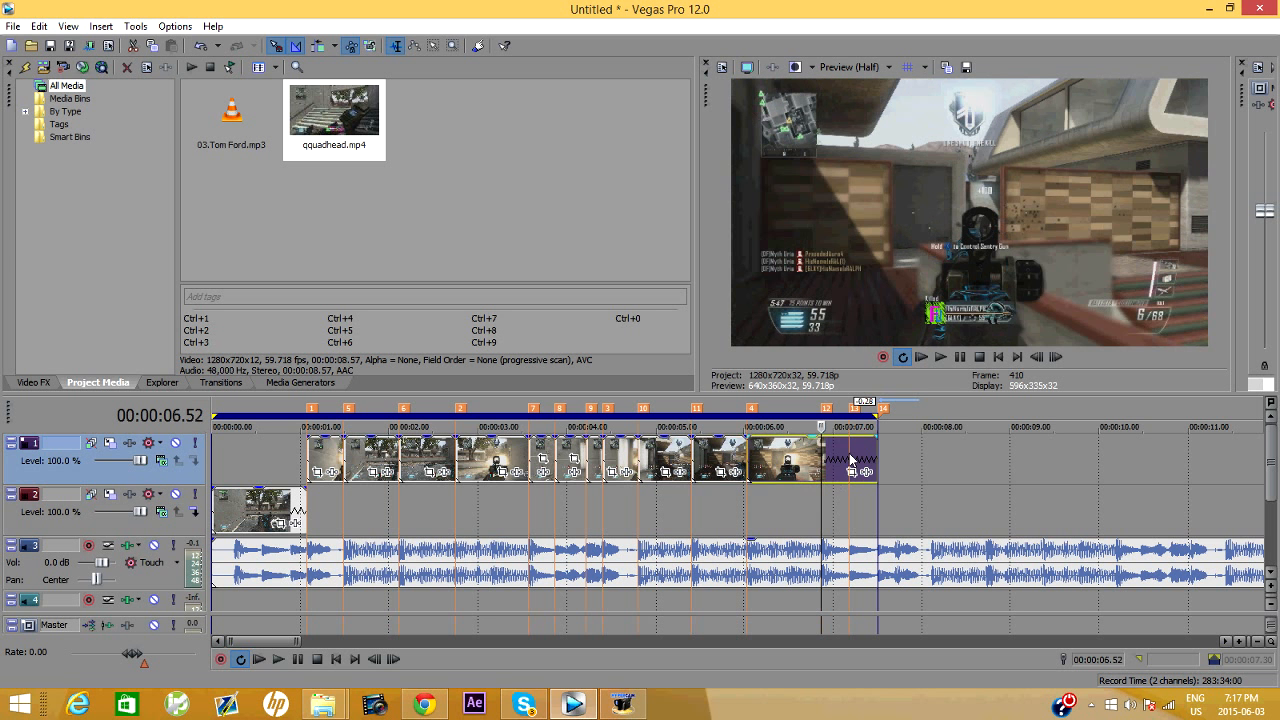
left_click(850, 462)
key("s")
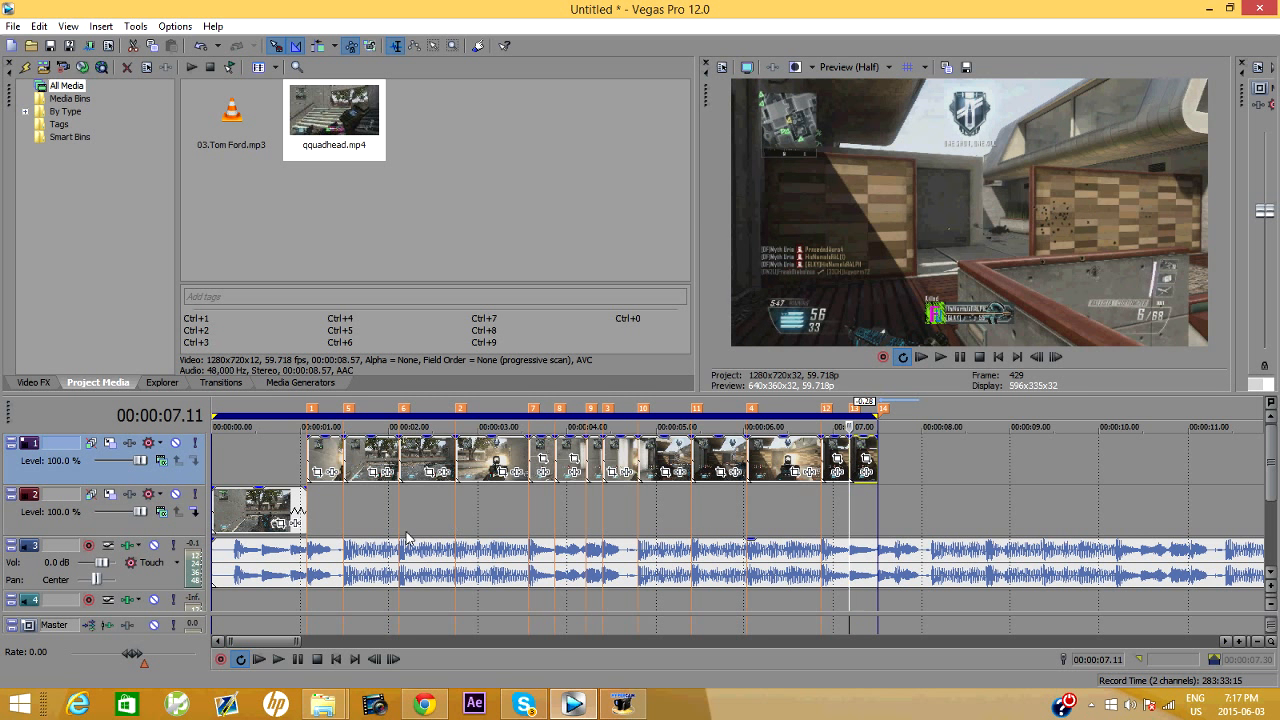
Insert a velocity envelope on the opening clip before marker 1 on the lower video track.
left_click(248, 515)
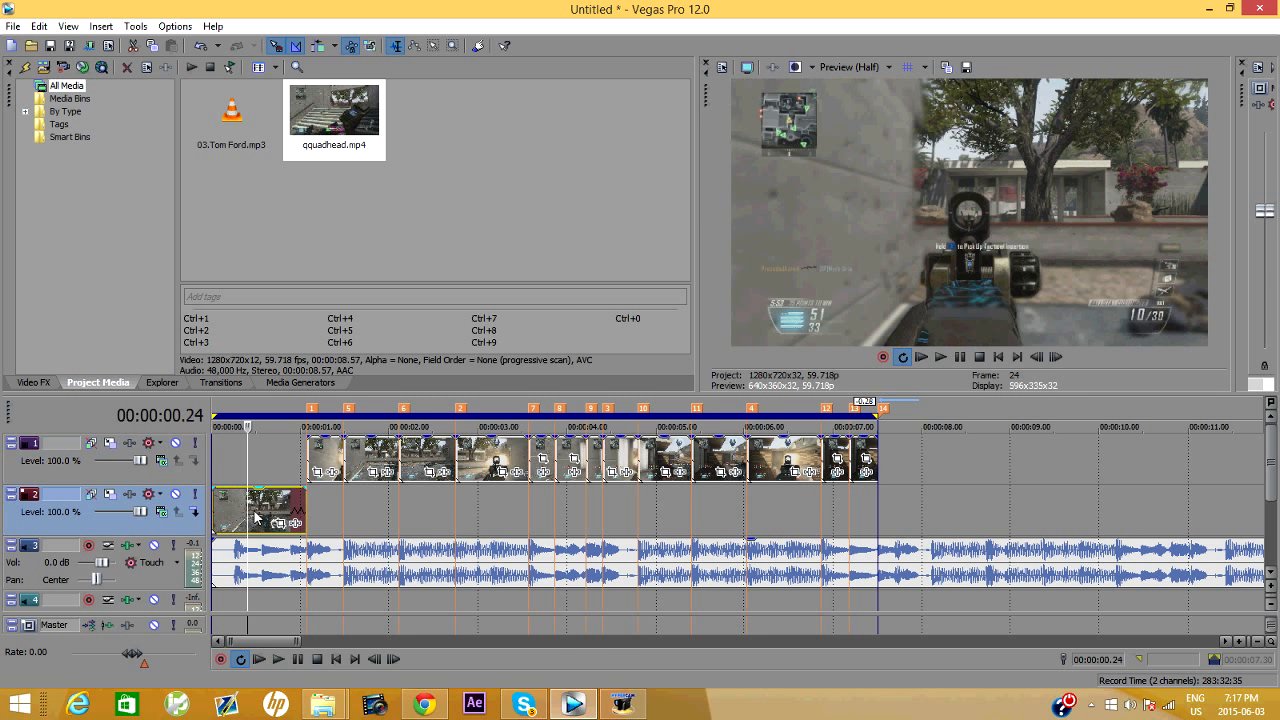
scroll(250, 520, "up", 5)
right_click(342, 513)
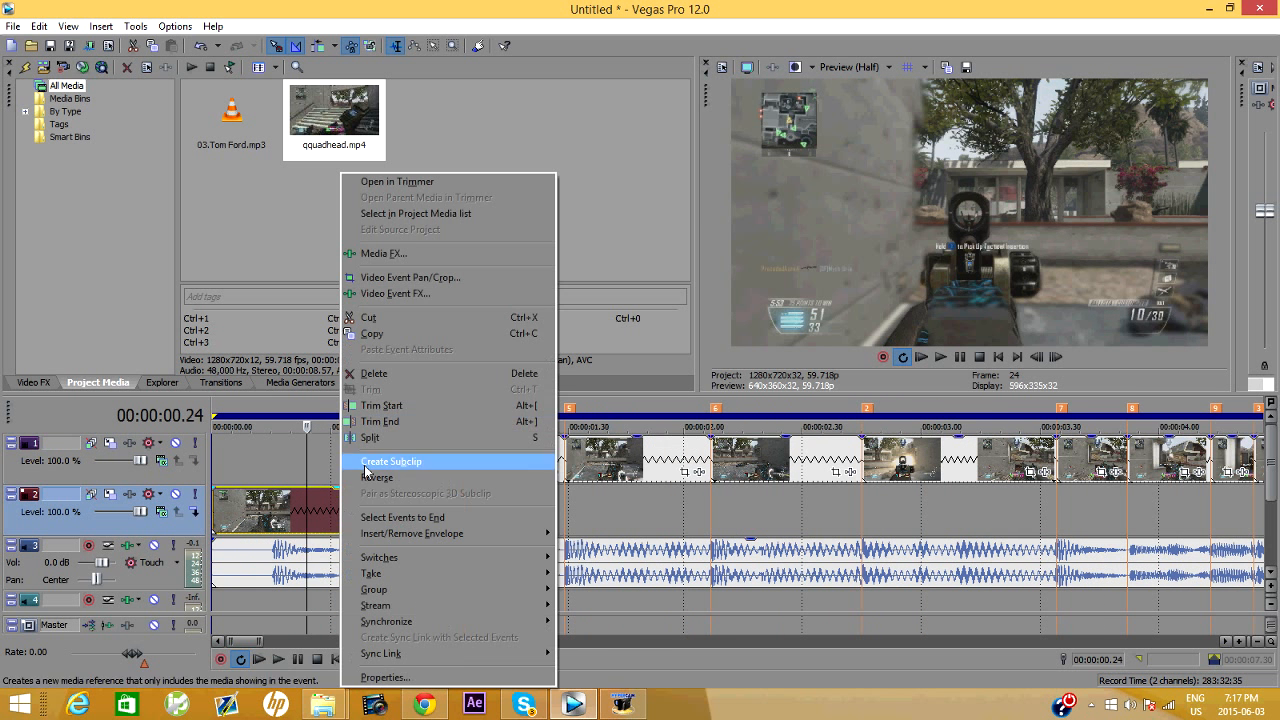
left_click(273, 505)
left_click(320, 508)
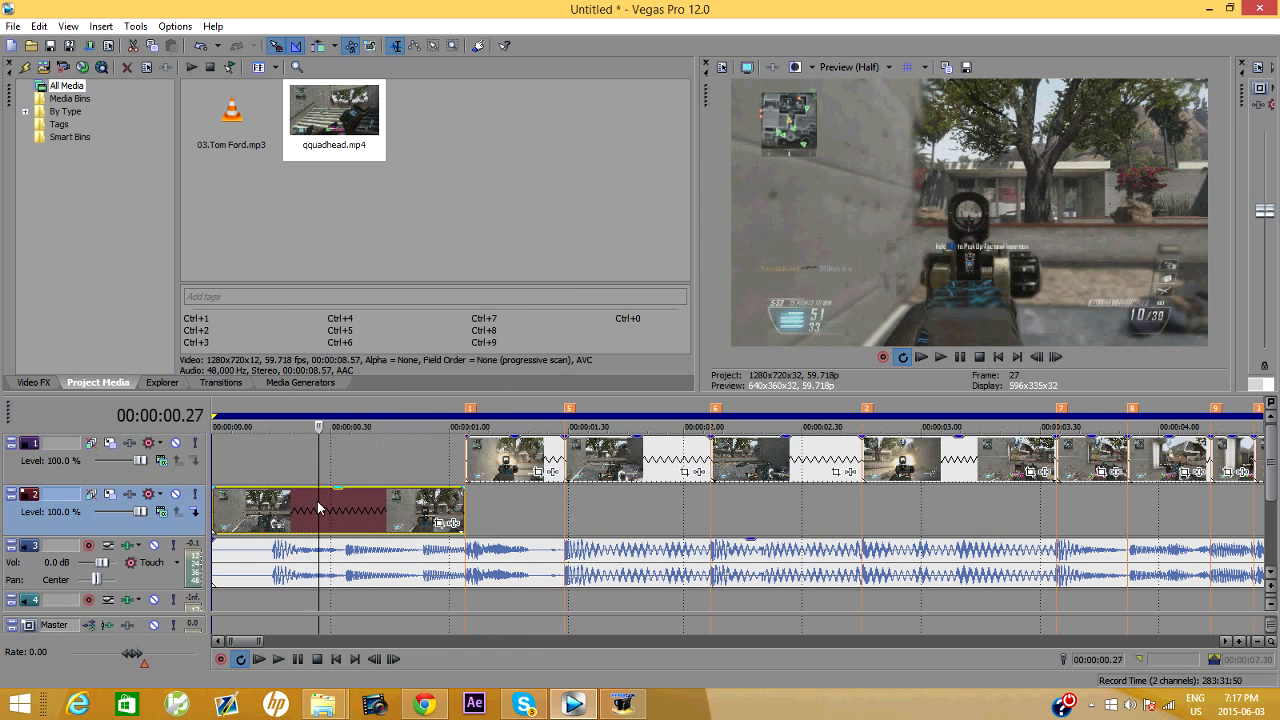
right_click(330, 510)
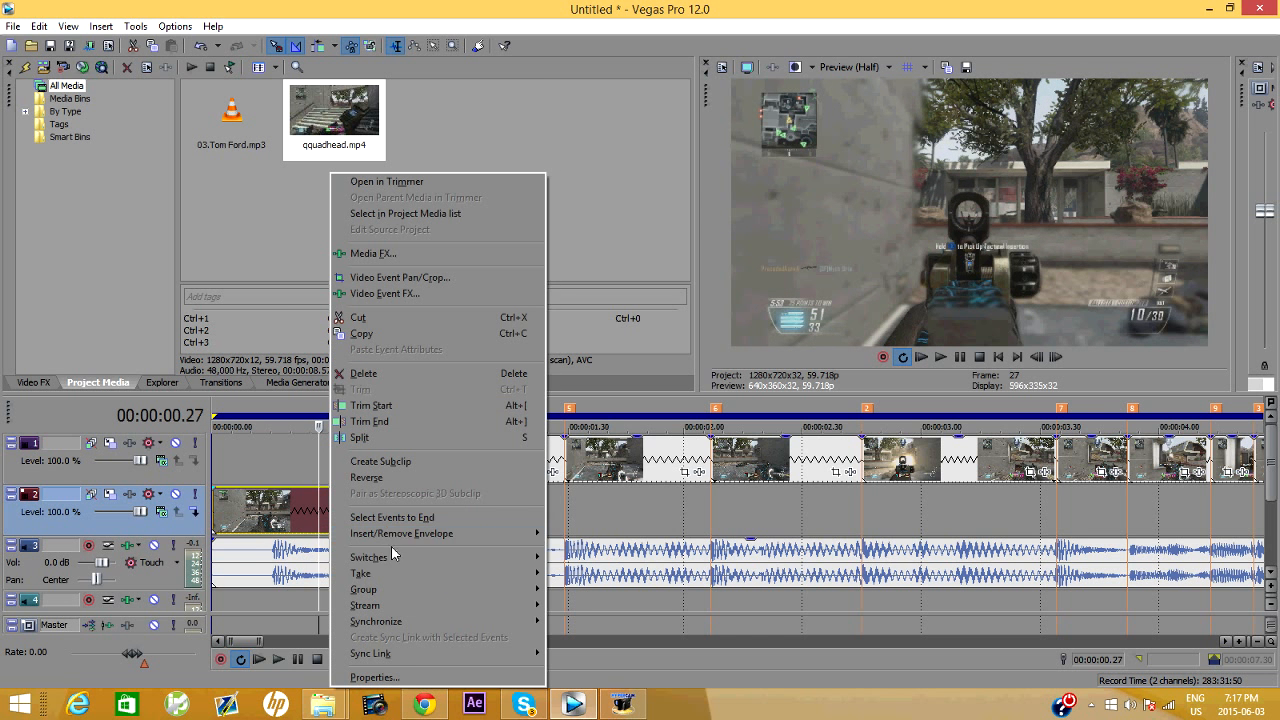
mouse_move(474, 537)
left_click(577, 535)
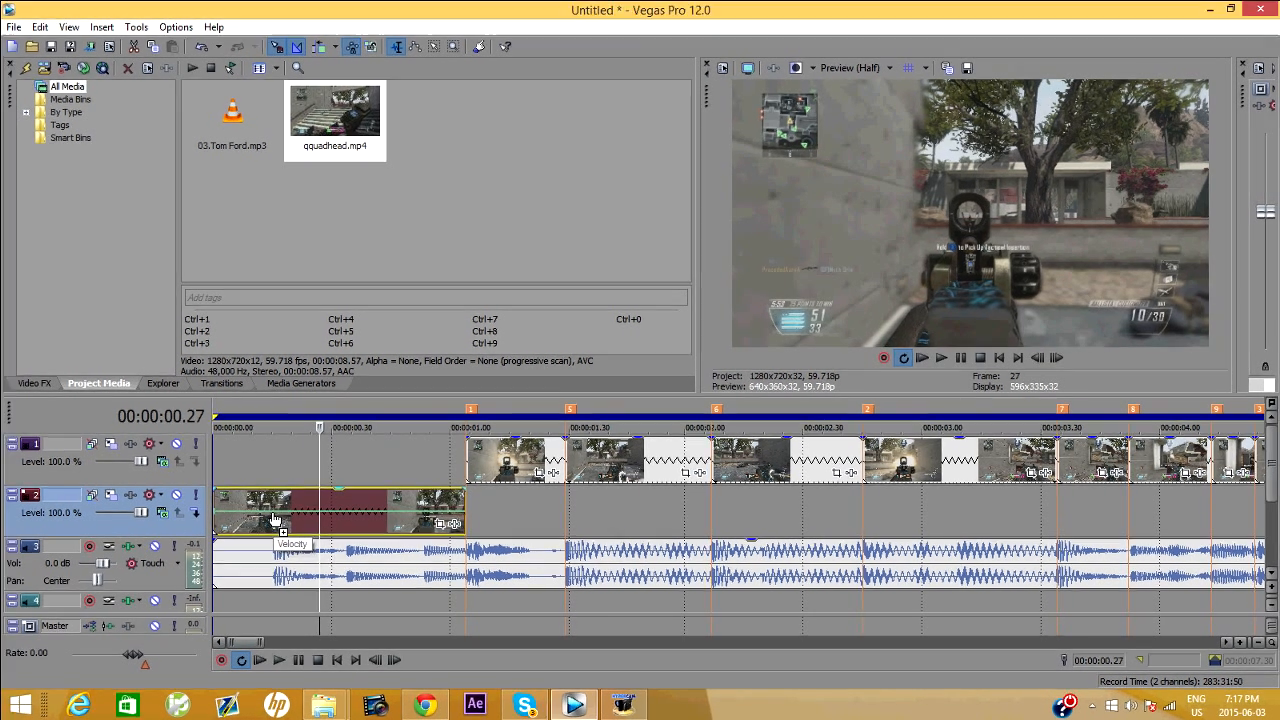
Add velocity points about a quarter and three quarters through the opening clip, and raise both ends of the envelope to the maximum.
left_click(271, 518)
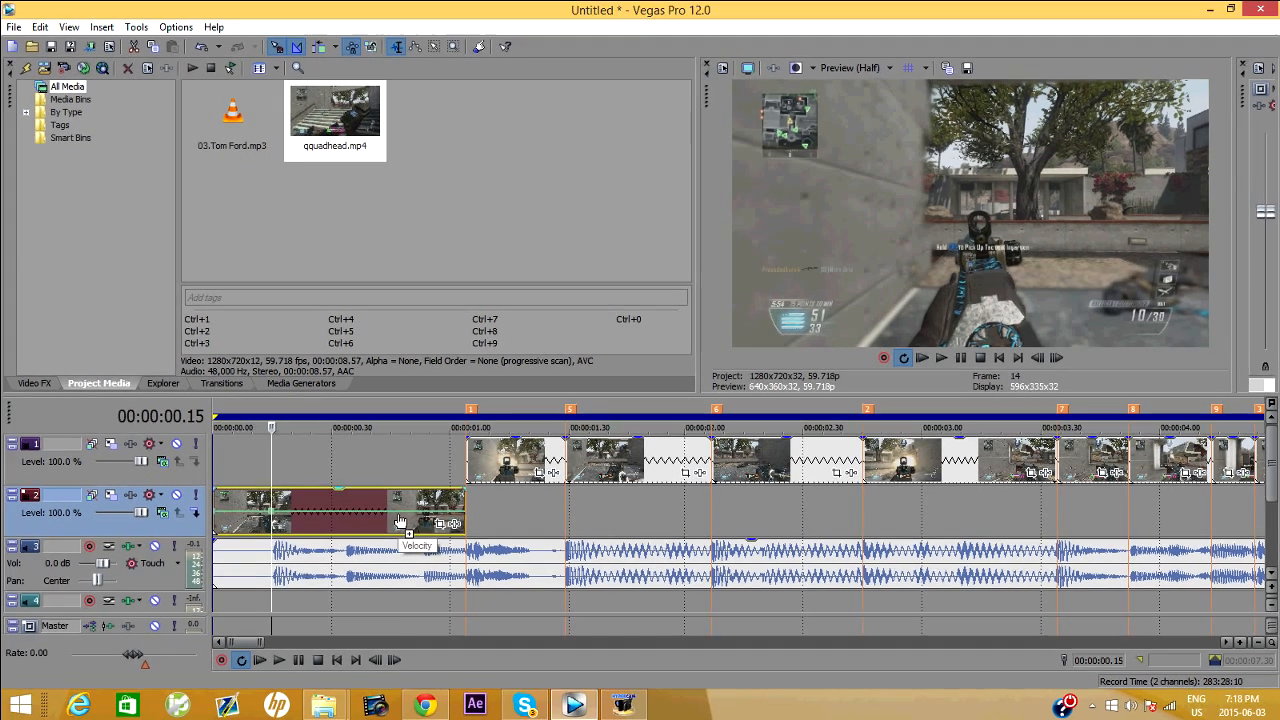
left_click(400, 522)
left_click(464, 525)
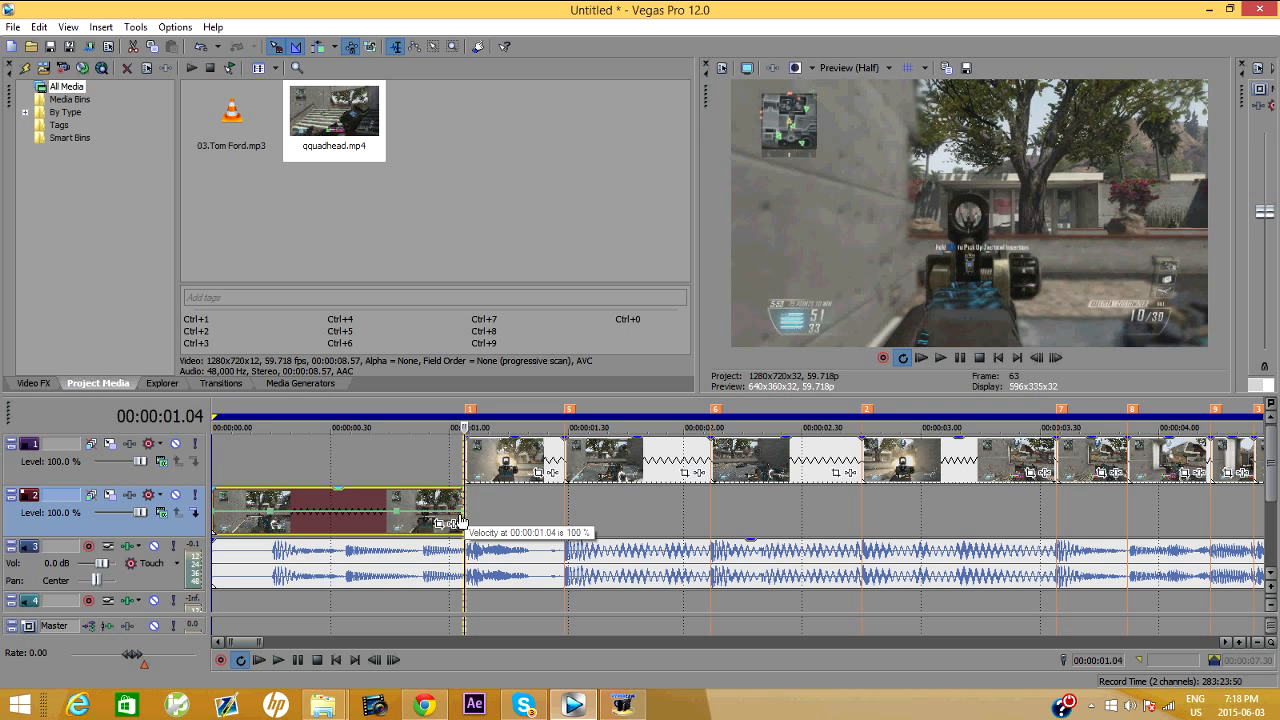
left_click_drag(464, 522, 472, 465)
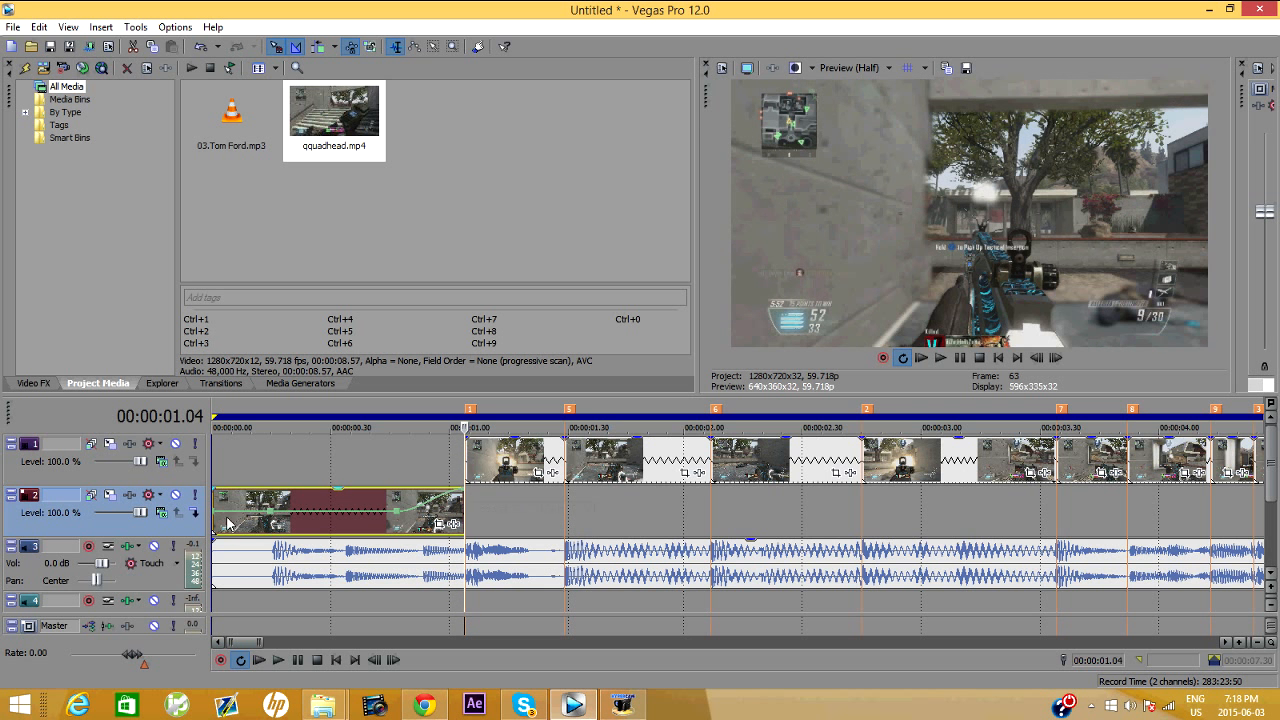
left_click_drag(220, 521, 212, 476)
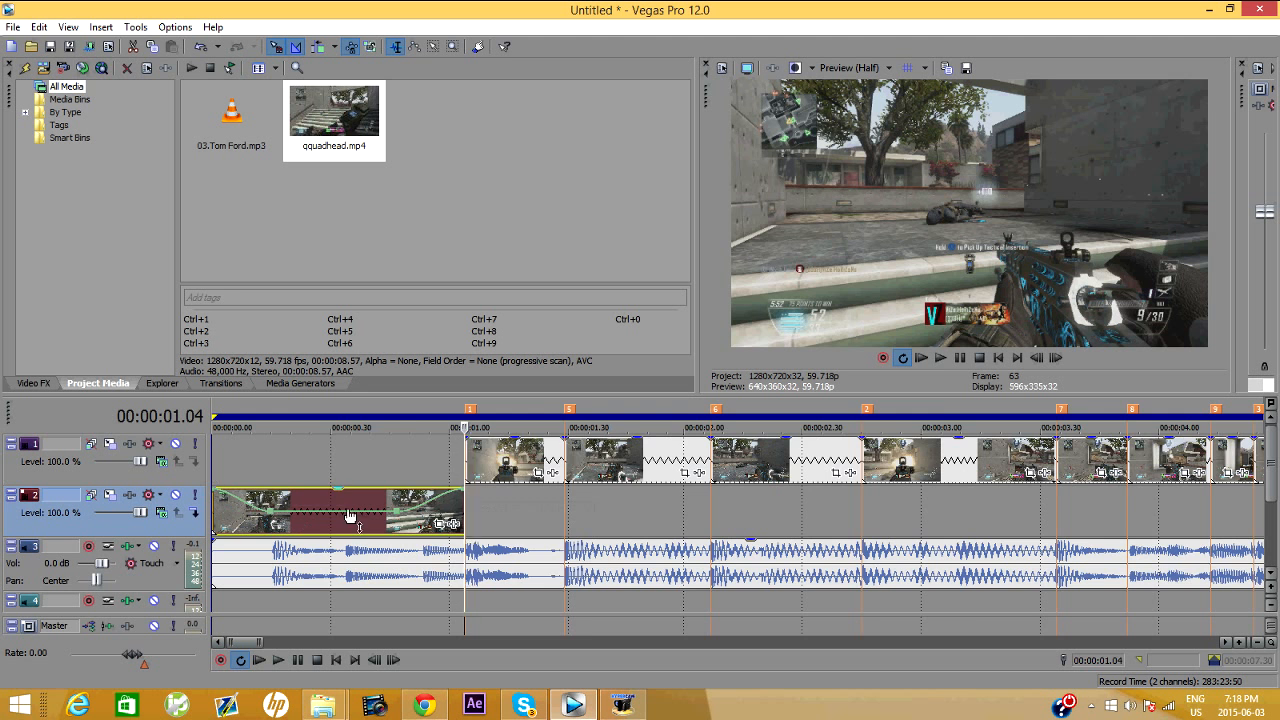
Set both inner velocity points of the opening clip to 50% forward velocity.
scroll(349, 516, "up", 2)
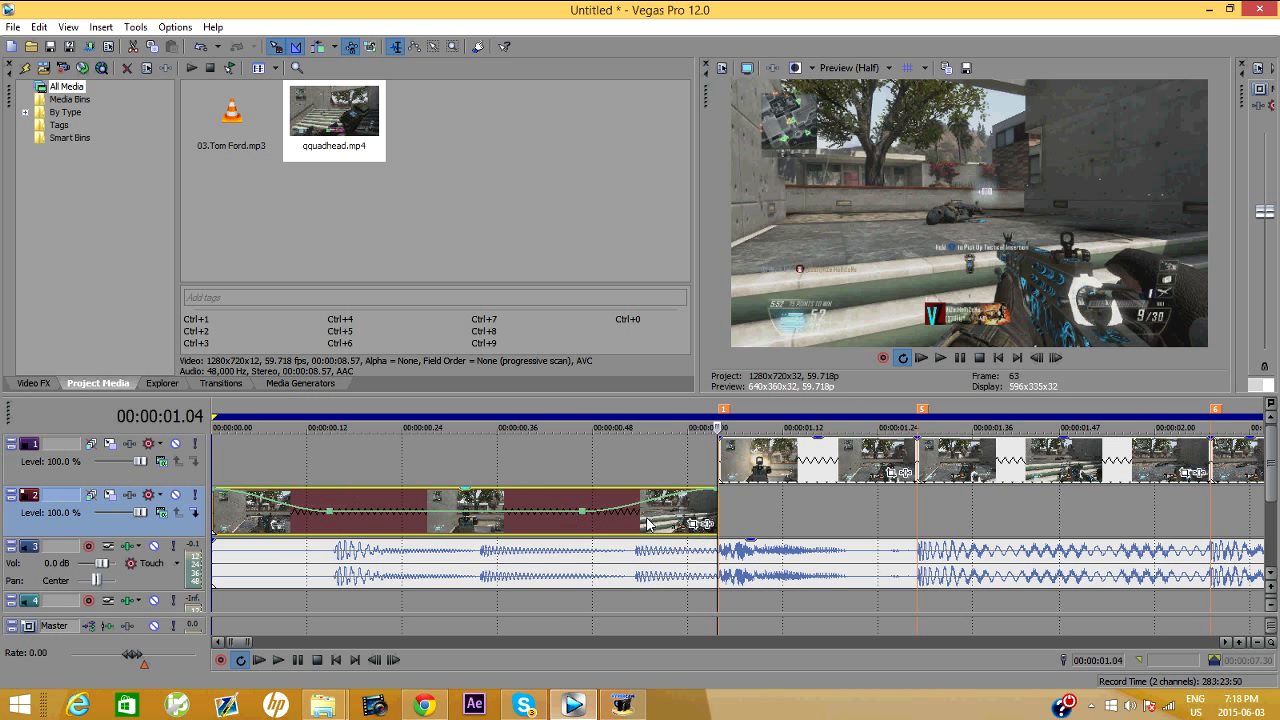
right_click(584, 519)
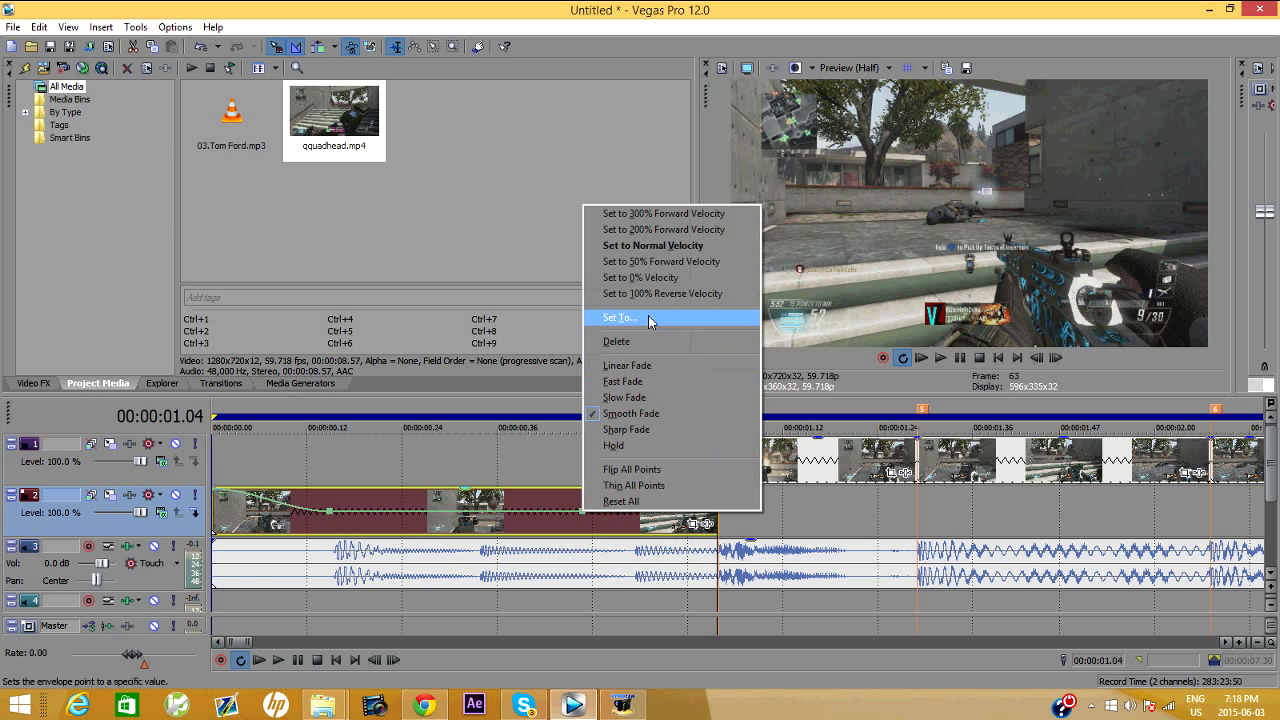
left_click(688, 262)
right_click(330, 516)
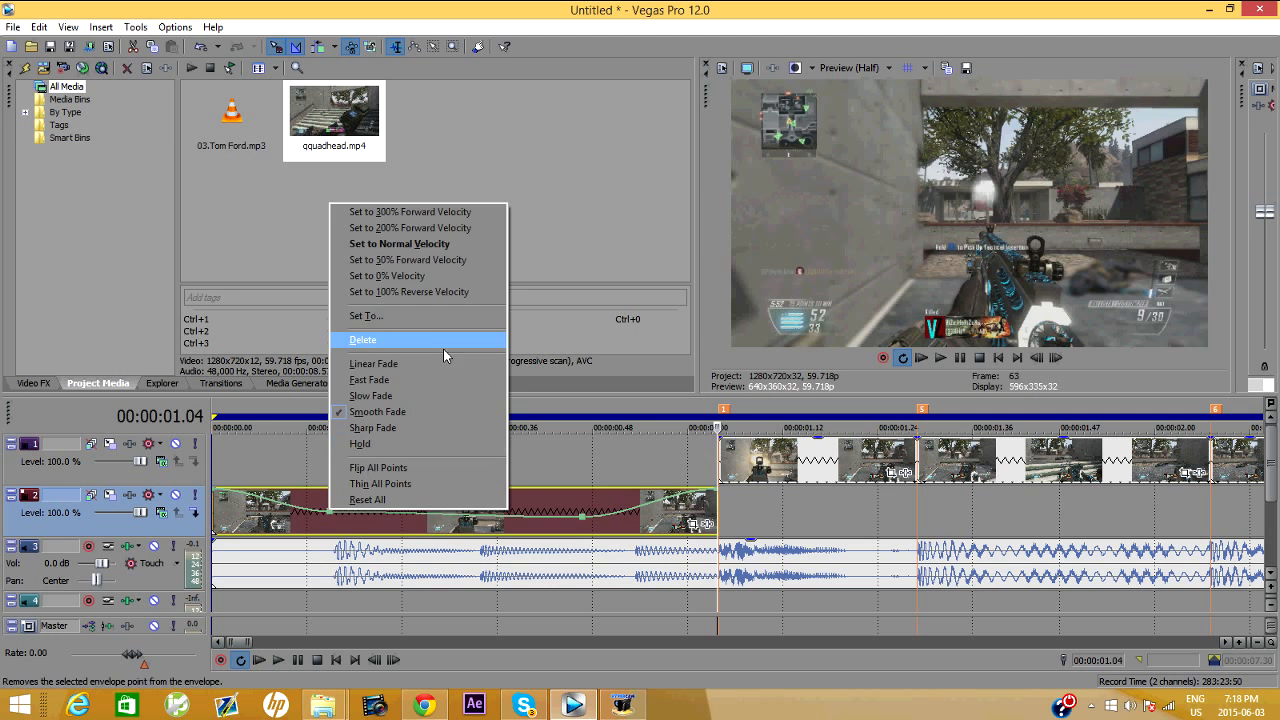
left_click(400, 252)
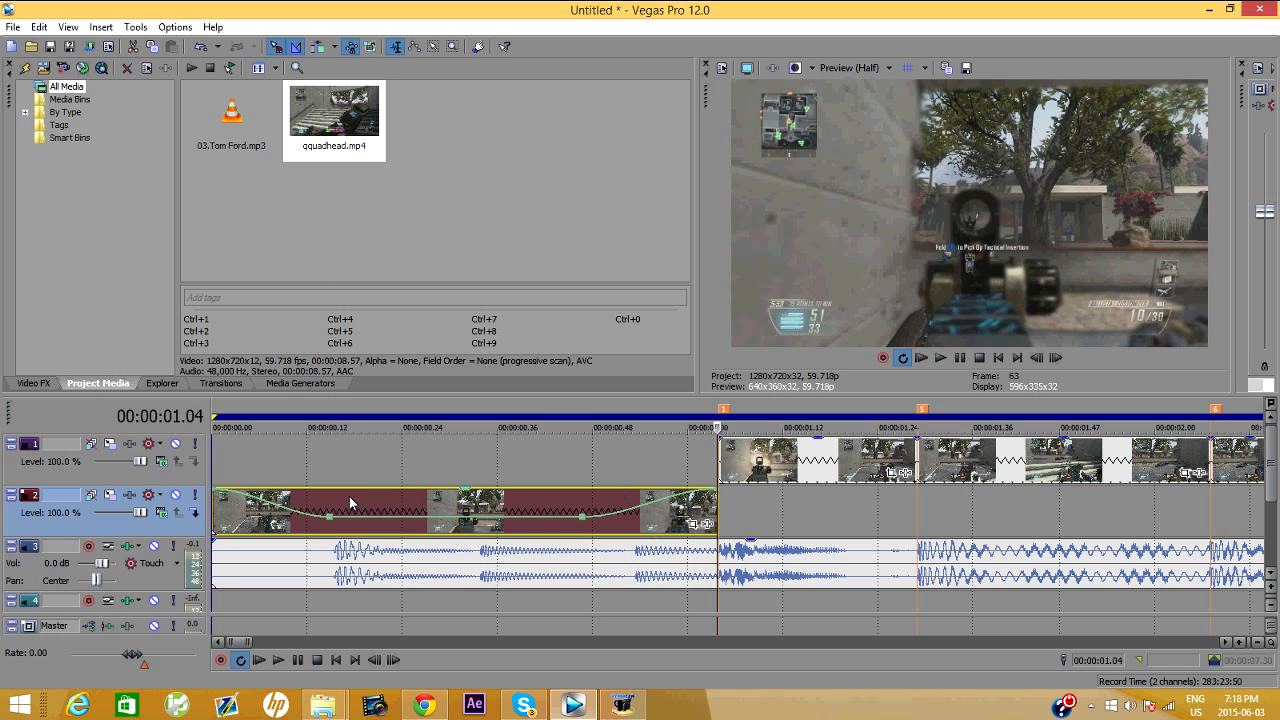
Change the opening clip's first velocity segment to Fast Fade and its last segment to Slow Fade.
right_click(249, 494)
right_click(256, 499)
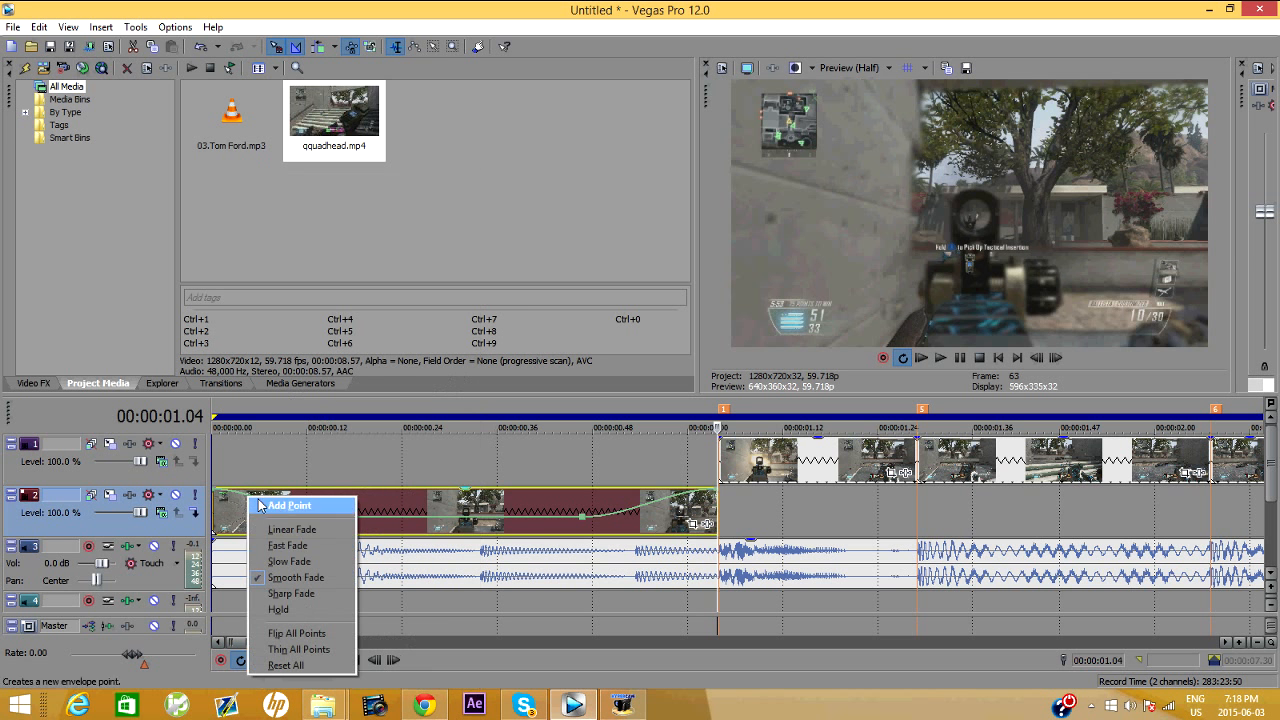
left_click(303, 546)
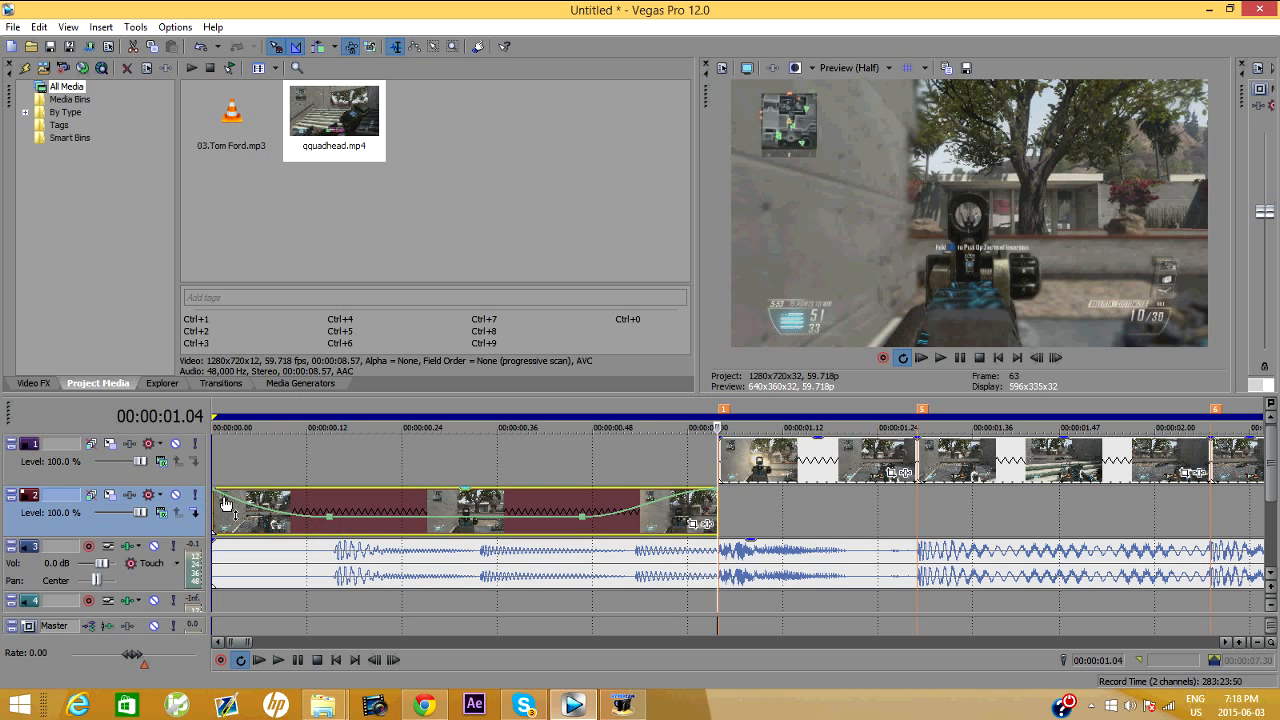
right_click(664, 502)
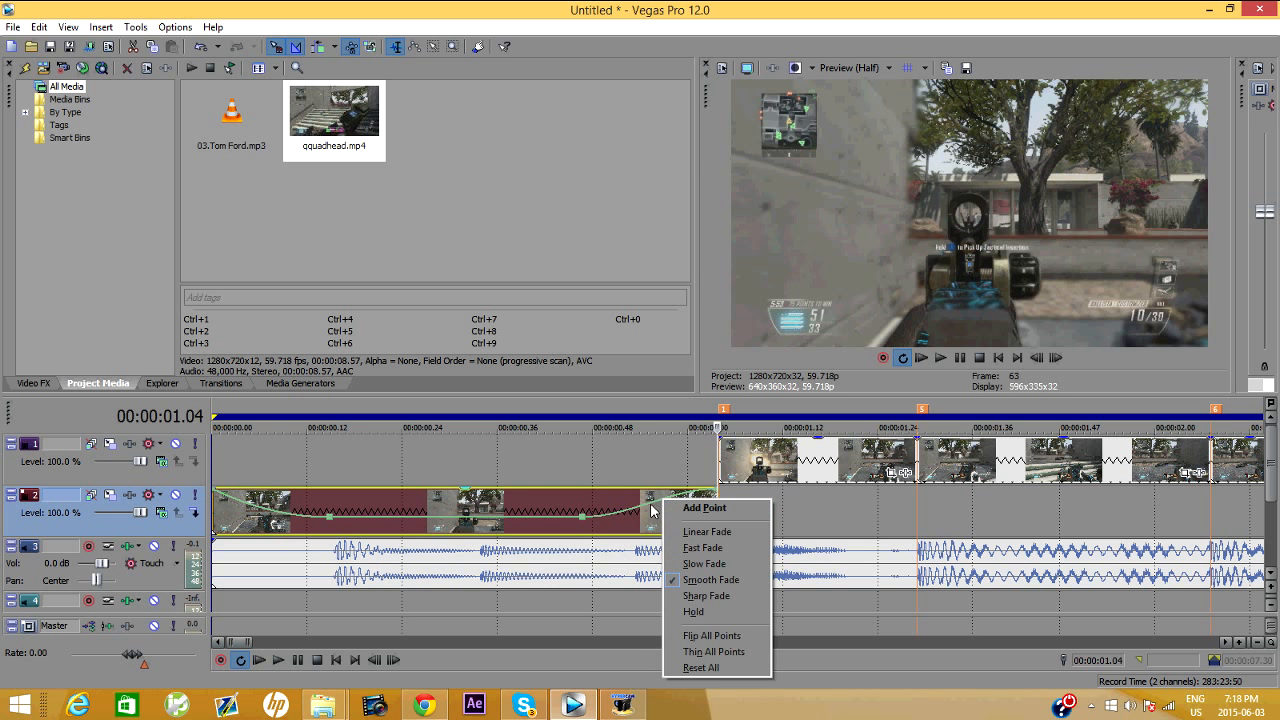
right_click(652, 506)
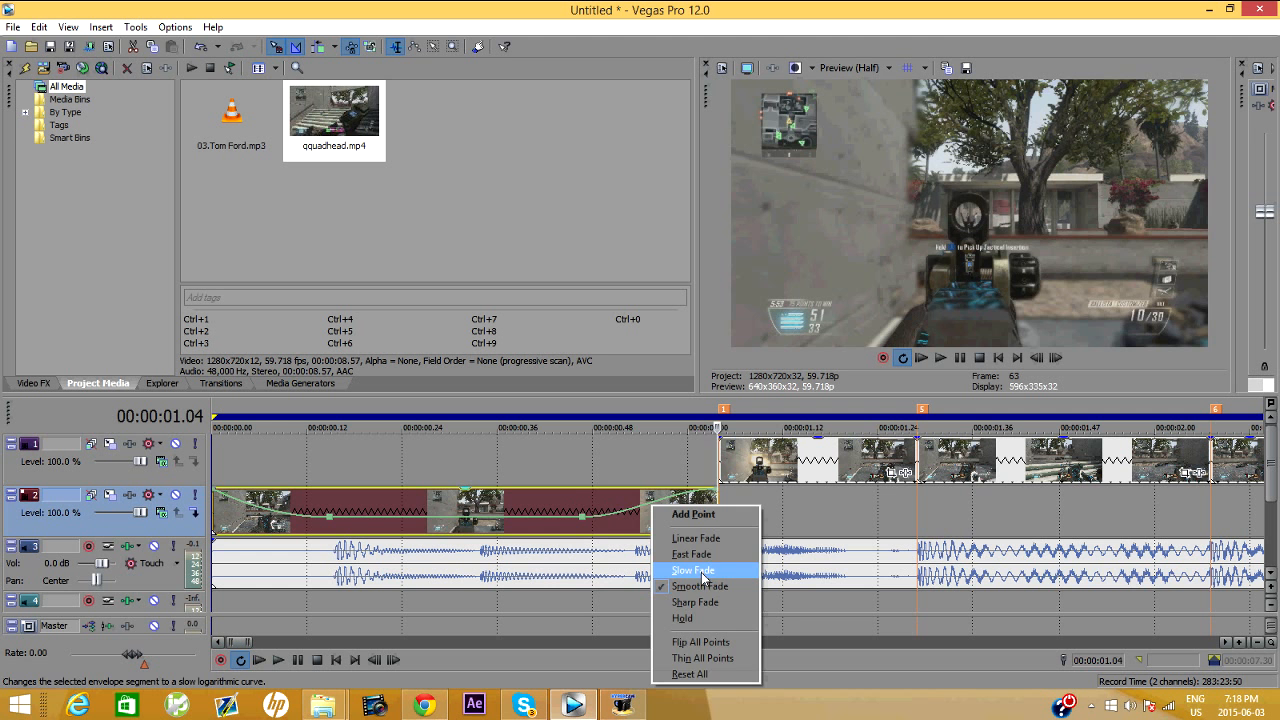
left_click(703, 577)
Try Fast Fade on the opening clip's last velocity segment, and return it to Slow Fade.
right_click(676, 510)
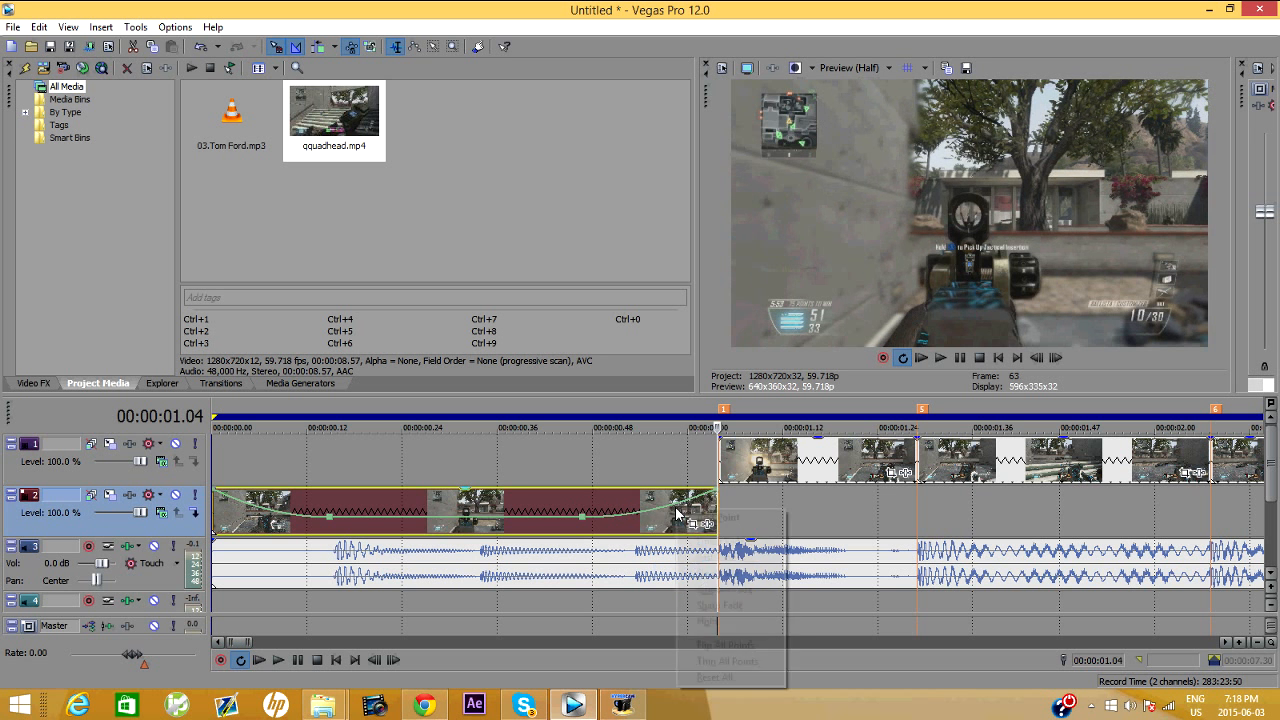
left_click(727, 558)
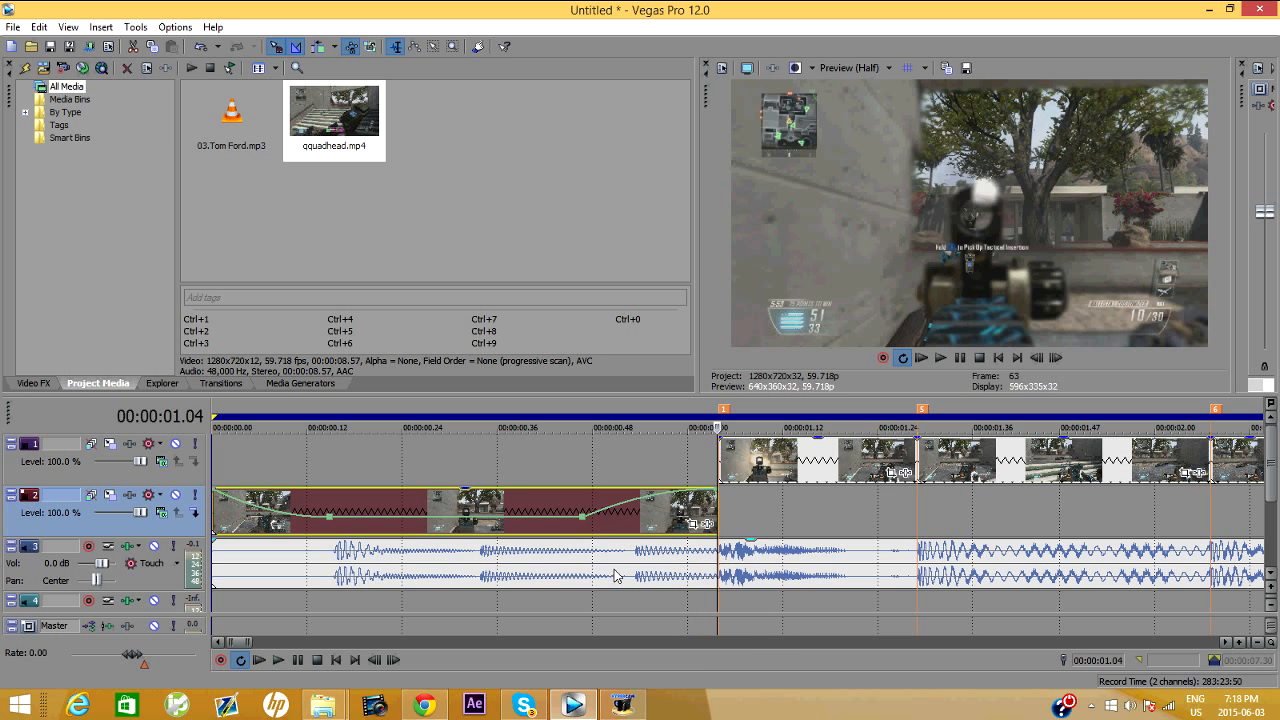
right_click(644, 506)
left_click(690, 562)
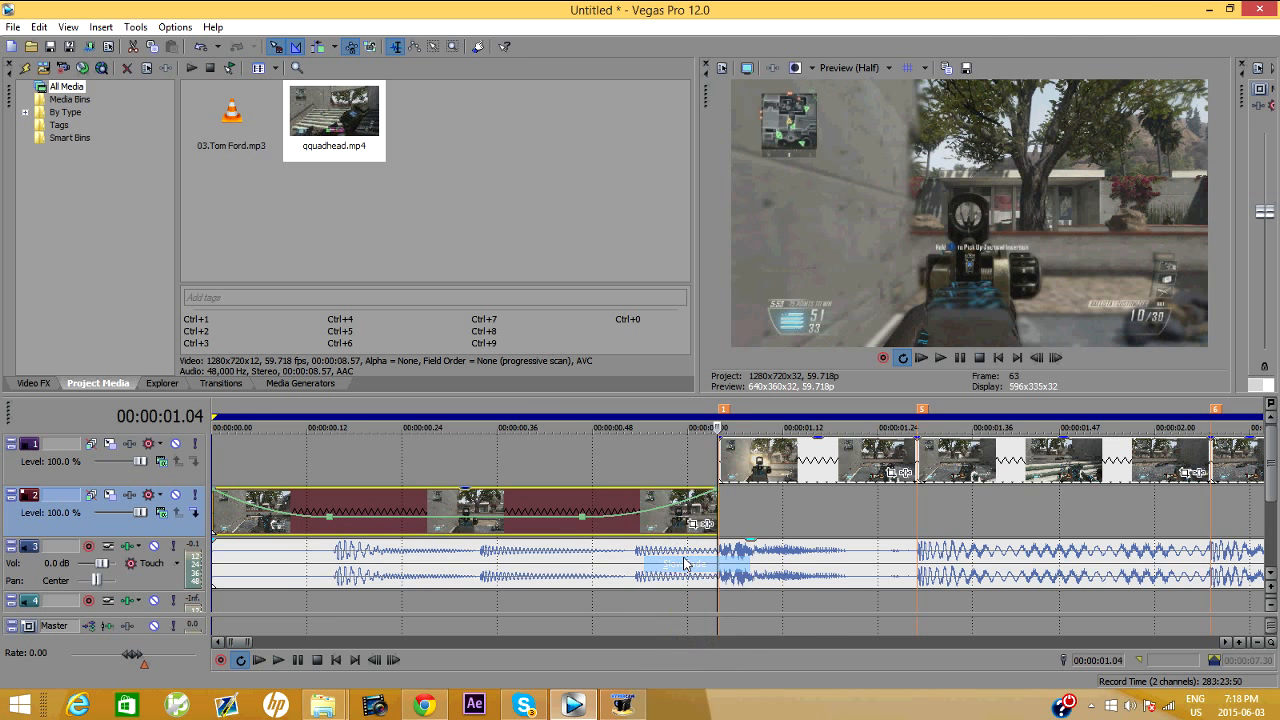
Insert a velocity envelope on the clip between markers 1 and 5 on the upper video track.
scroll(597, 549, "down", 3)
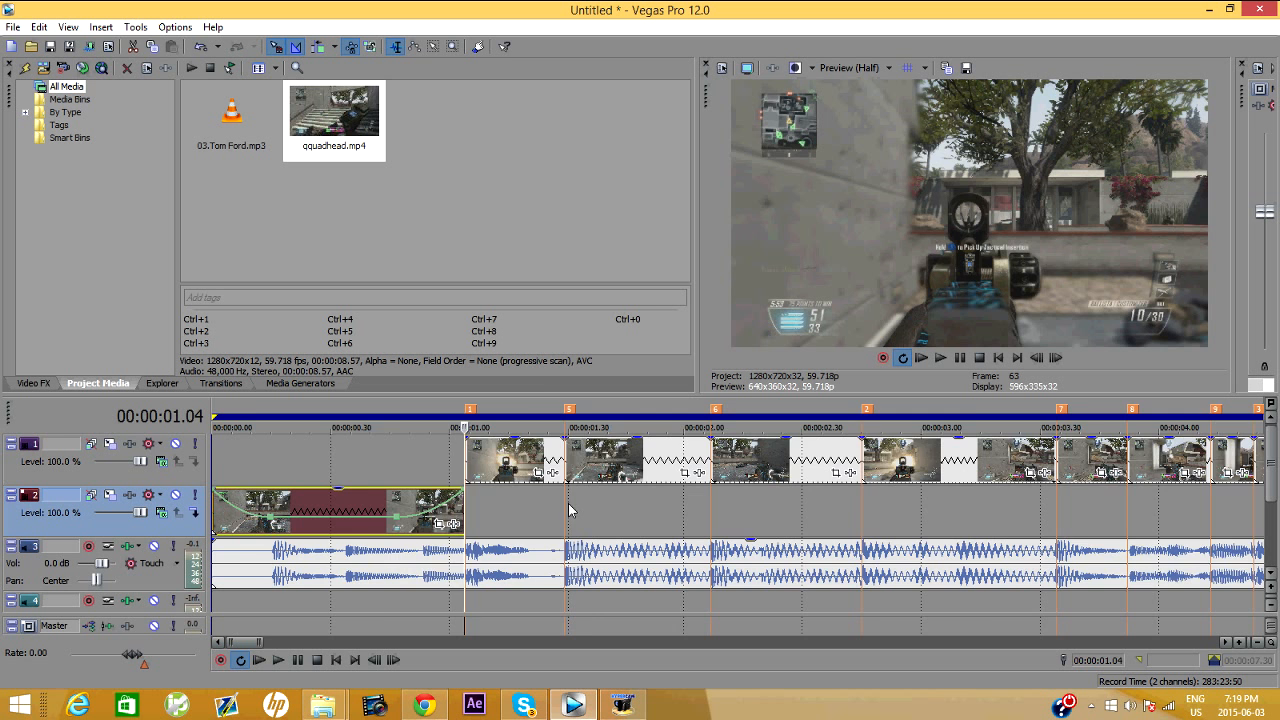
scroll(569, 511, "up", 4)
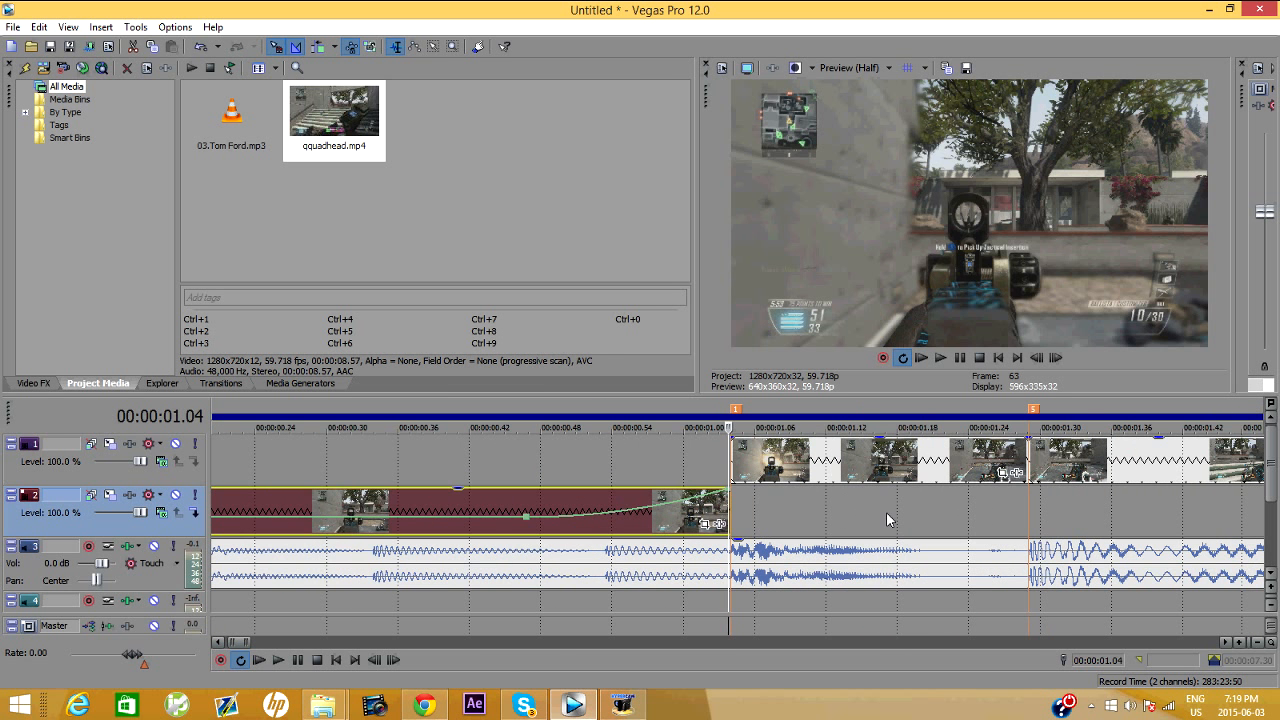
scroll(886, 519, "down", 4)
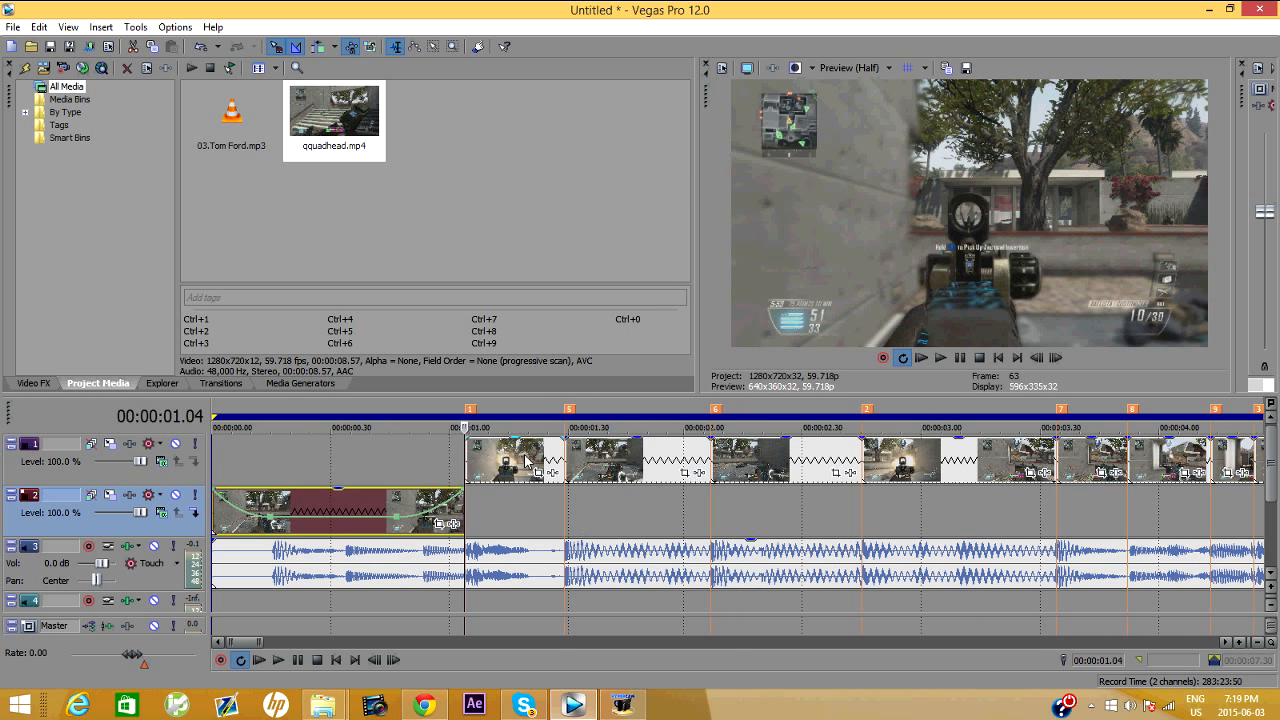
right_click(527, 461)
mouse_move(680, 532)
left_click(800, 535)
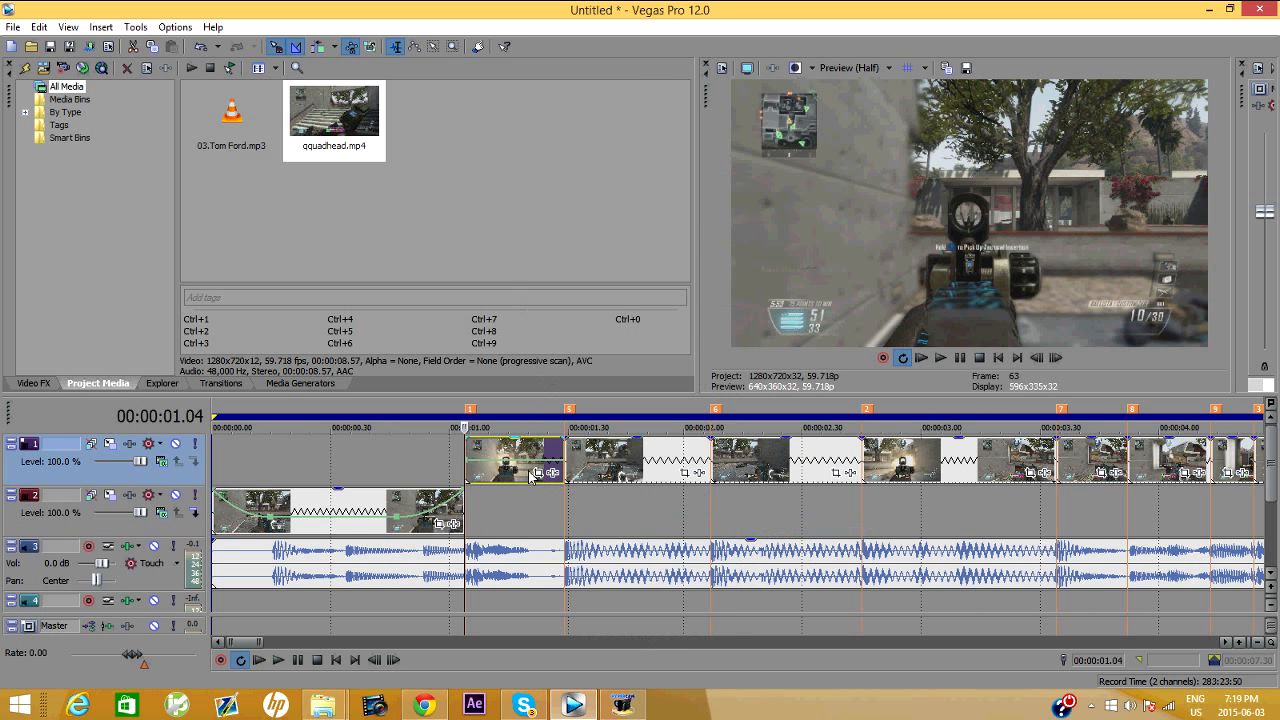
Add two inner velocity points to the clip between markers 1 and 5, and raise both ends of its envelope to the maximum.
scroll(533, 485, "up", 2)
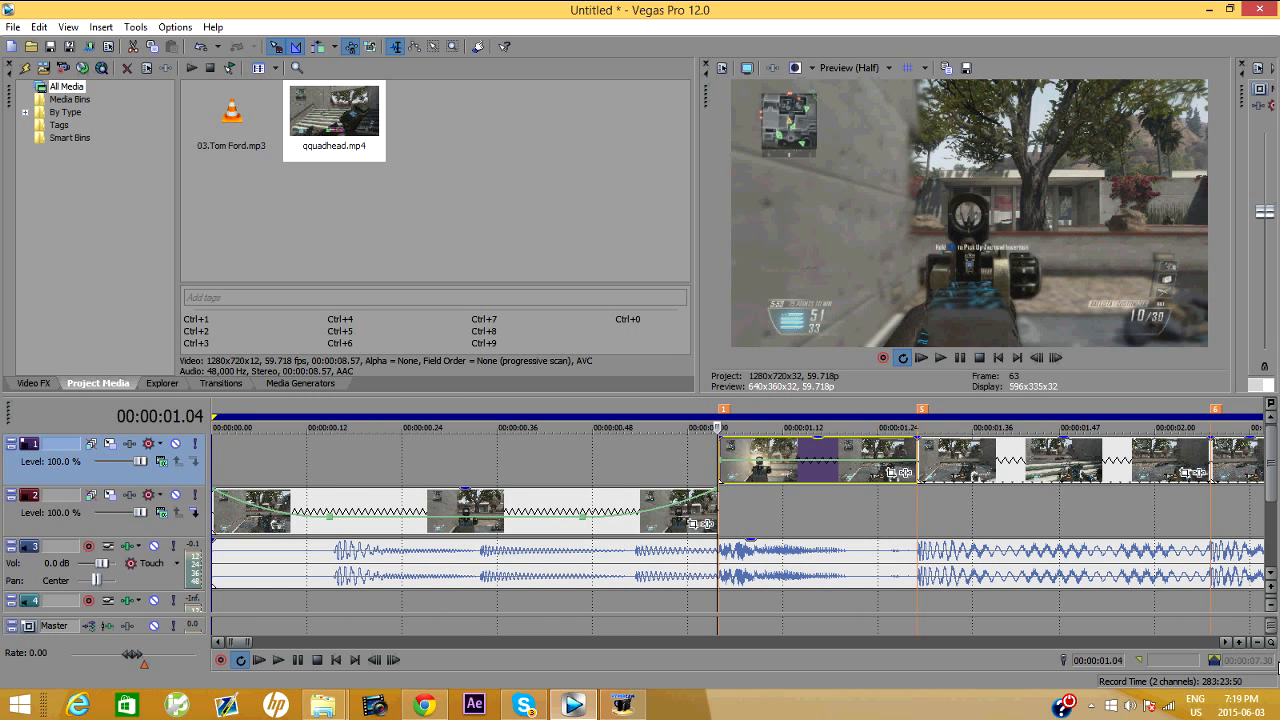
left_click(1226, 642)
left_click(1226, 642)
left_click(1226, 642)
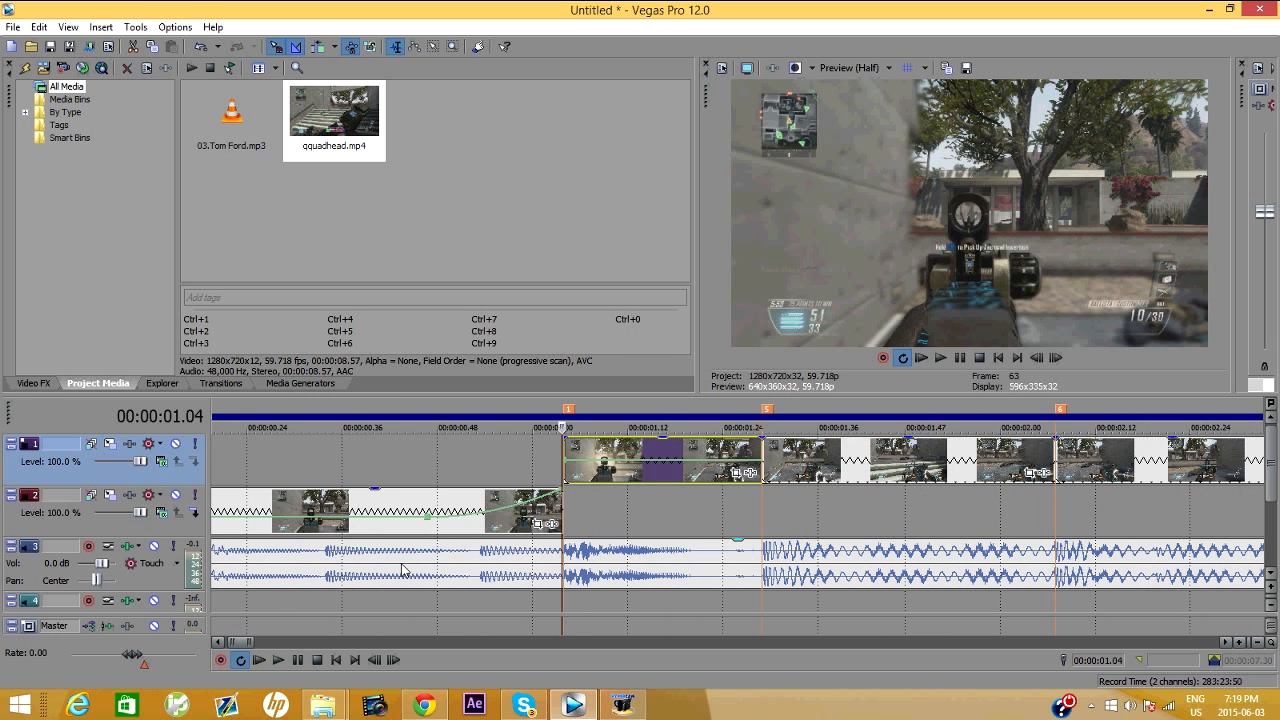
right_click(399, 494)
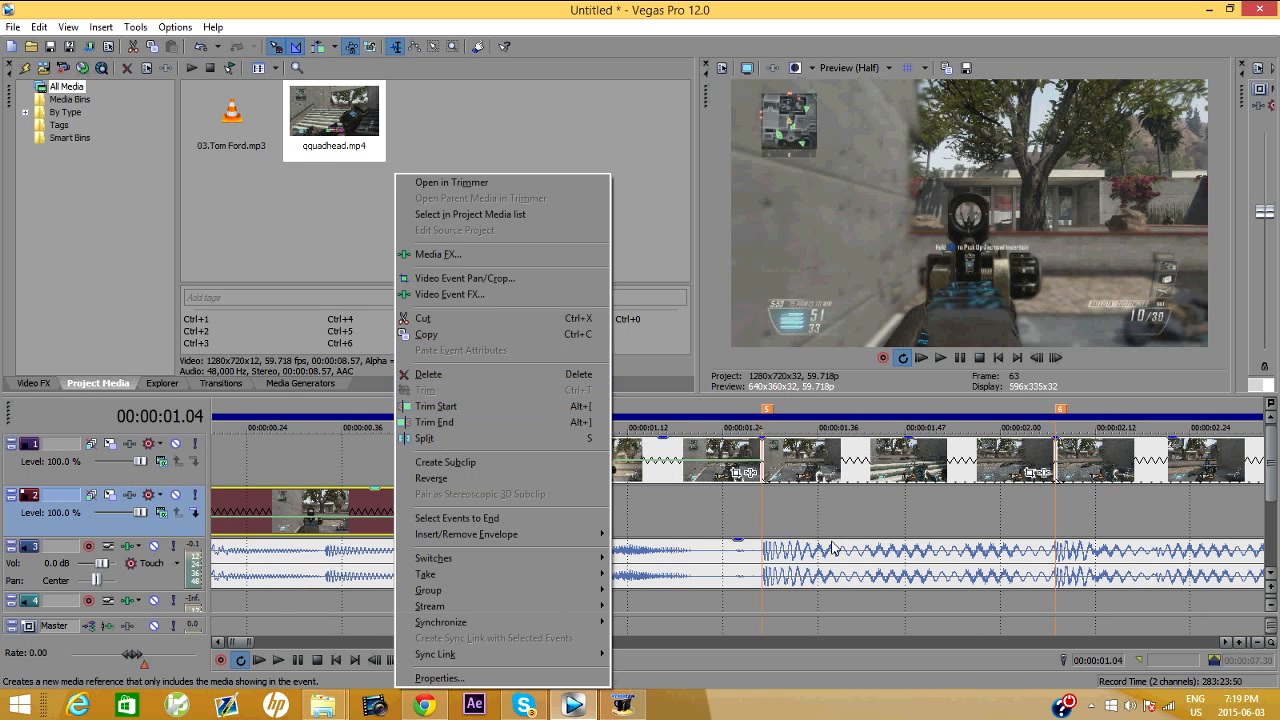
left_click(668, 463)
scroll(640, 468, "up", 4)
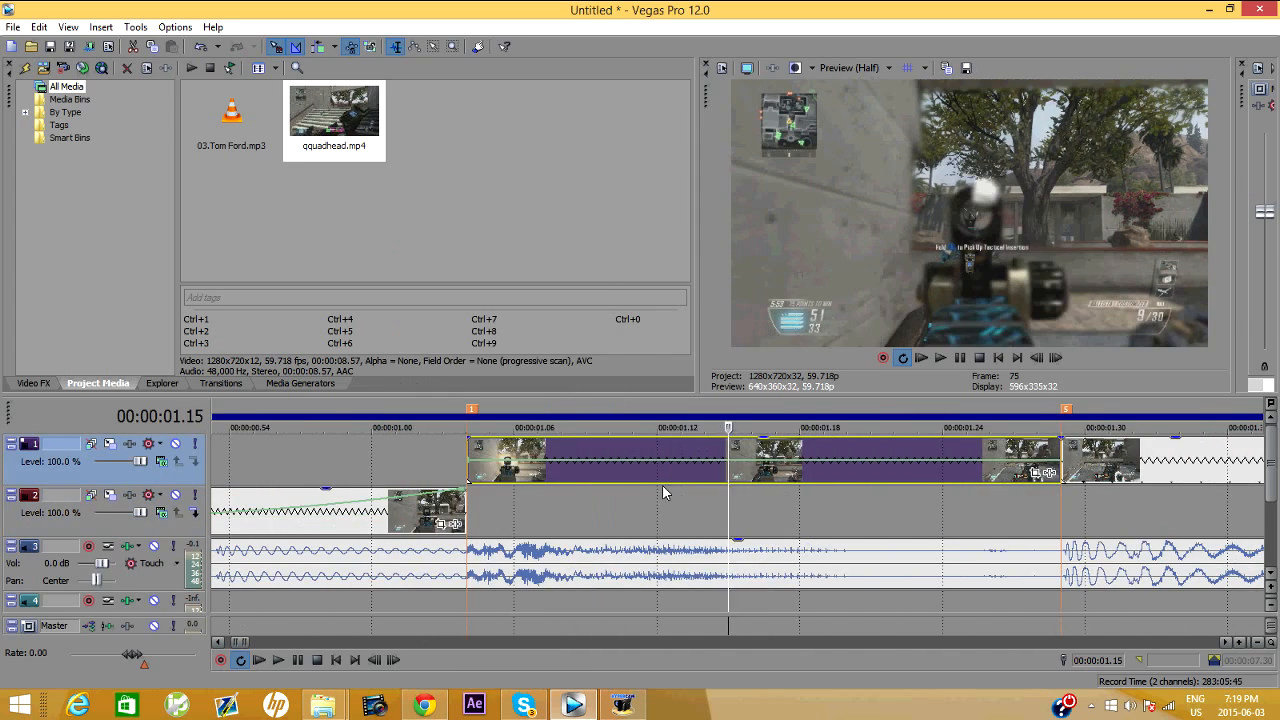
double_click(613, 459)
double_click(877, 459)
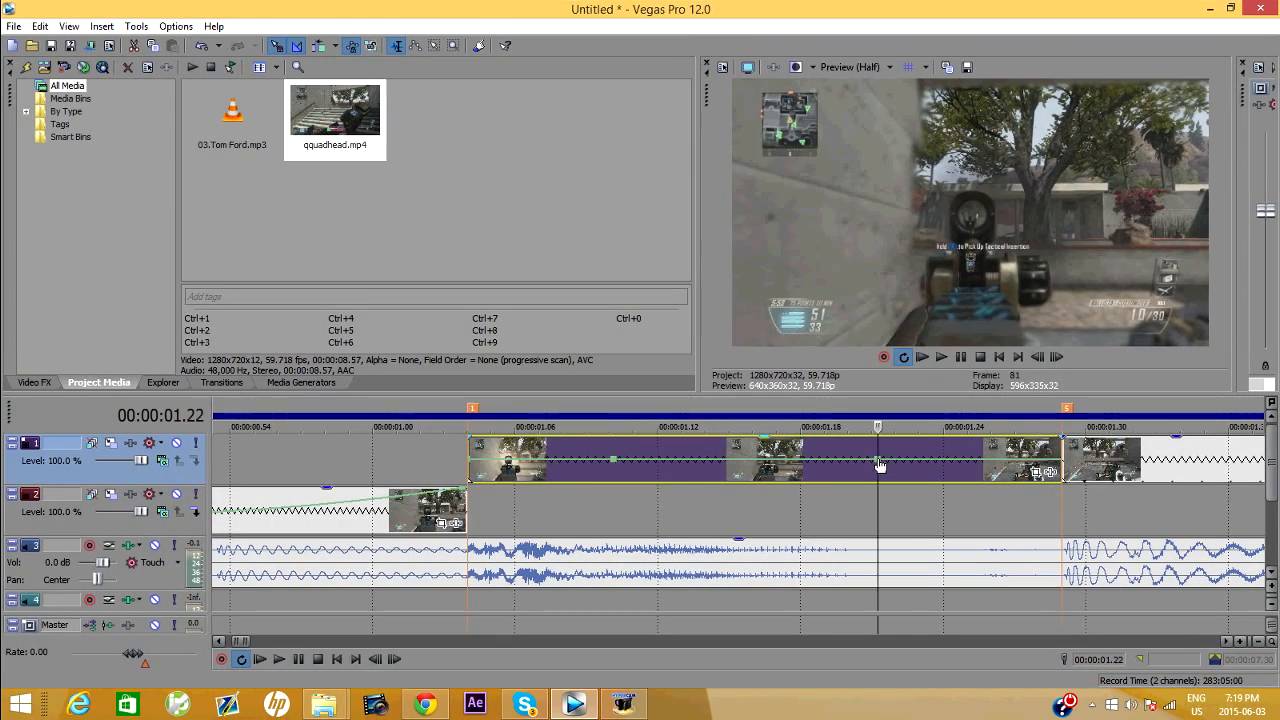
double_click(1059, 460)
left_click_drag(1059, 460, 1060, 436)
left_click_drag(469, 478, 469, 438)
Set both inner velocity points of the clip between markers 1 and 5 to 50% forward velocity.
right_click(612, 466)
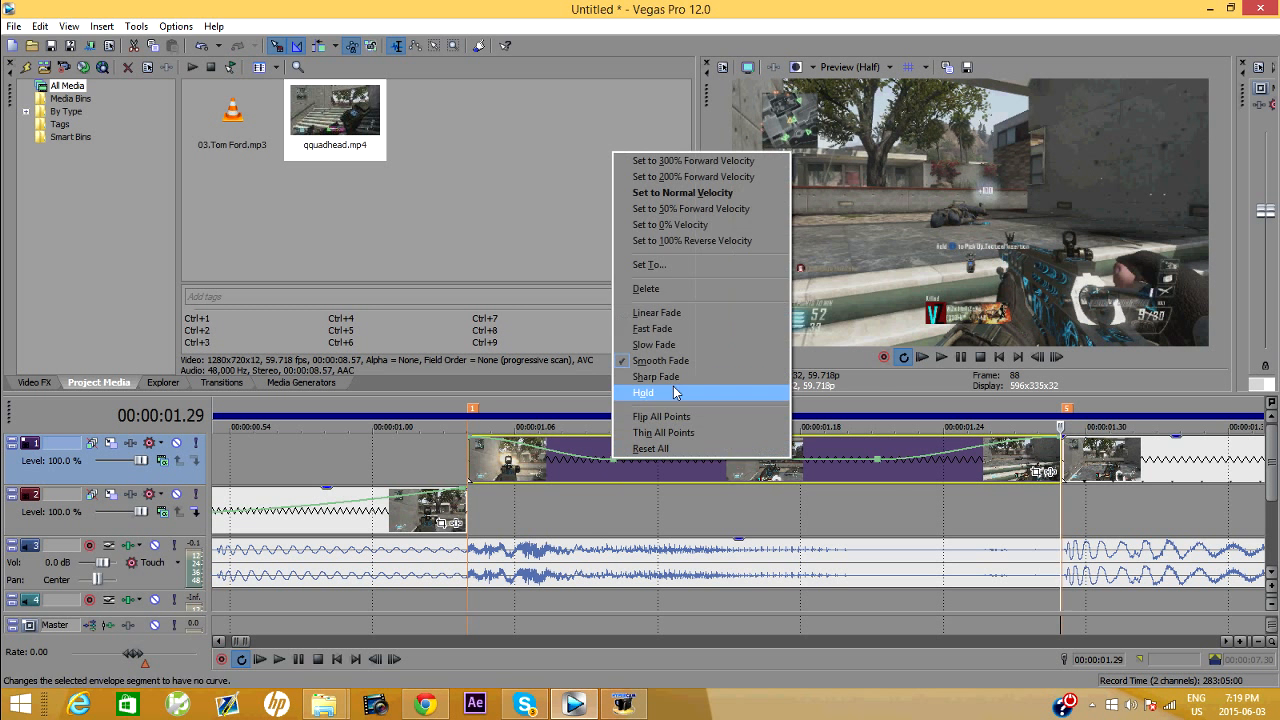
left_click(752, 208)
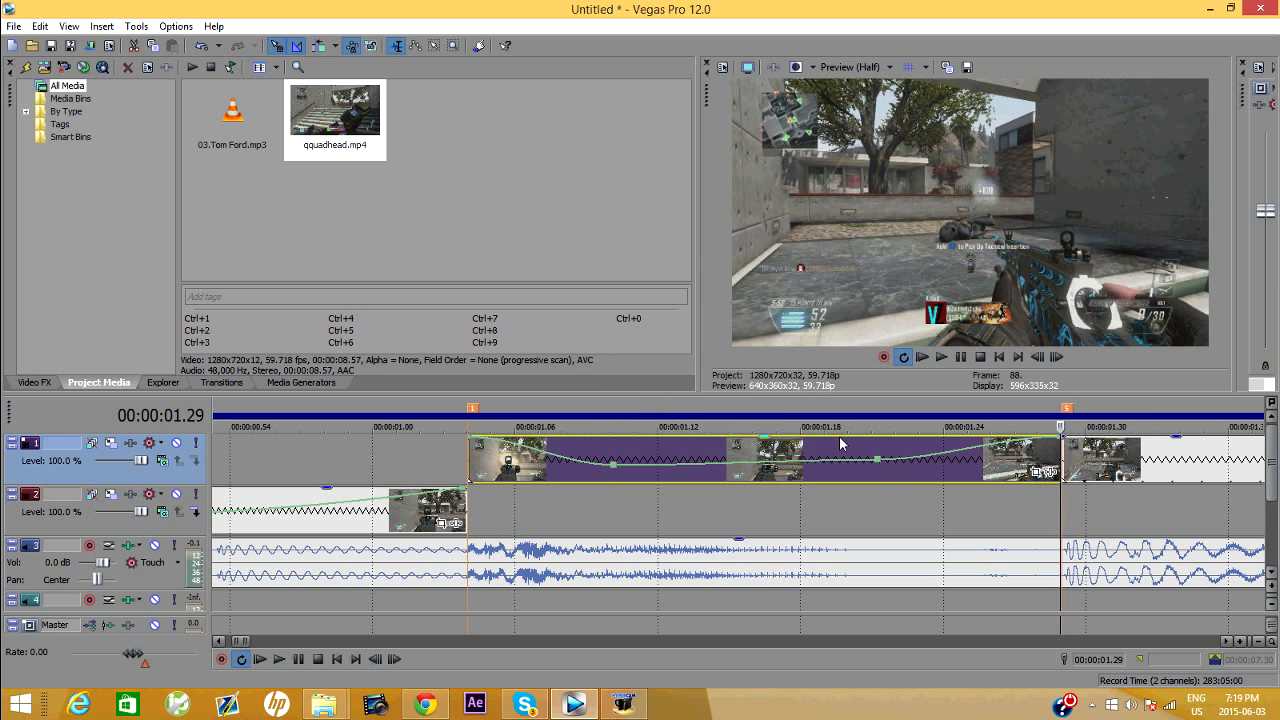
right_click(884, 470)
left_click(985, 206)
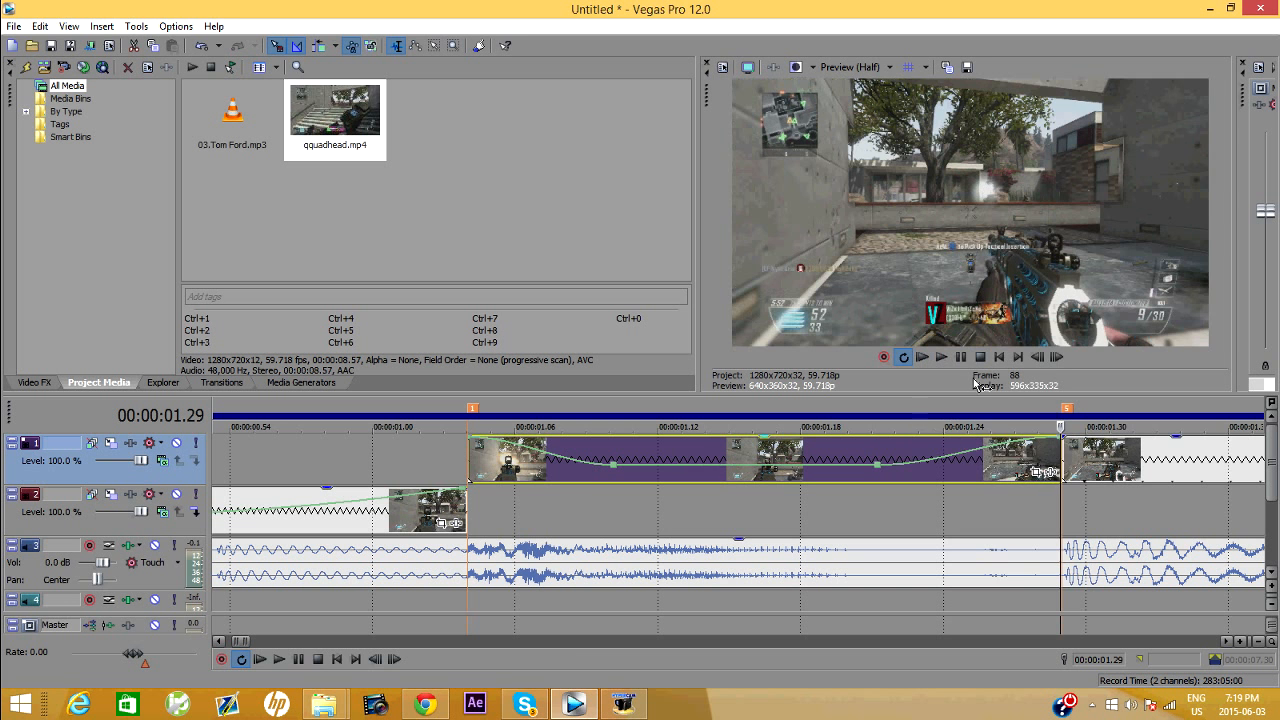
Apply Slow Fade to the last and Fast Fade to the first velocity segment of the clip between markers 1 and 5.
right_click(966, 455)
left_click(1016, 531)
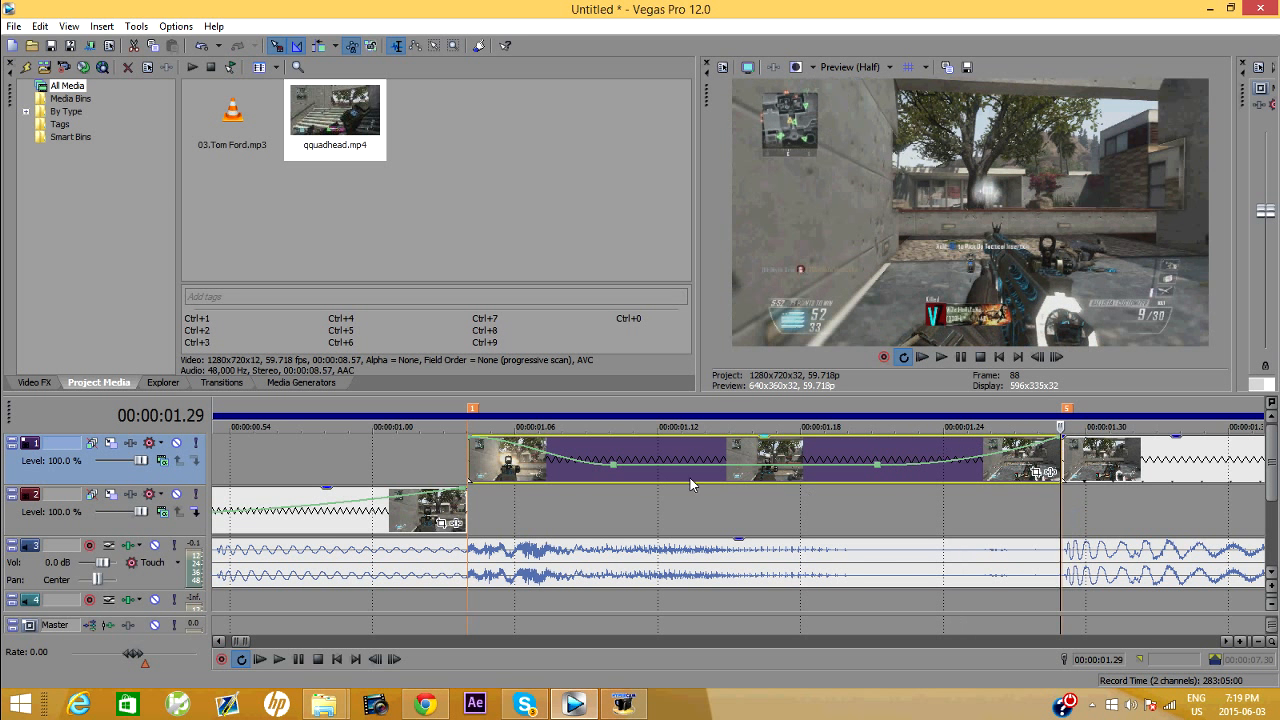
right_click(580, 470)
left_click(620, 511)
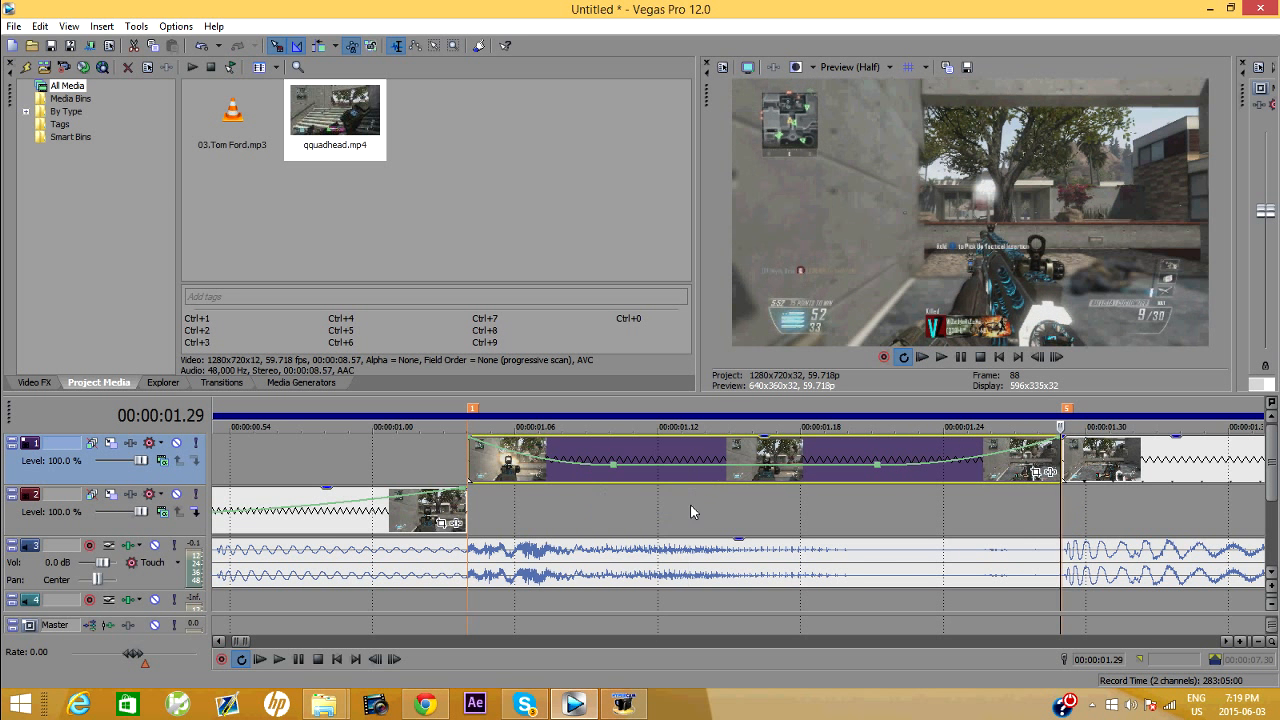
Insert a velocity envelope on the clip between markers 5 and 6 on the upper video track.
scroll(743, 517, "down", 2)
left_click(861, 460)
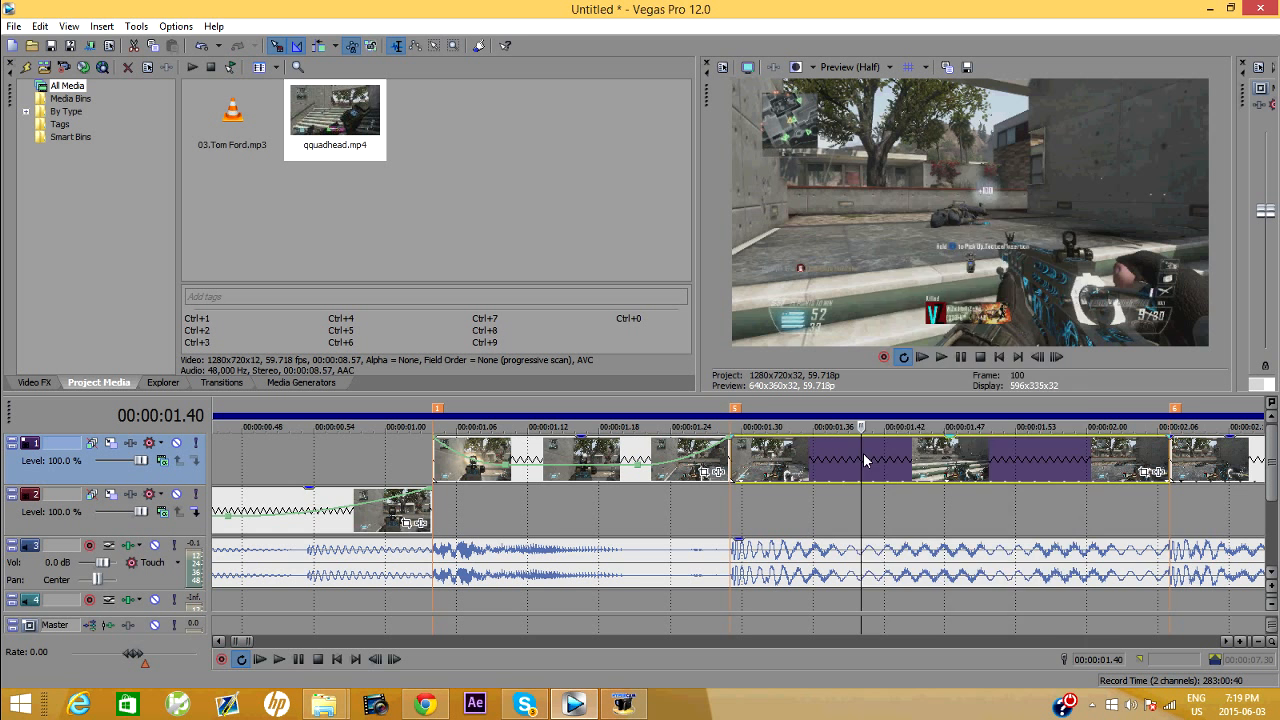
right_click(861, 460)
left_click(1135, 531)
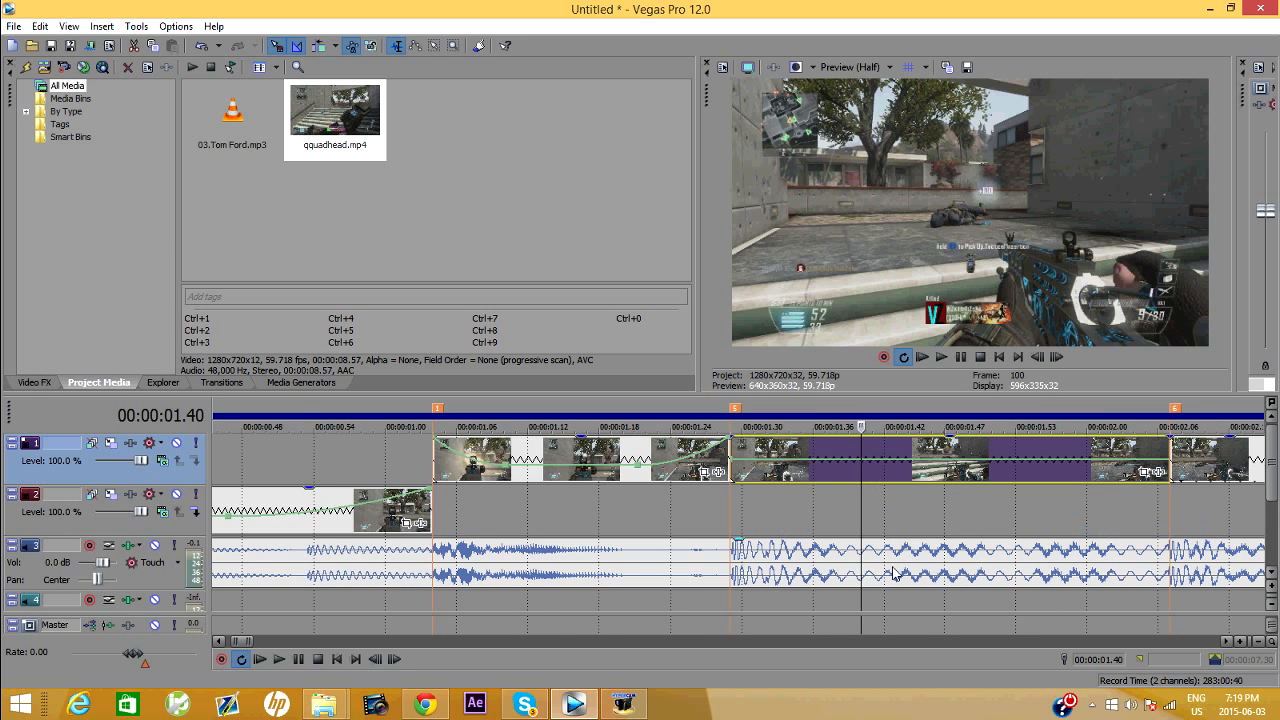
Add two inner velocity points to the clip between markers 5 and 6, and raise both ends of its envelope to the maximum.
left_click_drag(239, 642, 244, 641)
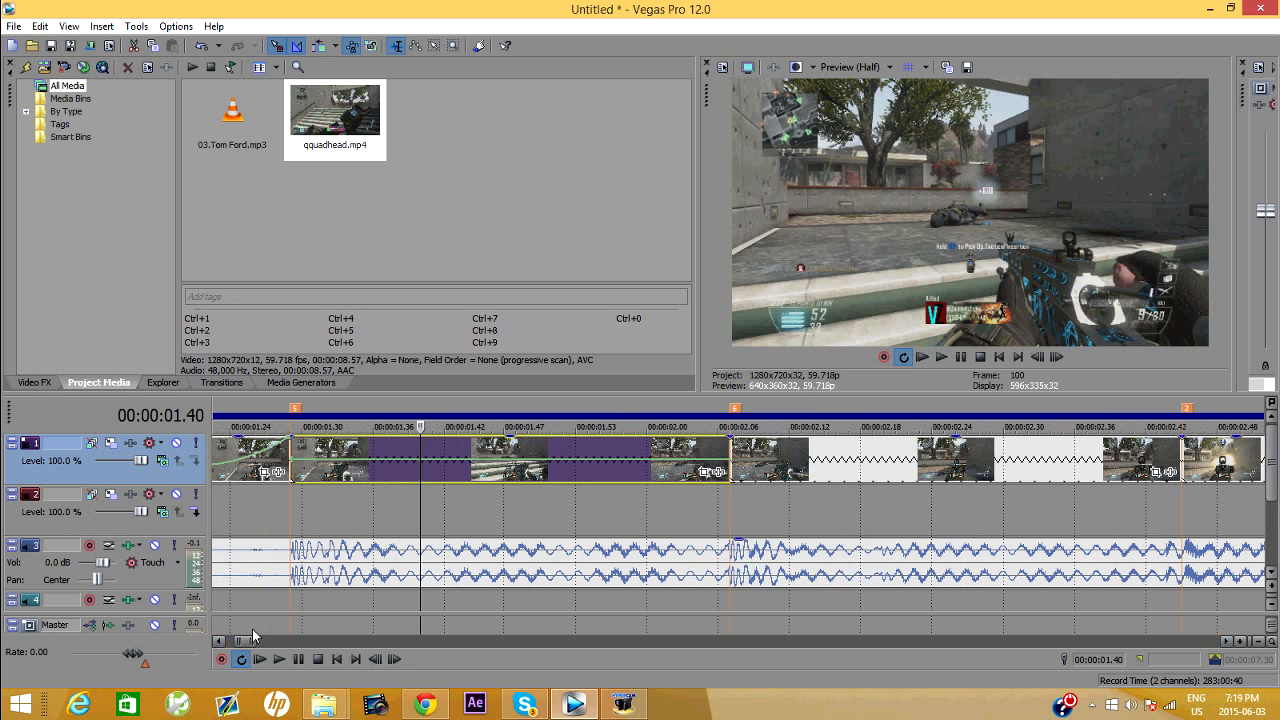
double_click(411, 462)
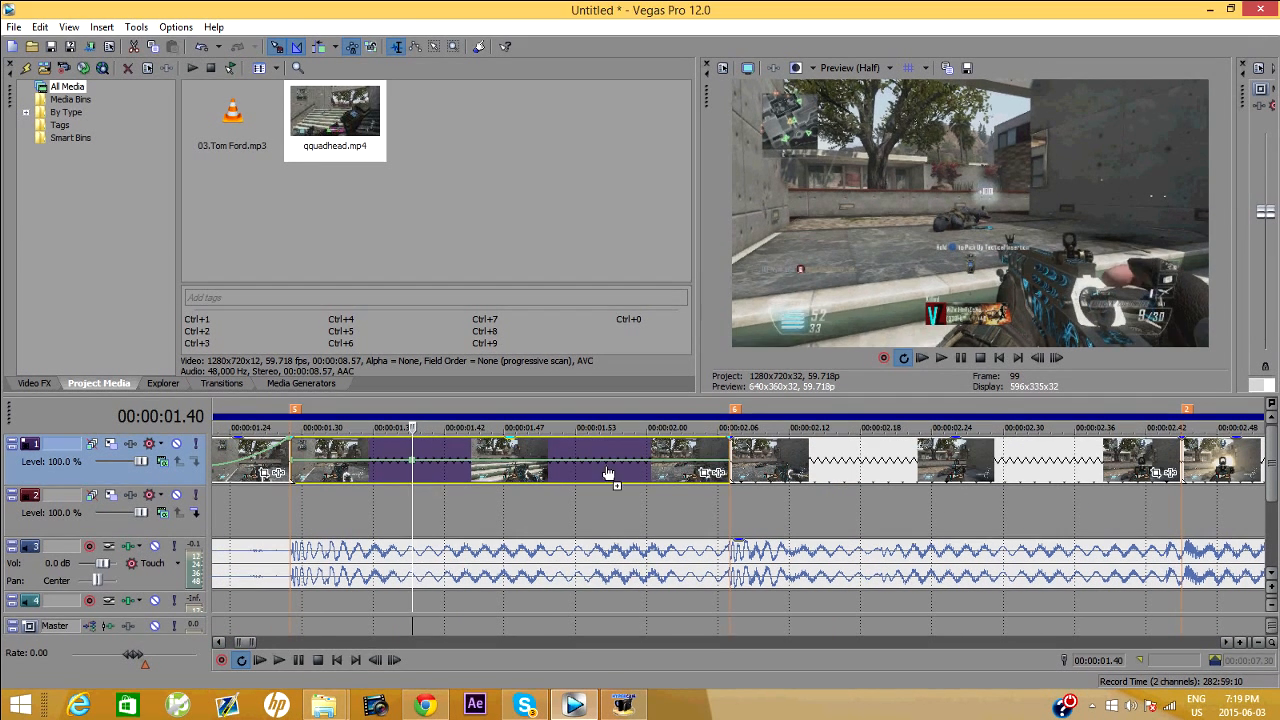
double_click(632, 462)
left_click(730, 462)
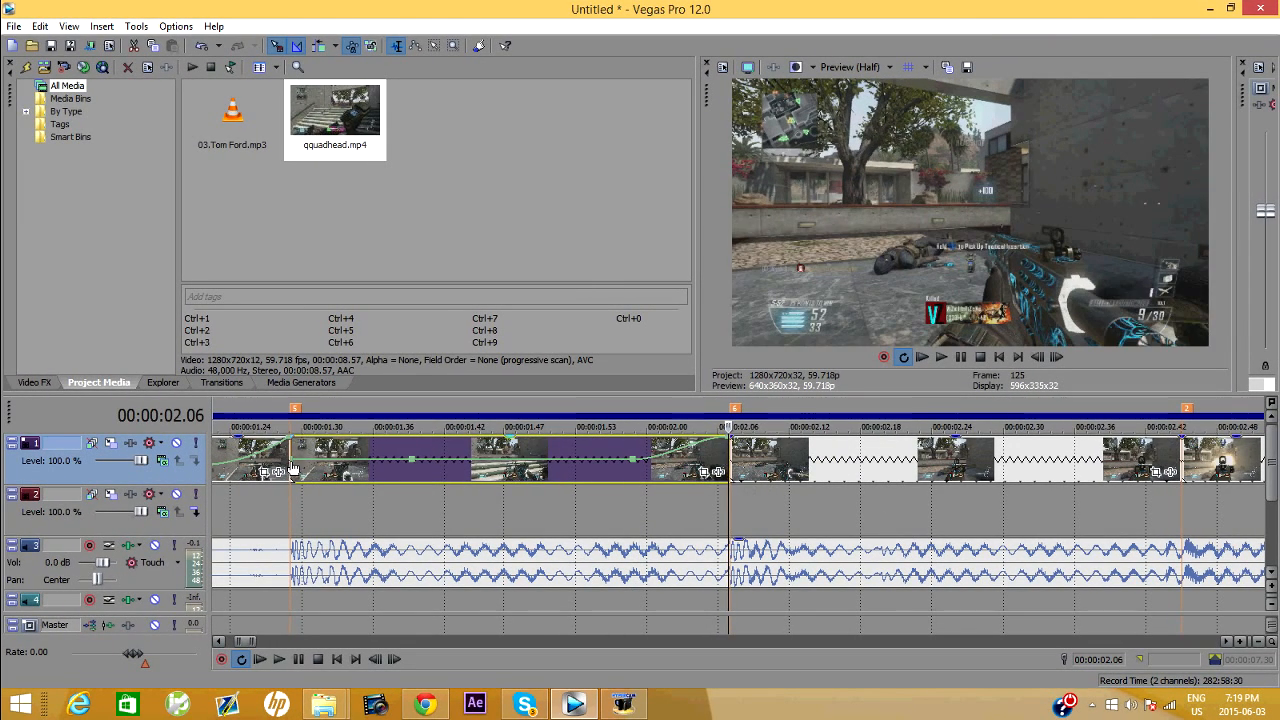
left_click_drag(292, 462, 294, 357)
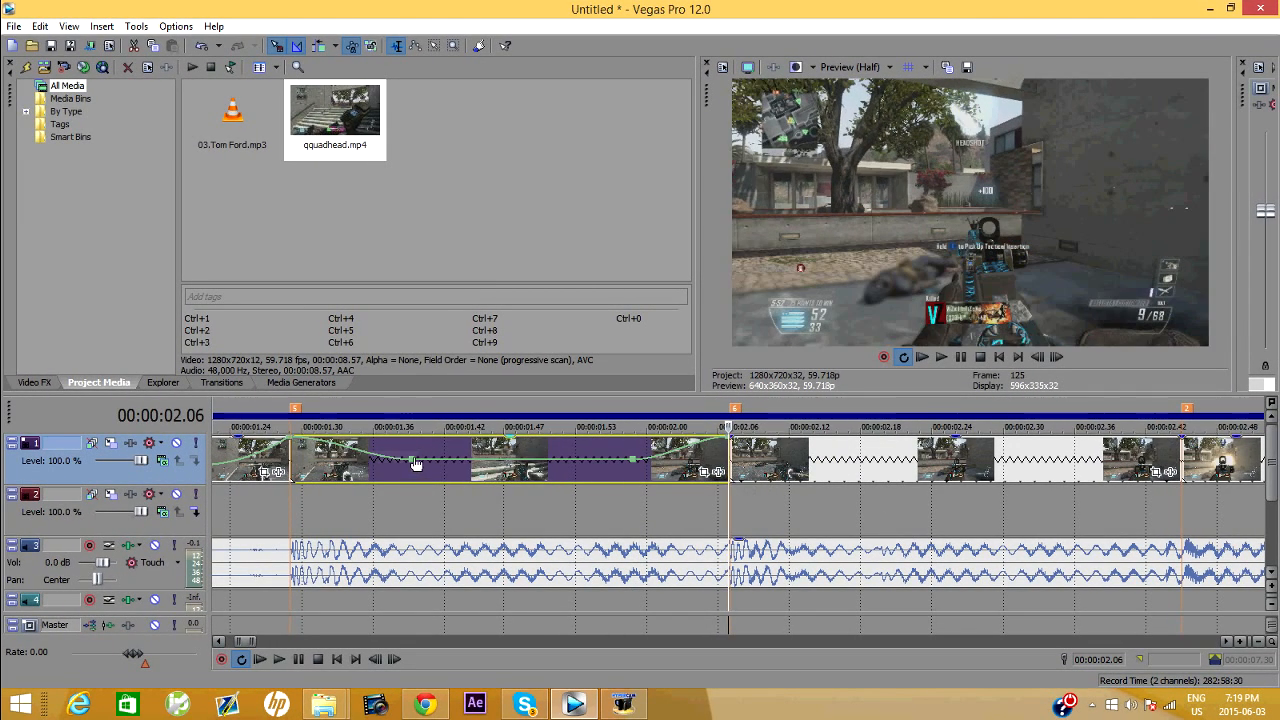
Set both inner velocity points of the clip between markers 5 and 6 to 50% forward velocity.
right_click(412, 462)
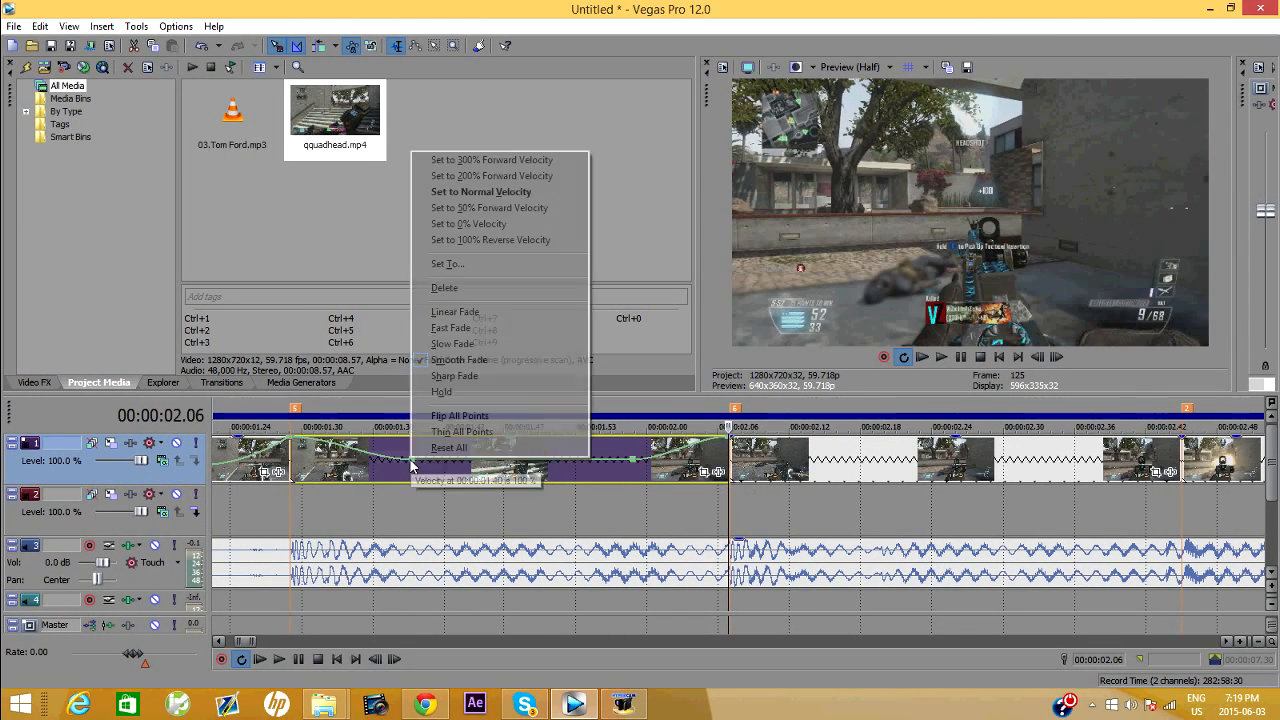
left_click(527, 208)
right_click(631, 463)
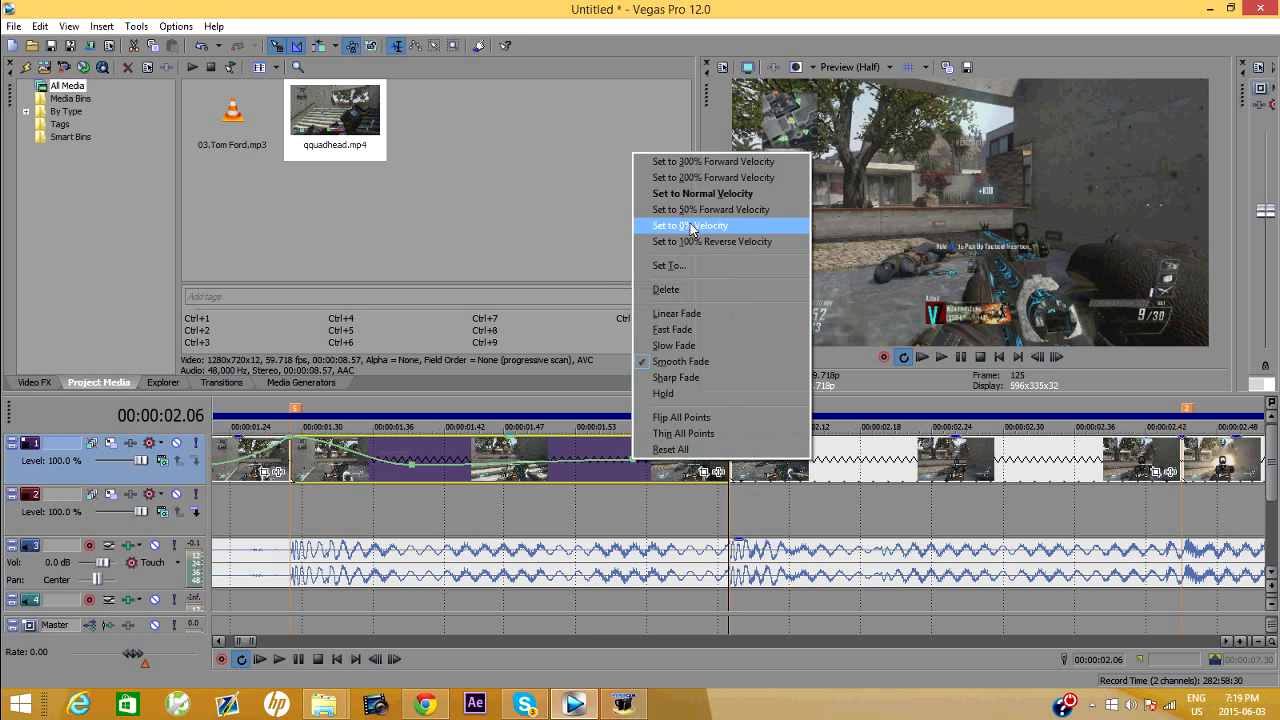
left_click(686, 207)
Apply Slow Fade to the last and Fast Fade to the first velocity segment of the clip between markers 5 and 6.
right_click(693, 453)
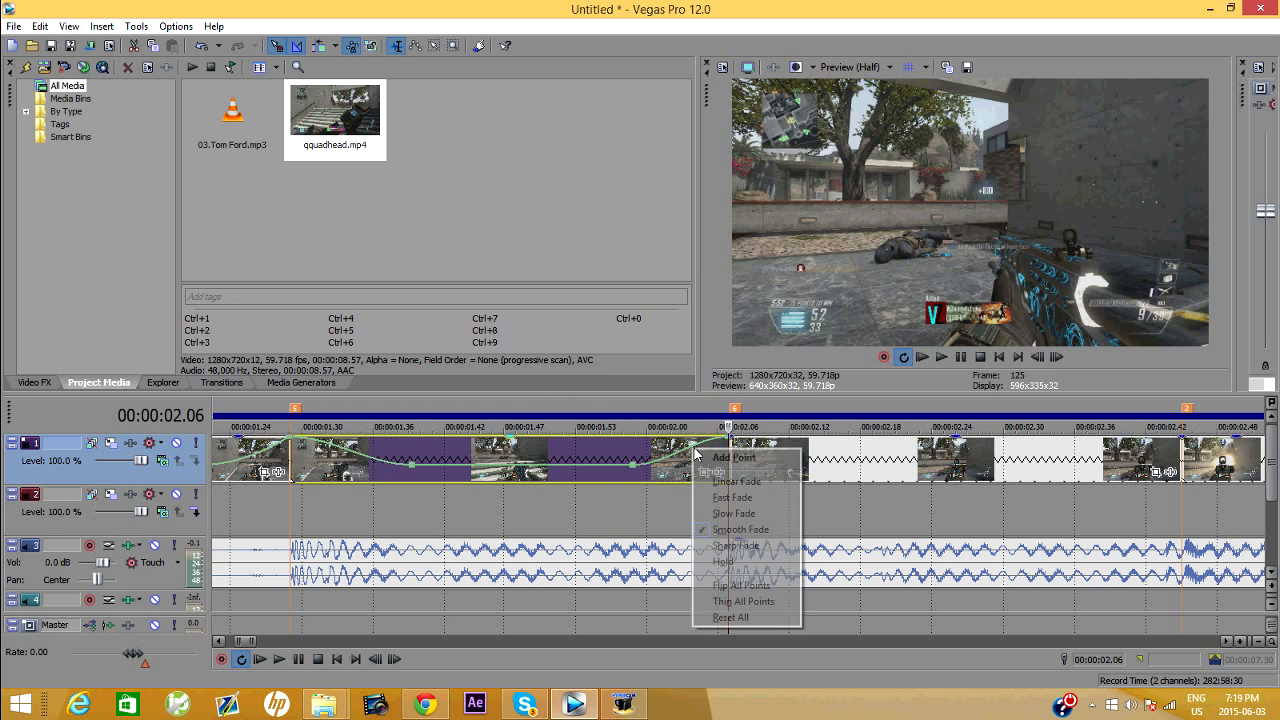
left_click(750, 528)
right_click(350, 463)
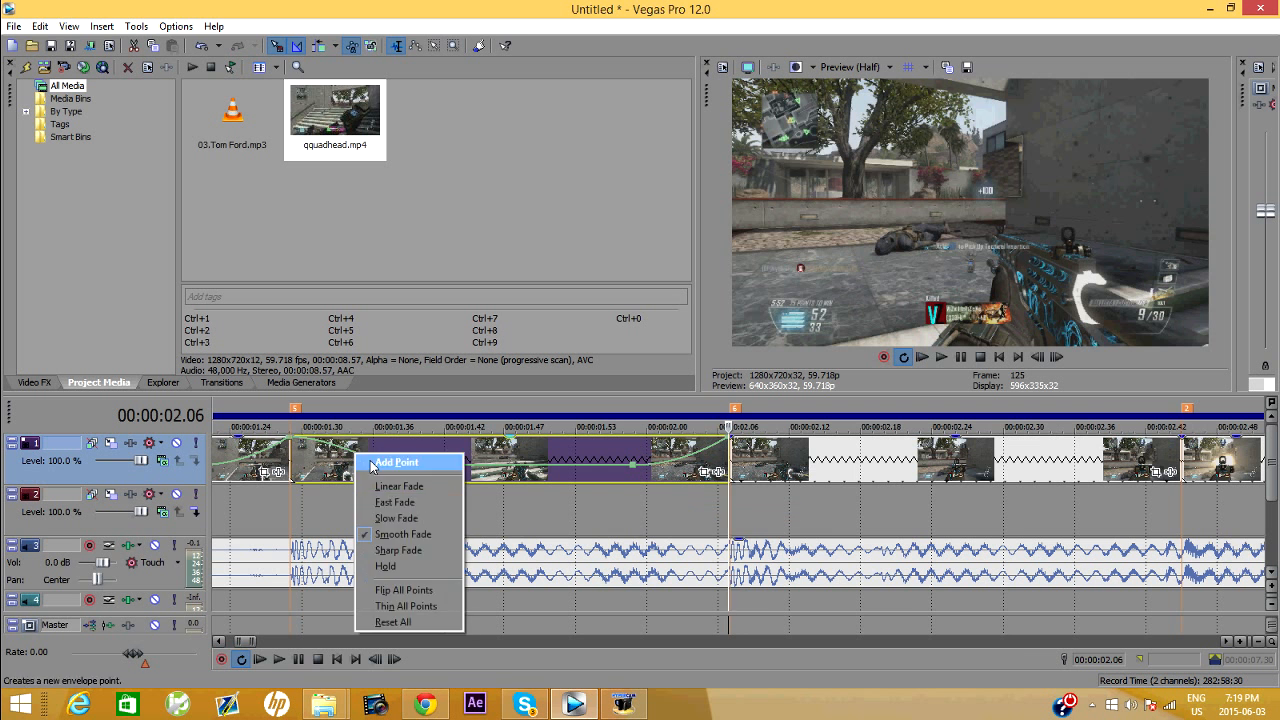
left_click(433, 506)
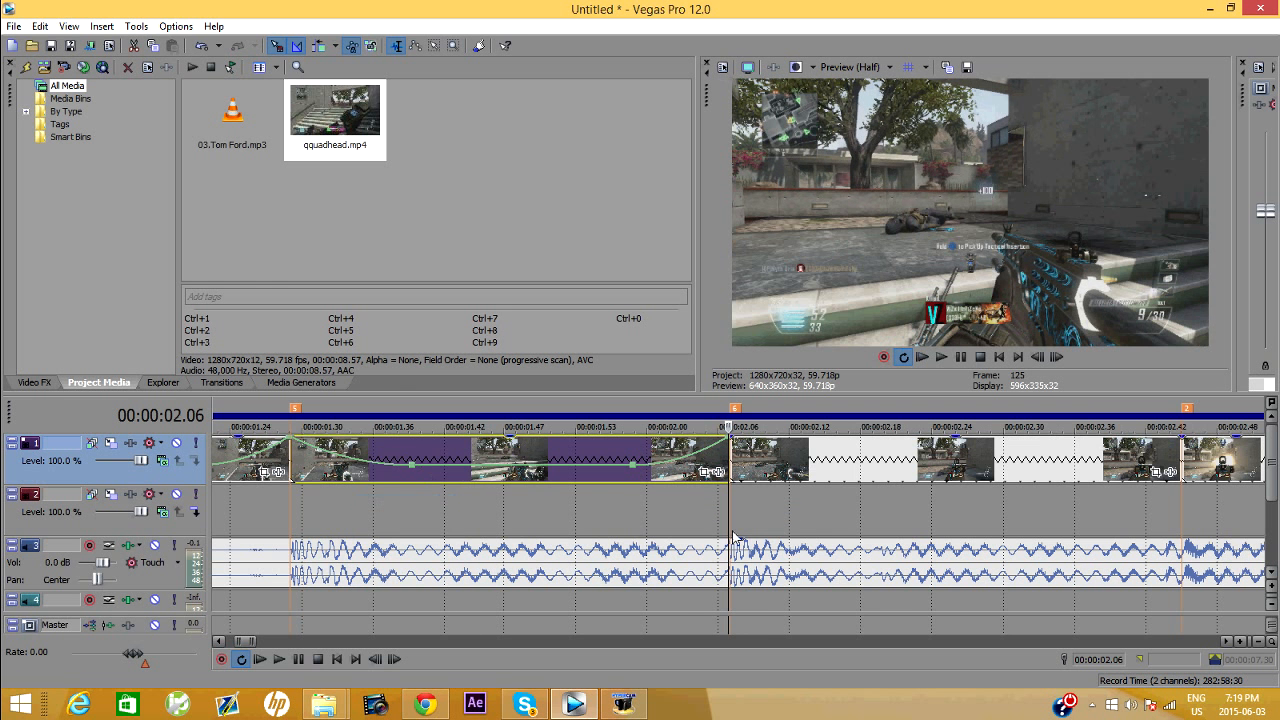
Look over the velocity envelopes of all clips along the timeline, from the opening clip to marker 14.
left_click(1226, 641)
scroll(705, 572, "down", 3)
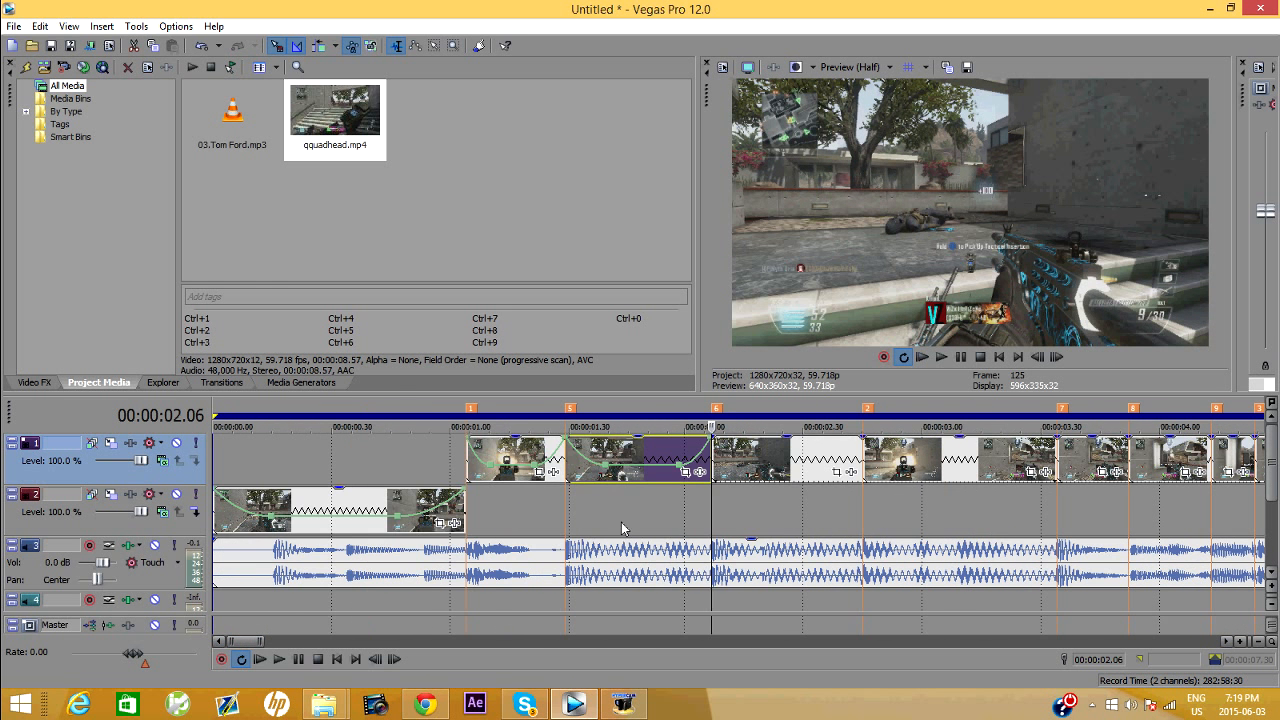
scroll(1000, 590, "up", 2)
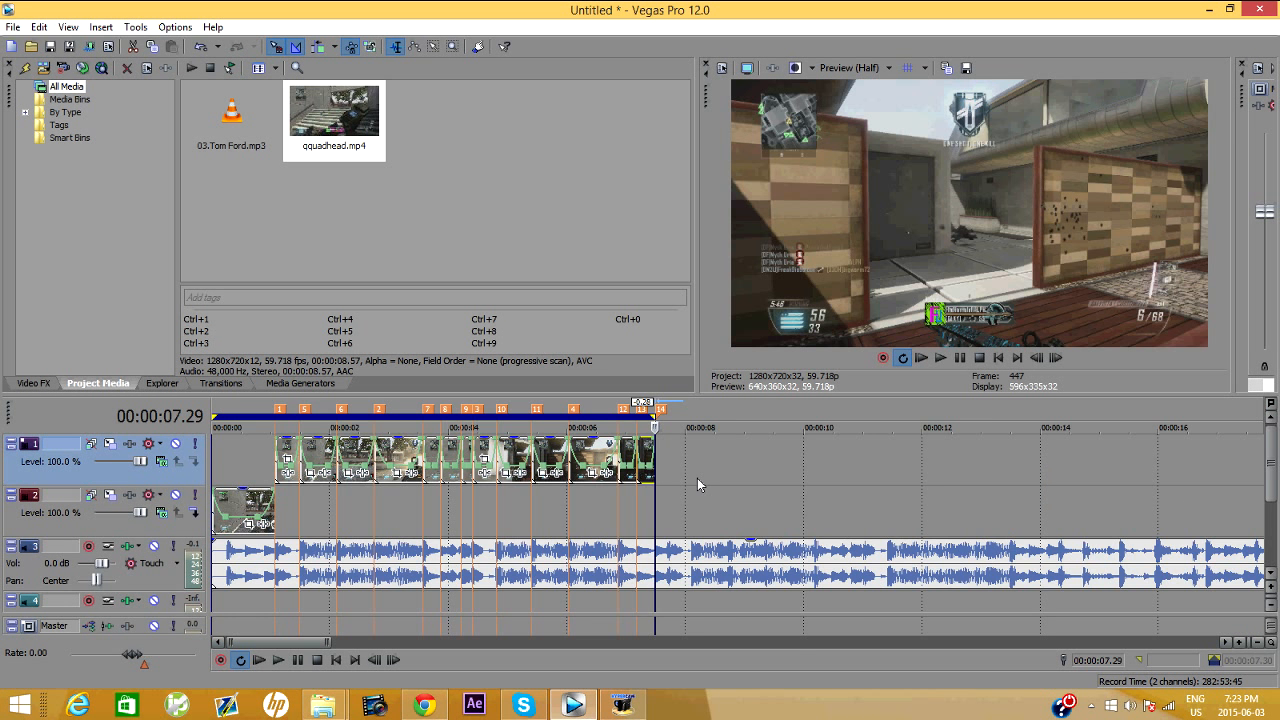
scroll(600, 495, "up", 5)
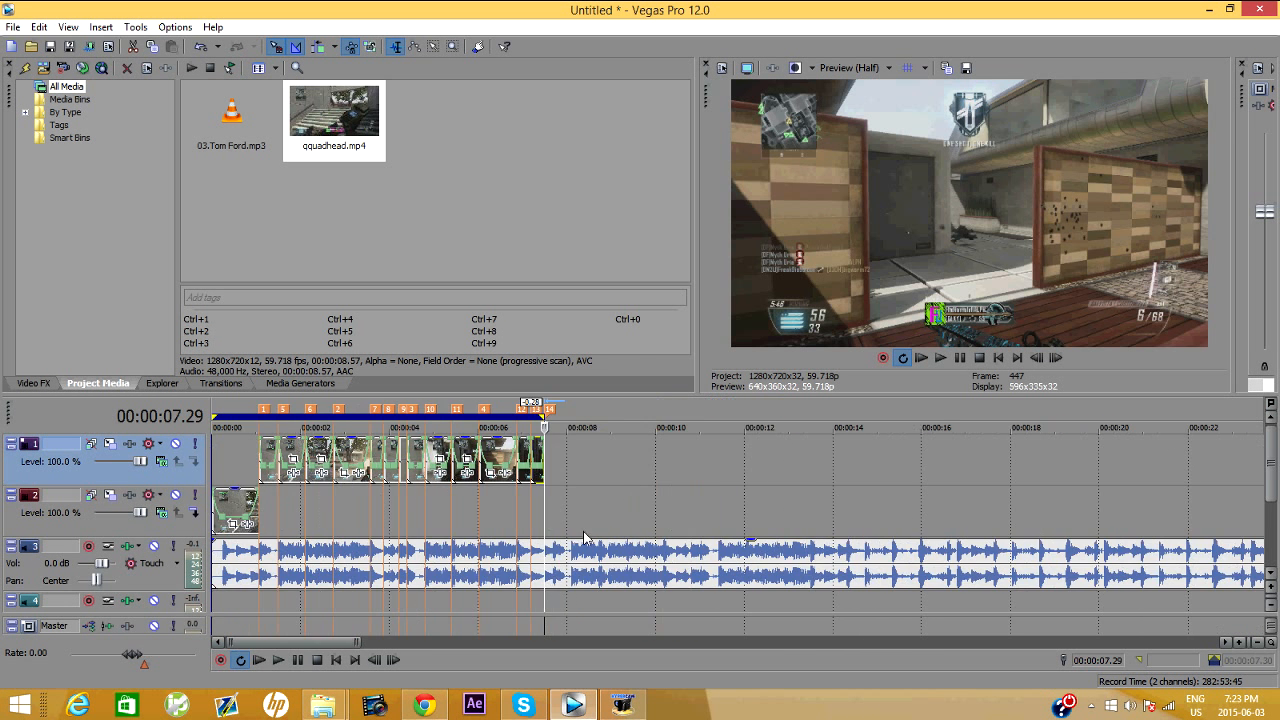
scroll(573, 518, "down", 3)
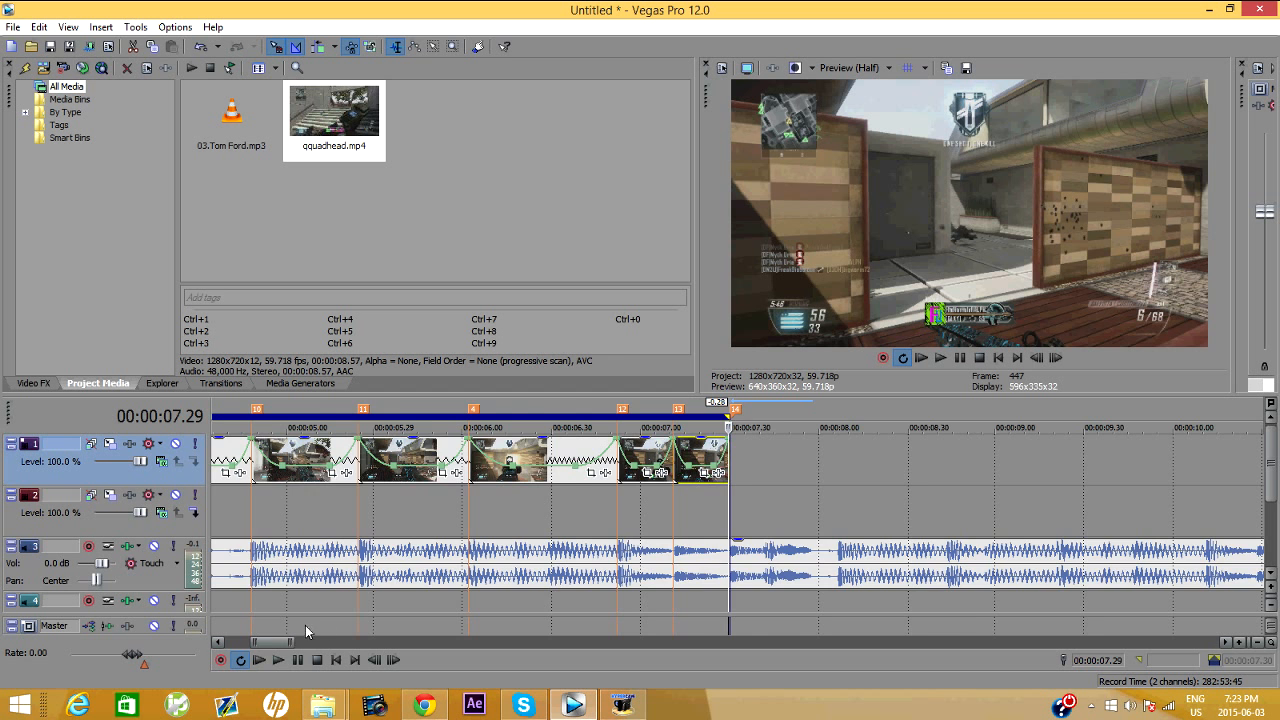
left_click_drag(270, 643, 240, 643)
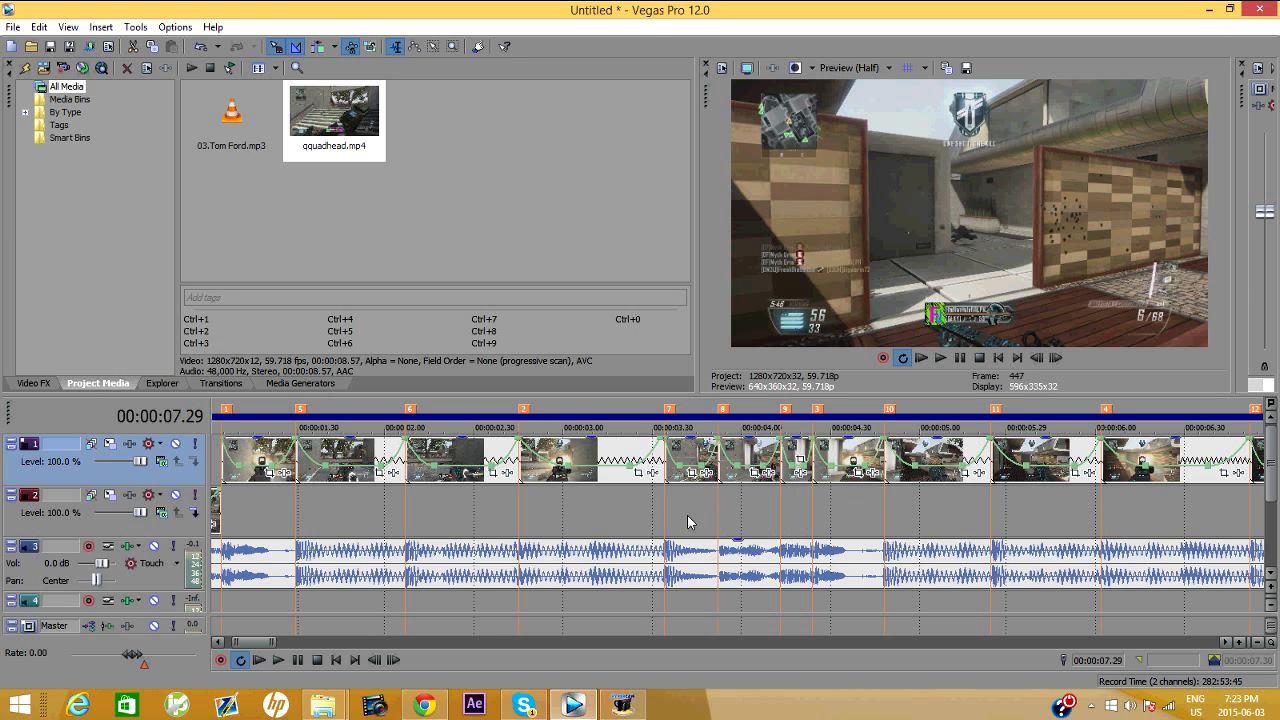
left_click_drag(252, 643, 260, 645)
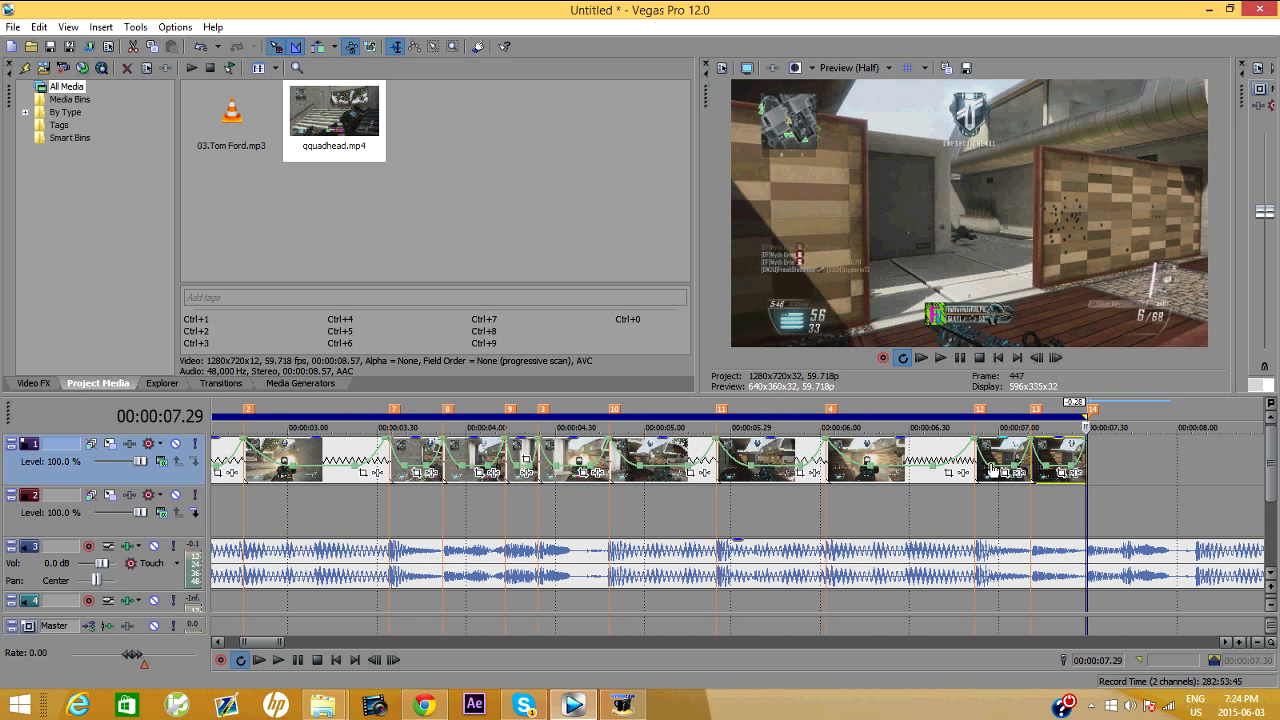
scroll(804, 512, "down", 2)
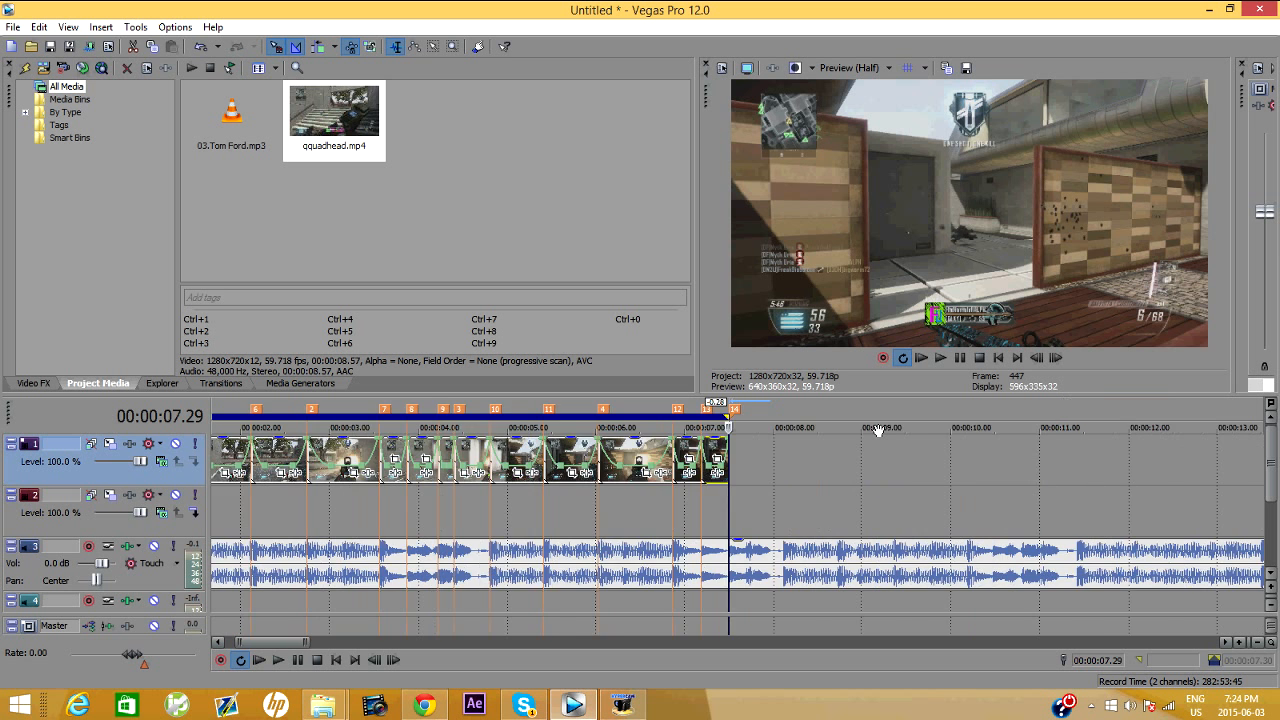
scroll(878, 430, "down", 3)
scroll(878, 430, "up", 5)
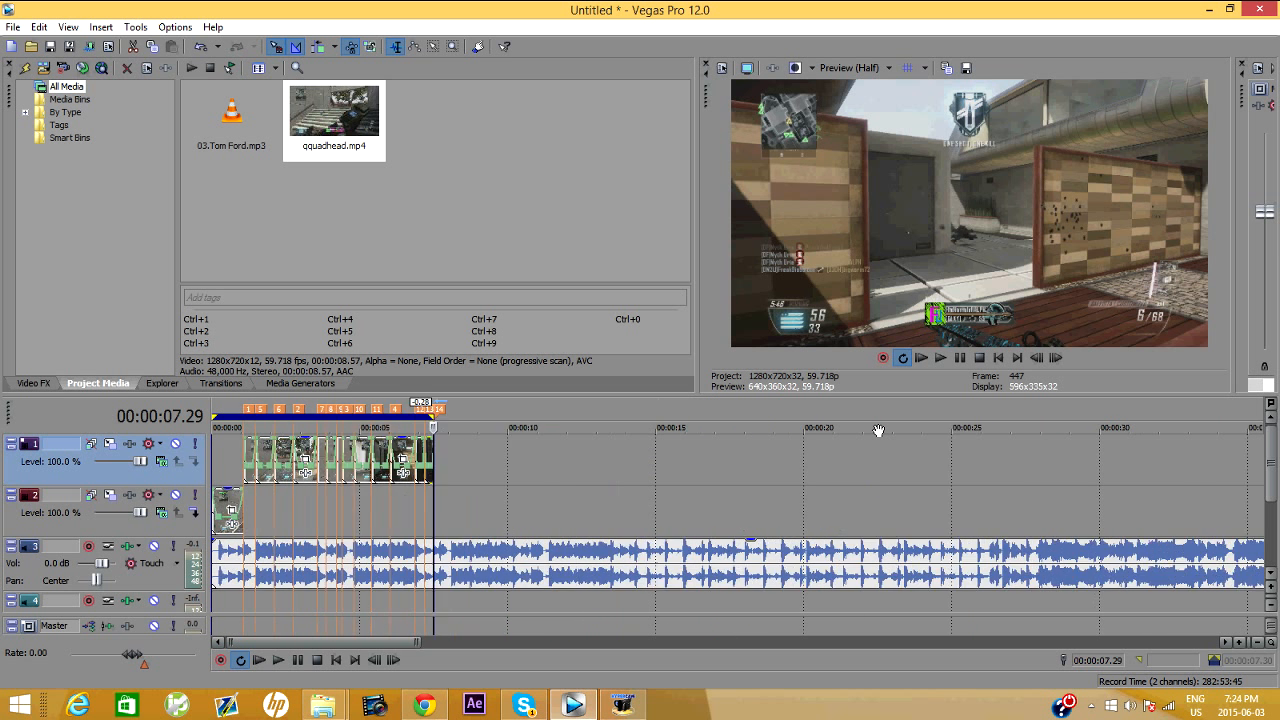
scroll(878, 430, "down", 4)
Play back the synced sequence from the start and pause it within the opening clip.
key("space")
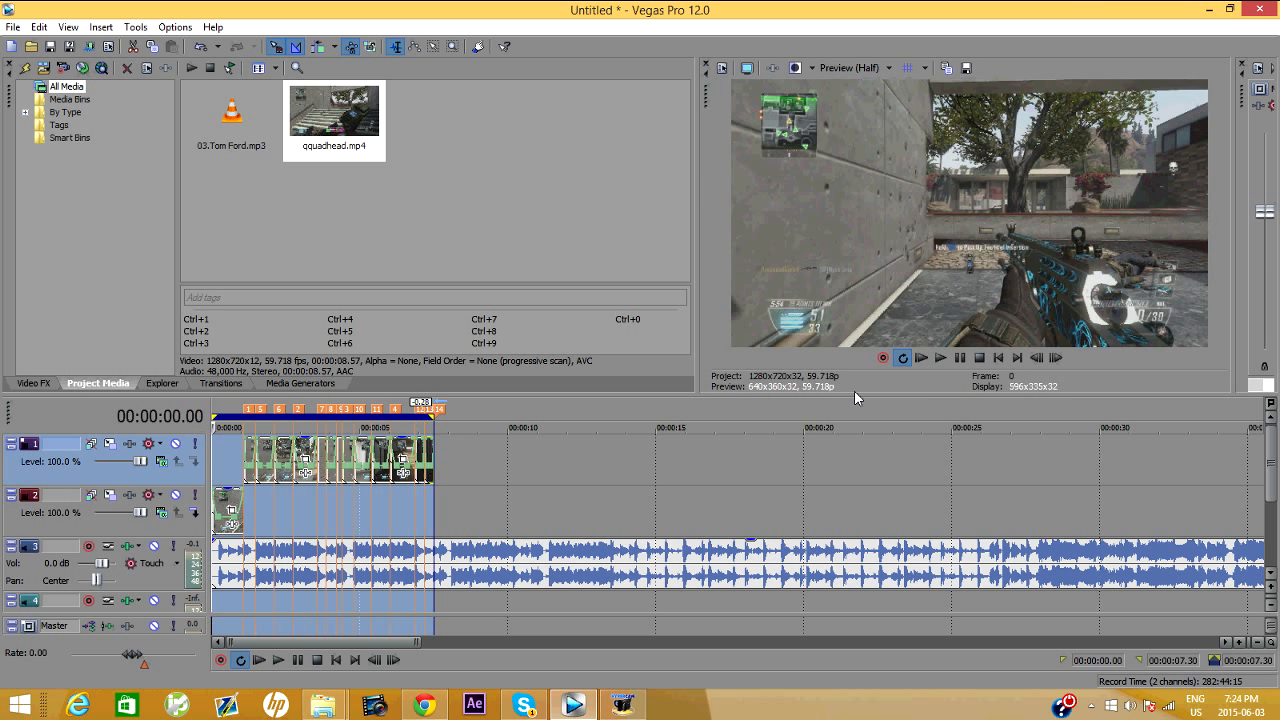
left_click(946, 358)
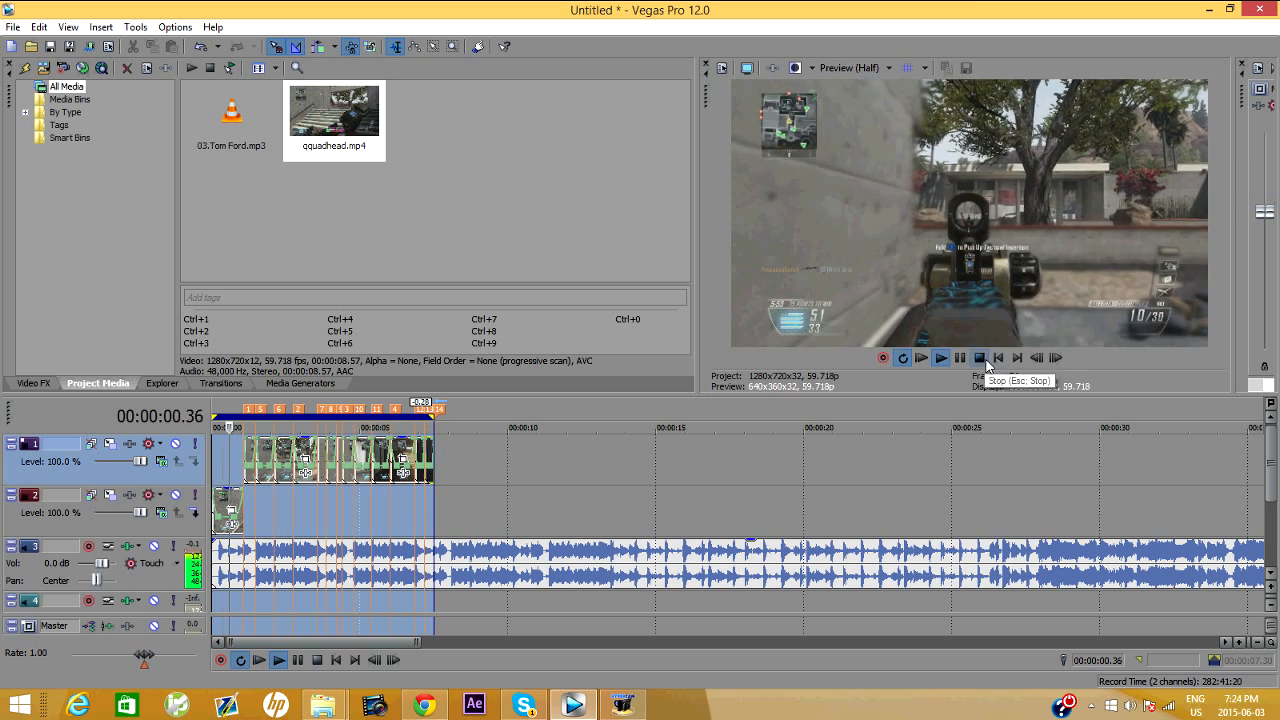
left_click(957, 357)
In Event Pan/Crop for the clip starting at marker 1, zoom its first frame in to about 1,132 × 637.
scroll(665, 475, "up", 5)
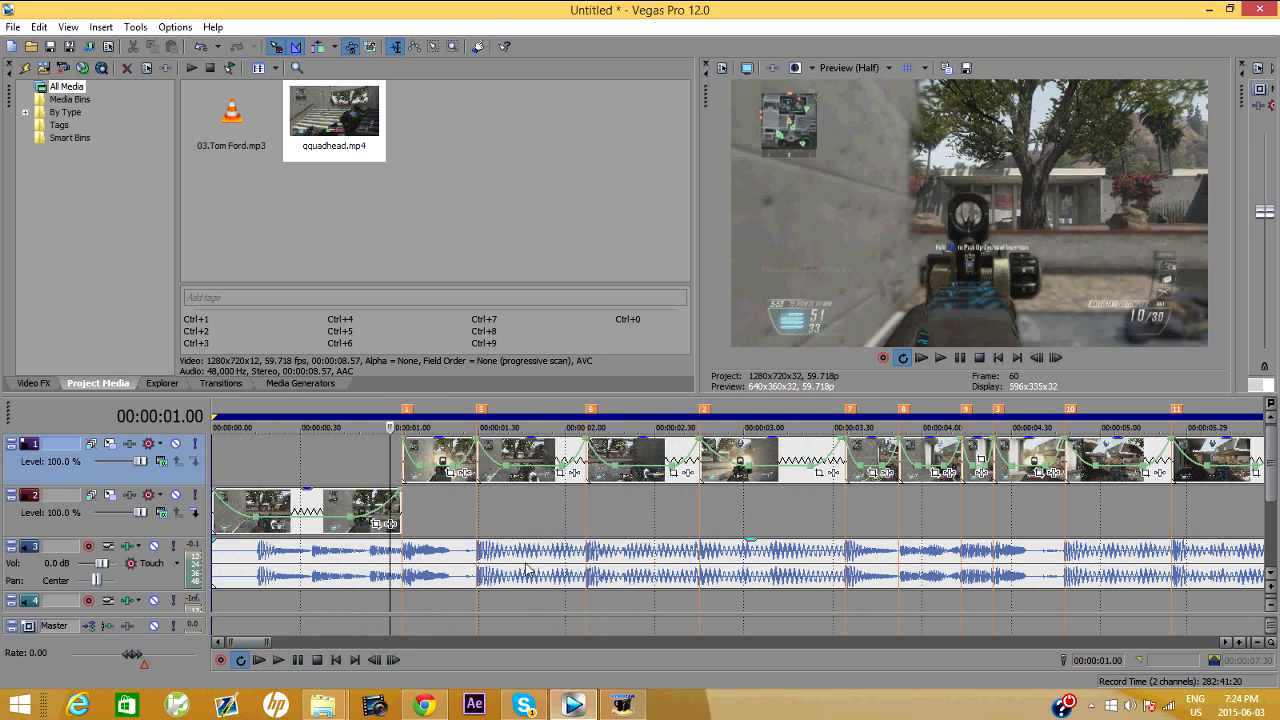
left_click(404, 465)
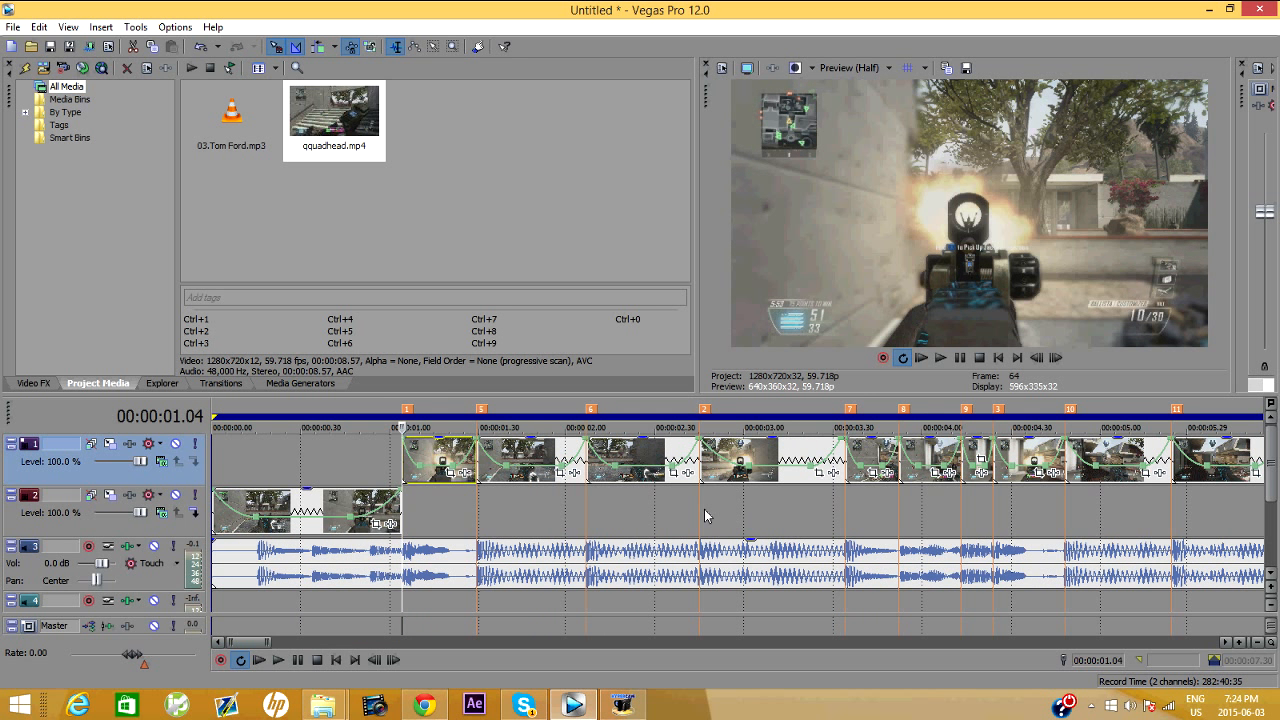
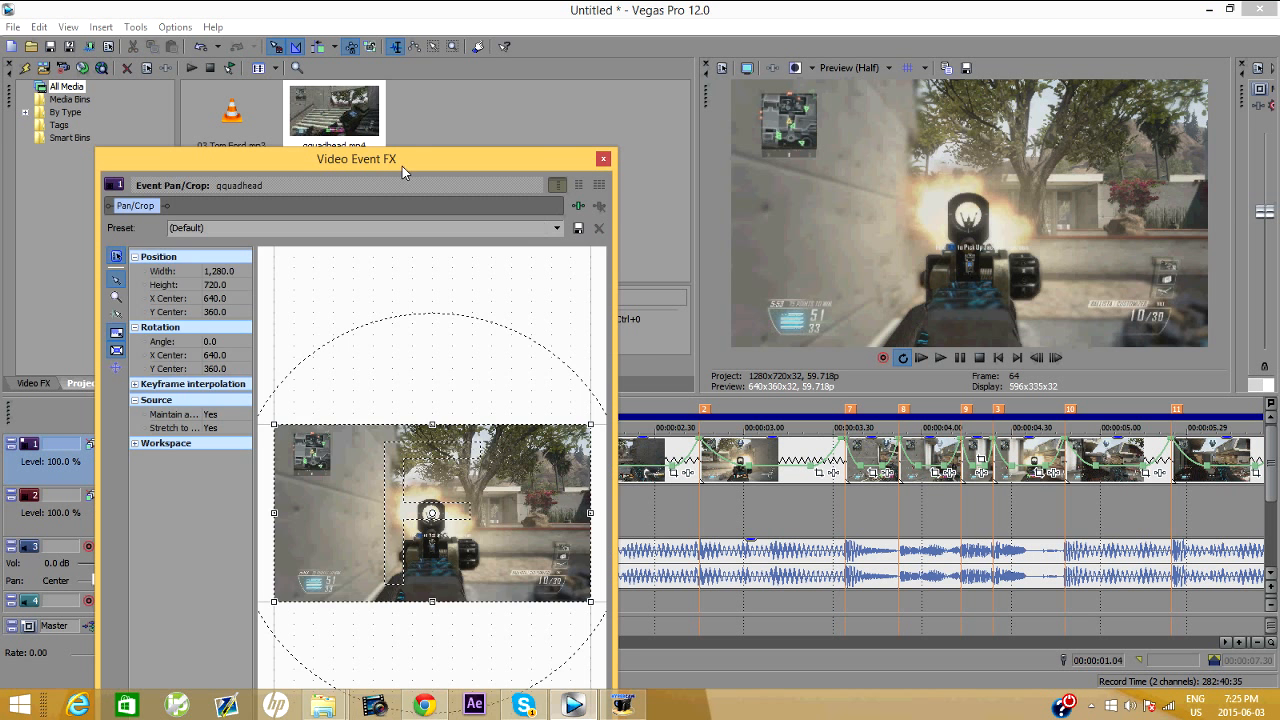
double_click(390, 167)
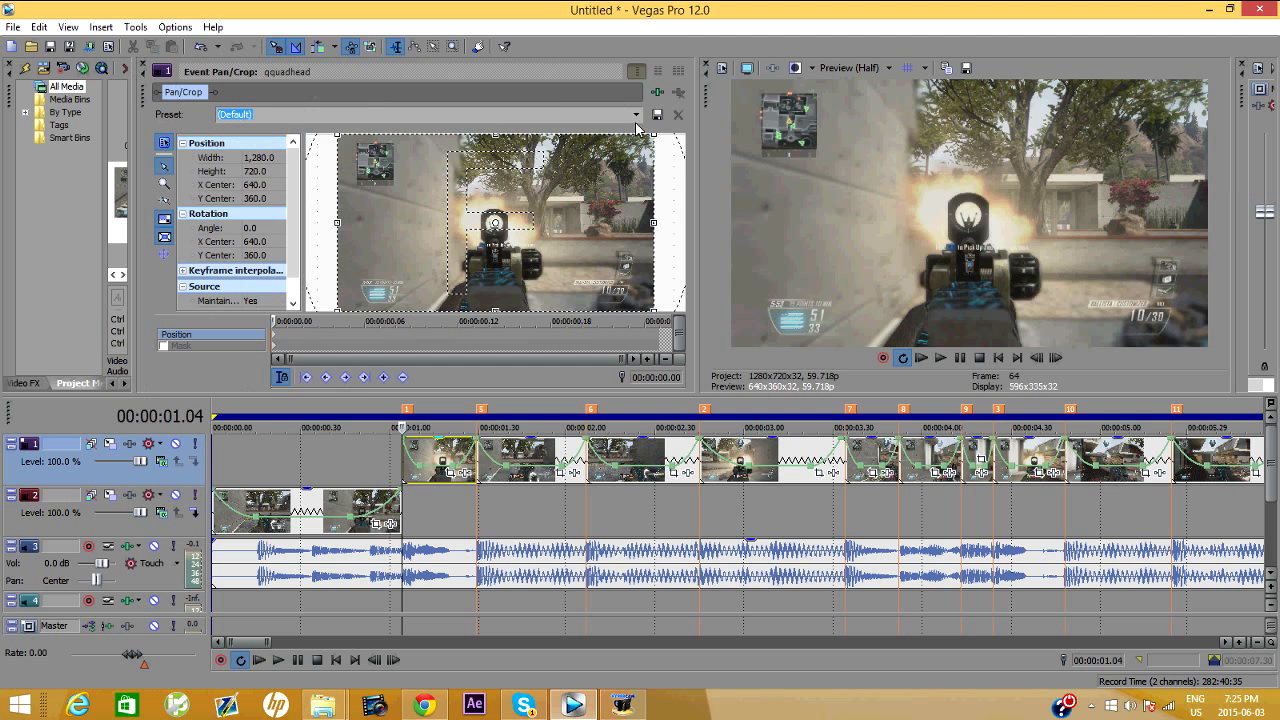
scroll(620, 190, "down", 3)
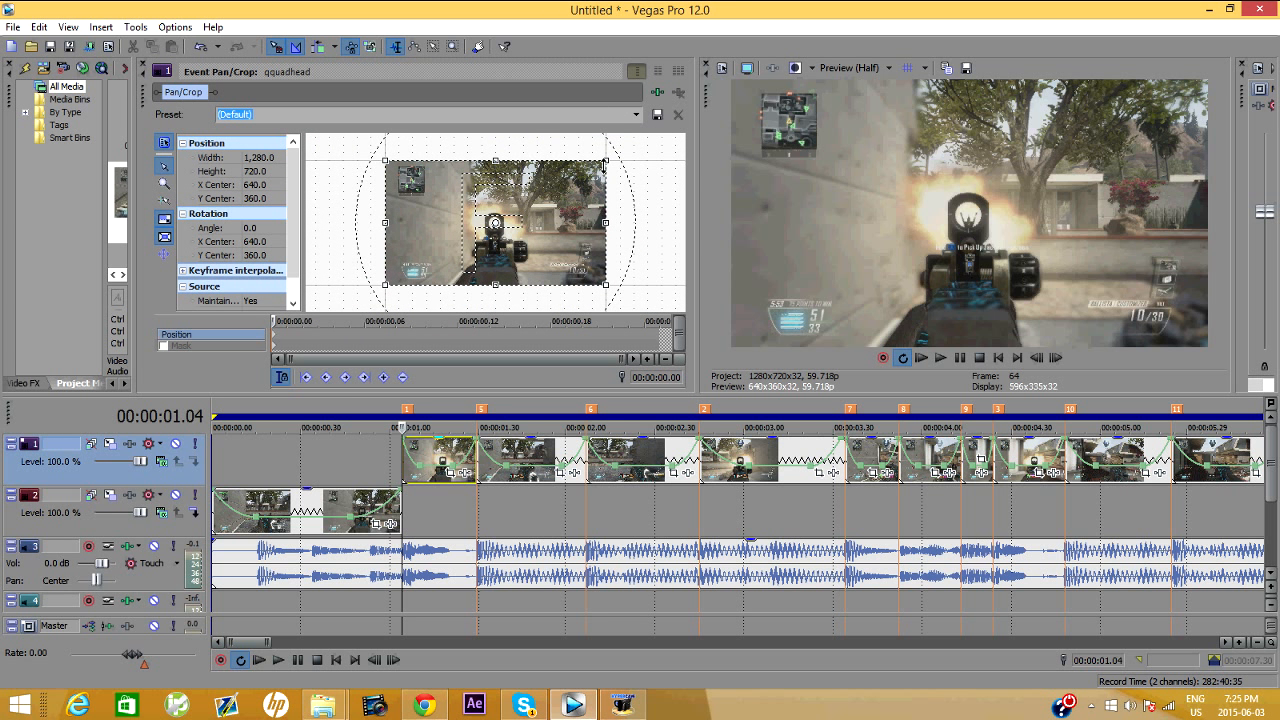
left_click_drag(604, 160, 596, 169)
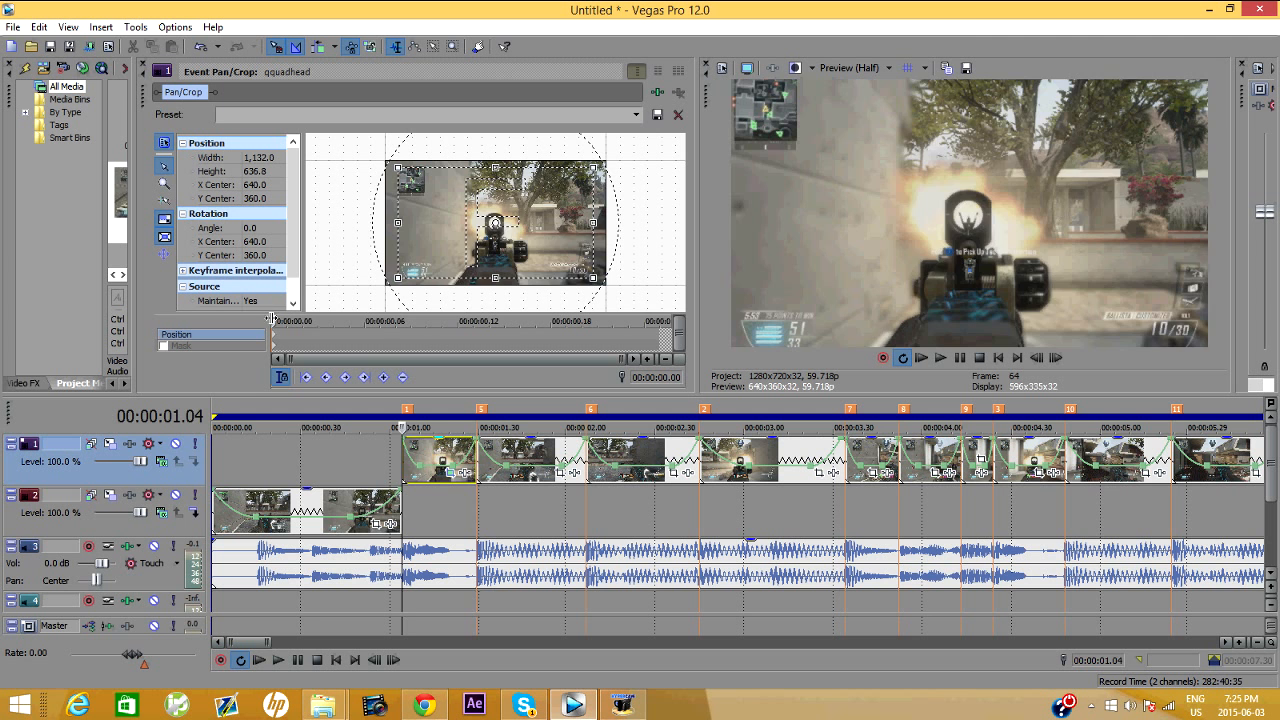
Add a Pan/Crop keyframe at 00:00:00.25 that restores the full 1,280 × 720 frame, and close the Video Event FX window.
left_click_drag(272, 318, 655, 300)
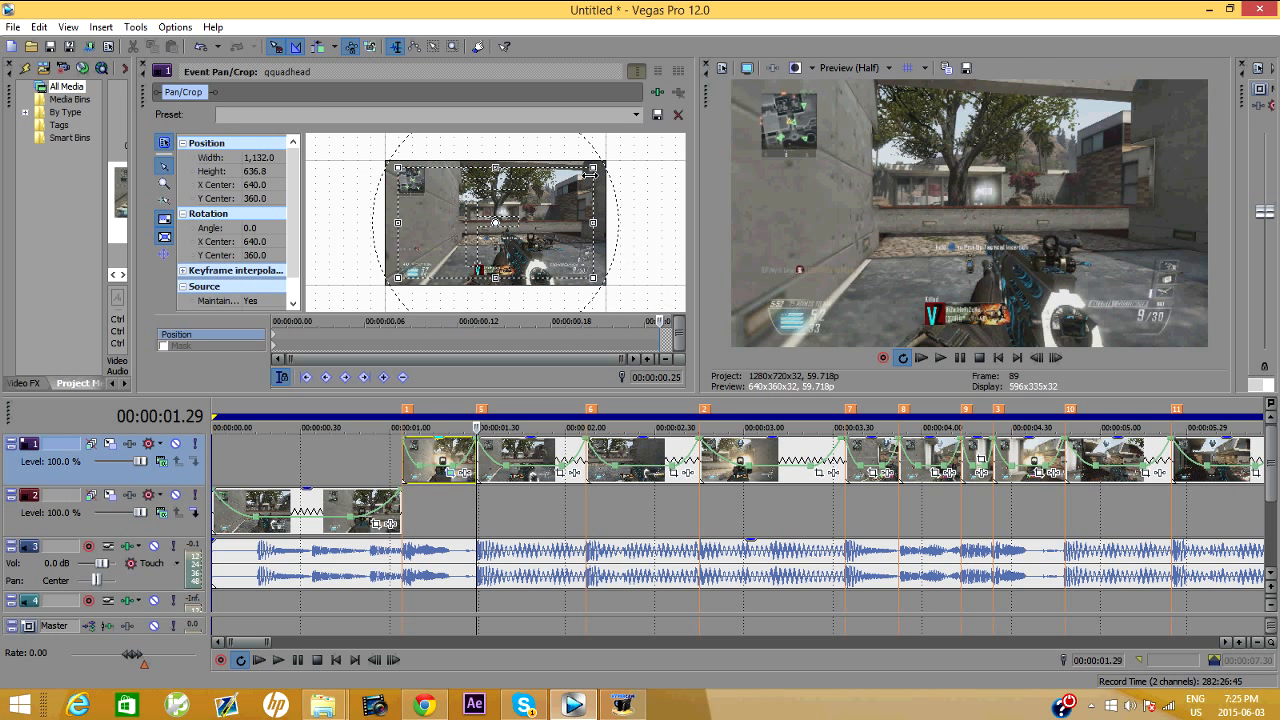
left_click_drag(595, 163, 607, 157)
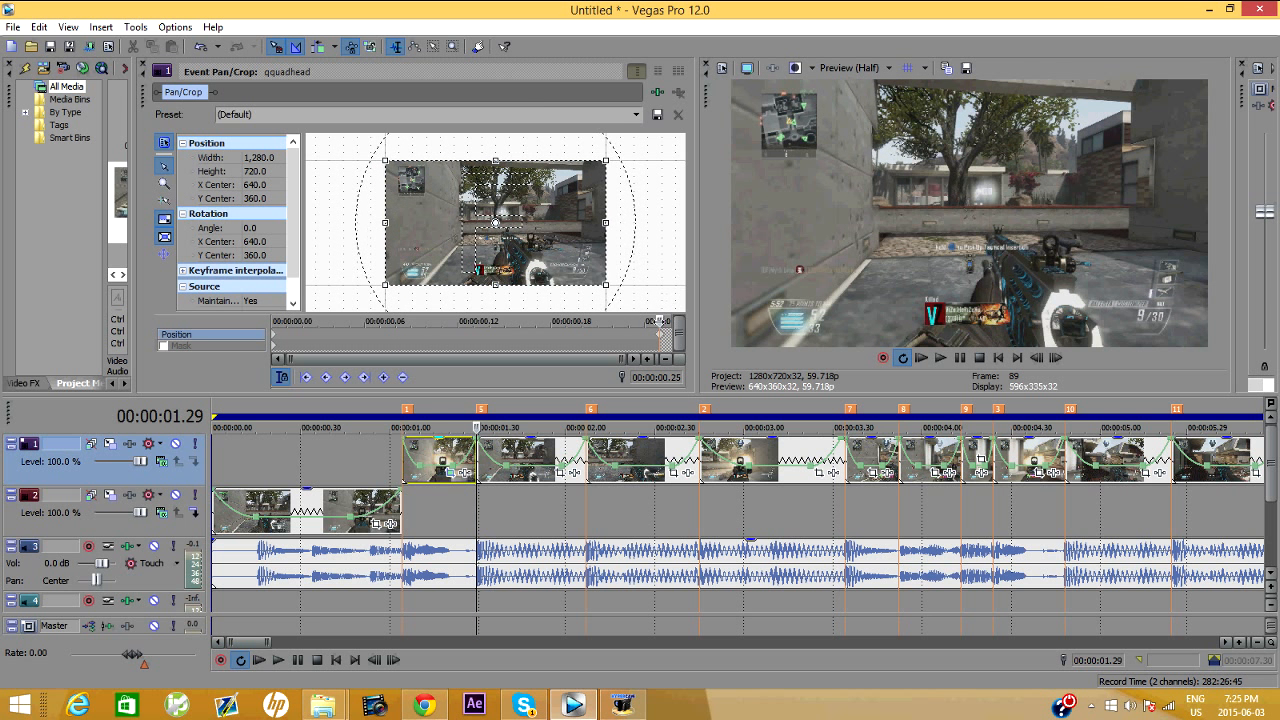
left_click_drag(658, 320, 217, 343)
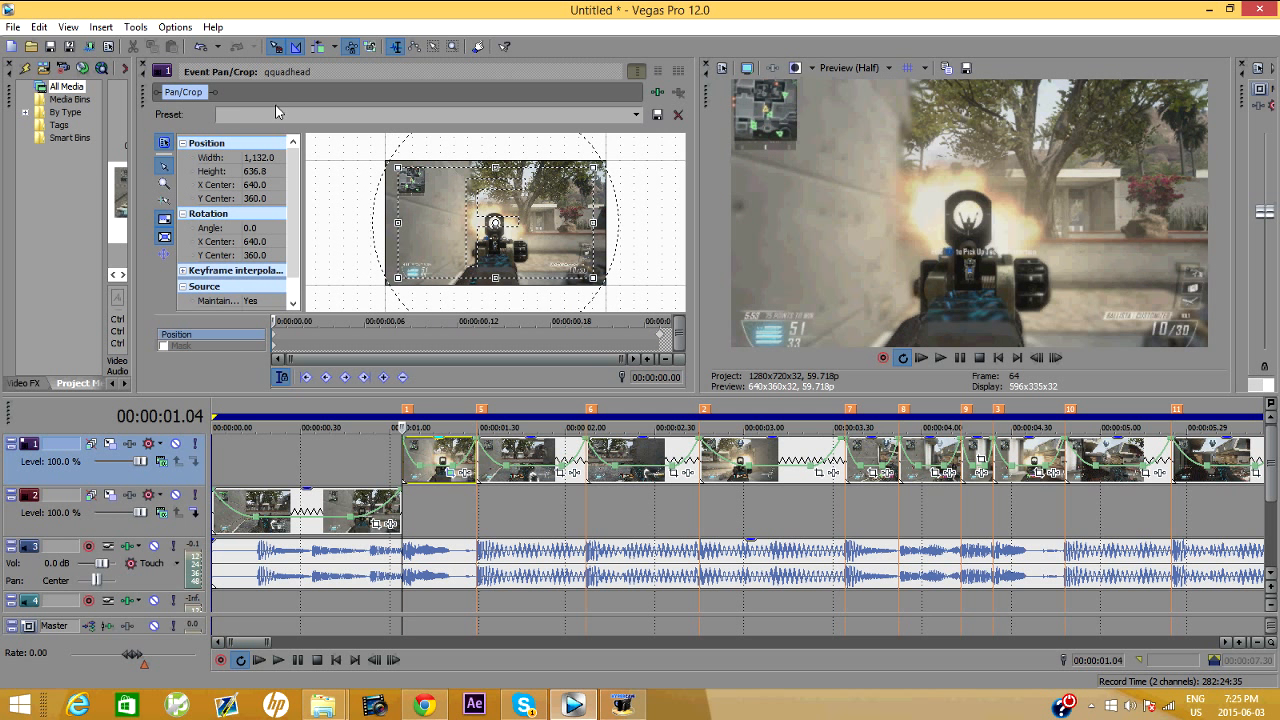
left_click(657, 115)
left_click_drag(147, 100, 569, 190)
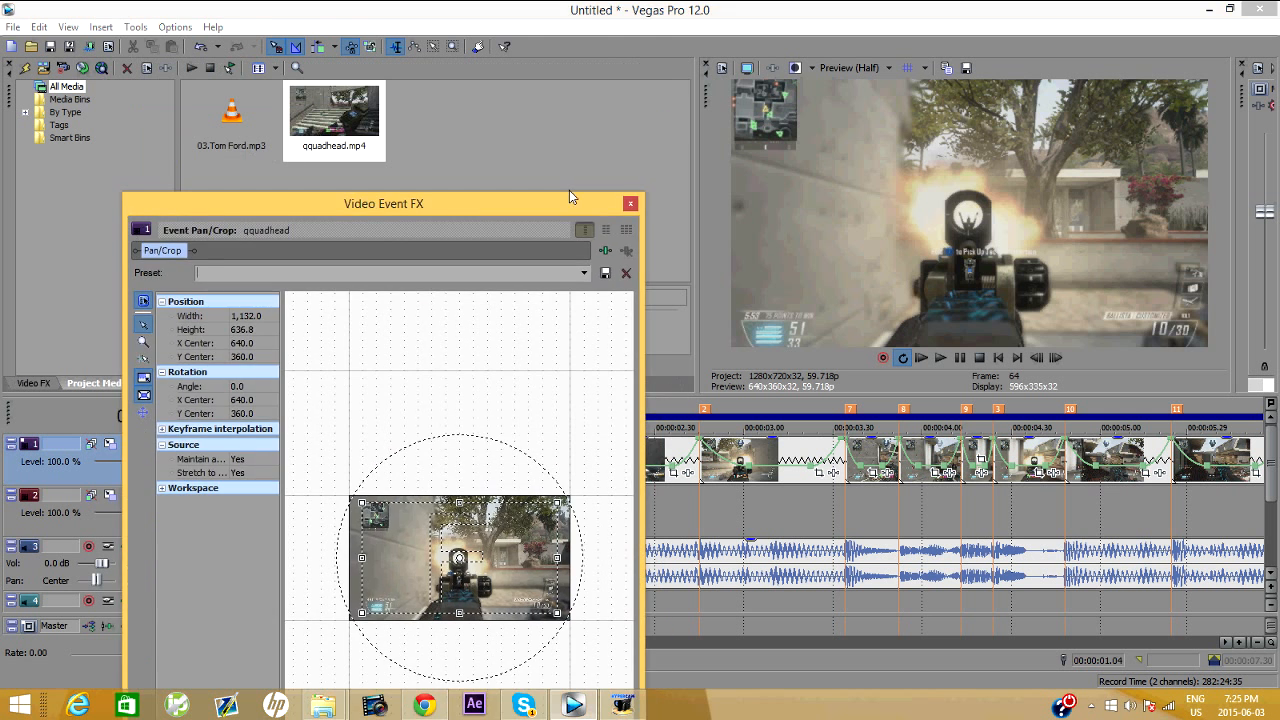
left_click(630, 196)
Play back the timeline from about 00:00:00.38 to check the zoom effect at marker 1.
left_click(323, 472)
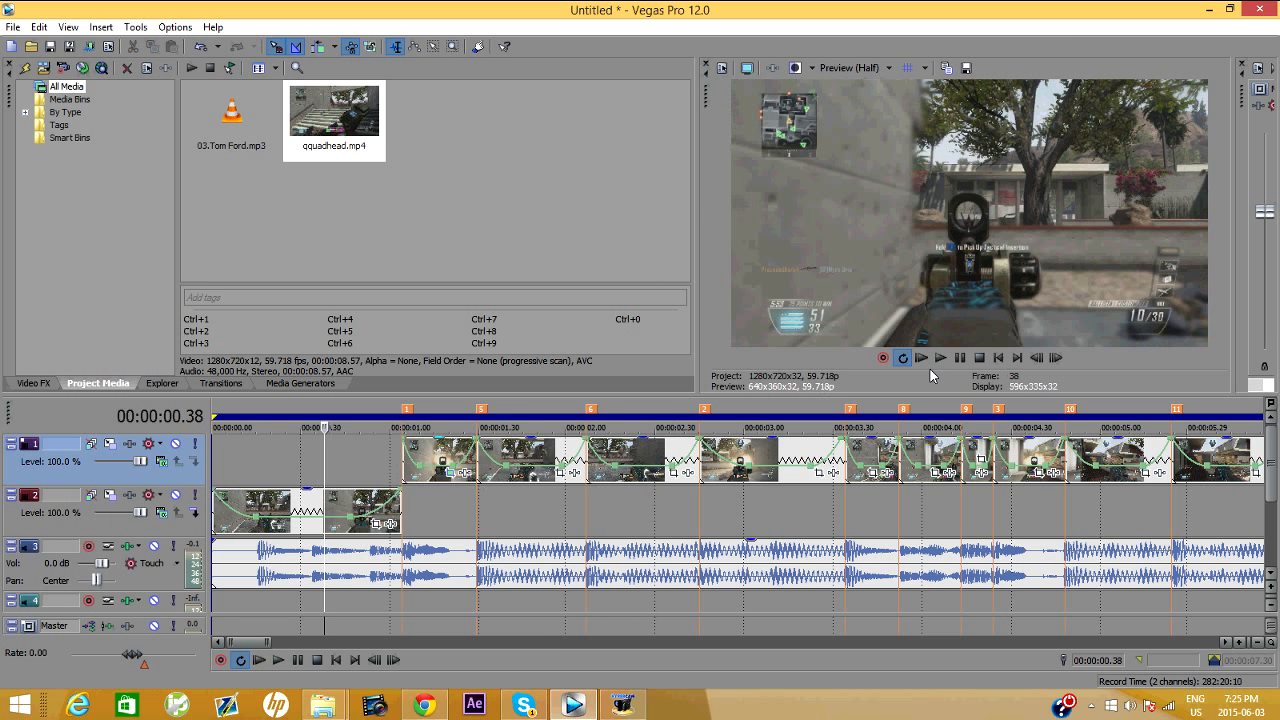
left_click(940, 357)
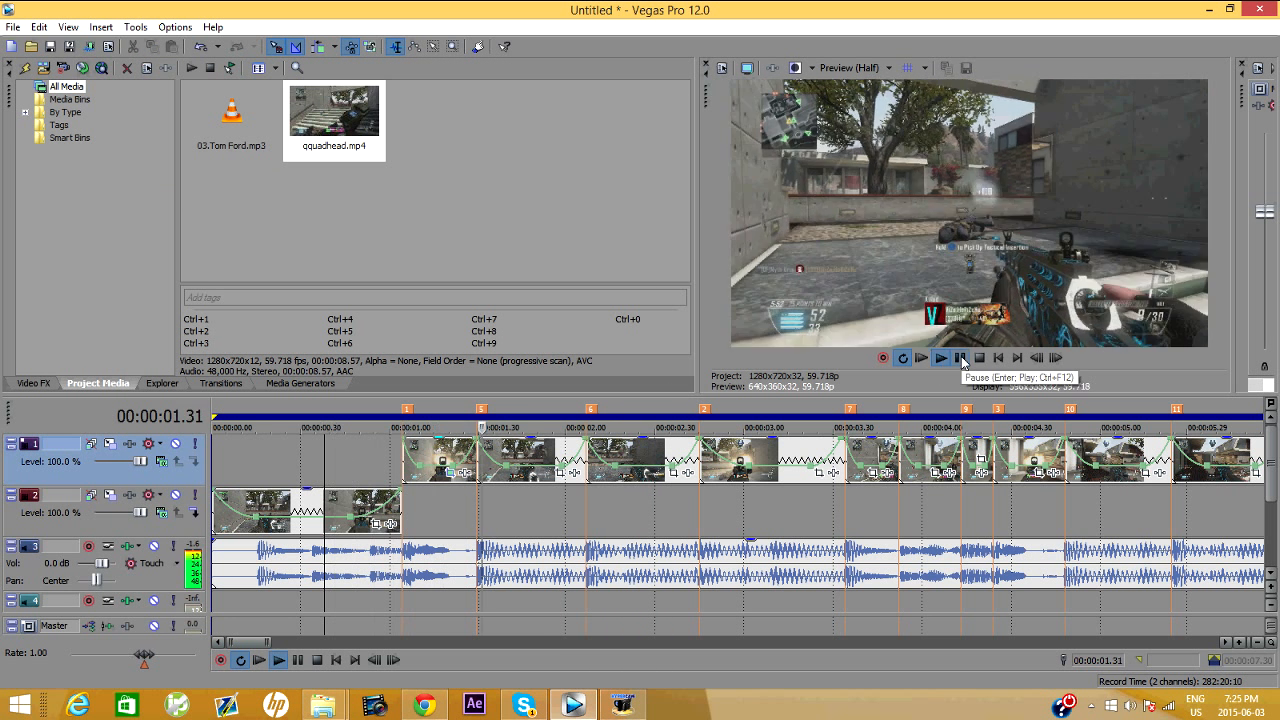
Pause playback and, in Event Pan/Crop for the clip starting at marker 5, zoom its first frame in to about 1,154 × 649.
left_click(960, 357)
left_click(477, 455)
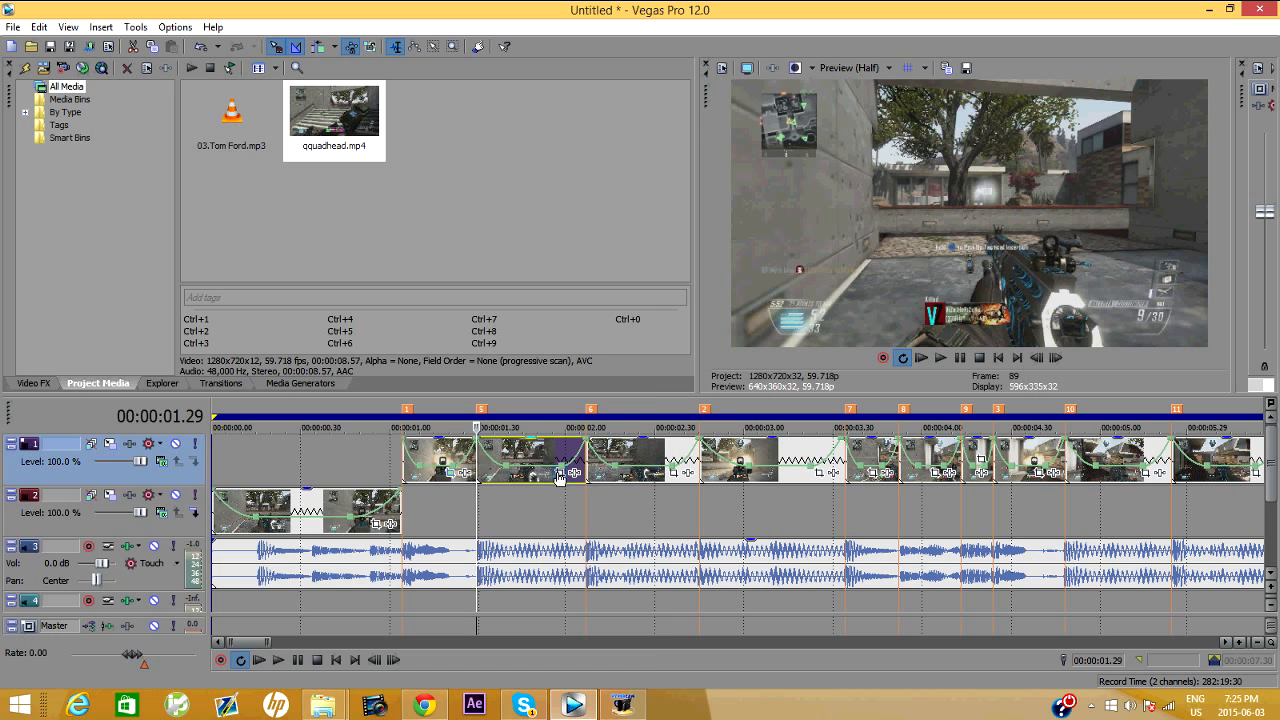
left_click(561, 473)
left_click_drag(496, 222, 514, 123)
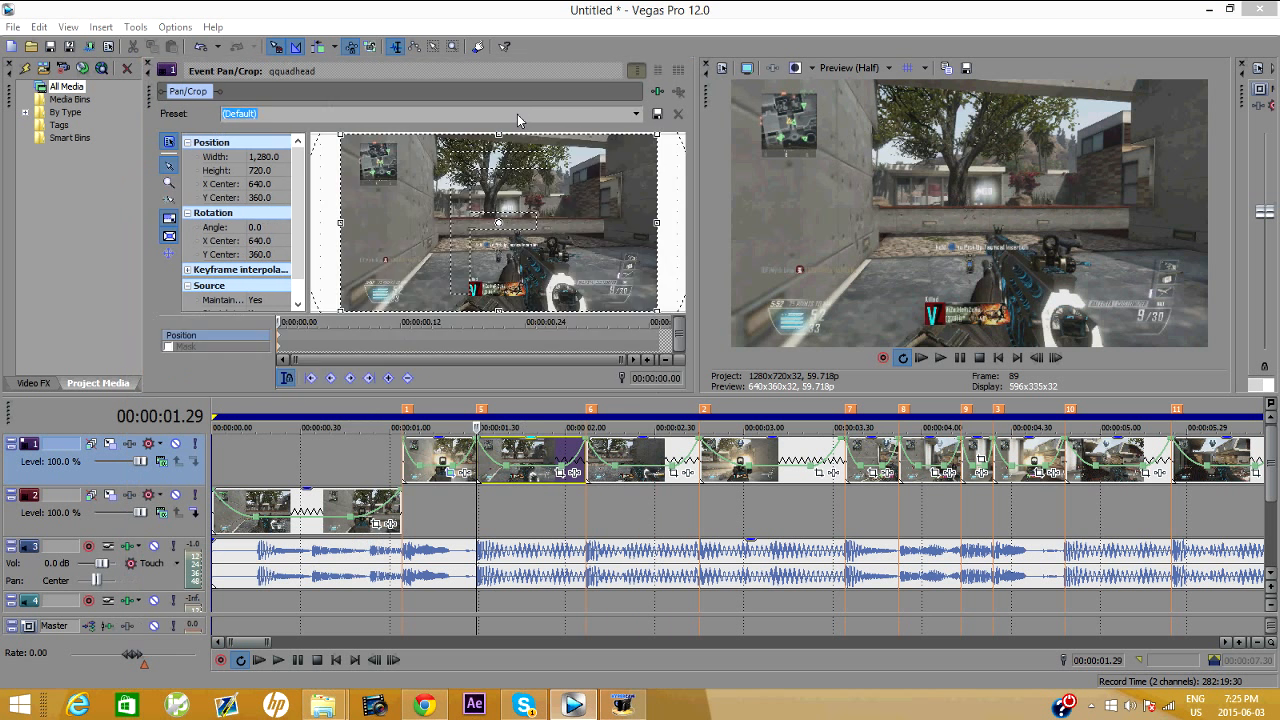
left_click_drag(659, 137, 652, 145)
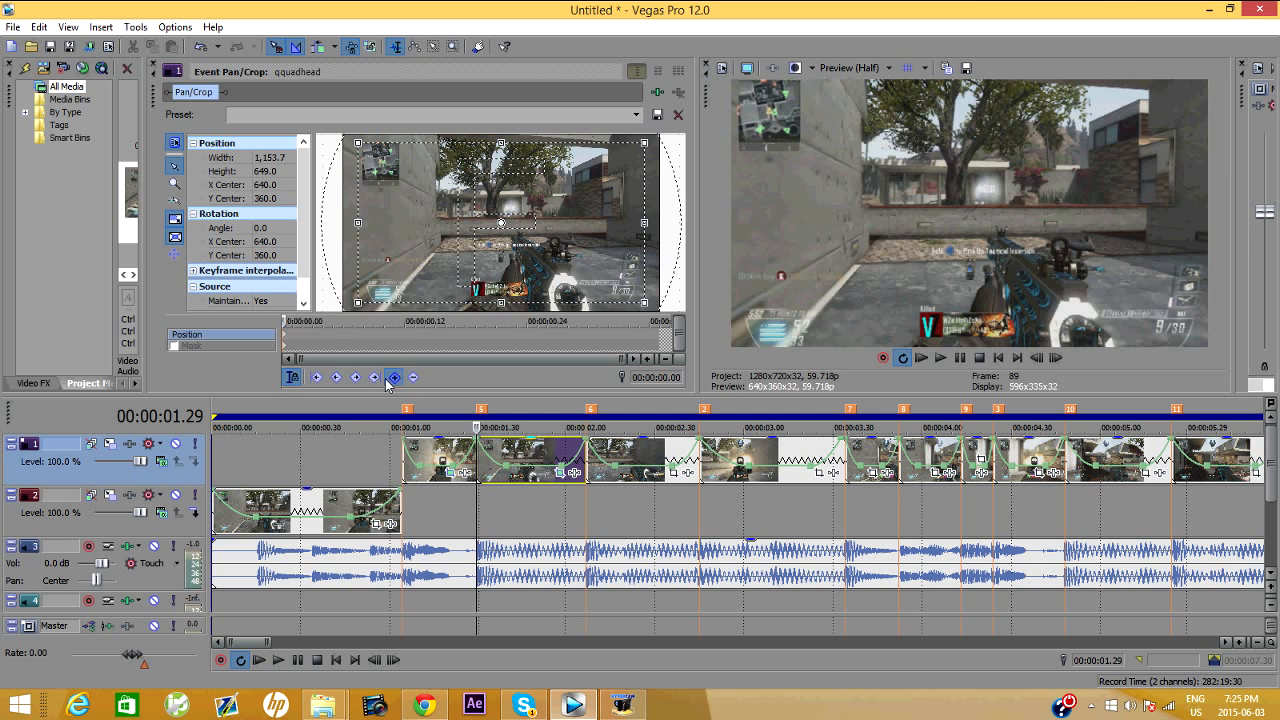
Add a Pan/Crop keyframe at 00:00:00.37 that widens the frame back to about 1,281 × 720, and close the Video Event FX window.
left_click_drag(288, 321, 660, 320)
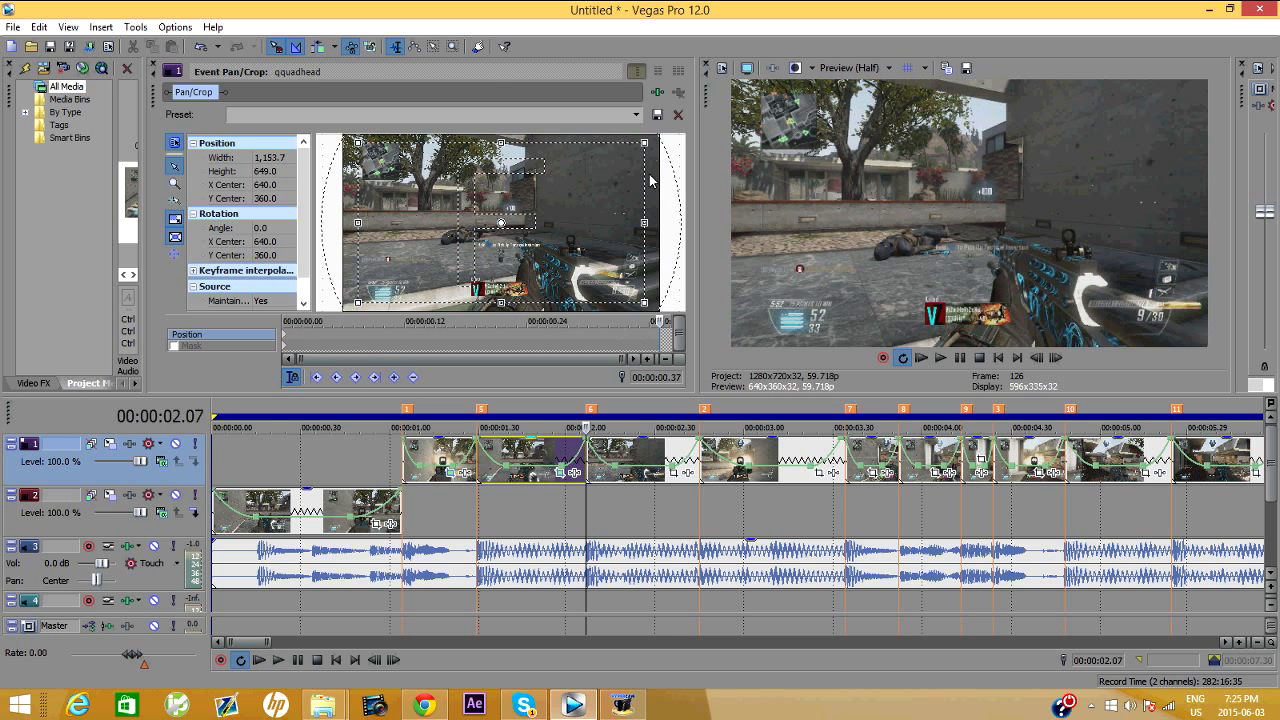
scroll(654, 191, "down", 2)
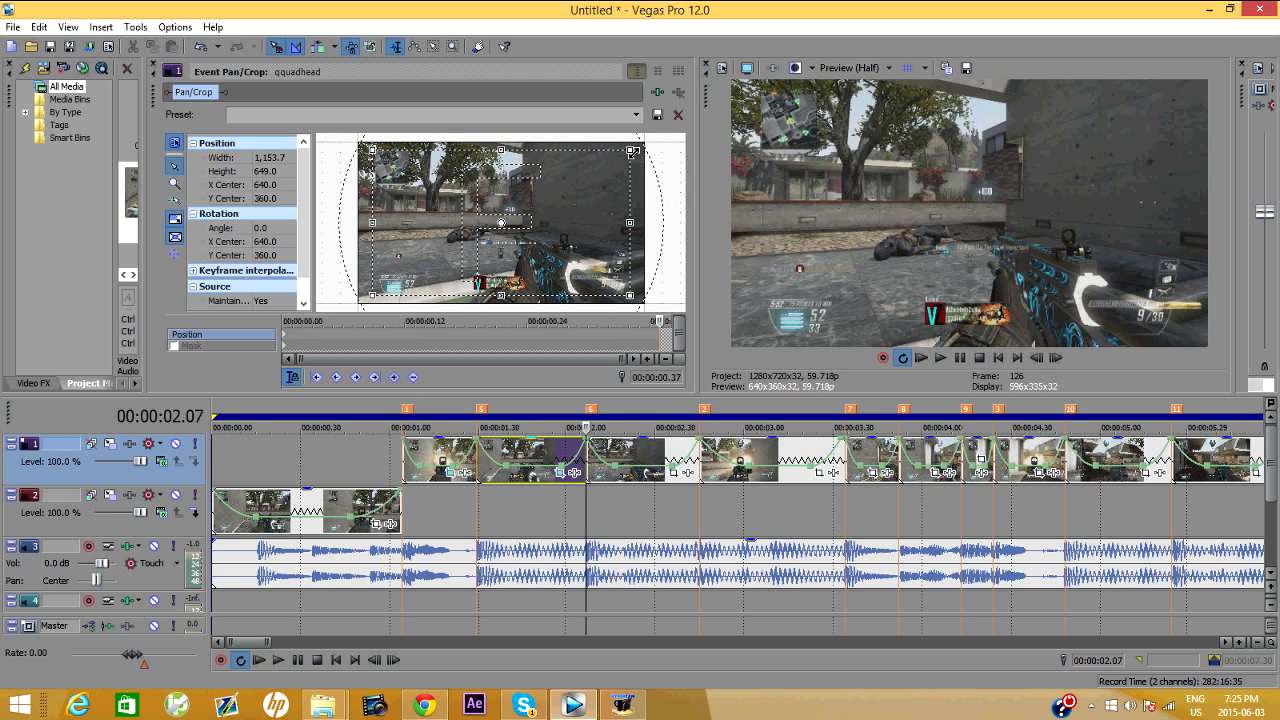
left_click_drag(632, 151, 659, 144)
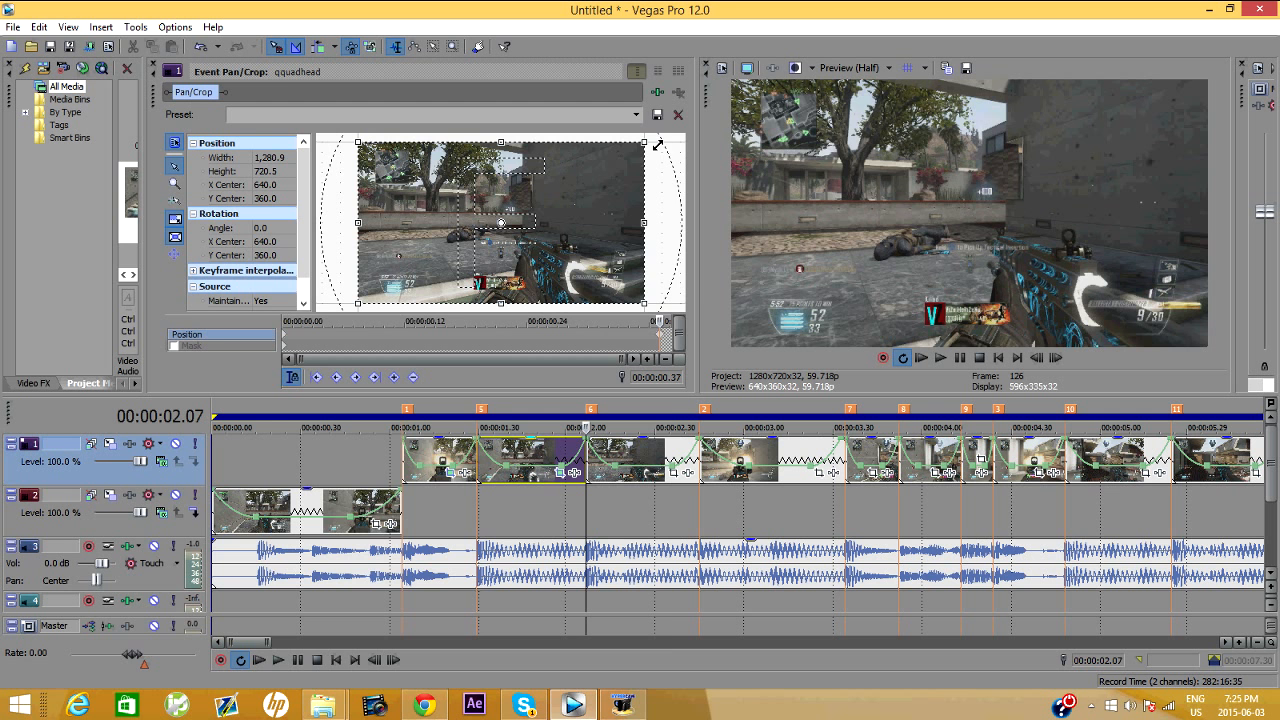
double_click(155, 106)
left_click(630, 204)
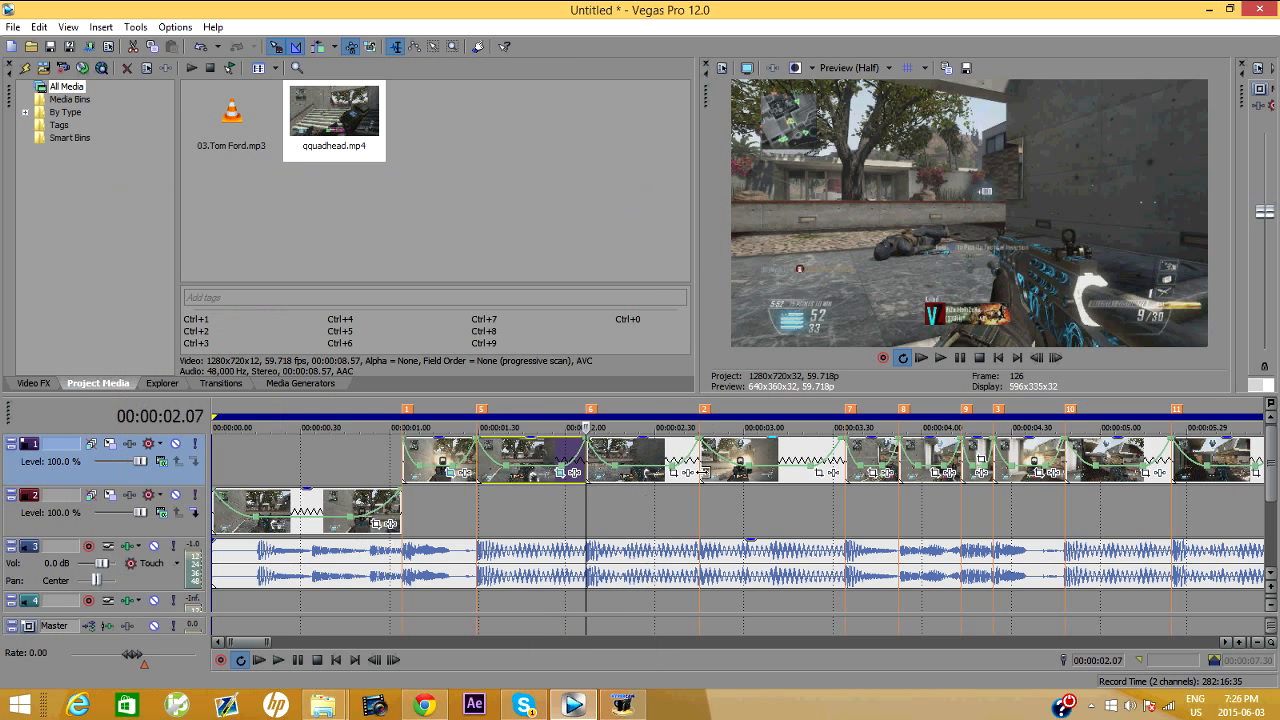
In Event Pan/Crop for the clip starting at marker 6, zoom its first frame in to about 1,102 × 620.
left_click(673, 472)
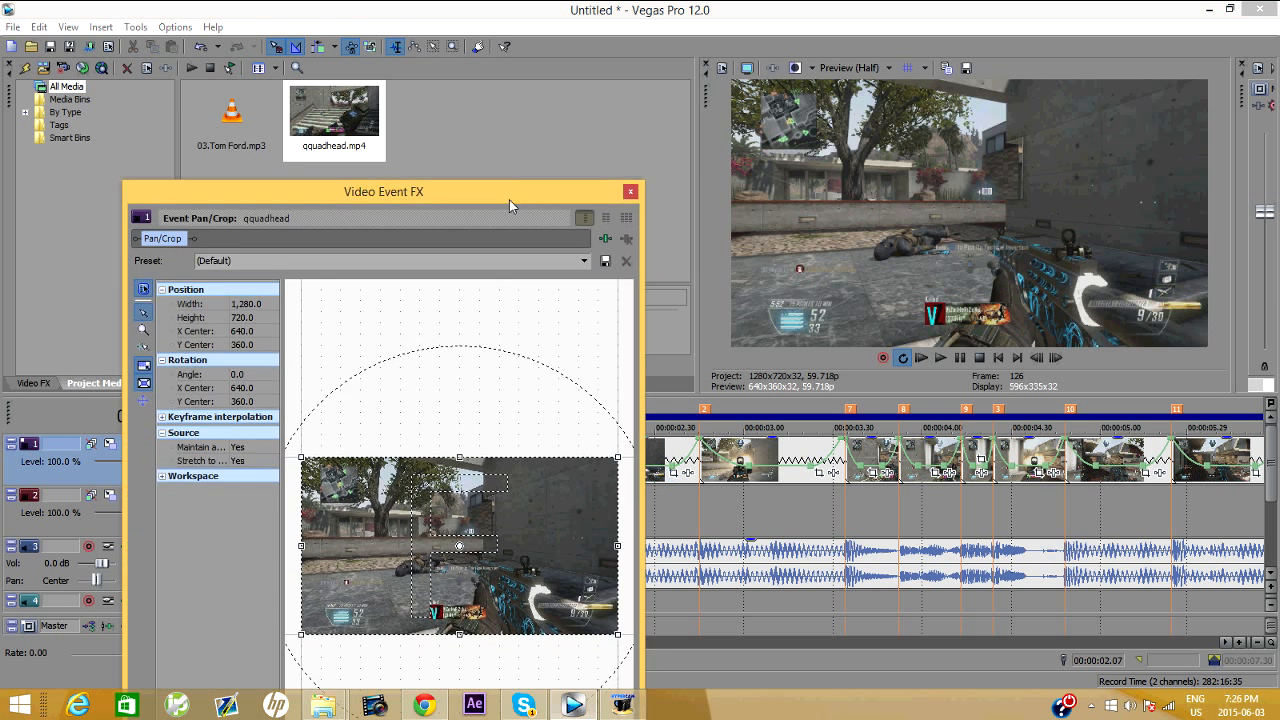
double_click(509, 205)
scroll(598, 187, "down", 1)
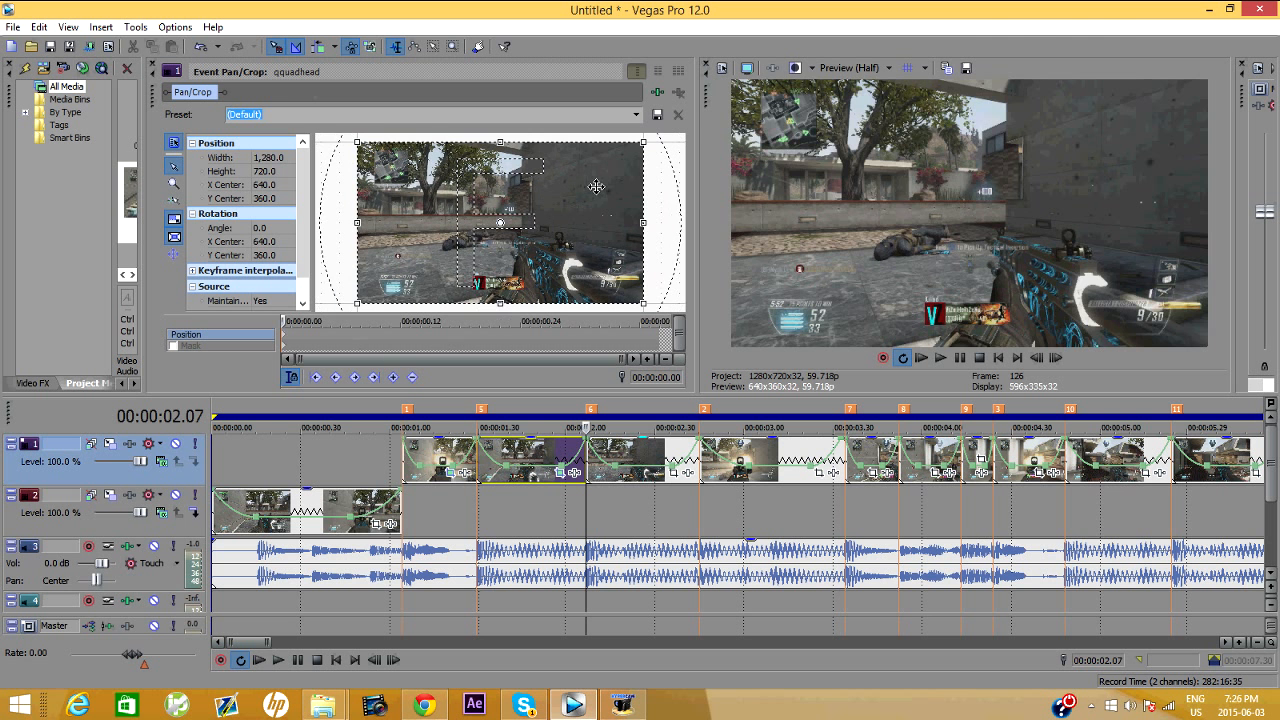
mouse_move(642, 143)
left_mouse_down()
mouse_move(631, 162)
mouse_move(645, 155)
left_mouse_up()
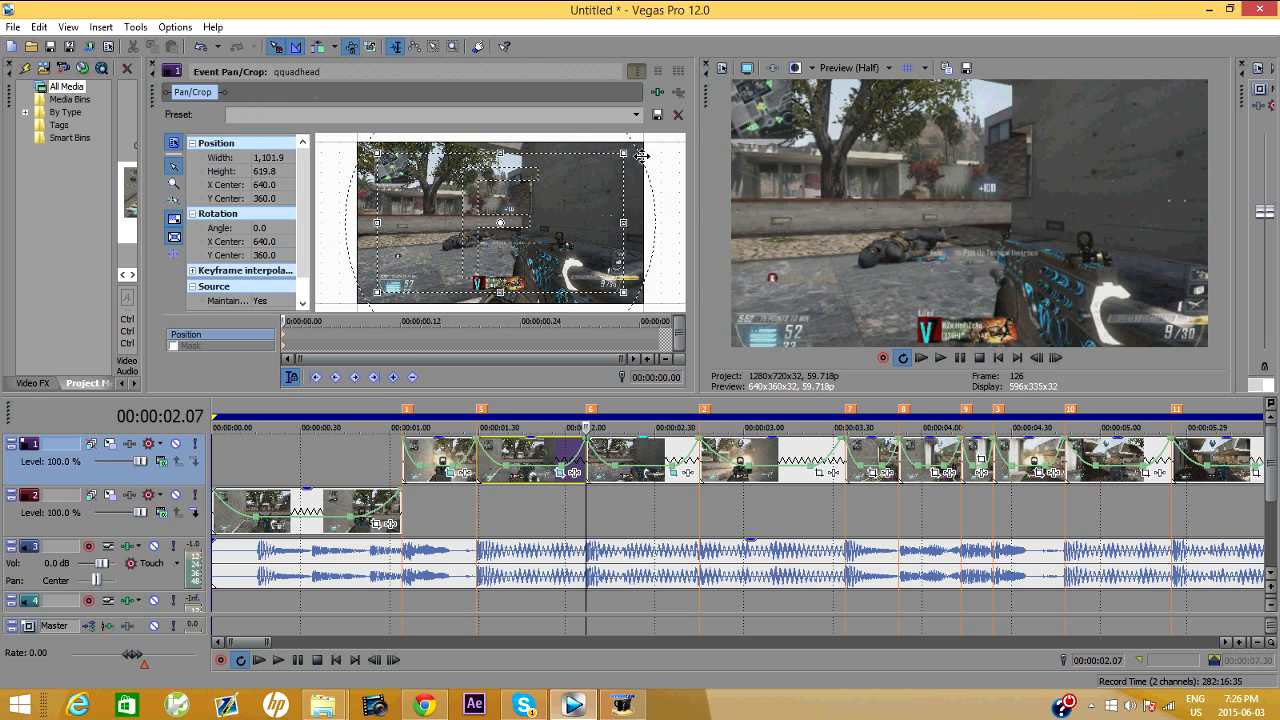
Add an end Pan/Crop keyframe at 00:00:00.38 on the qquadhead event, widening the crop to about 1,288 by 724.5.
left_click(660, 341)
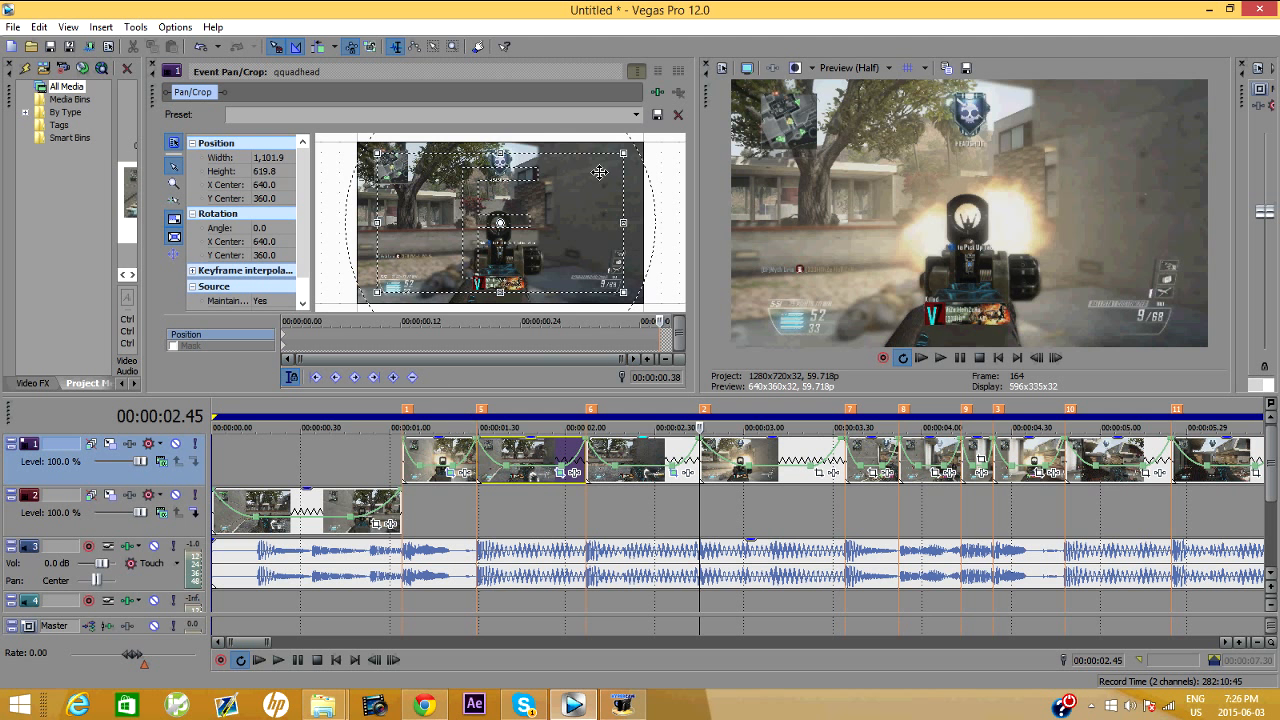
left_click_drag(622, 153, 643, 140)
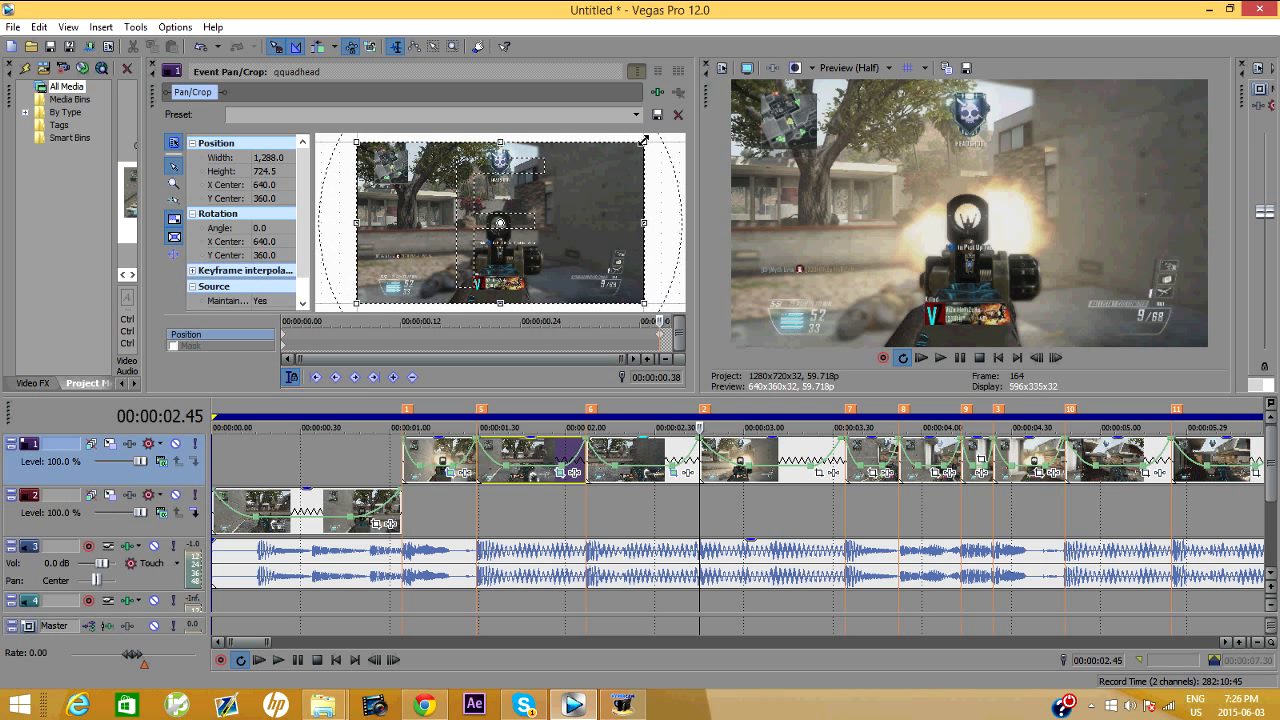
double_click(155, 95)
left_click(644, 140)
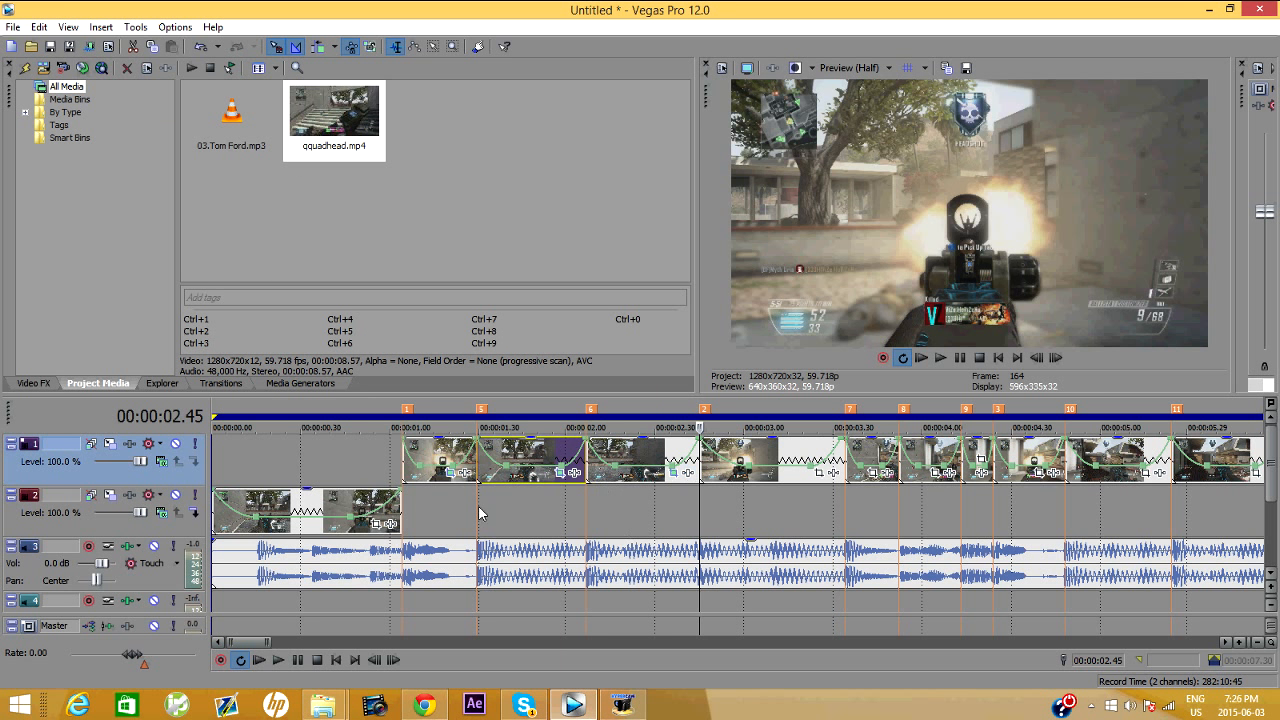
Play back the edited montage from just before marker 1 and look over the whole timeline.
left_click(363, 496)
left_click(940, 360)
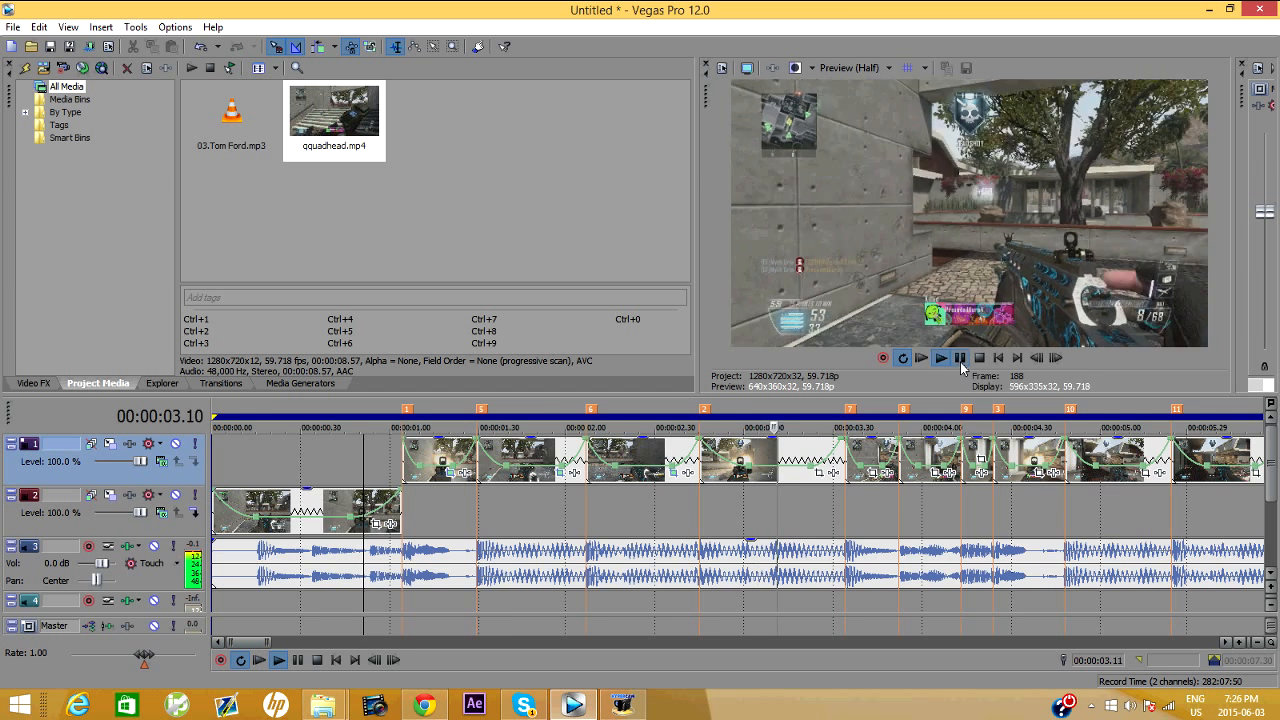
left_click(959, 359)
scroll(525, 432, "down", 3)
scroll(538, 450, "down", 3)
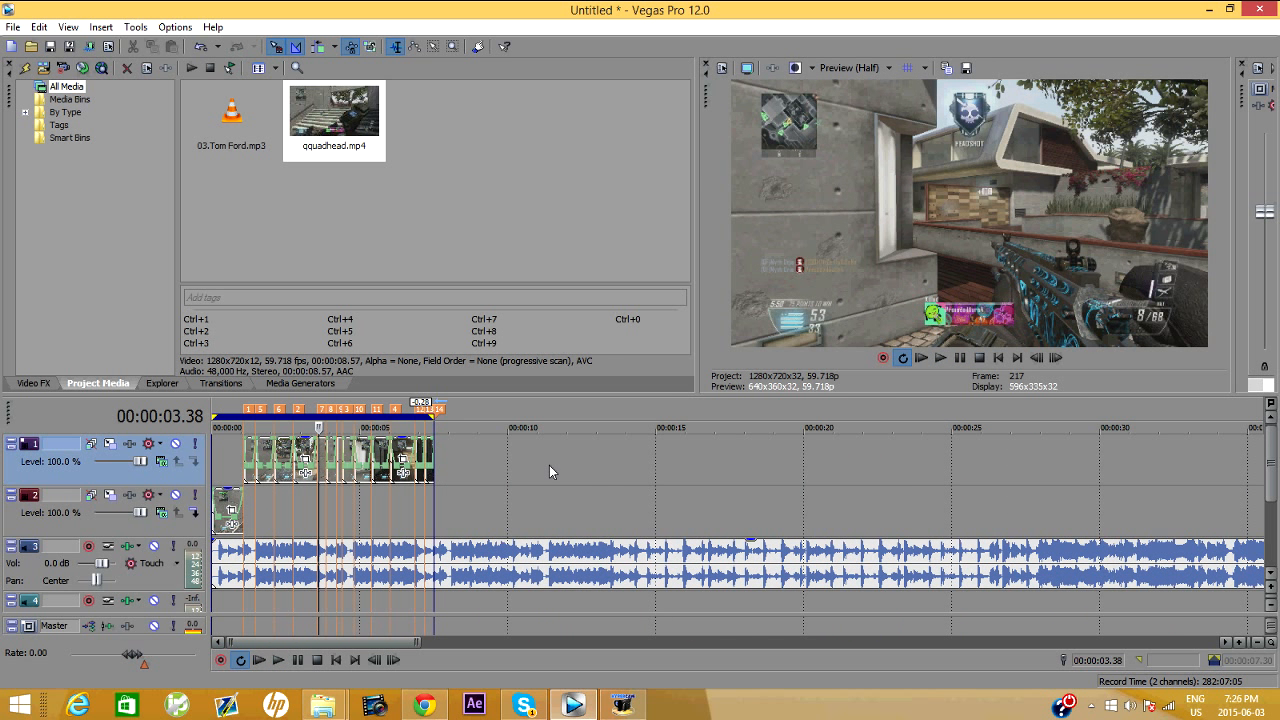
scroll(549, 465, "up", 6)
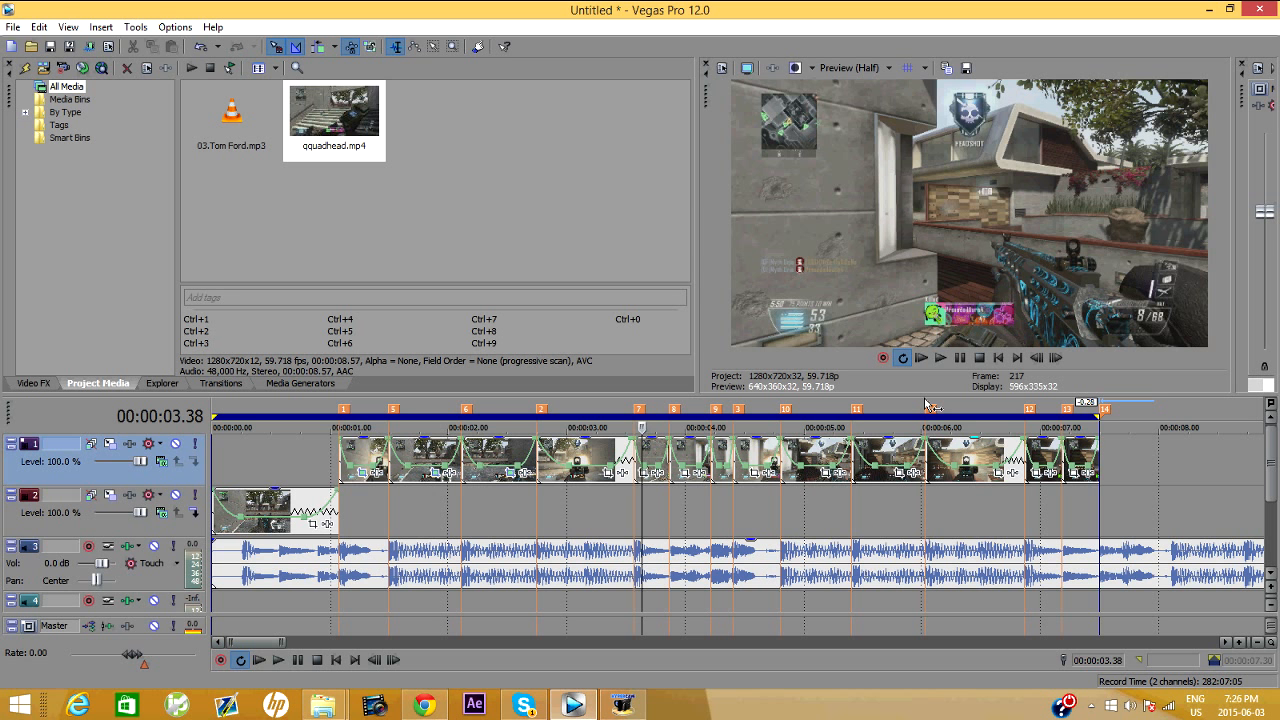
Delete all the video events on both video tracks, keeping the music track.
right_click(937, 485)
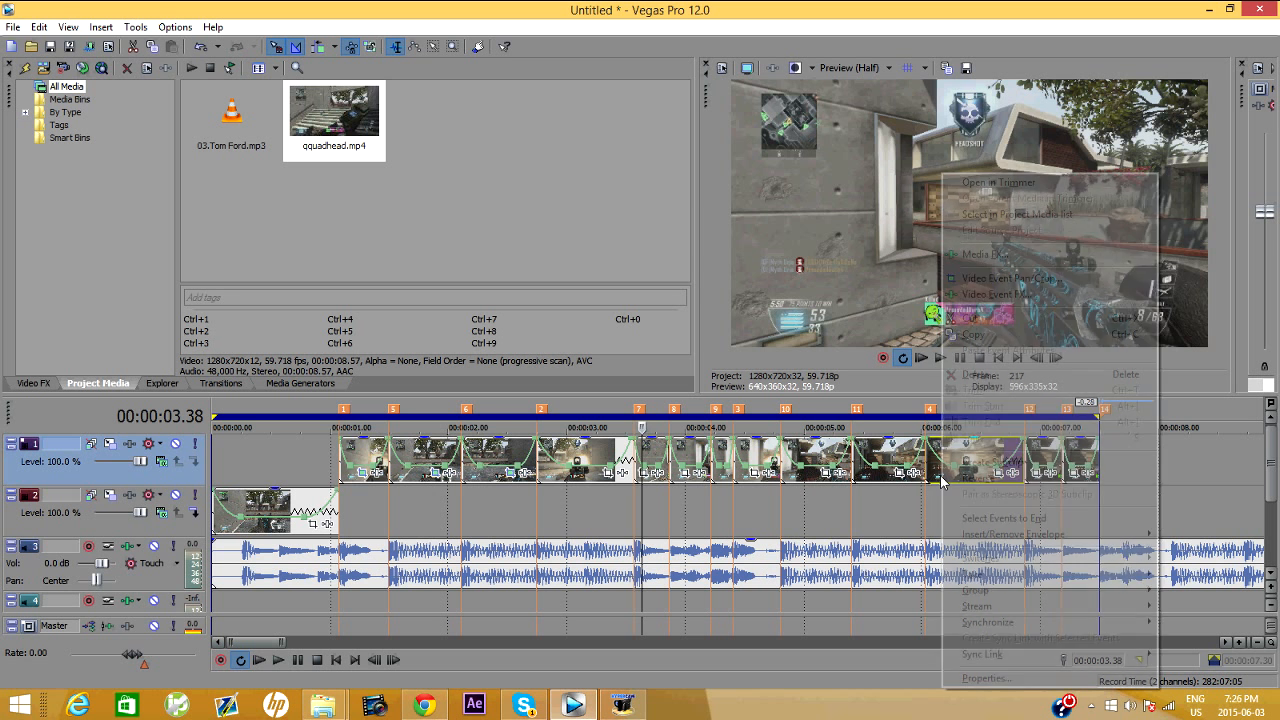
left_click(238, 527)
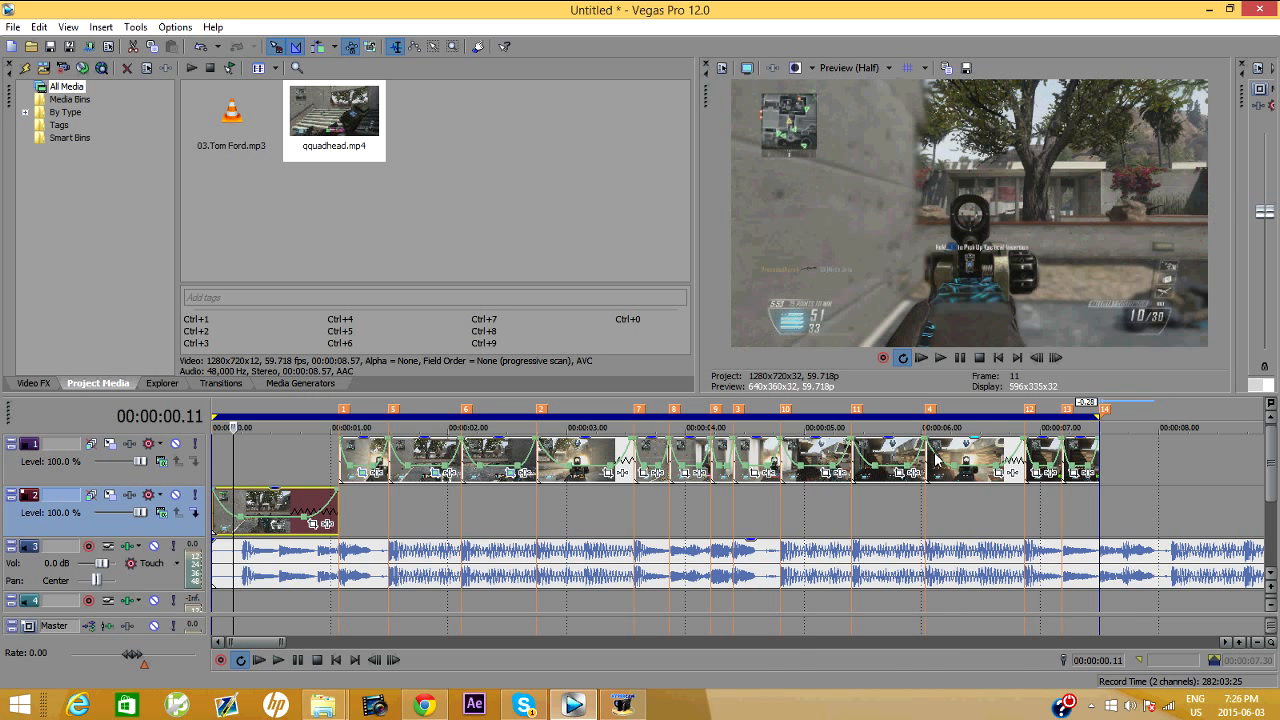
left_click(1072, 455, "shift")
right_click(743, 446)
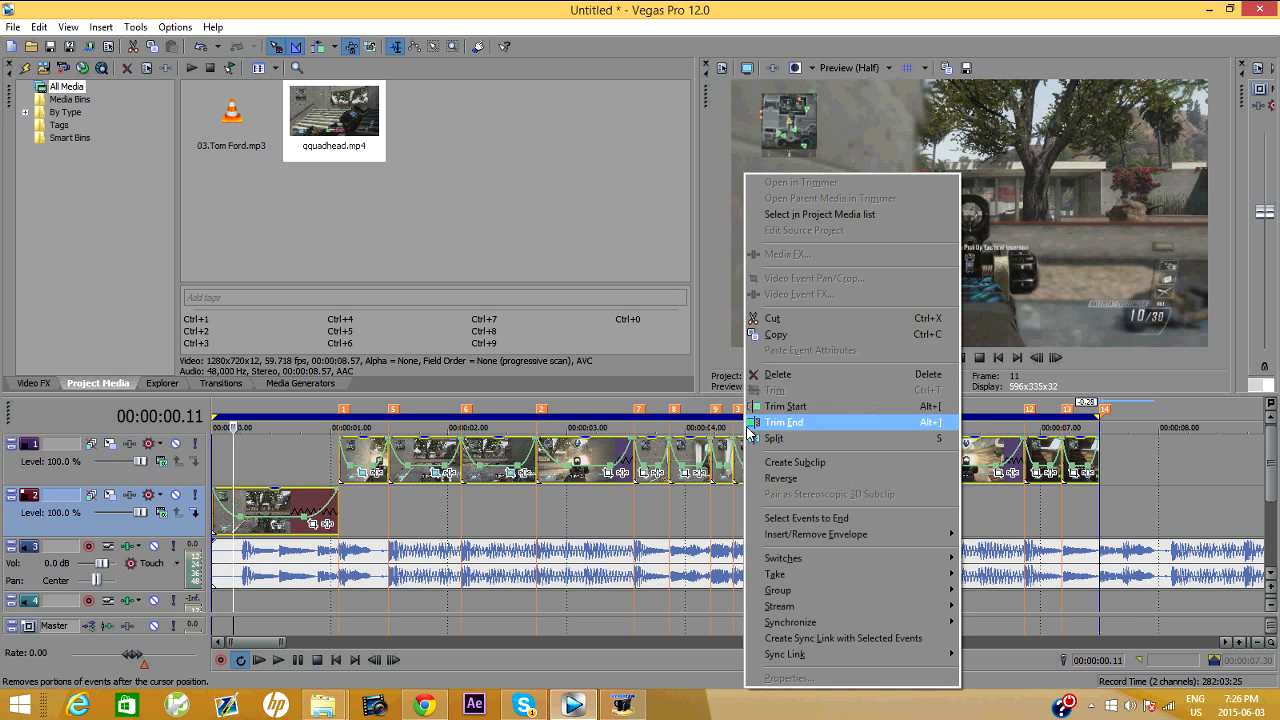
left_click(795, 375)
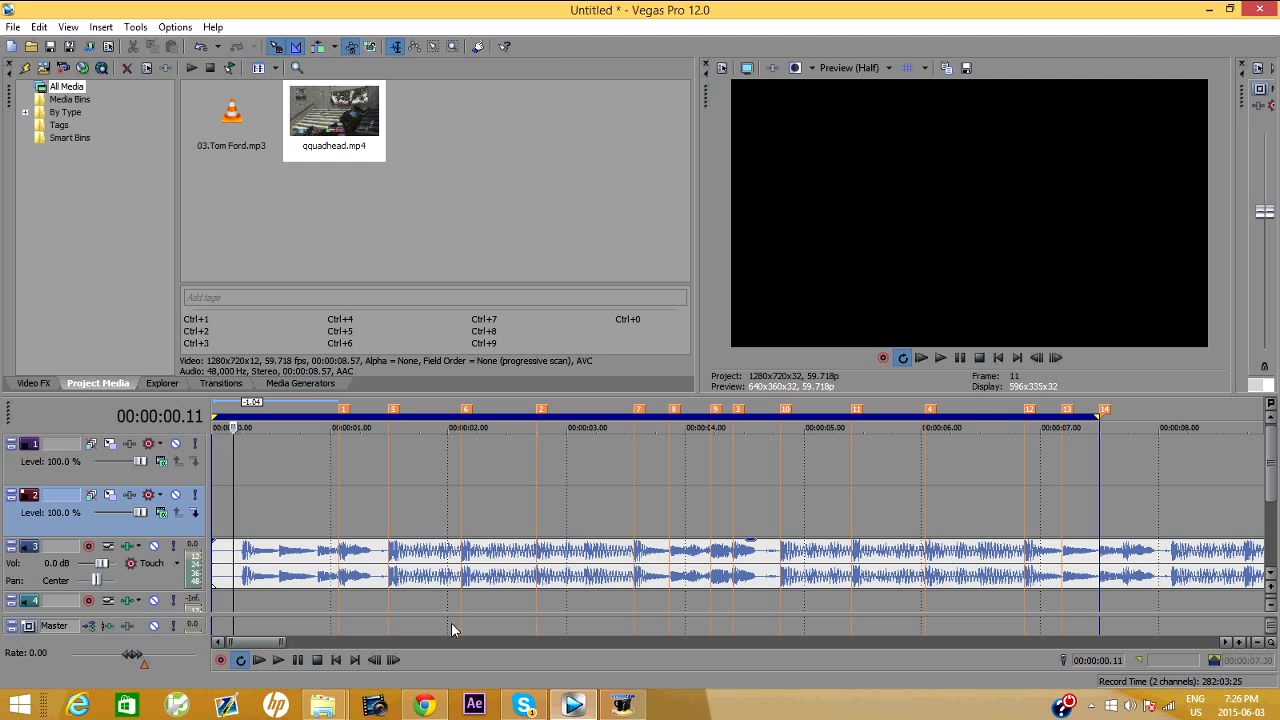
Switch to File Explorer and add the BohrCarrier video from the Desktop folder to the Vegas Pro project media.
left_click(622, 704)
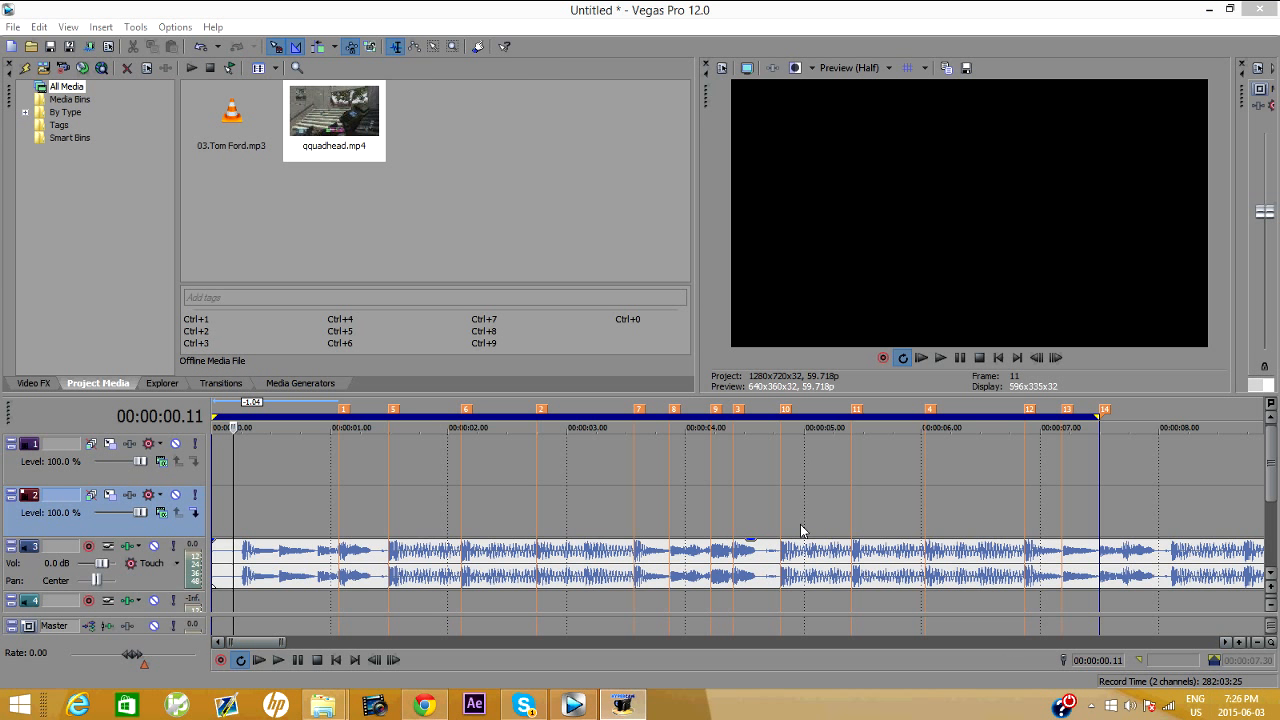
mouse_move(322, 705)
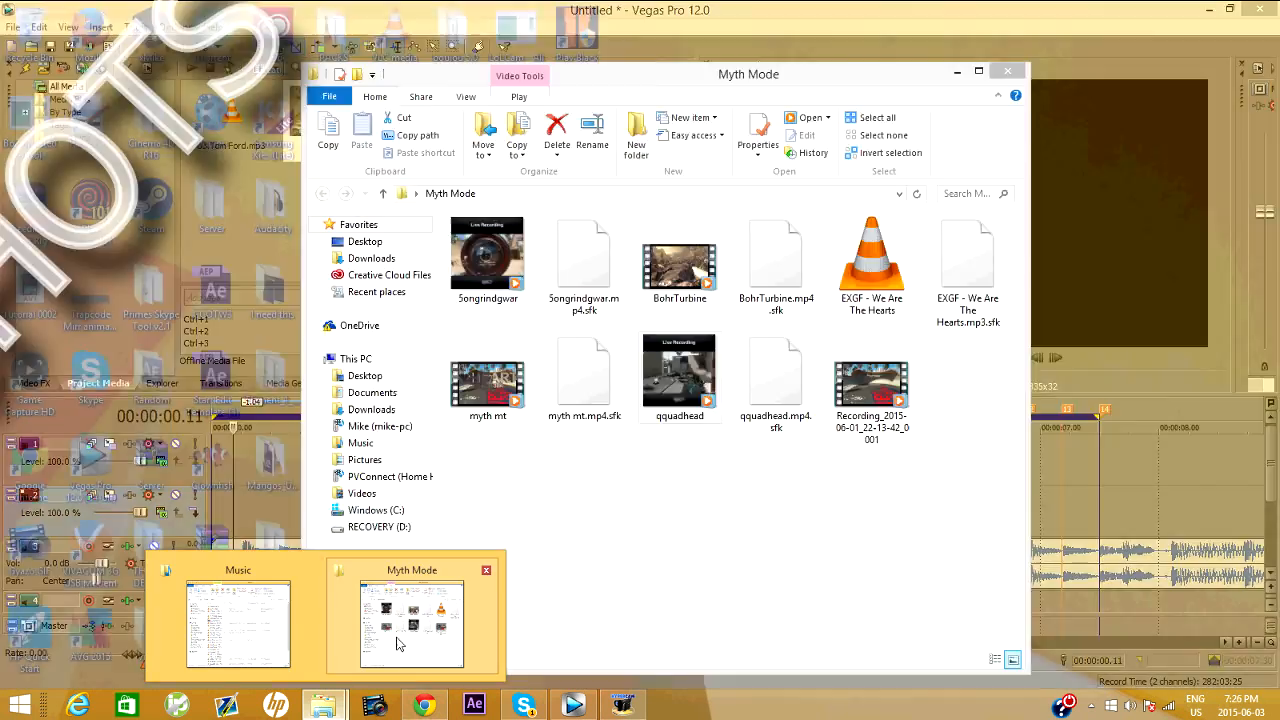
left_click(375, 630)
left_click(418, 244)
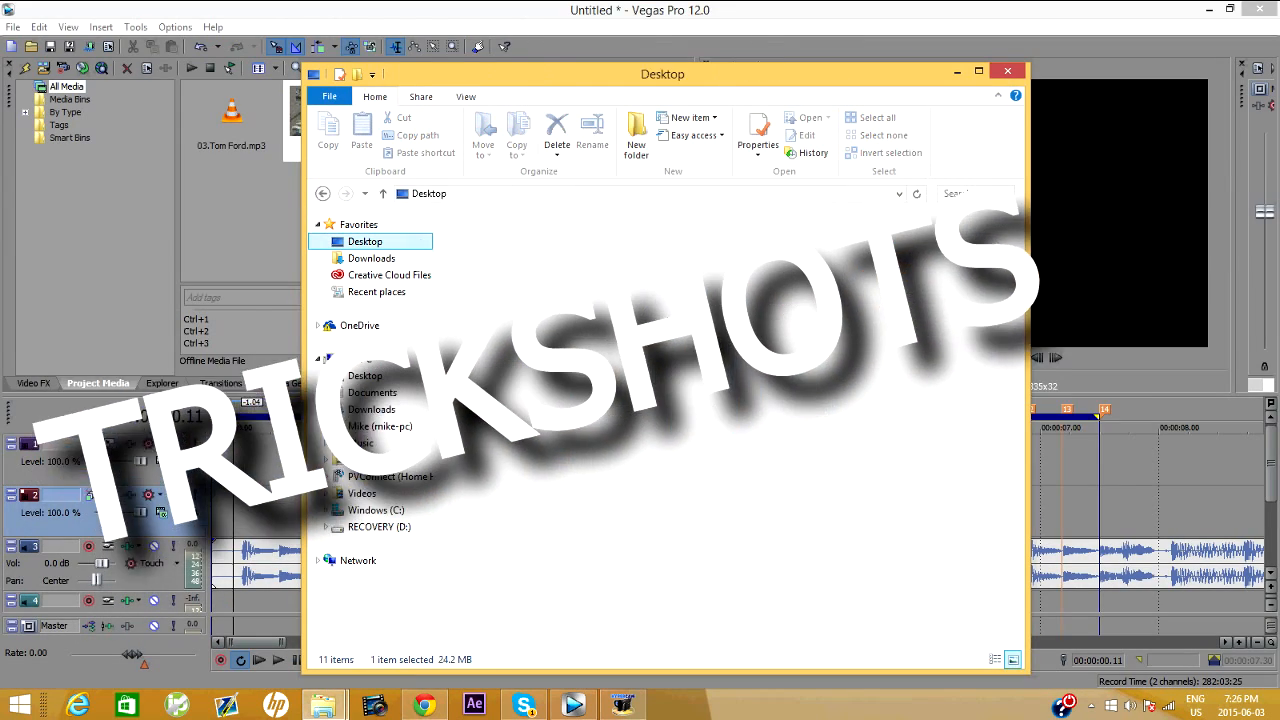
scroll(1004, 510, "down", 5)
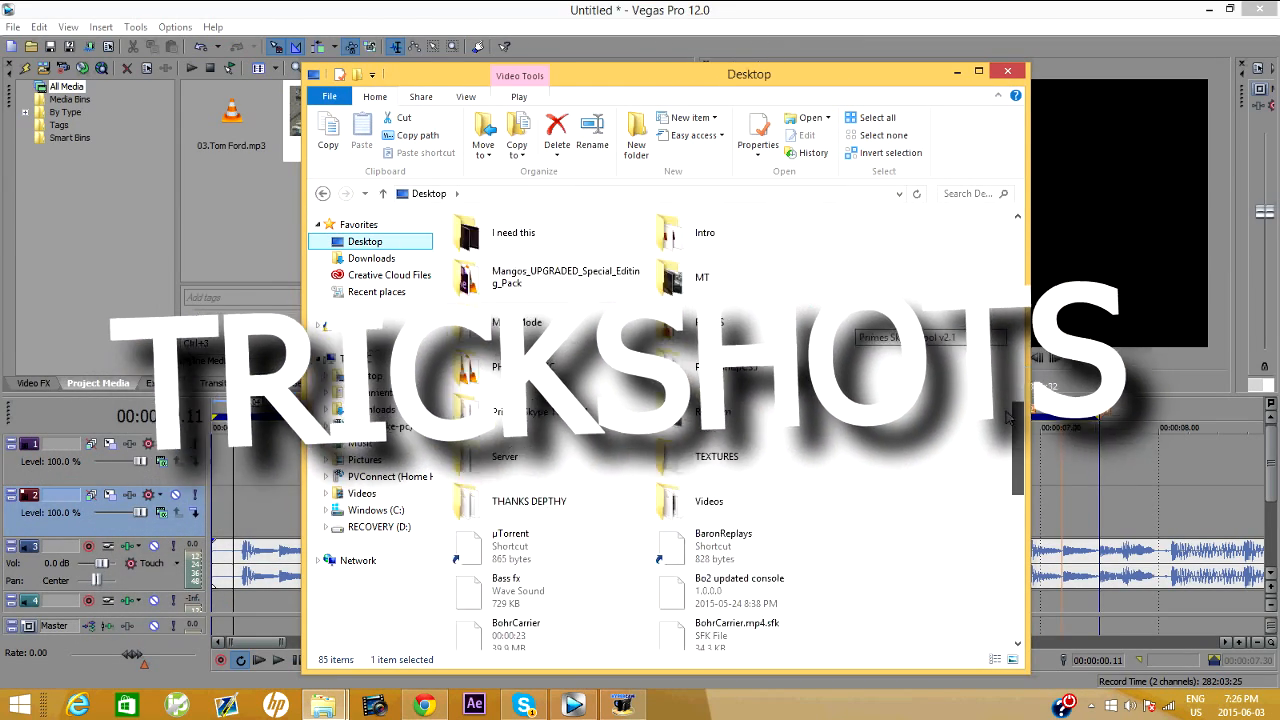
scroll(1004, 510, "down", 3)
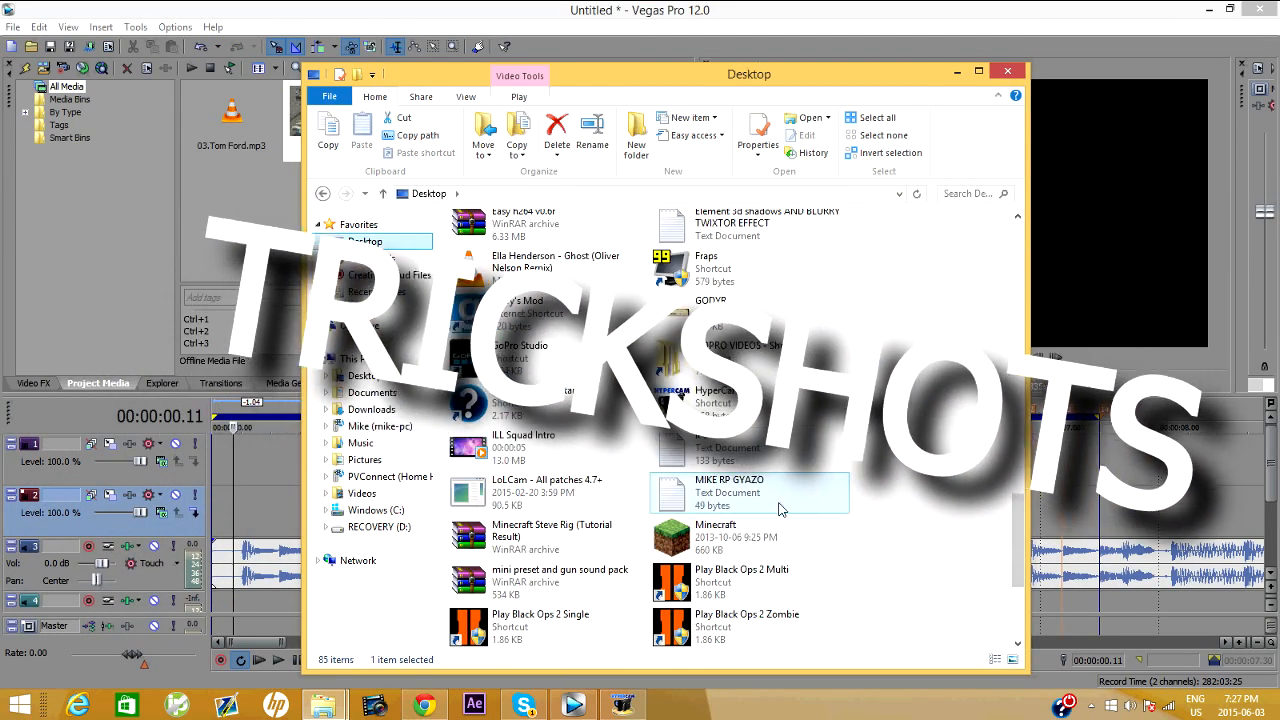
left_click(840, 314)
scroll(840, 314, "up", 3)
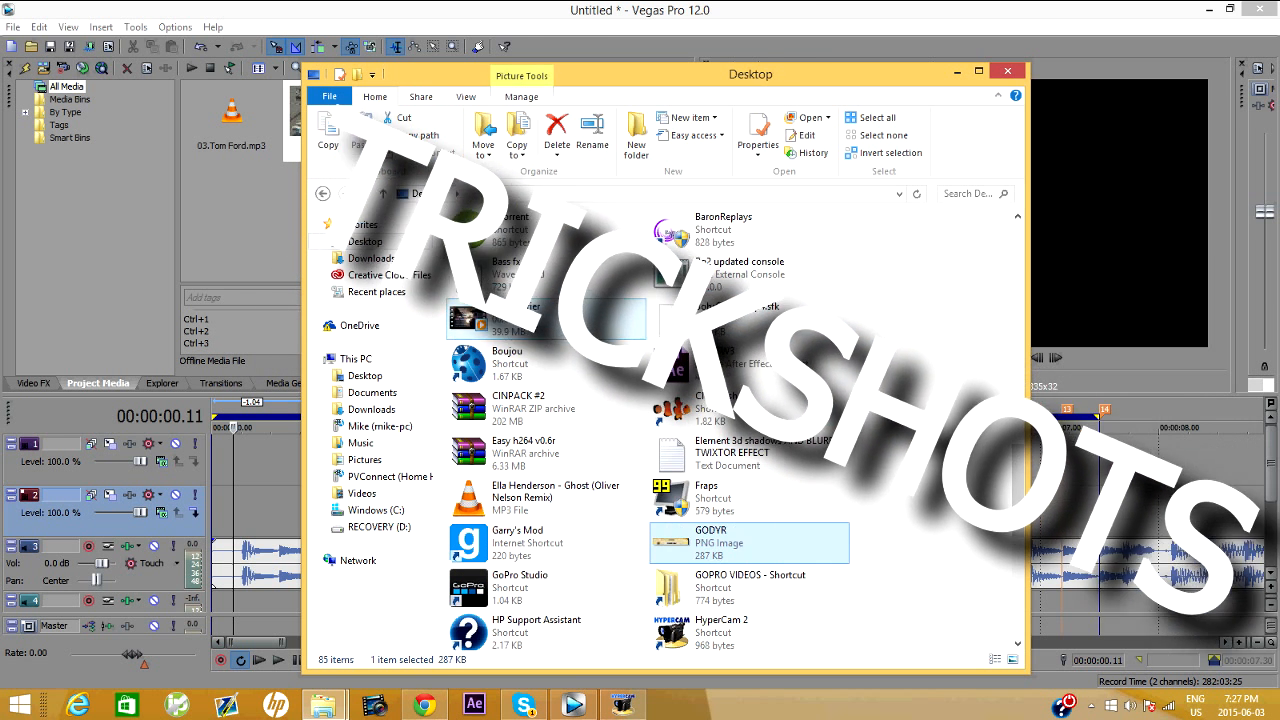
left_click_drag(532, 321, 289, 244)
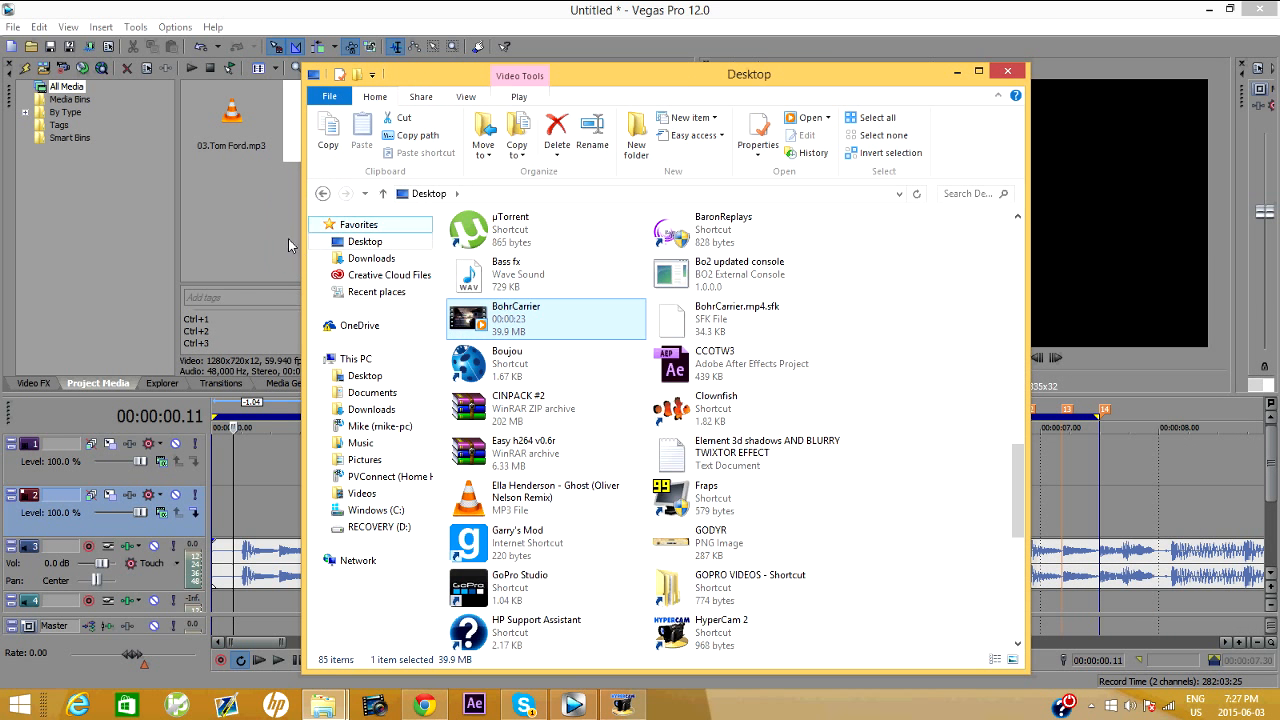
left_click(1008, 69)
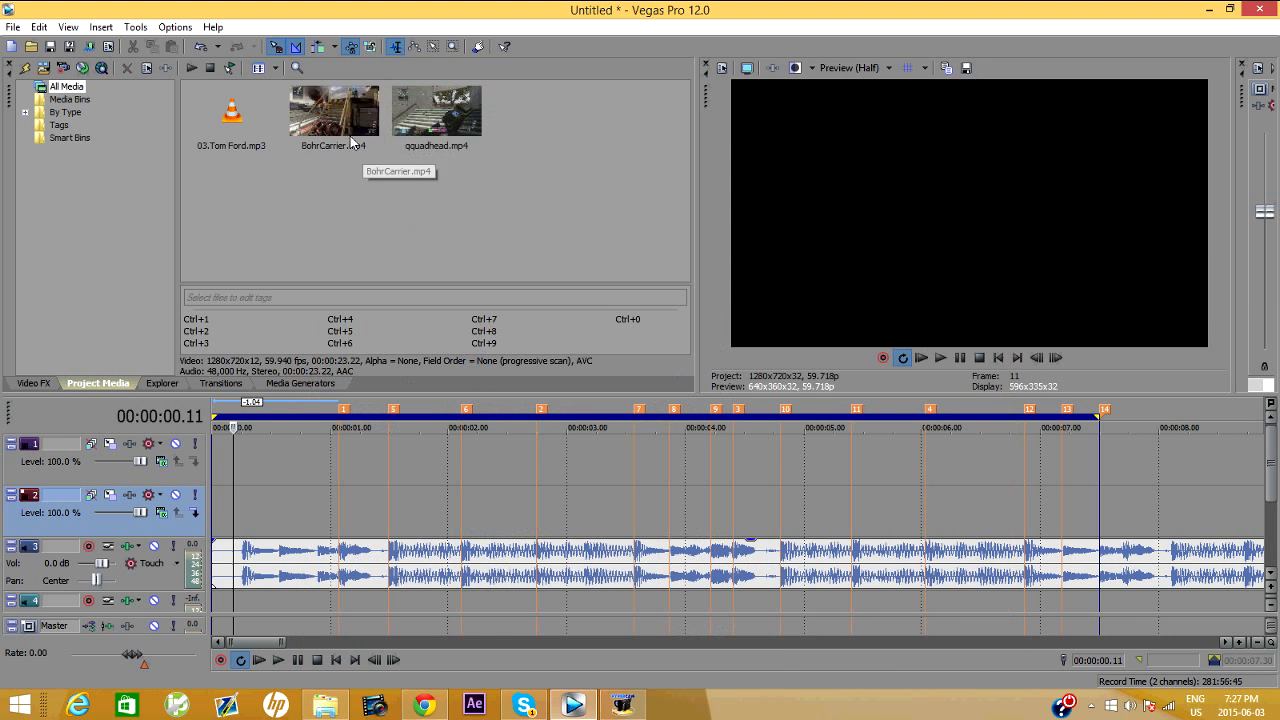
Place BohrCarrier.mp4 at the start of the timeline above the music track.
left_click_drag(335, 118, 236, 500)
scroll(734, 509, "down", 5)
scroll(412, 529, "up", 3)
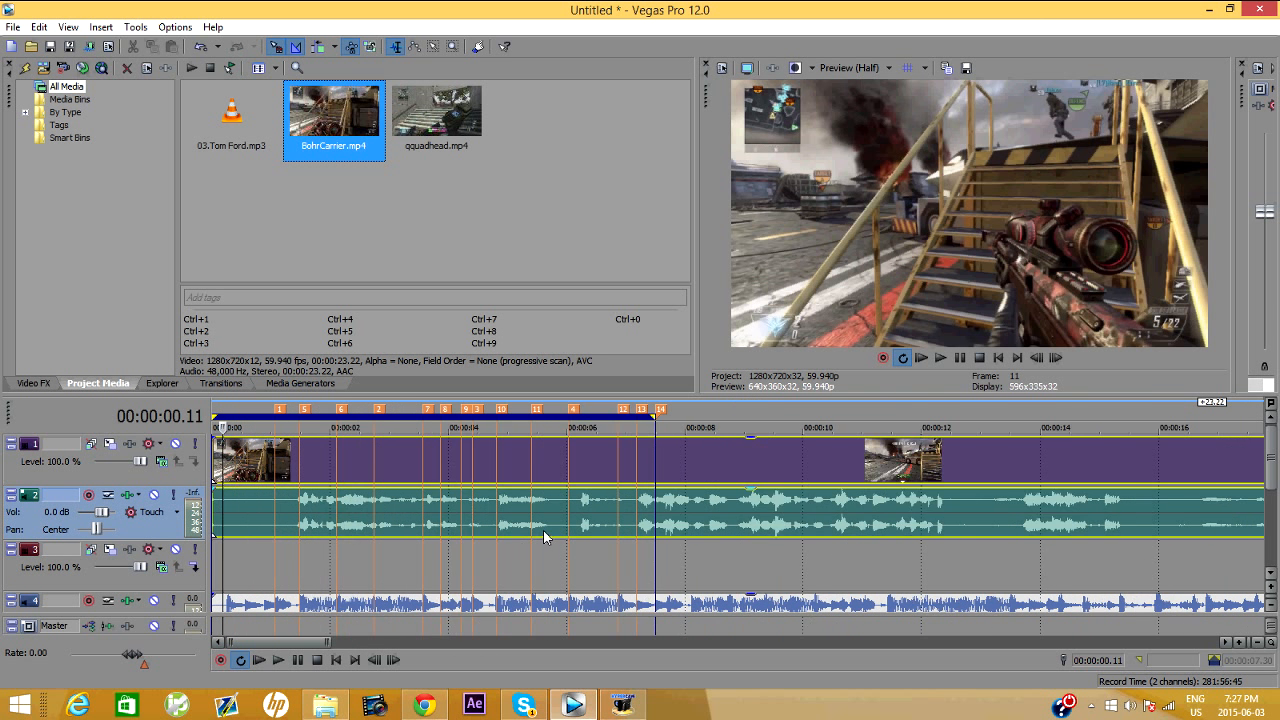
scroll(545, 536, "down", 1)
Cut away the BohrCarrier video before 00:00:03.21 and move the remaining video event to the start of the timeline.
left_click(941, 355)
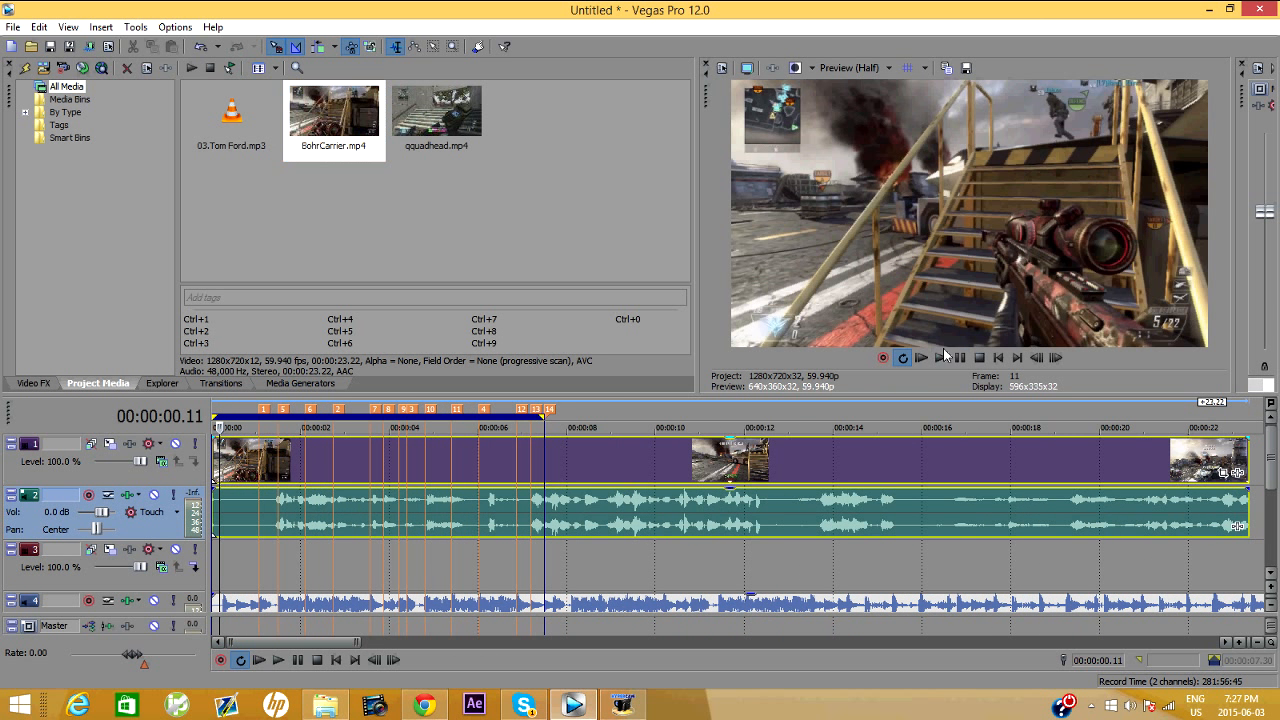
left_click(259, 476)
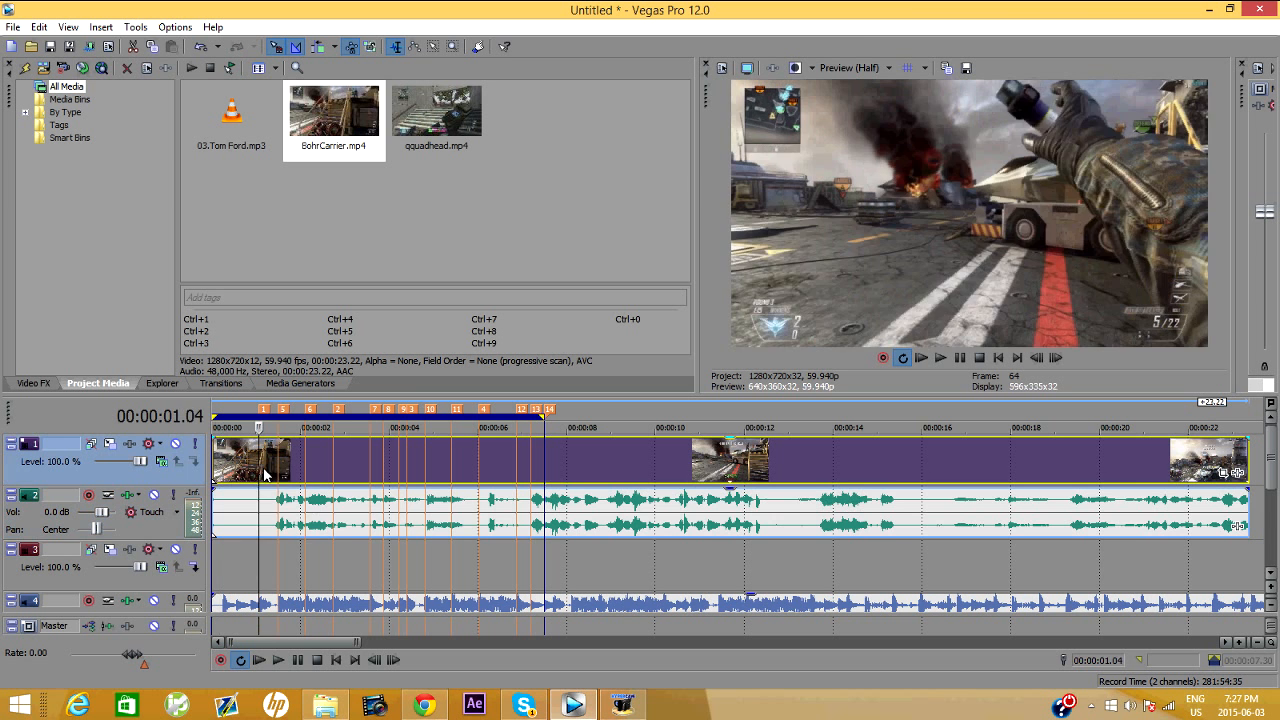
left_click(278, 475)
left_click(317, 466)
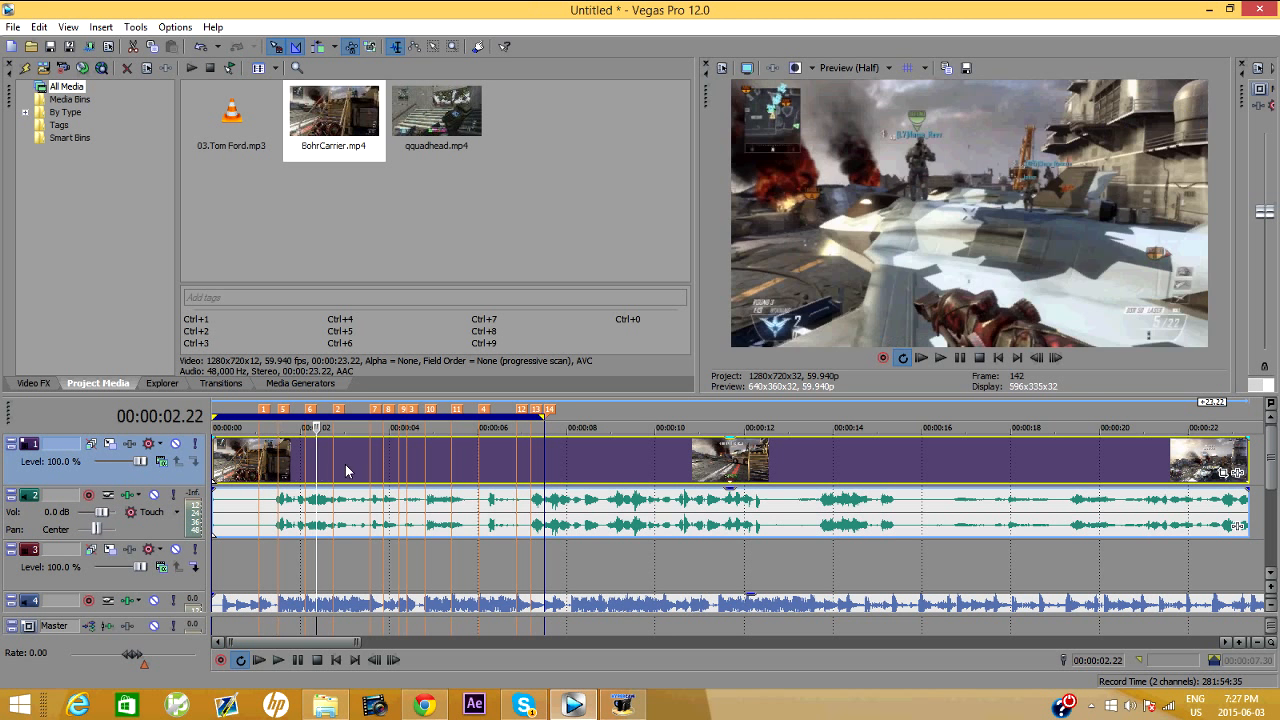
left_click(346, 466)
left_click(389, 469)
left_click(370, 467)
left_click(352, 472)
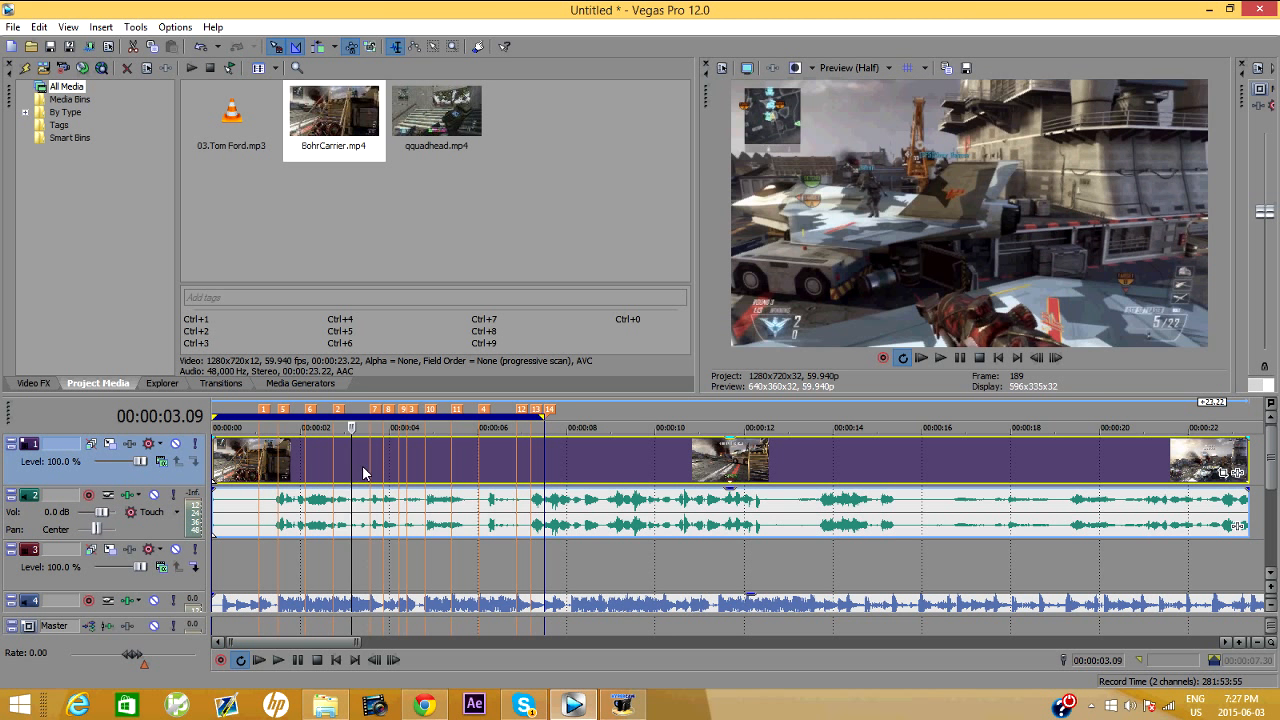
left_click(1056, 357)
left_click(1056, 357)
left_click(1056, 357)
left_click(1056, 357)
left_click(361, 470)
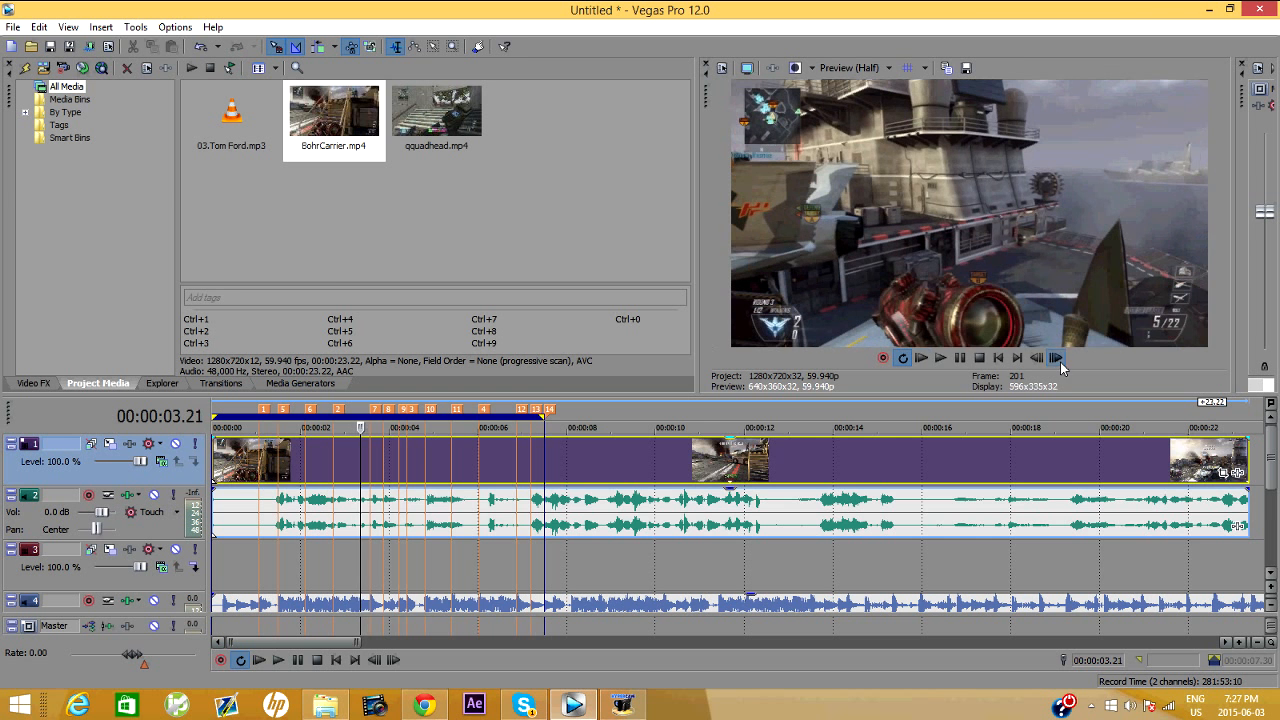
key("s")
right_click(338, 468)
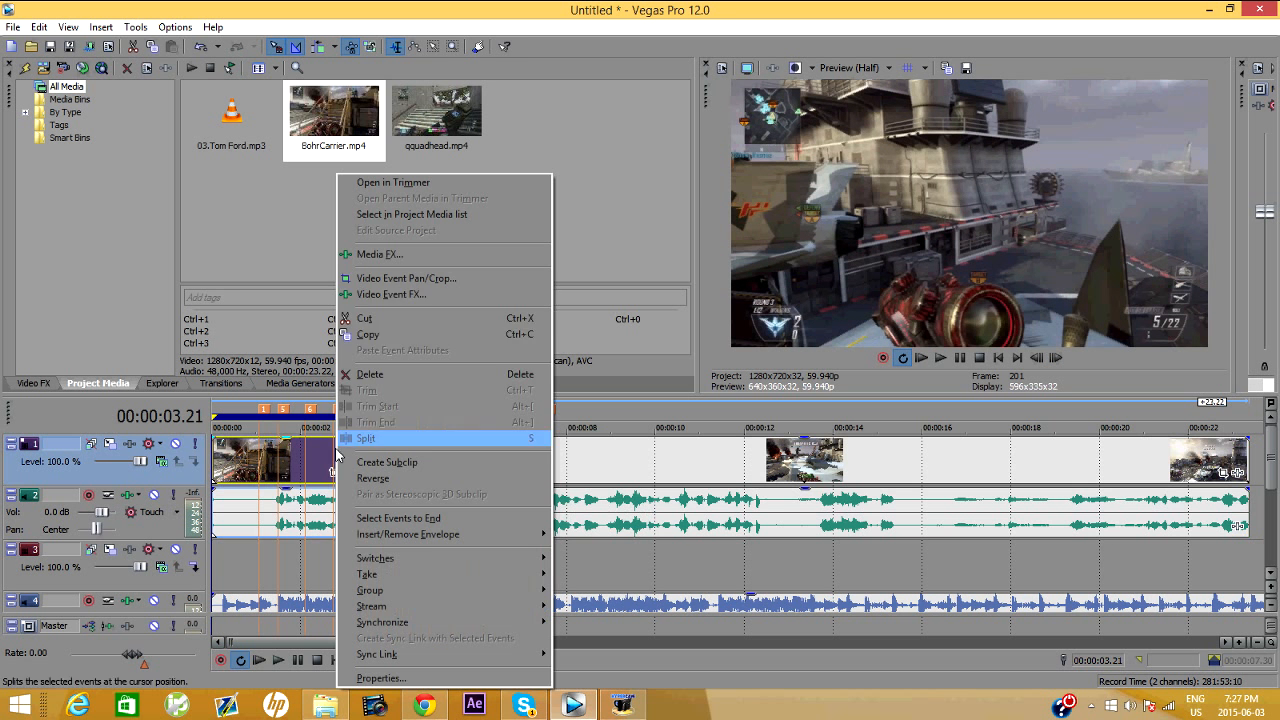
left_click(436, 372)
left_click_drag(563, 449, 240, 465)
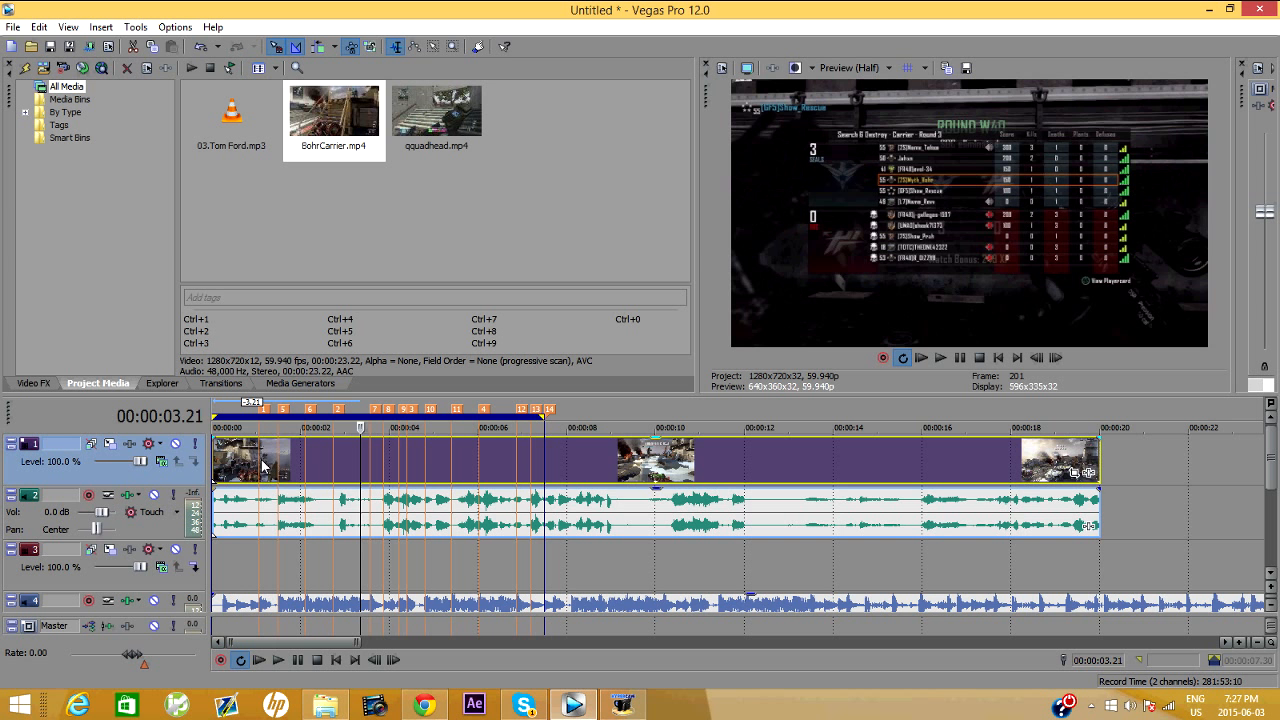
Inspect the tracks and play the trimmed BohrCarrier clip with the music from the timeline start.
left_click(321, 468)
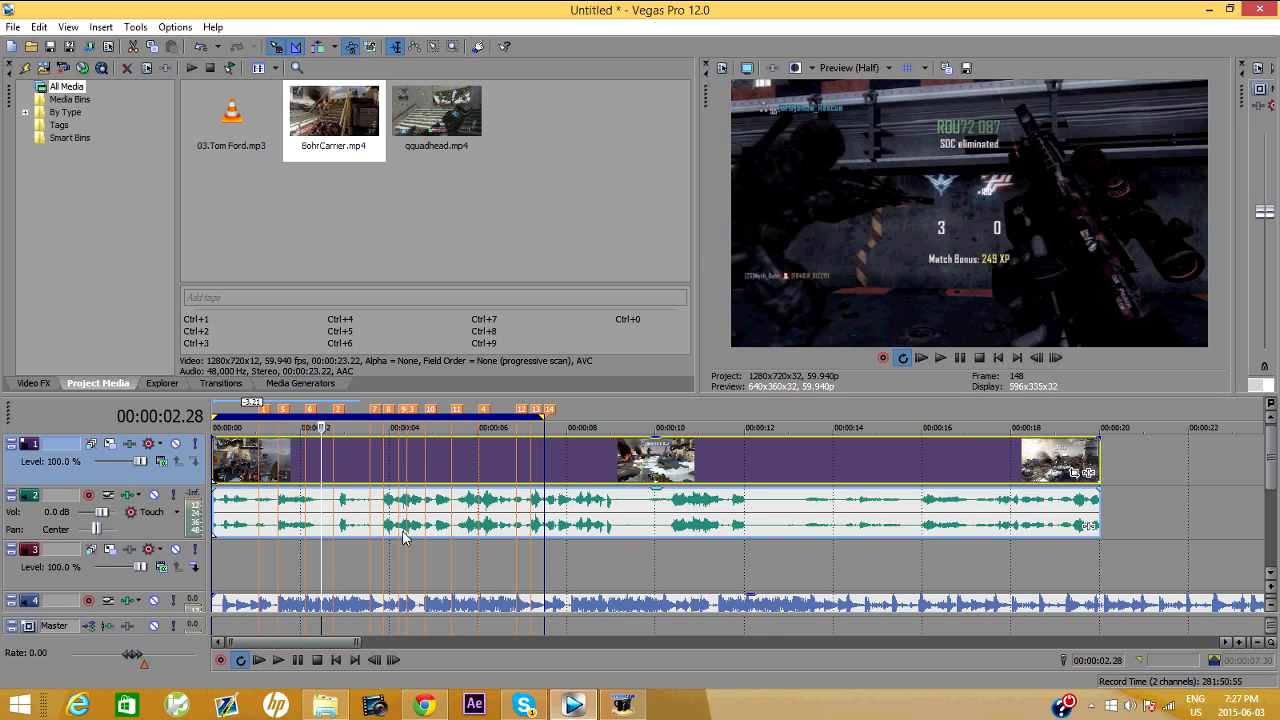
scroll(618, 466, "down", 2)
scroll(1273, 492, "up", 1)
scroll(1273, 492, "down", 1)
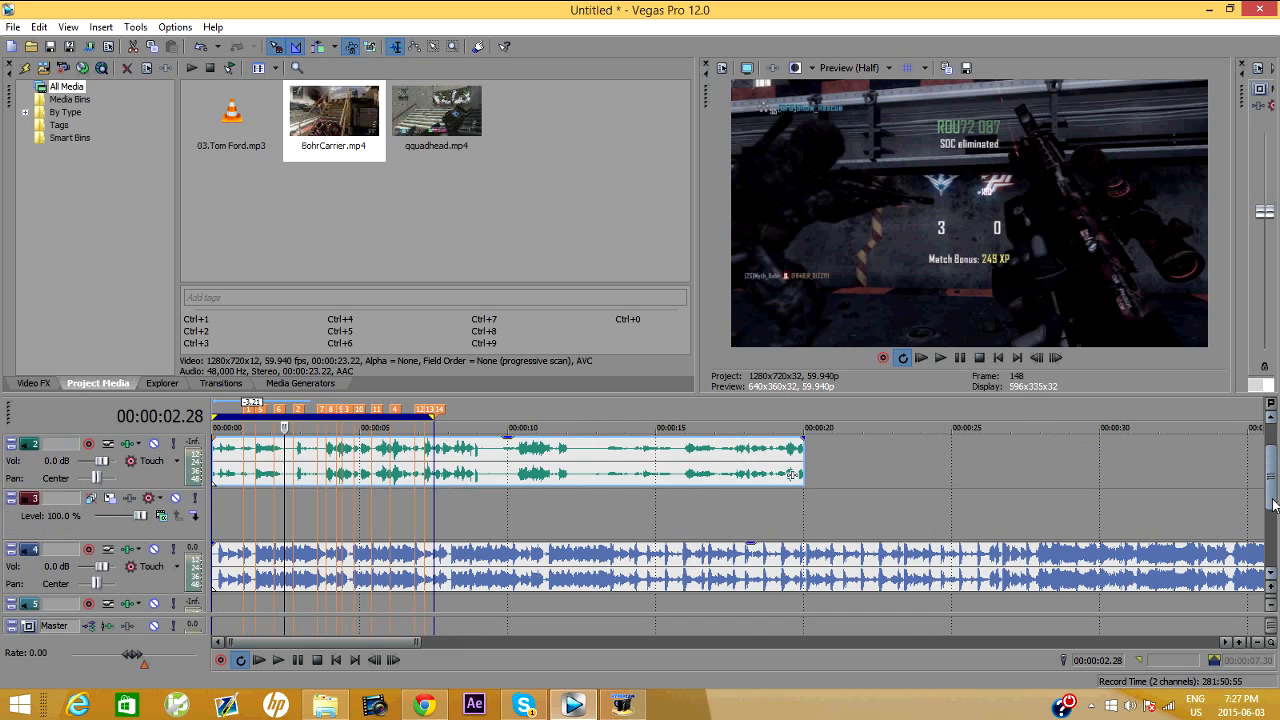
scroll(1273, 492, "up", 1)
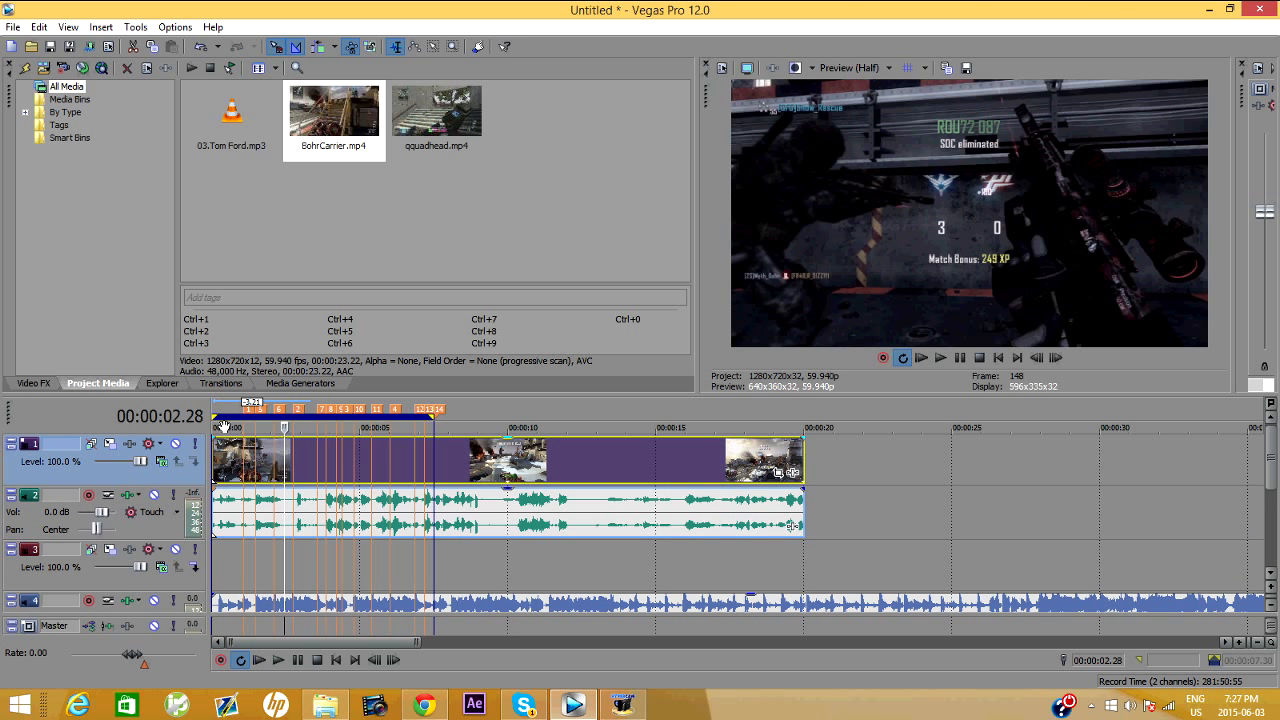
left_click(215, 466)
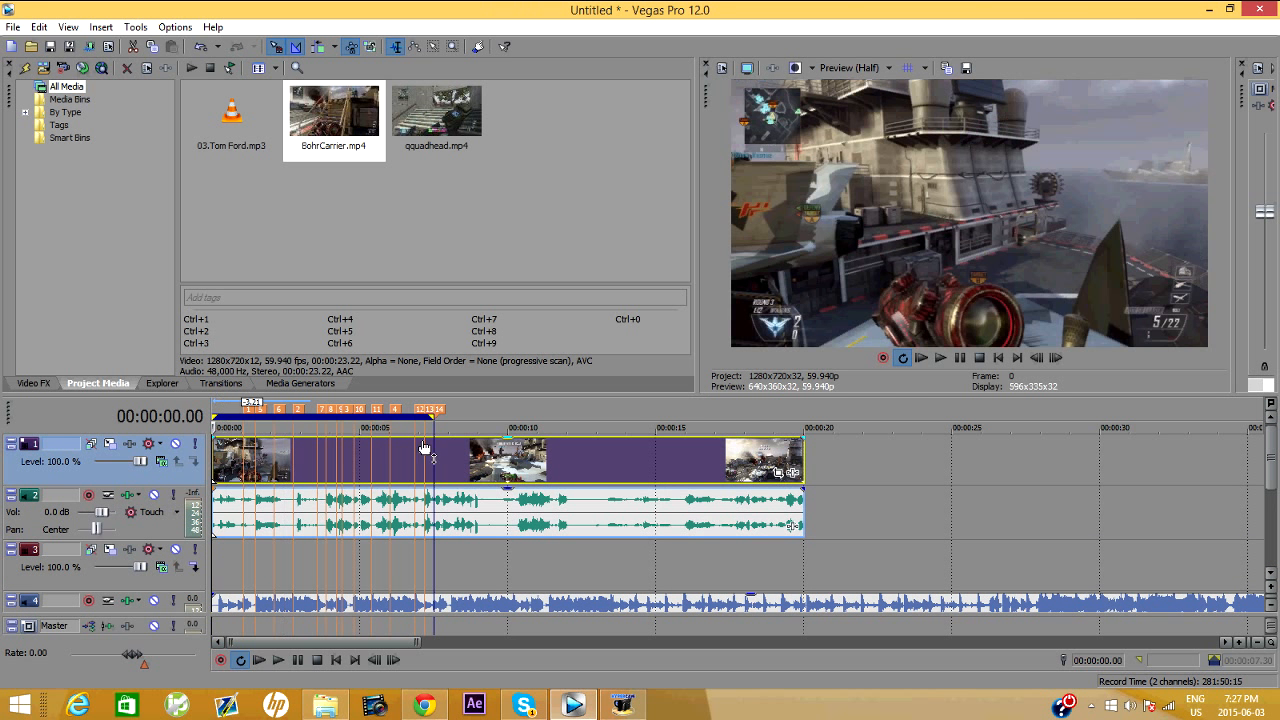
left_click(944, 358)
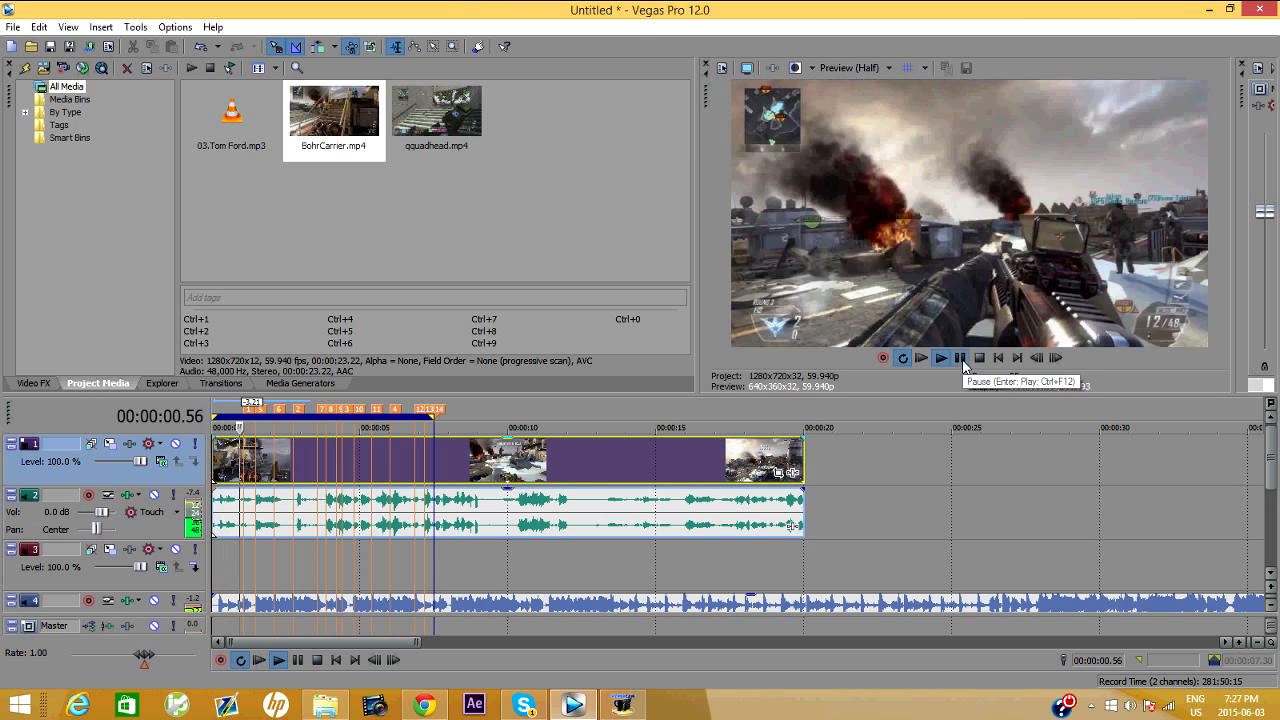
left_click(959, 357)
Disable resampling for the BohrCarrier video event on track 1.
scroll(300, 480, "up", 2)
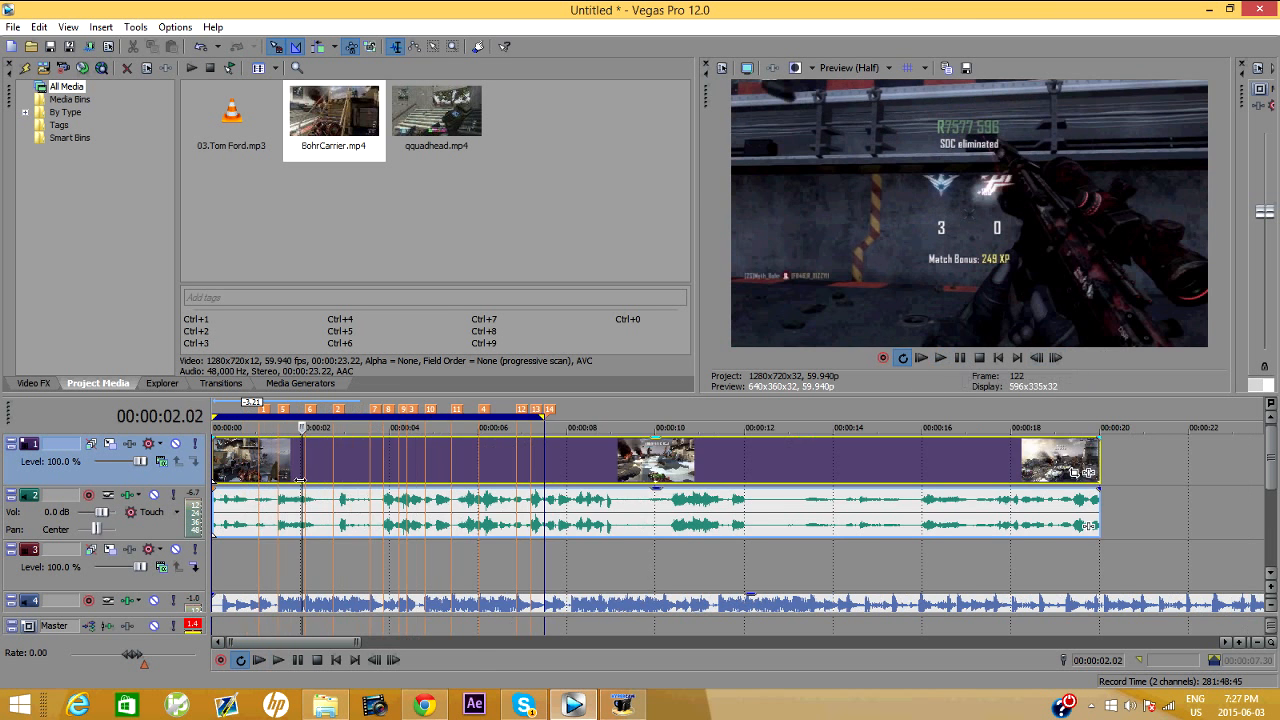
scroll(300, 480, "up", 3)
left_click(338, 467)
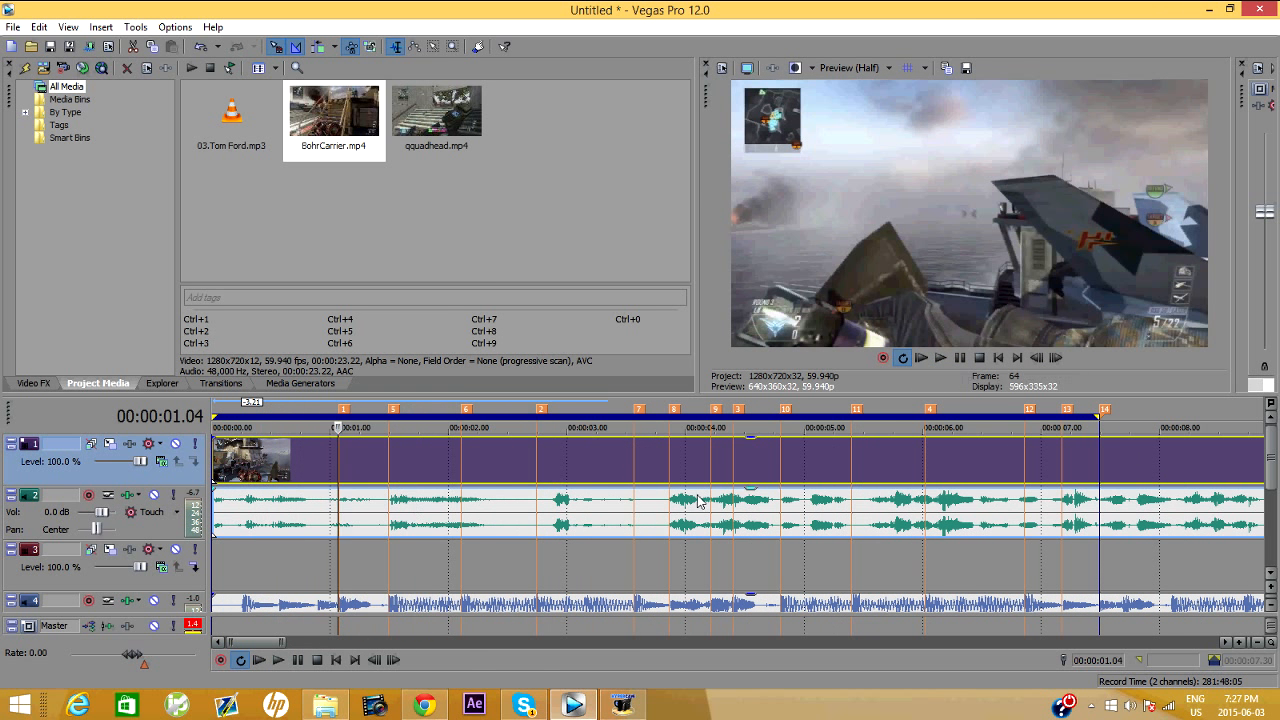
right_click(253, 467)
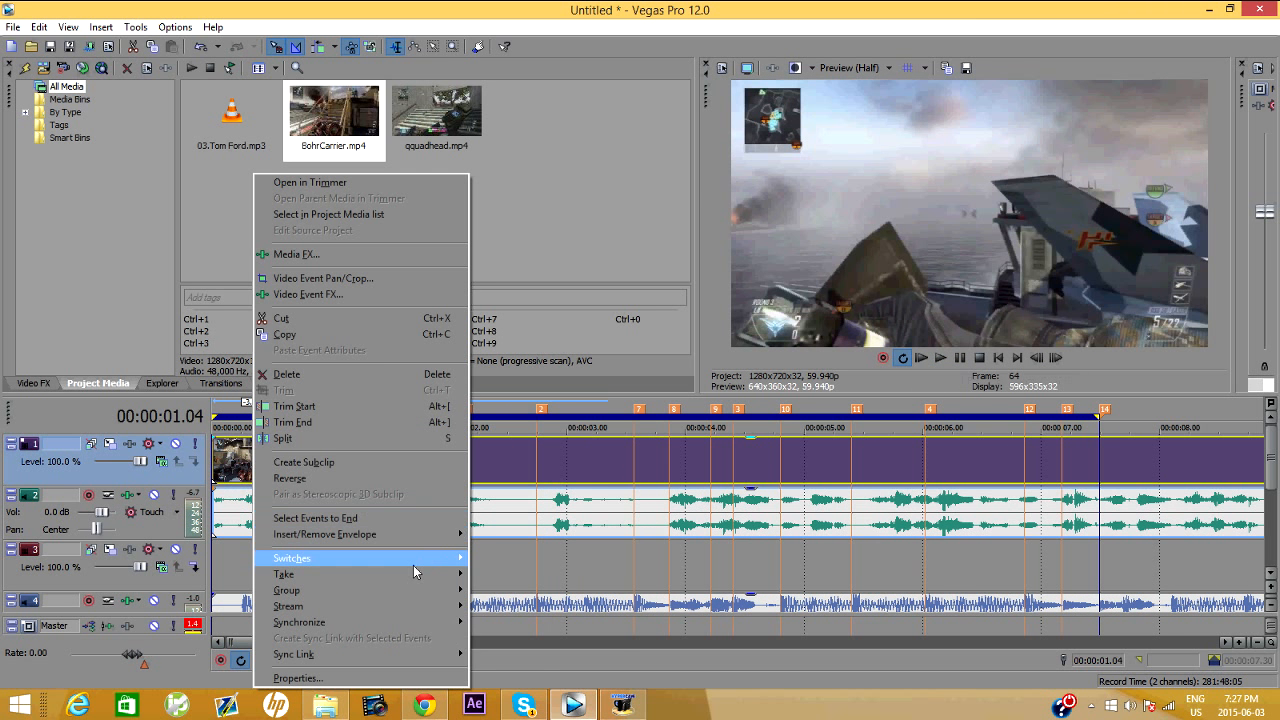
mouse_move(413, 565)
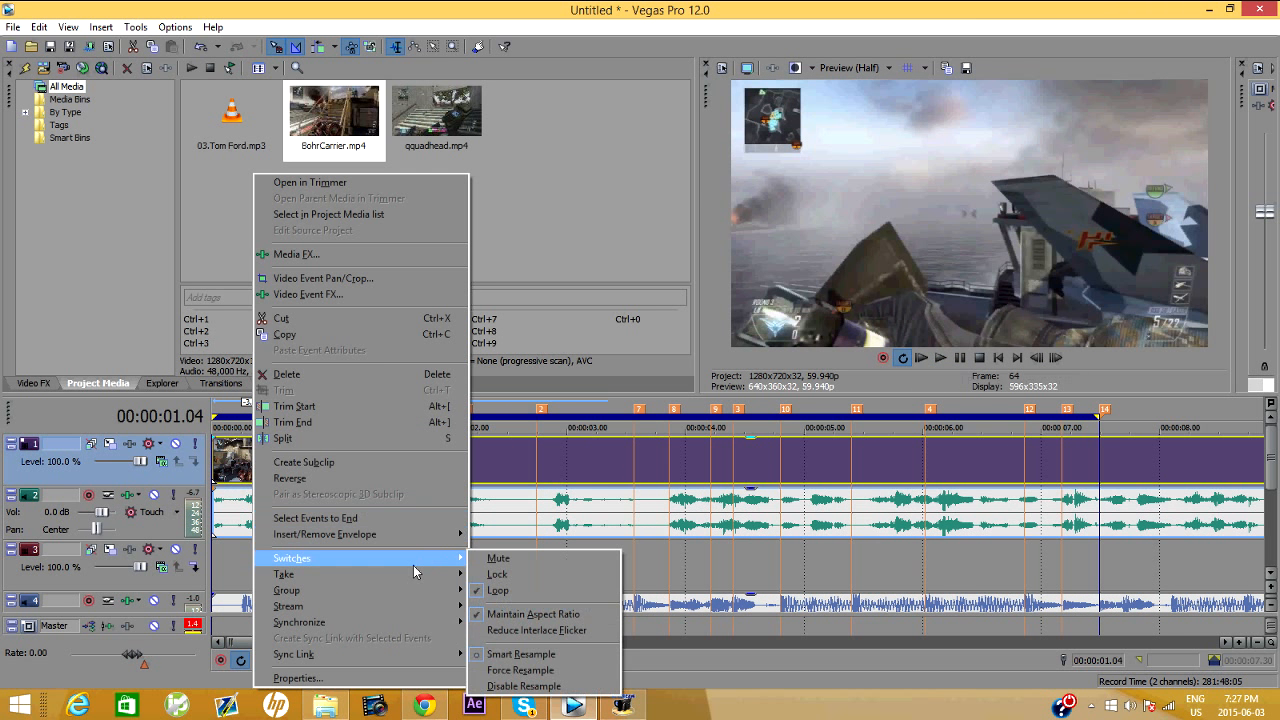
right_click(228, 470)
mouse_move(318, 558)
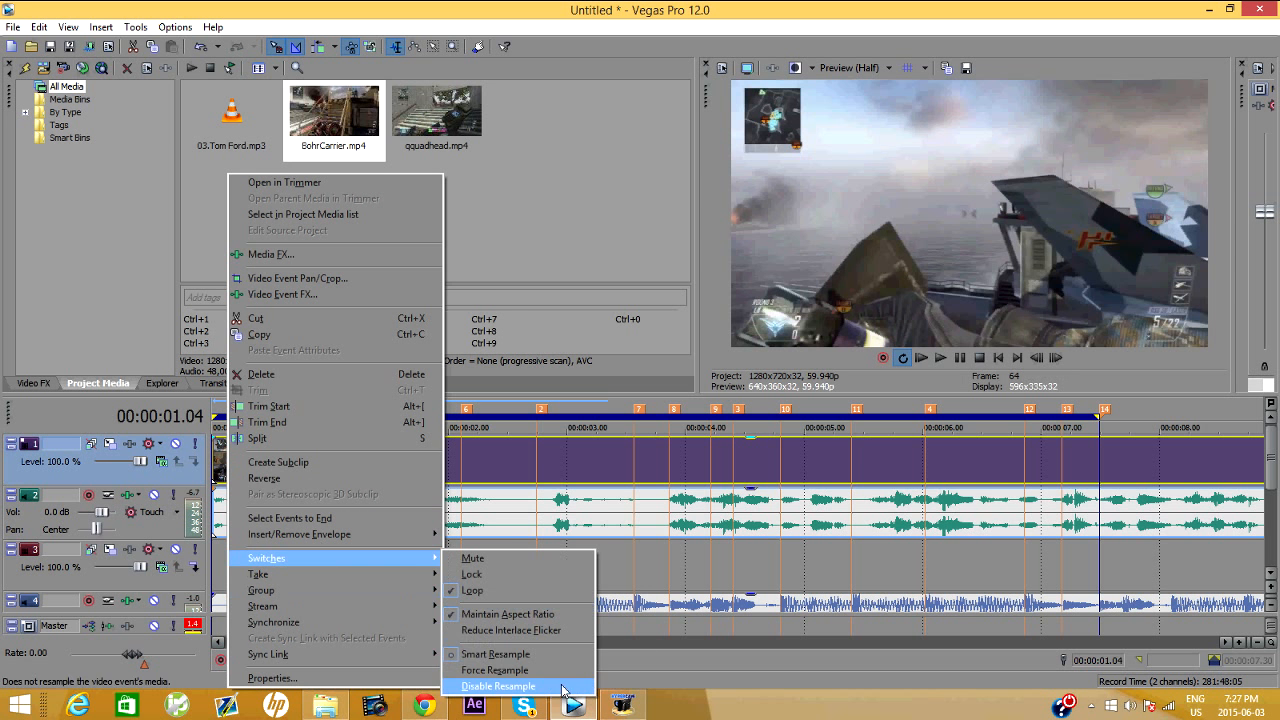
left_click(531, 687)
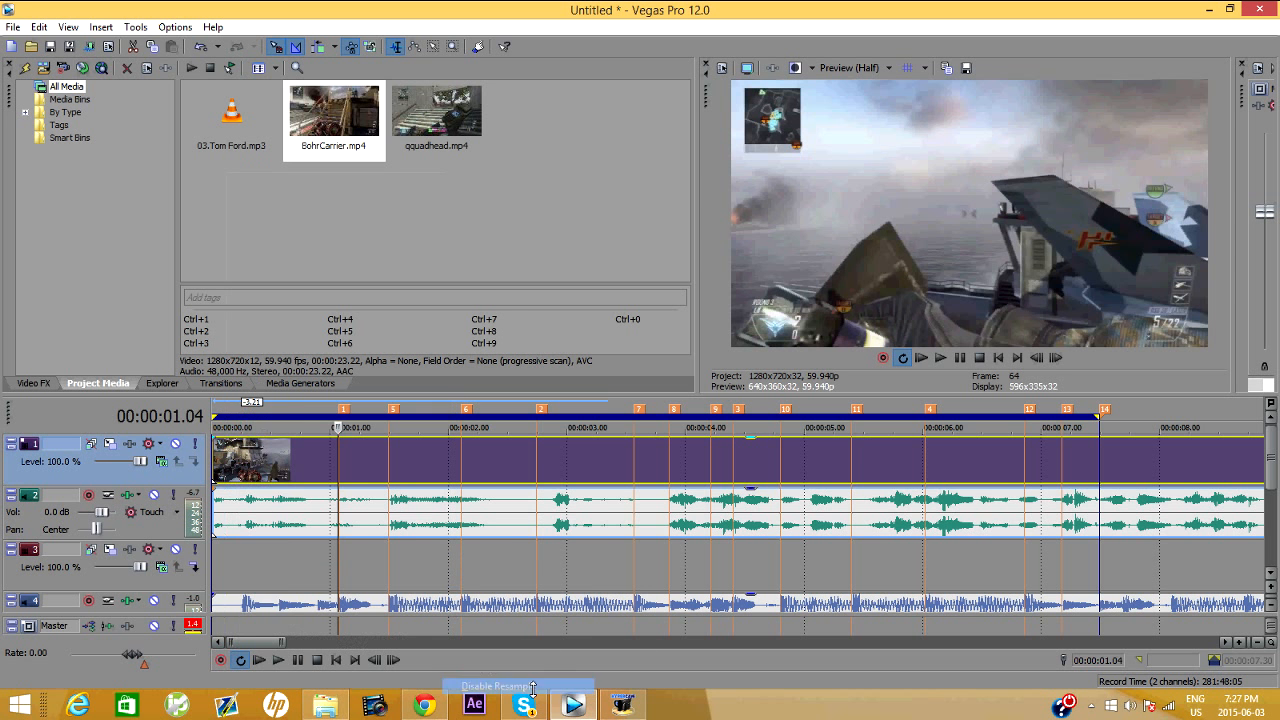
Check the video event's grouping options and delete the BohrCarrier audio event from track 2.
right_click(278, 474)
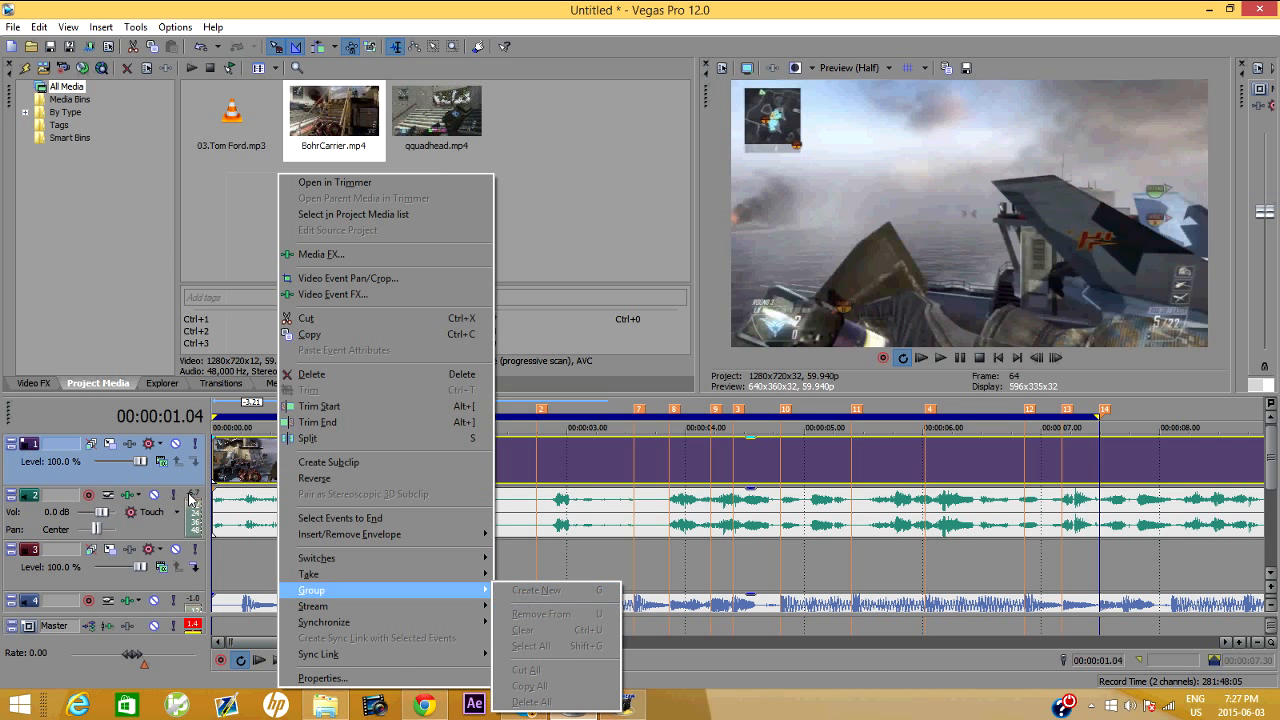
left_click(252, 494)
right_click(253, 494)
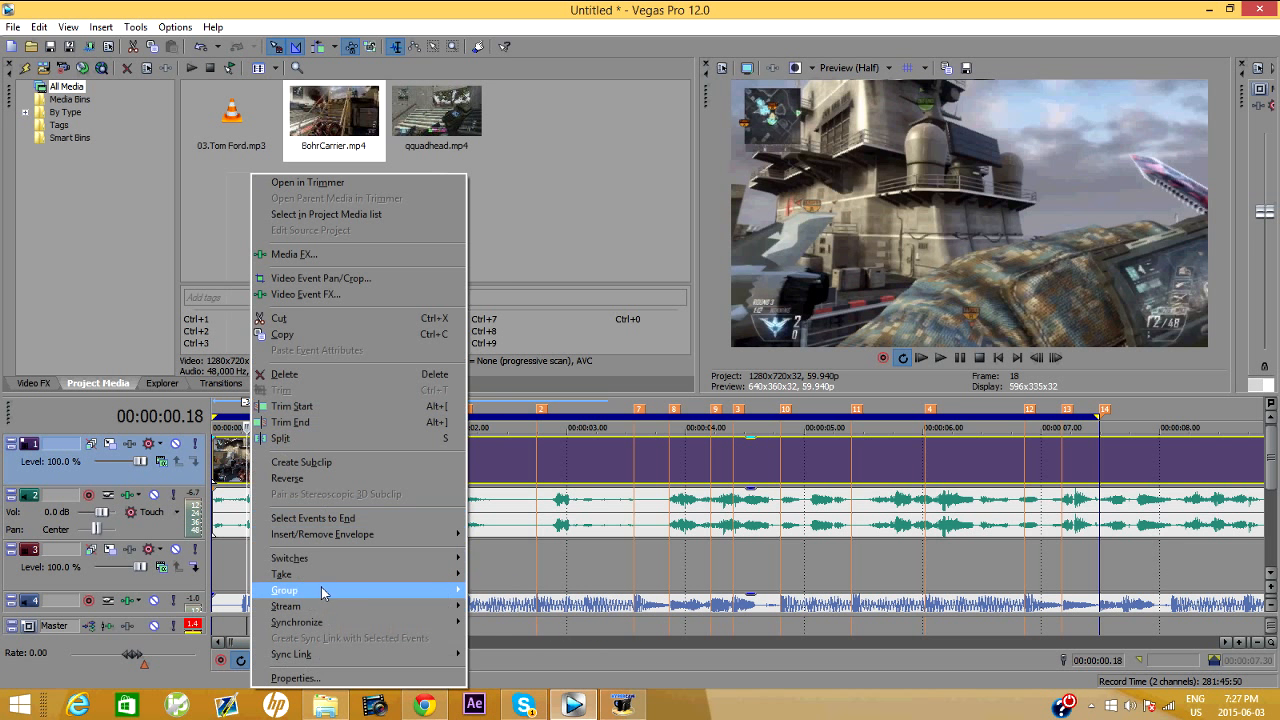
mouse_move(320, 589)
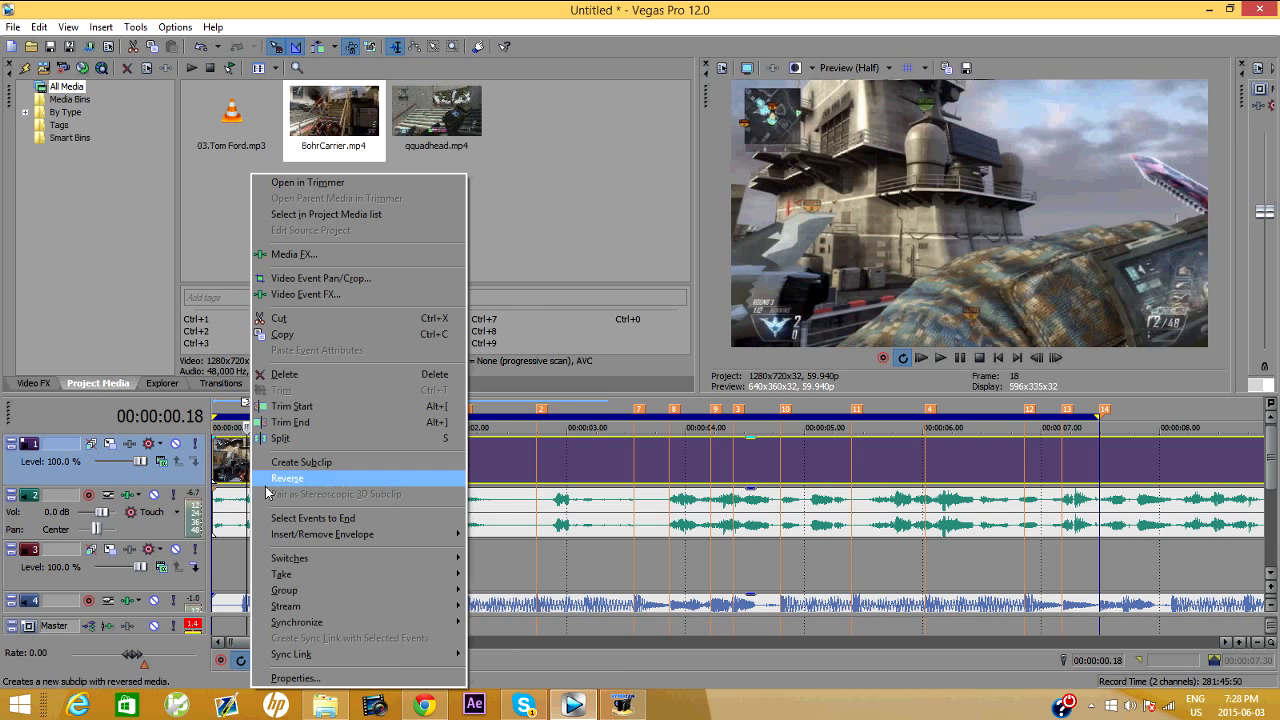
left_click(228, 476)
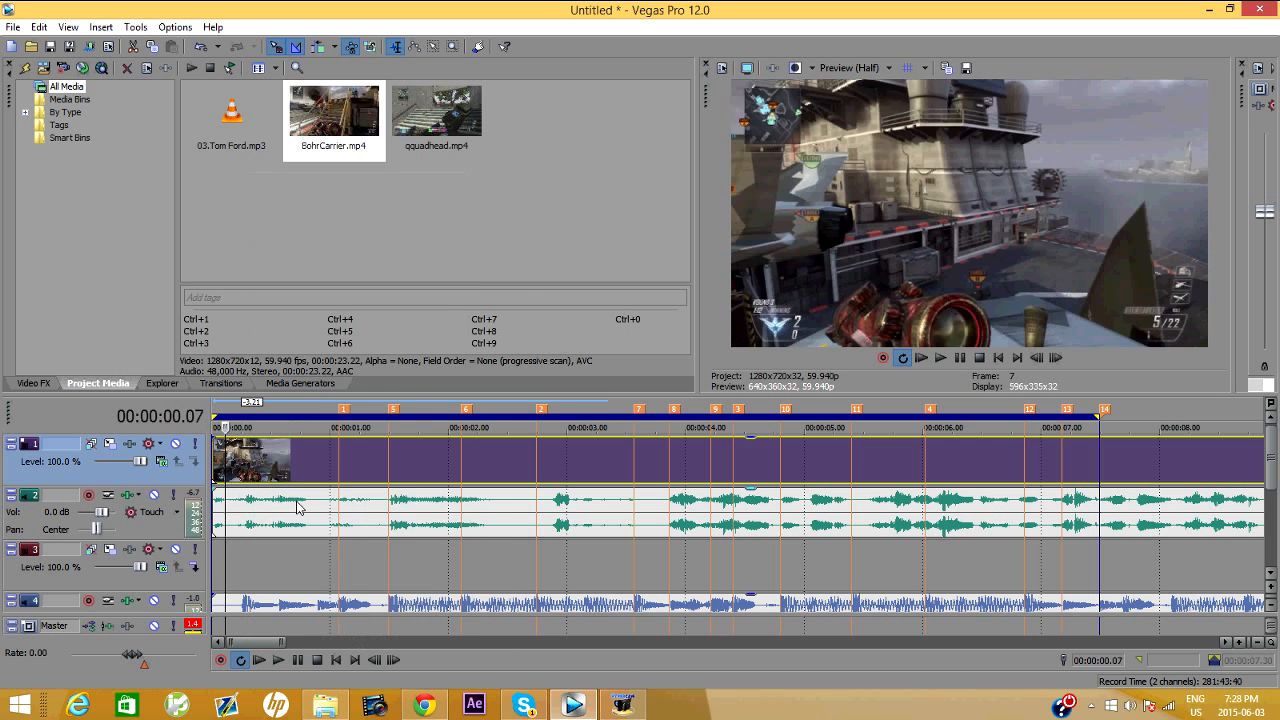
left_click(300, 514)
right_click(300, 514)
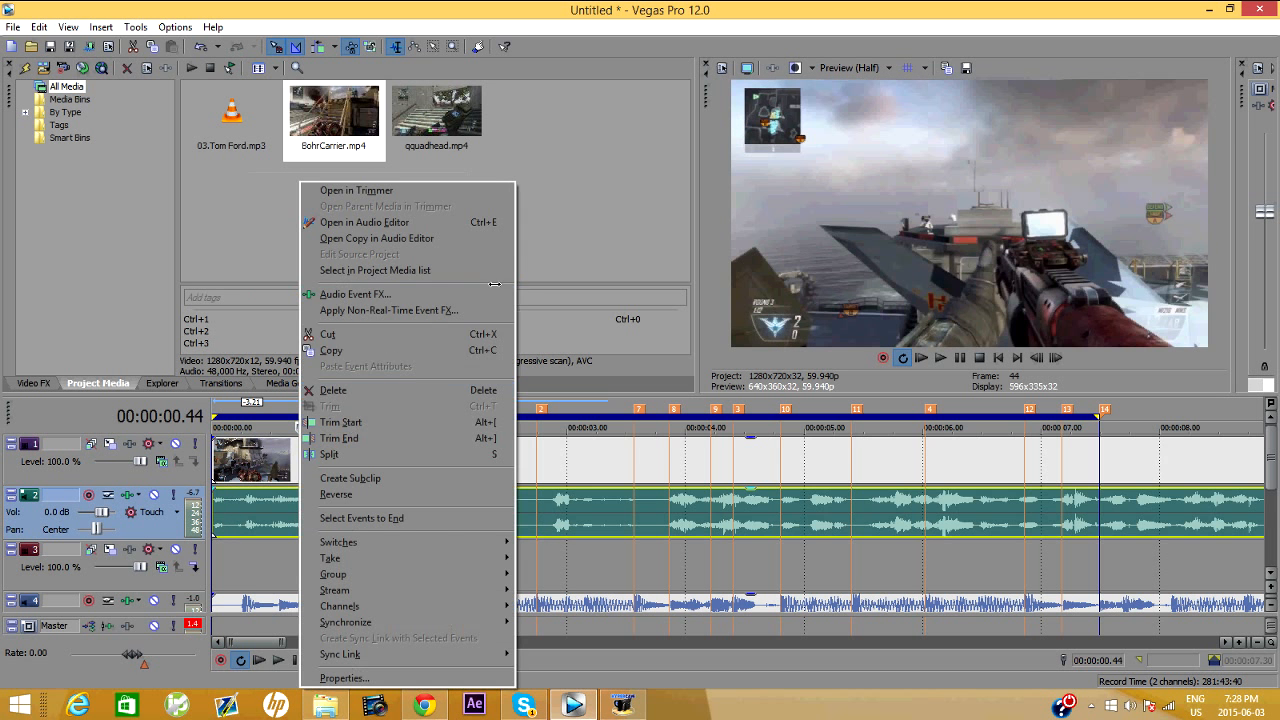
left_click(379, 390)
scroll(611, 516, "down", 2)
scroll(611, 516, "up", 1)
scroll(611, 517, "up", 1)
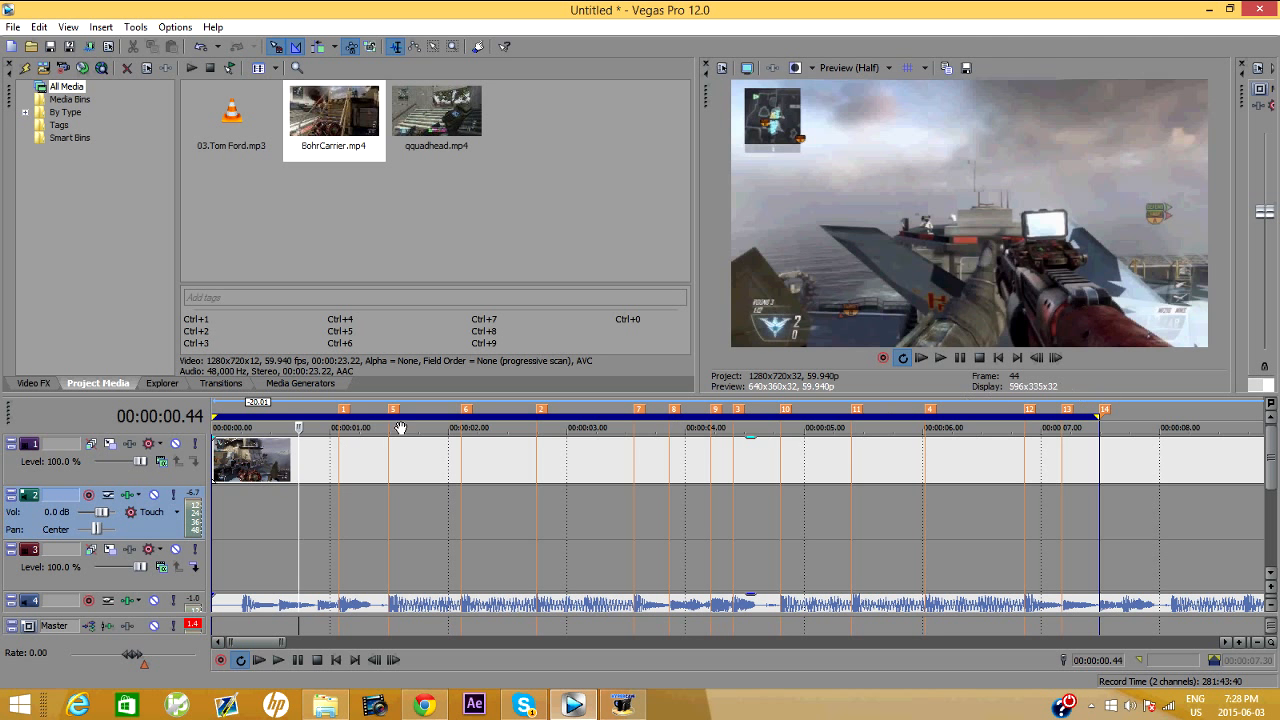
Find the muzzle-flash frame of the sniper shot at 00:00:01.32 and split the BohrCarrier video event there.
left_click(221, 468)
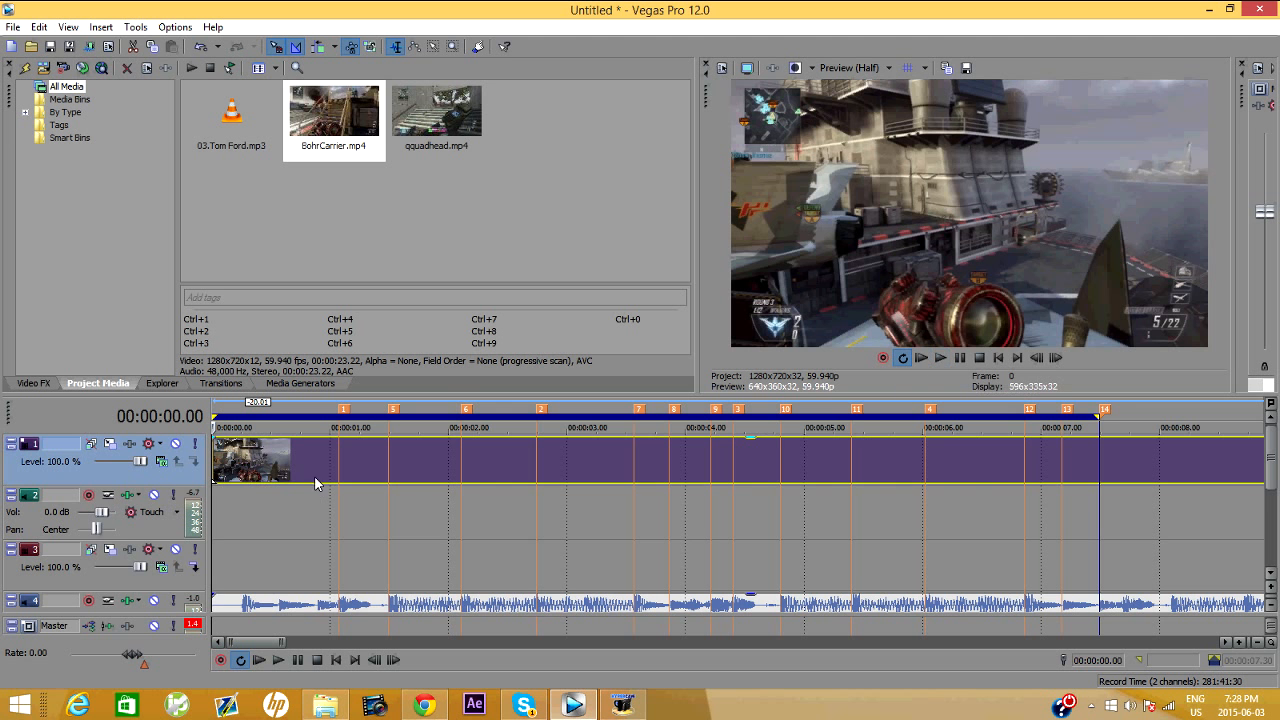
left_click_drag(1272, 462, 1222, 422)
scroll(406, 447, "up", 1)
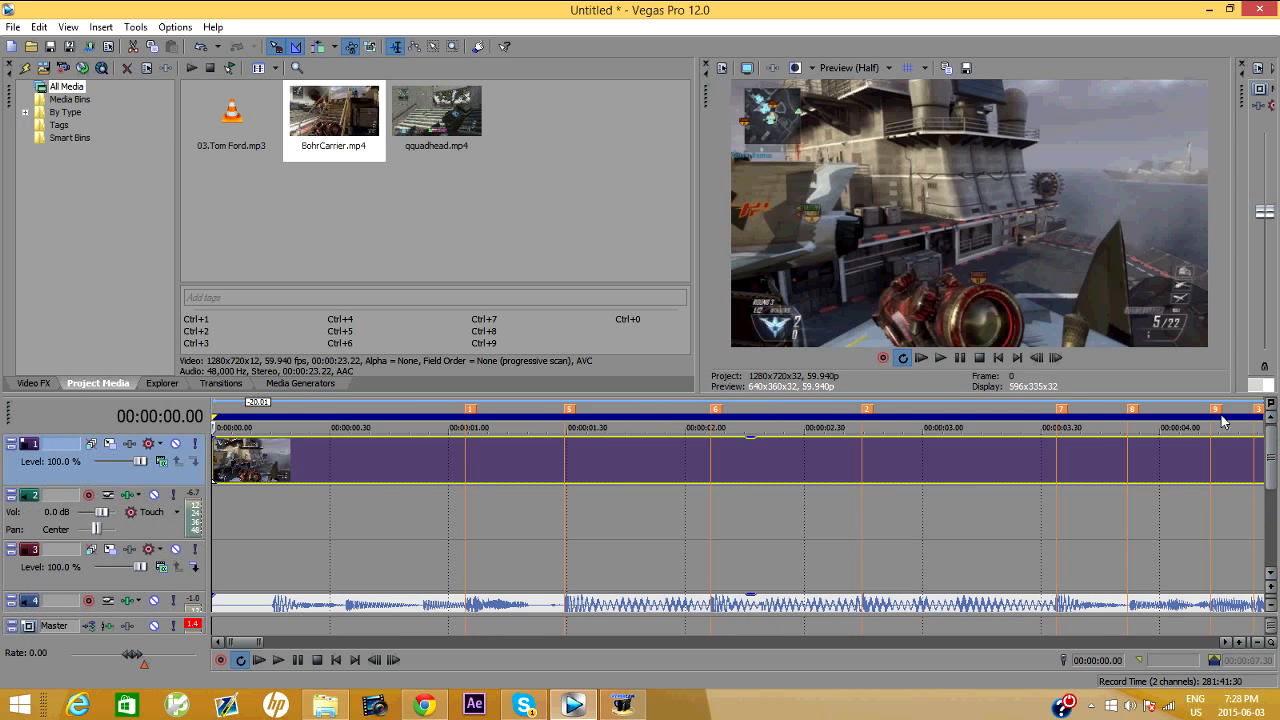
left_click(464, 453)
left_click(1057, 358)
left_click(1057, 358)
left_click(1057, 358)
left_click(1057, 358)
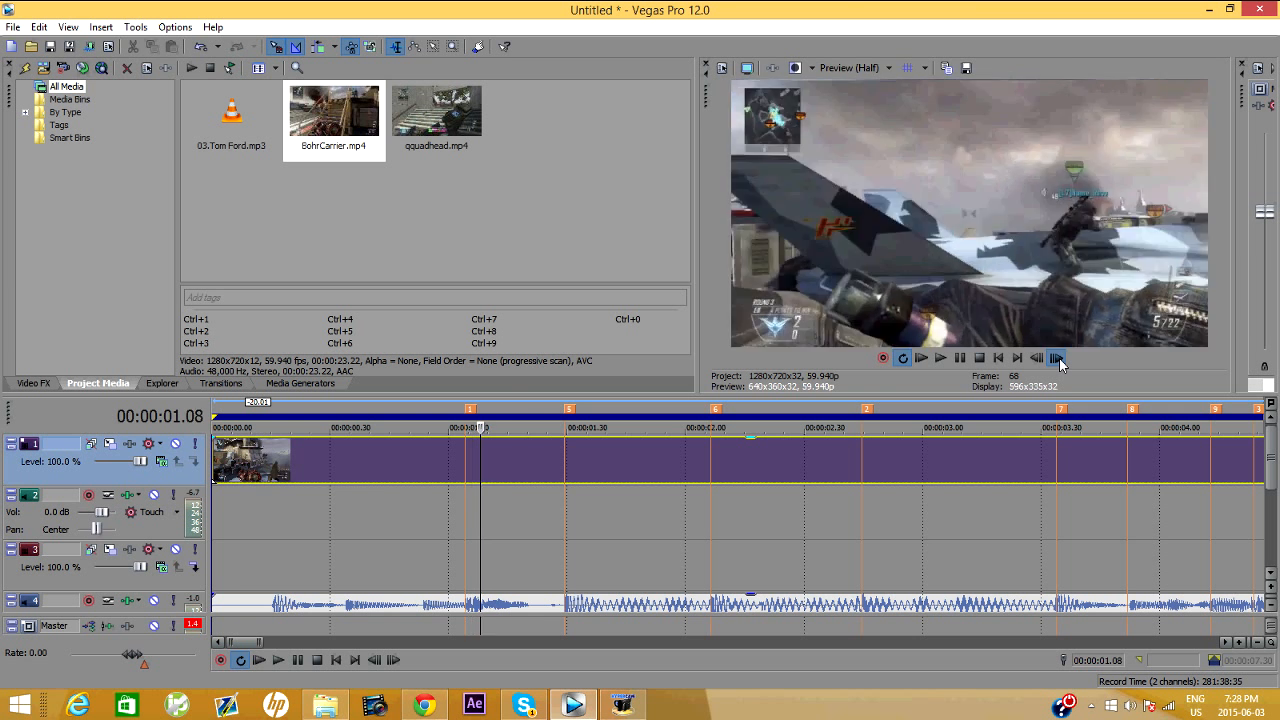
left_click(1057, 358)
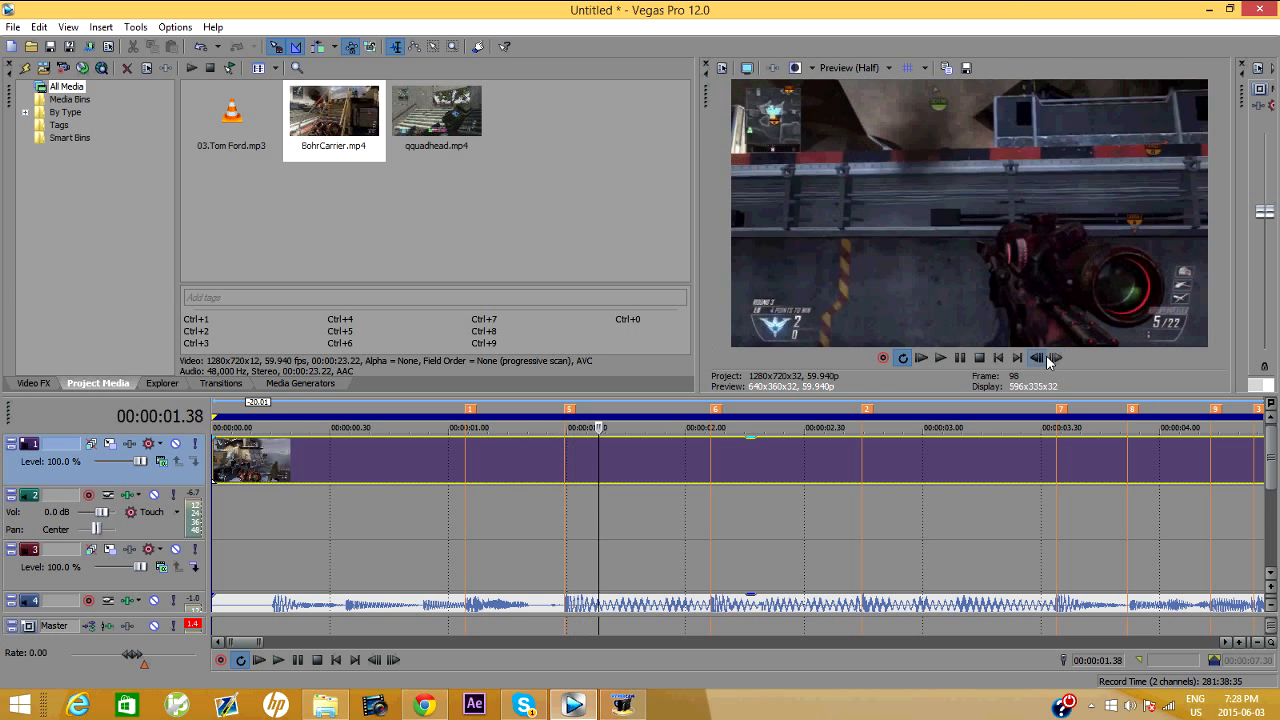
left_click(1046, 359)
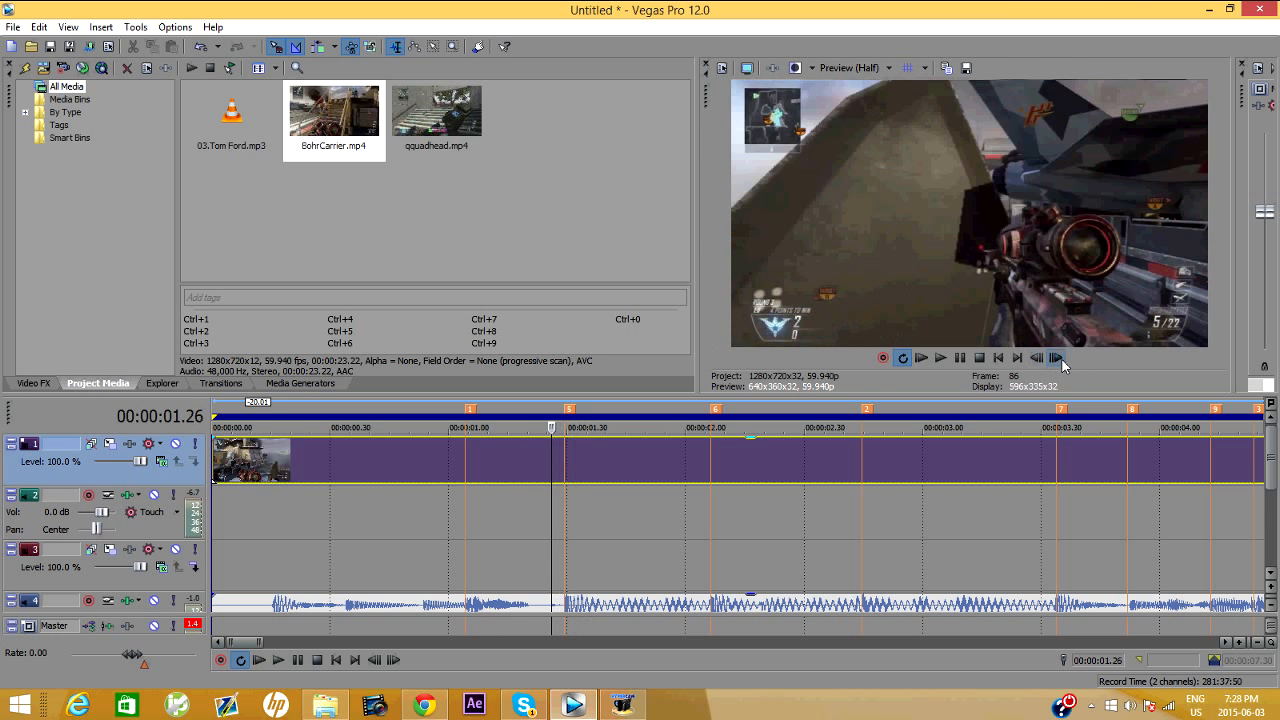
left_click(1059, 359)
left_click(1037, 358)
left_click(1037, 358)
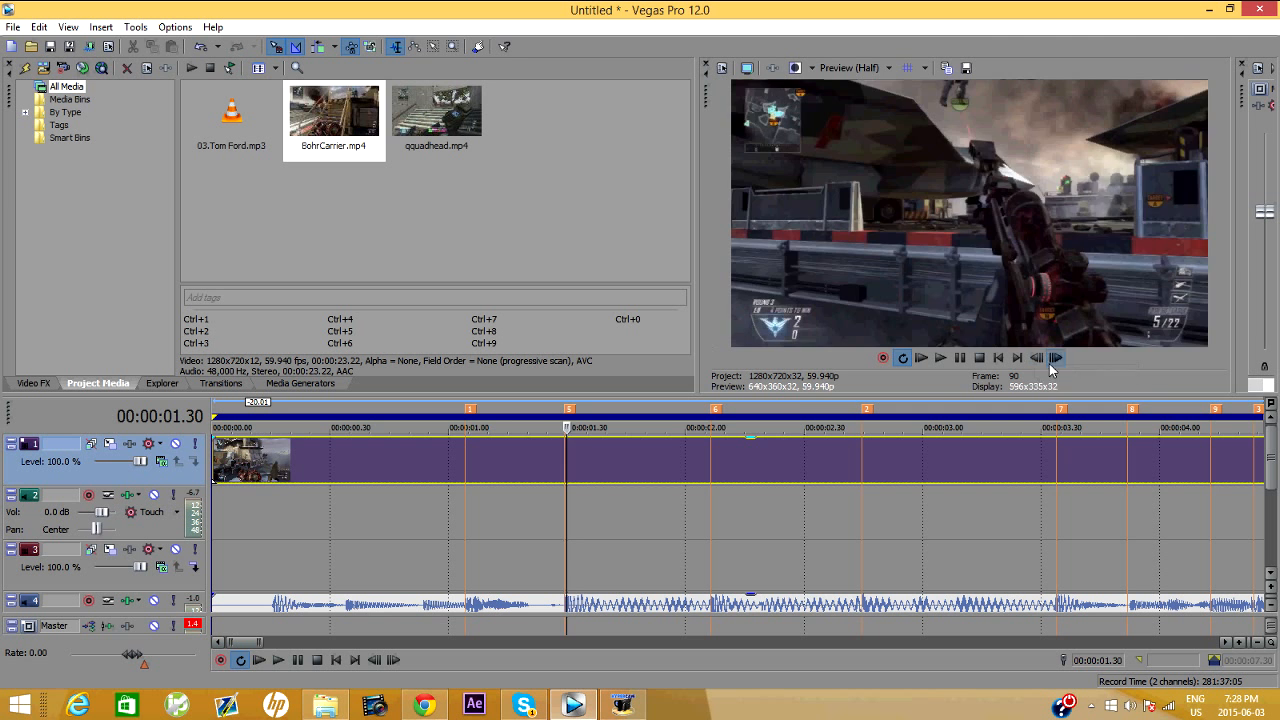
left_click(1055, 358)
left_click(1055, 358)
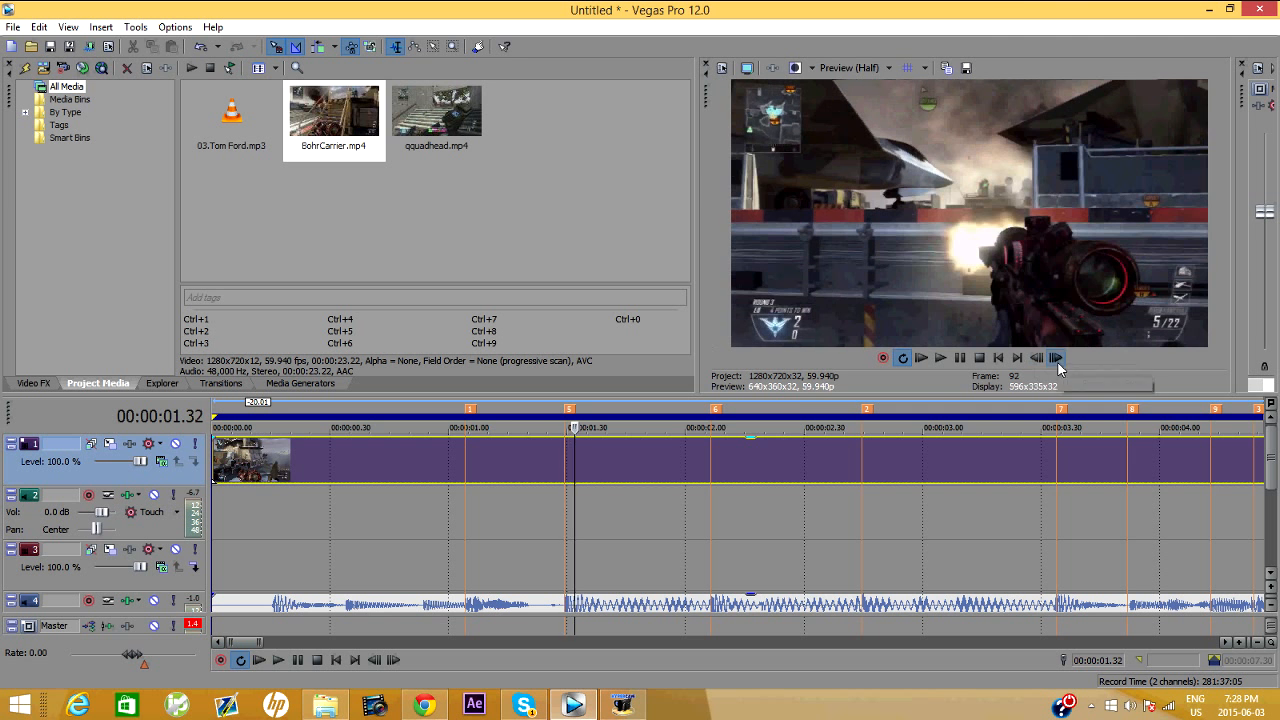
right_click(572, 460)
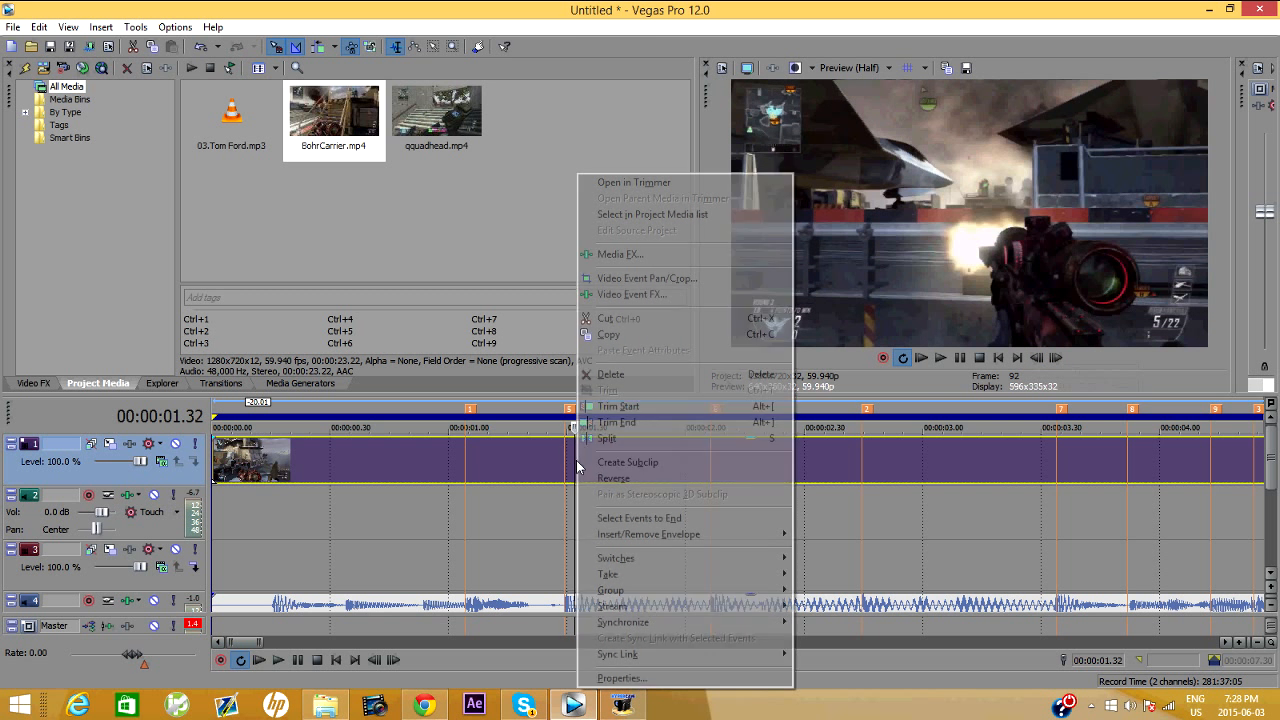
left_click(630, 441)
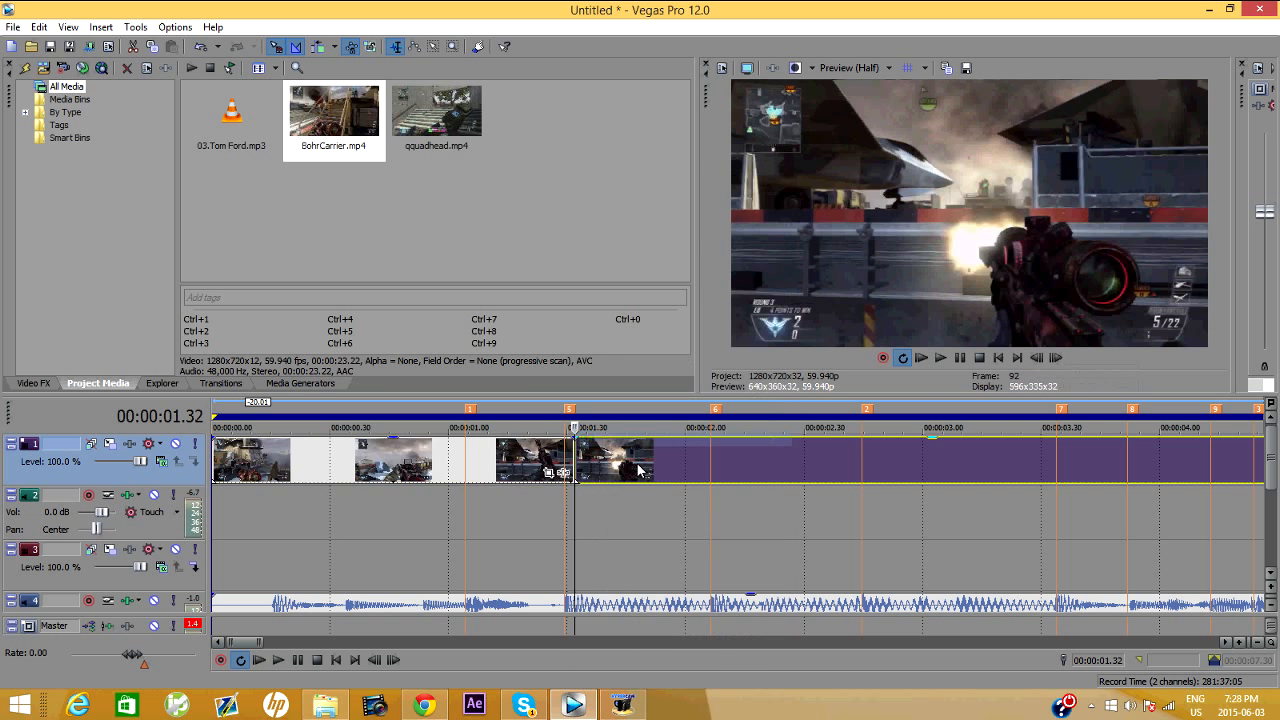
Time-compress the first video event so it ends at marker 1 and move the second event directly against it.
left_click_drag(603, 473, 463, 462)
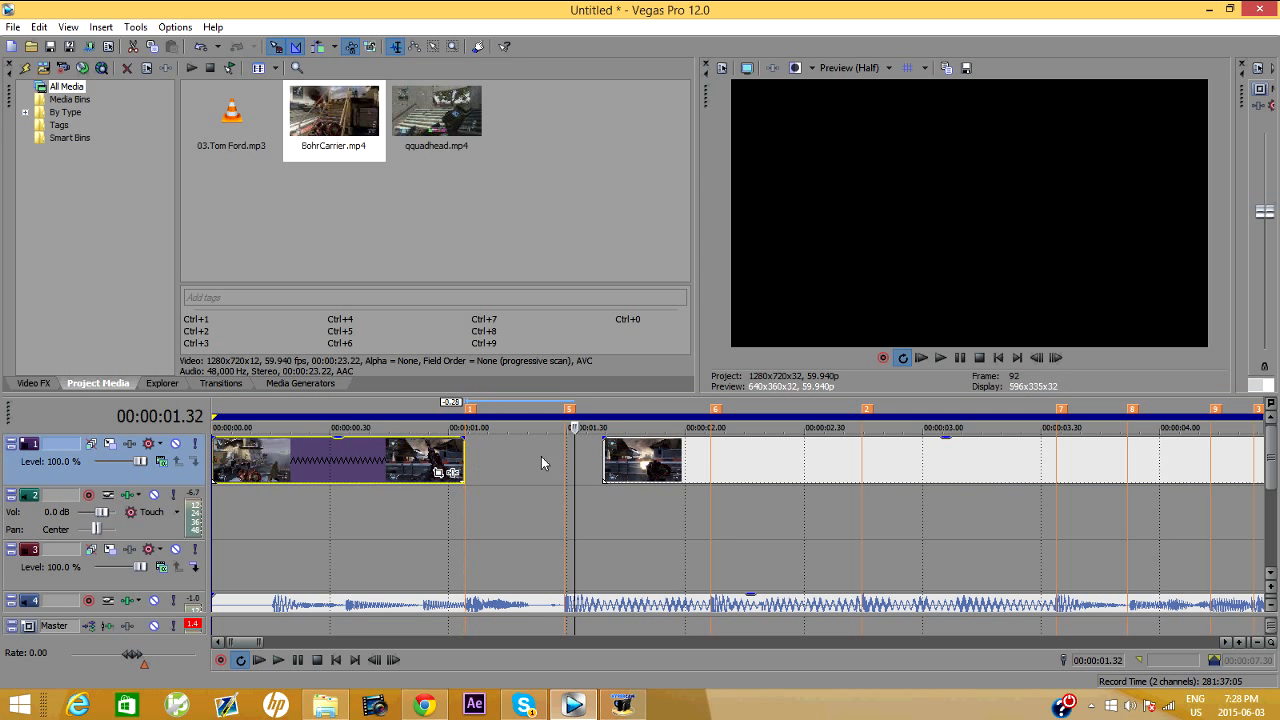
left_click(459, 459)
left_click_drag(834, 459, 701, 457)
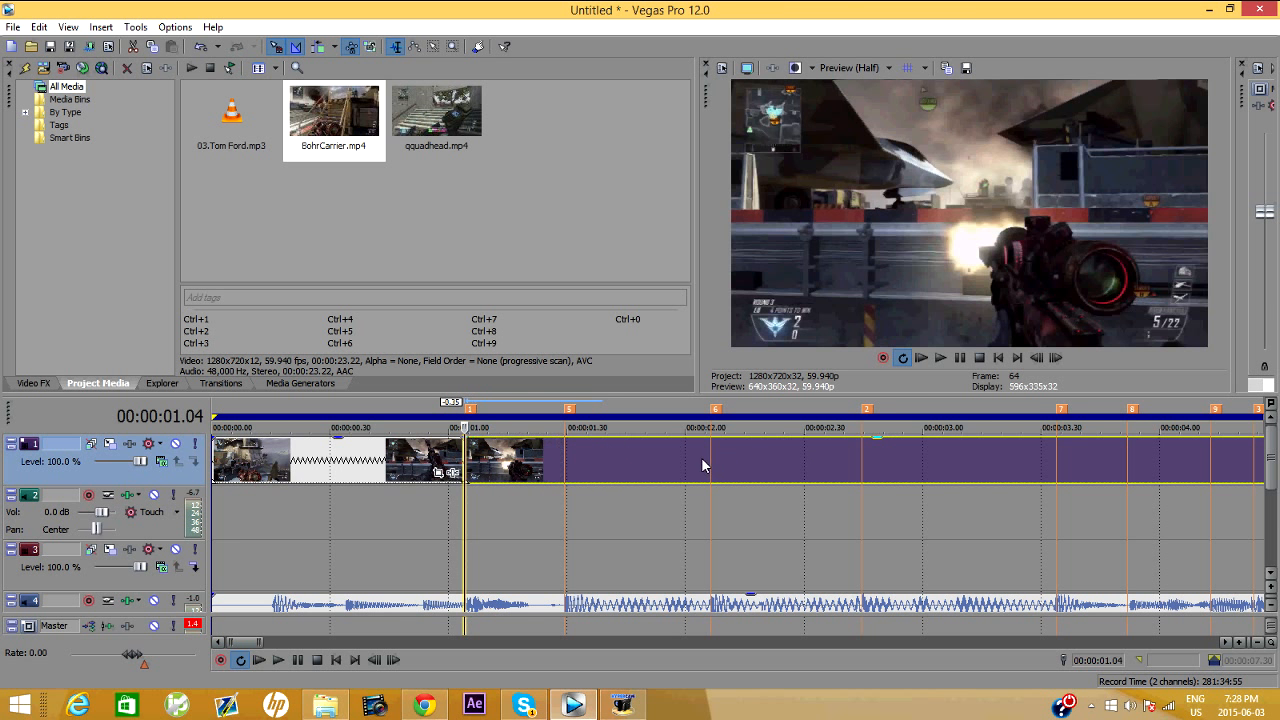
Play the retimed shot, split the second video event at markers 5 and 6, and delete the footage after 00:00:02.06.
left_click(921, 358)
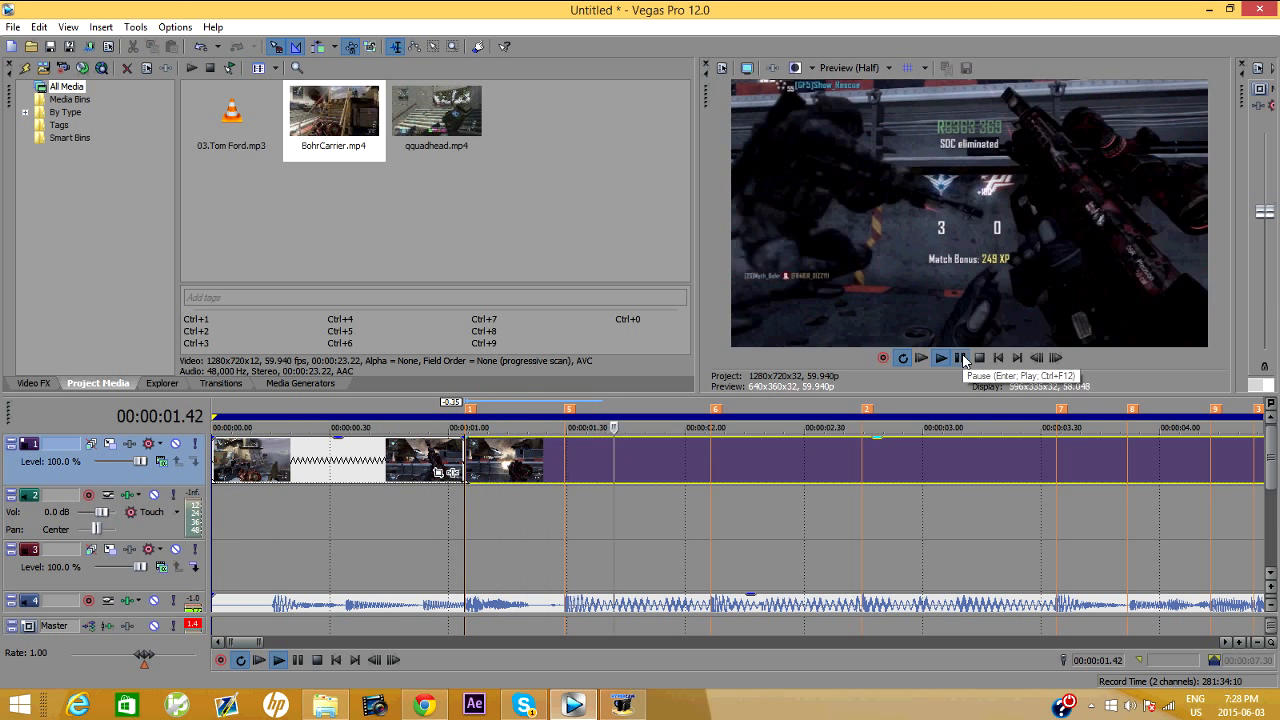
left_click(960, 358)
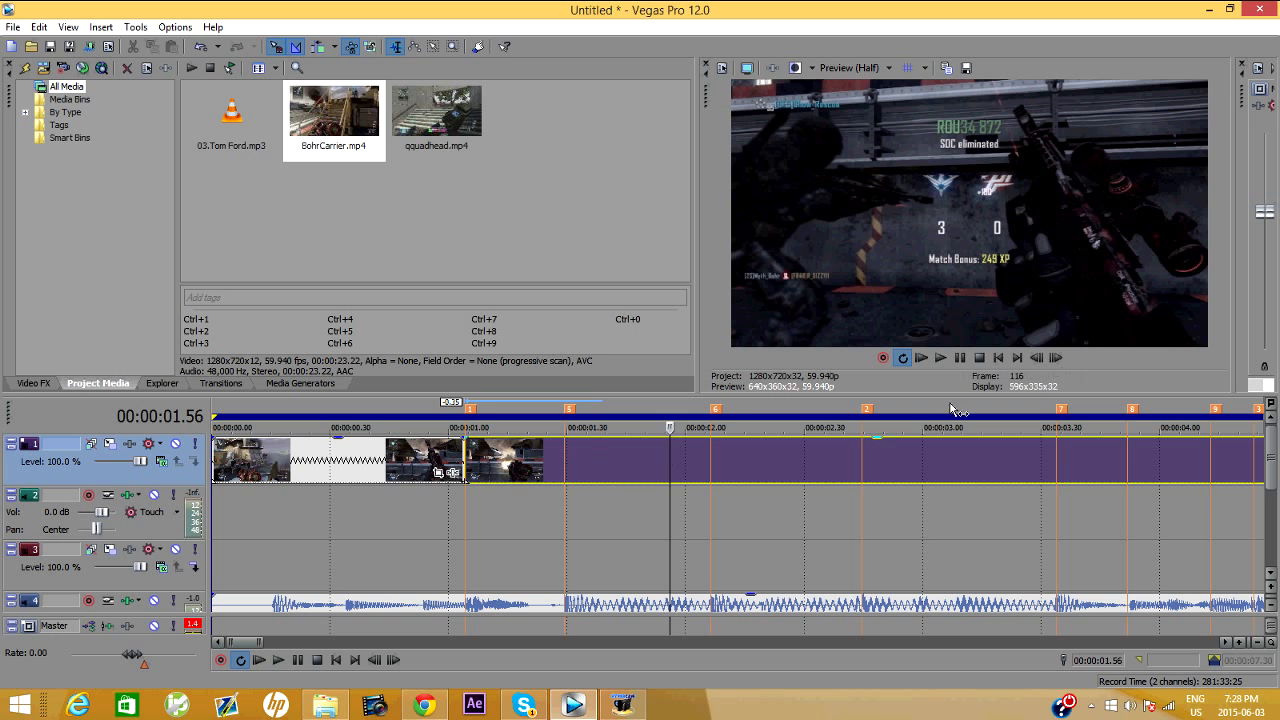
left_click(1055, 358)
left_click(1055, 358)
left_click(1055, 358)
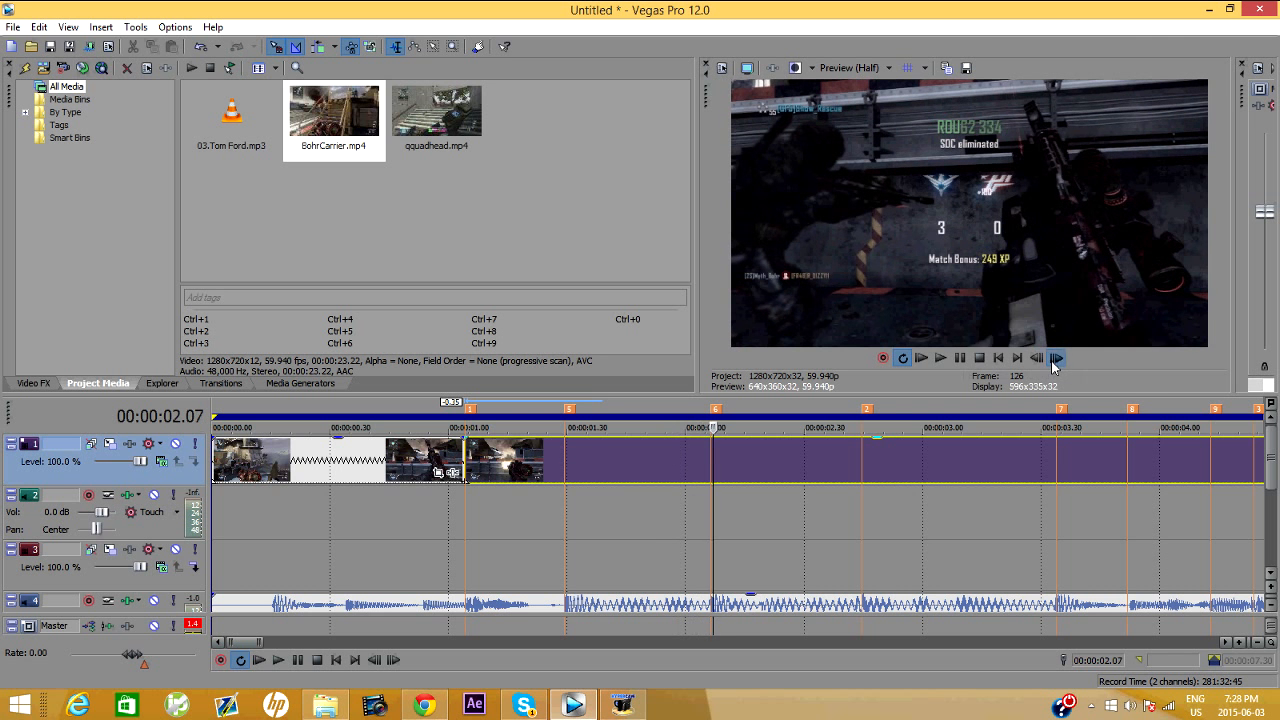
left_click(711, 462)
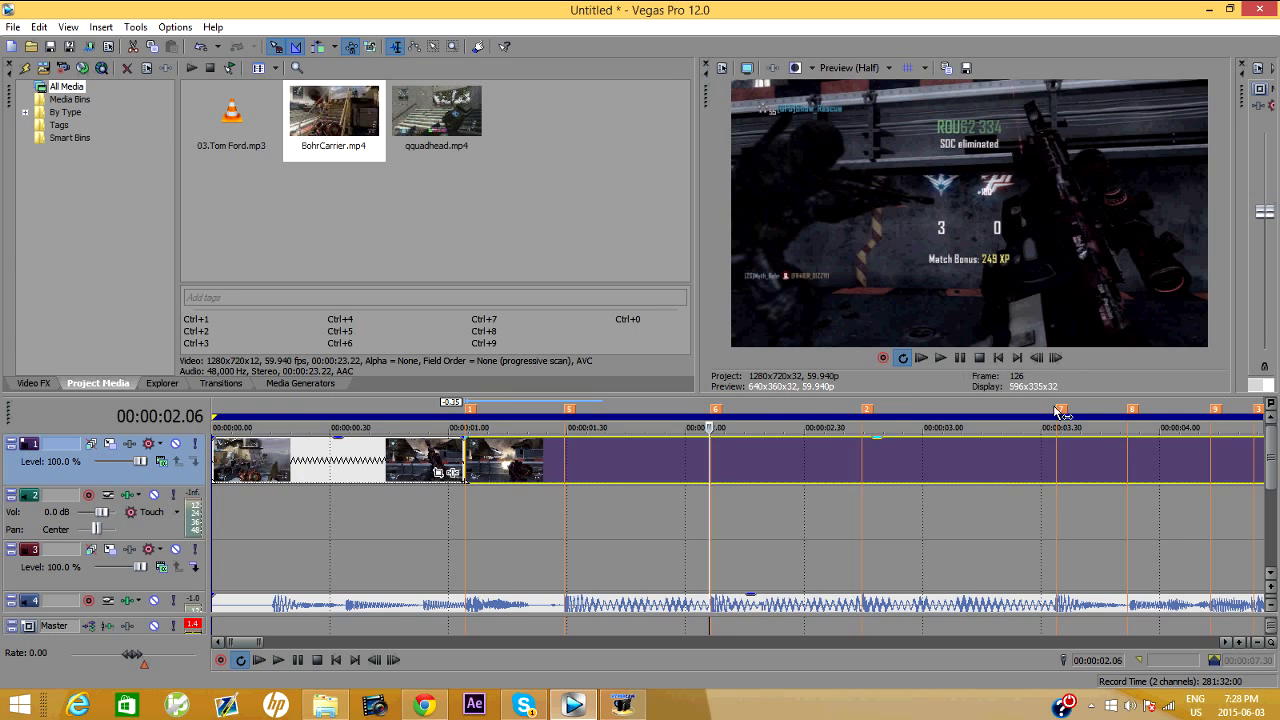
scroll(840, 497, "up", 8)
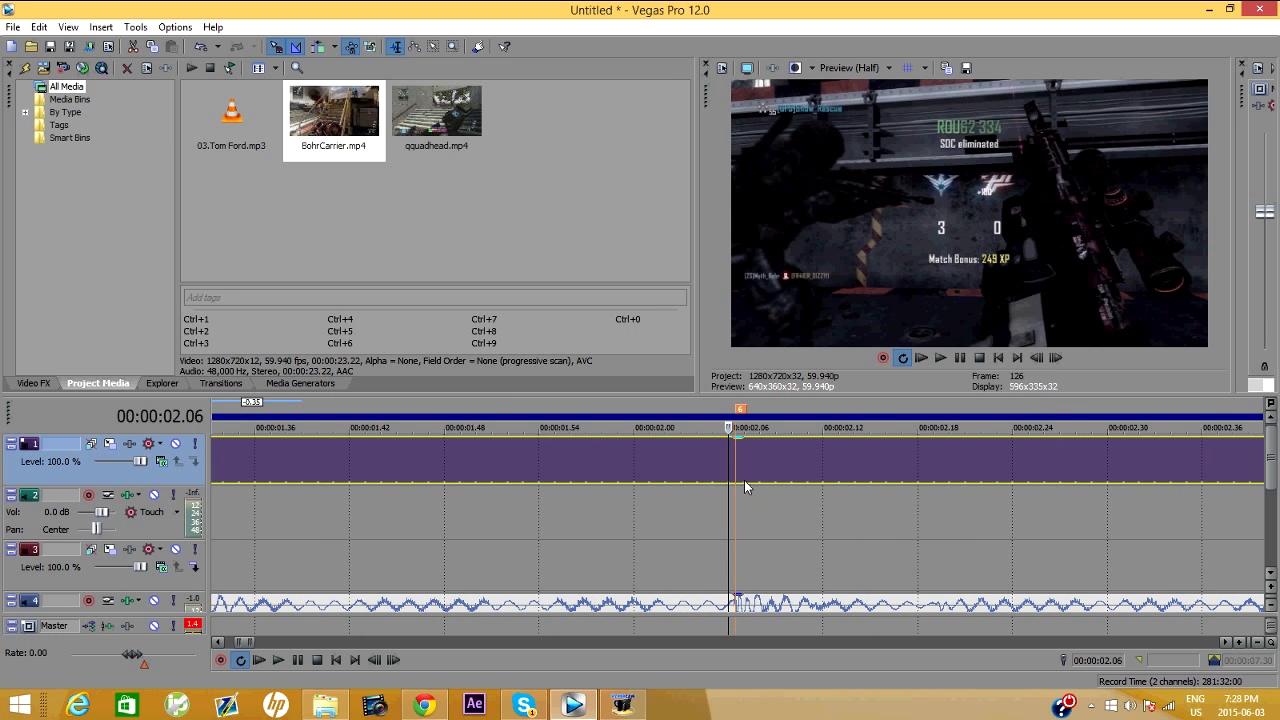
scroll(811, 510, "down", 4)
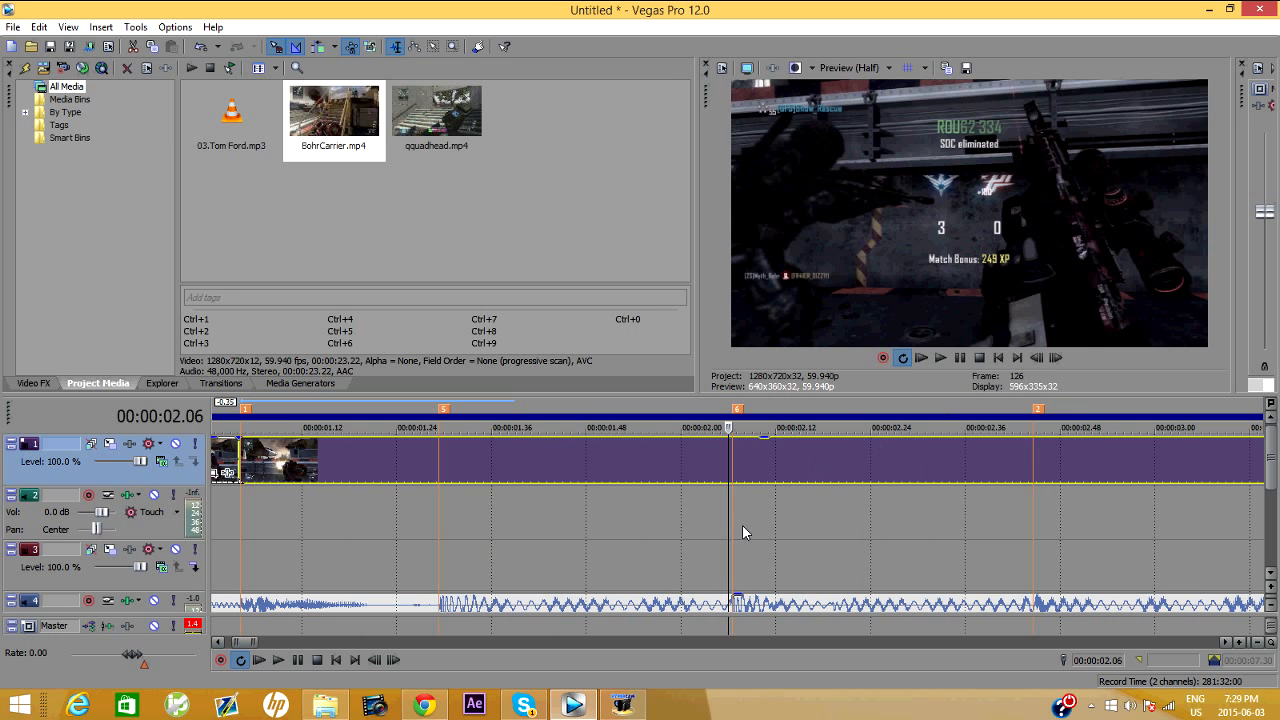
right_click(786, 463)
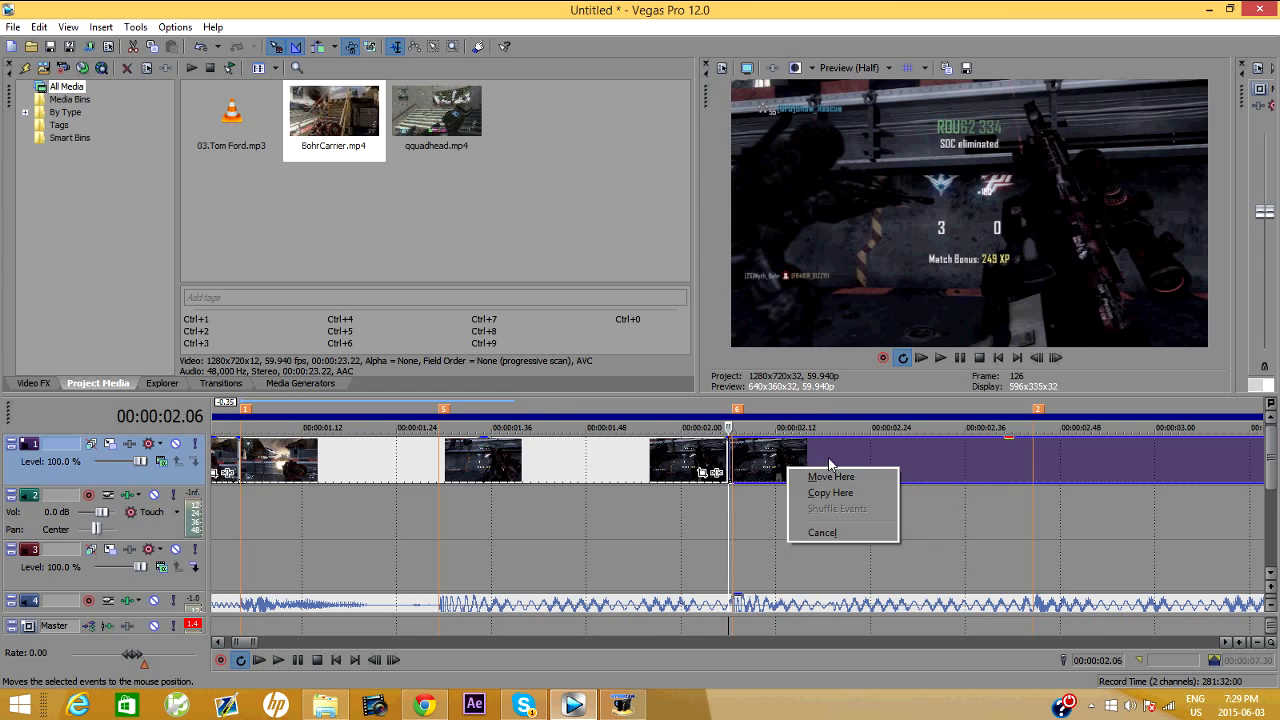
right_click(829, 461)
left_click(969, 374)
scroll(454, 492, "down", 5)
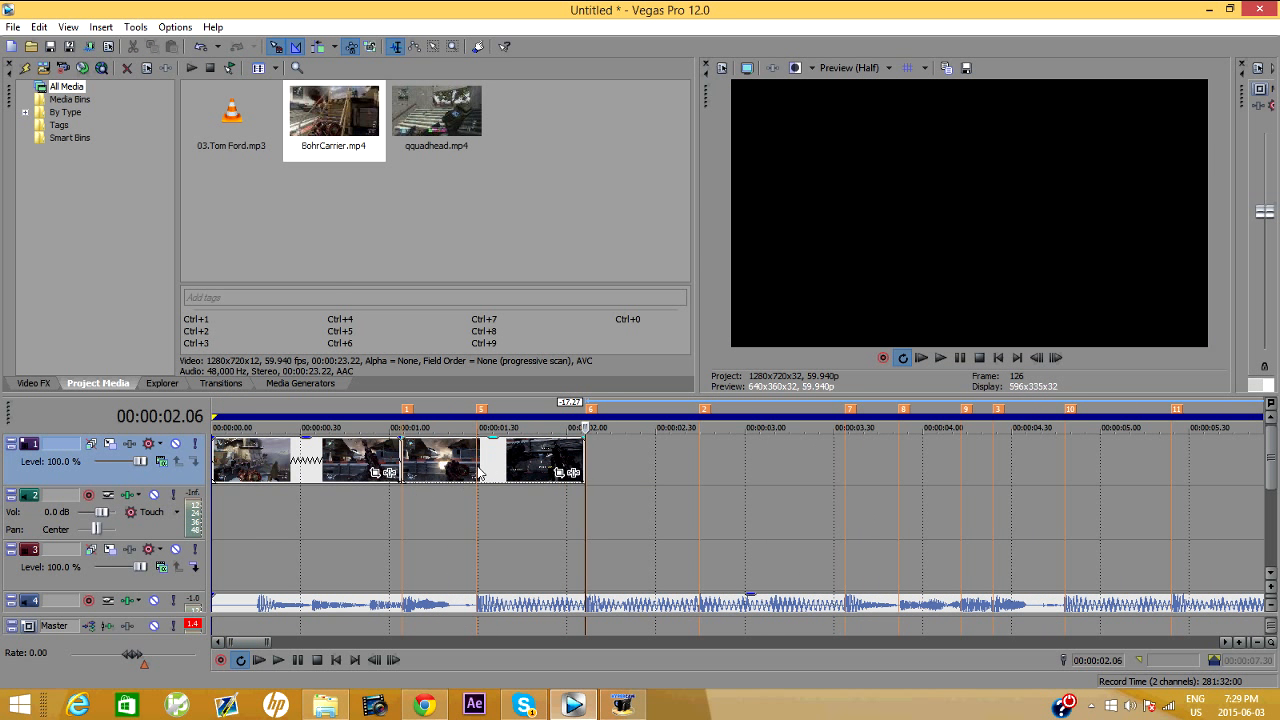
left_click(478, 472)
left_click(334, 463)
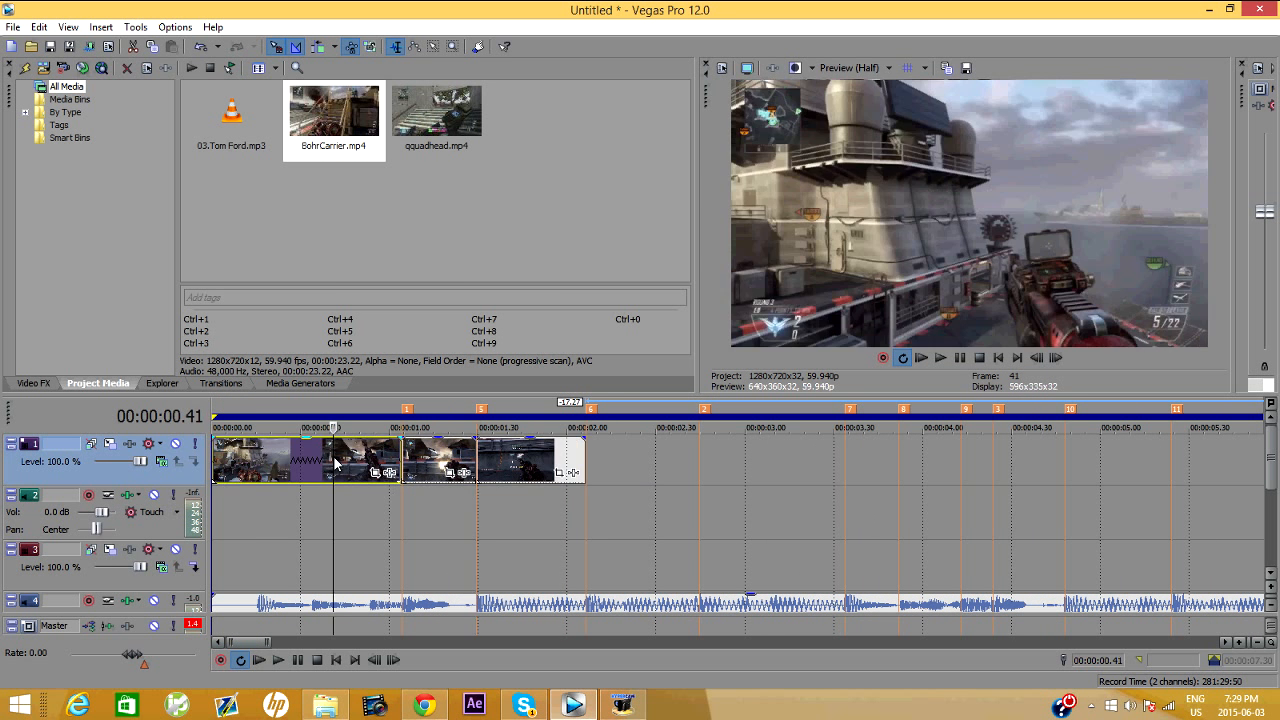
right_click(334, 463)
mouse_move(432, 534)
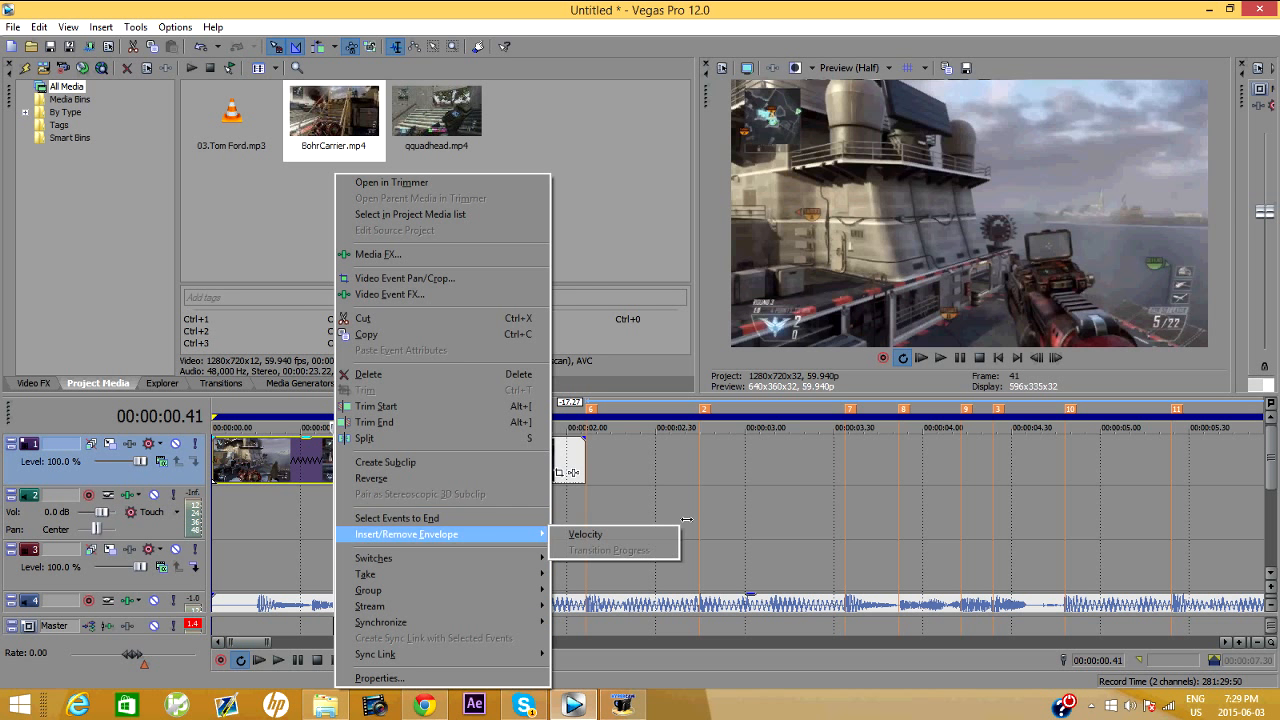
left_click(564, 457)
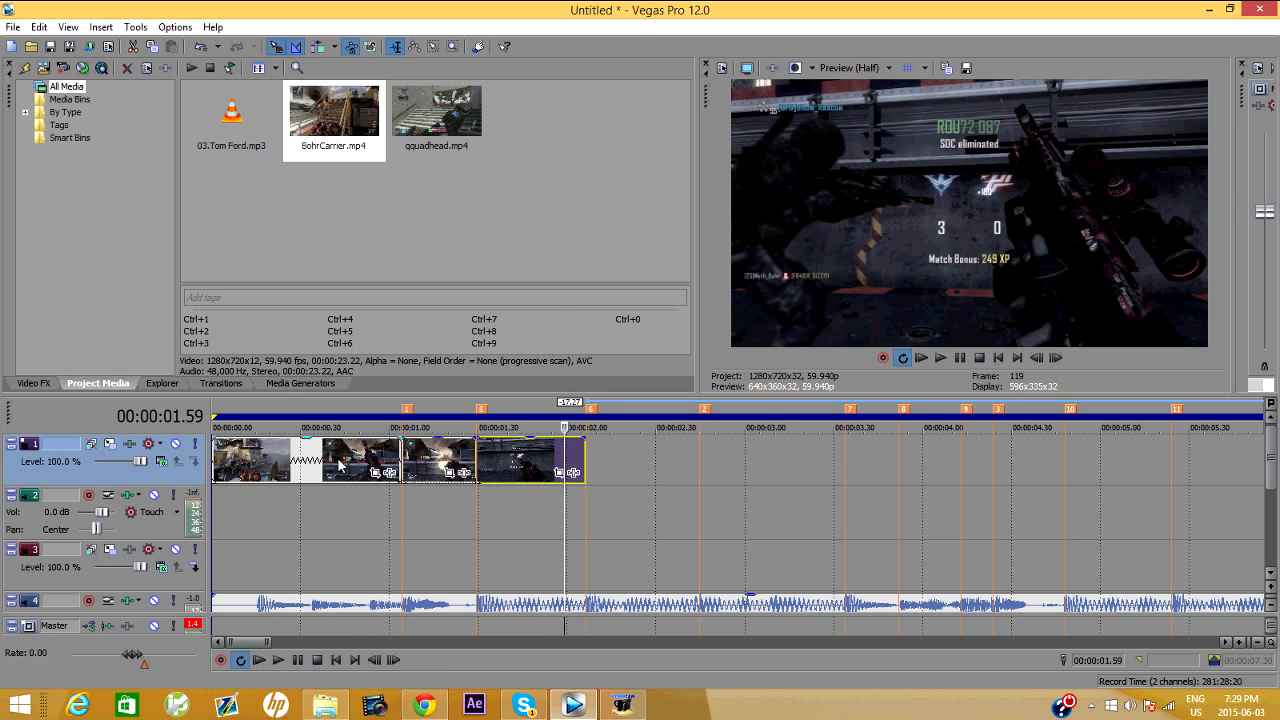
Insert a velocity envelope on the first video event, add two inner points, and raise its start and end points to the maximum.
left_click(365, 470)
right_click(365, 470)
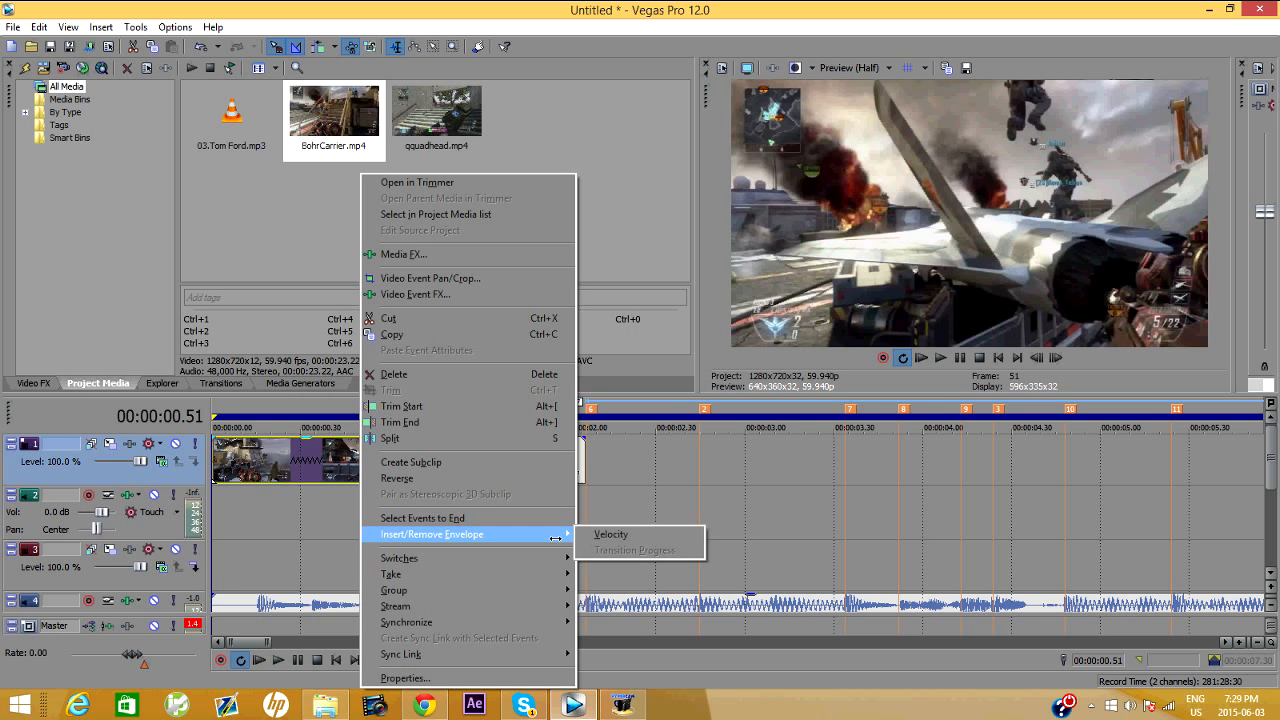
left_click(620, 534)
left_click(256, 466)
left_click(353, 466)
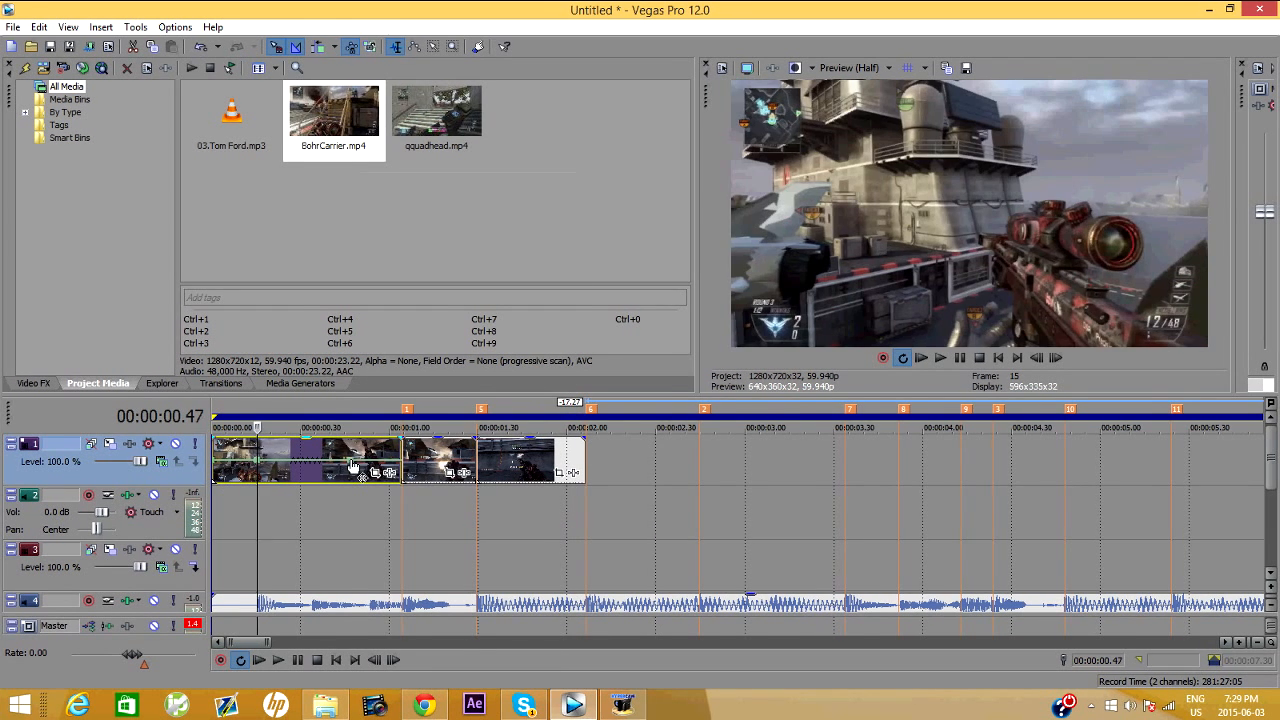
left_click(400, 468)
left_click_drag(400, 468, 398, 440)
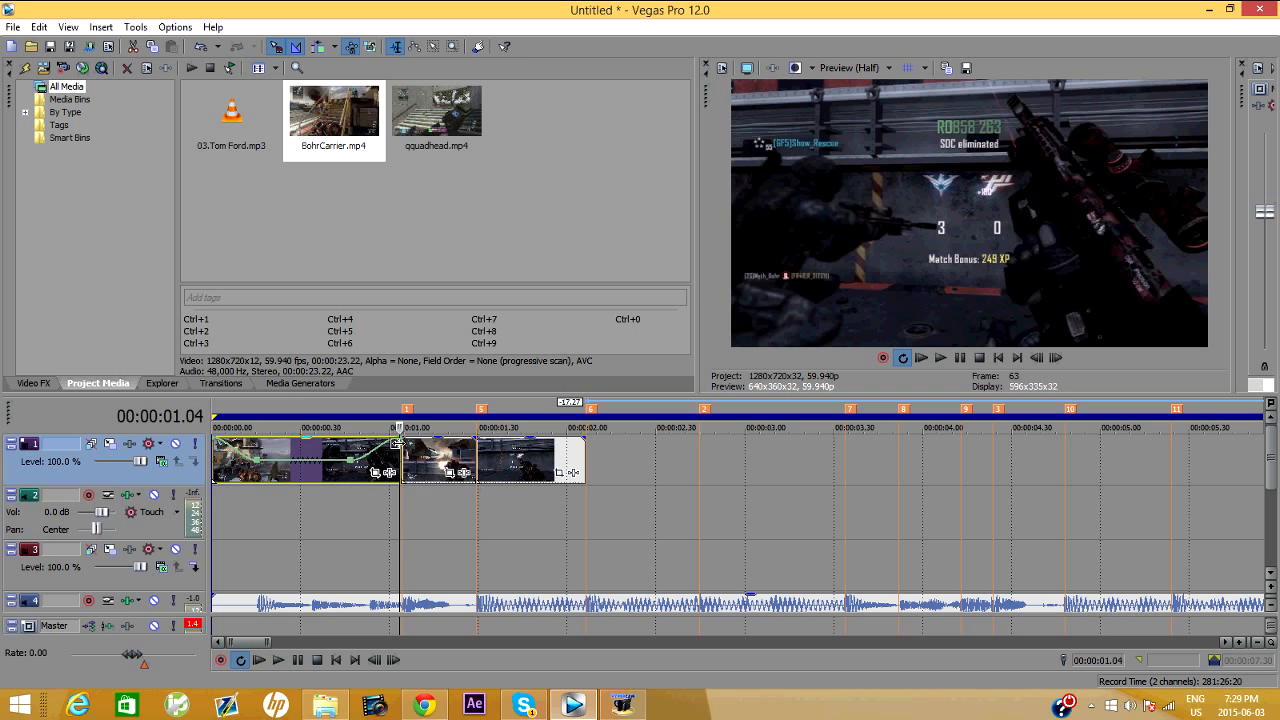
Set the first event's opening velocity segment to Fast Fade and its closing segment to Slow Fade.
right_click(227, 446)
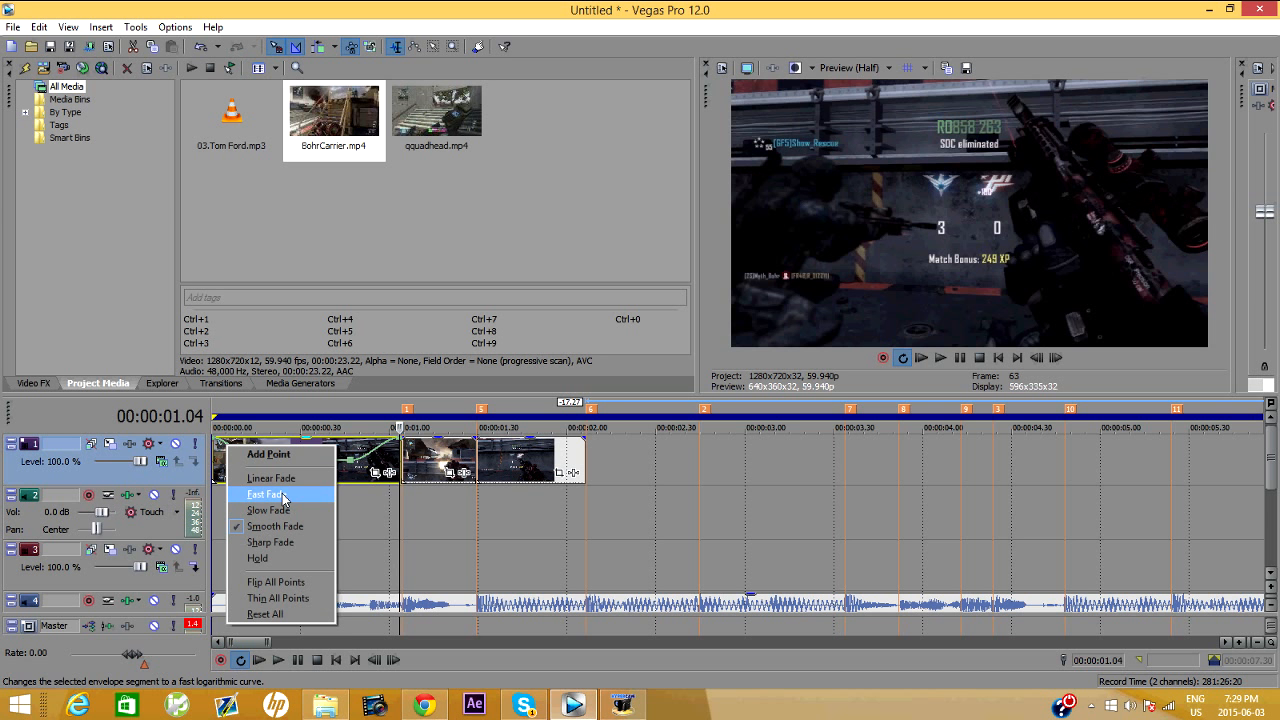
left_click(284, 495)
right_click(381, 455)
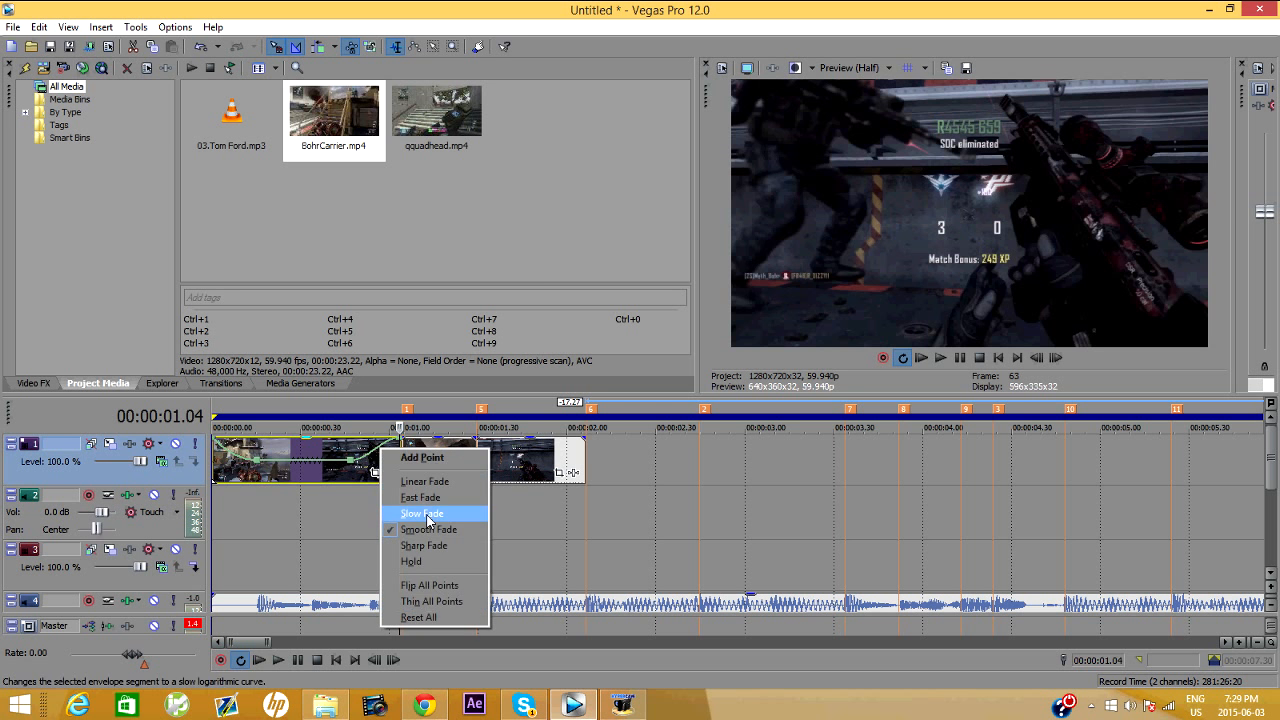
left_click(427, 516)
Set both inner velocity points of the first event to 50% forward velocity.
right_click(353, 462)
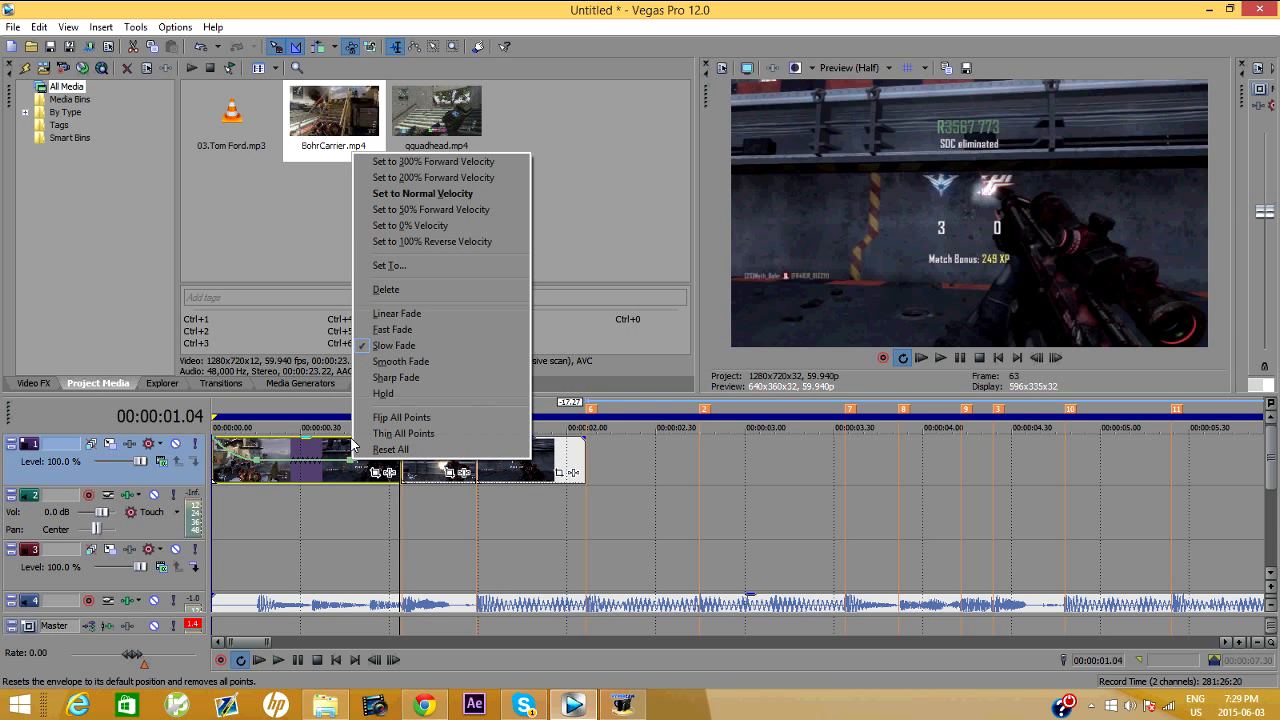
left_click(447, 220)
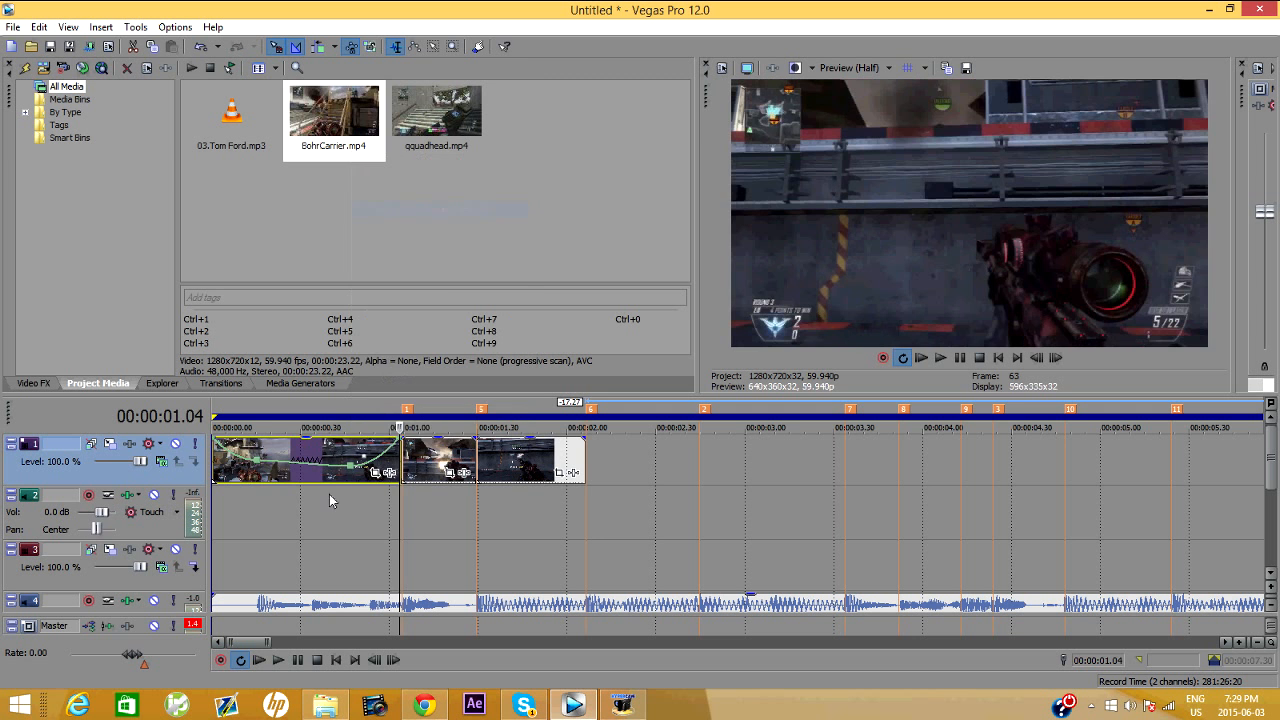
right_click(253, 463)
left_click(380, 209)
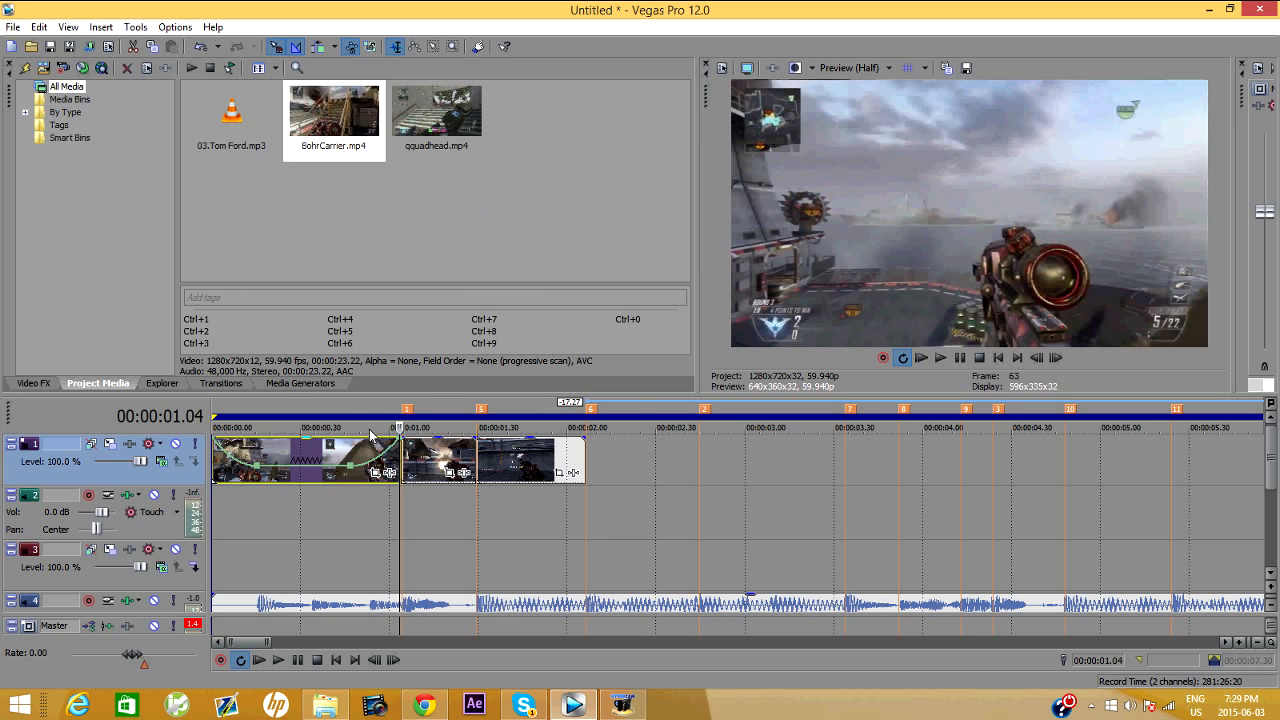
Insert a velocity envelope on the second video event, add two inner points, and raise its start and end points to the maximum.
right_click(412, 466)
mouse_move(563, 534)
left_click(748, 540)
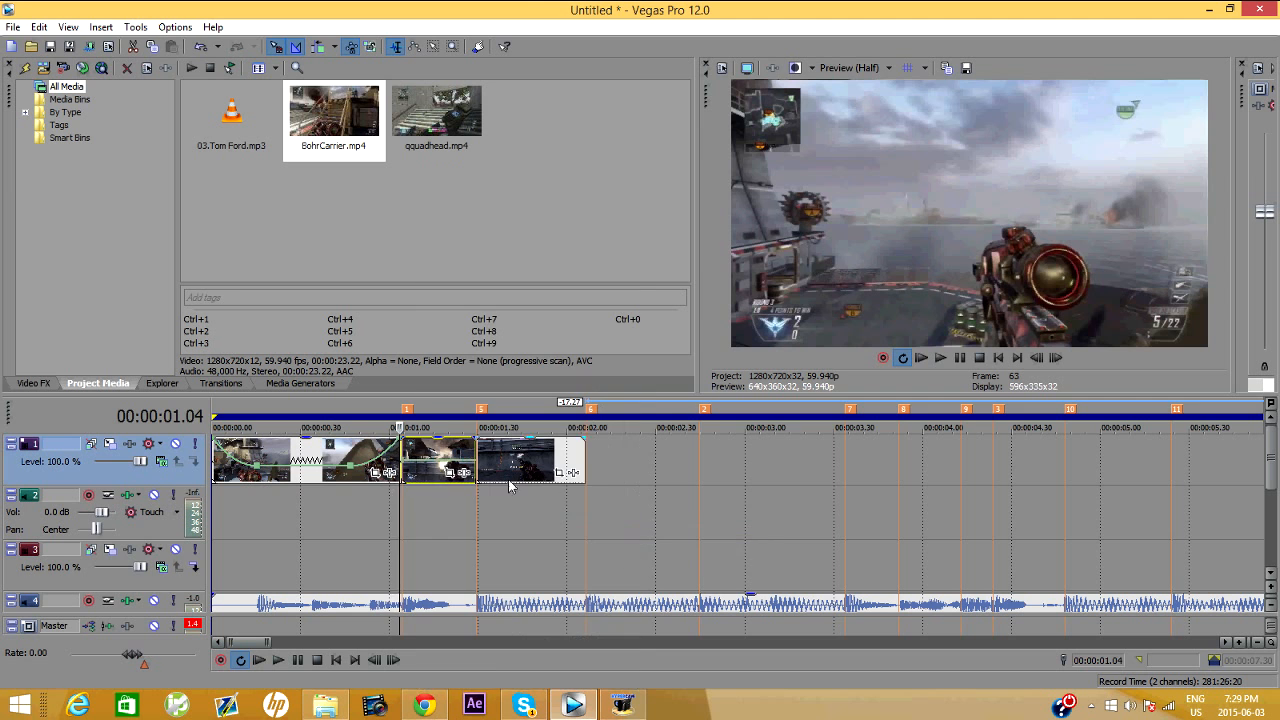
double_click(419, 462)
double_click(456, 462)
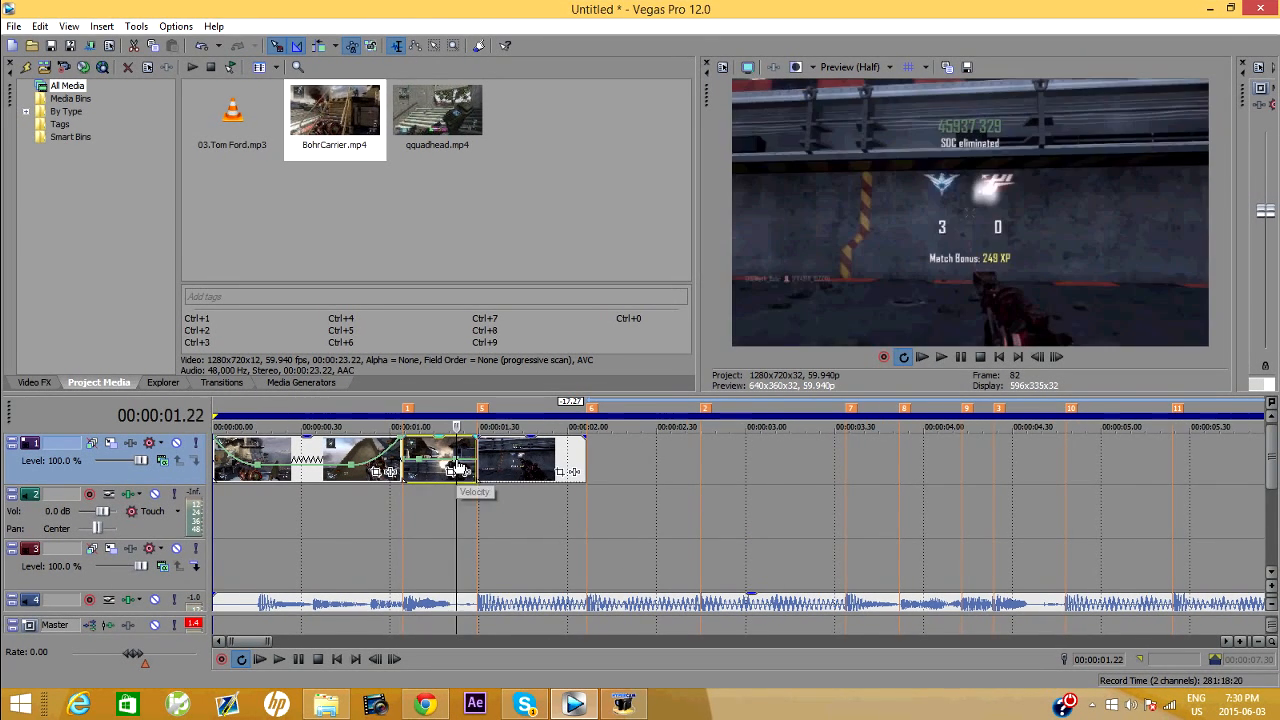
double_click(475, 462)
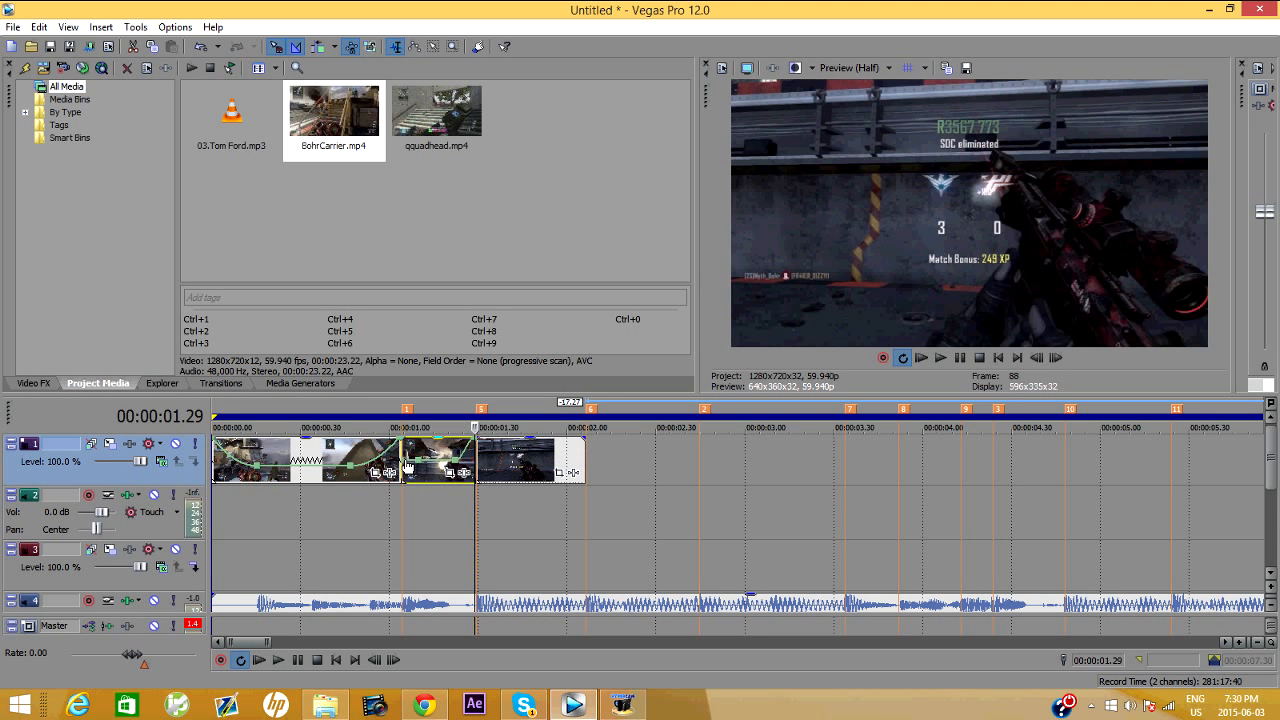
left_click_drag(403, 460, 403, 437)
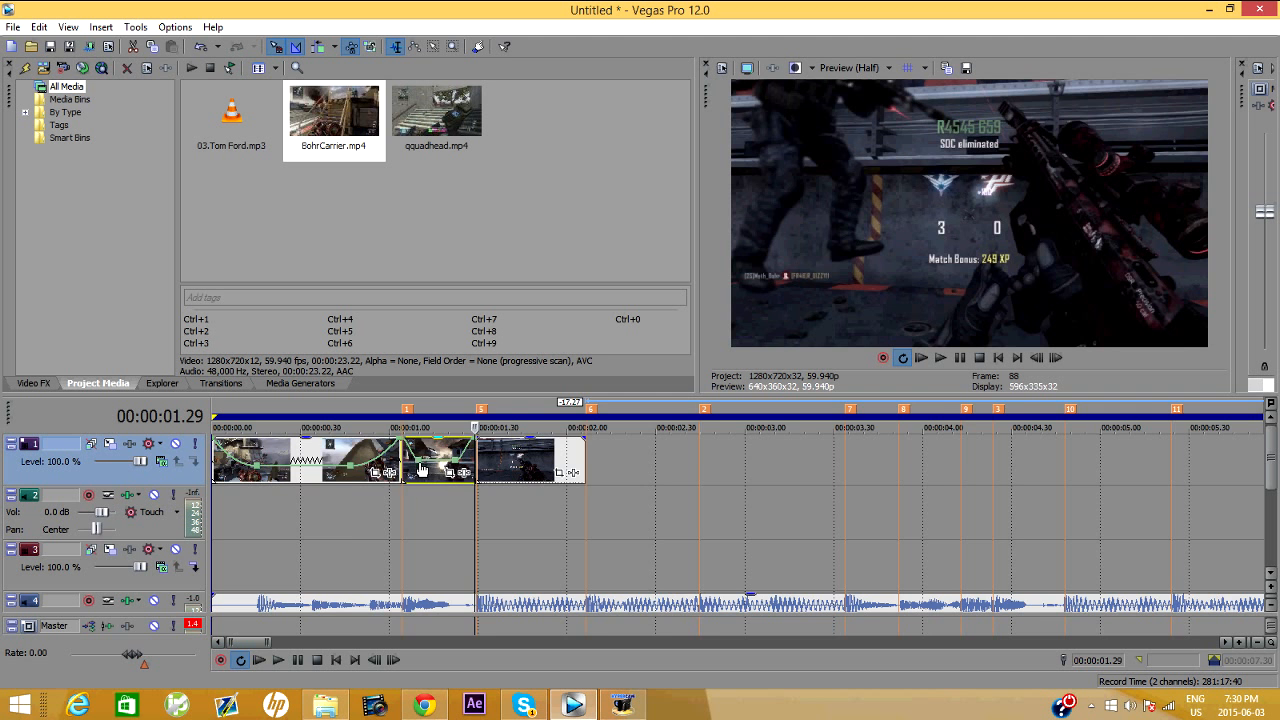
Set the second event's opening velocity segment to Fast Fade and its closing segment to Slow Fade.
scroll(420, 468, "up", 3)
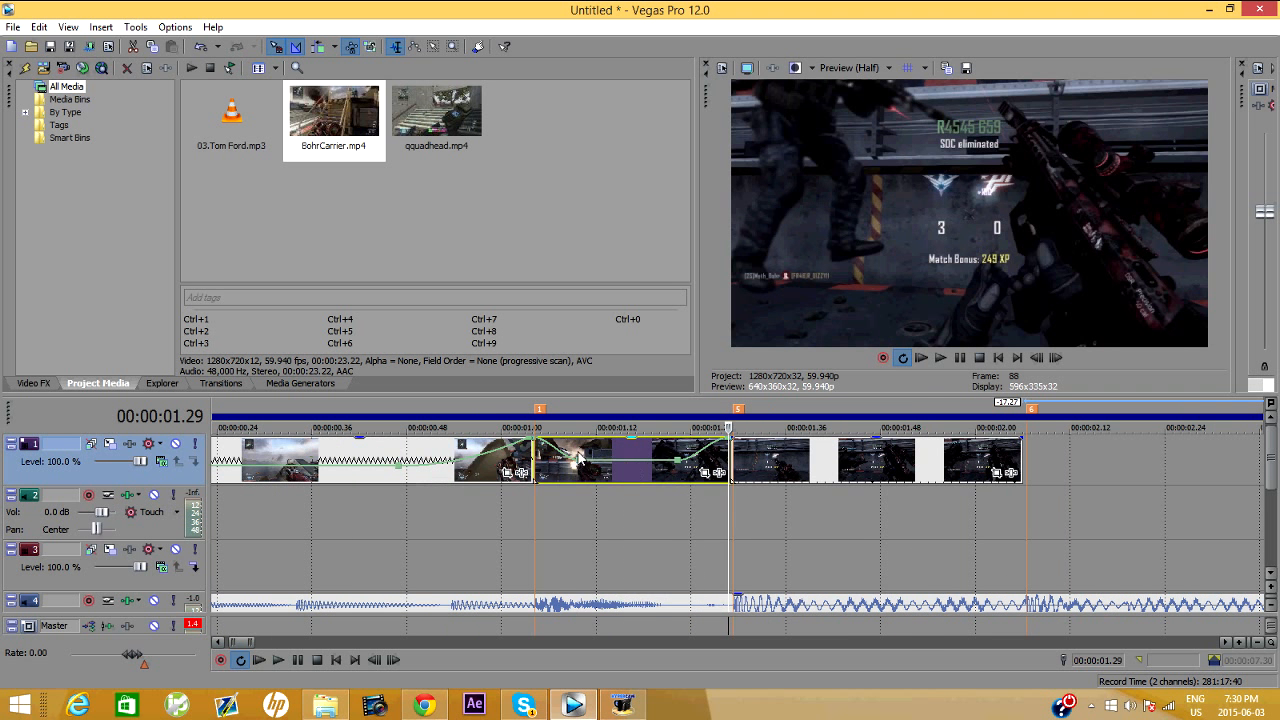
right_click(566, 452)
left_click(610, 505)
right_click(698, 457)
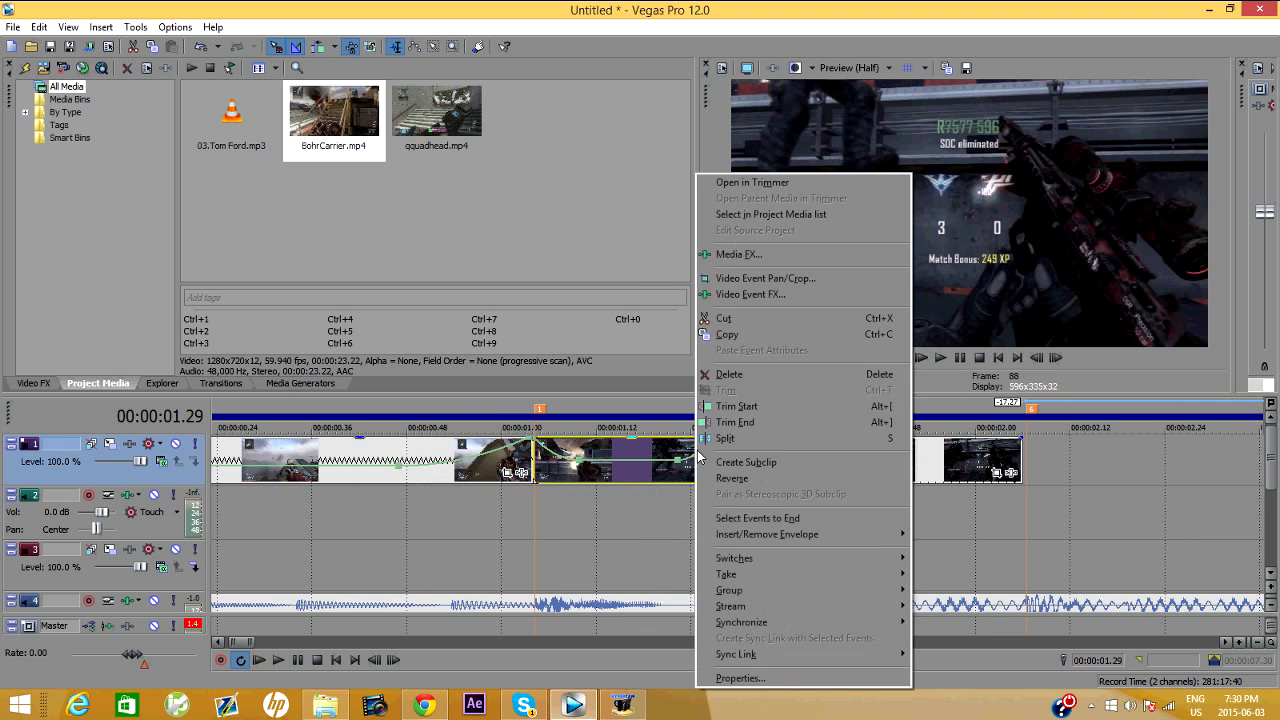
right_click(697, 458)
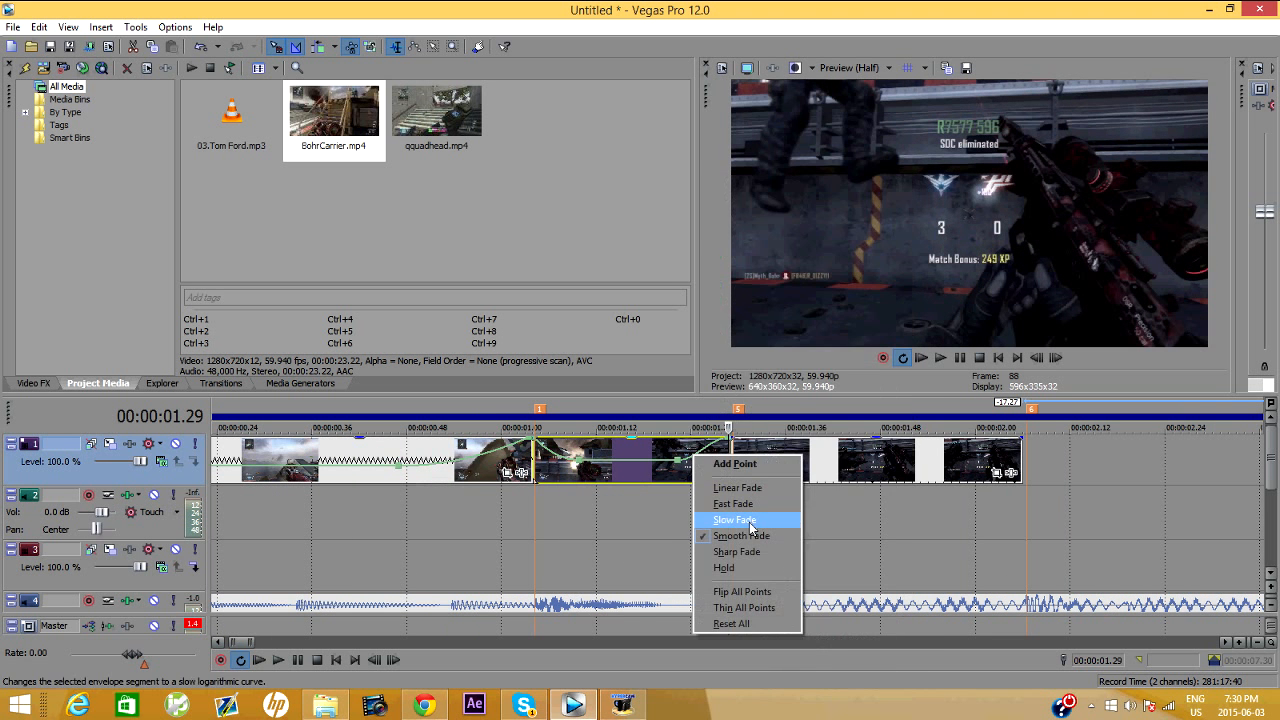
left_click(750, 520)
Set both inner velocity points of the second event to 50% forward velocity.
right_click(679, 463)
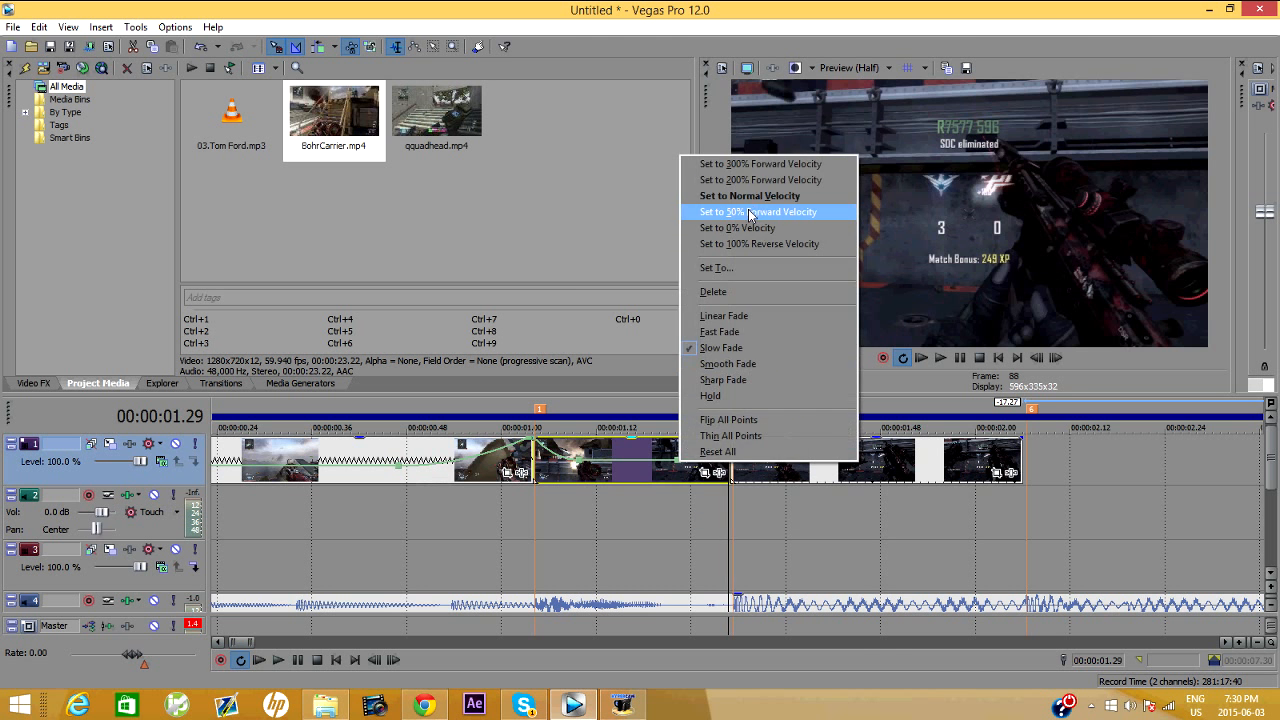
left_click(752, 212)
right_click(585, 466)
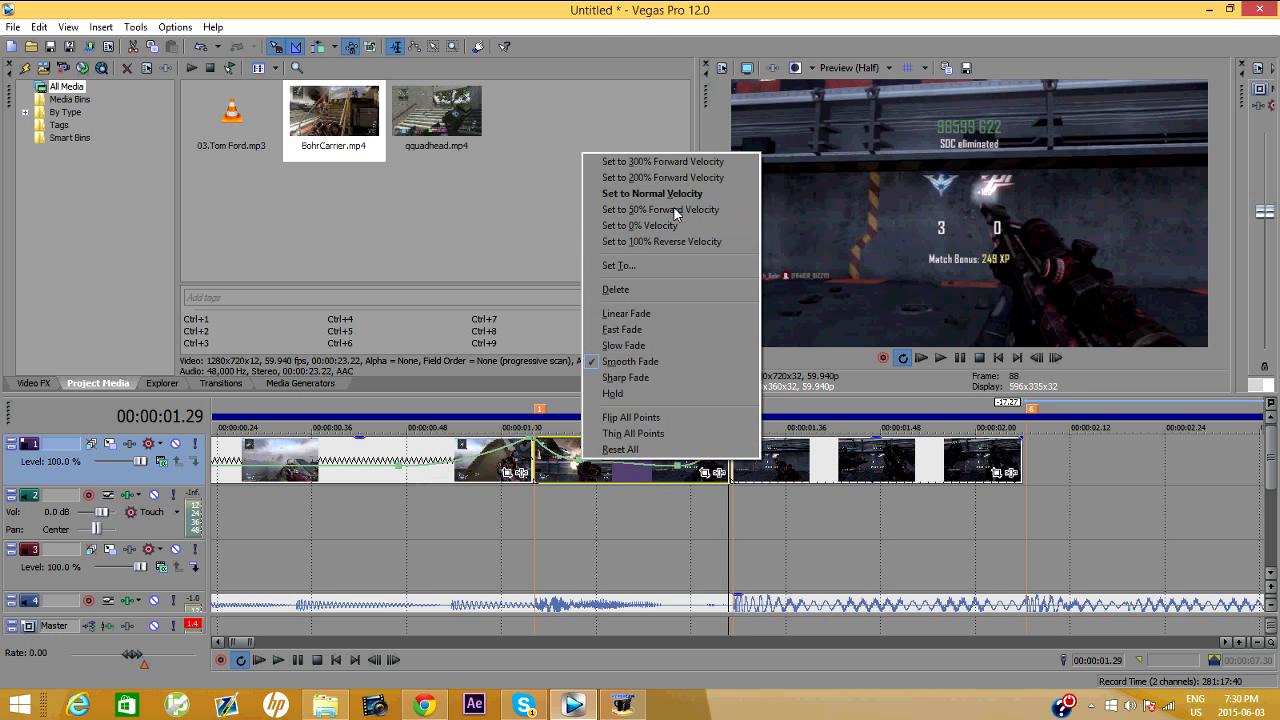
left_click(673, 206)
Insert a velocity envelope on the third video event, add two inner points, and raise its start and end points to the maximum.
right_click(840, 462)
mouse_move(900, 534)
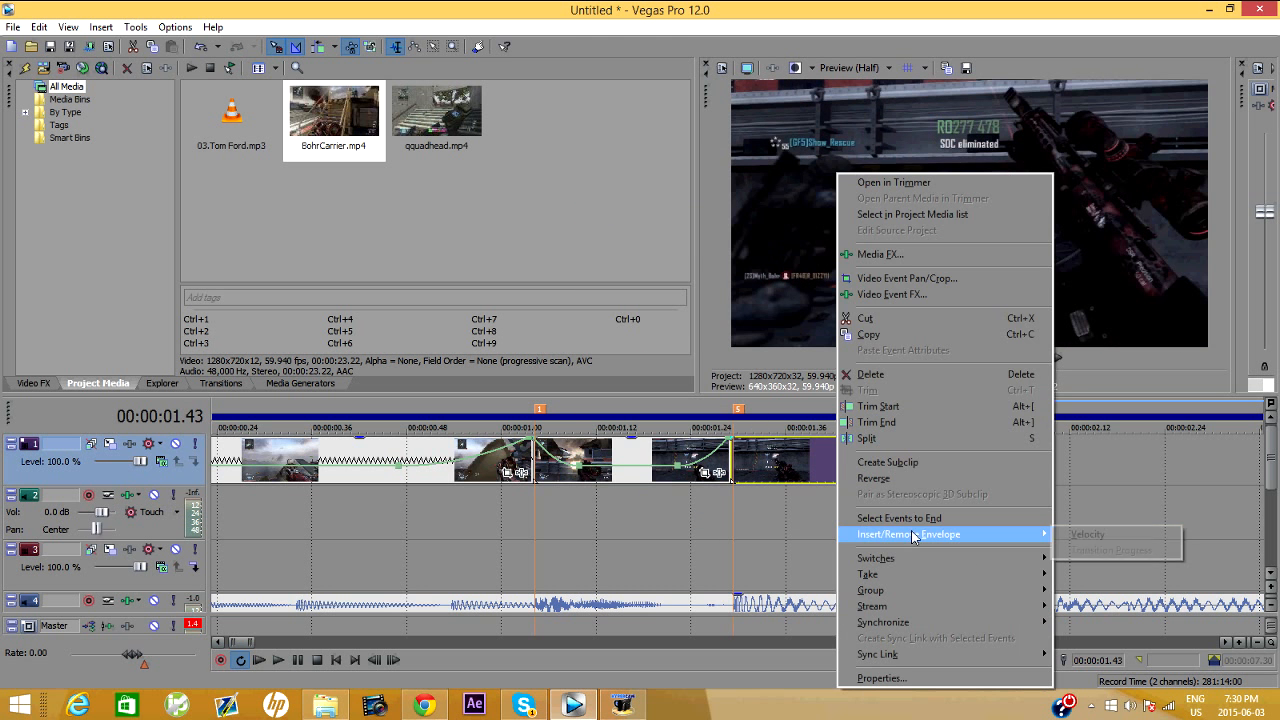
left_click(1090, 534)
left_click(810, 468)
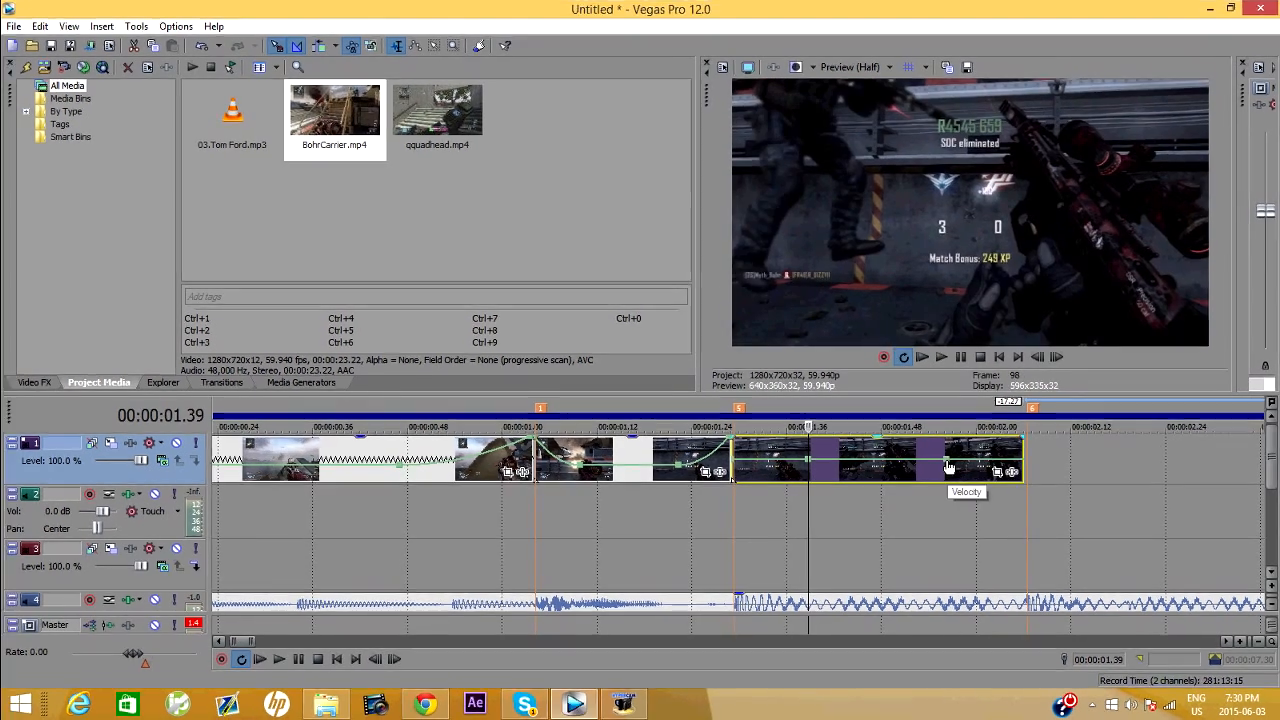
left_click(946, 466)
left_click(1022, 470)
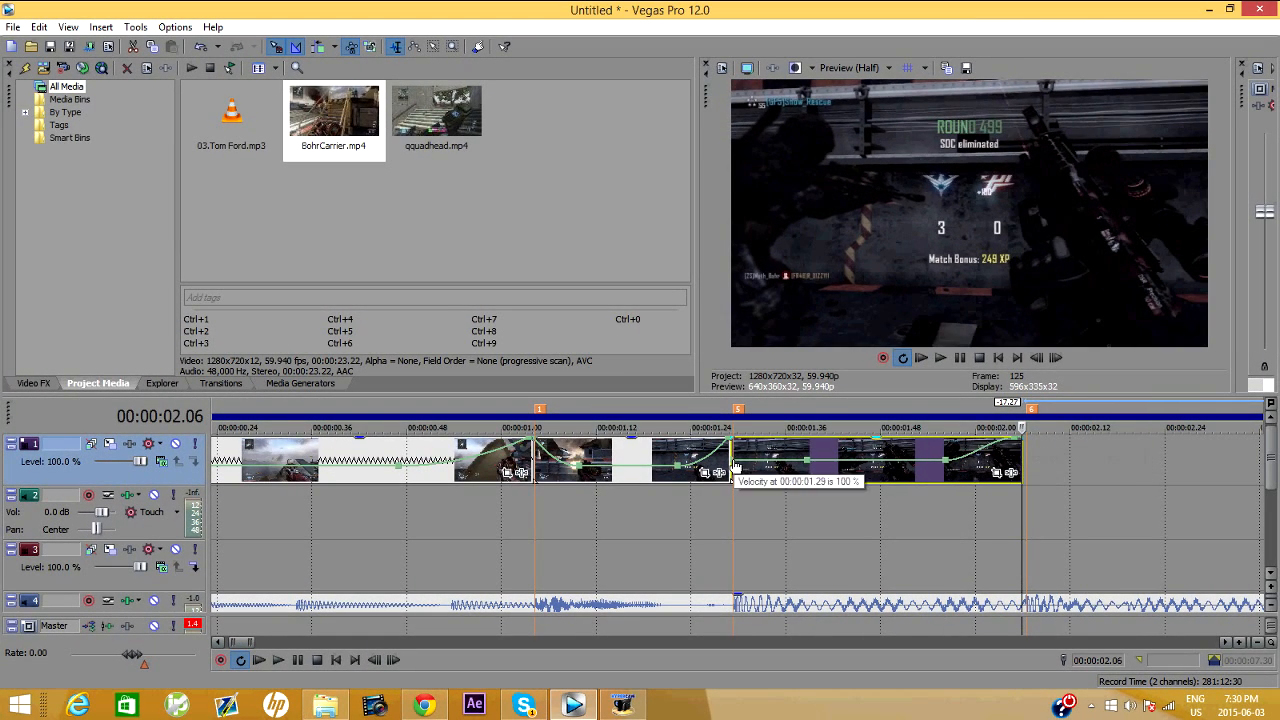
left_click_drag(732, 460, 732, 420)
Set the third event's opening velocity segment to Fast Fade and its closing segment to Slow Fade.
right_click(770, 452)
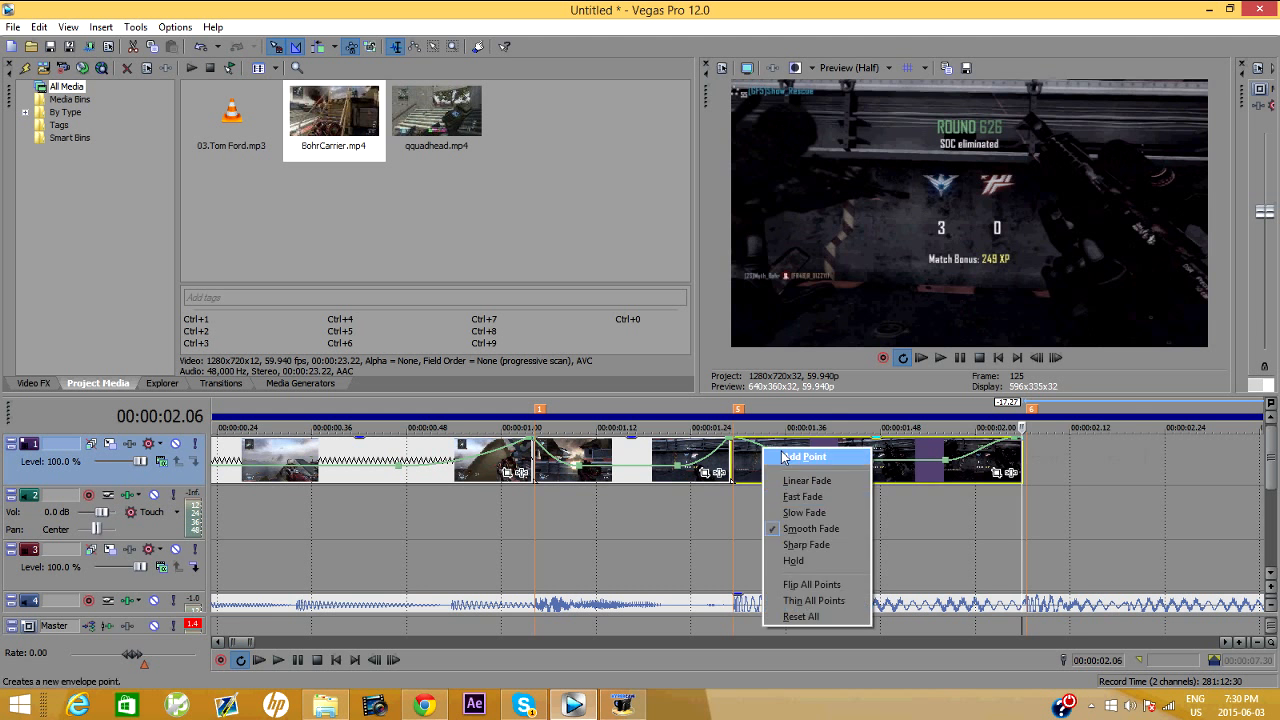
left_click(848, 500)
right_click(968, 456)
left_click(1020, 519)
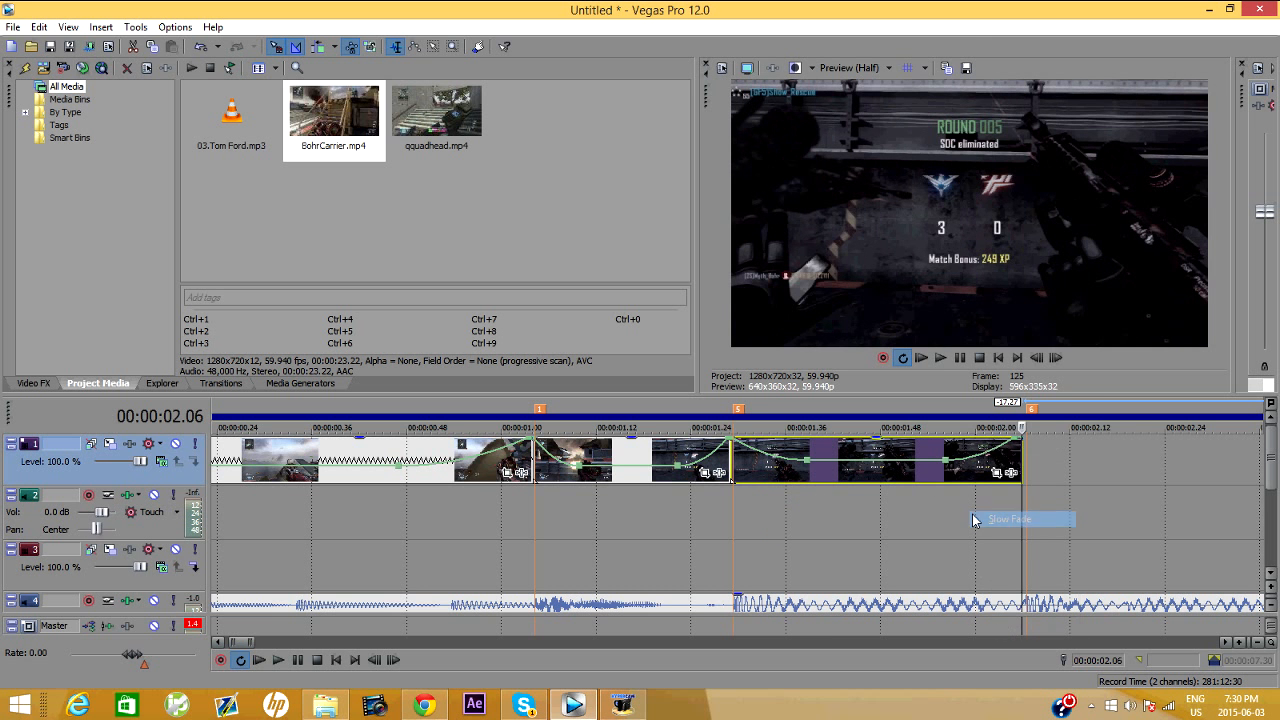
Set both inner velocity points of the third event to 50% forward velocity.
right_click(945, 460)
left_click(1072, 212)
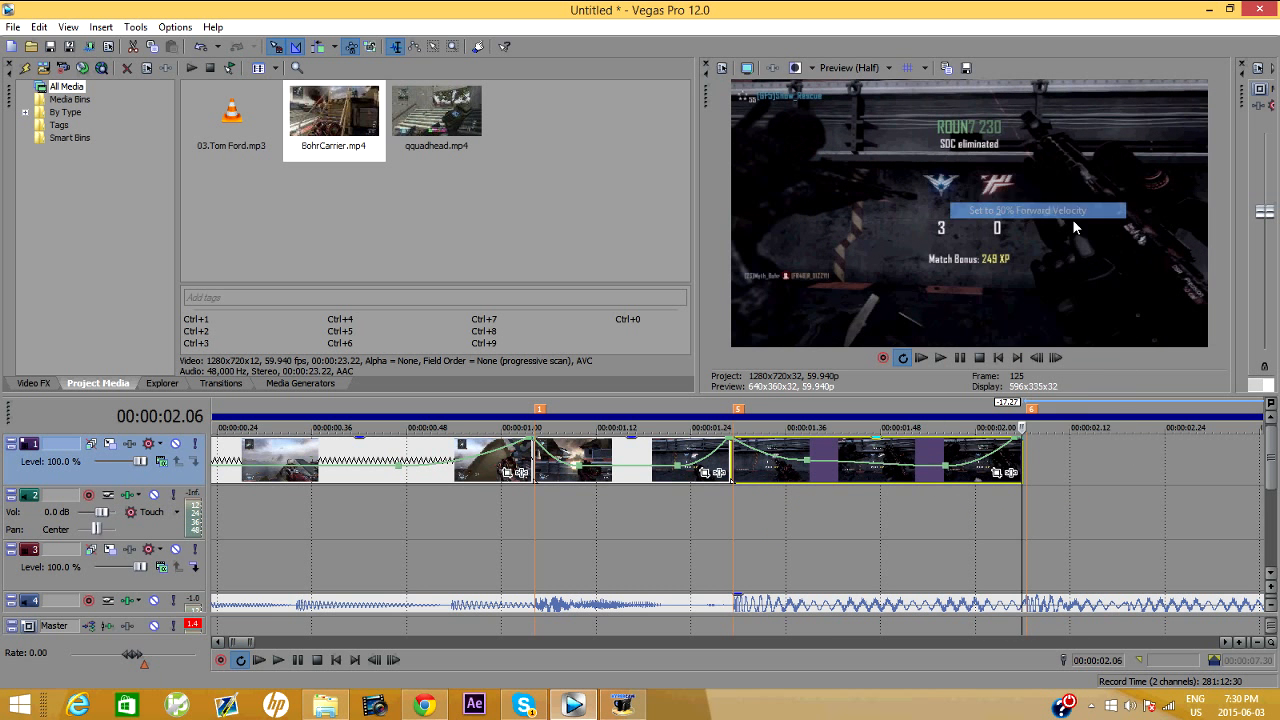
right_click(810, 460)
left_click(933, 225)
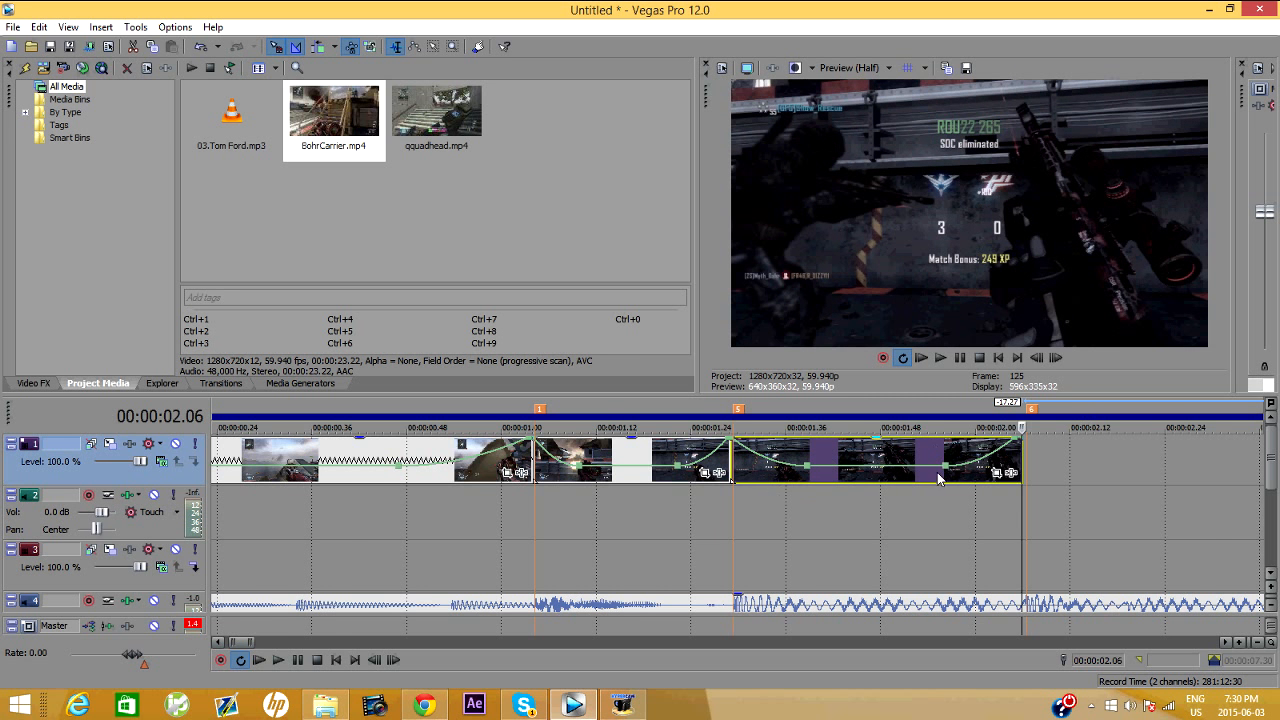
Shorten the loop region to end at marker 2 and play back the three velocity-edited events with the music.
scroll(740, 482, "down", 4)
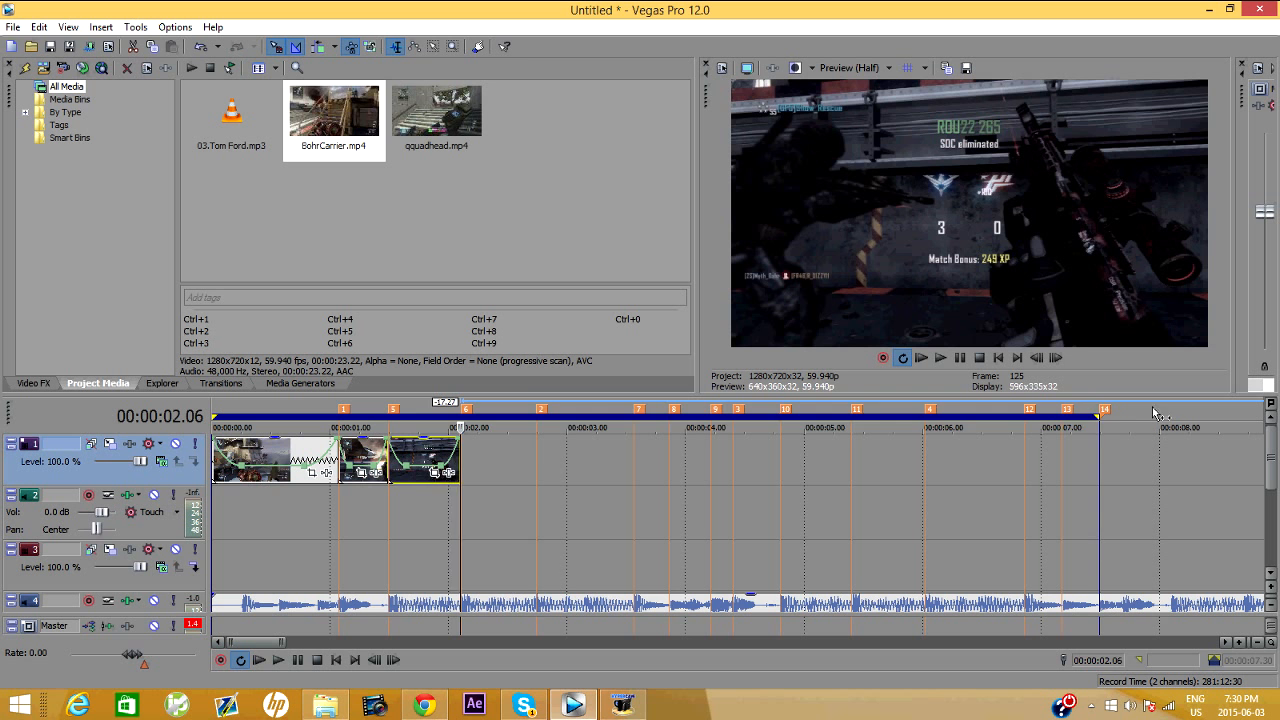
left_click_drag(1095, 416, 456, 440)
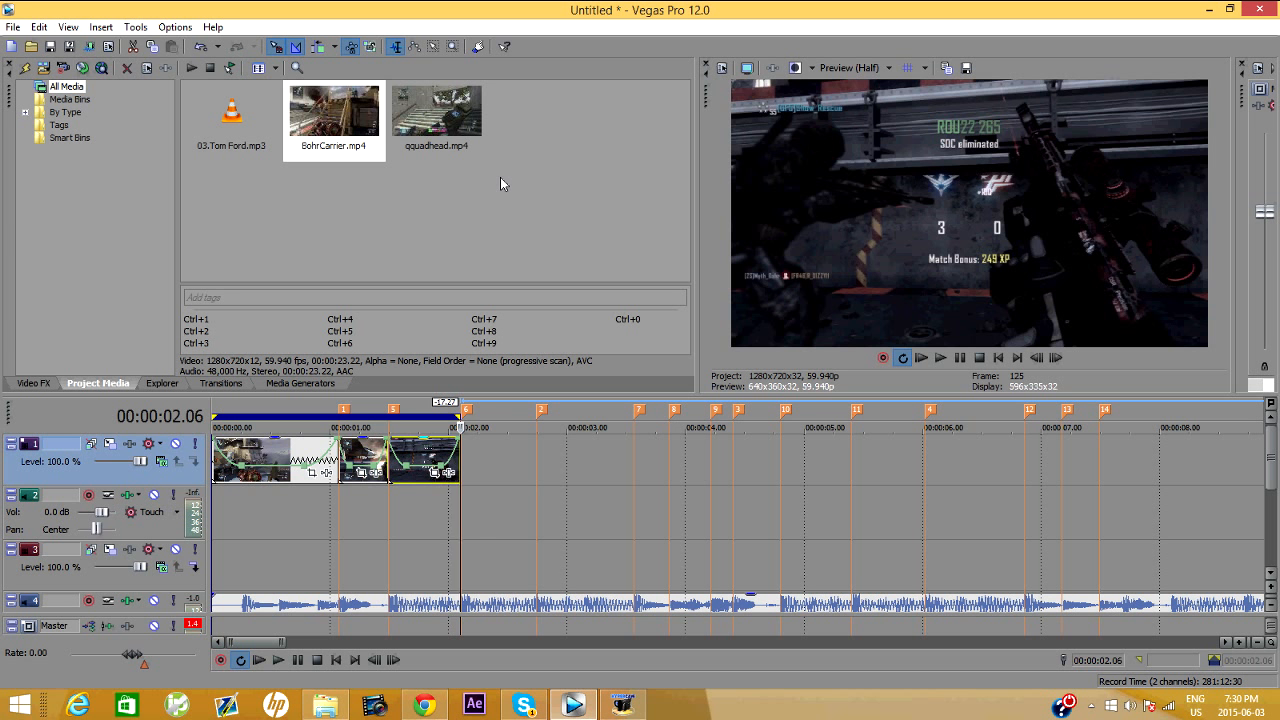
left_click_drag(458, 416, 532, 397)
key("space")
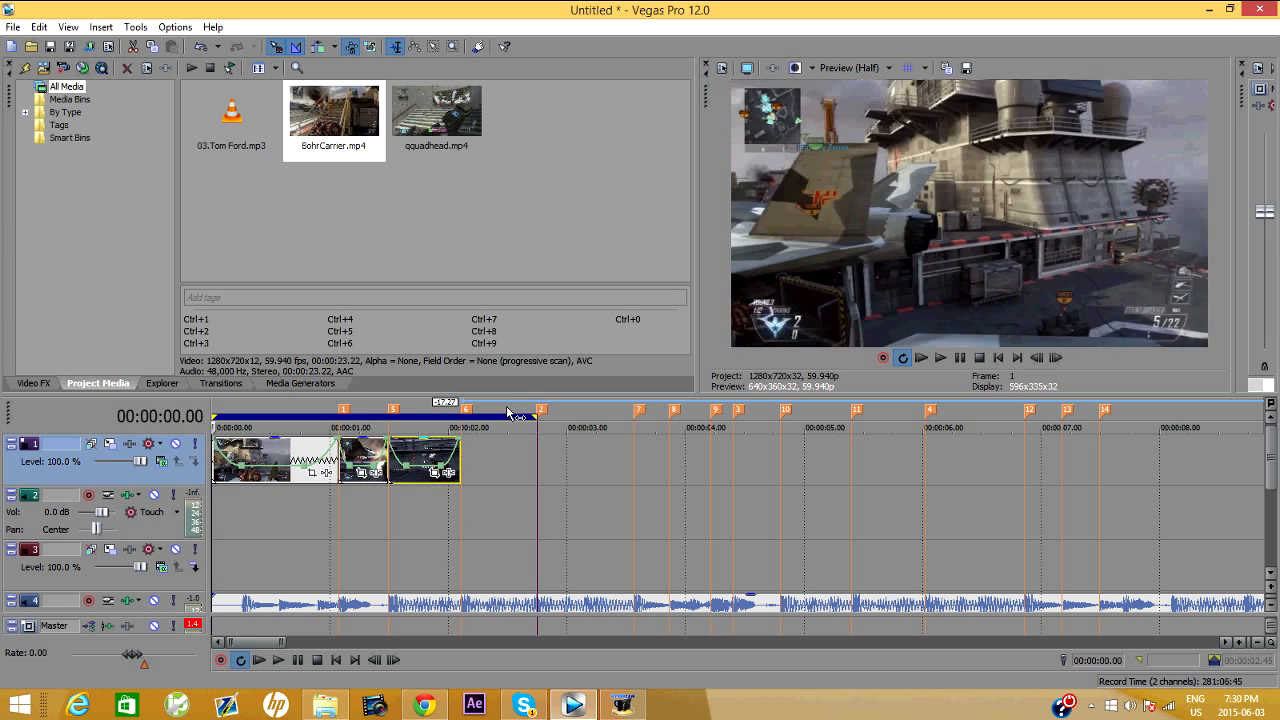
key("space")
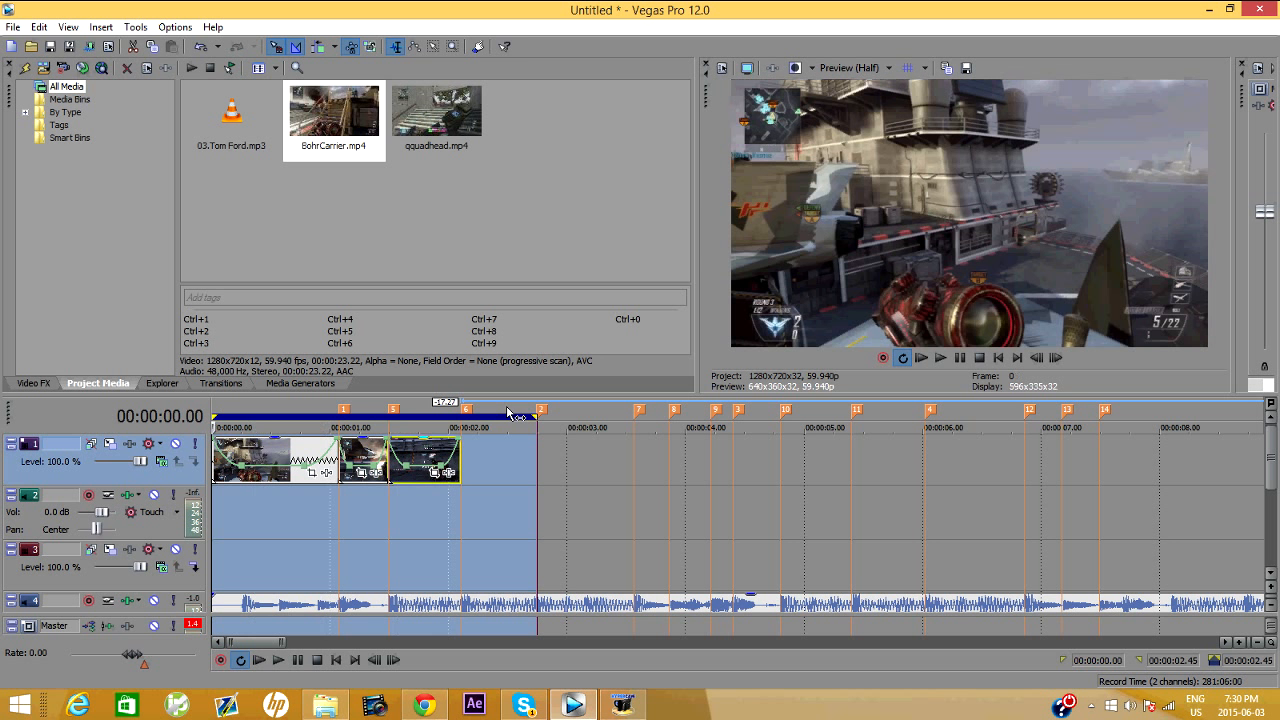
left_click(940, 360)
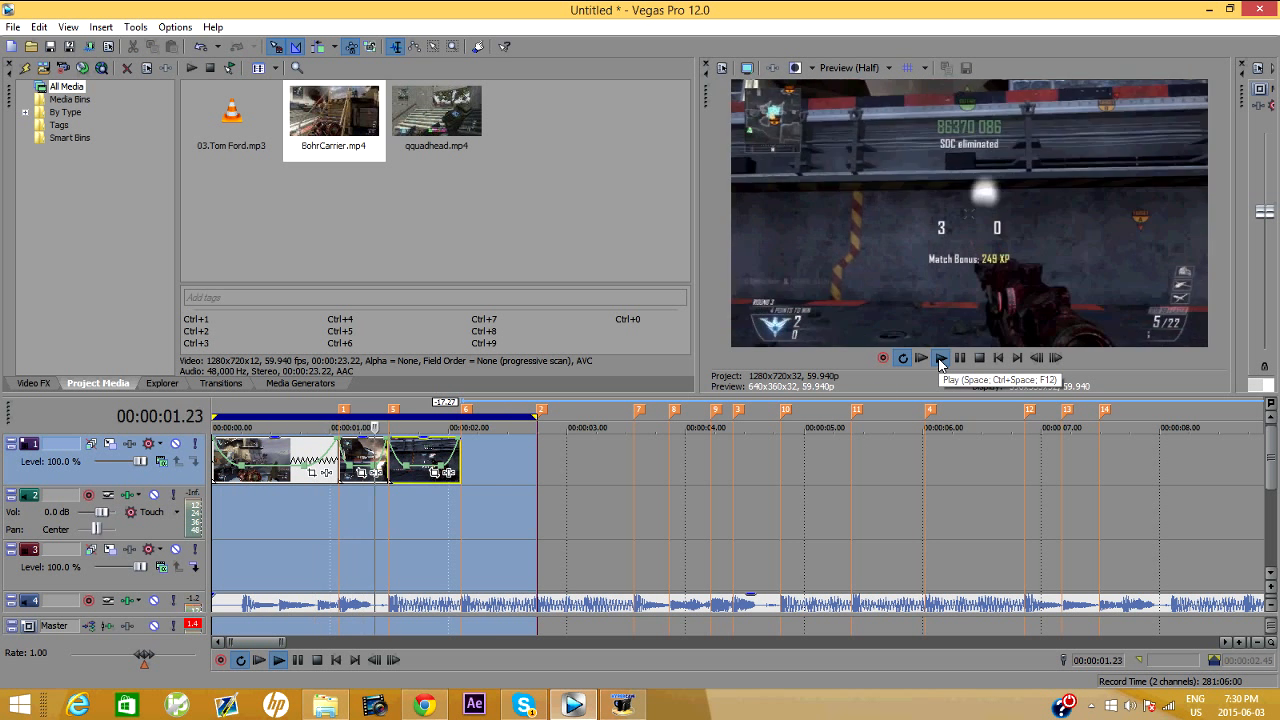
left_click(959, 359)
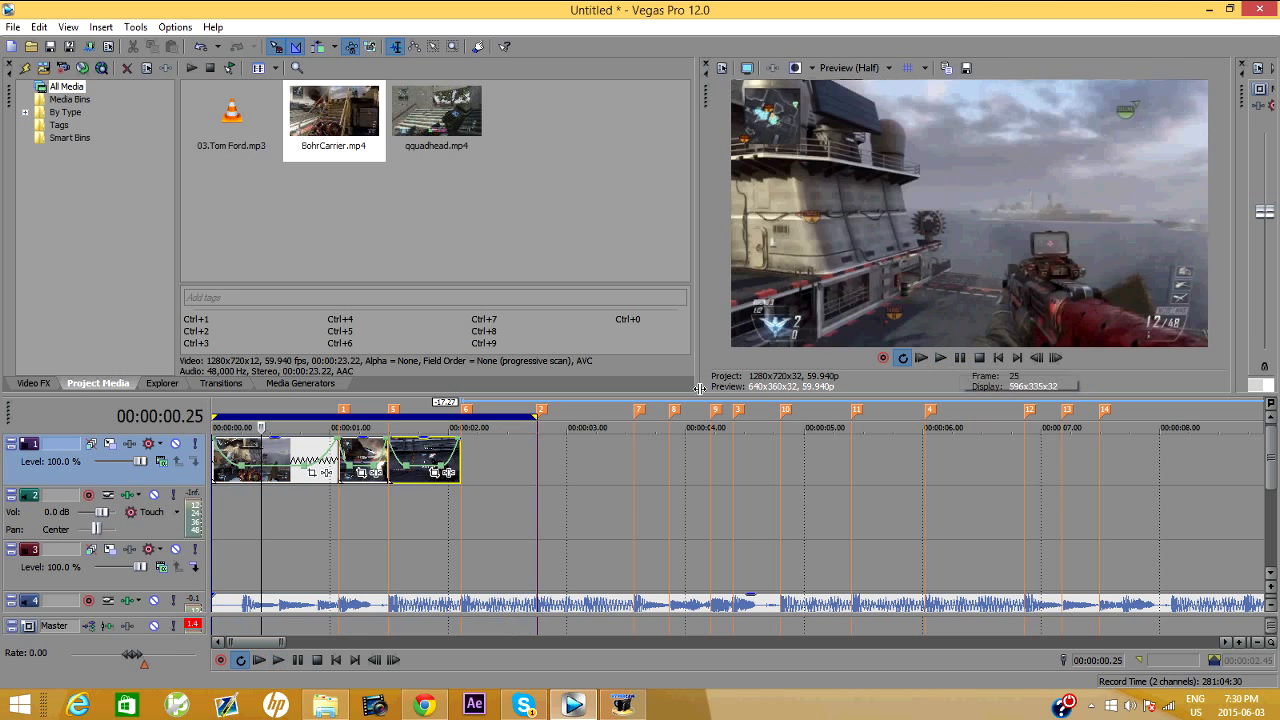
Shorten the loop region so it ends at marker 5.
left_click(634, 441)
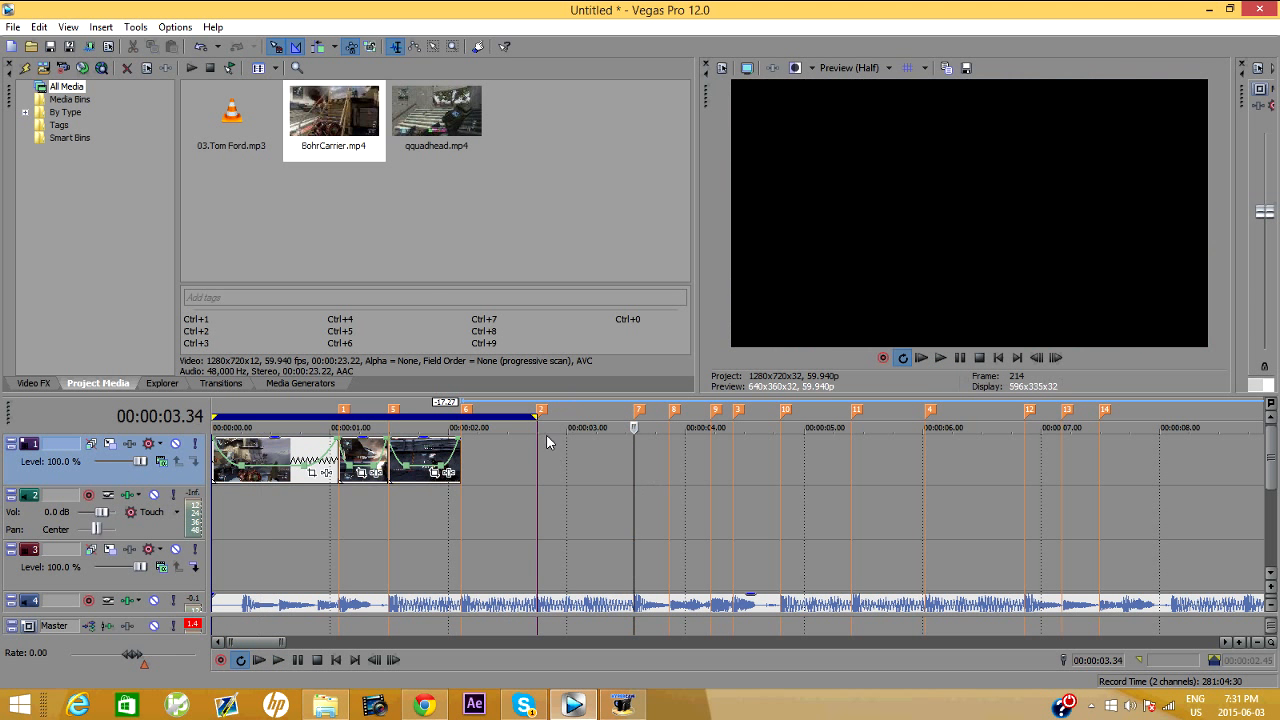
left_click_drag(537, 413, 382, 409)
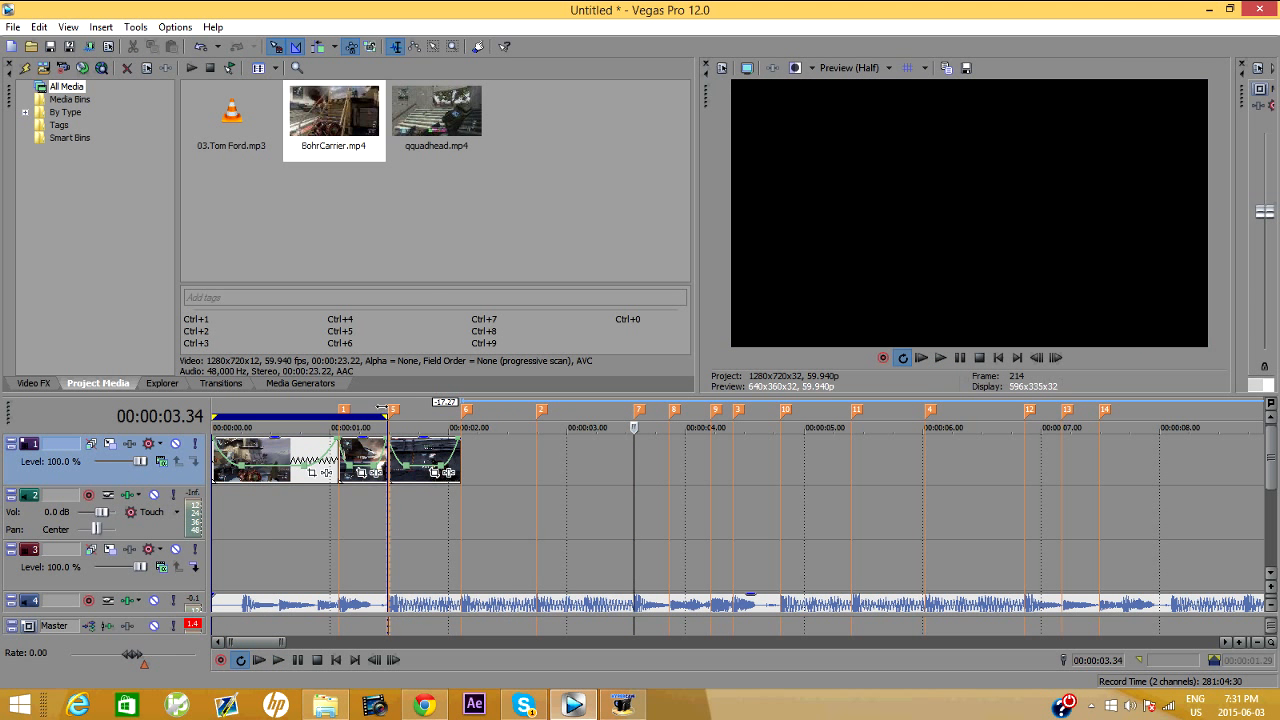
Play back the music from just before marker 6 past marker 2, and return the cursor to marker 2.
left_click(457, 466)
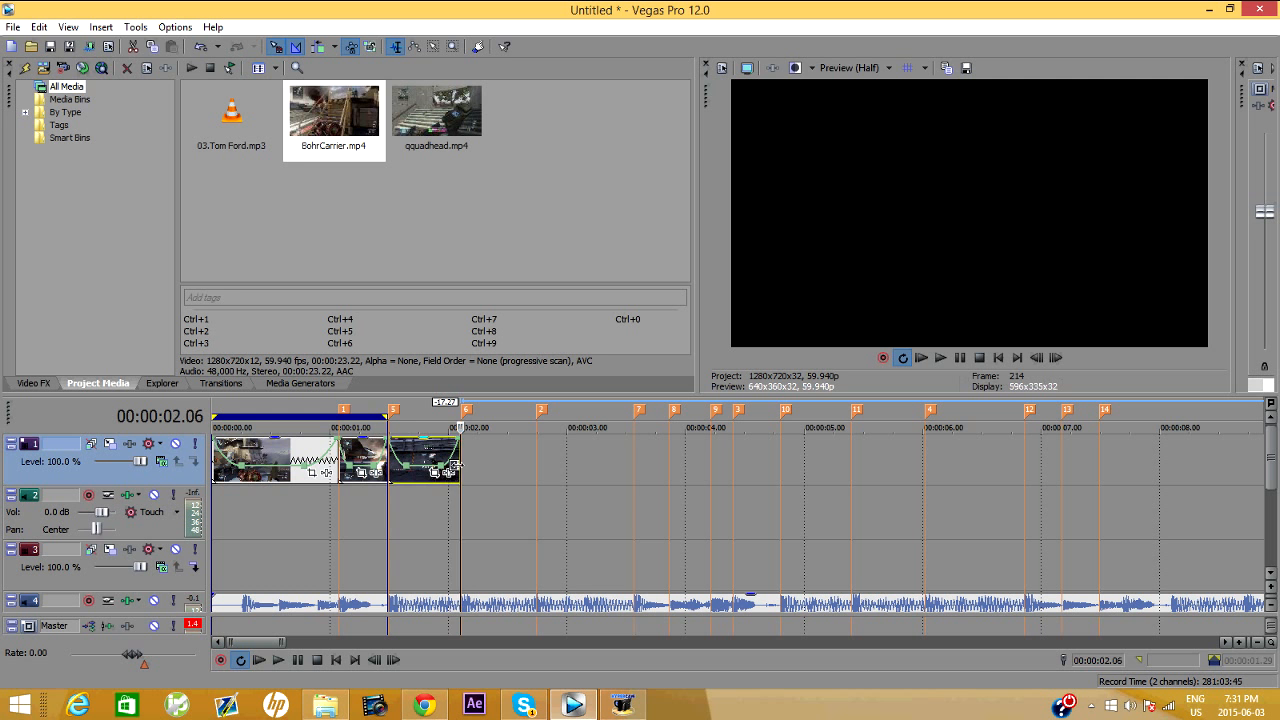
left_click(533, 466)
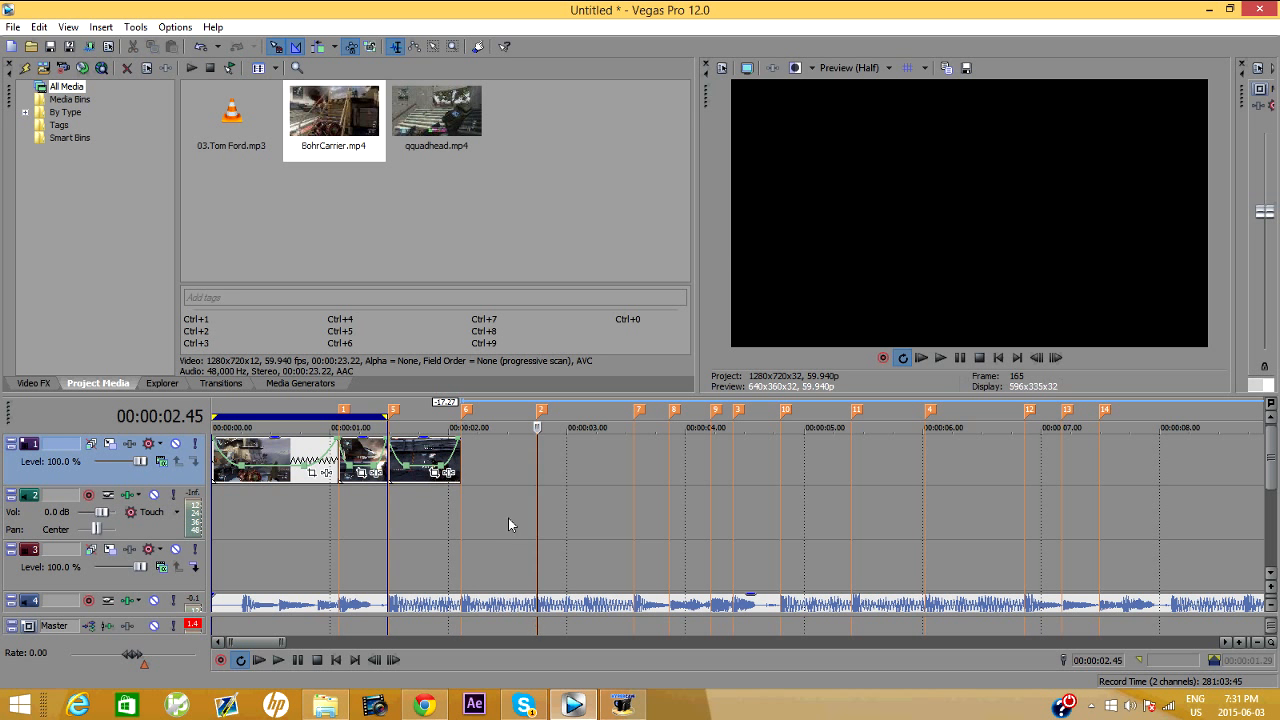
left_click(460, 468)
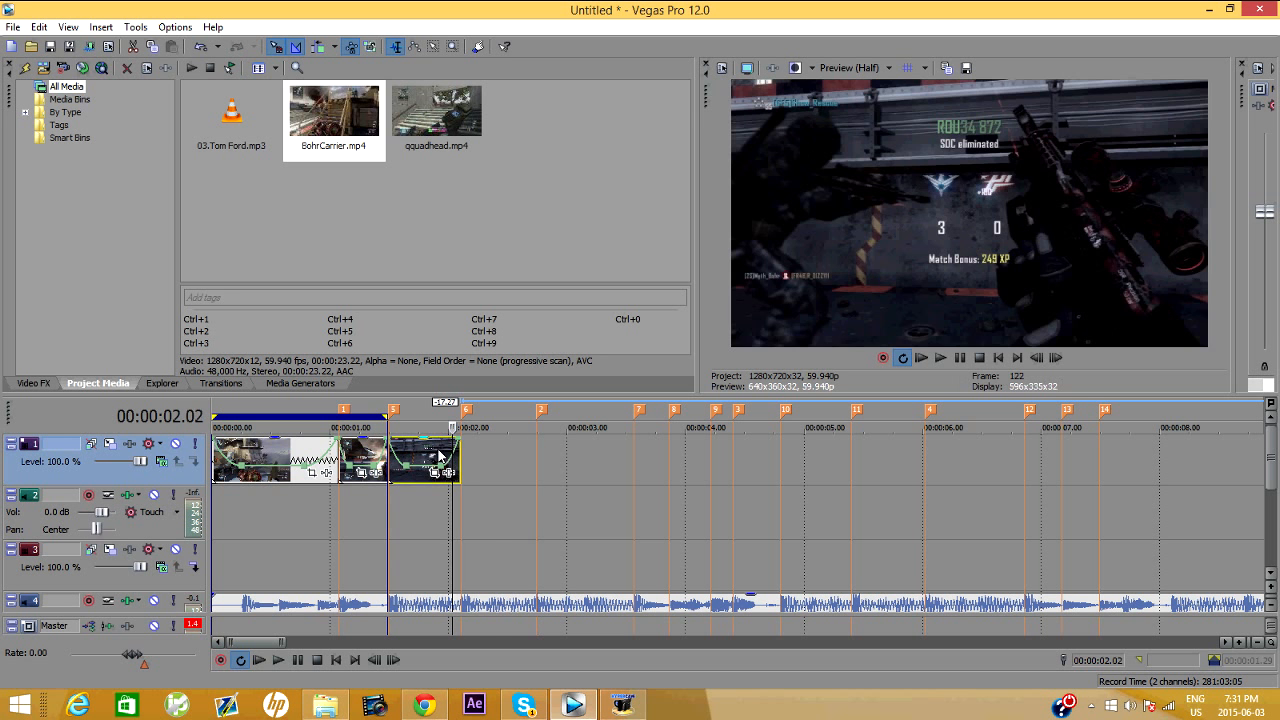
left_click(941, 358)
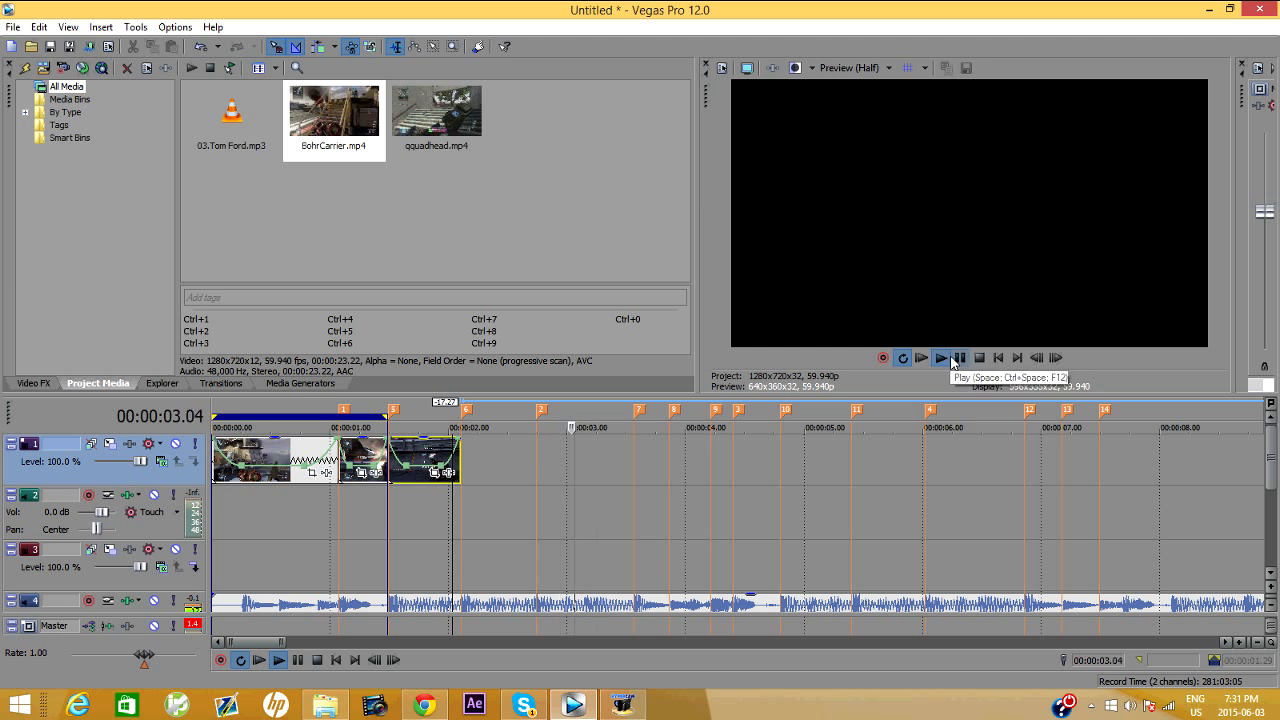
left_click(537, 450)
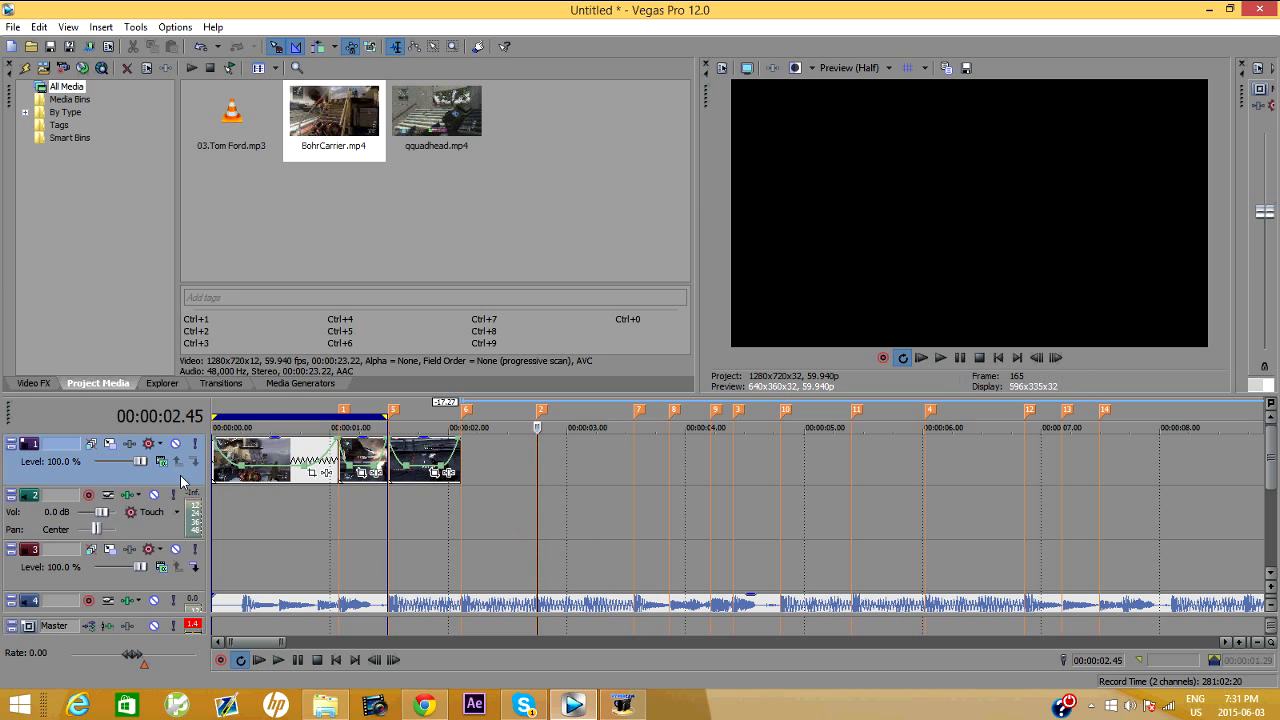
Insert a Titles & Text event with the default preset on the empty video track 3.
left_click(298, 383)
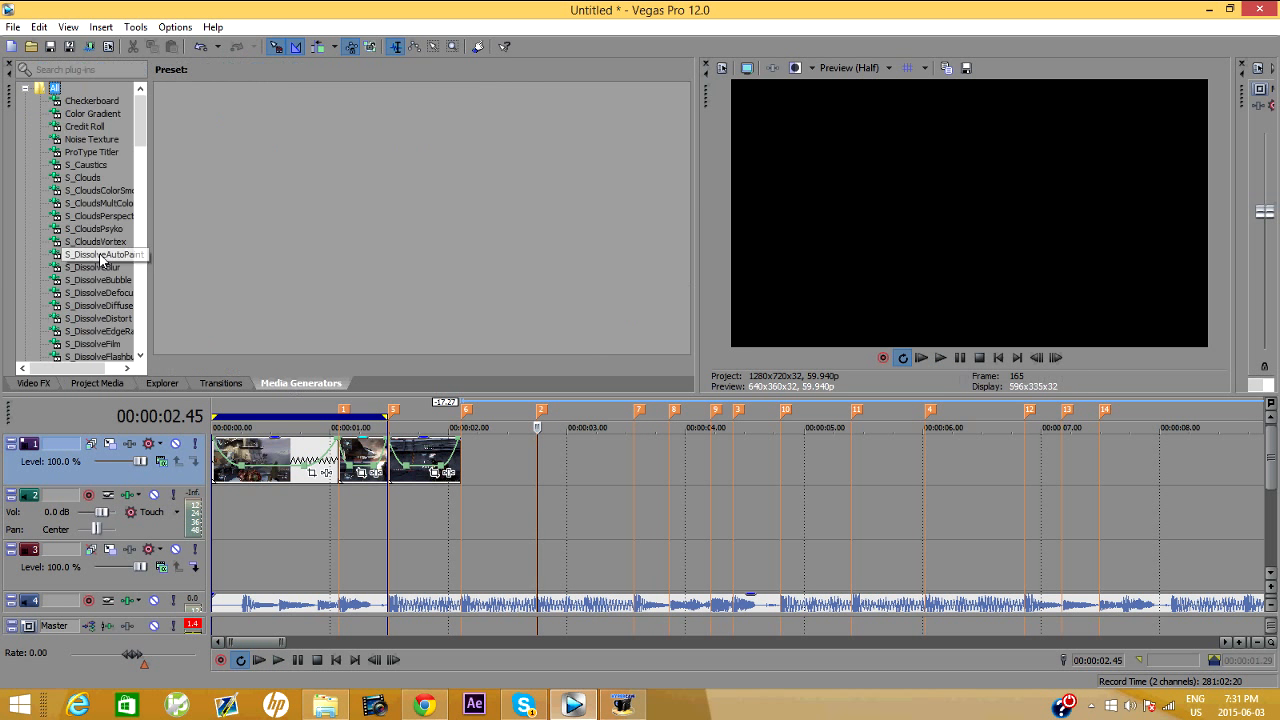
scroll(95, 280, "down", 10)
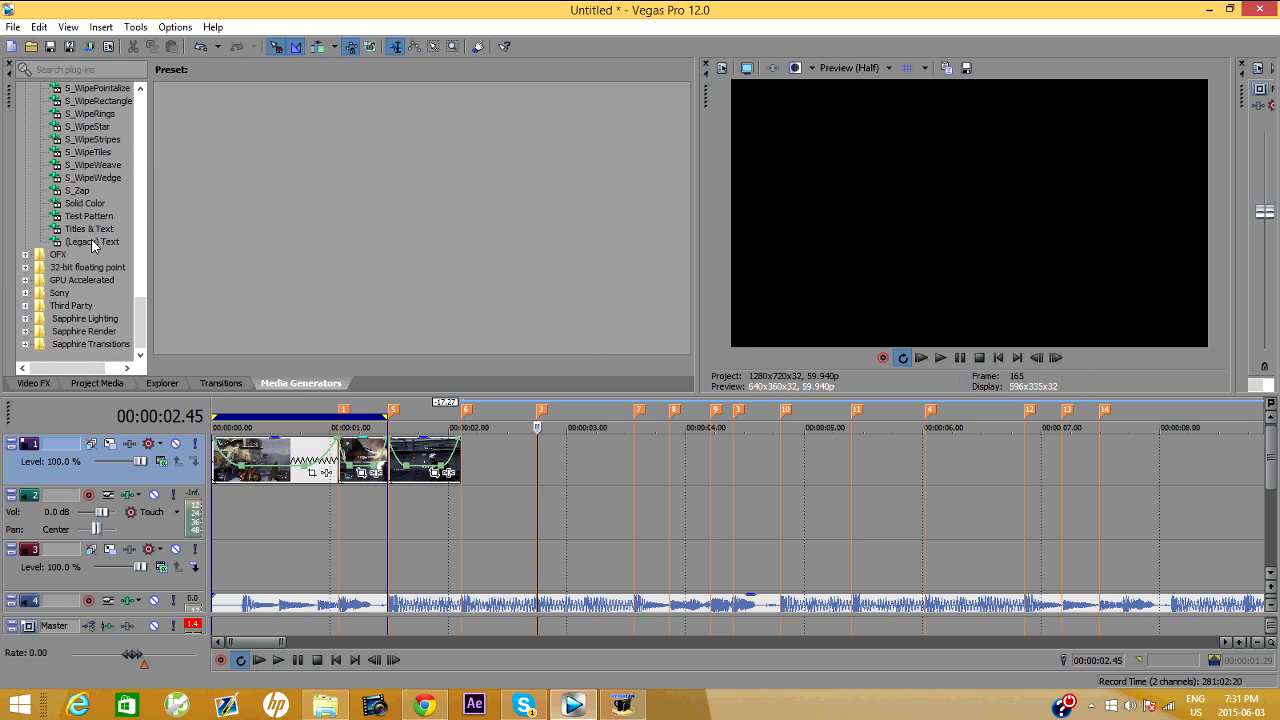
left_click(90, 229)
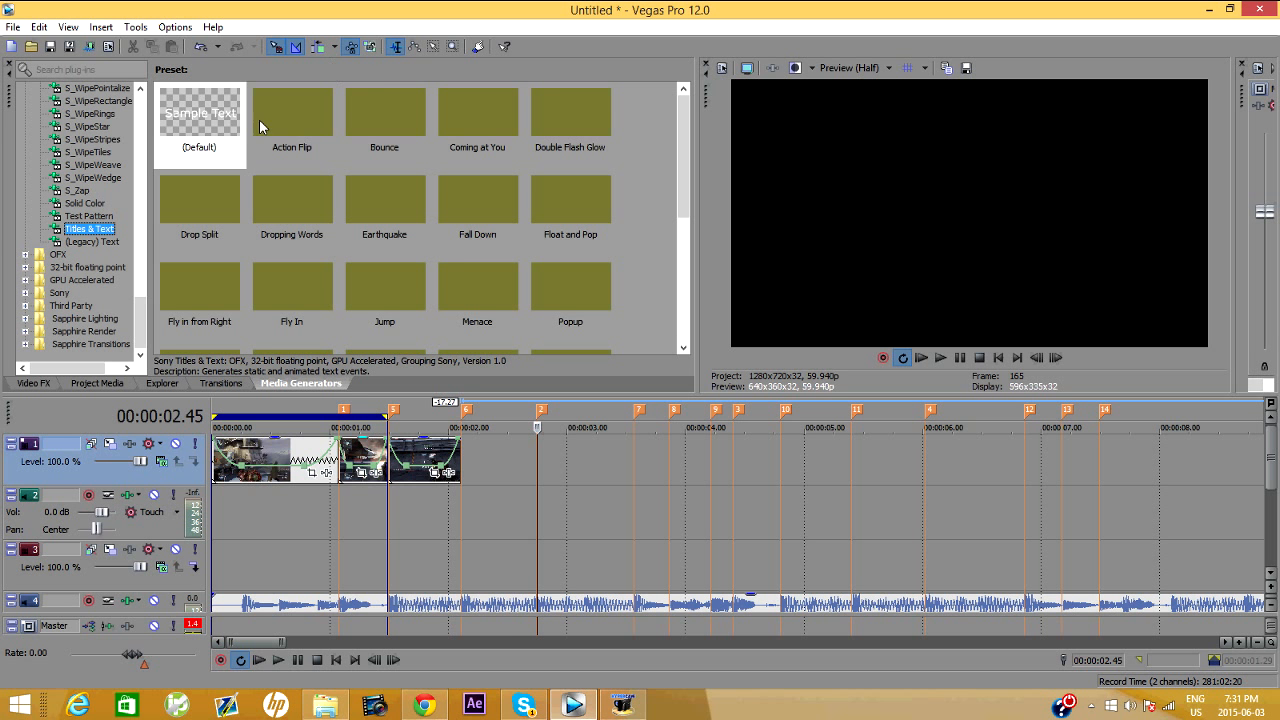
left_click_drag(199, 118, 424, 570)
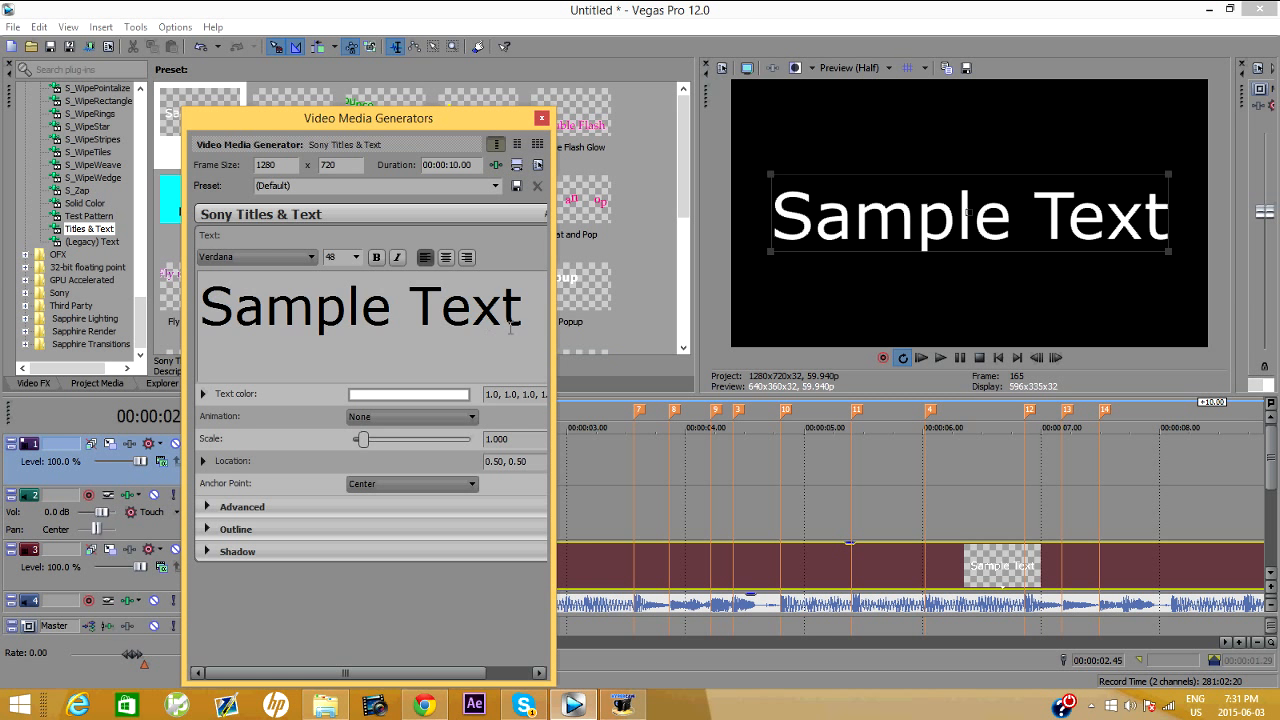
Replace the title's sample text with CINEMATIC and close the generator settings.
triple_click(519, 300)
type("C")
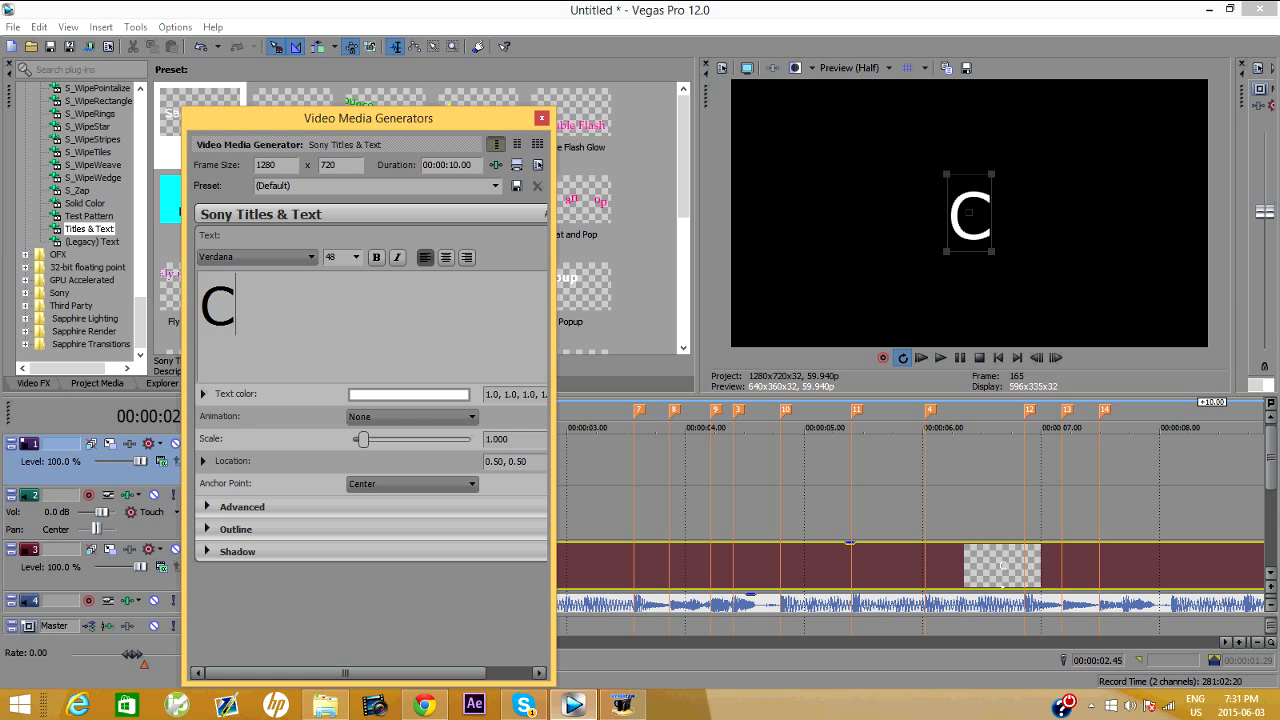
type("INEMATIC")
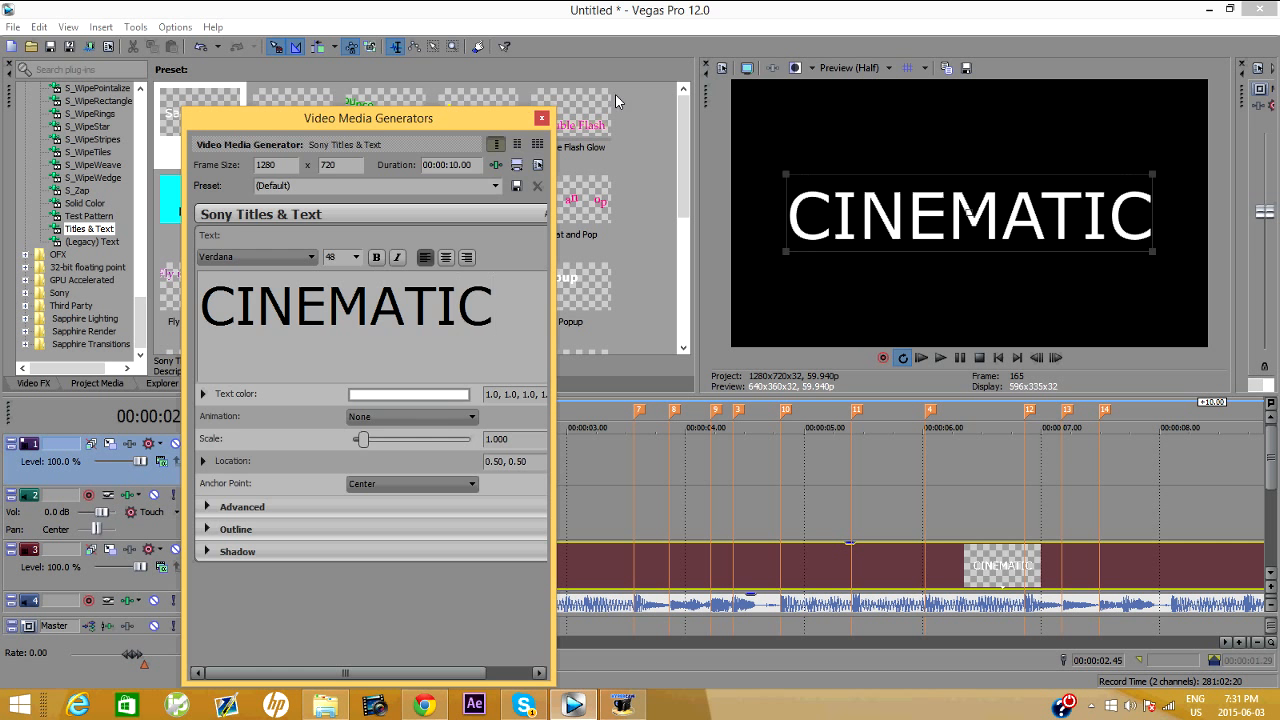
left_click(541, 119)
left_click(372, 457)
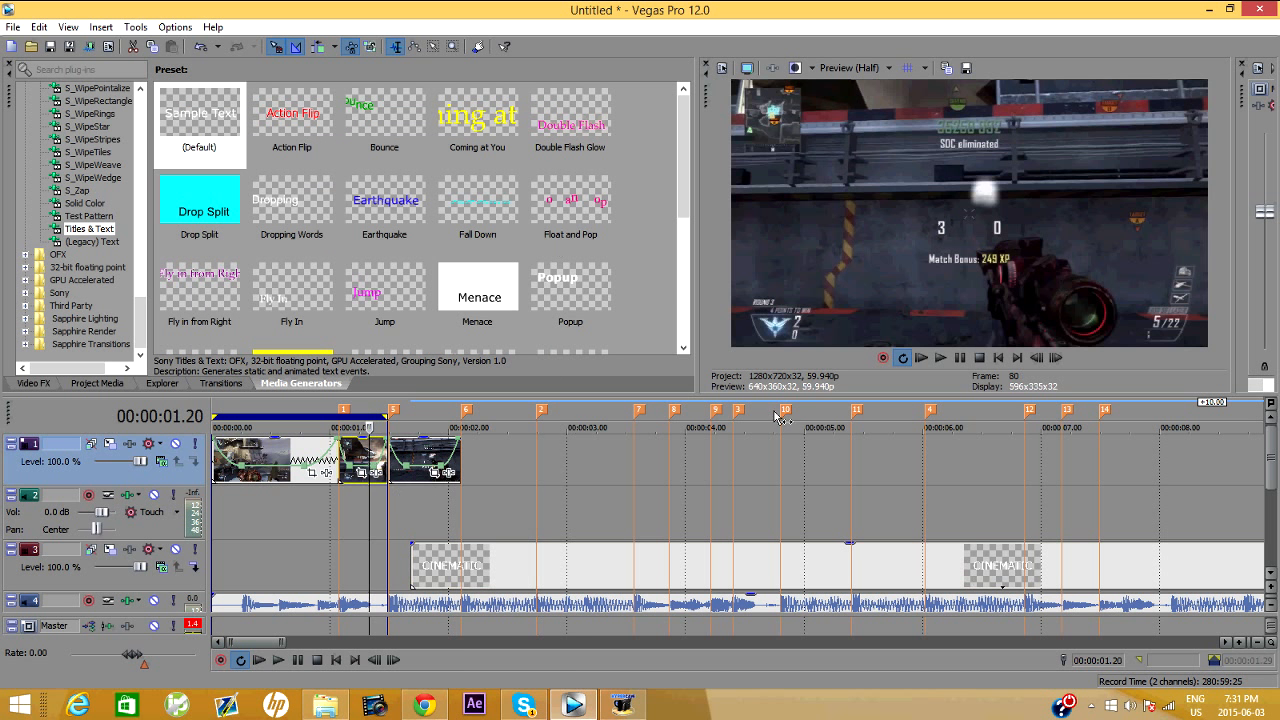
Add BohrCarrier.mp4 to the timeline again, with its video on track 1 and its audio on track 2.
left_click(97, 383)
left_click_drag(366, 101, 545, 474)
left_click_drag(897, 463, 519, 497)
left_click_drag(836, 485, 1018, 464)
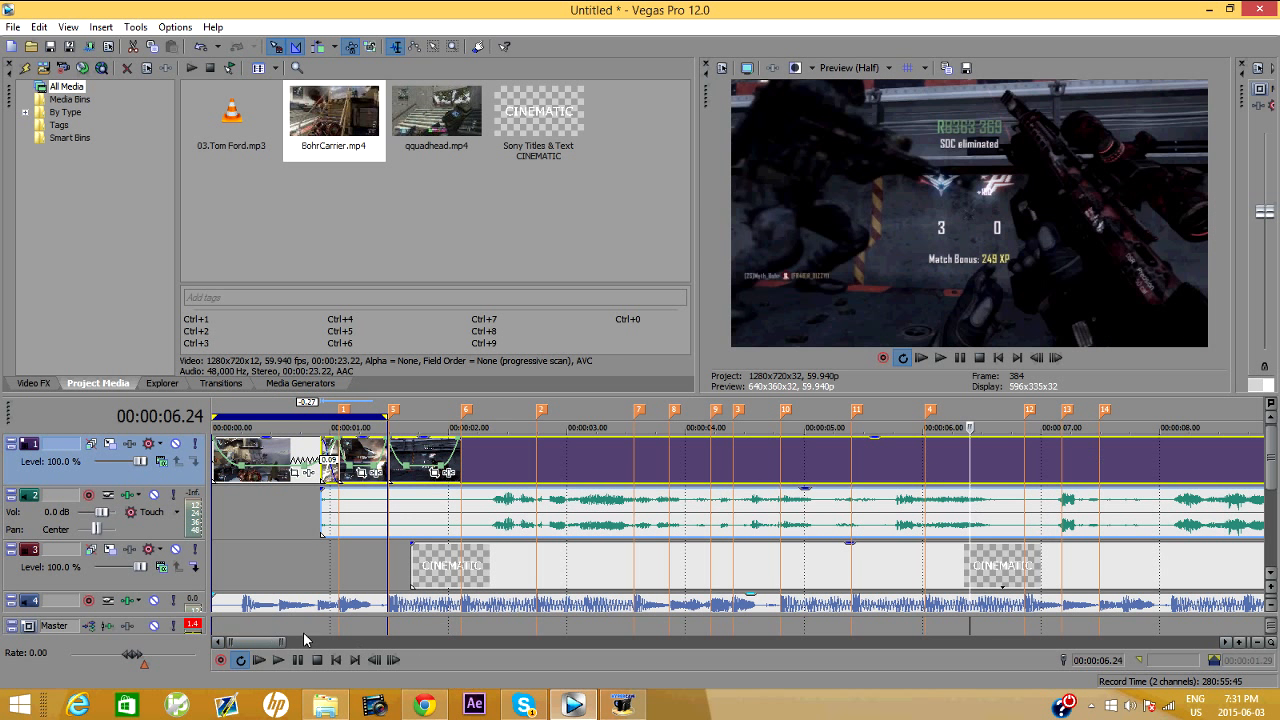
Locate the round-ending killcam in the new BohrCarrier clip and trim the clip's start to 00:00:15.08.
scroll(618, 530, "down", 5)
left_click(550, 470)
left_click(607, 472)
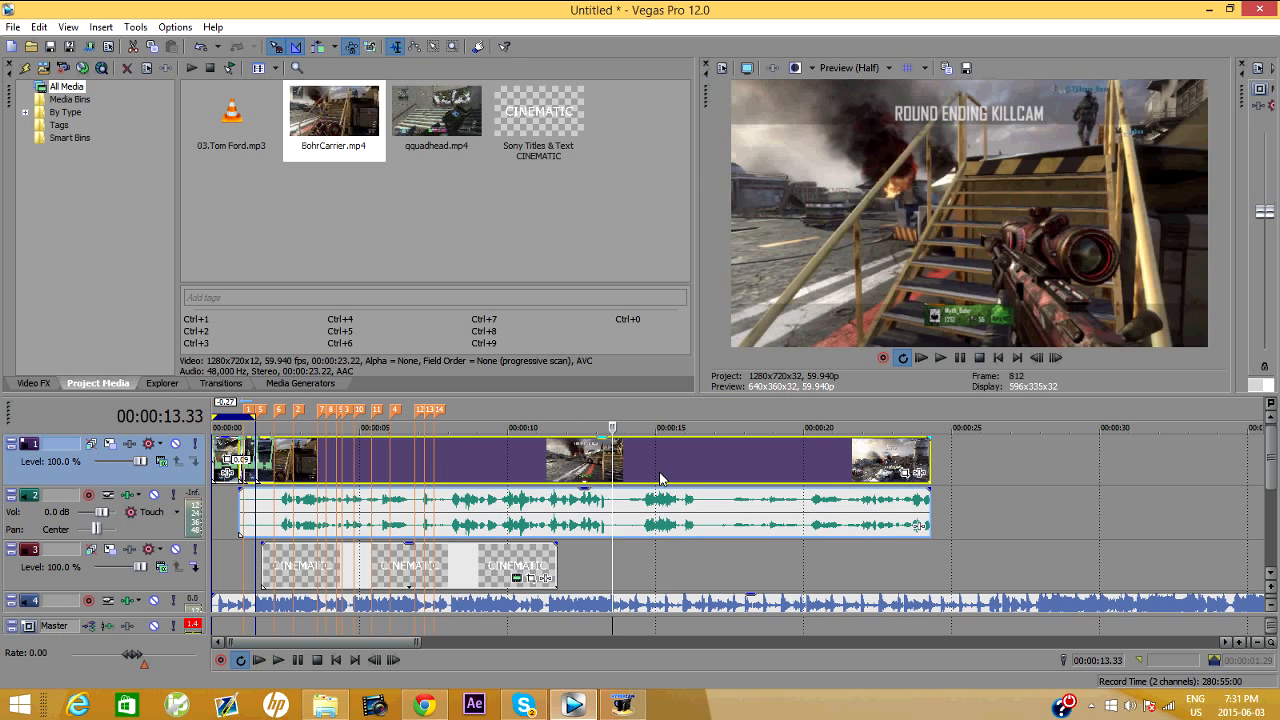
left_click(658, 475)
left_click(666, 478)
left_click(660, 481)
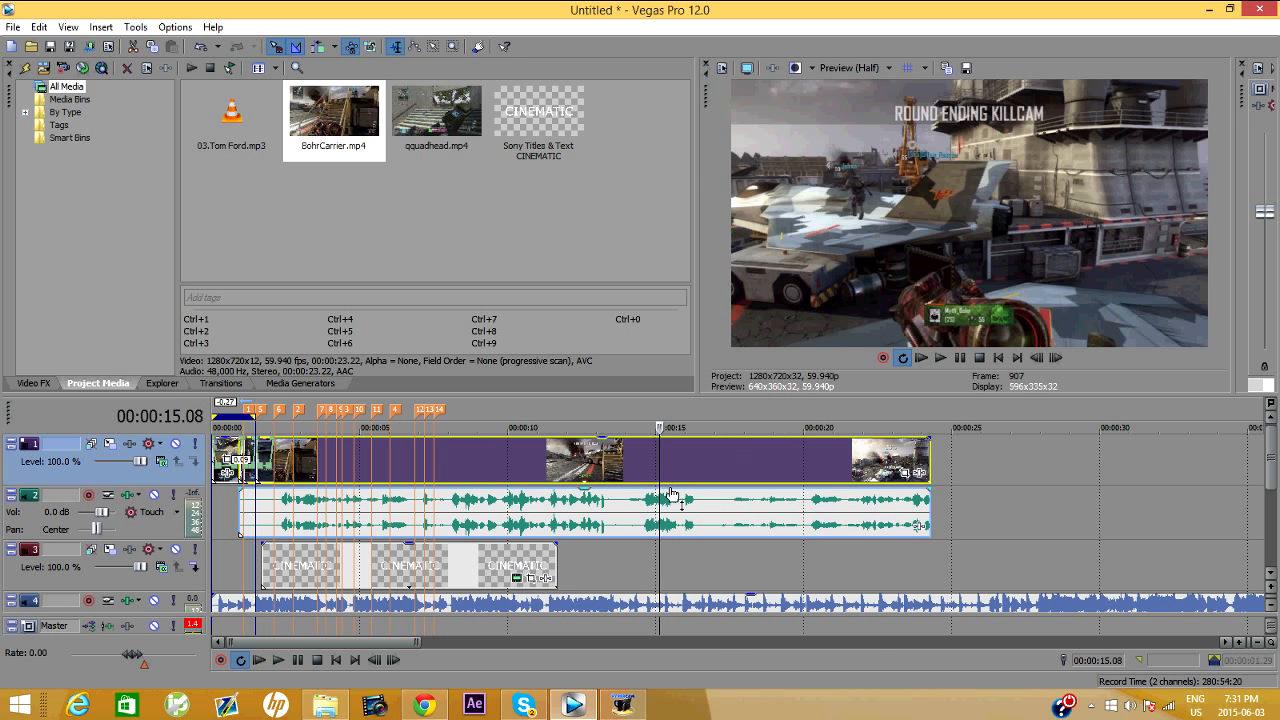
right_click(666, 474)
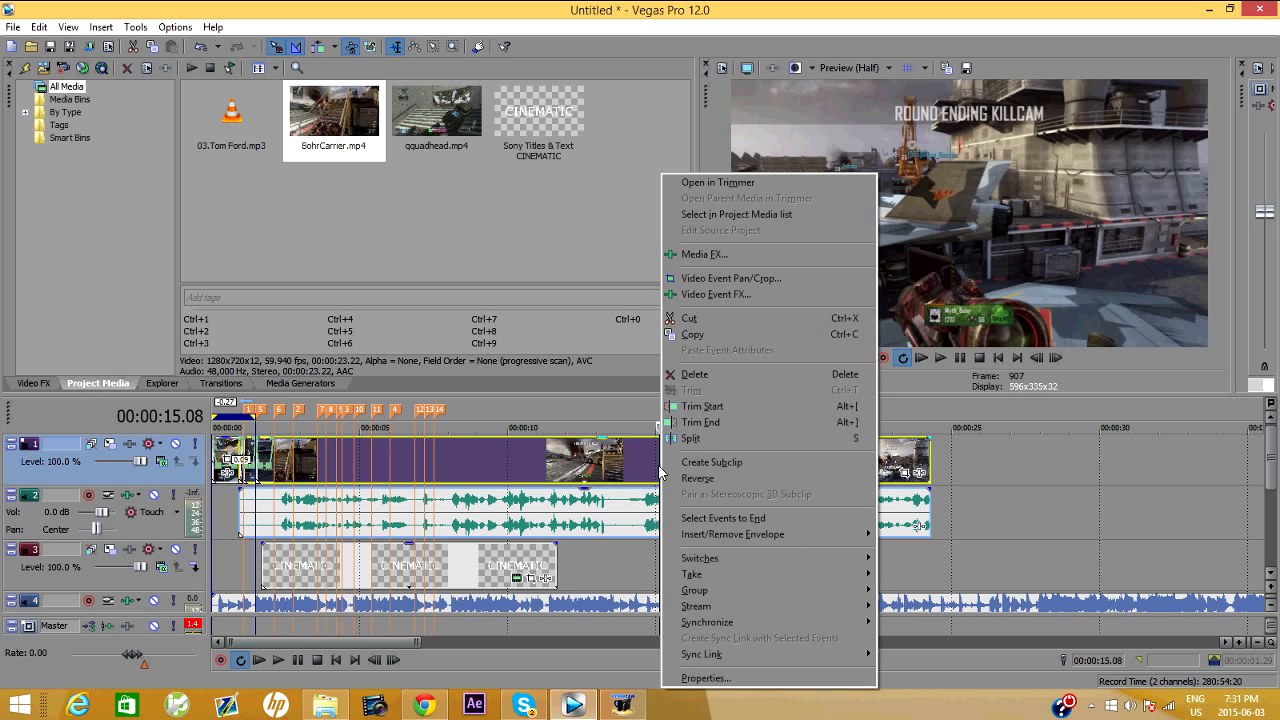
left_click(727, 416)
Move the trimmed killcam clip earlier on track 1 so it starts at marker 2.
left_click_drag(767, 479, 403, 483)
scroll(514, 551, "up", 5)
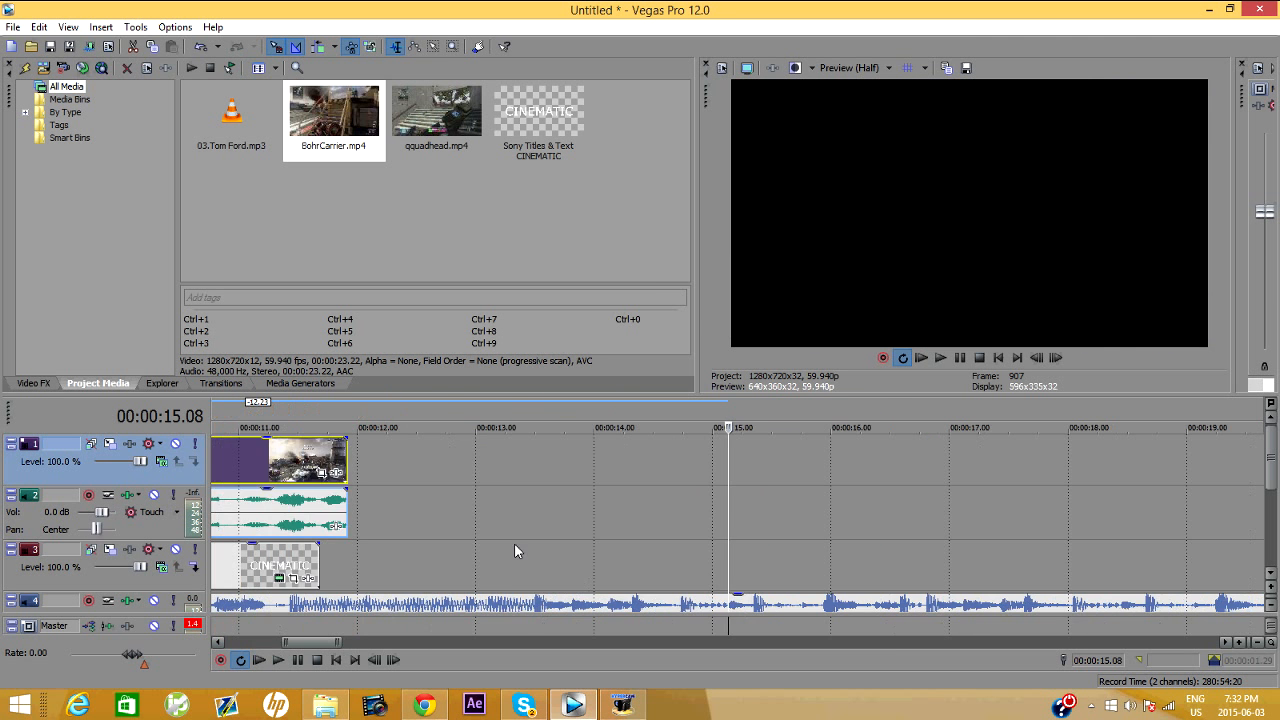
scroll(514, 551, "up", 1)
left_click_drag(305, 637, 249, 638)
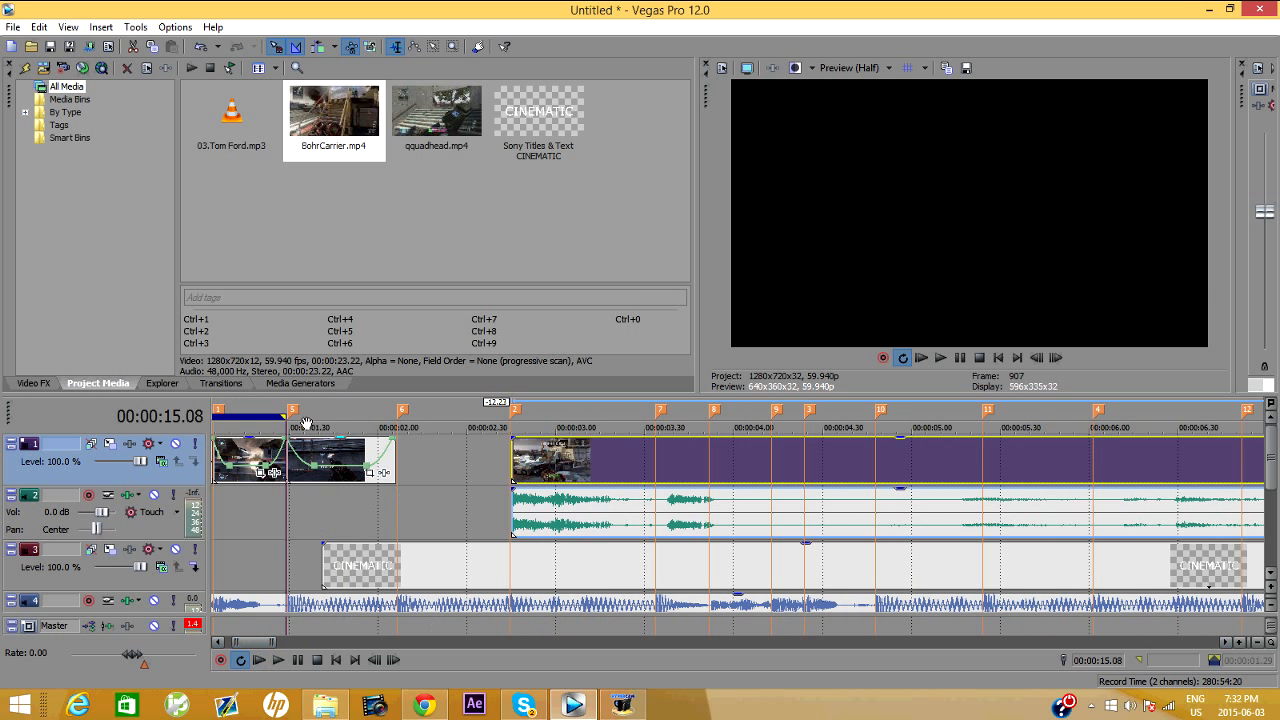
Extend the loop region to marker 9 and play back the edited events together with the killcam clip.
left_click_drag(285, 417, 777, 417)
left_click(316, 456)
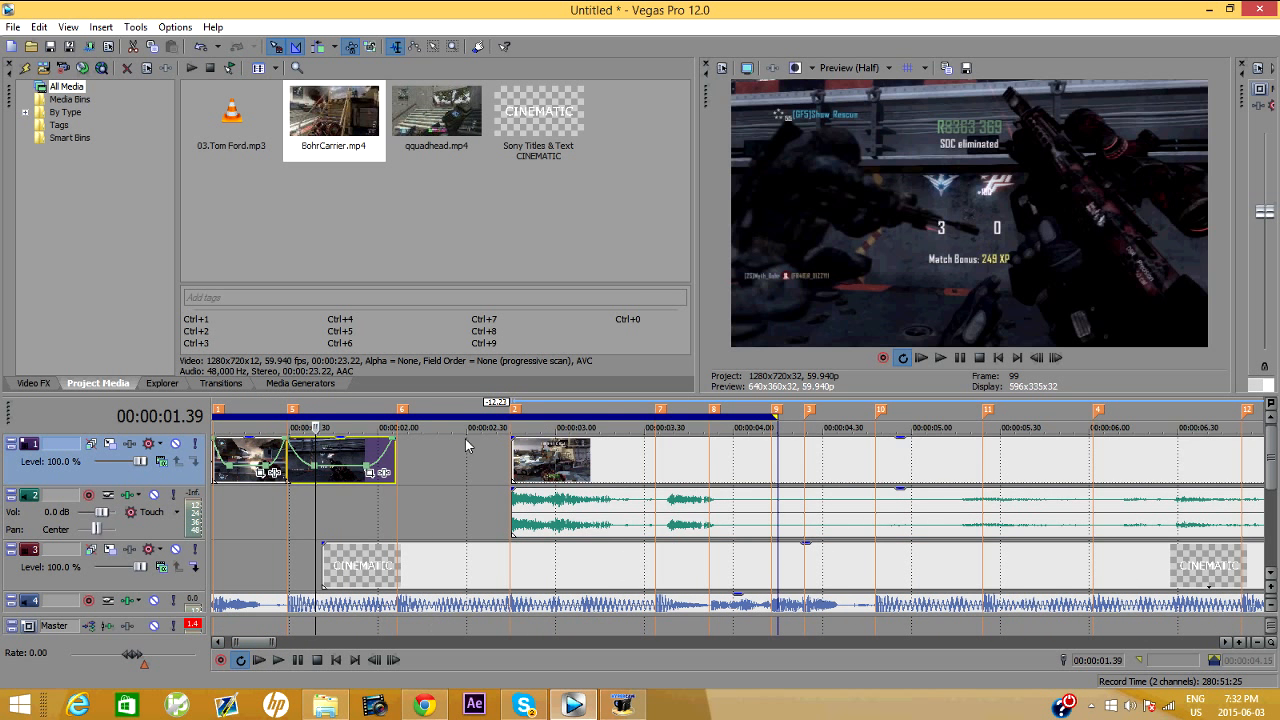
scroll(458, 462, "down", 3)
key("space")
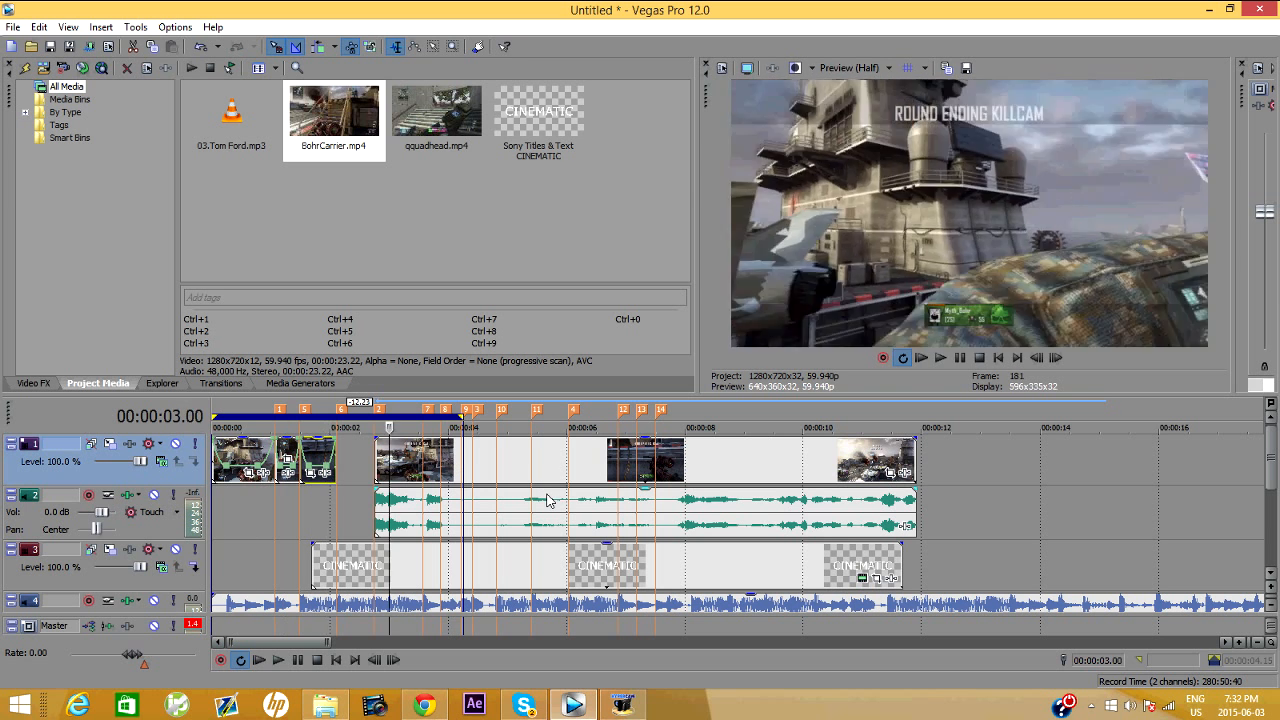
key("space")
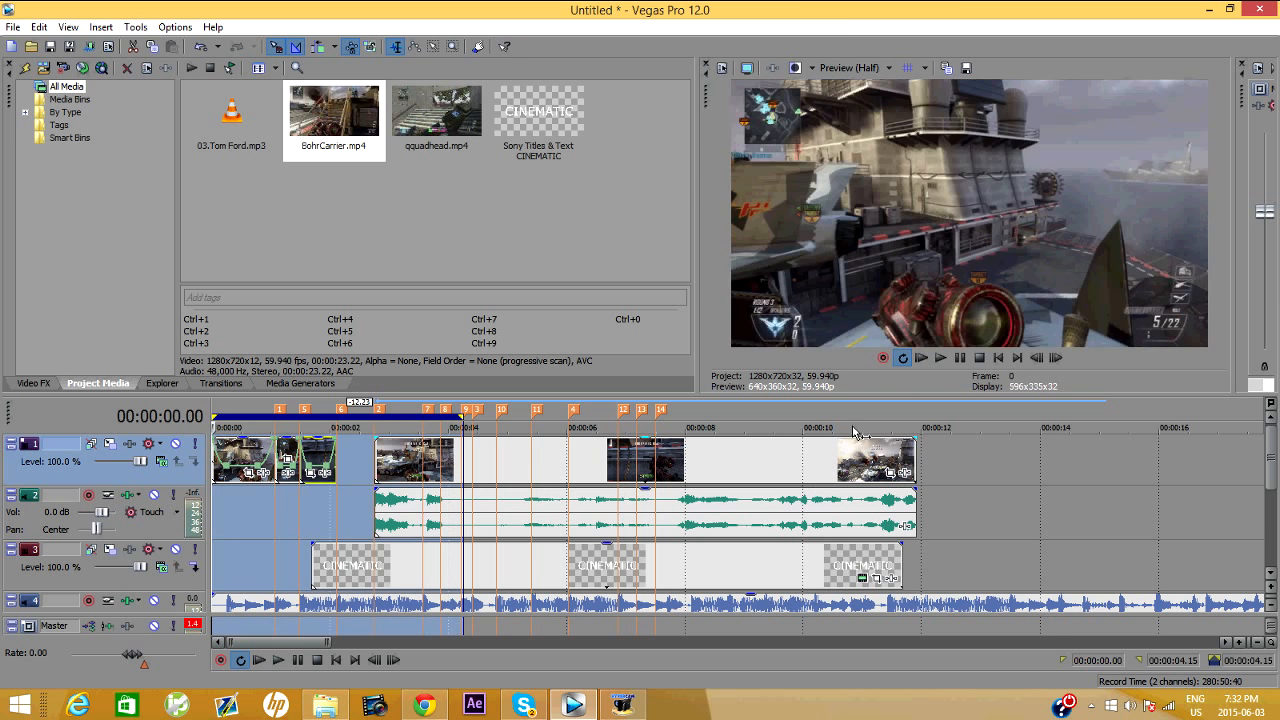
left_click(940, 358)
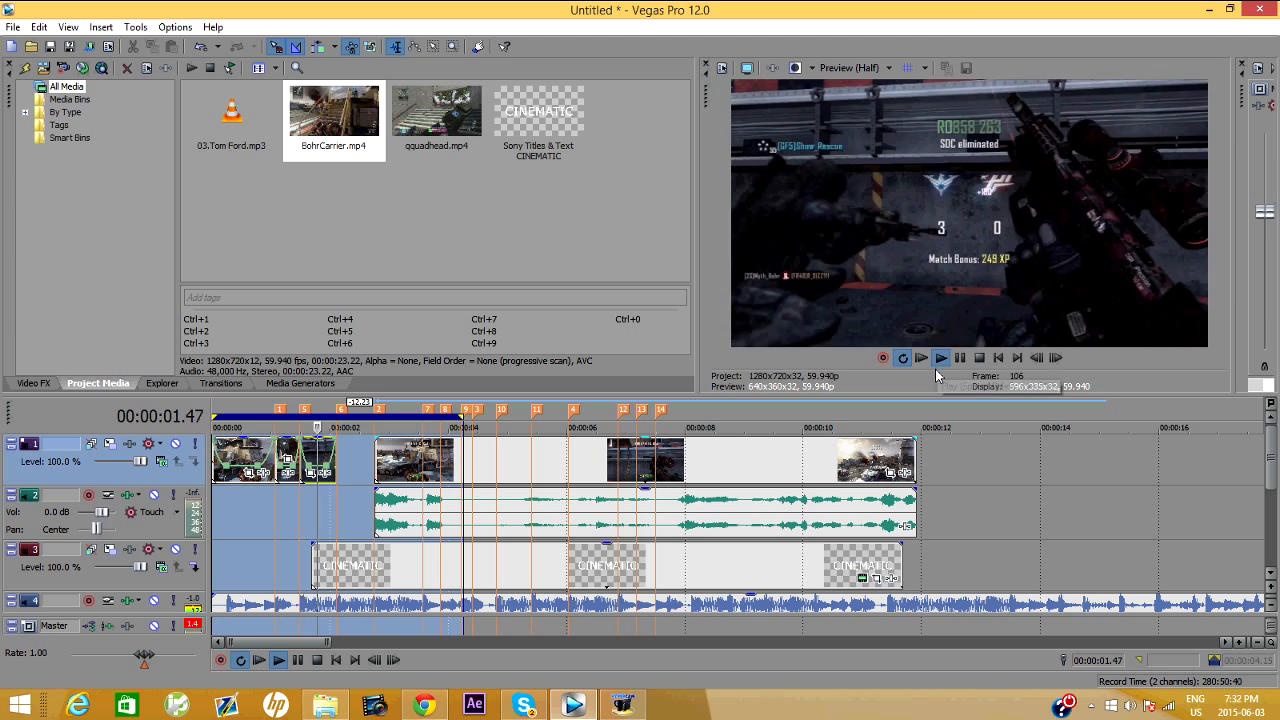
left_click(959, 360)
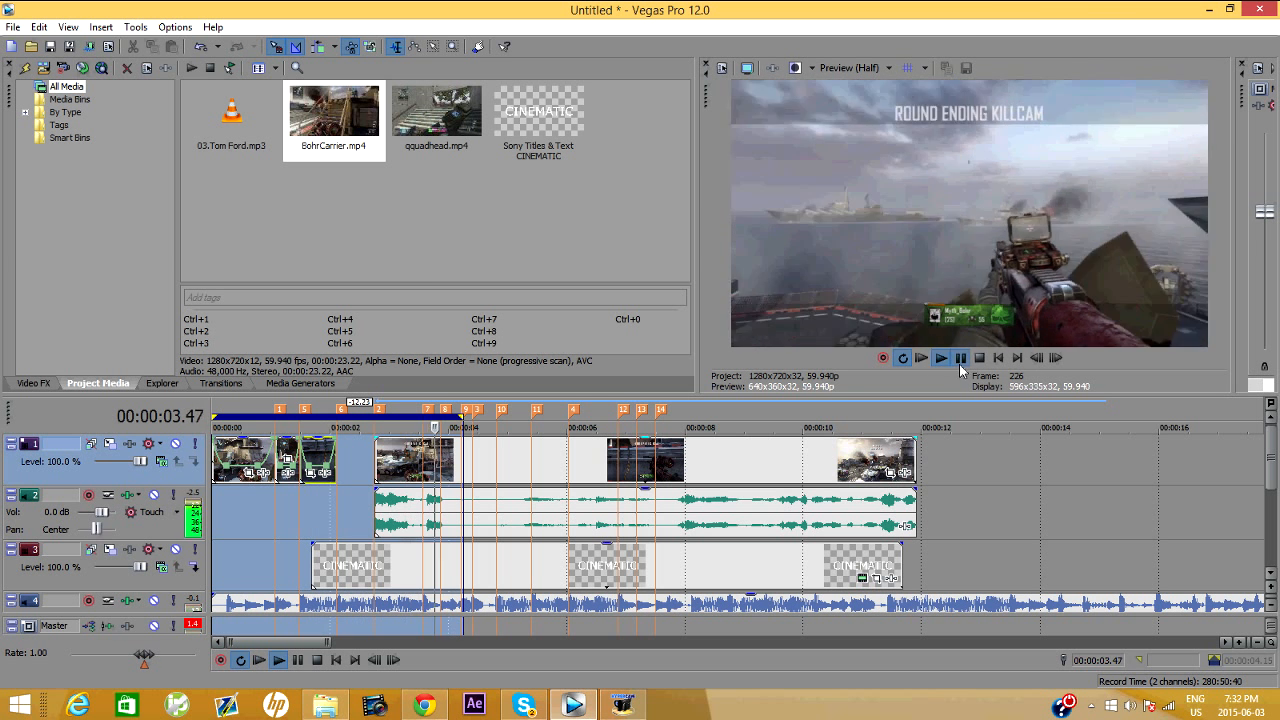
Adjust the killcam video event's switches and delete its audio event from track 2.
left_click(398, 458)
right_click(403, 451)
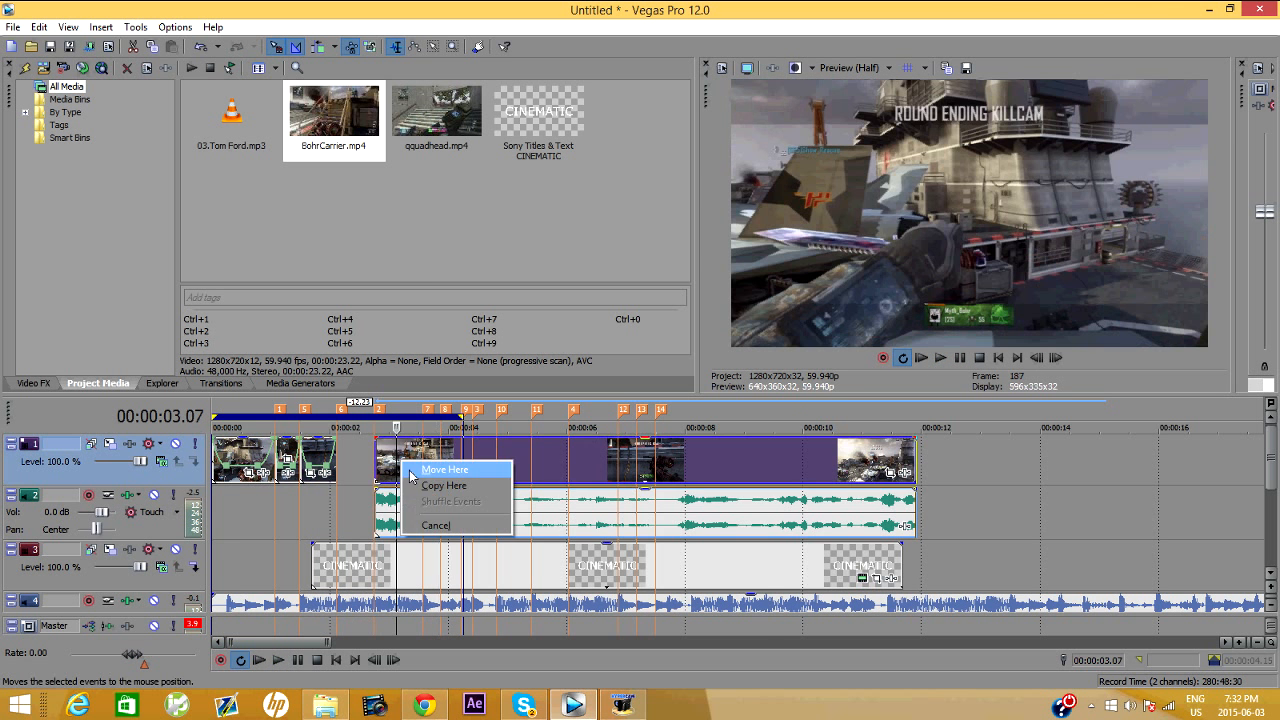
right_click(399, 444)
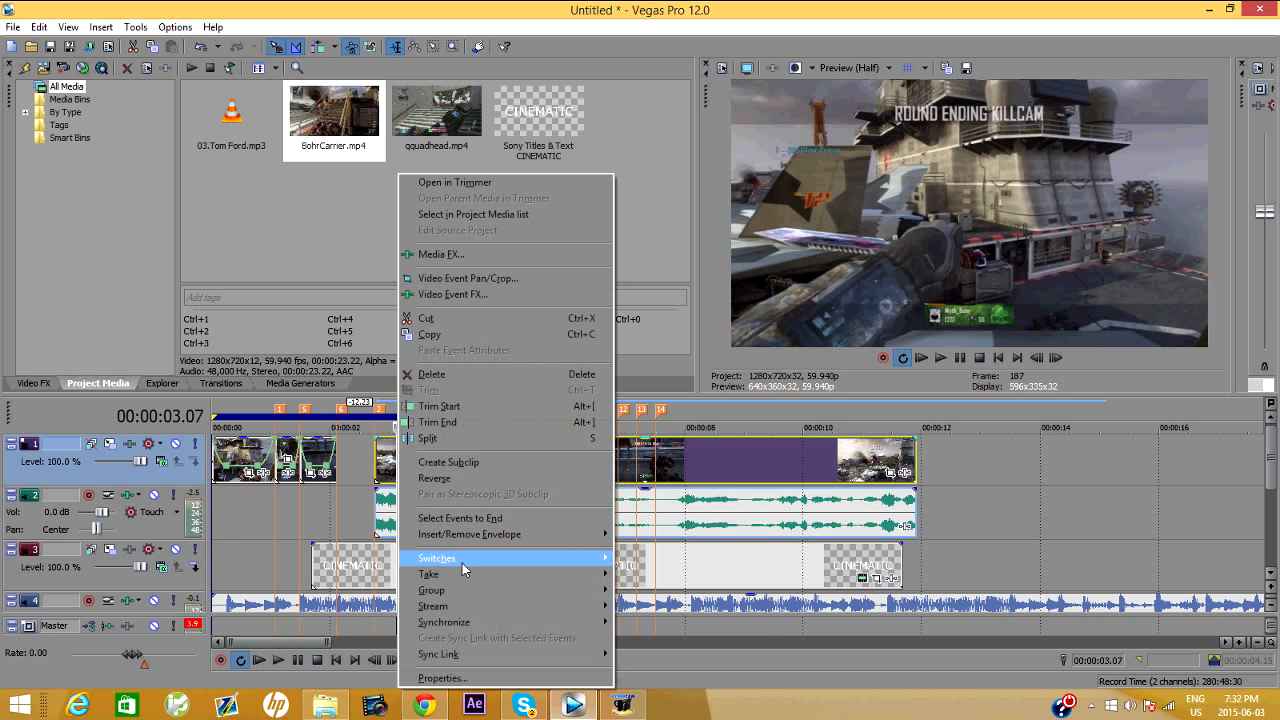
mouse_move(466, 558)
left_click(666, 686)
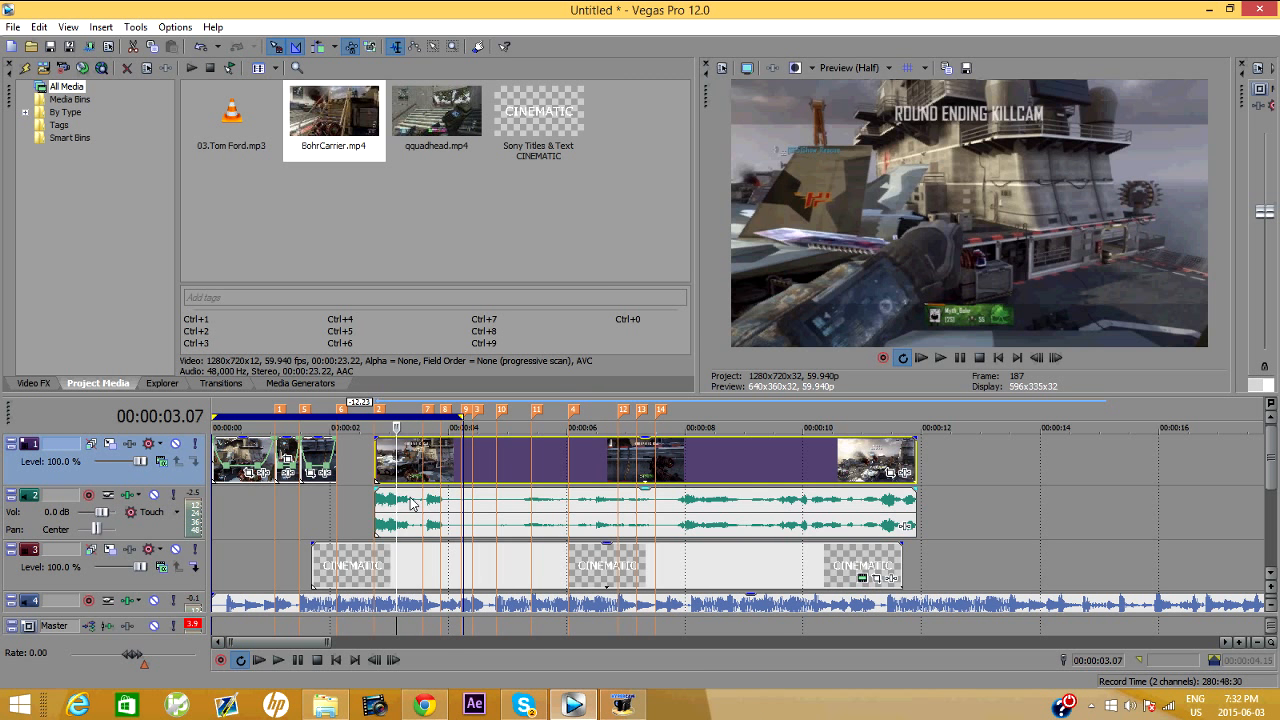
right_click(410, 503)
left_click(488, 392)
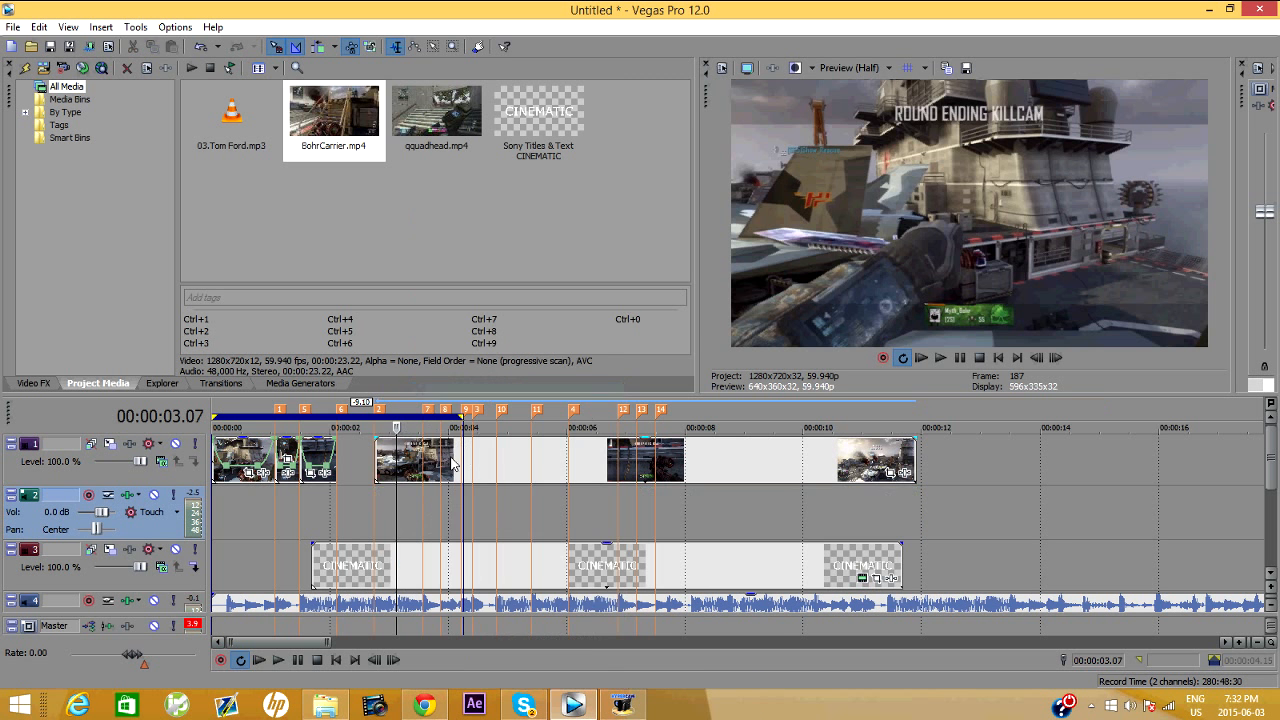
Preview the sequence from the start and extend the loop region to just past marker 11.
scroll(470, 465, "up", 3)
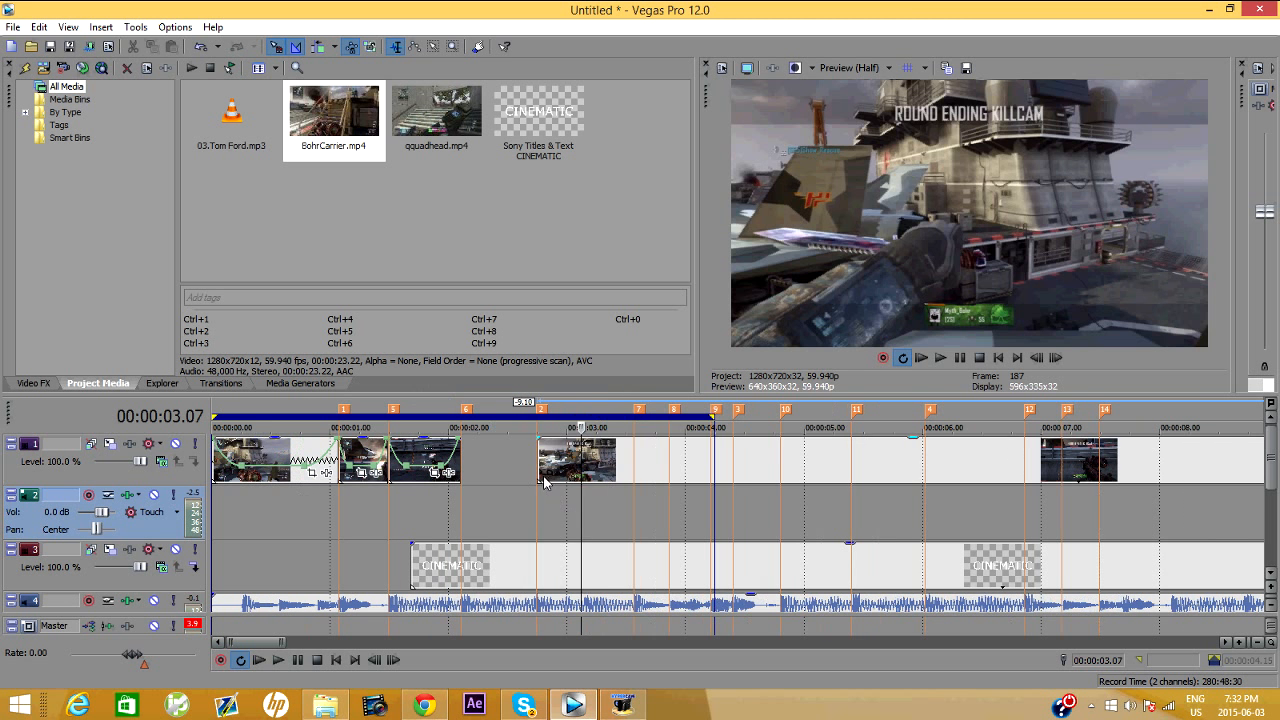
left_click(545, 478)
left_click(940, 360)
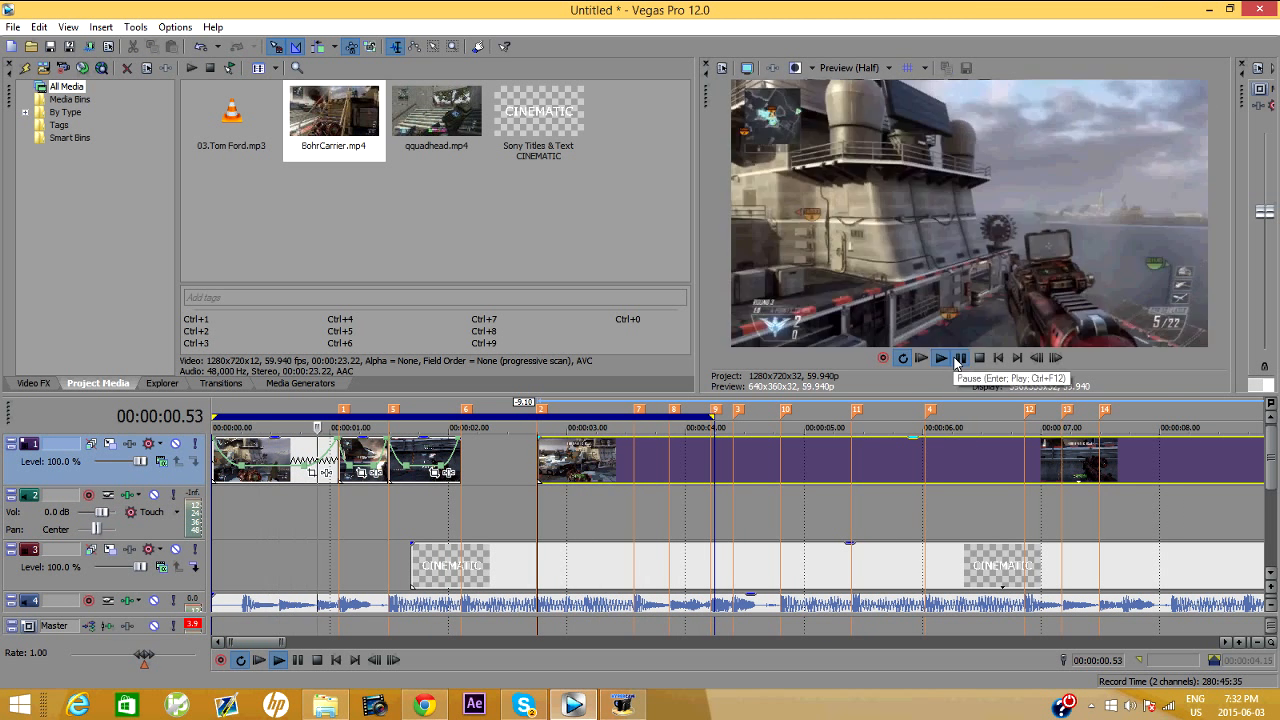
left_click(958, 358)
left_click_drag(713, 417, 870, 418)
Examine the killcam between markers 3 and 12, stepping frame by frame to find where the sniper shot is fired.
left_click(733, 472)
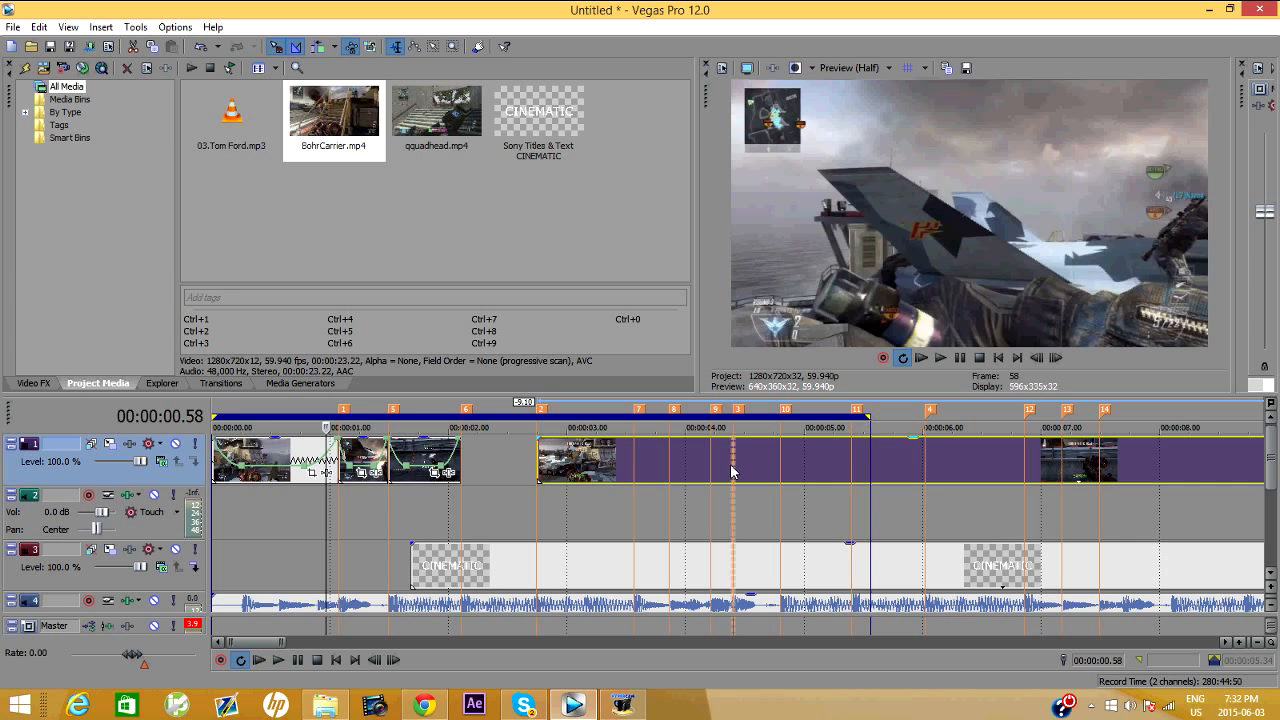
left_click(926, 449)
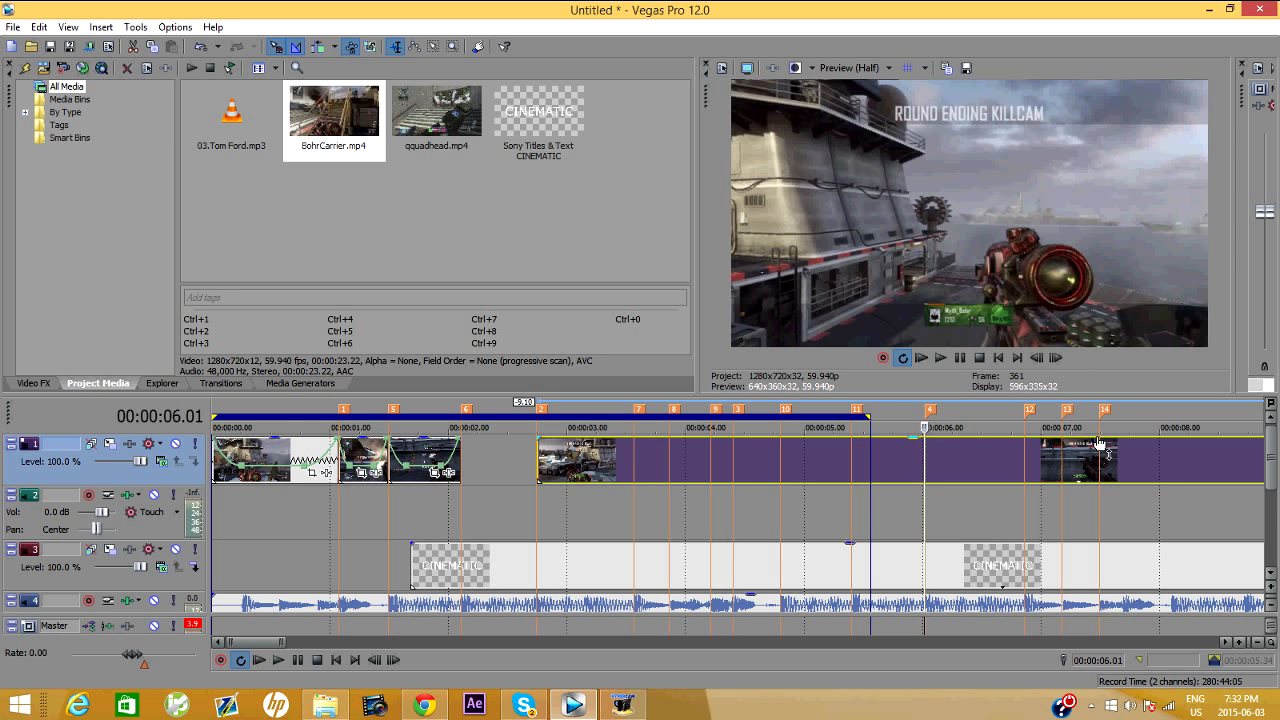
left_click(940, 357)
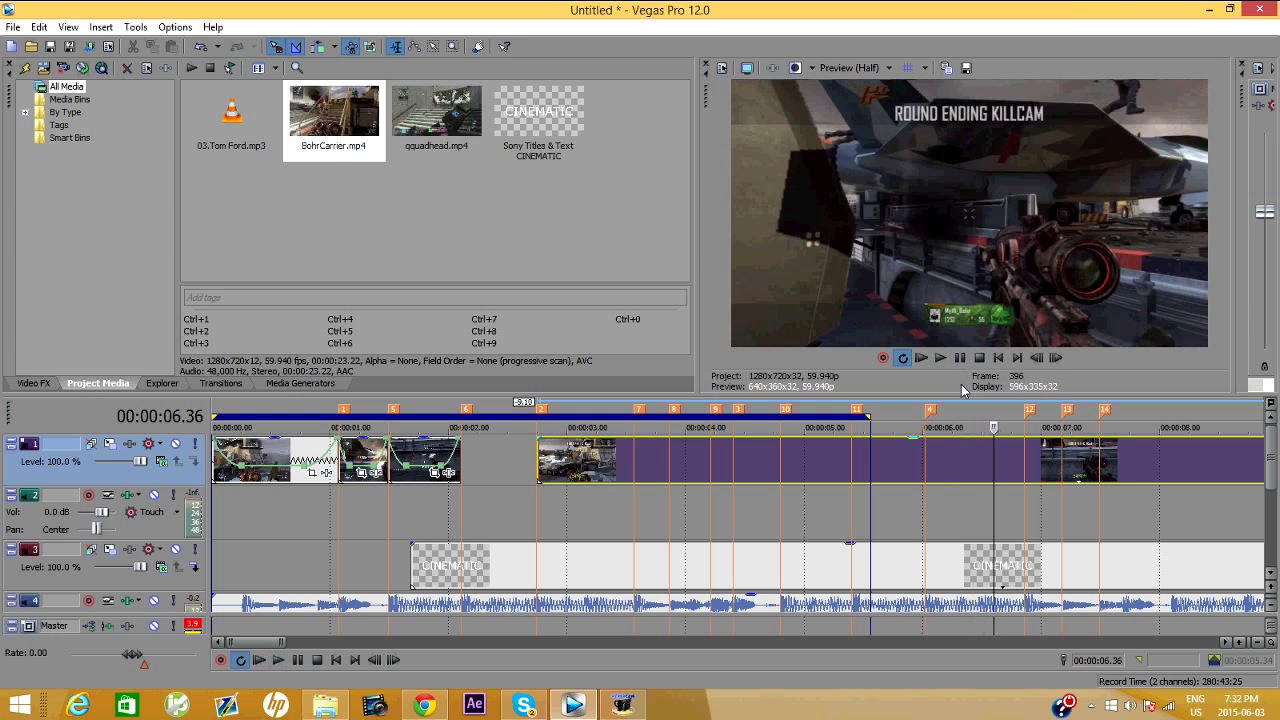
key("space")
left_click(948, 479)
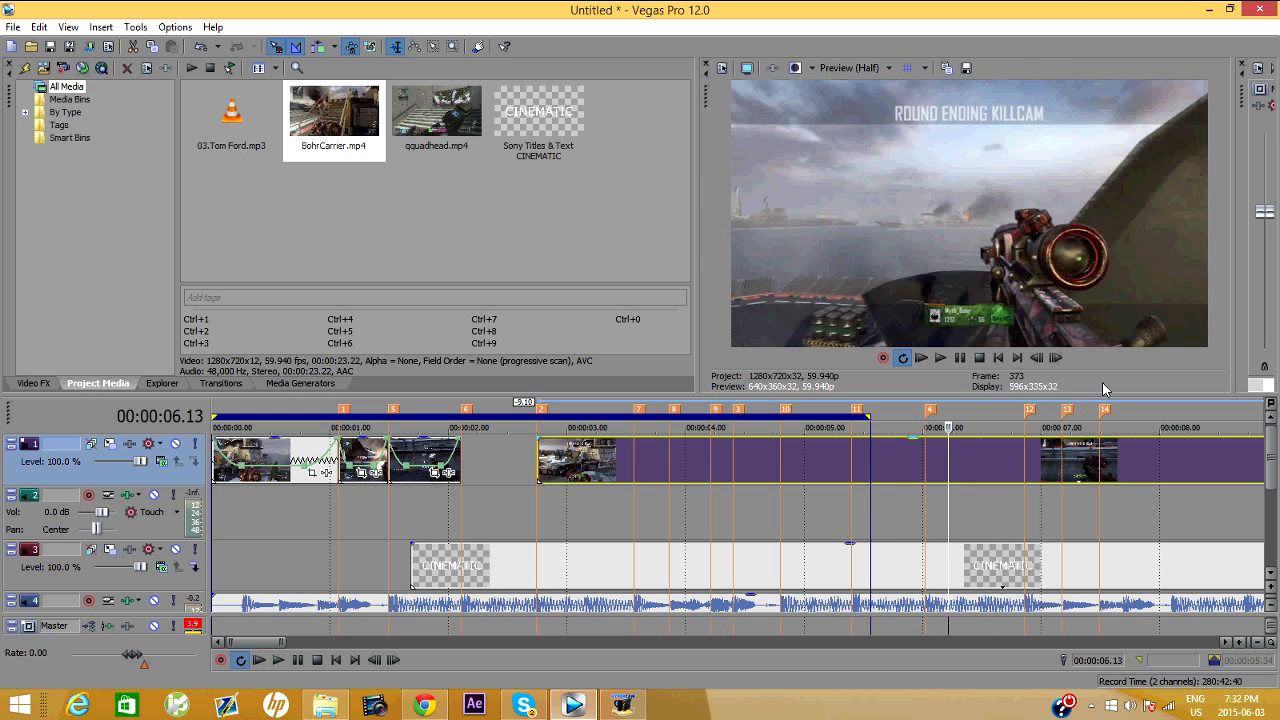
key("space")
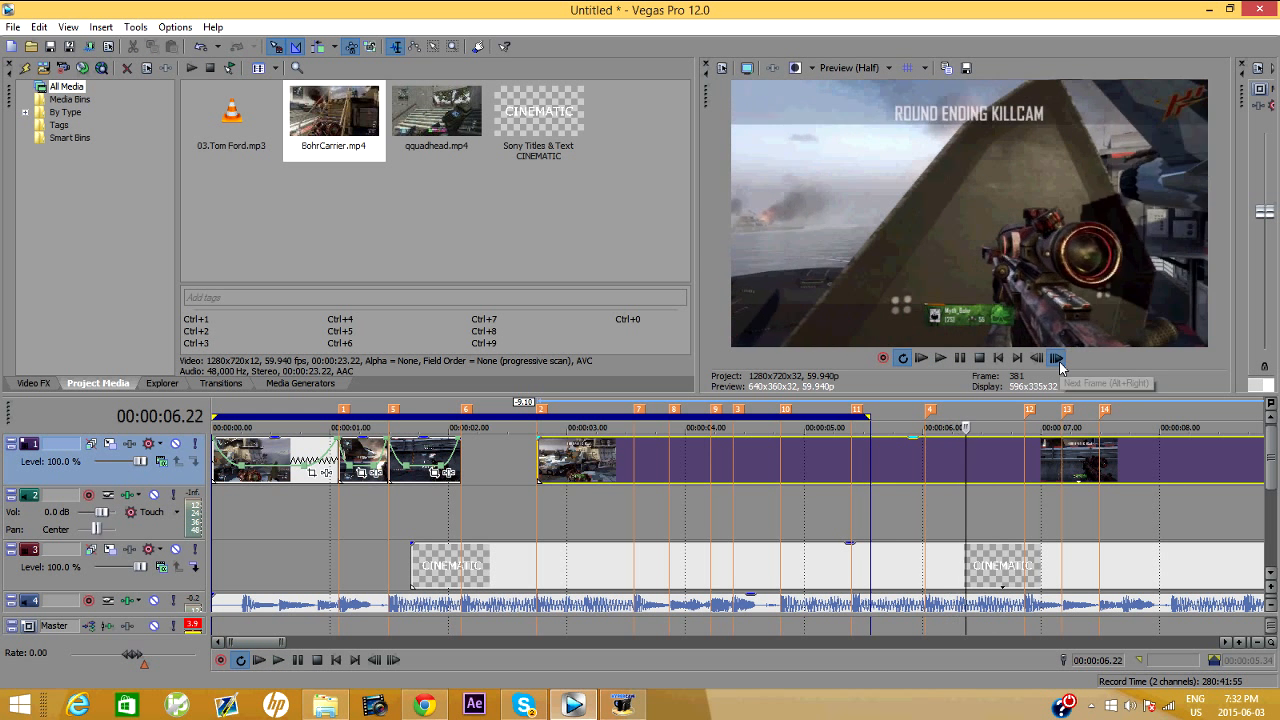
left_click(1055, 359)
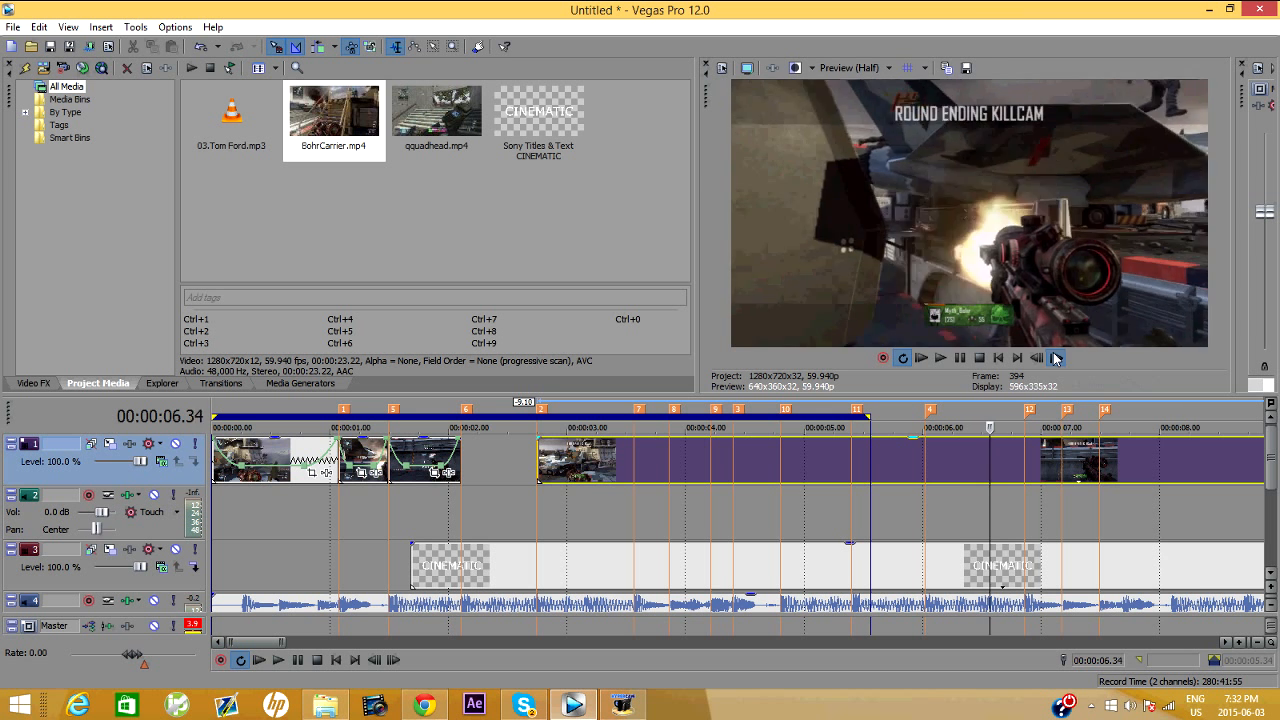
Split the killcam event at 00:00:06.31, the frame where the sniper shot's muzzle flash appears.
left_click(1038, 359)
left_click(1038, 359)
left_click(1038, 359)
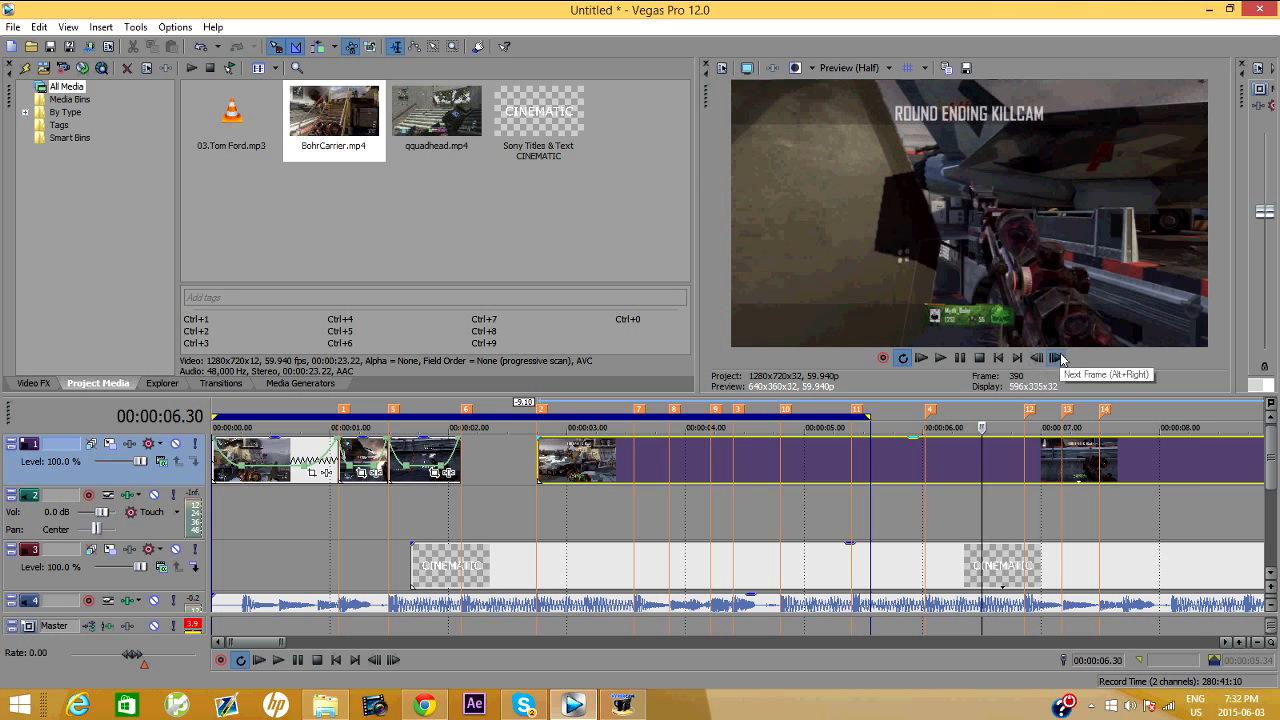
left_click(1038, 359)
right_click(985, 464)
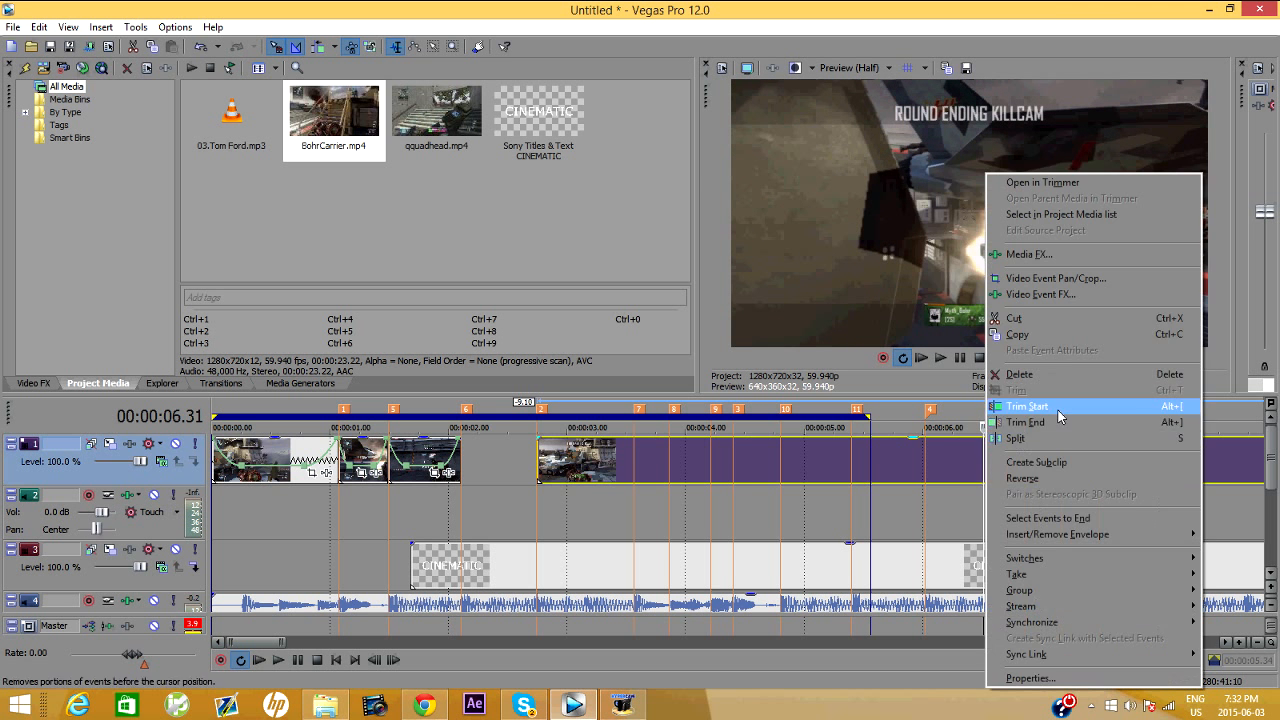
left_click(1010, 442)
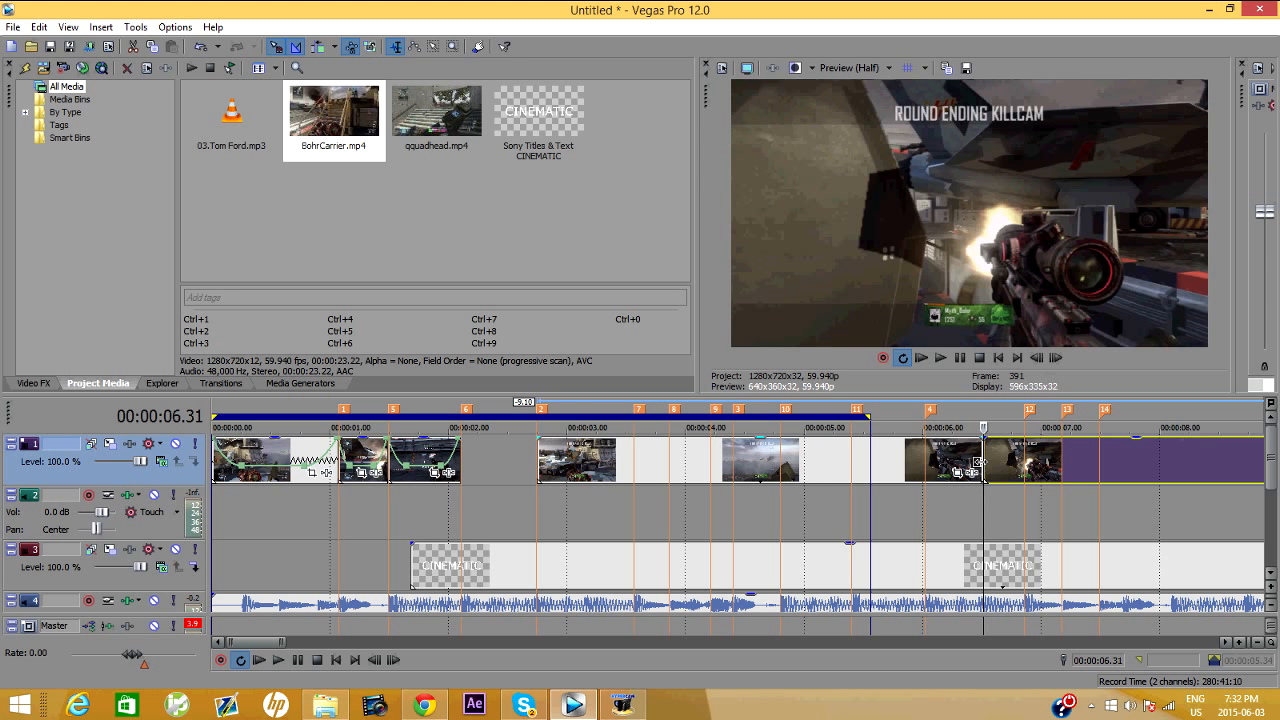
Time-compress the killcam part before the shot to end at marker 4 and move the remaining part to start there.
left_click_drag(977, 462, 921, 462)
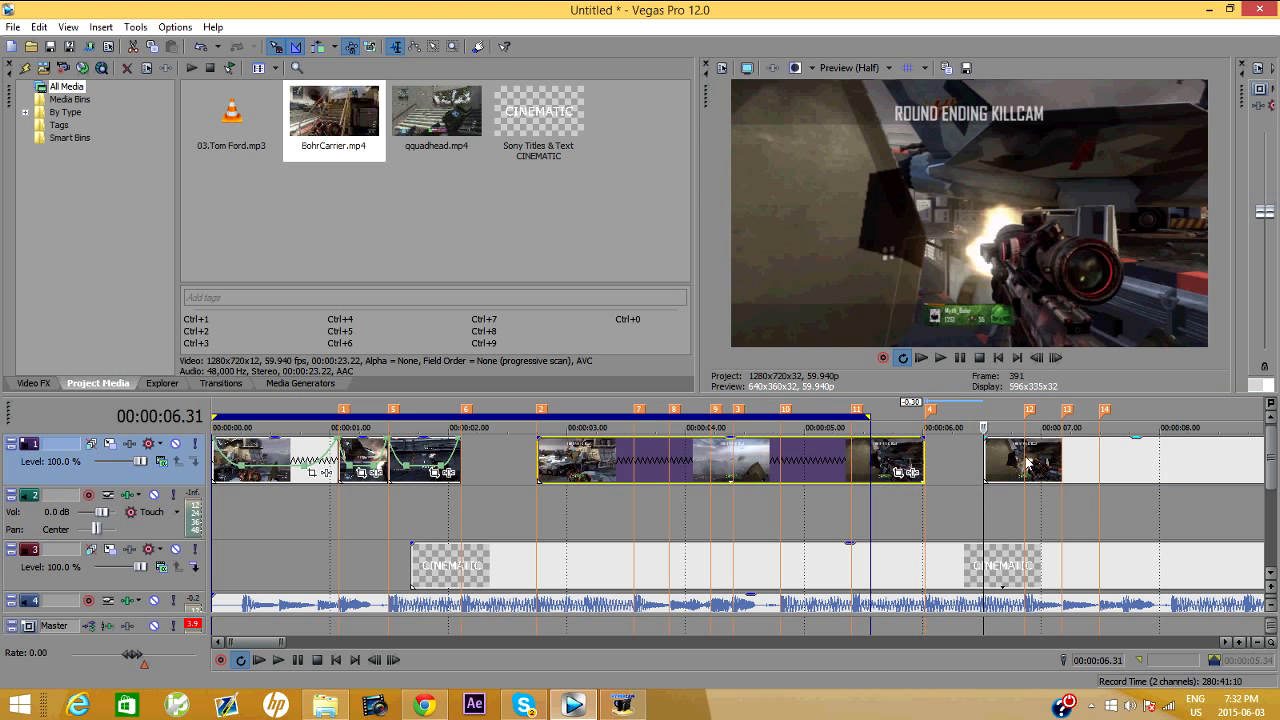
left_click_drag(1050, 460, 1014, 460)
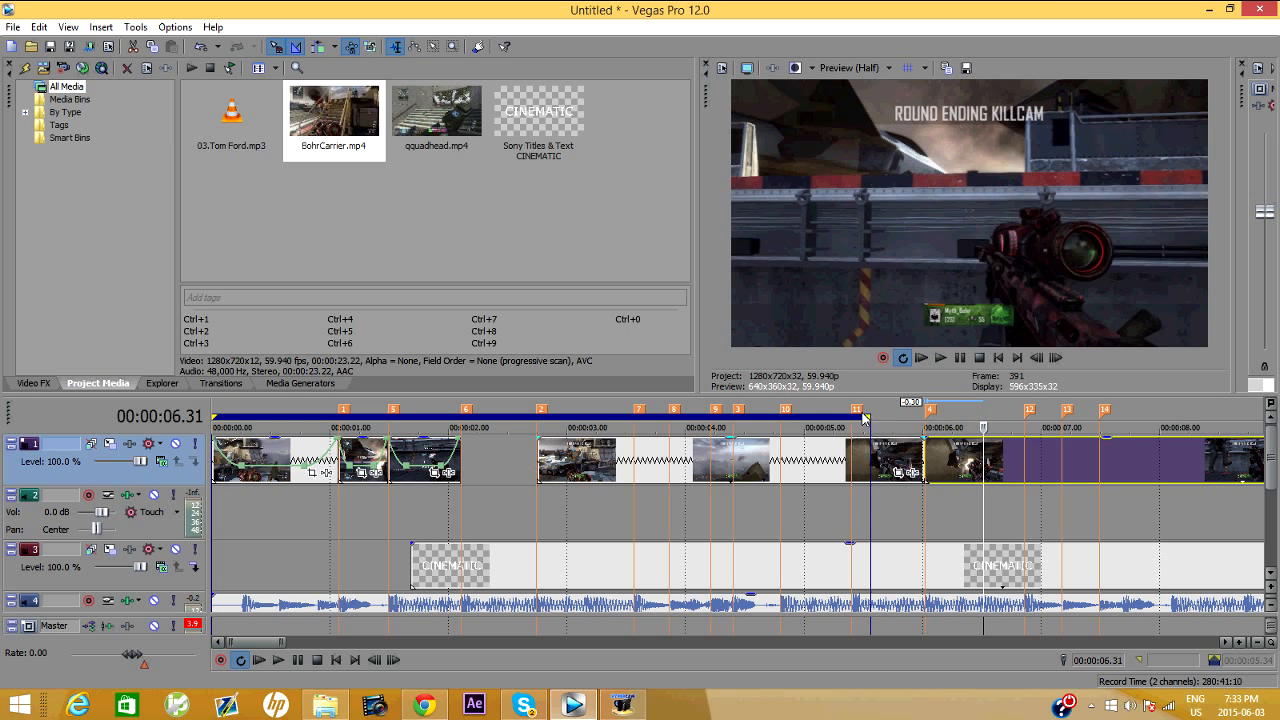
Extend the loop region to marker 12 and play back the sequence with the repositioned sniper shot.
left_click(505, 470)
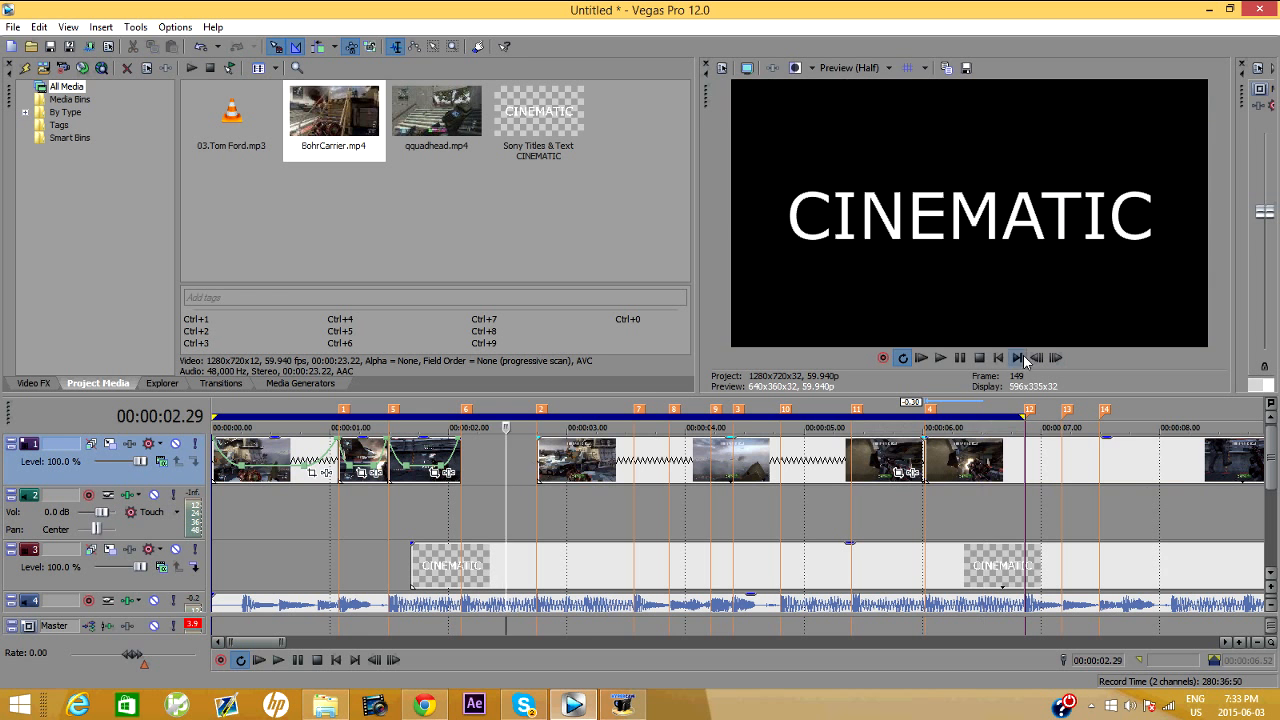
key("space")
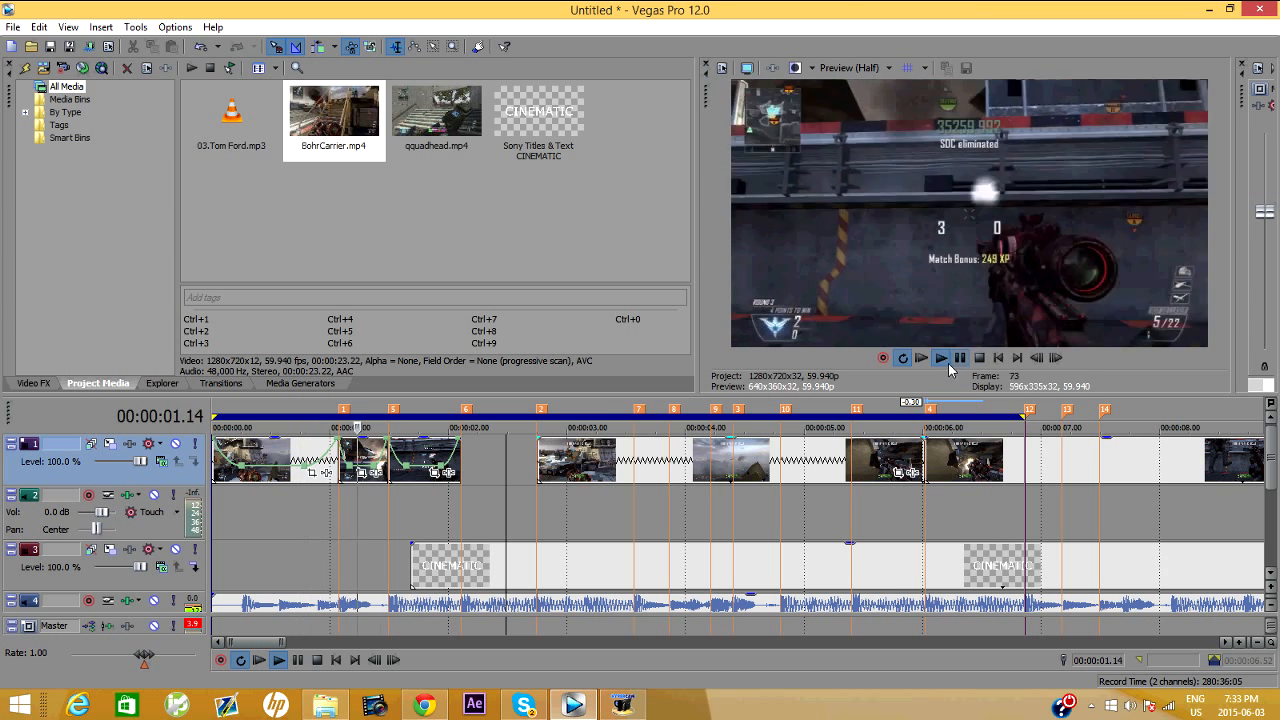
key("Return")
Split the sped-up killcam event at beat markers 7, 8, 9 and 3.
left_click(634, 476)
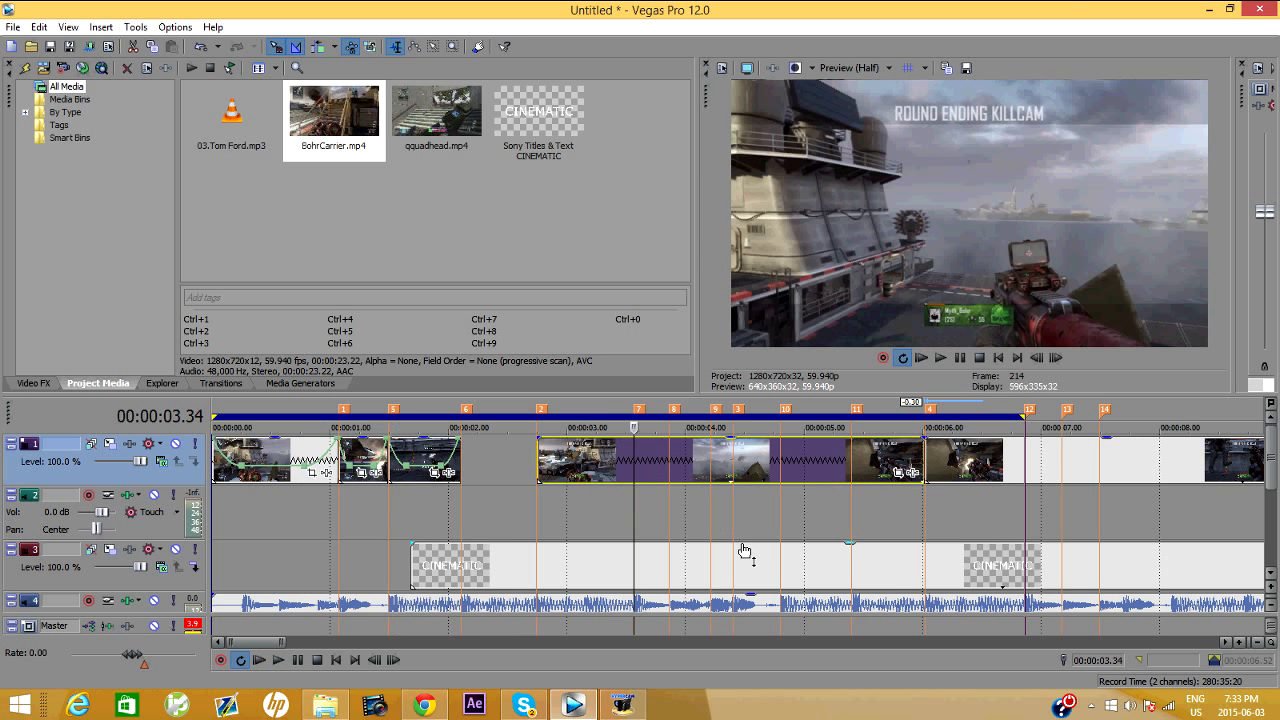
scroll(837, 531, "up", 5)
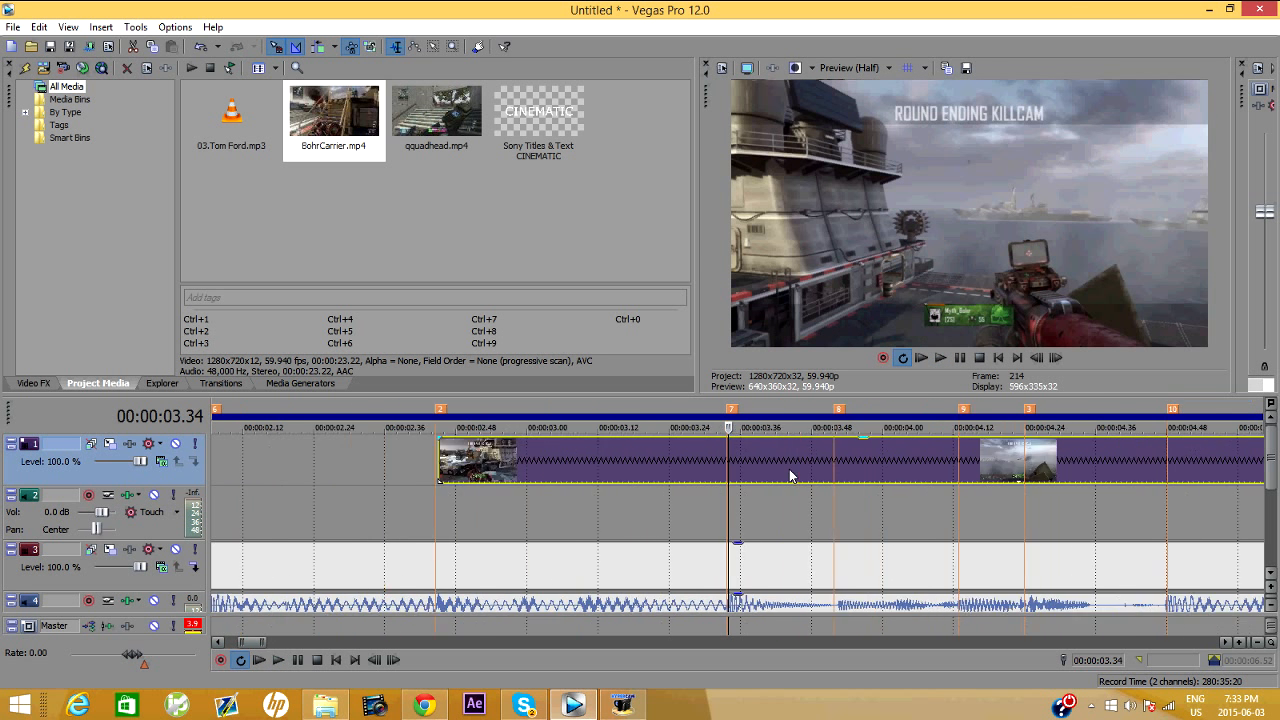
scroll(789, 469, "down", 3)
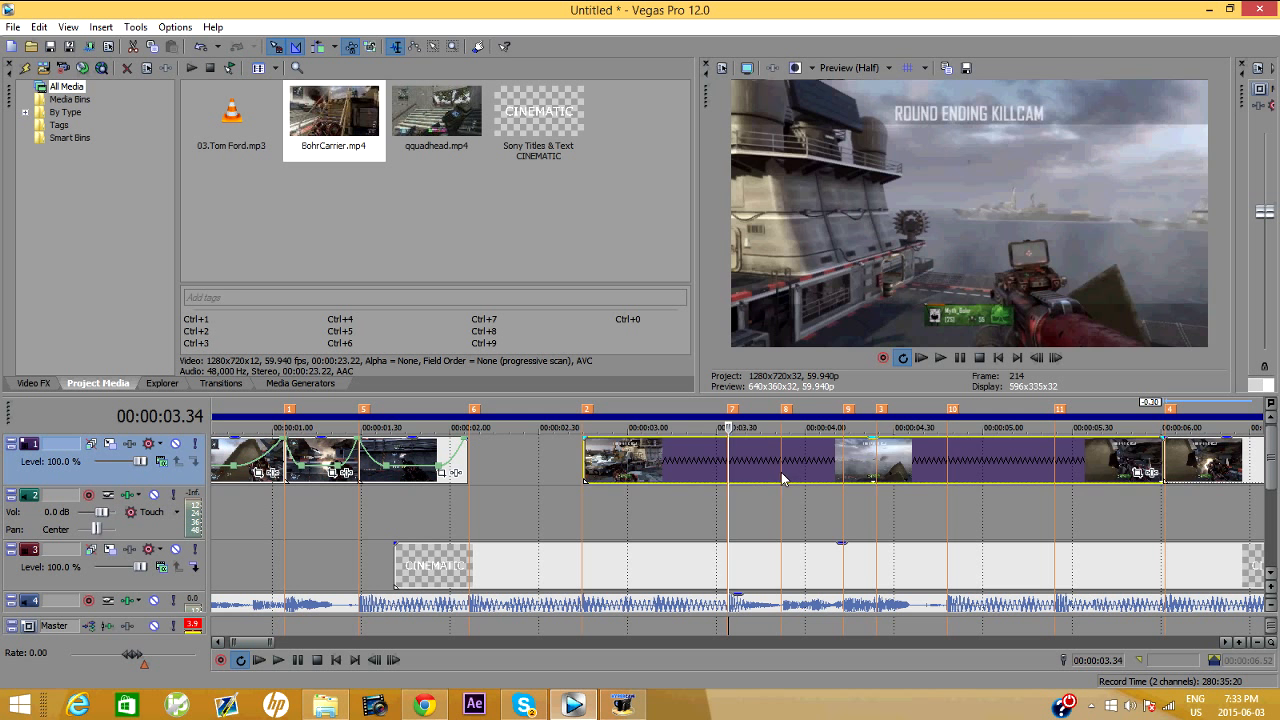
key("s")
left_click(781, 475)
key("s")
left_click(844, 474)
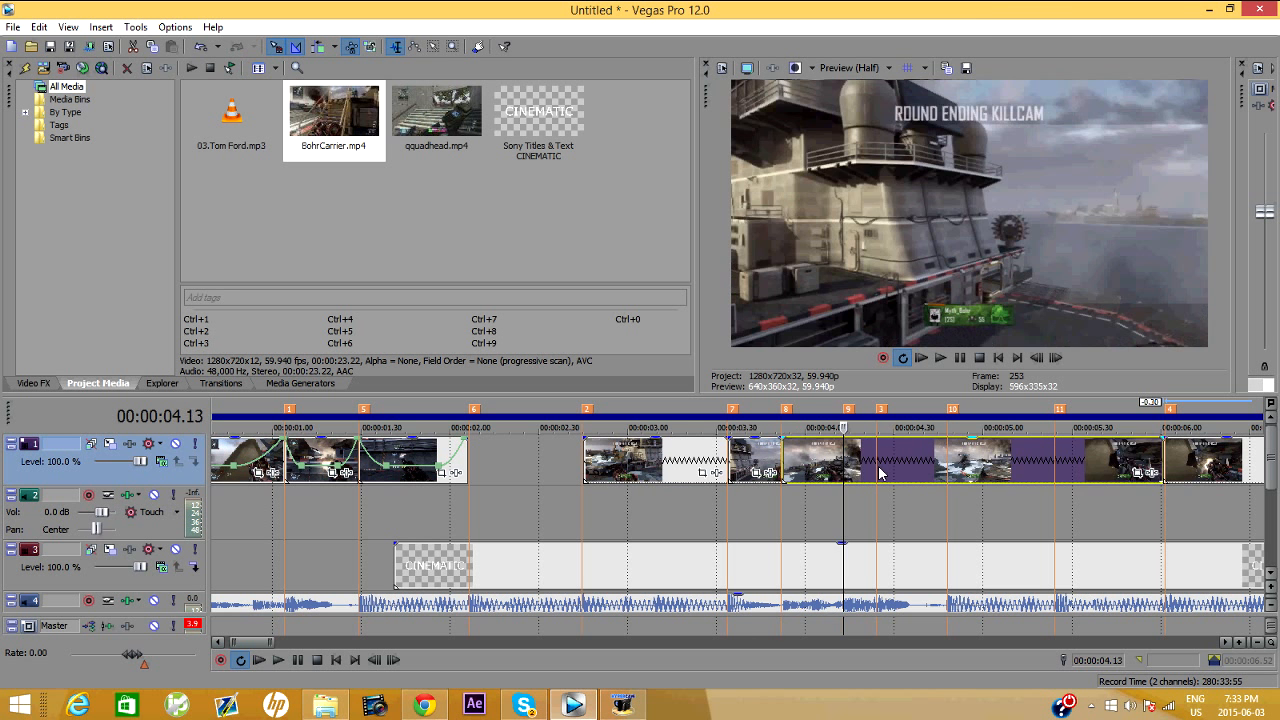
key("s")
left_click(880, 474)
key("s")
Split the rest of the sped-up killcam event at markers 10 and 11.
left_click(952, 472)
key("s")
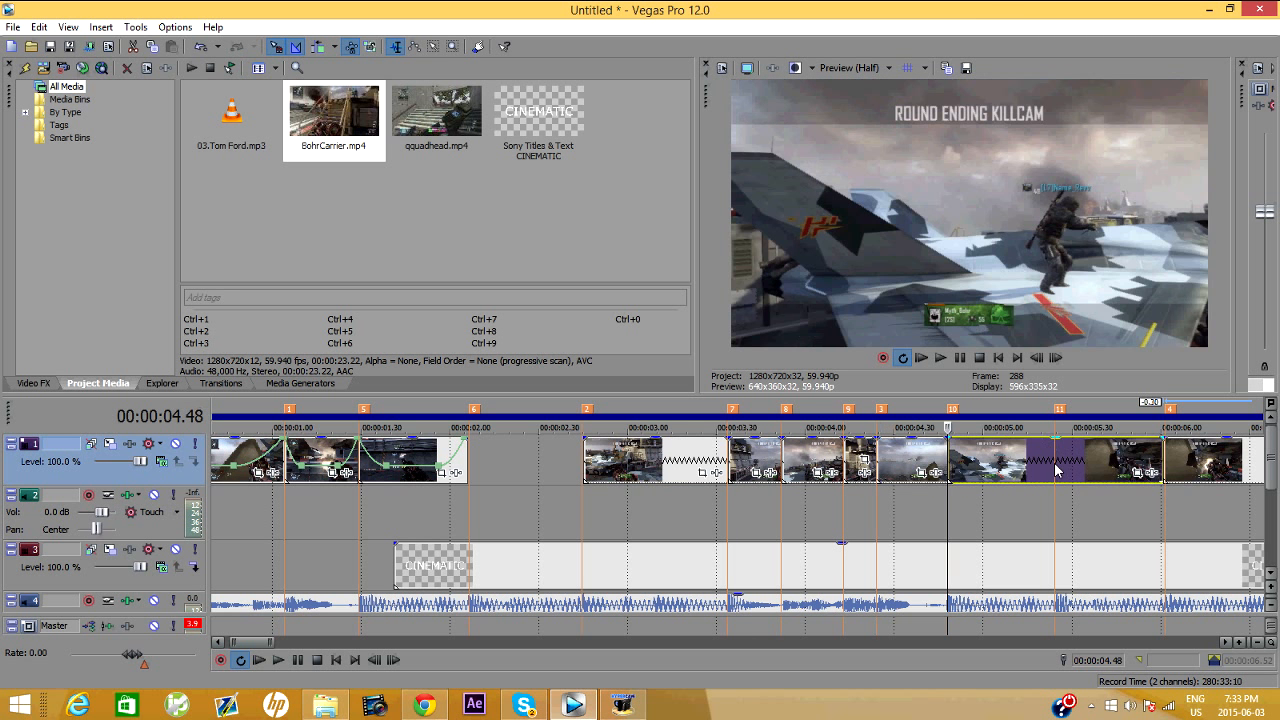
left_click(1056, 470)
right_click(1056, 462)
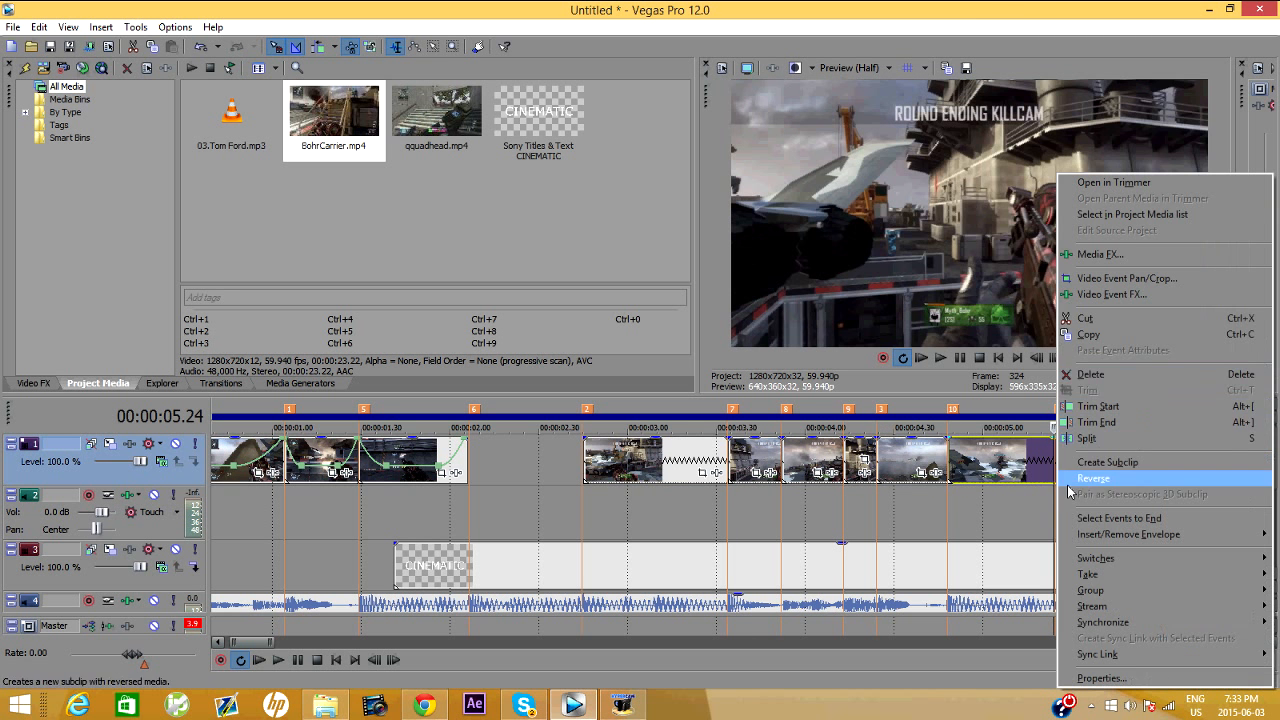
left_click(1051, 460)
key("s")
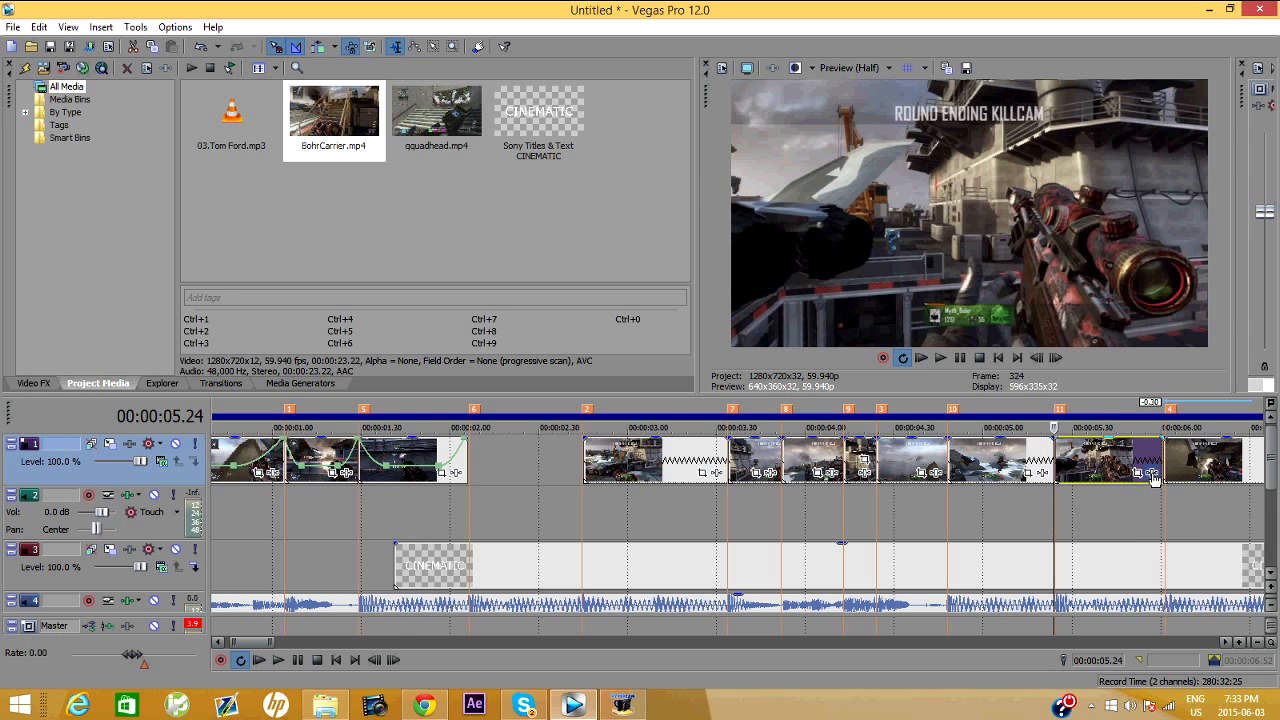
Extend the loop region to between markers 13 and 14 and split the post-shot killcam event at markers 12 and 13.
left_click(1226, 642)
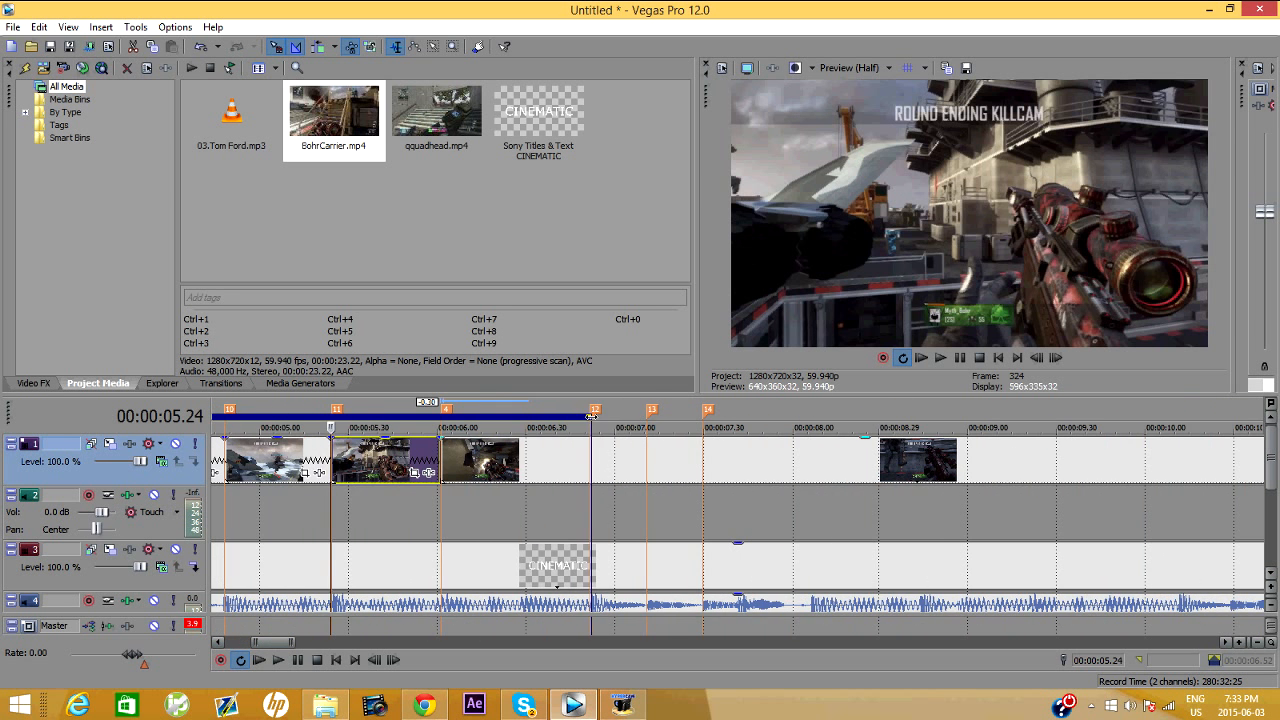
left_click_drag(591, 416, 683, 416)
left_click(591, 471)
key("s")
left_click(647, 476)
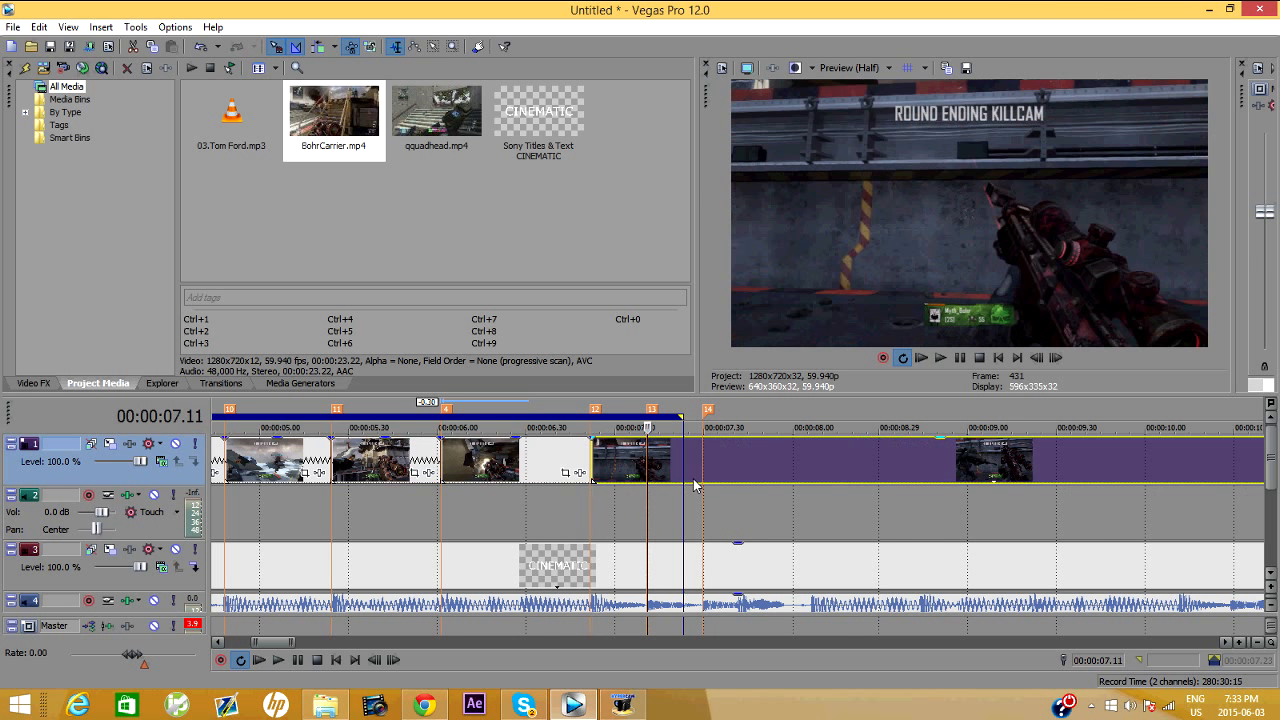
key("s")
Play back the split killcam section and extend the loop region past marker 14 to 00:00:07.58.
left_click(484, 460)
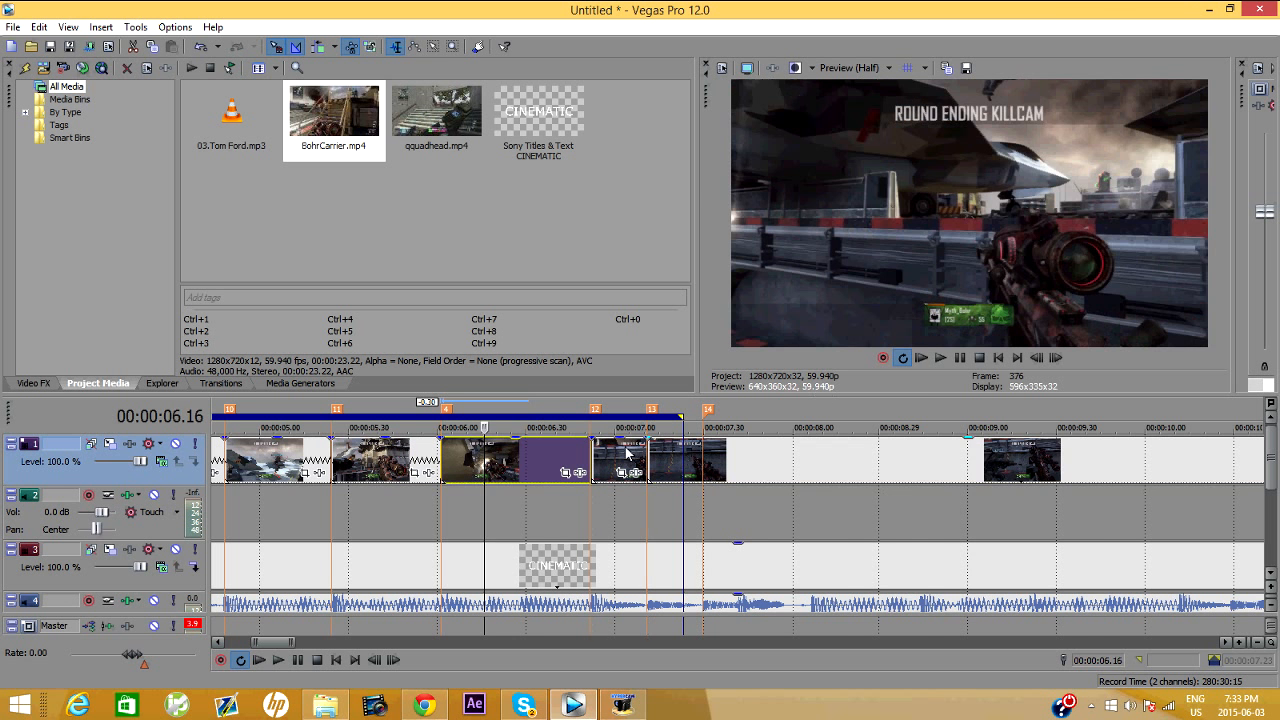
left_click(941, 358)
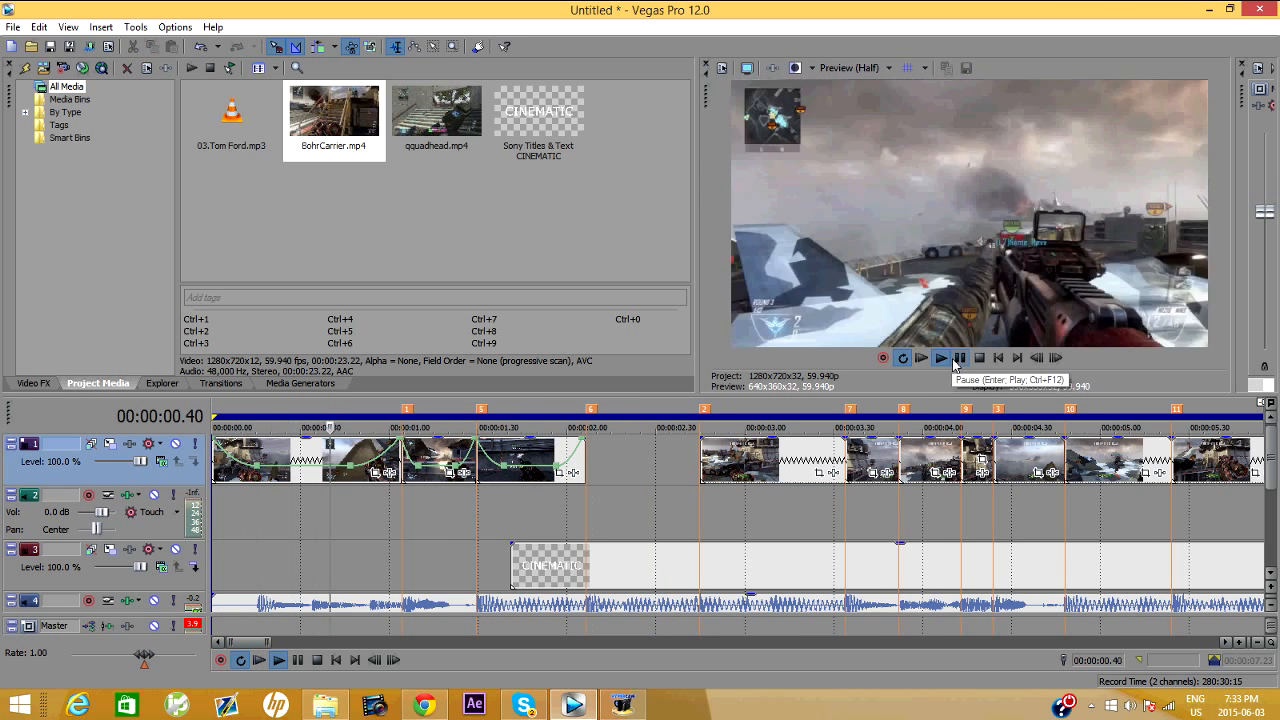
left_click(959, 358)
left_click_drag(260, 644, 285, 645)
left_click_drag(557, 416, 663, 416)
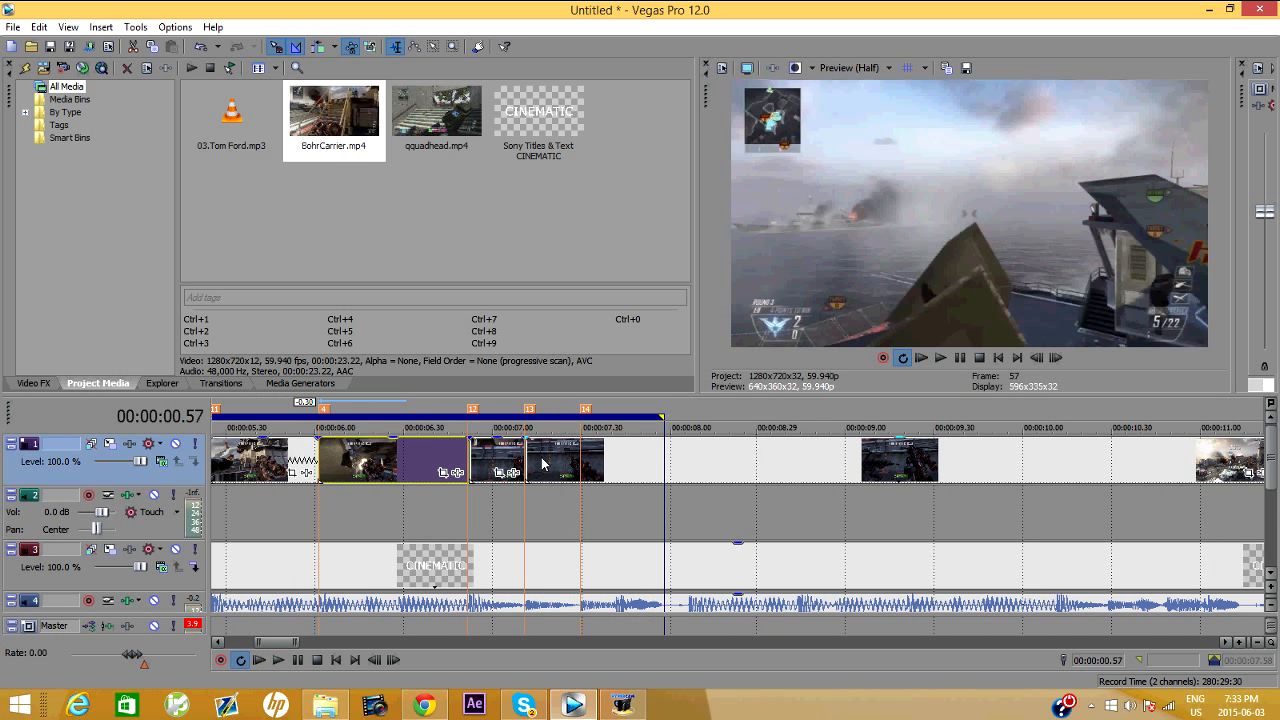
left_click(498, 457)
left_click(938, 360)
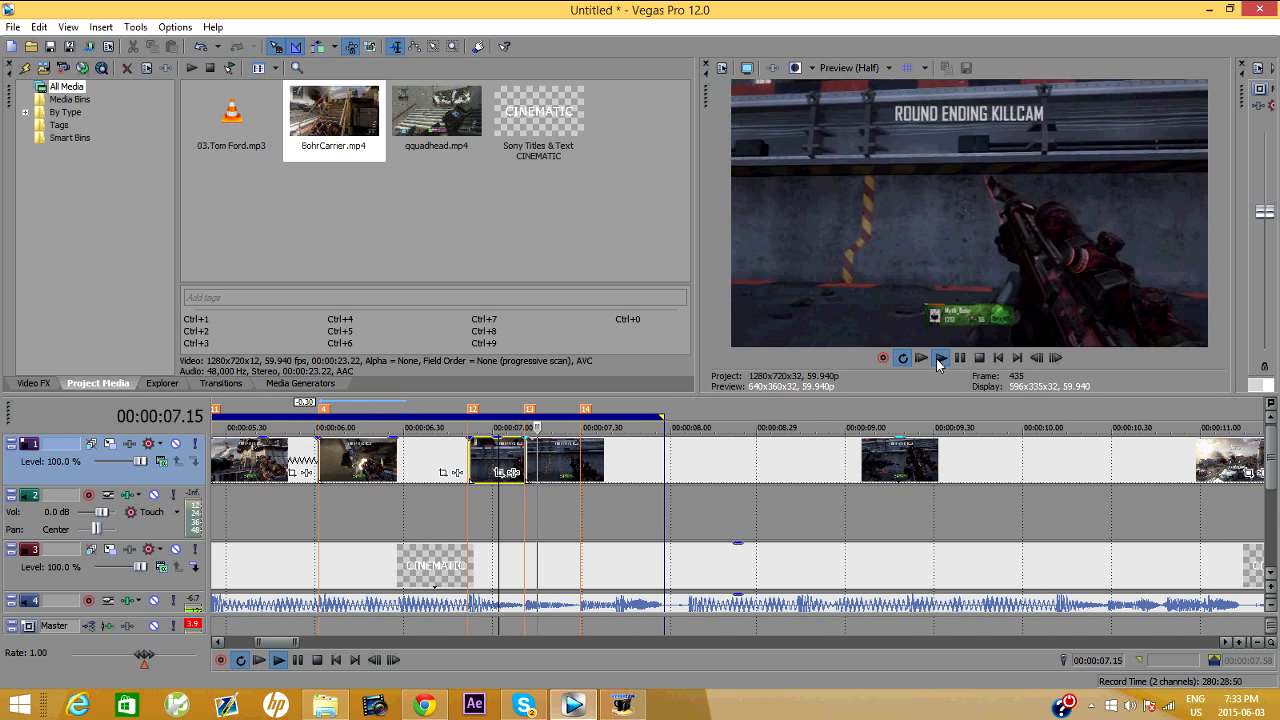
left_click(957, 358)
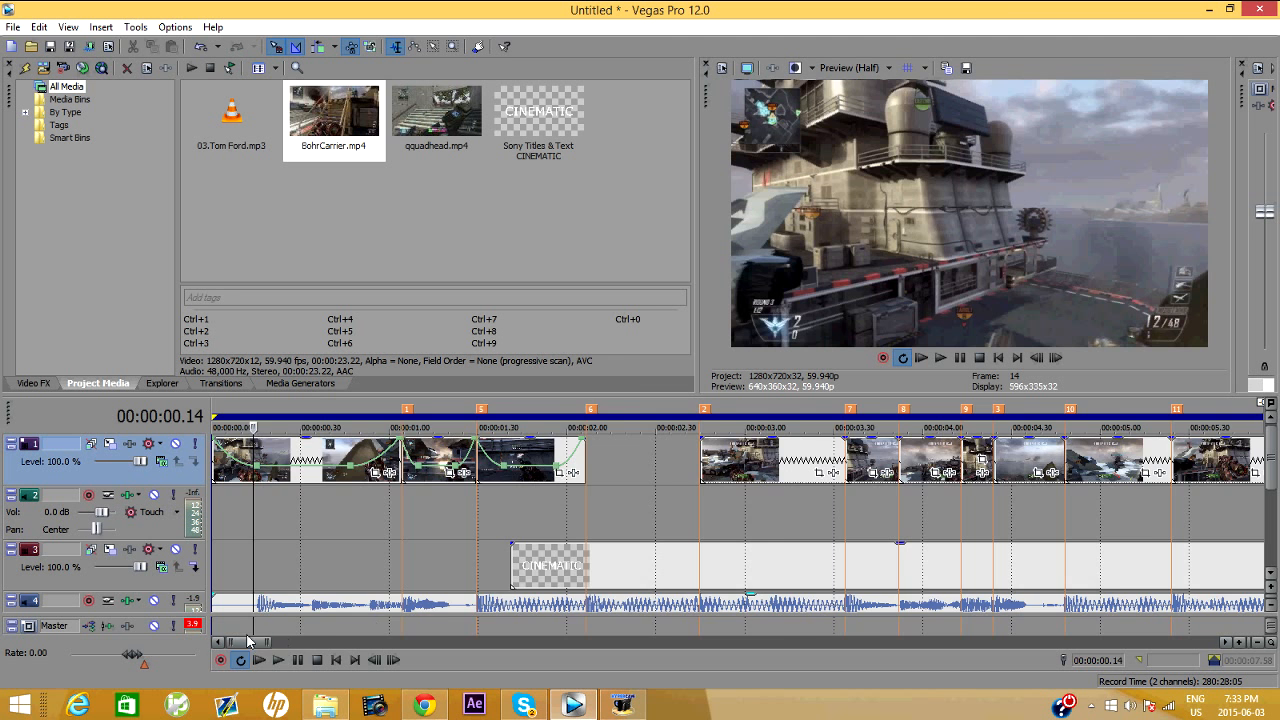
Add a beat marker at 00:00:07.41, split the killcam event at marker 14 and preview the section.
left_click_drag(249, 641, 275, 650)
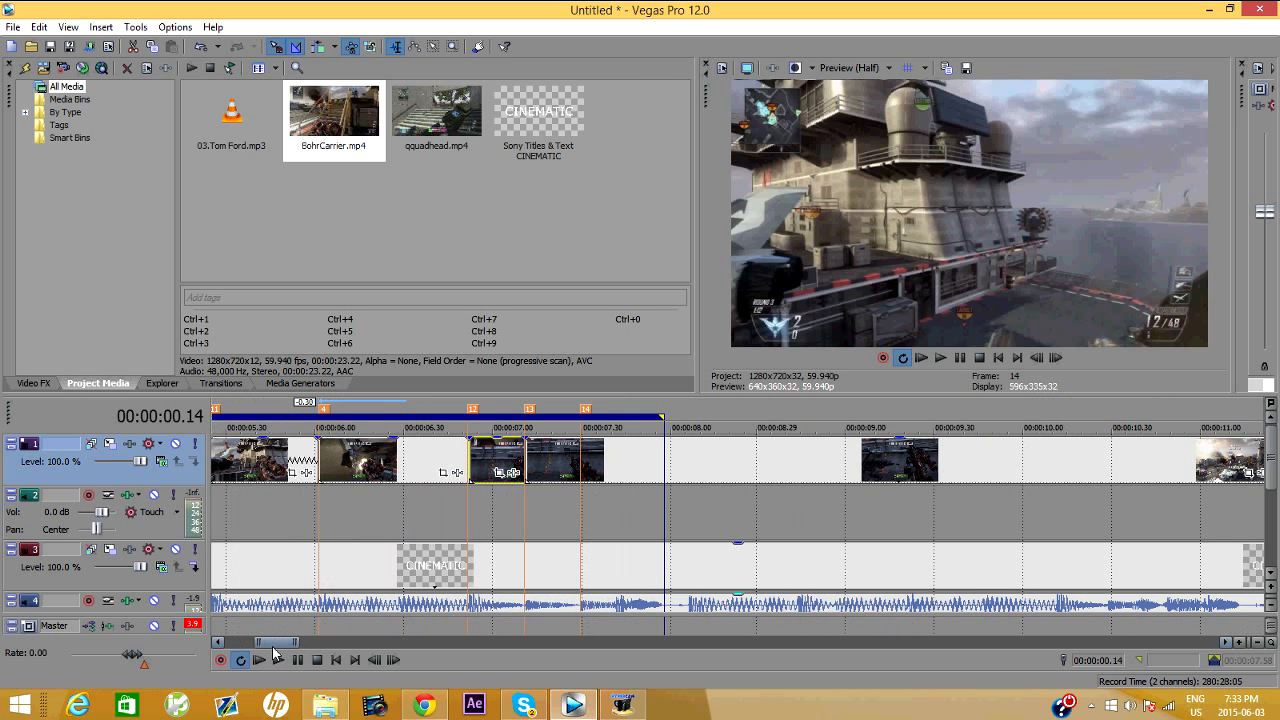
left_click(615, 607)
key("m")
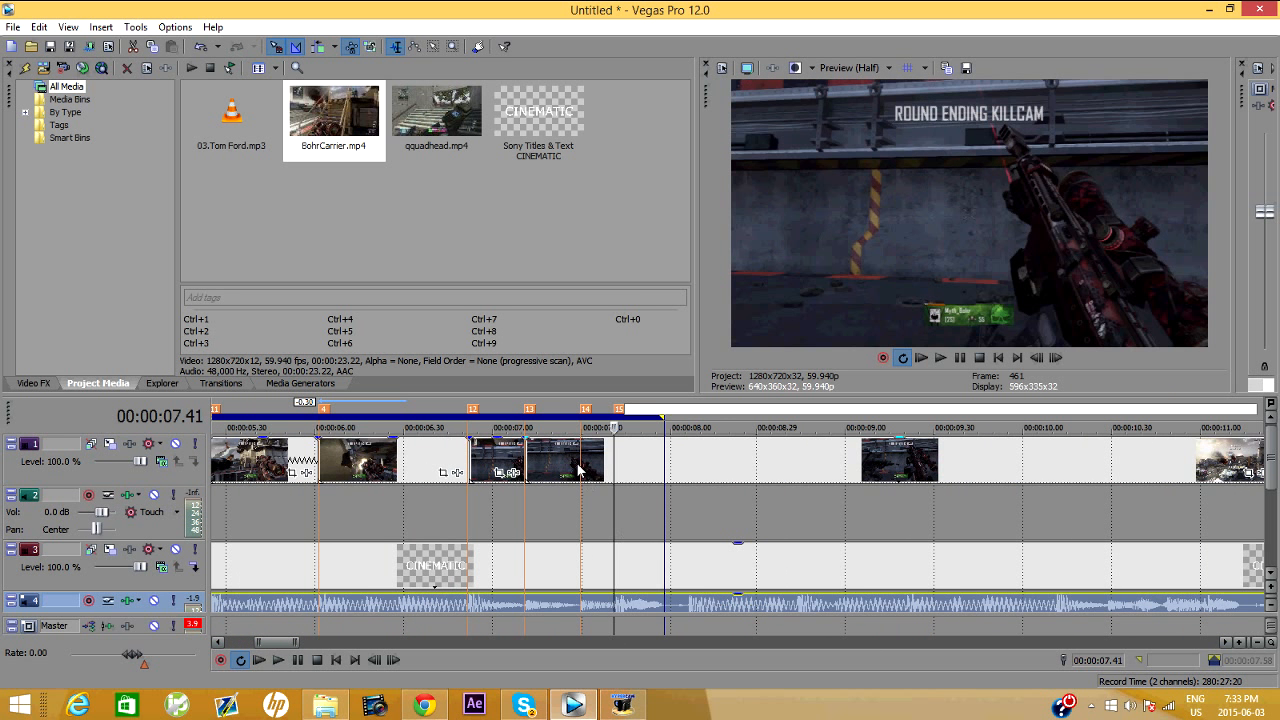
left_click(579, 466)
key("s")
left_click(558, 462)
left_click(941, 361)
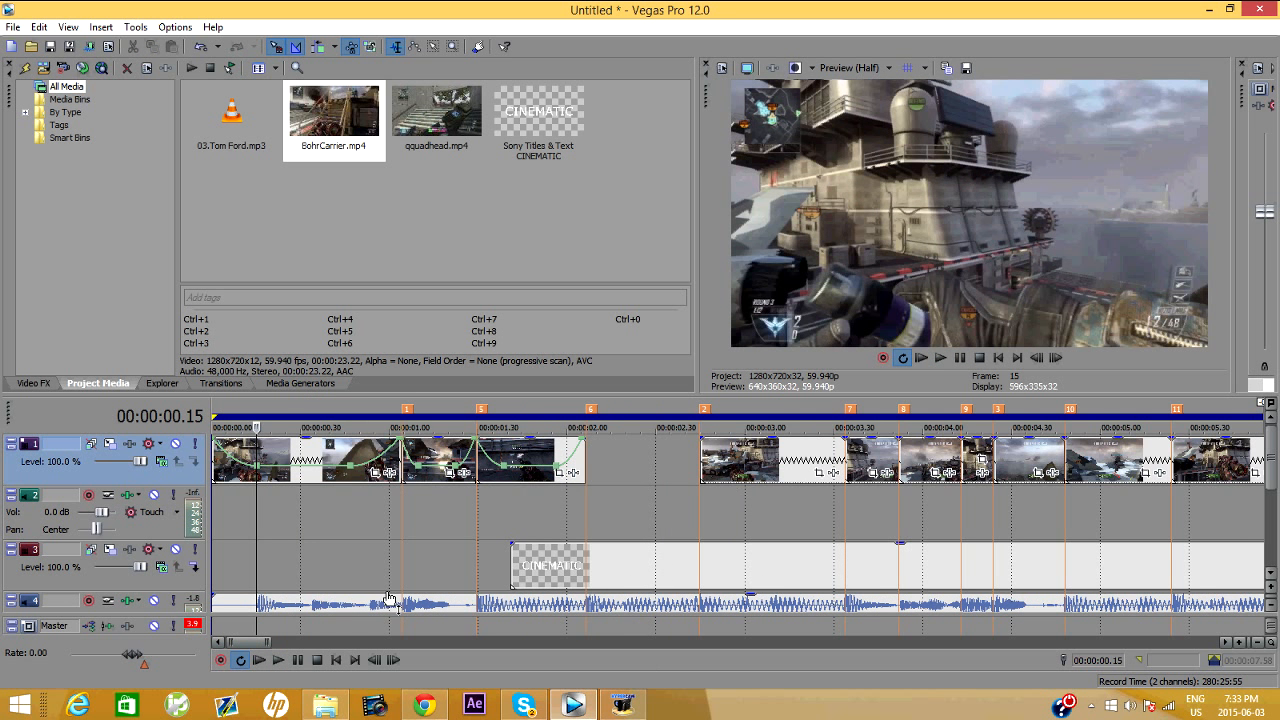
Split the last killcam event at marker 15 and delete everything after the split.
left_click_drag(254, 641, 283, 645)
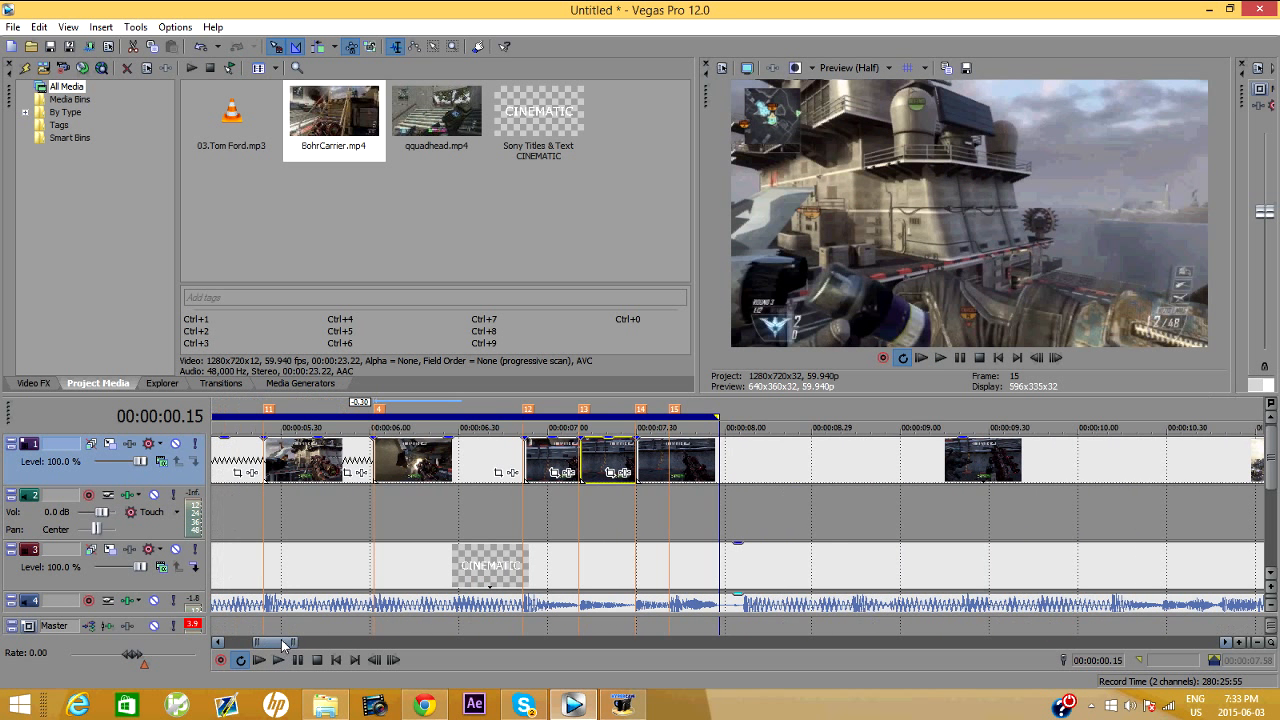
left_click(669, 467)
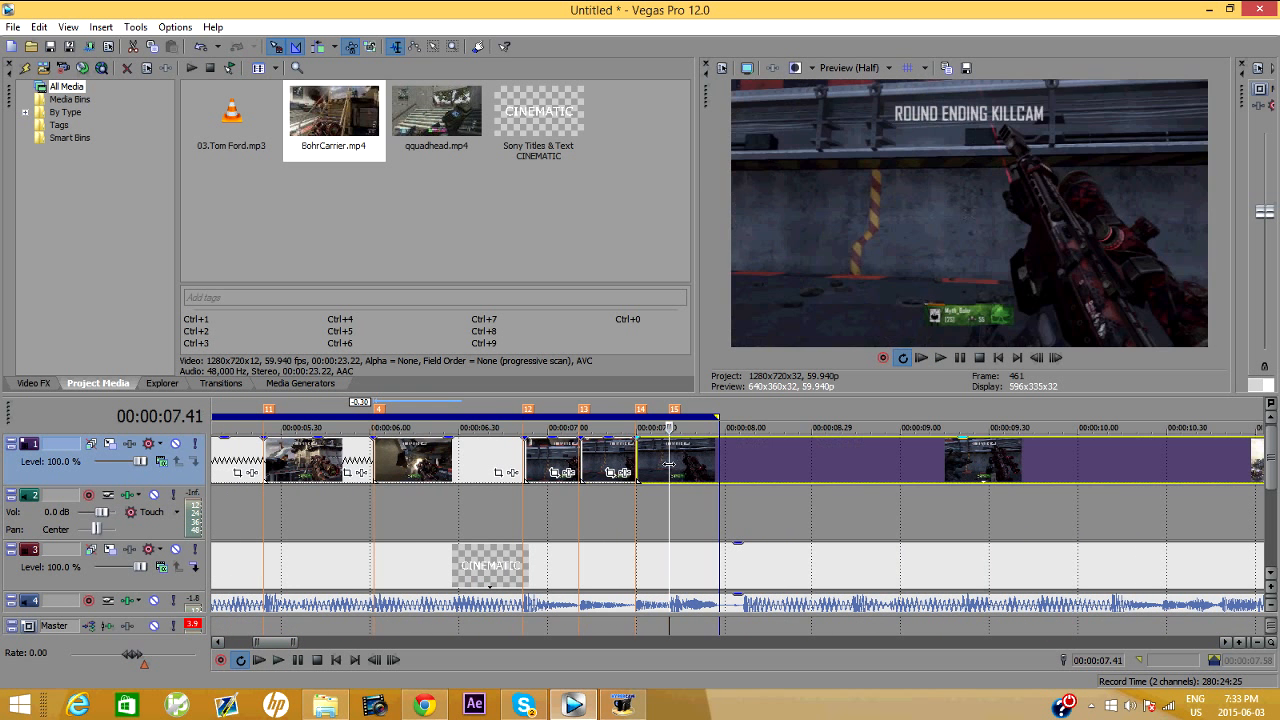
right_click(669, 467)
left_click(758, 439)
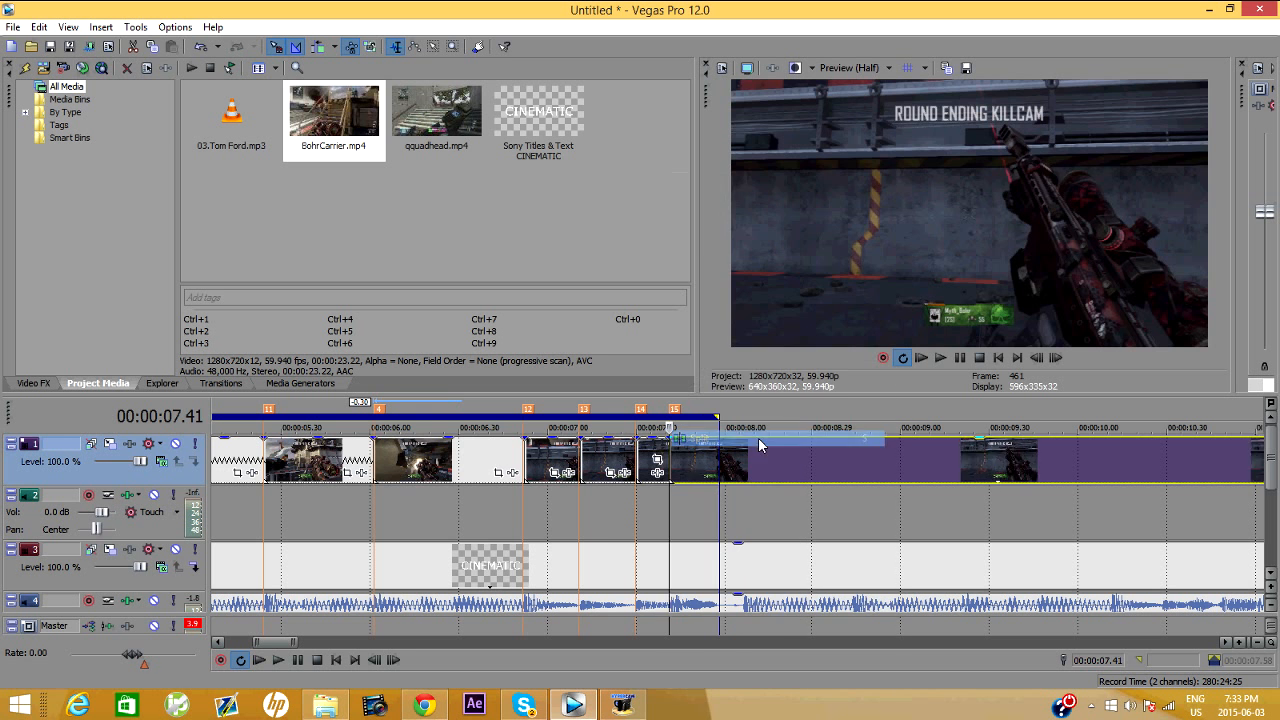
right_click(695, 472)
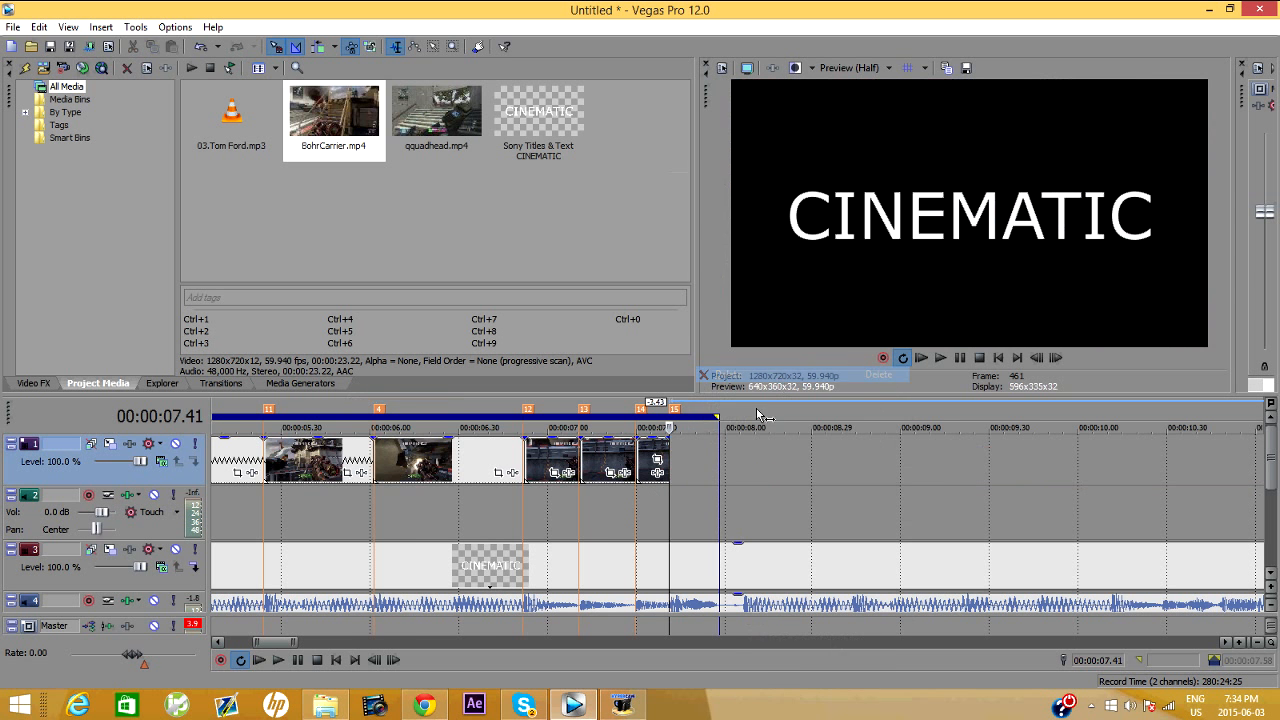
left_click(778, 376)
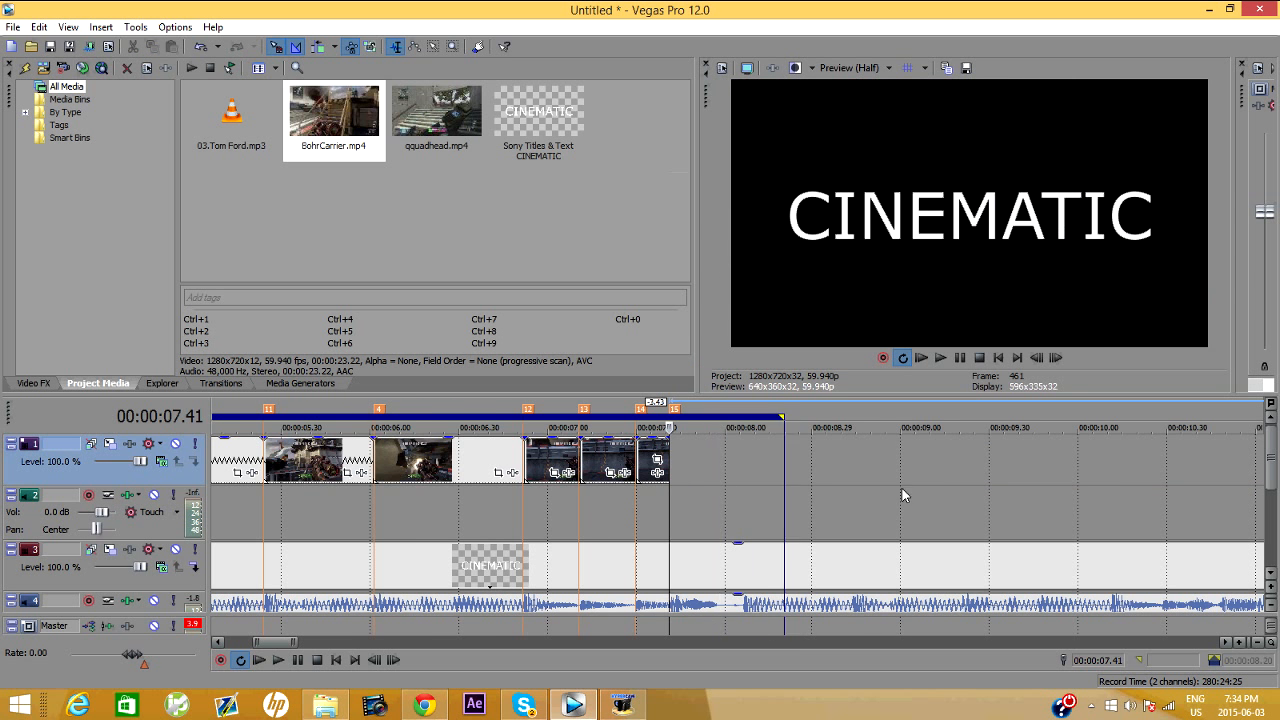
Extend the loop region to 00:00:08.20 and shorten the CINEMATIC title event to end at the region's end.
scroll(903, 495, "down", 5)
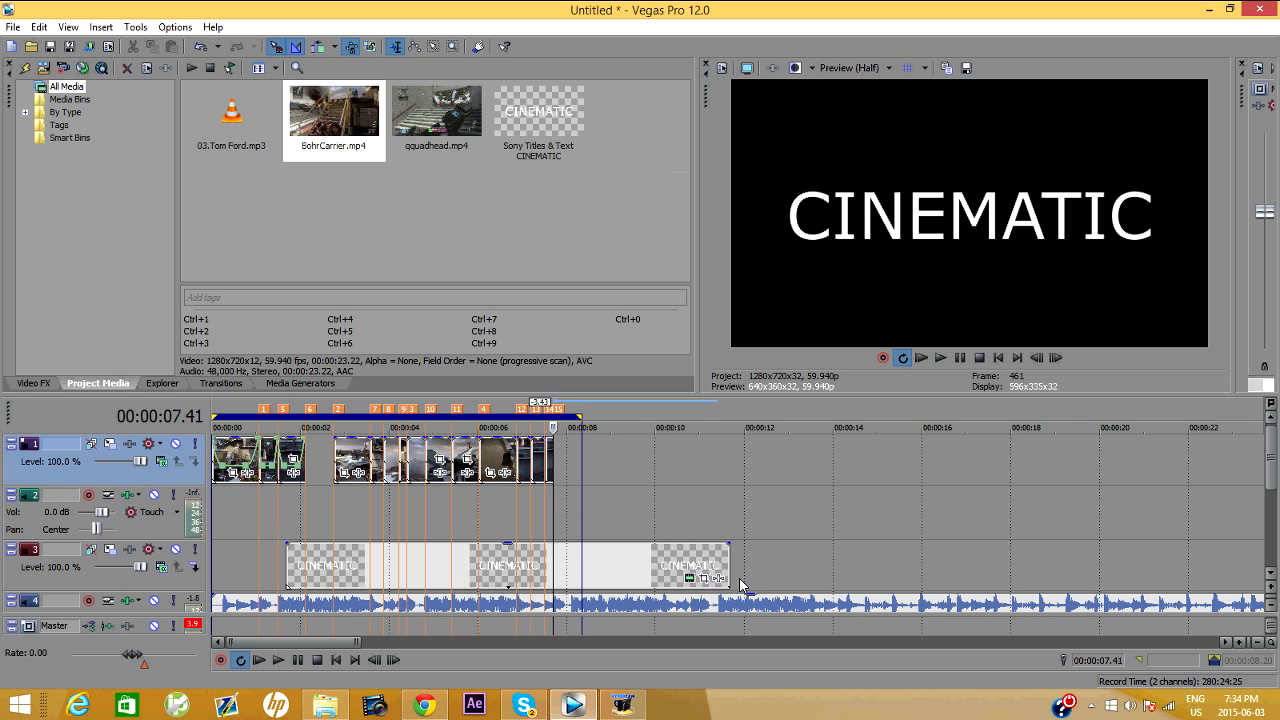
left_click_drag(728, 567, 581, 567)
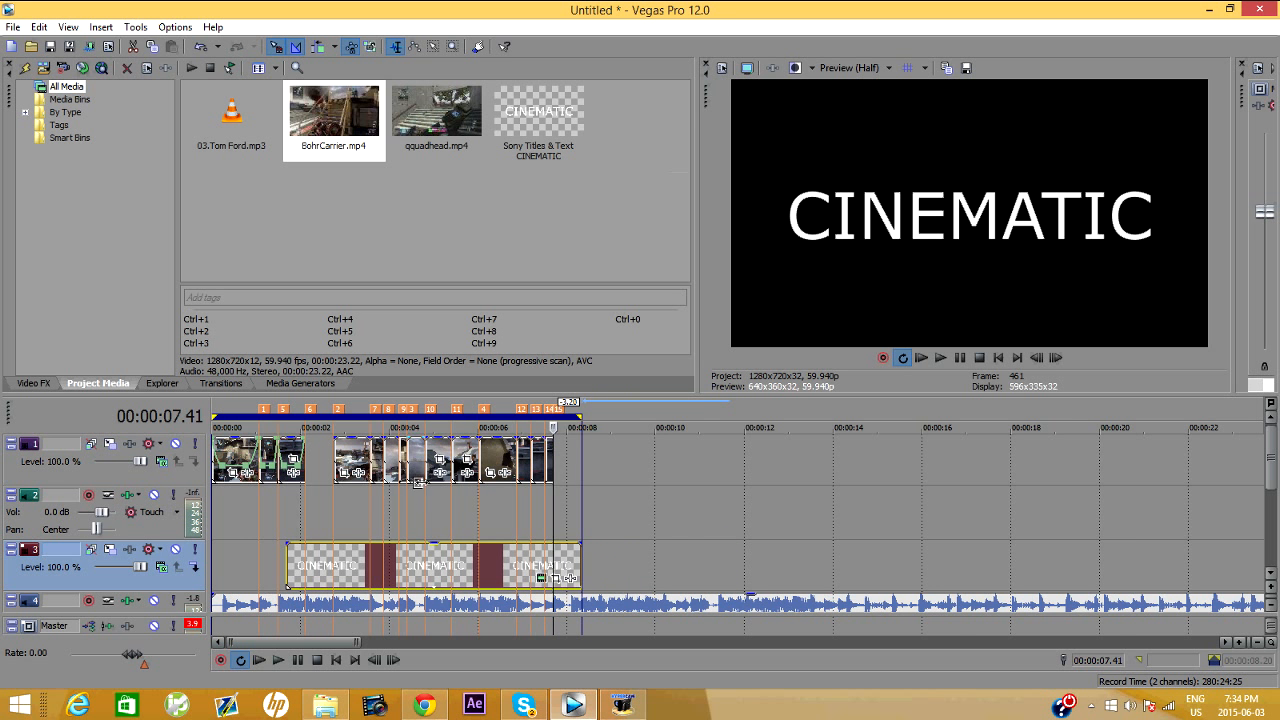
Insert a velocity envelope on the first killcam event, between markers 2 and 7.
scroll(398, 492, "up", 2)
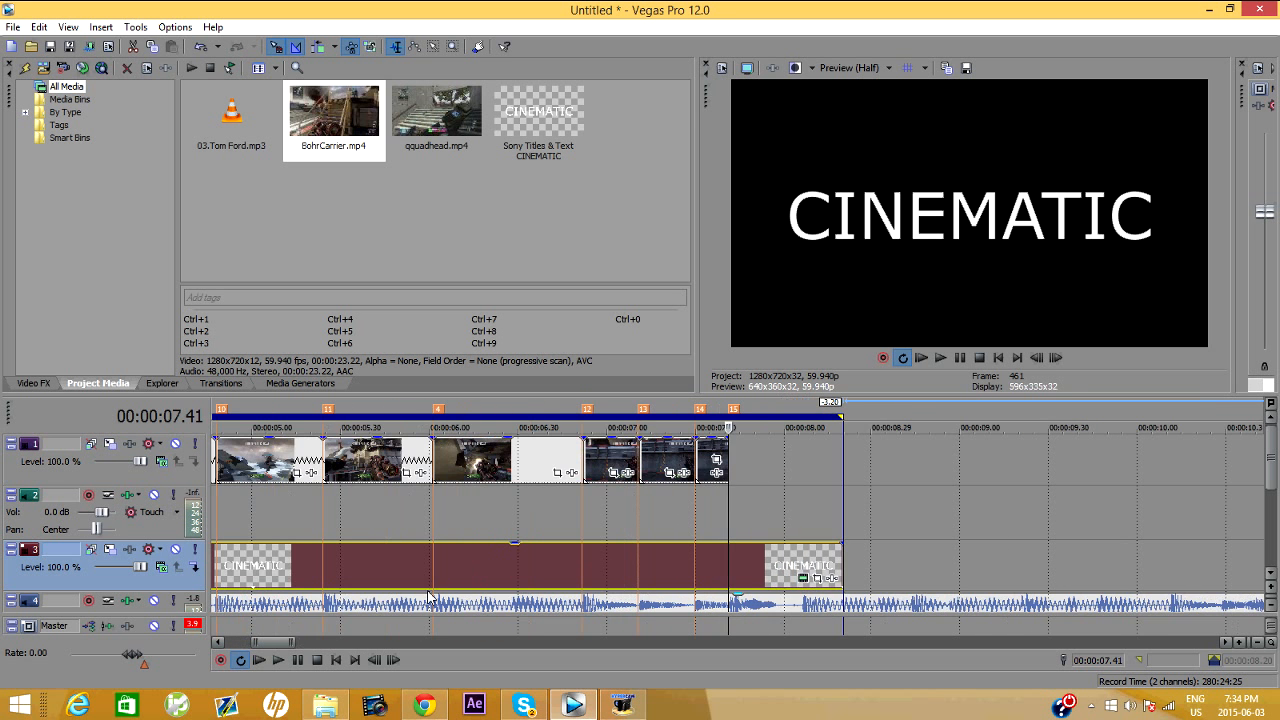
left_click_drag(278, 644, 263, 645)
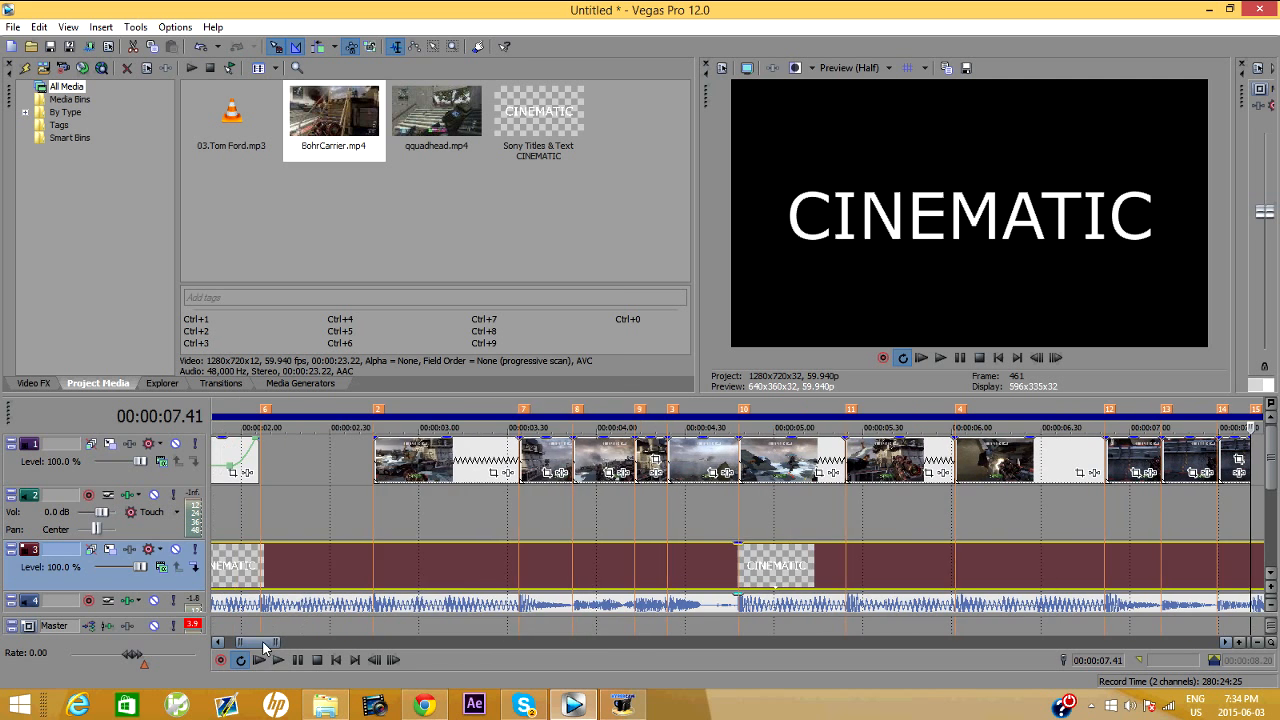
right_click(403, 461)
mouse_move(600, 535)
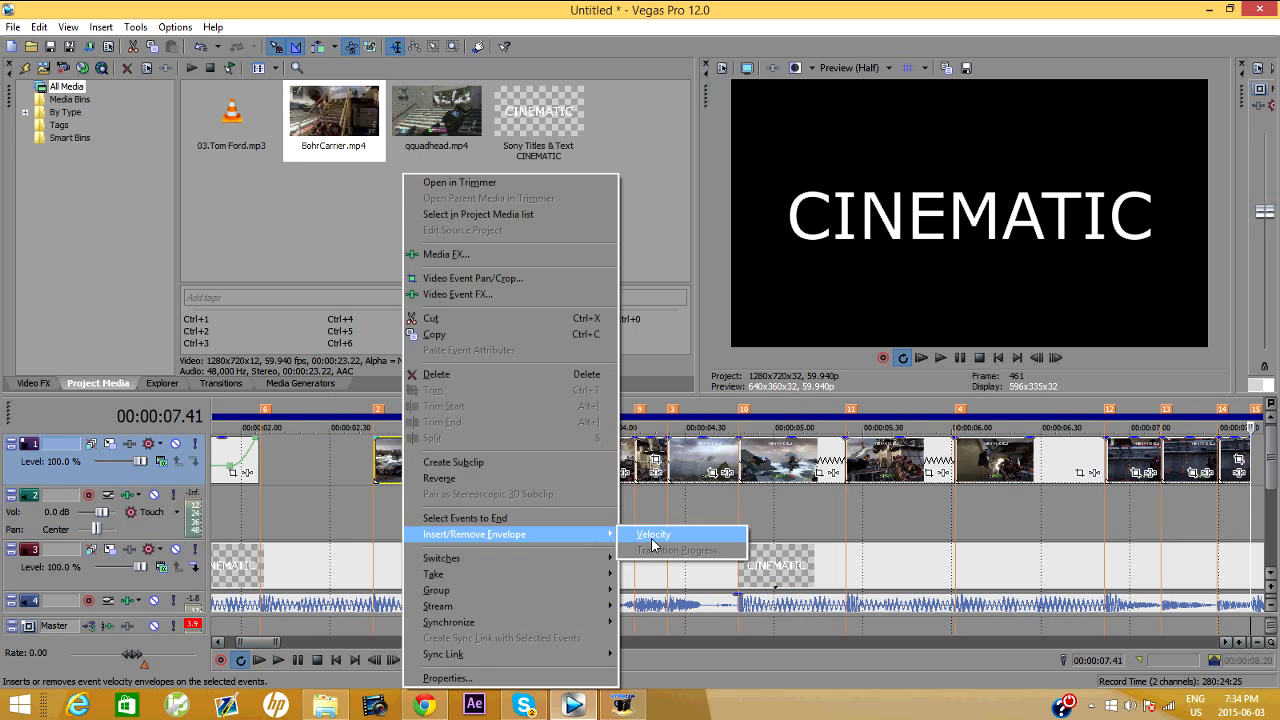
left_click(652, 538)
left_click(411, 473)
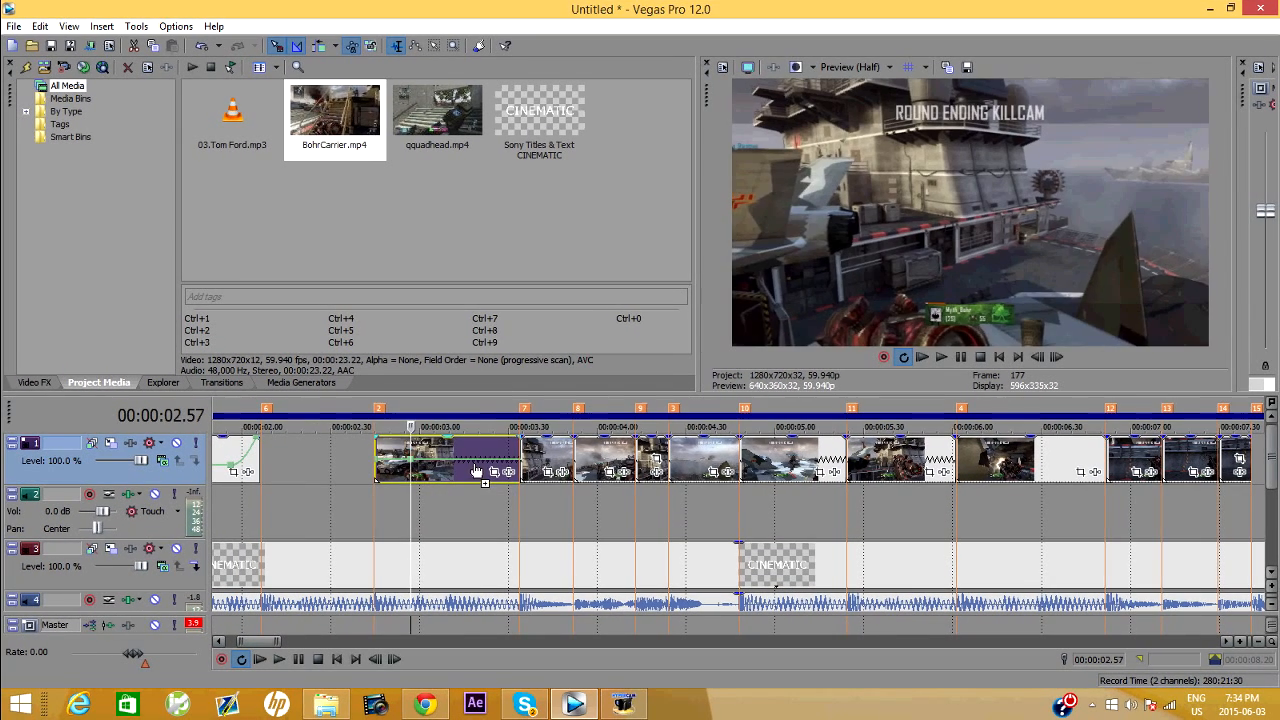
Build the first killcam event's velocity curve with inner points and 300% ends, using Fast Fade going down and Slow Fade going up.
left_click(474, 468)
left_click(518, 466)
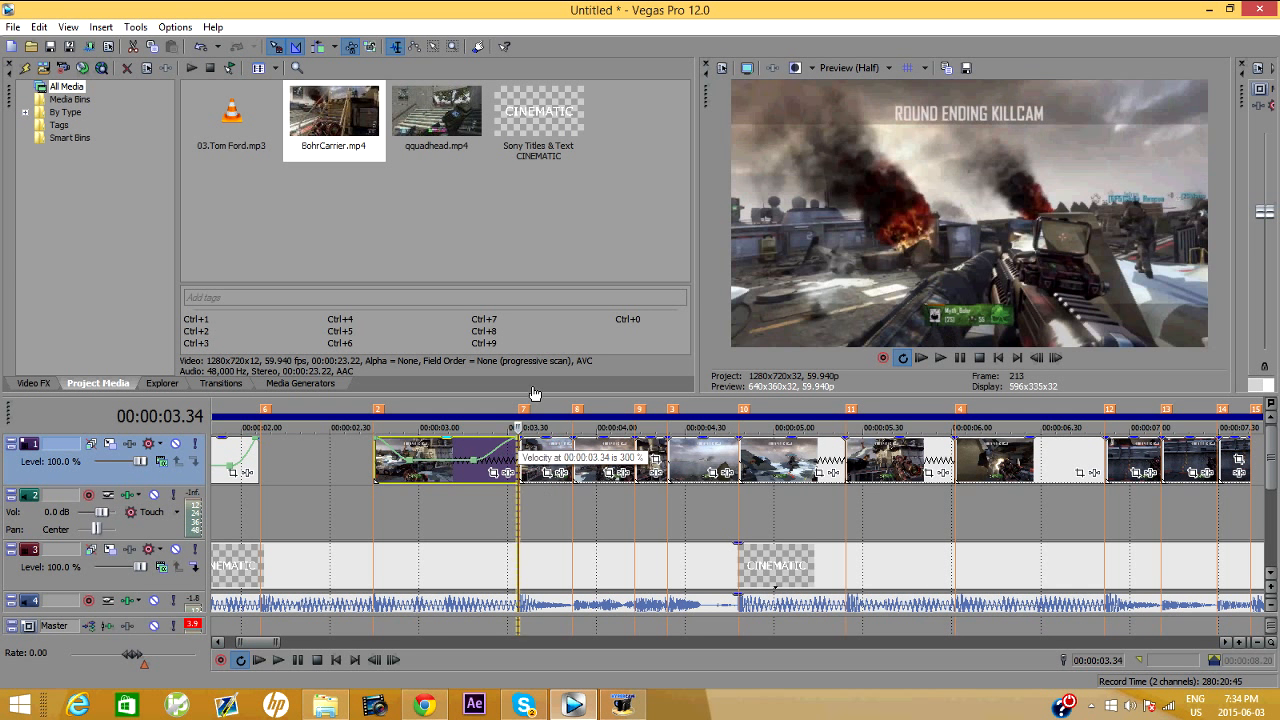
right_click(397, 451)
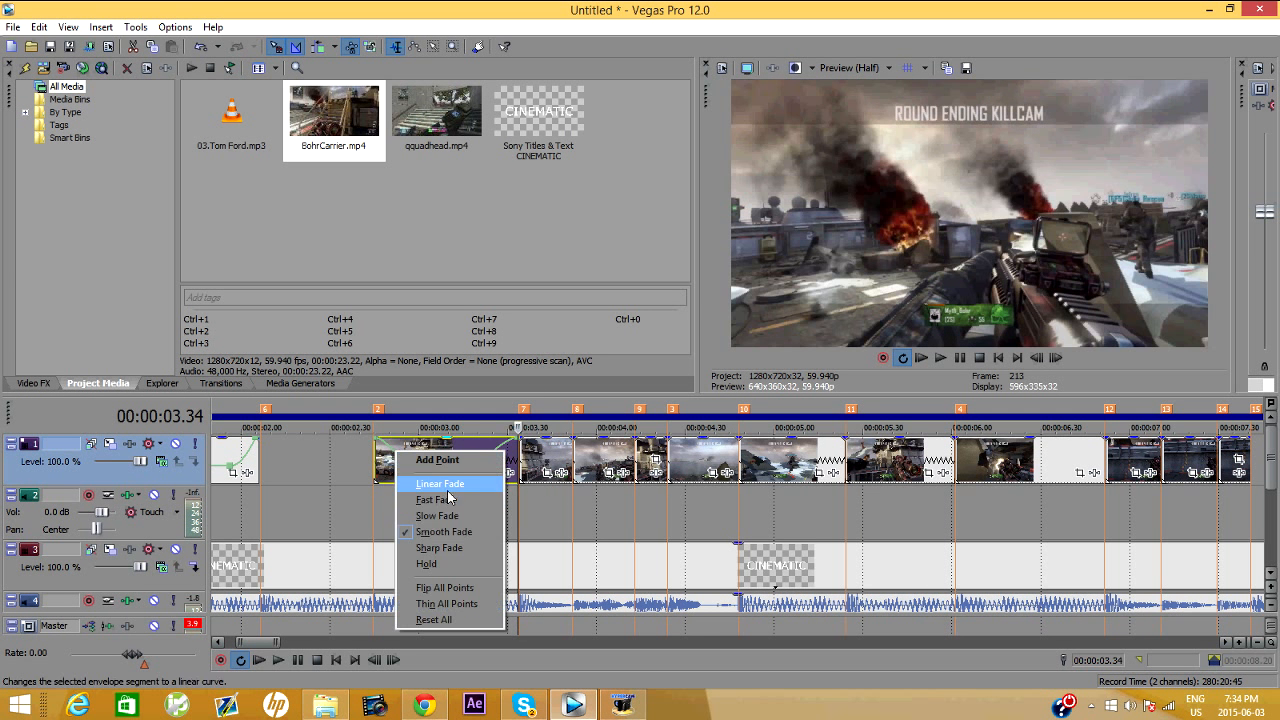
left_click(440, 484)
right_click(496, 453)
left_click(536, 518)
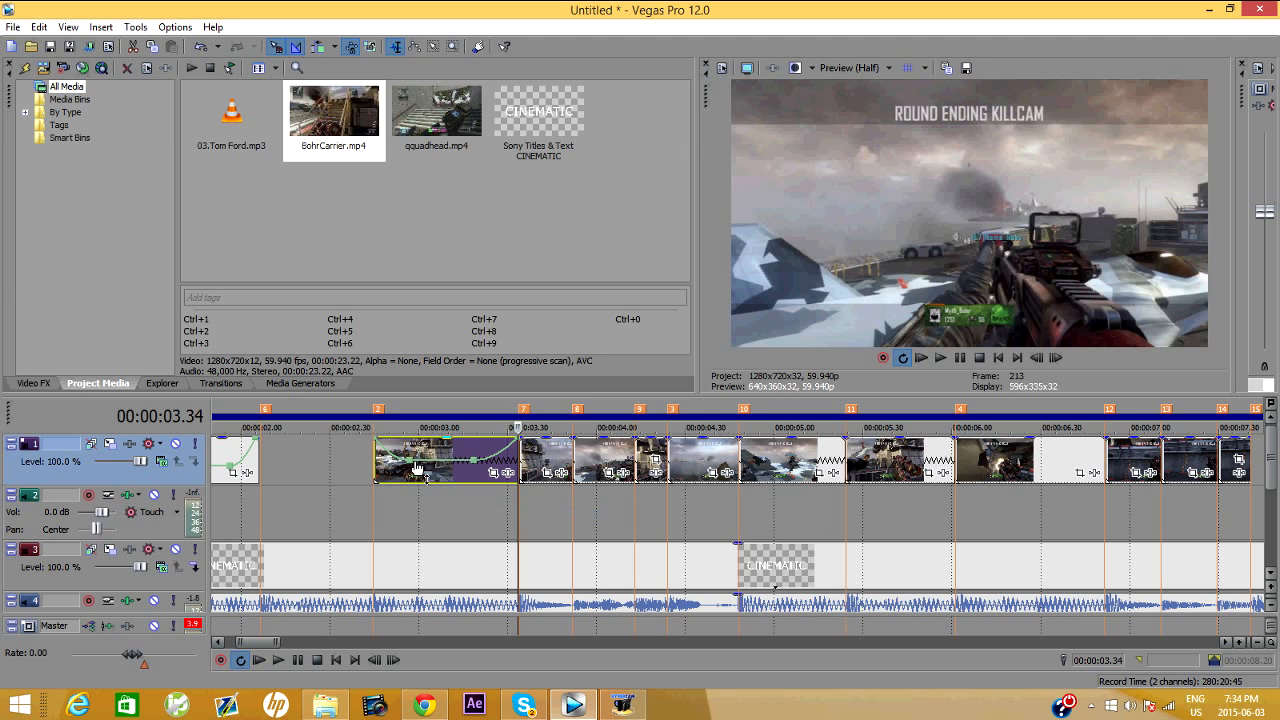
Set both inner velocity points of the killcam event between markers 2 and 7 to 50% forward velocity.
right_click(412, 472)
left_click(496, 214)
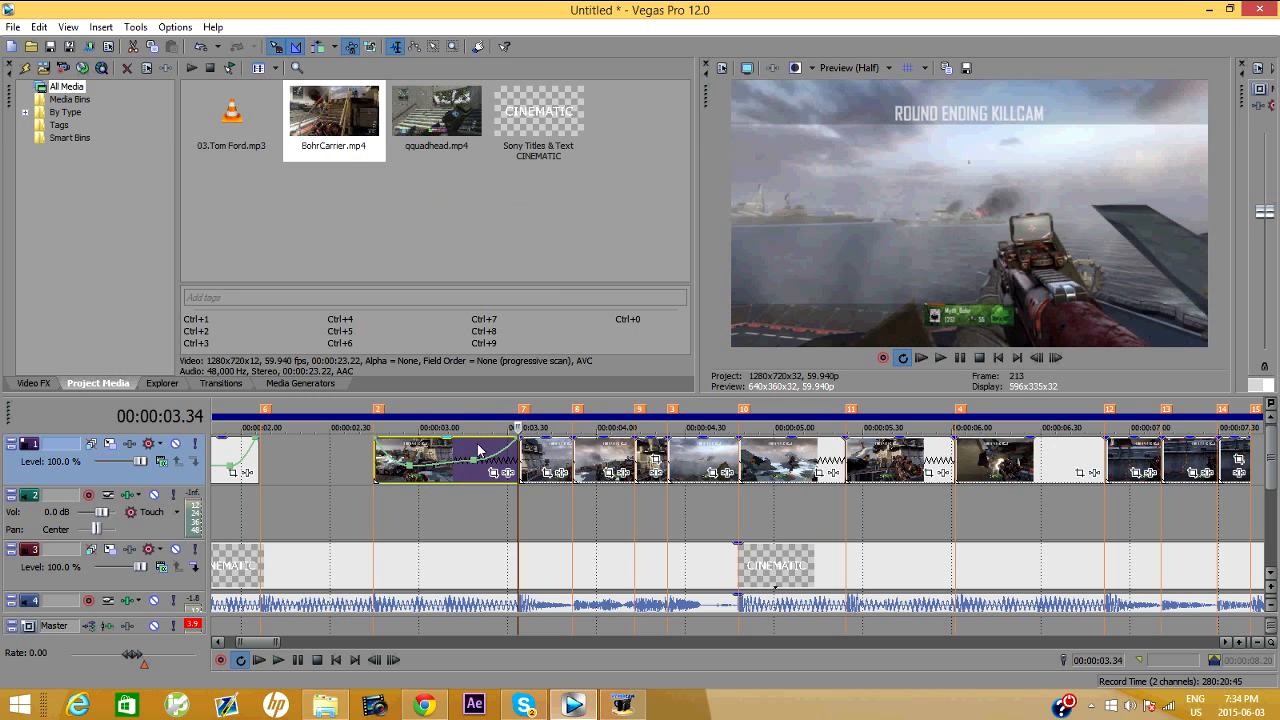
right_click(477, 457)
left_click(555, 207)
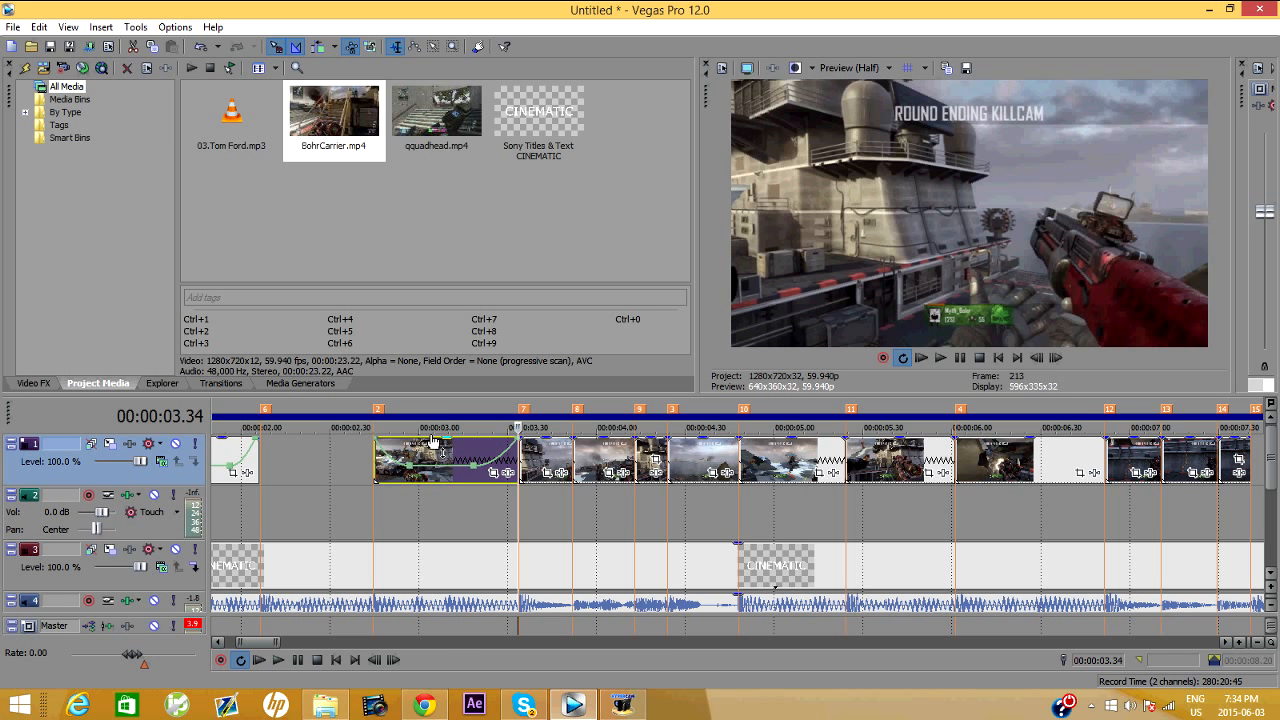
Insert a velocity envelope on the killcam event between markers 7 and 8.
right_click(453, 465)
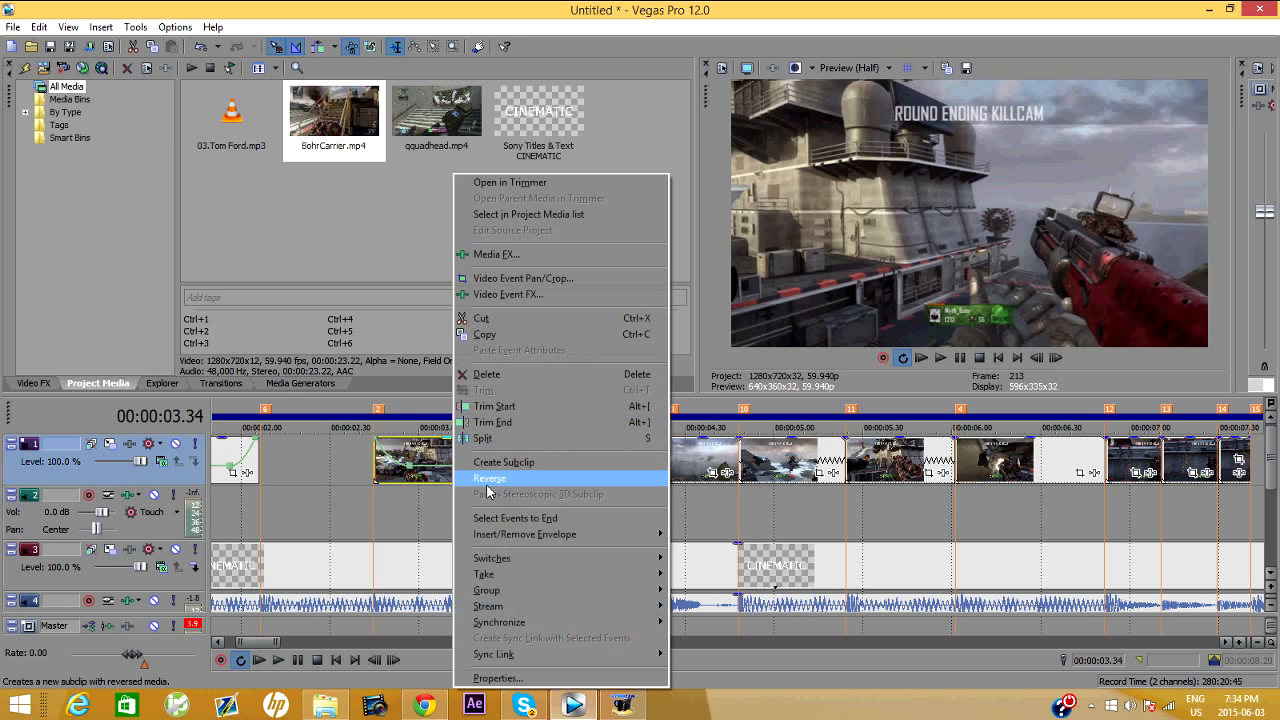
mouse_move(508, 538)
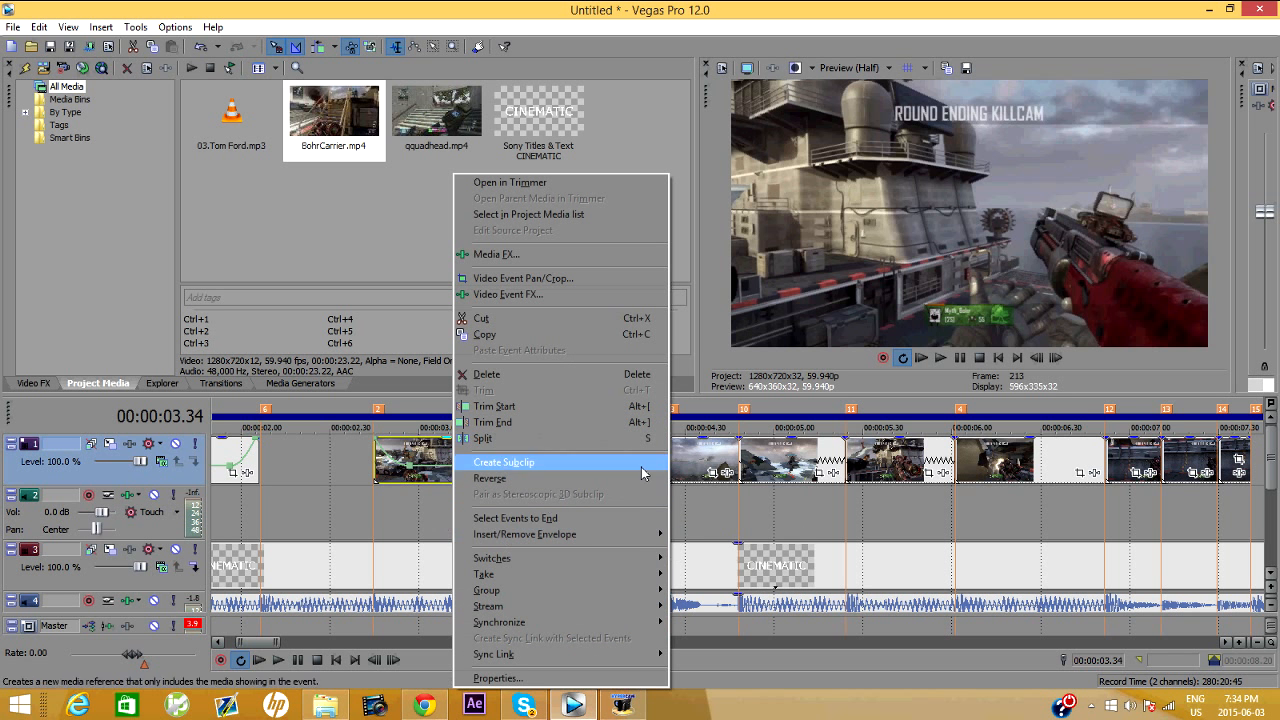
left_click(558, 462)
right_click(558, 462)
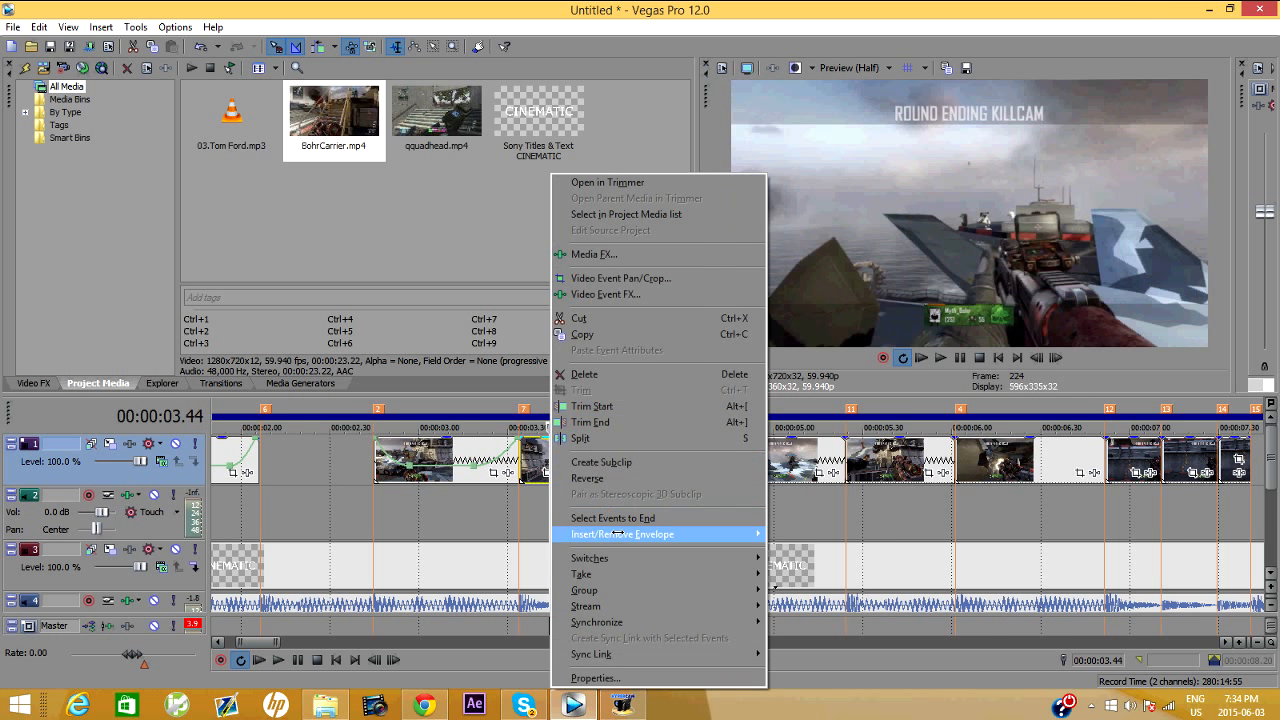
mouse_move(700, 534)
left_click(816, 537)
Add velocity points at 00:00:03.39 and 00:00:03.48 to the event between markers 7 and 8, and raise its ends to 300%.
scroll(771, 524, "up", 3)
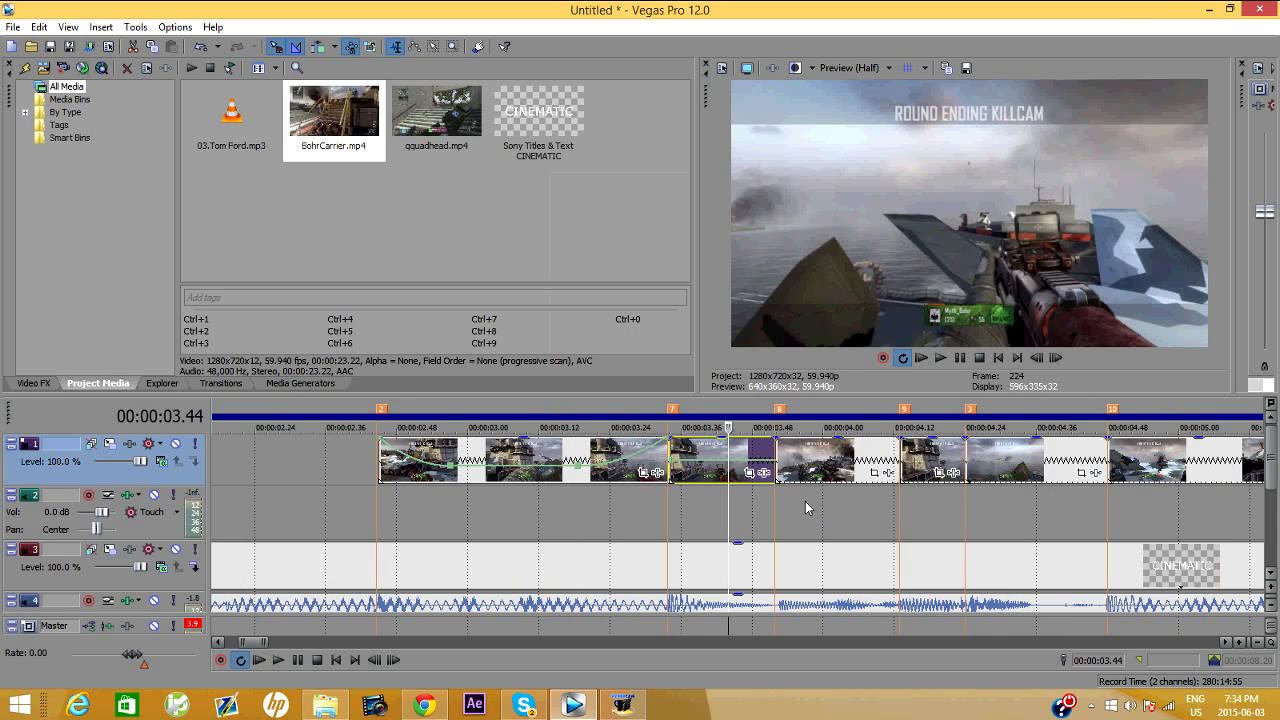
scroll(806, 508, "up", 2)
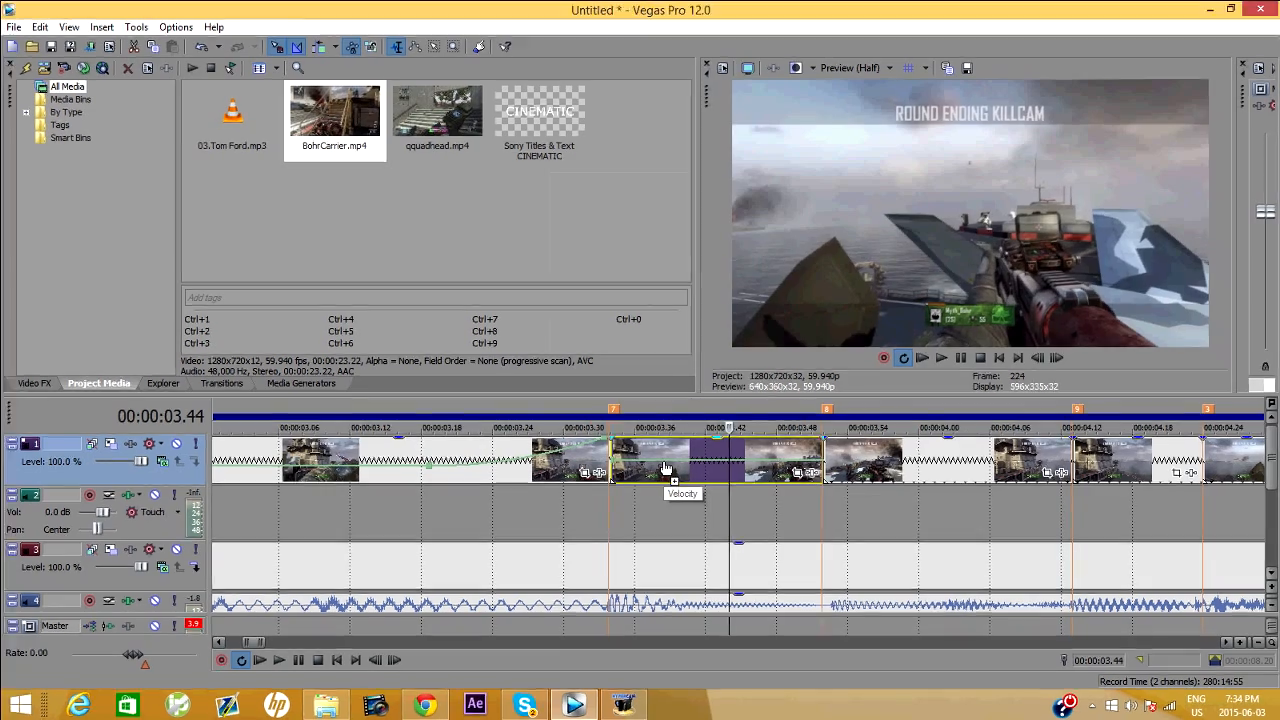
left_click(664, 466)
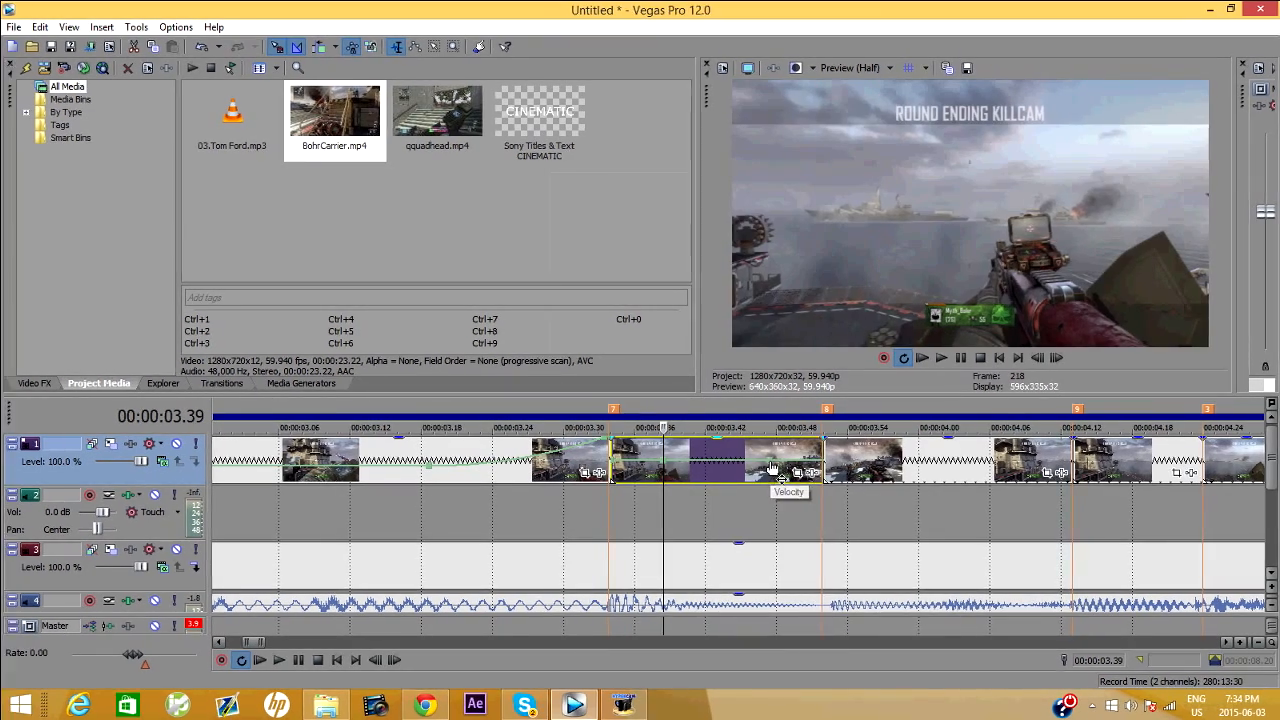
left_click(771, 466)
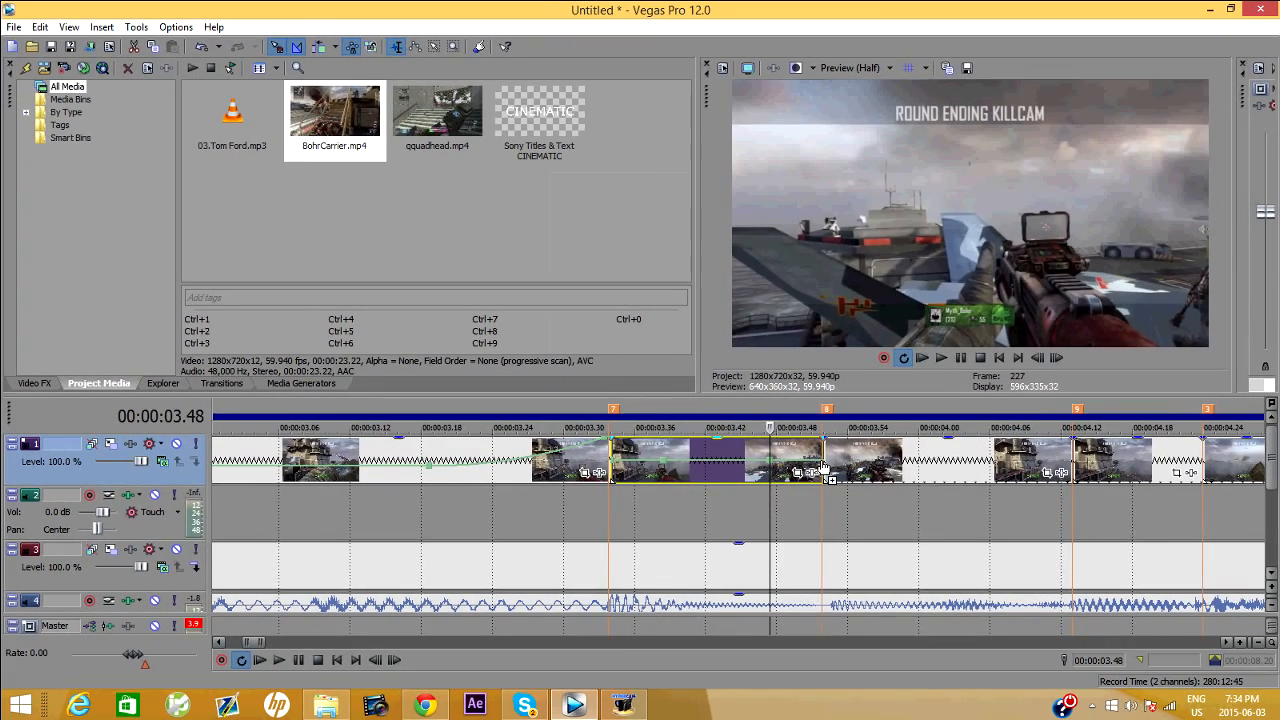
left_click(822, 466, "shift")
left_click(822, 466)
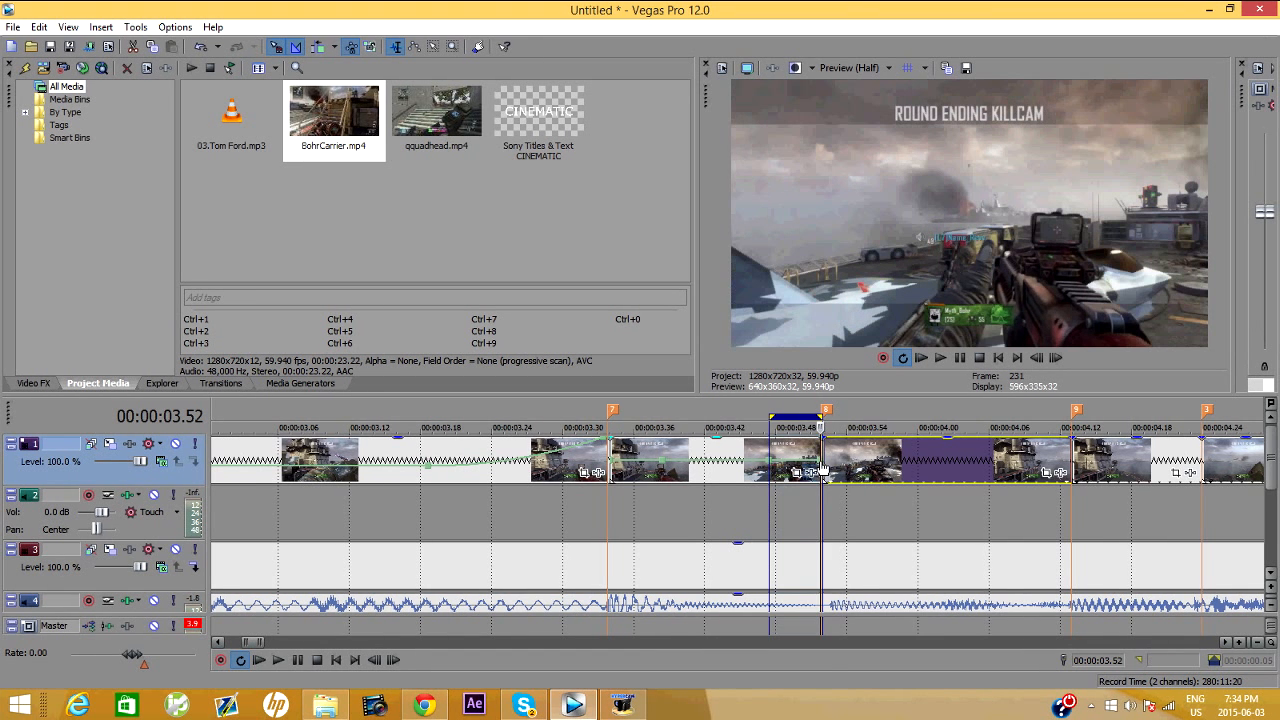
left_click_drag(773, 420, 525, 417)
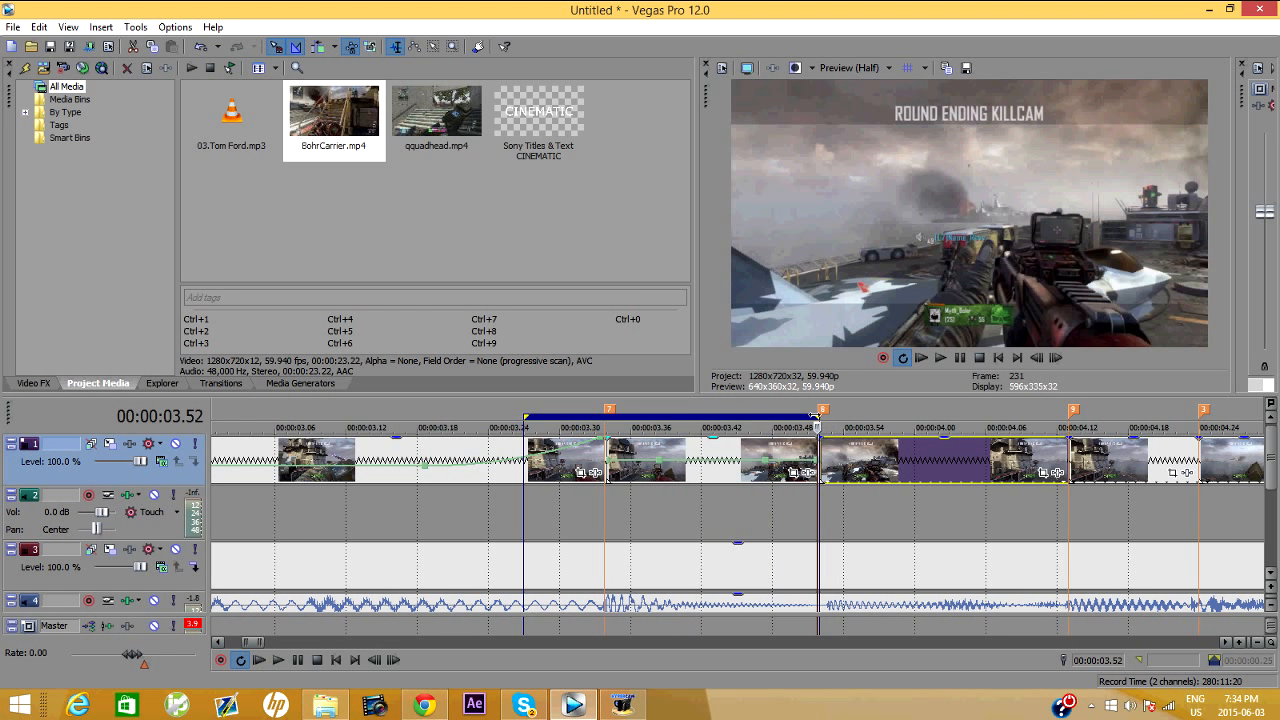
left_click_drag(816, 417, 393, 417)
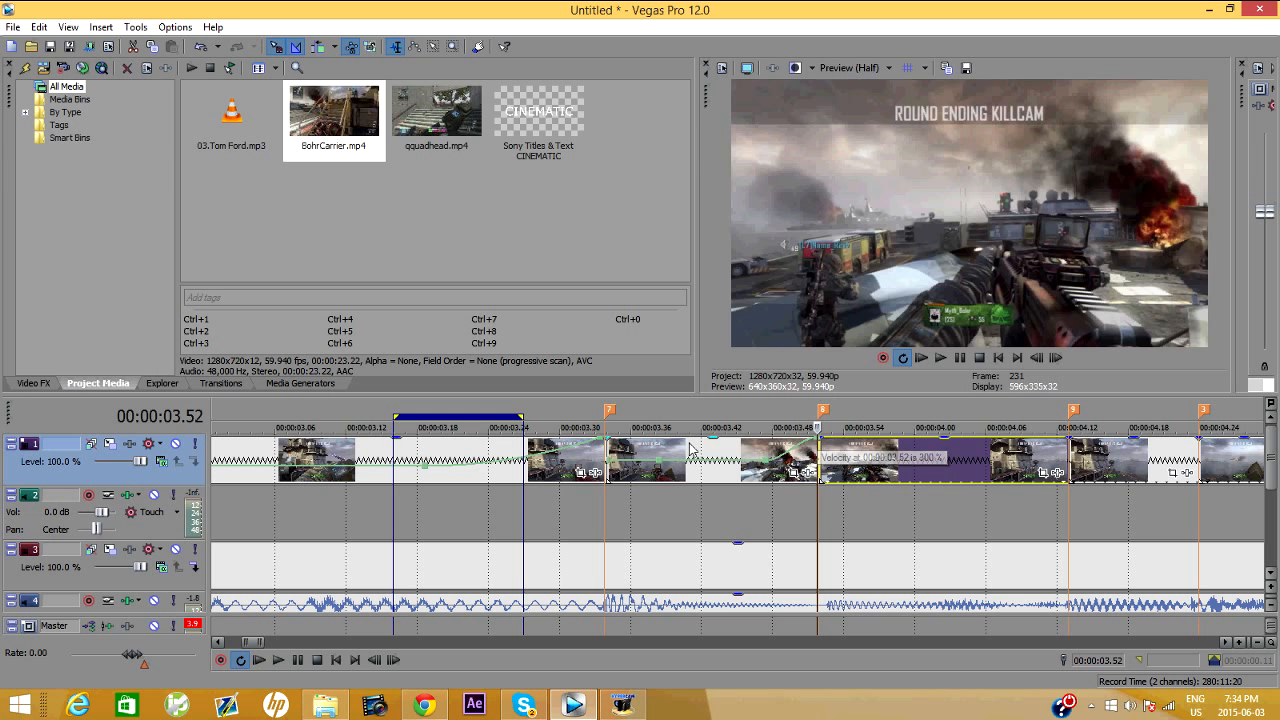
Apply Fast Fade to the opening velocity ramp and Slow Fade to the closing one on the event between markers 7 and 8.
right_click(638, 453)
left_click(672, 508)
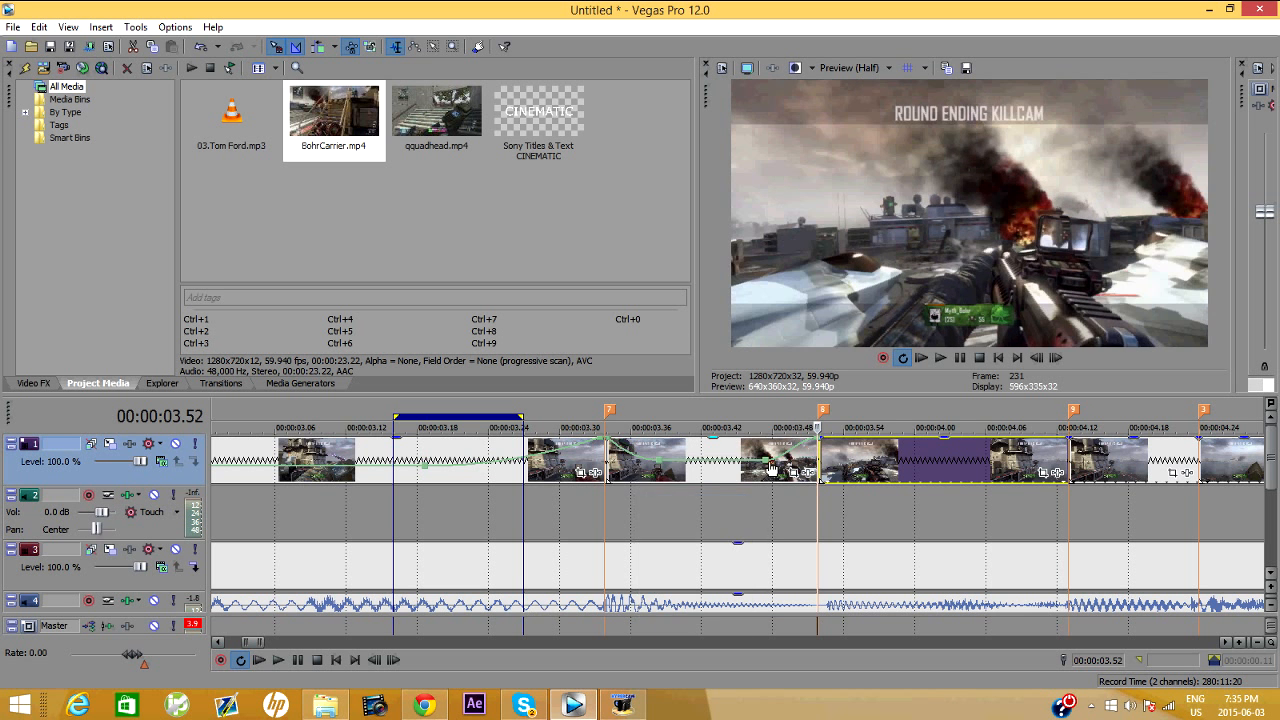
right_click(787, 456)
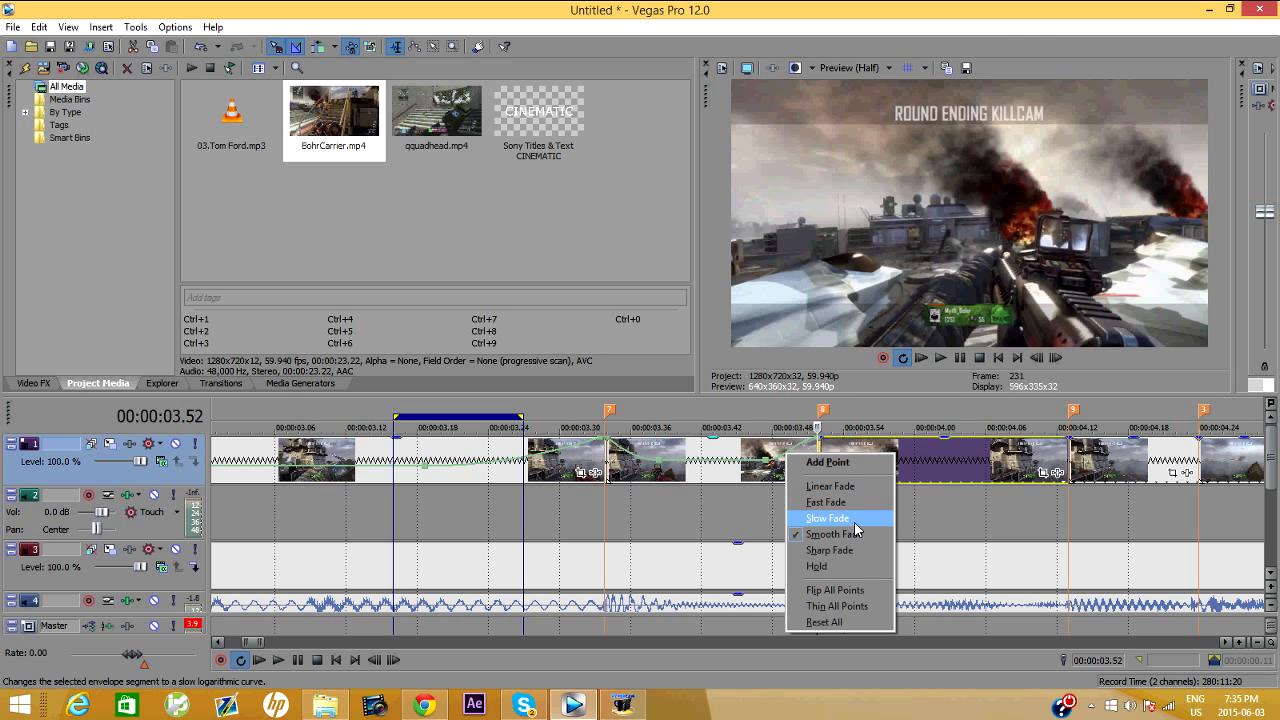
left_click(849, 520)
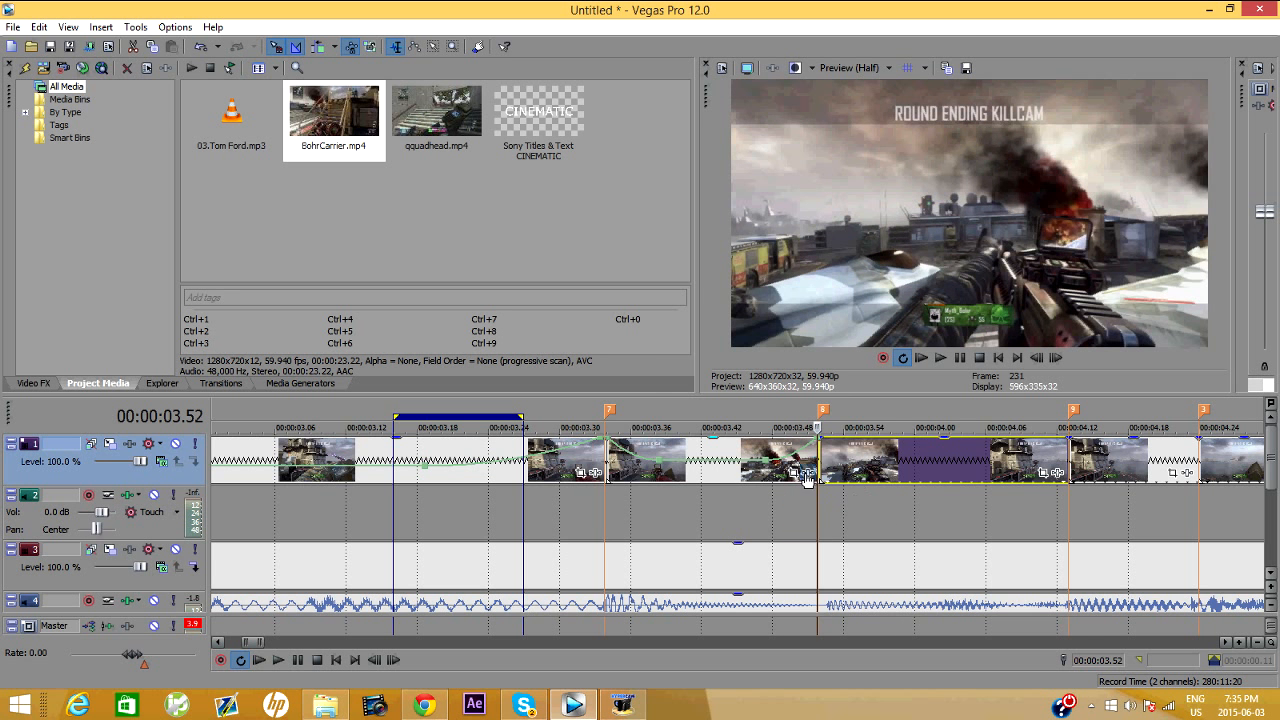
Set both inner velocity points of the event between markers 7 and 8 to 50% forward velocity.
right_click(661, 461)
left_click(745, 211)
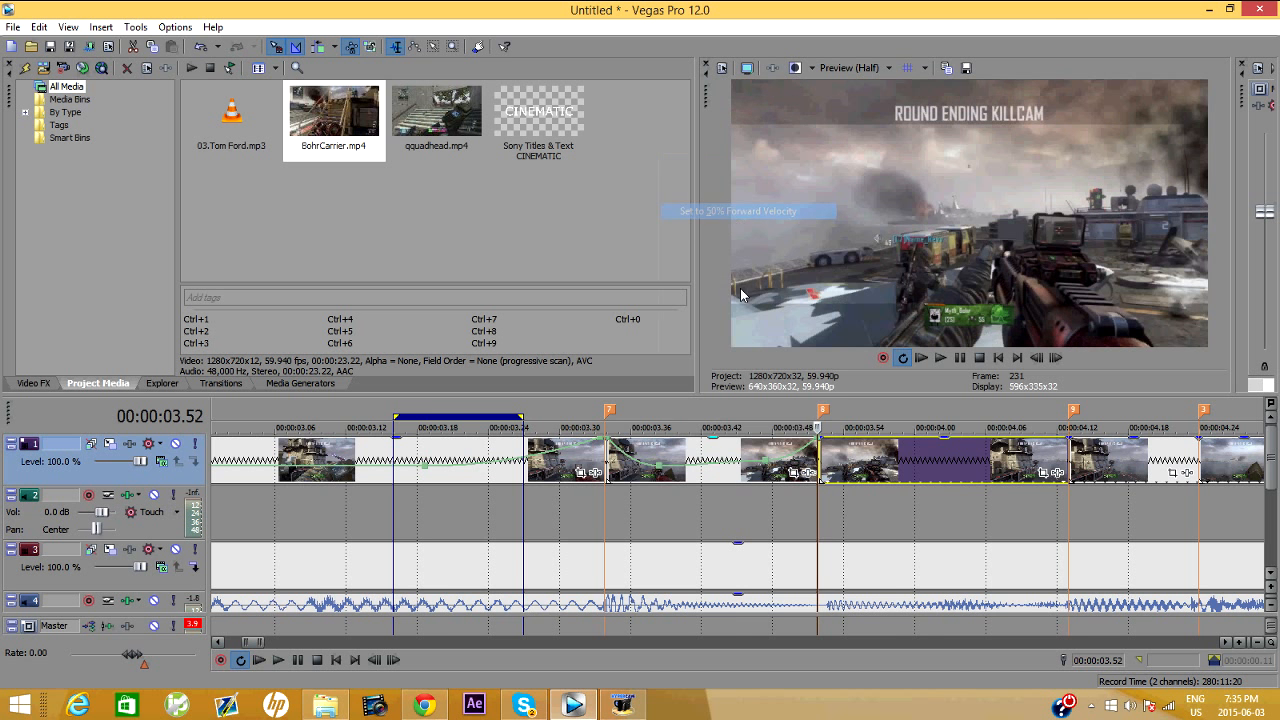
right_click(764, 465)
left_click(880, 203)
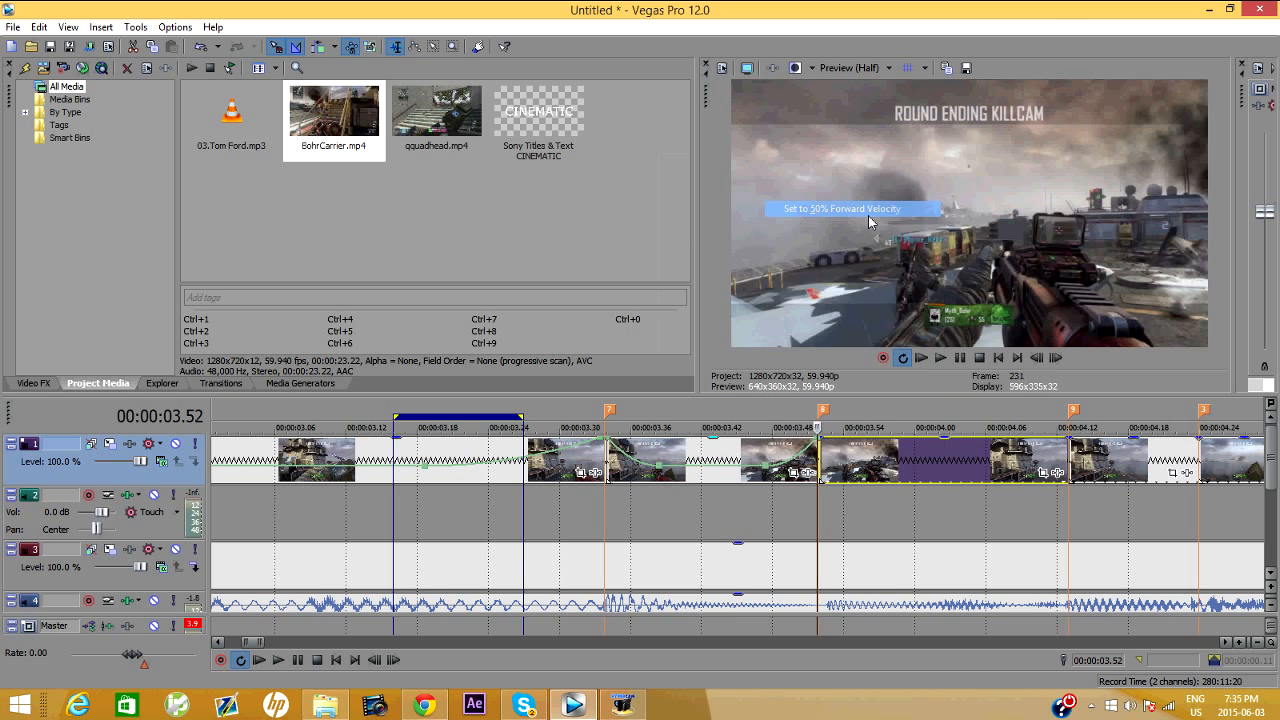
Move both loop region edges back toward the gap before the first killcam event at marker 2.
scroll(687, 492, "down", 4)
scroll(687, 492, "up", 2)
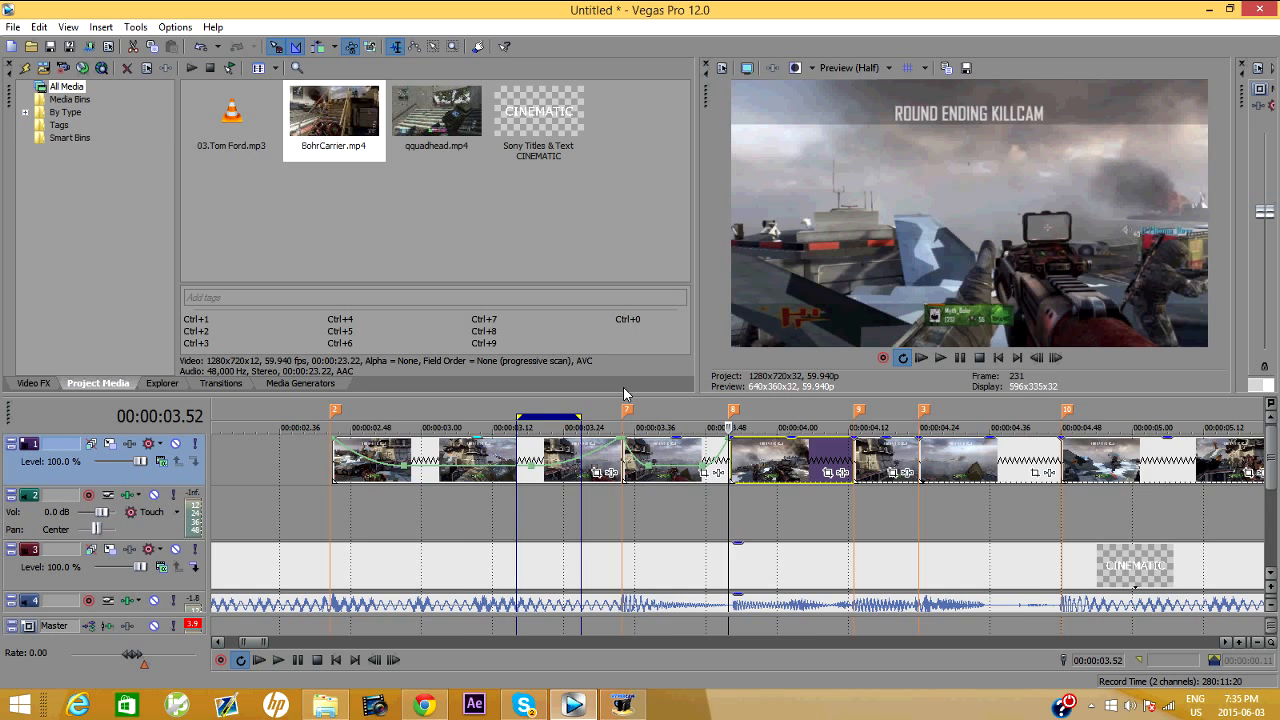
scroll(652, 502, "down", 2)
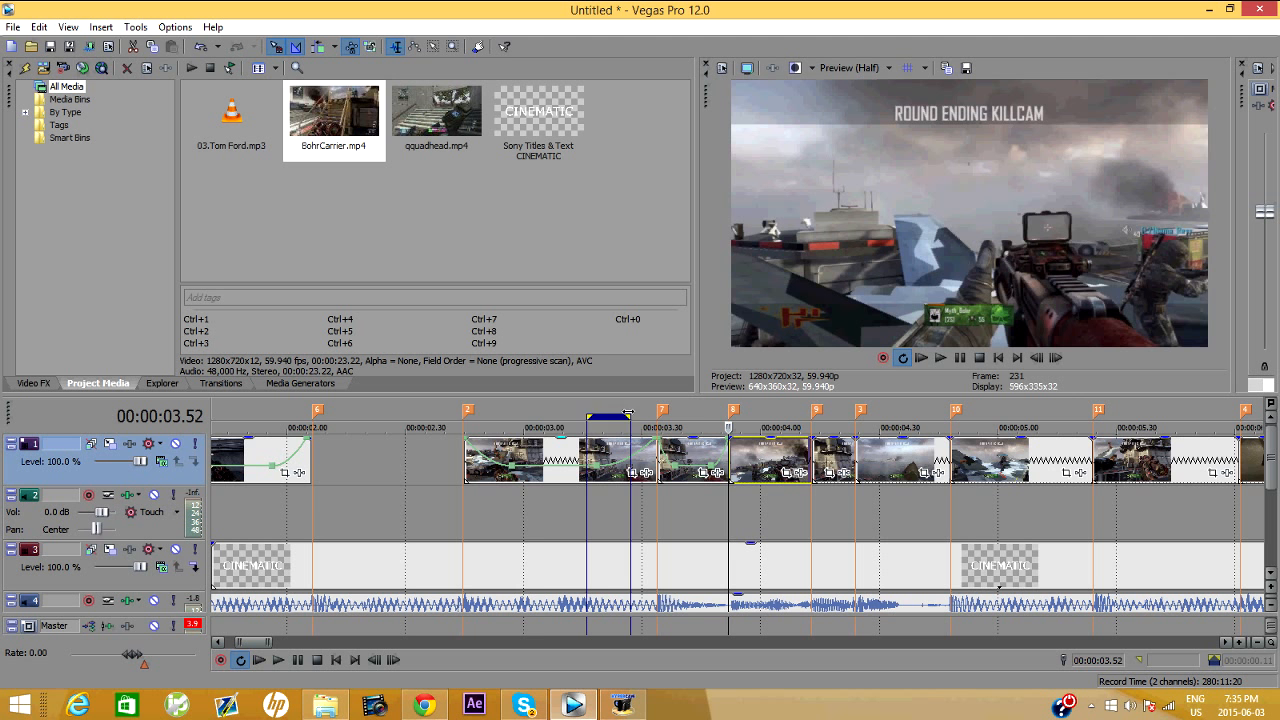
left_click_drag(631, 416, 408, 428)
left_click_drag(590, 416, 405, 390)
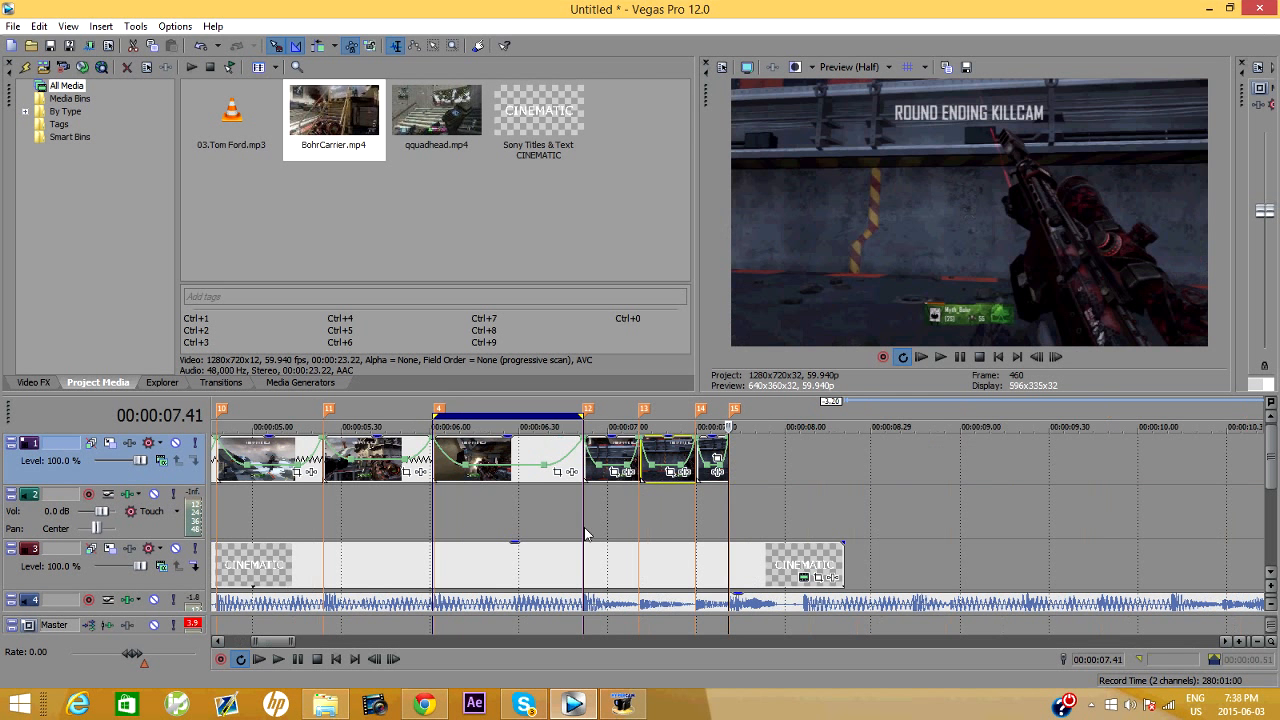
Set the loop region to run from marker 6 to the end of the CINEMATIC title event.
scroll(570, 445, "down", 2)
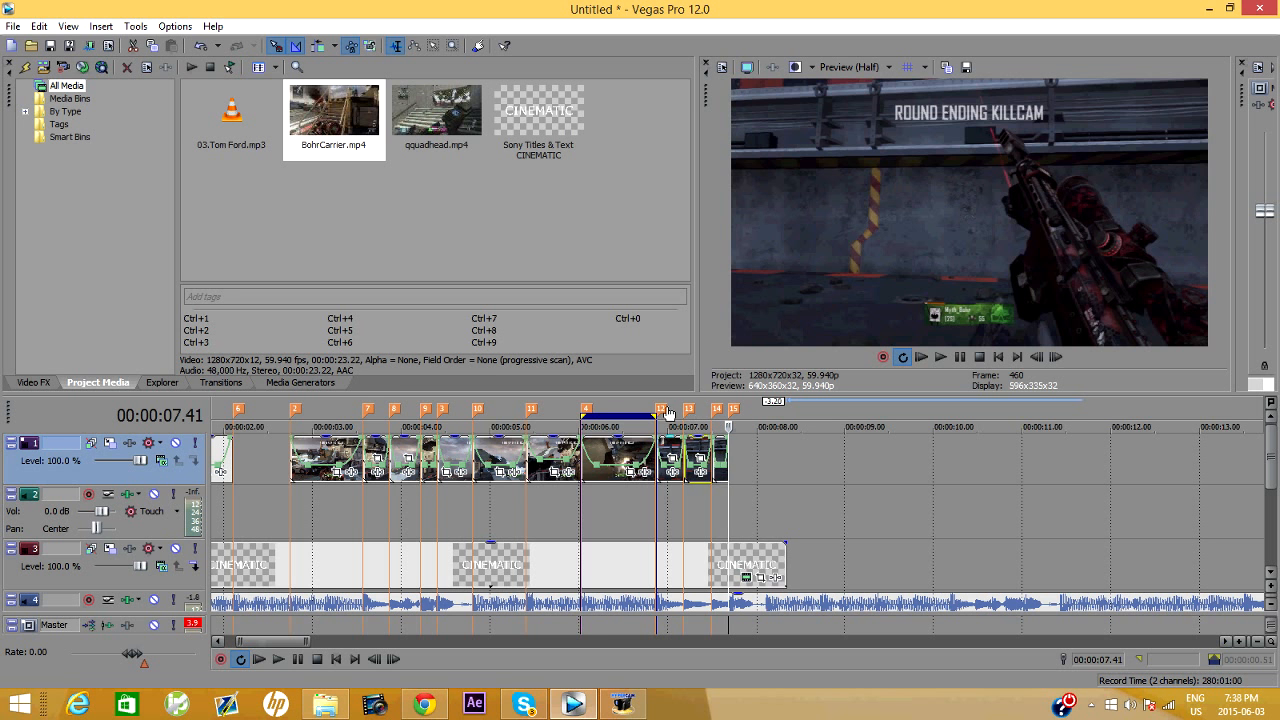
left_click_drag(668, 413, 236, 412)
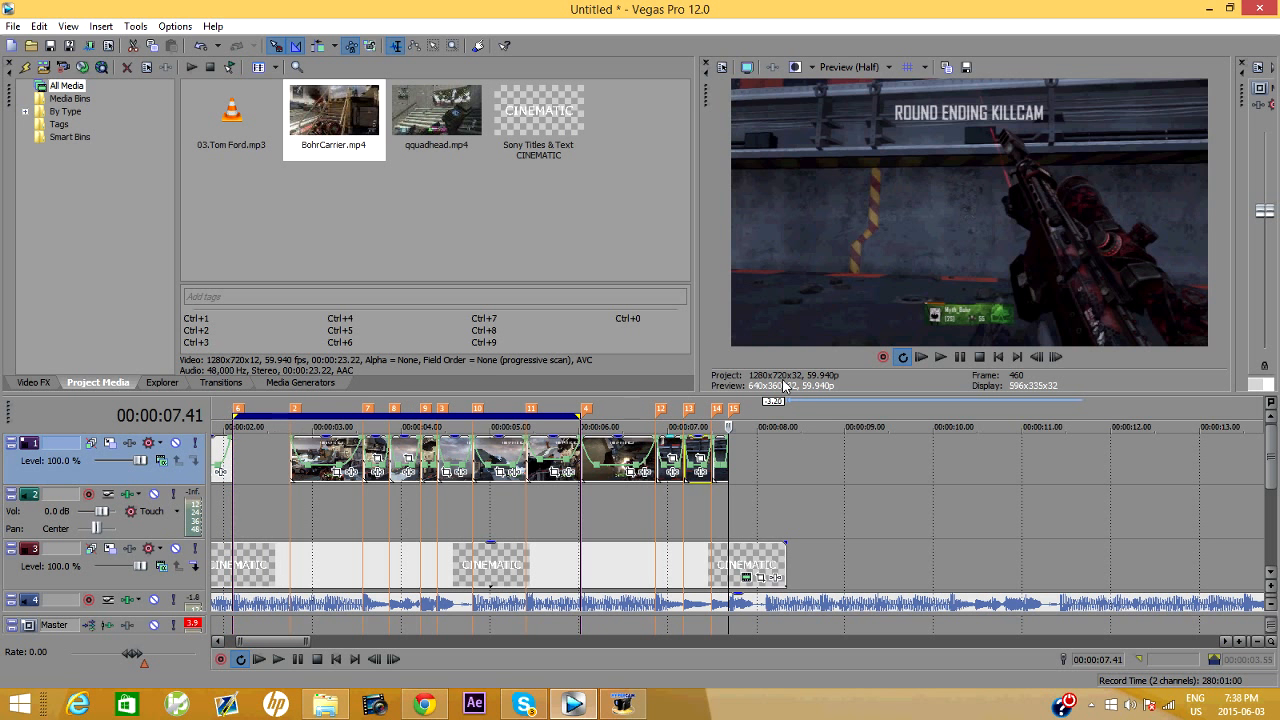
left_click_drag(582, 414, 268, 487)
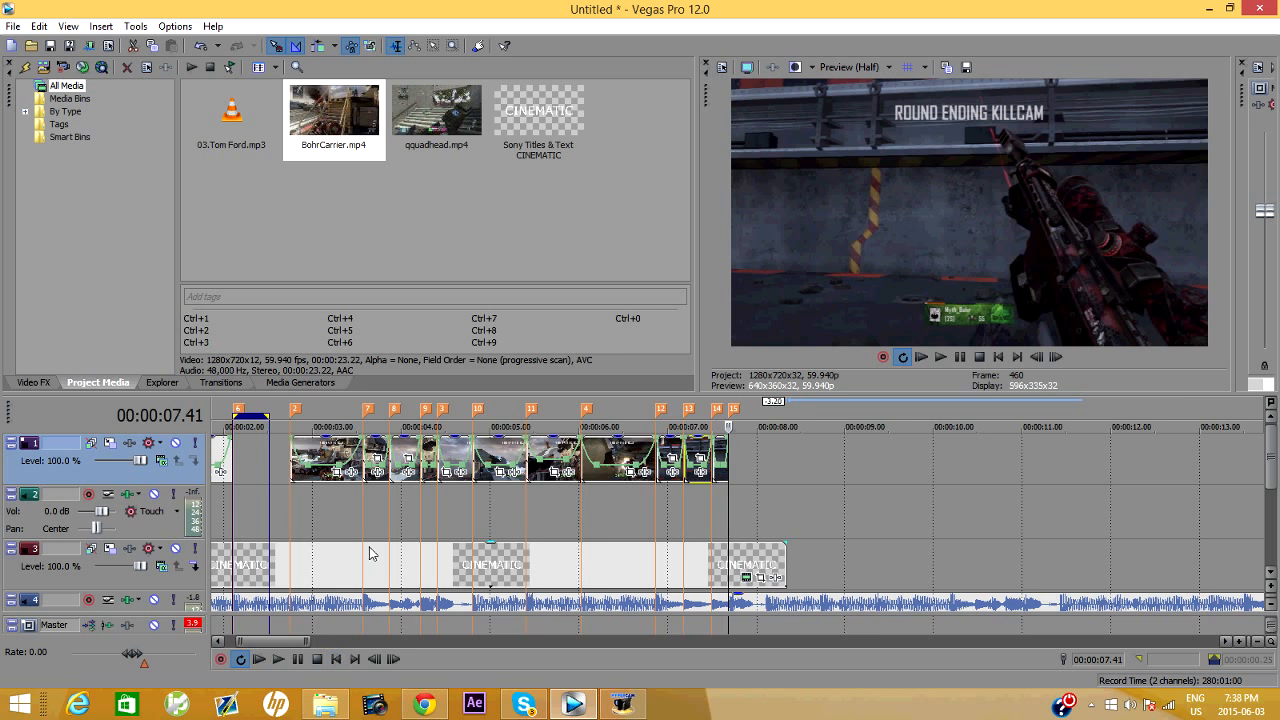
scroll(537, 500, "down", 2)
scroll(580, 560, "down", 2)
left_click_drag(284, 415, 458, 415)
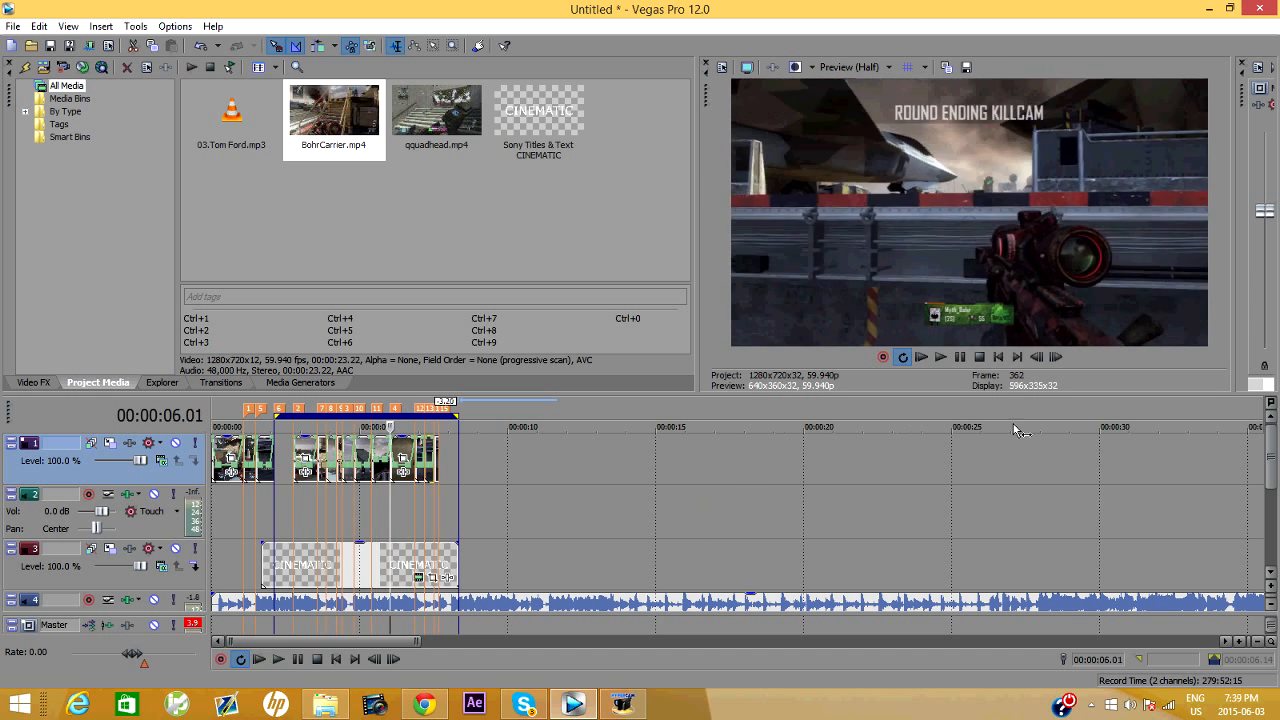
Play the loop region from its start to preview the title and the killcam velocity edits, and pause playback.
left_click(997, 357)
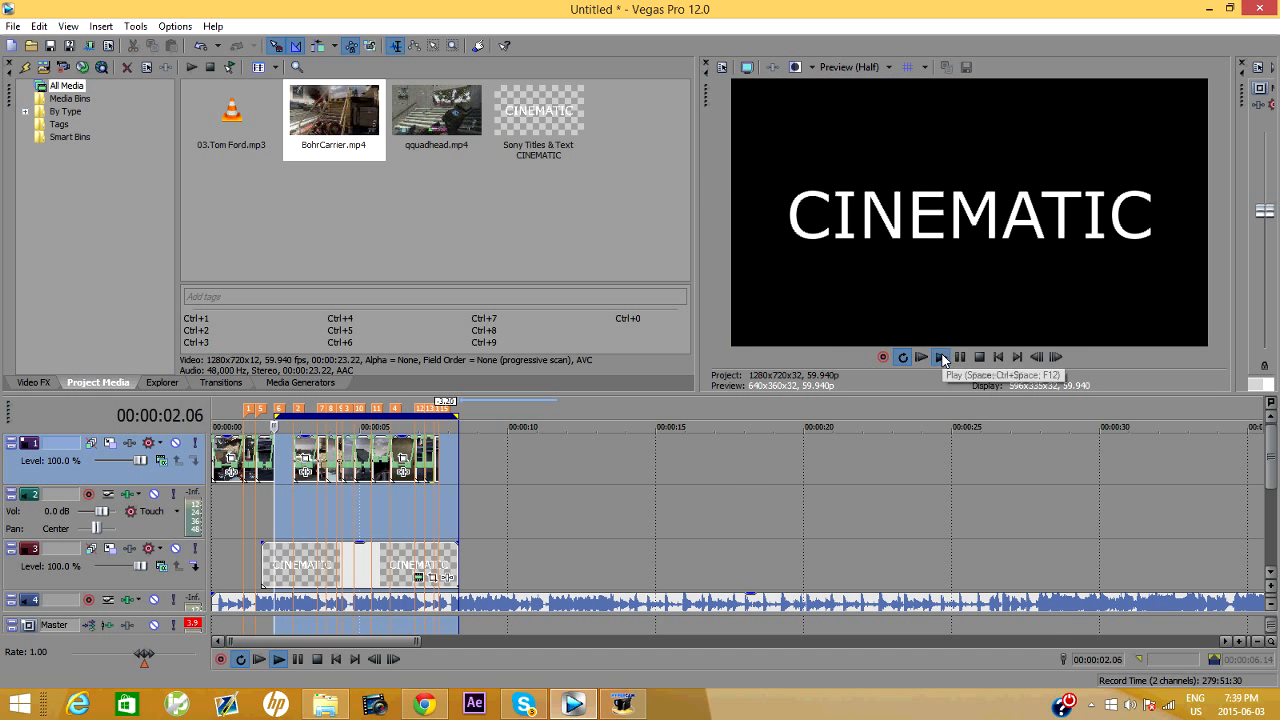
left_click(942, 358)
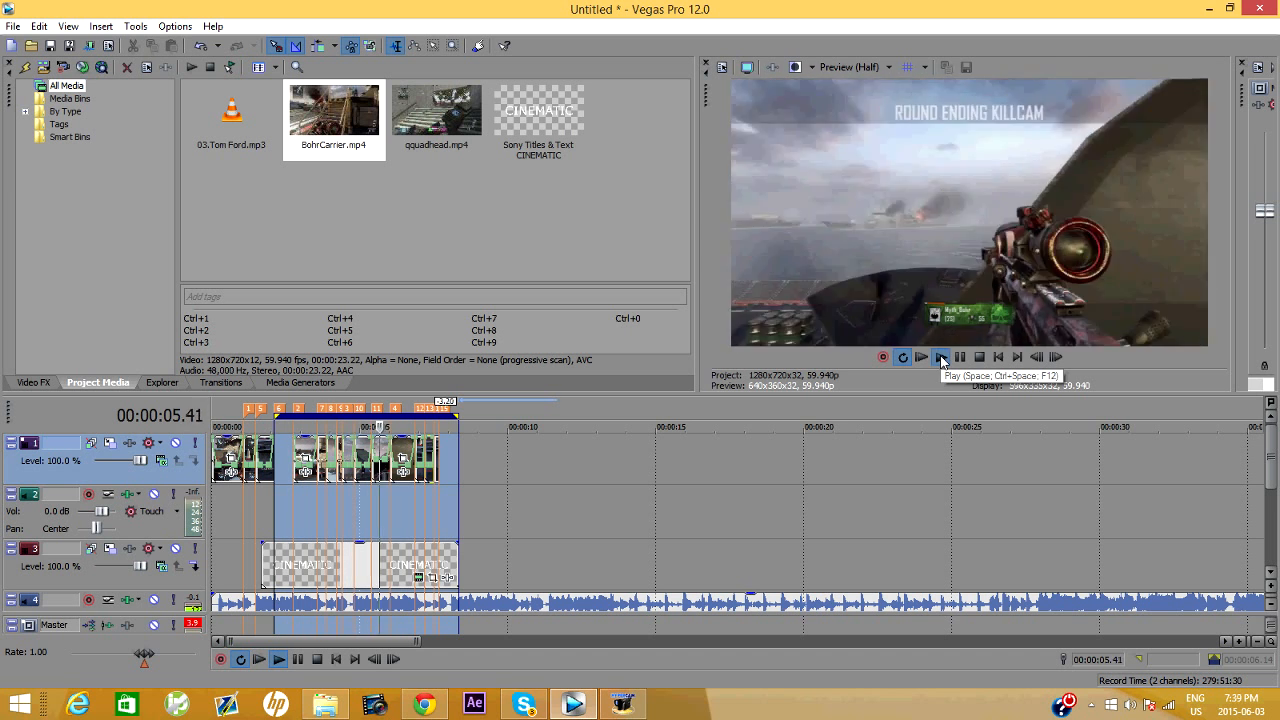
left_click(959, 357)
Check the fade types of the velocity envelope segments on the killcam events between markers 2 and 11.
scroll(829, 443, "up", 4)
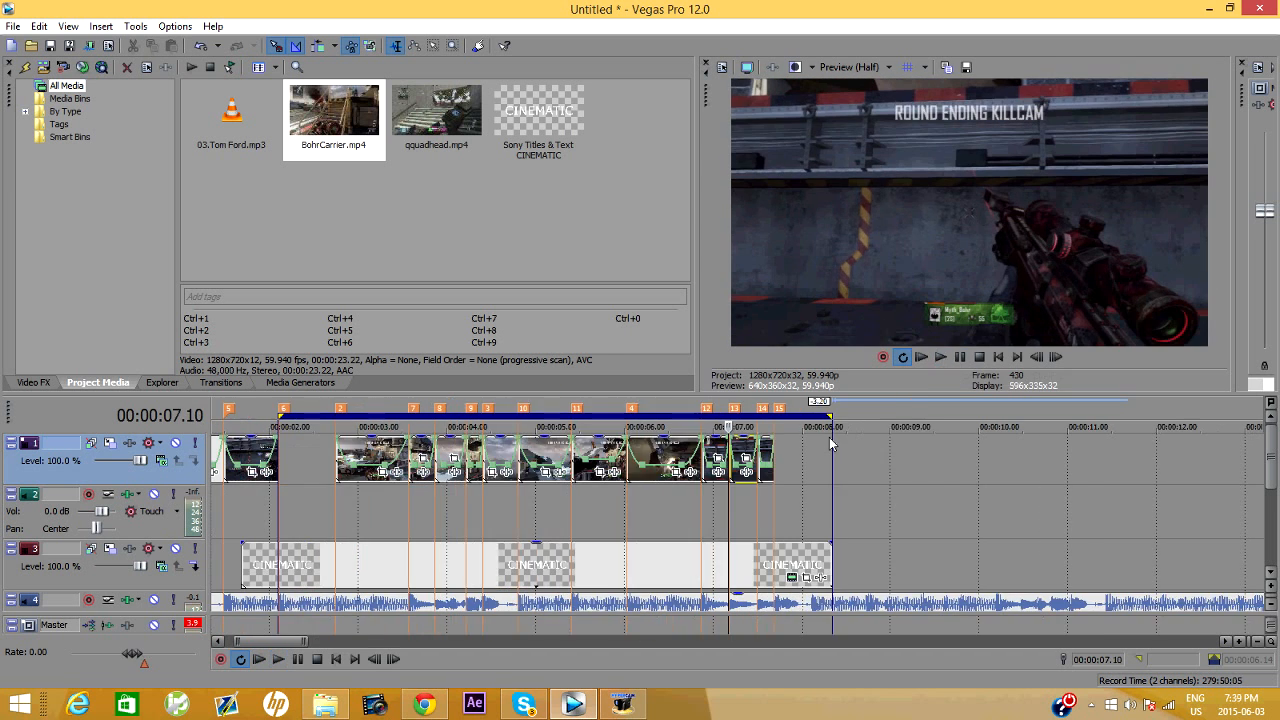
scroll(612, 478, "up", 3)
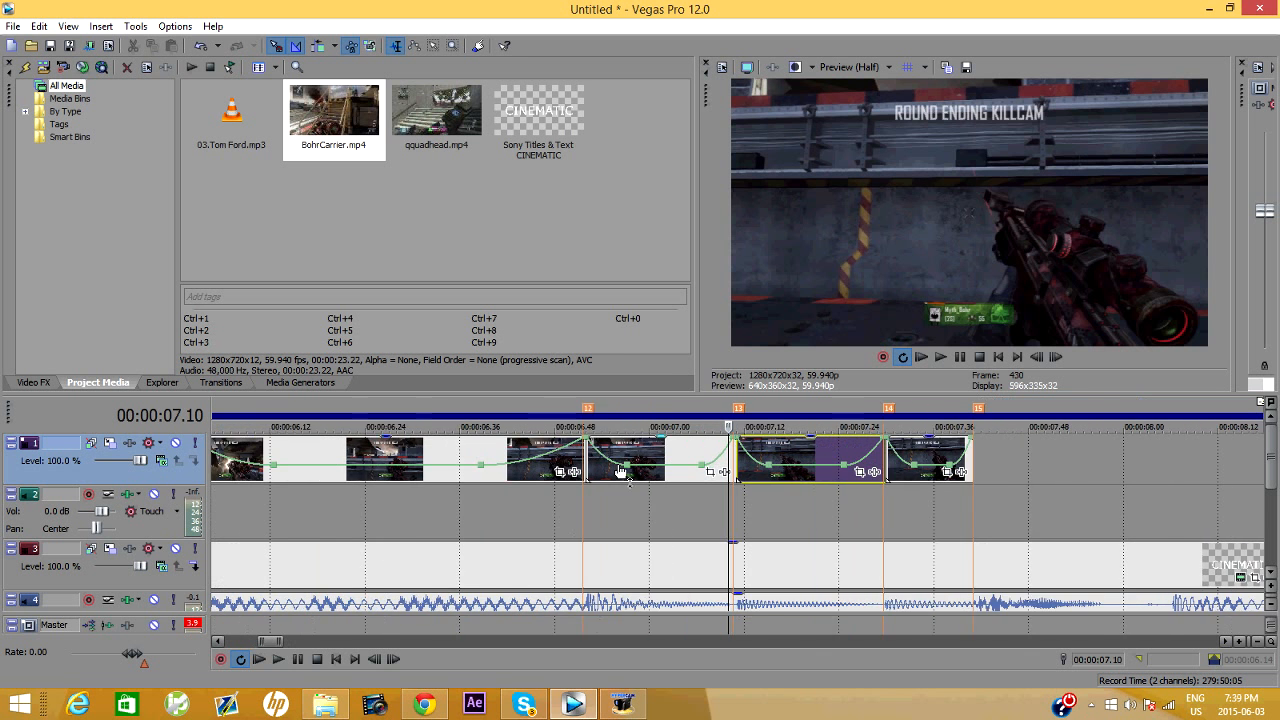
scroll(560, 474, "down", 1)
left_click_drag(268, 642, 250, 645)
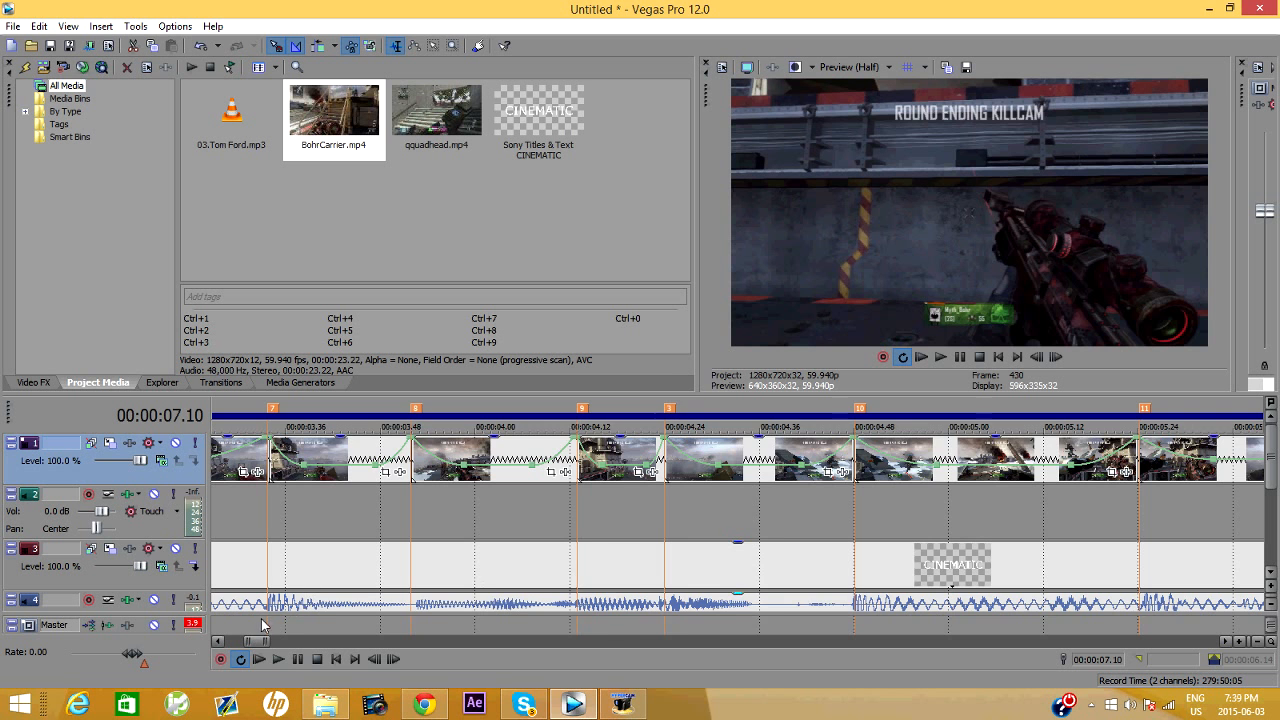
left_click_drag(258, 643, 250, 648)
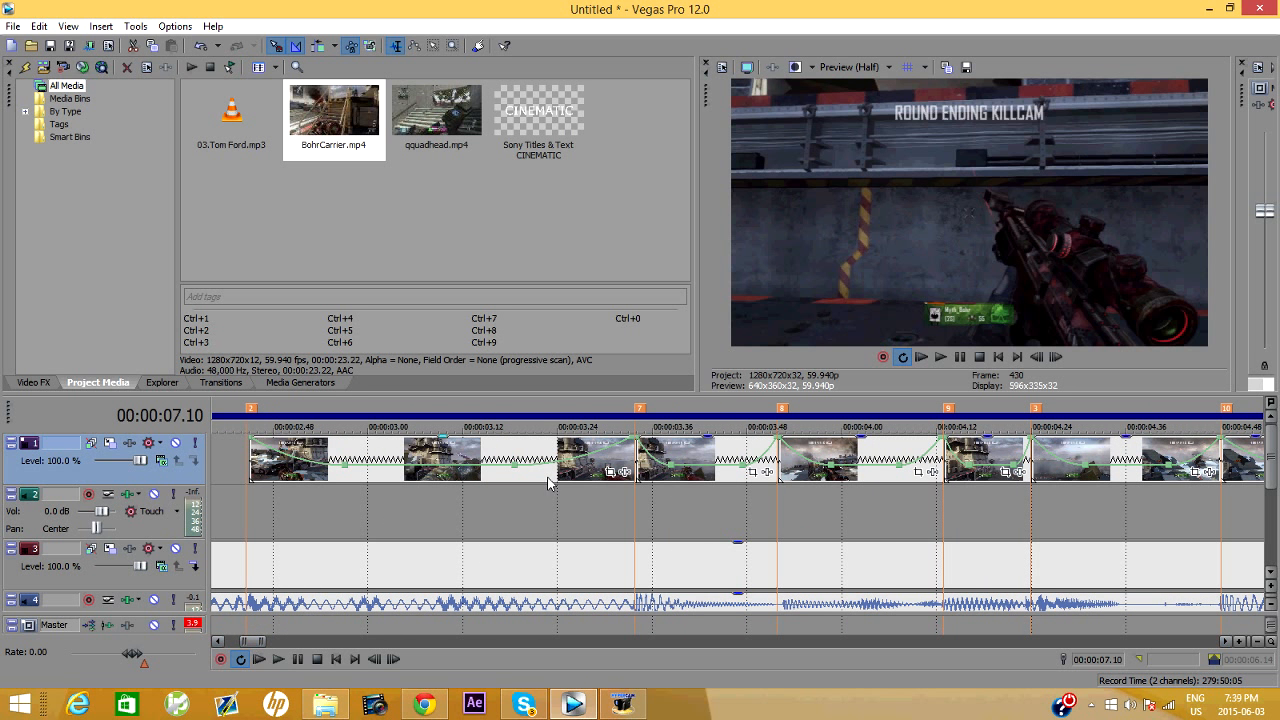
right_click(613, 446)
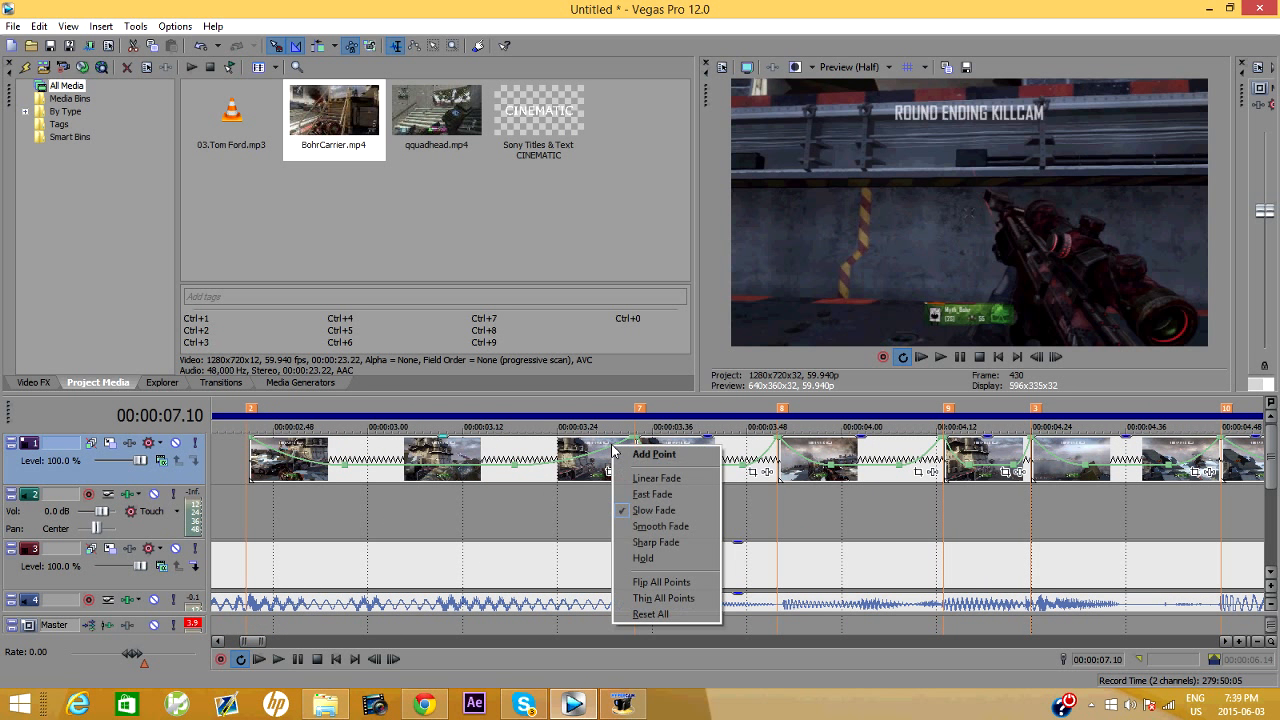
right_click(769, 452)
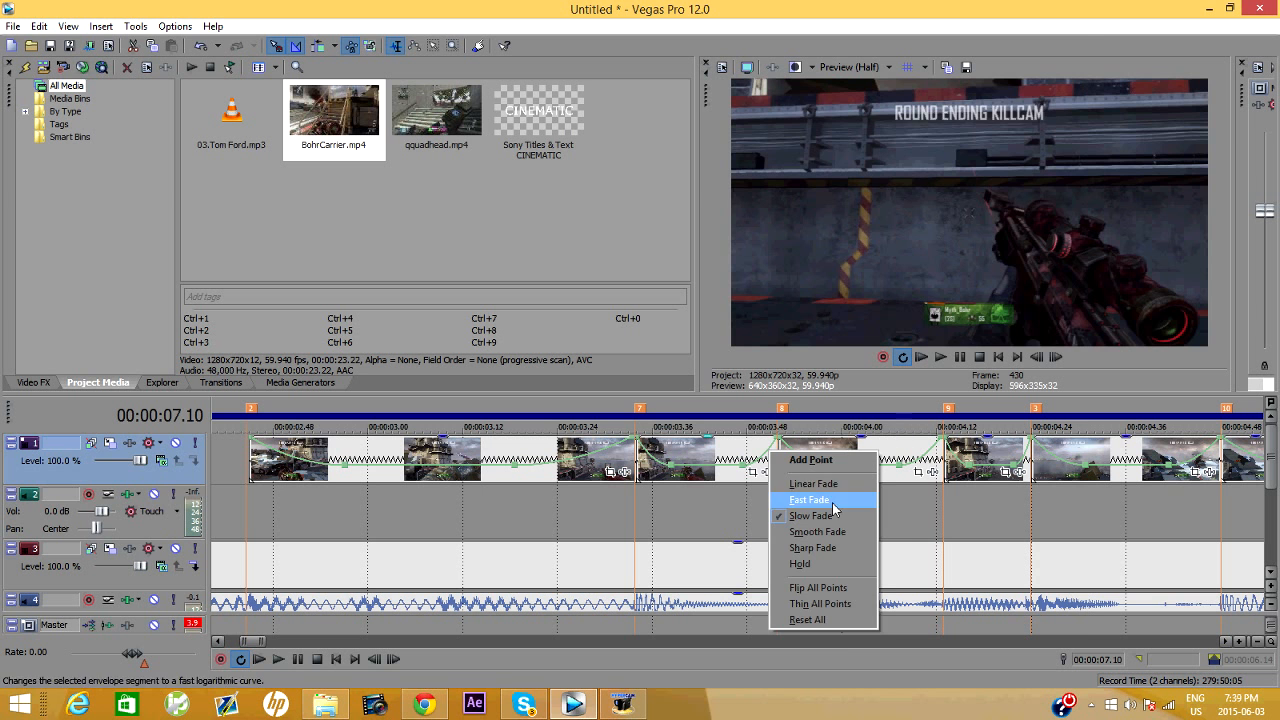
left_click(1086, 535)
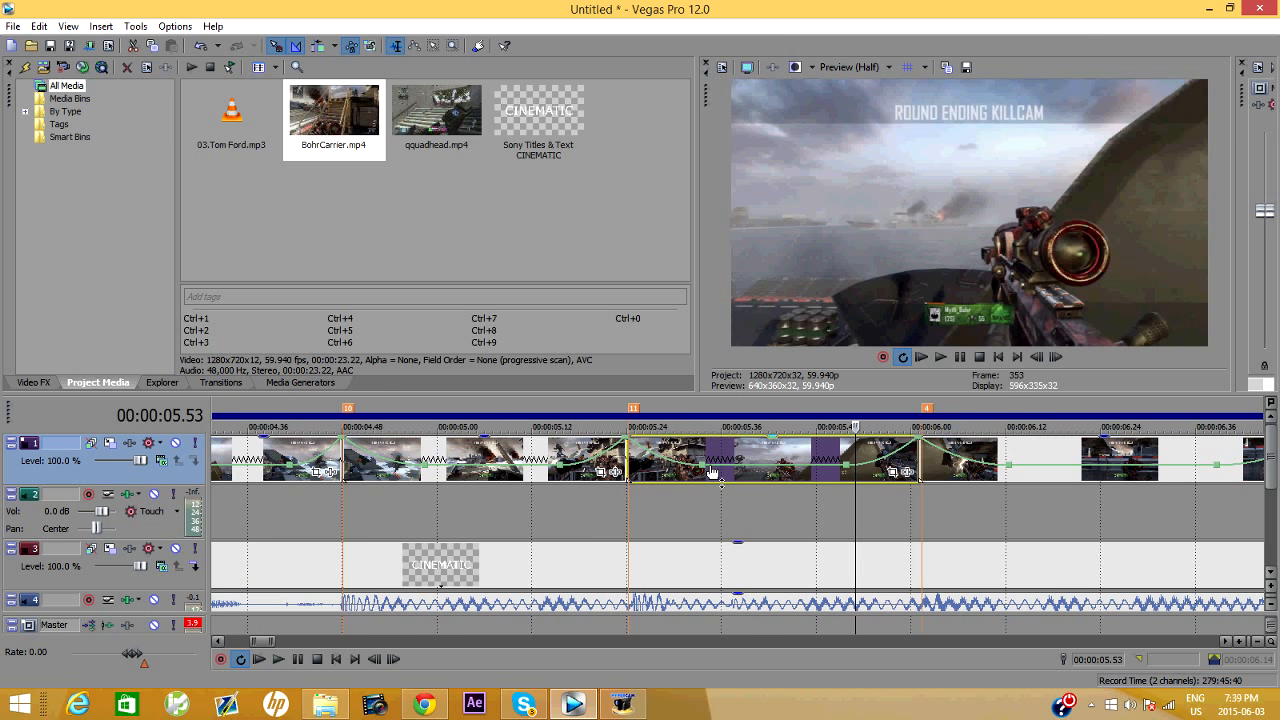
left_click(556, 458)
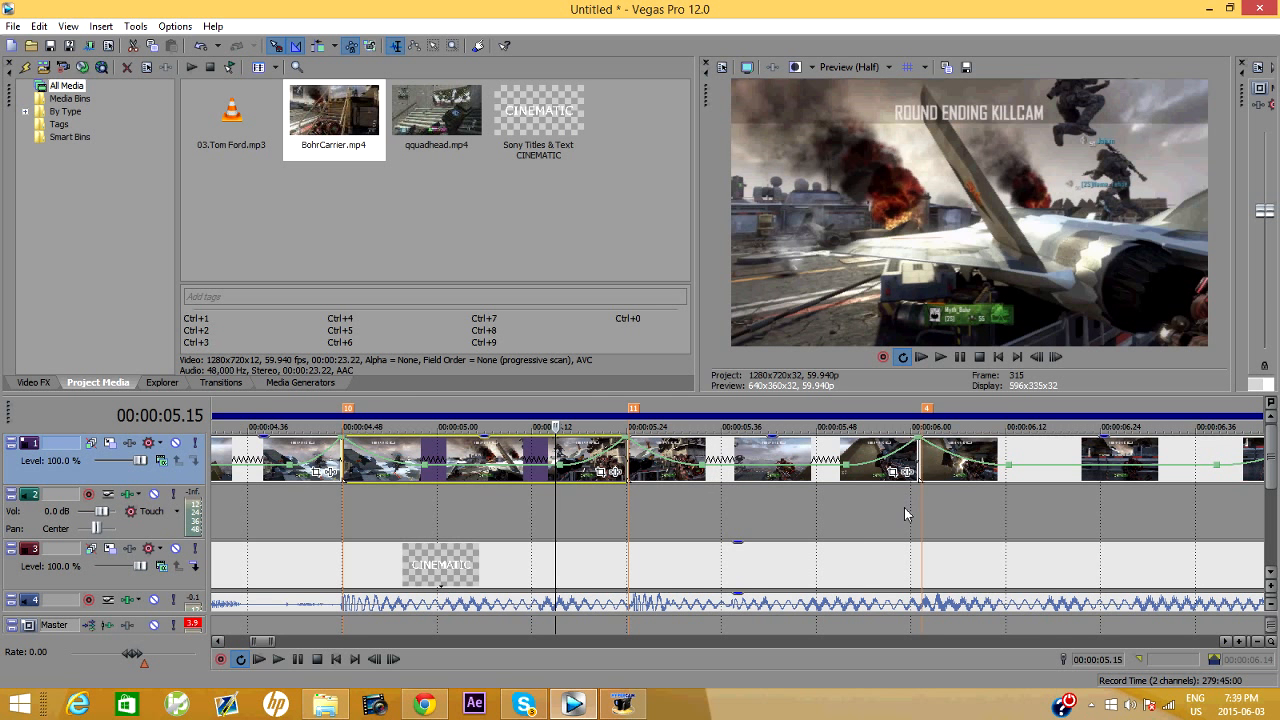
scroll(901, 513, "down", 1)
scroll(875, 497, "down", 1)
scroll(840, 500, "up", 1)
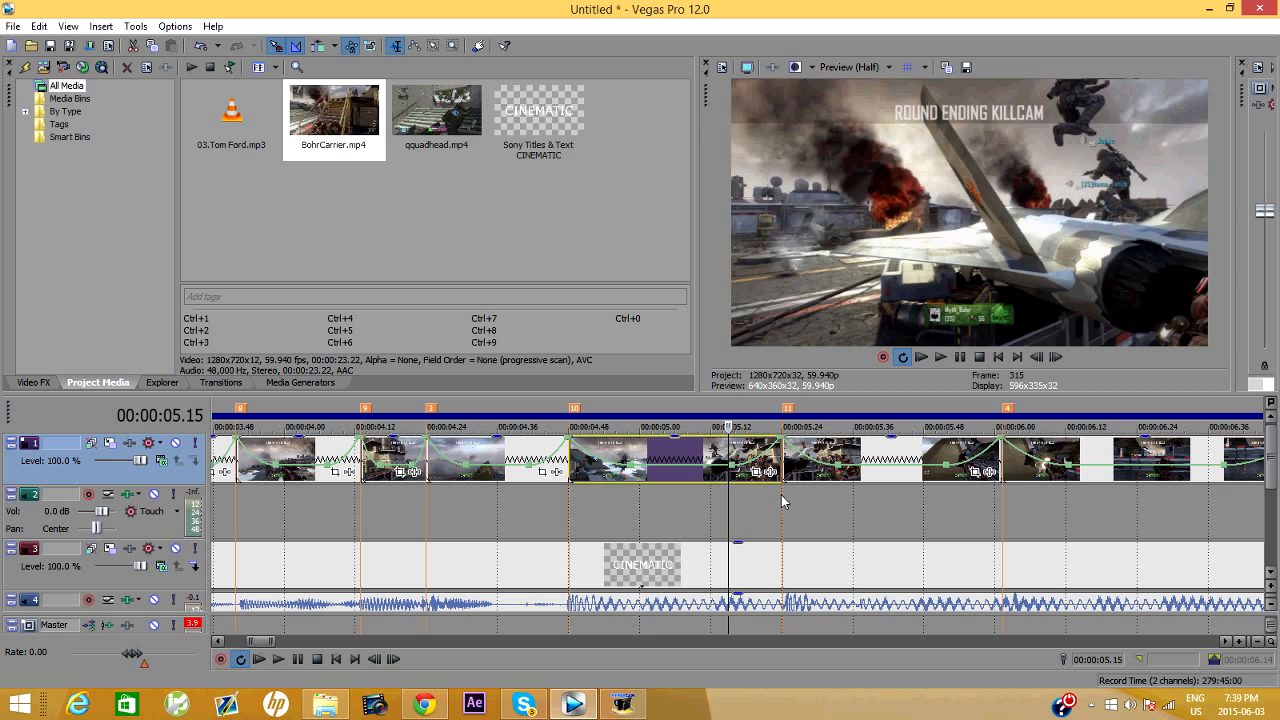
right_click(772, 447)
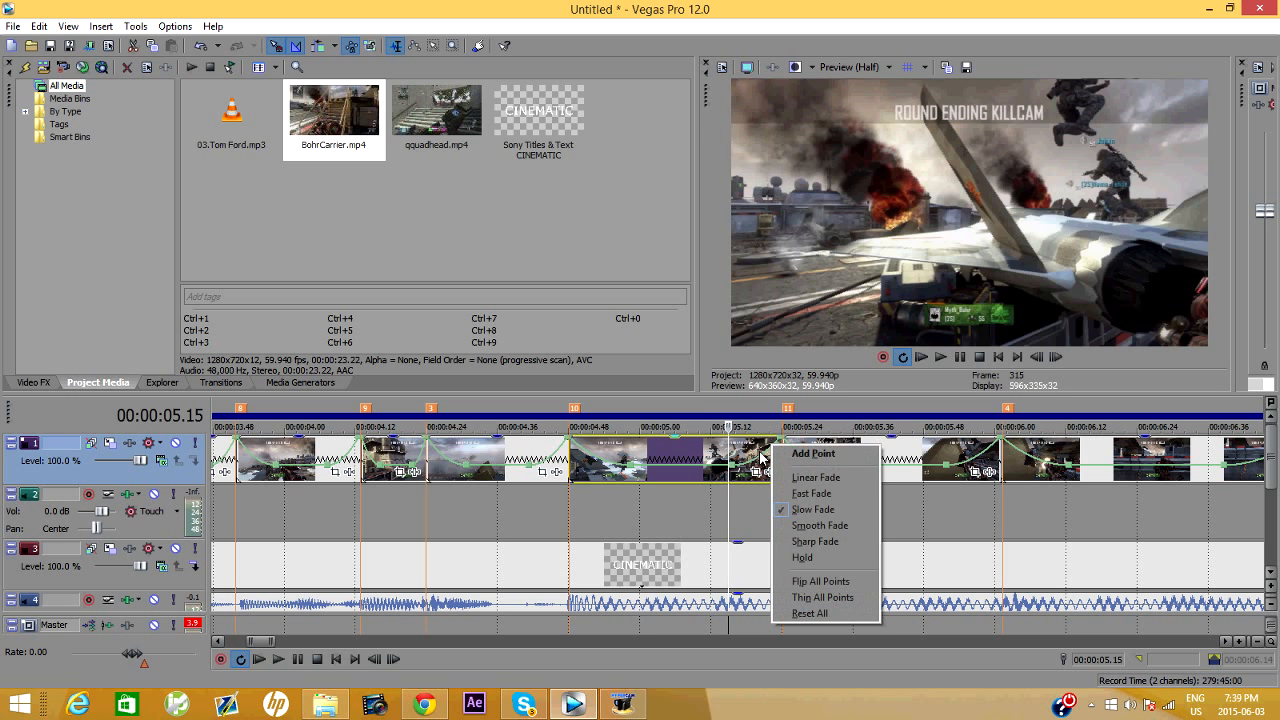
Check the playback rate in the properties of the event between markers 10 and 11, and close them without changes.
left_click(706, 462)
right_click(706, 462)
left_click(772, 673)
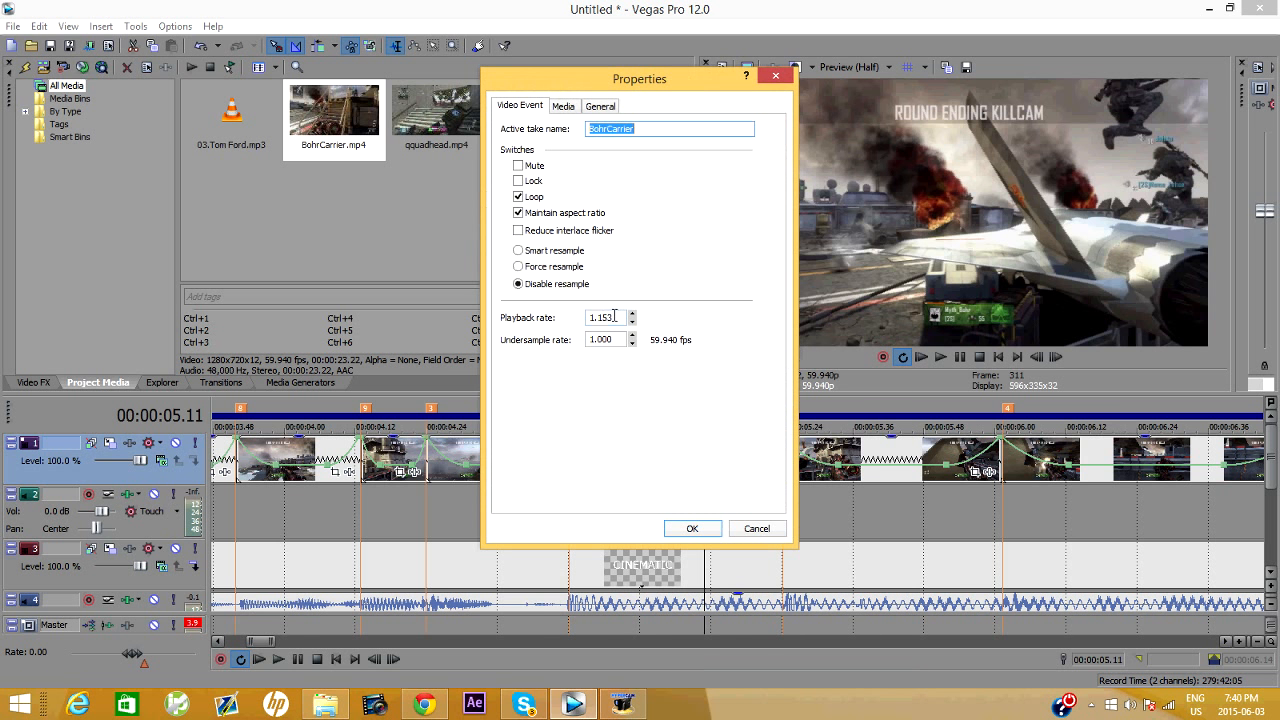
left_click(757, 528)
Play the loop region from marker 6 to preview the title and the killcam once more, and pause playback.
scroll(748, 520, "down", 4)
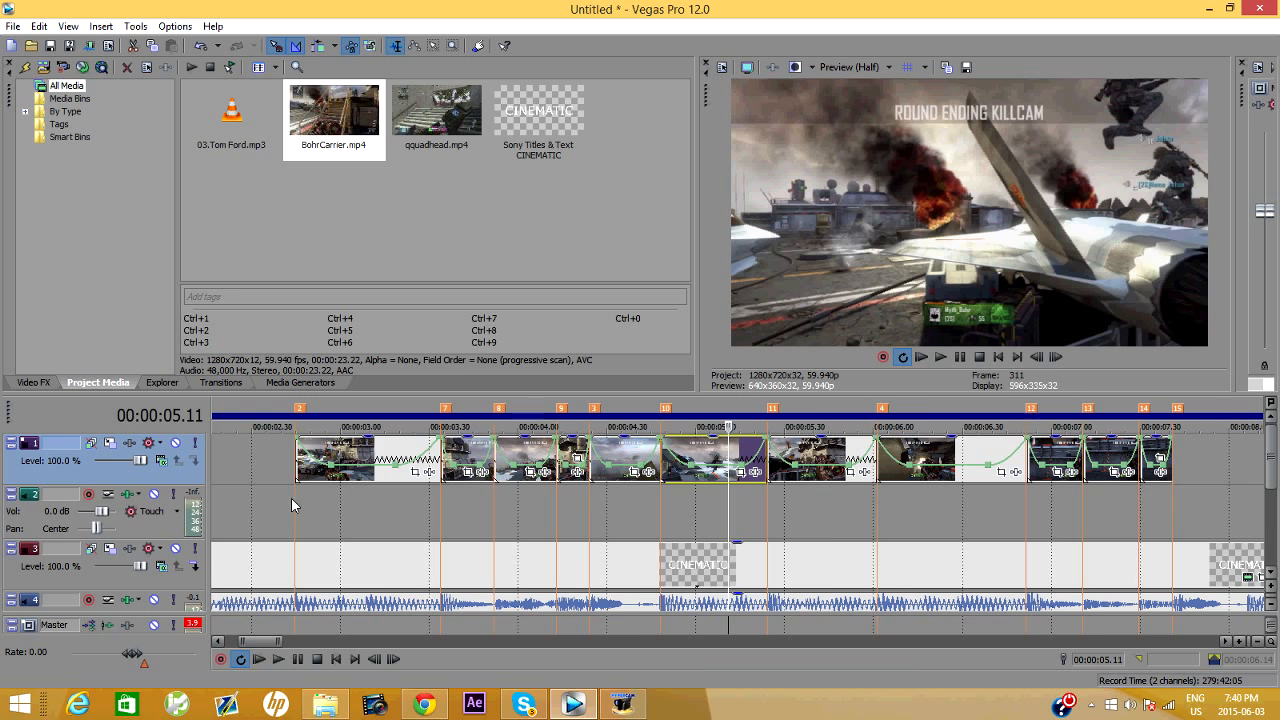
scroll(291, 498, "down", 2)
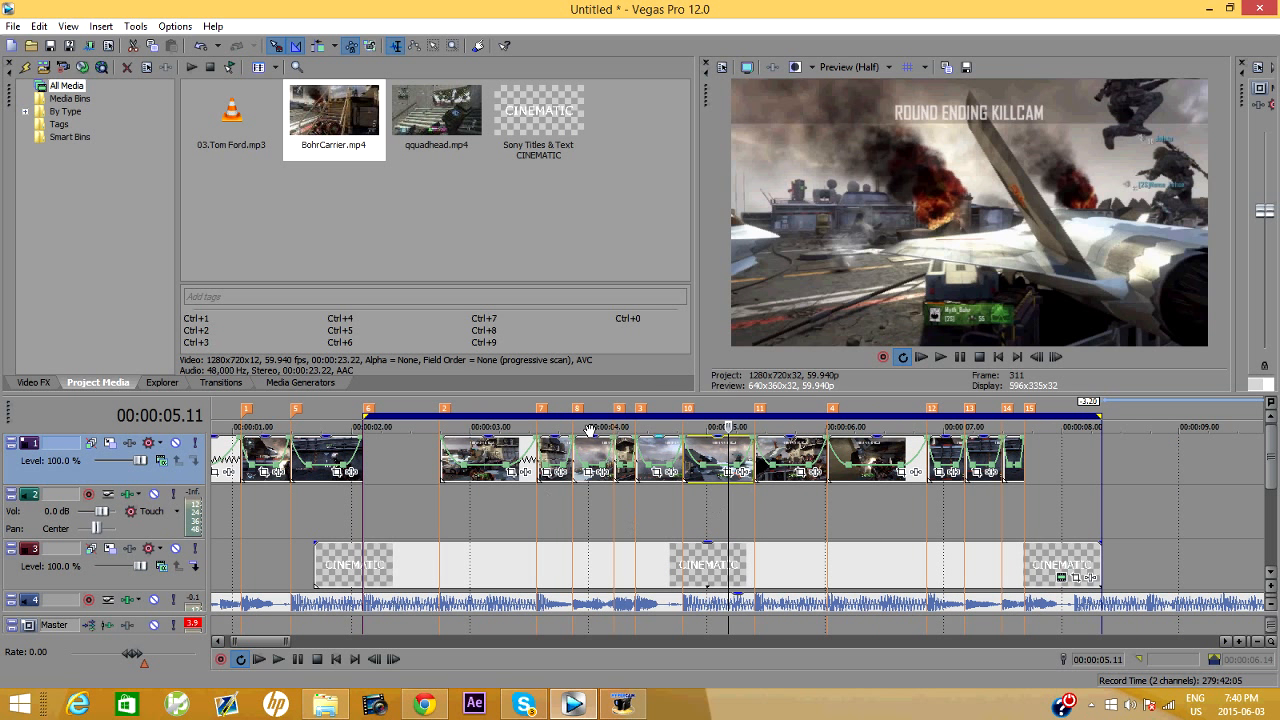
left_click(389, 473)
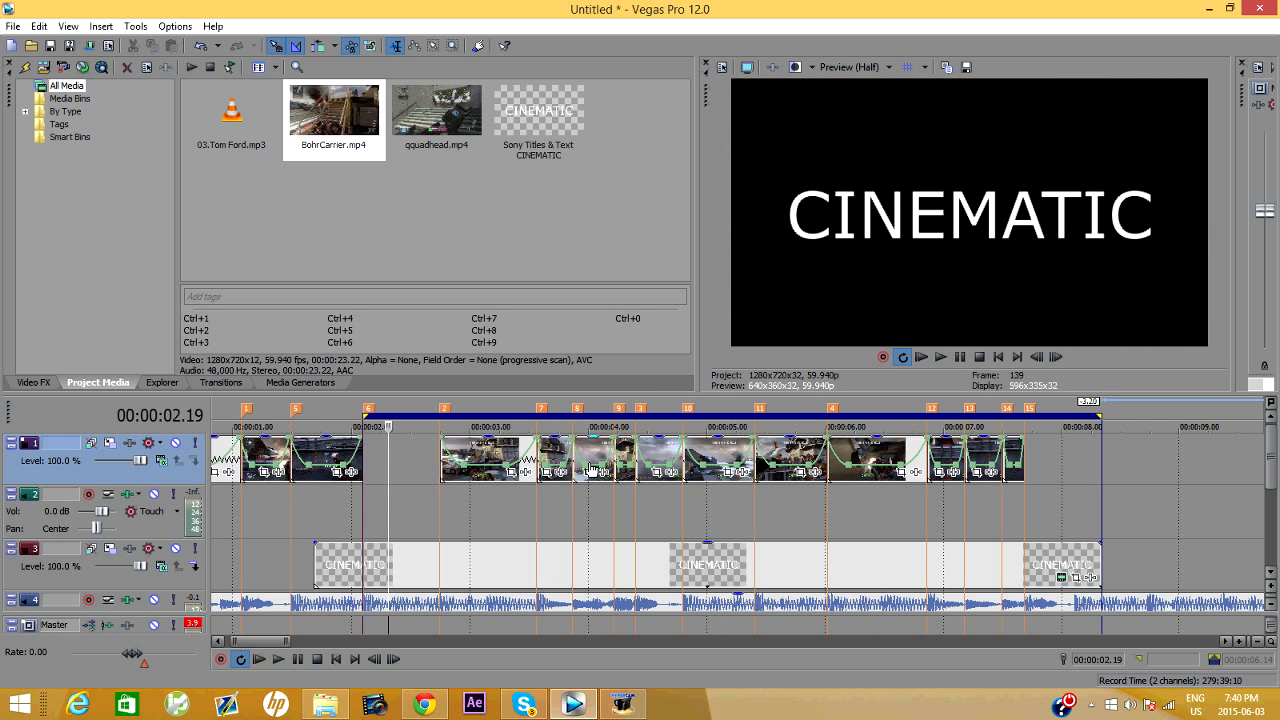
key("space")
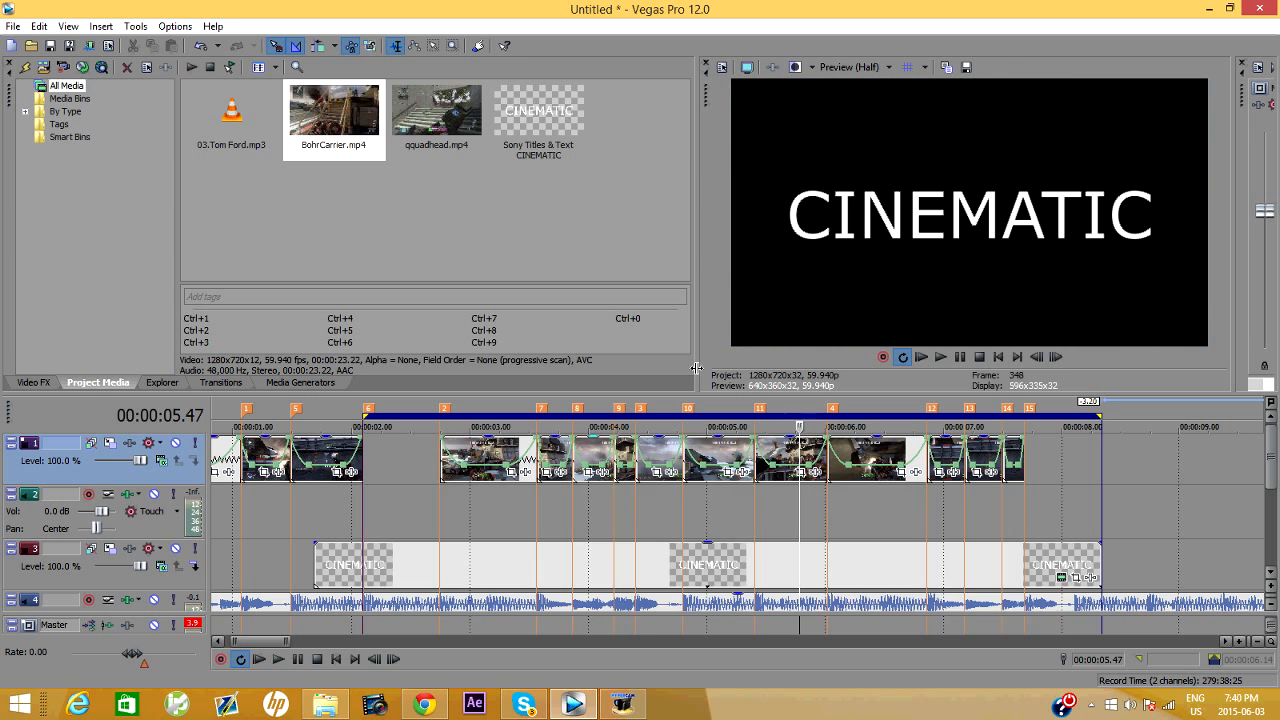
key("space")
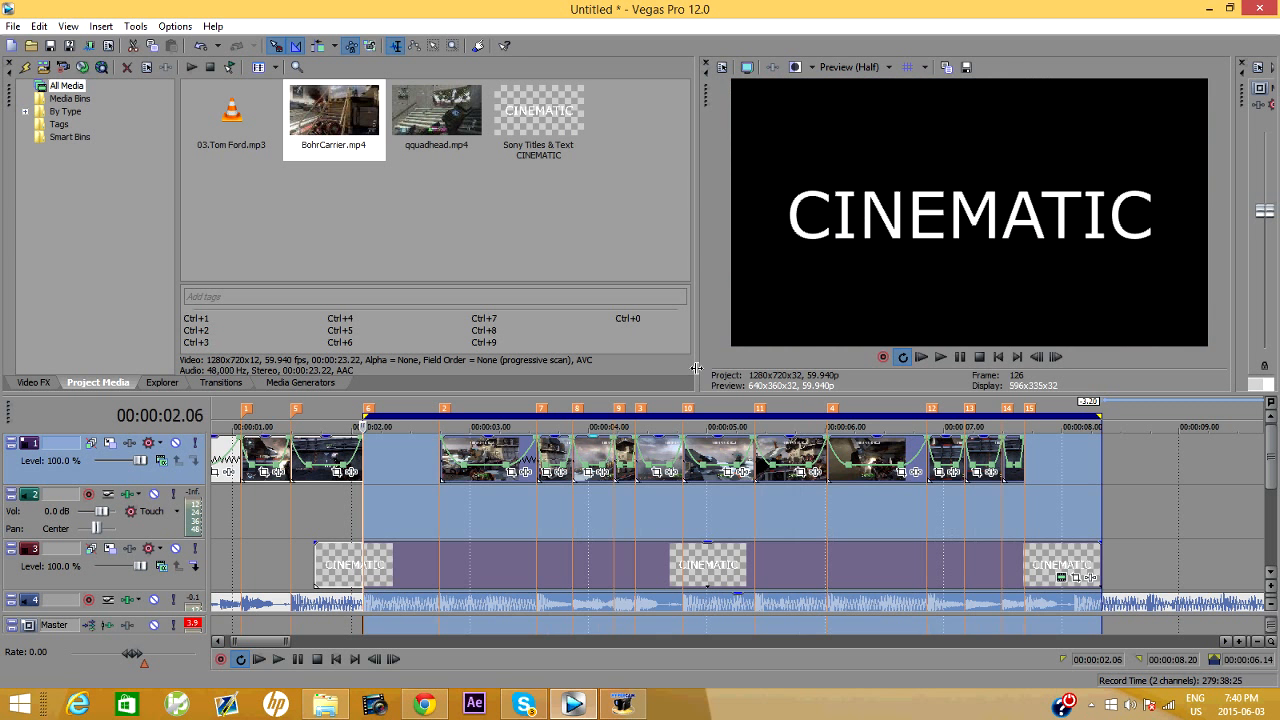
left_click(924, 359)
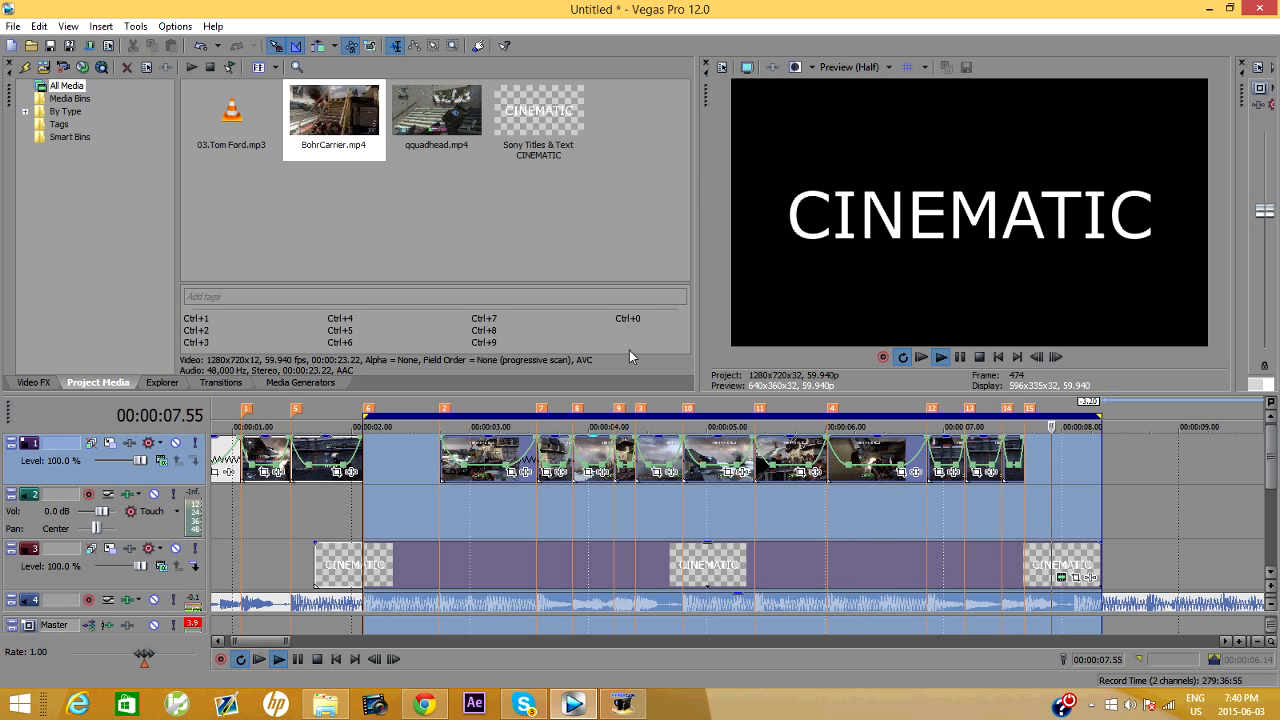
left_click(959, 357)
Open Event Pan/Crop for the killcam event between markers 7 and 8 and dock its window between the project media and the video preview.
scroll(623, 484, "left", 2)
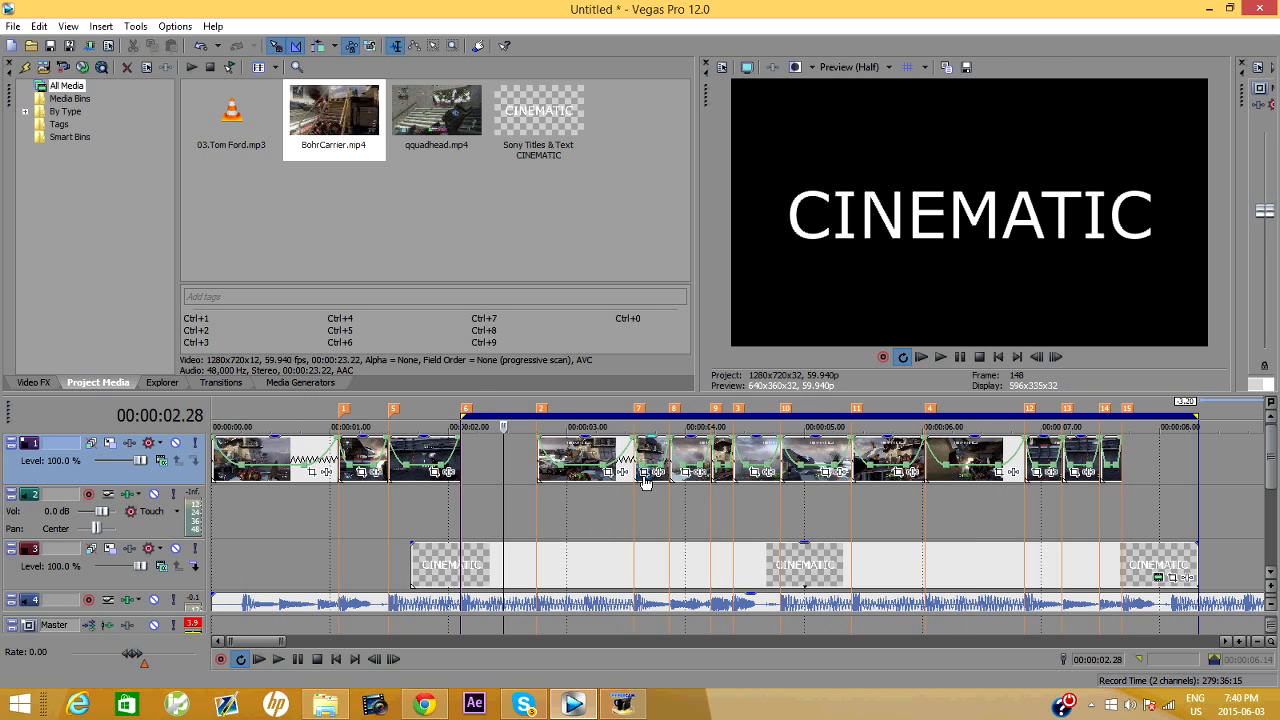
scroll(905, 525, "up", 2)
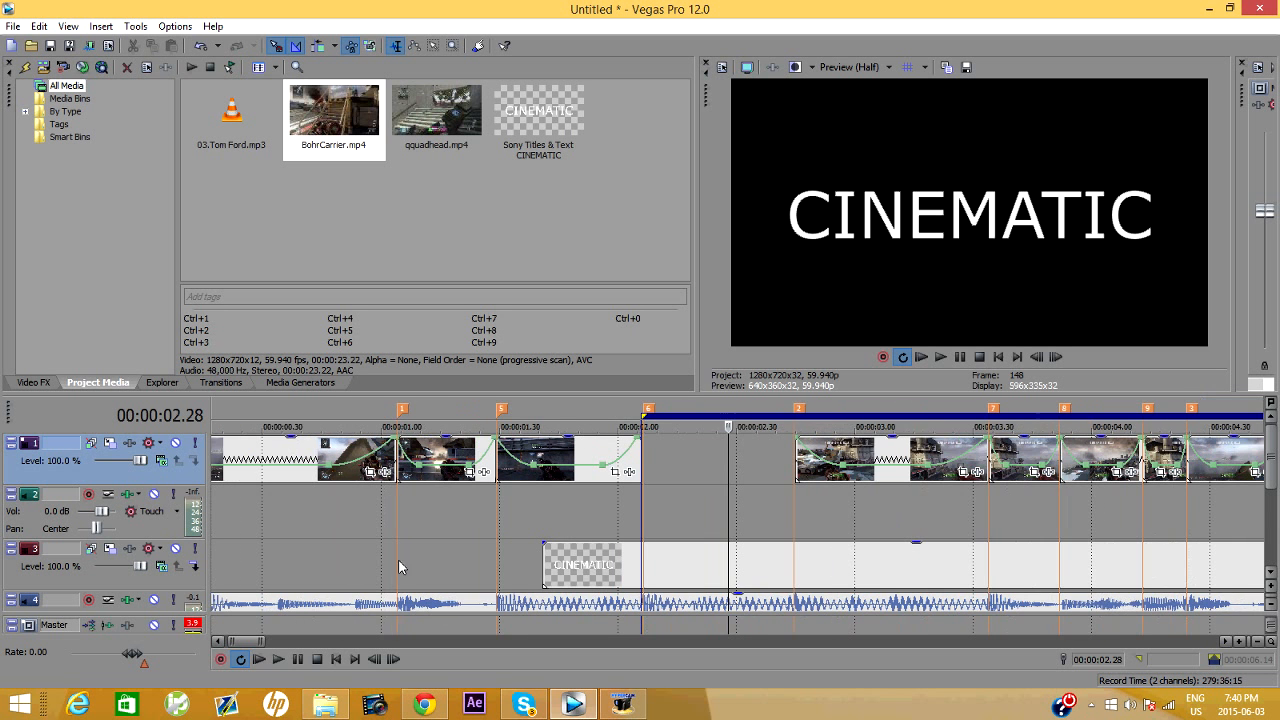
left_click_drag(248, 642, 259, 642)
scroll(709, 601, "up", 1)
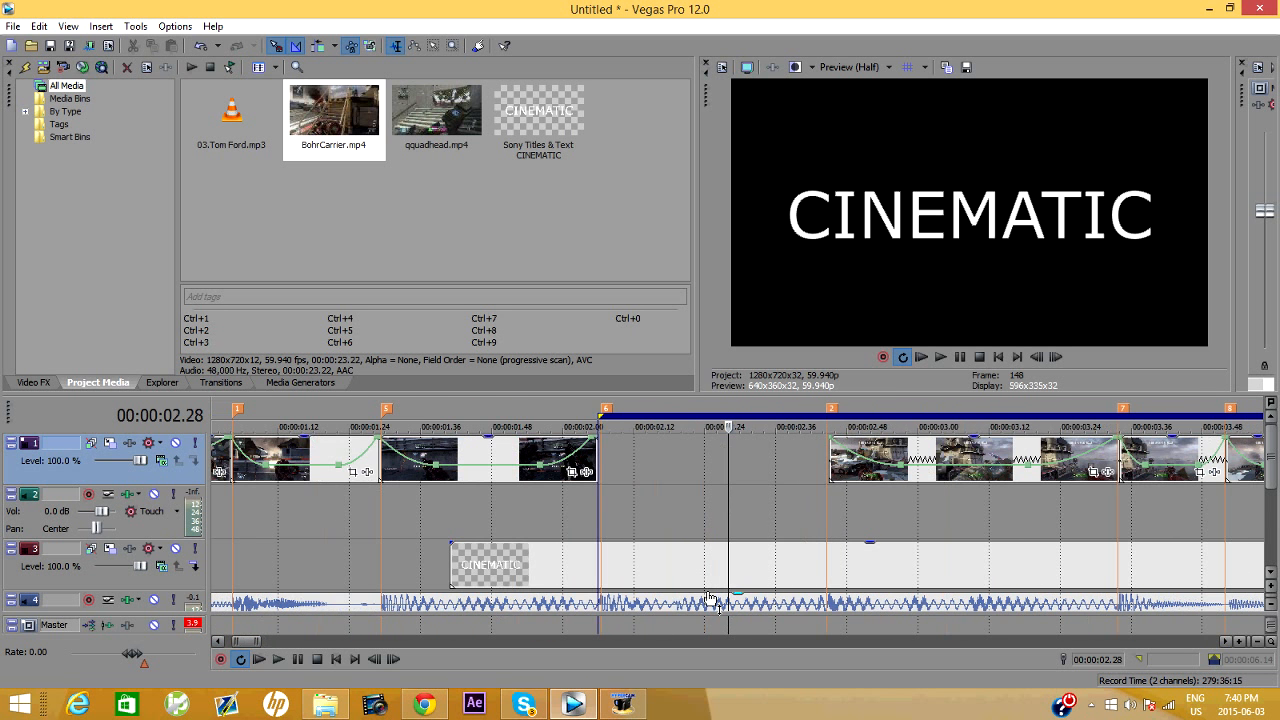
left_click_drag(245, 647, 252, 647)
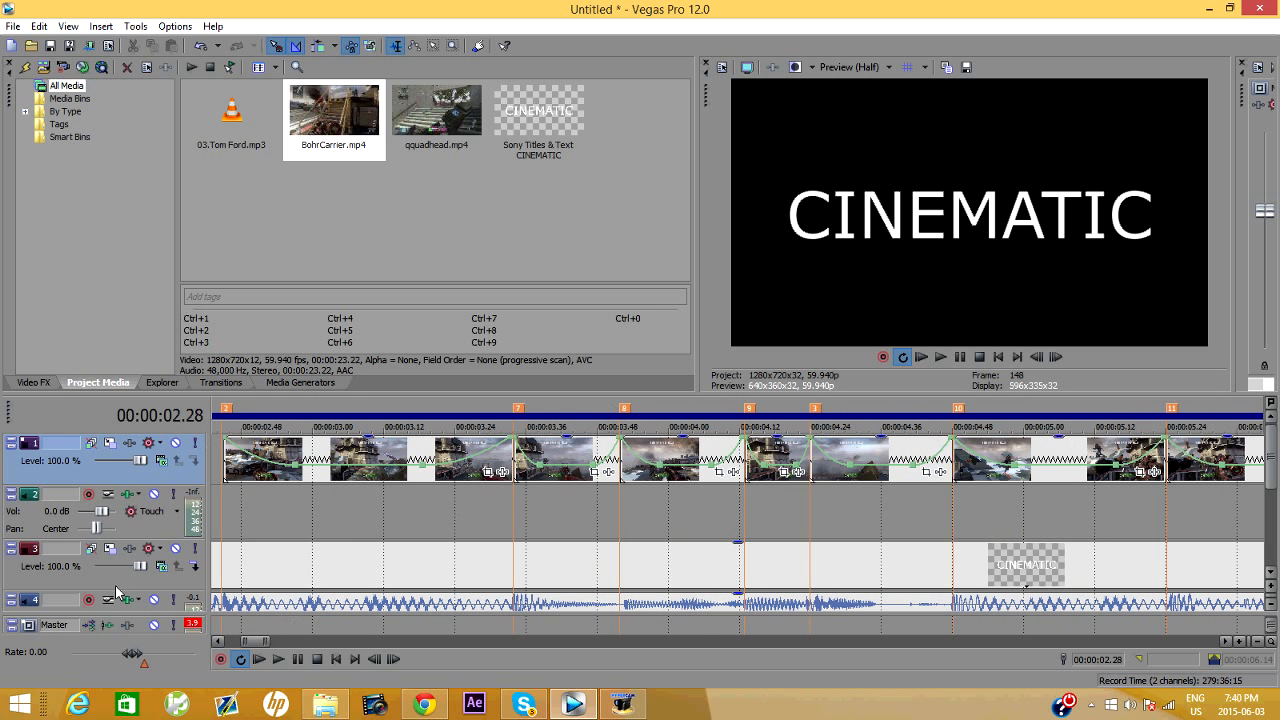
left_click(595, 473)
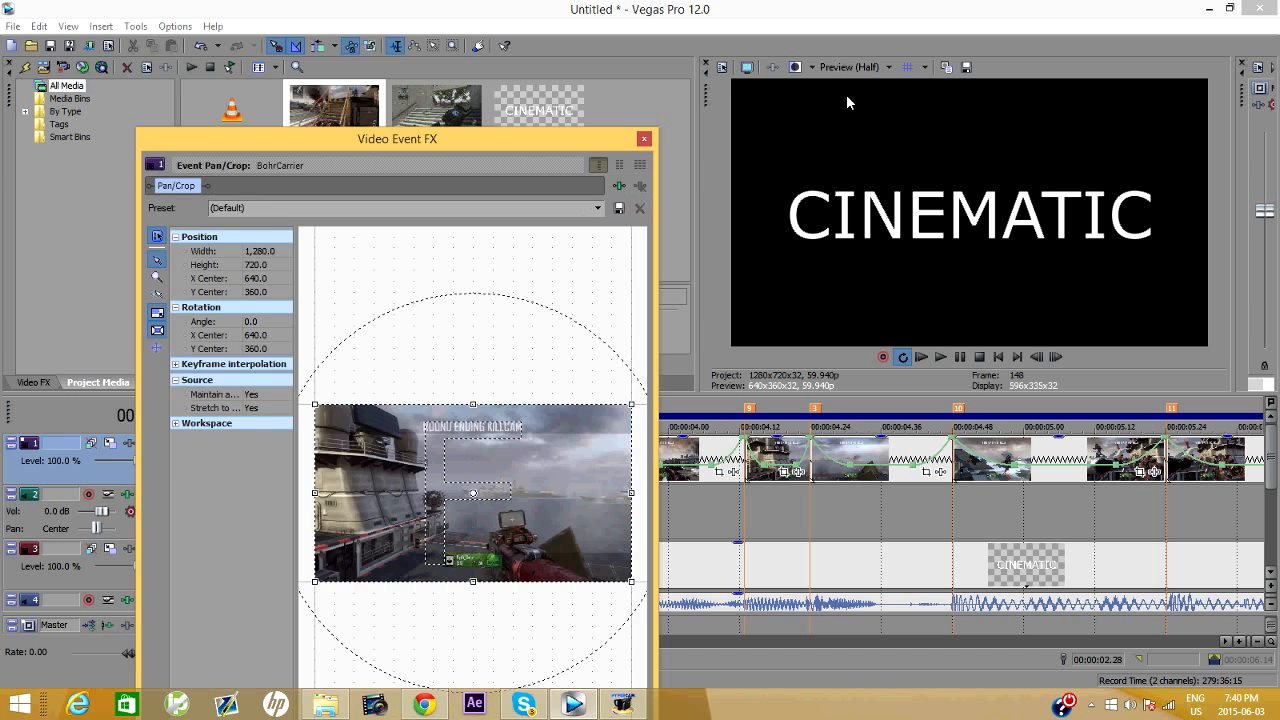
left_click_drag(624, 140, 559, 103)
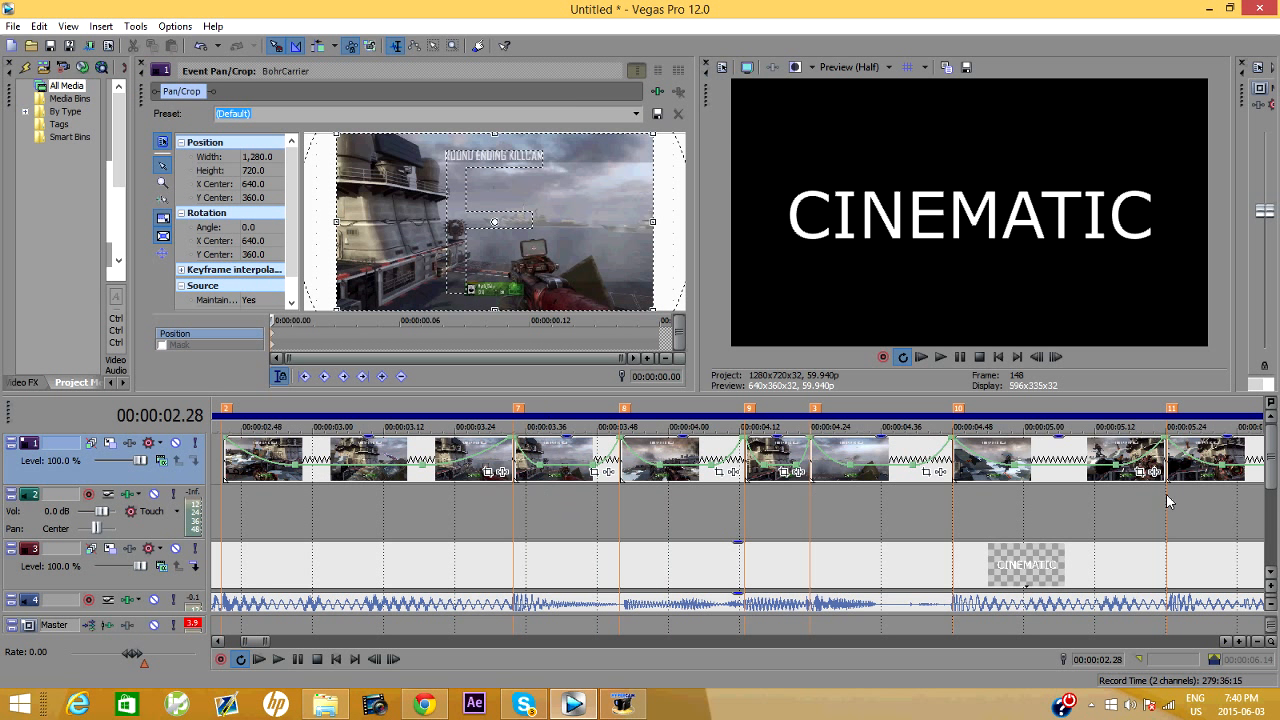
left_click_drag(1270, 462, 1266, 436)
Shrink the Pan/Crop frame at the start of the event at marker 7 to 1,182.1 by 664.9, keeping it centred.
scroll(748, 526, "down", 2)
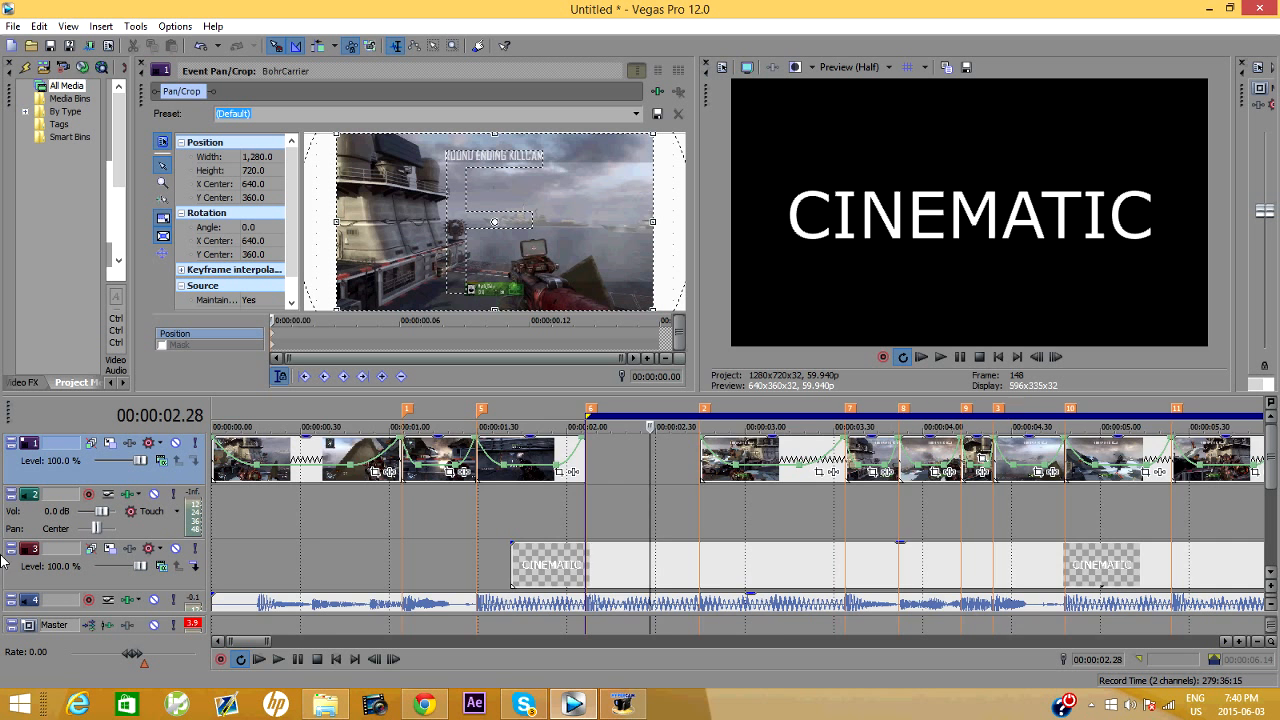
scroll(420, 563, "down", 1)
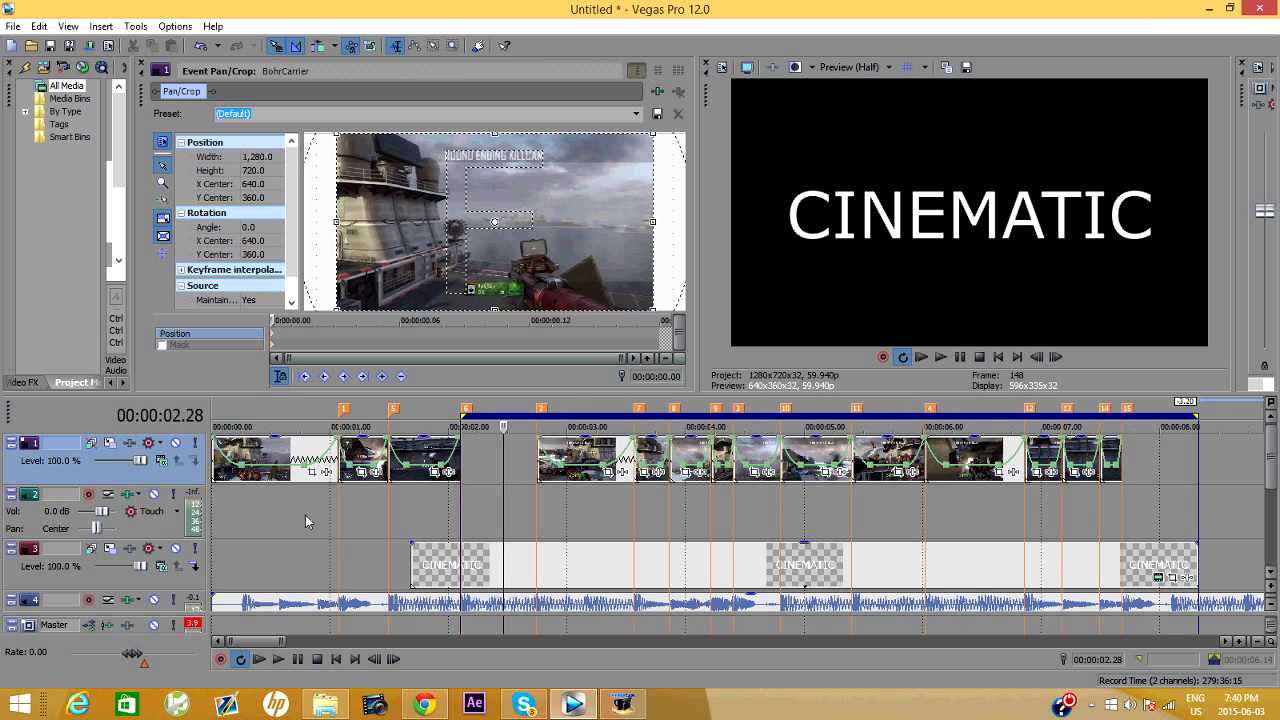
scroll(770, 530, "up", 2)
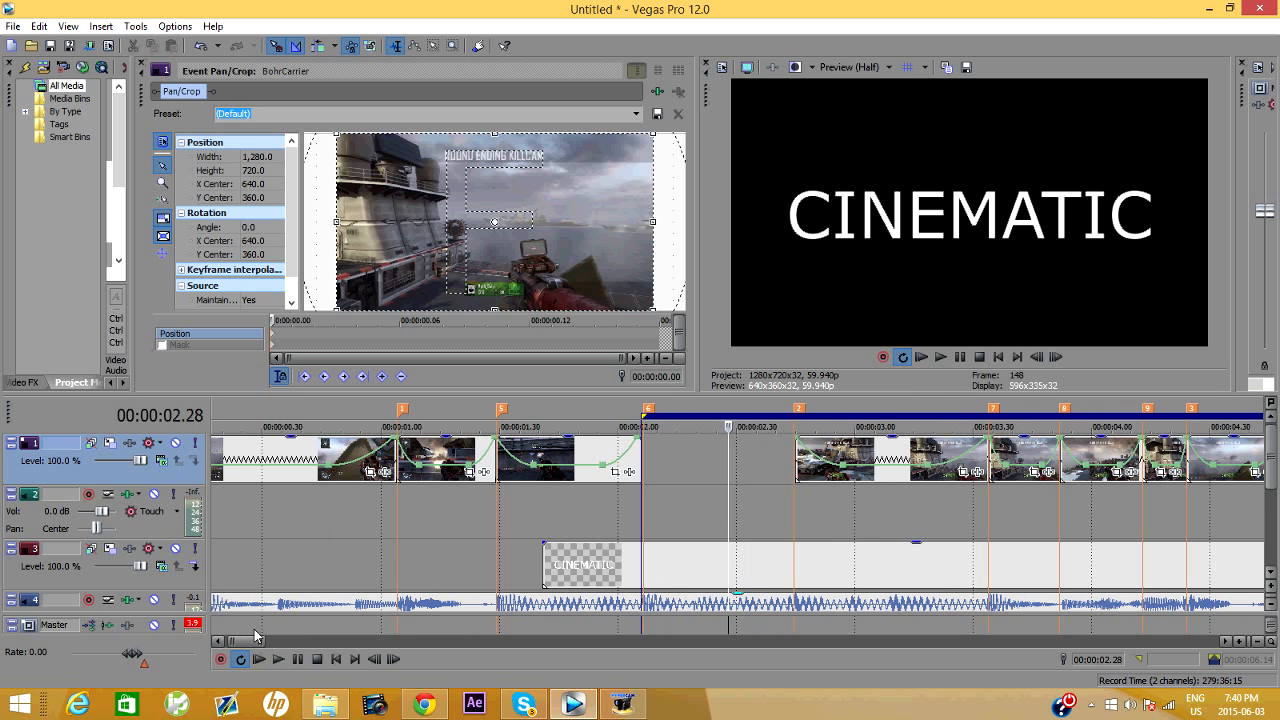
left_click_drag(246, 641, 258, 645)
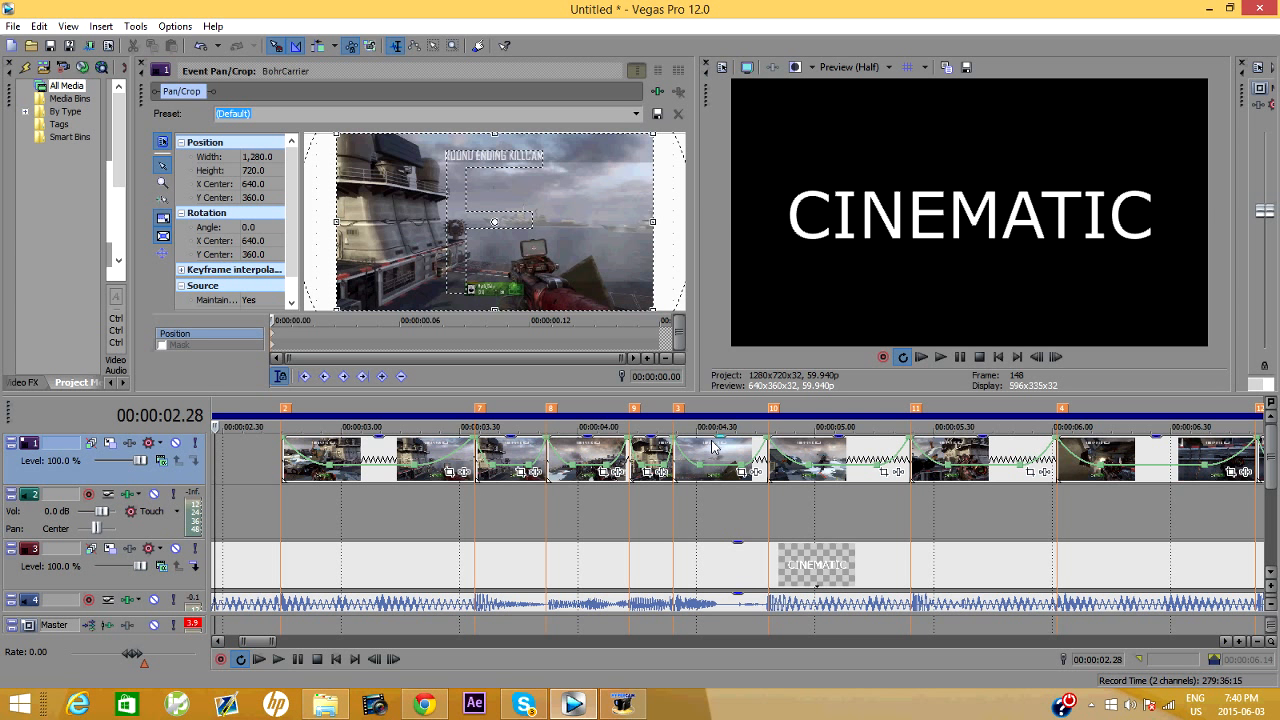
left_click(286, 456)
left_click(478, 465)
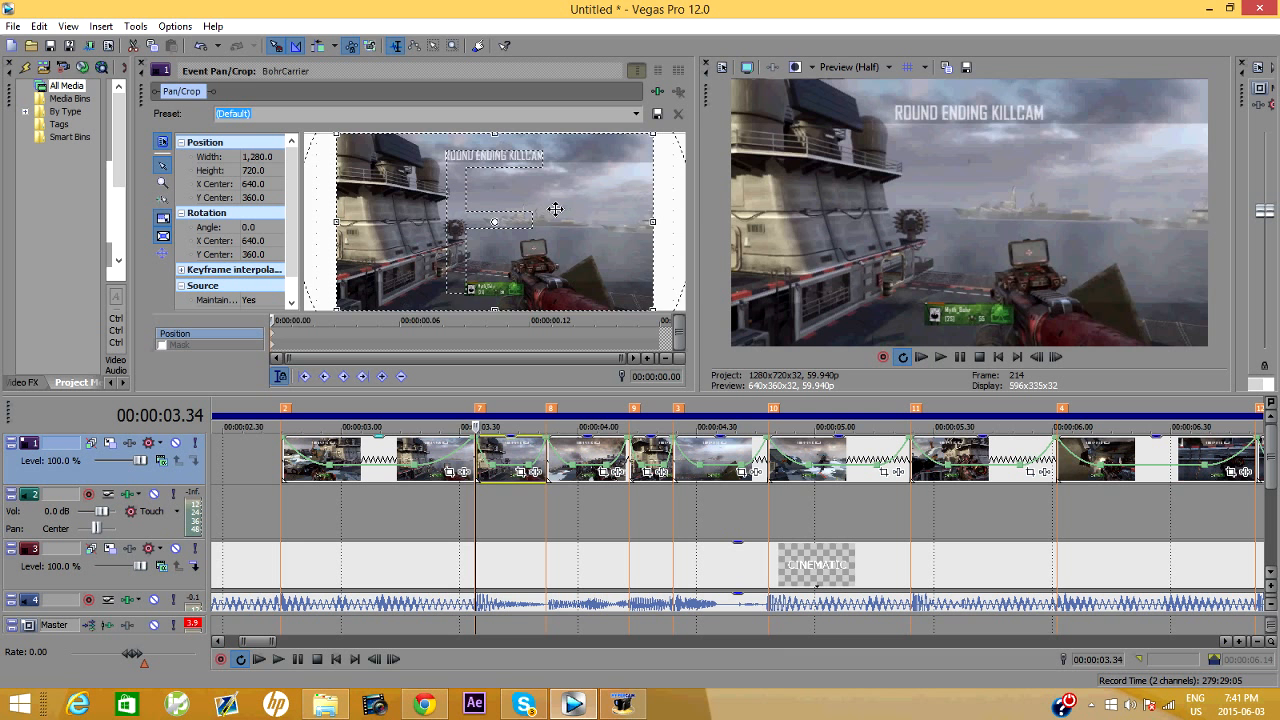
scroll(597, 188, "down", 2)
left_click_drag(630, 145, 622, 152)
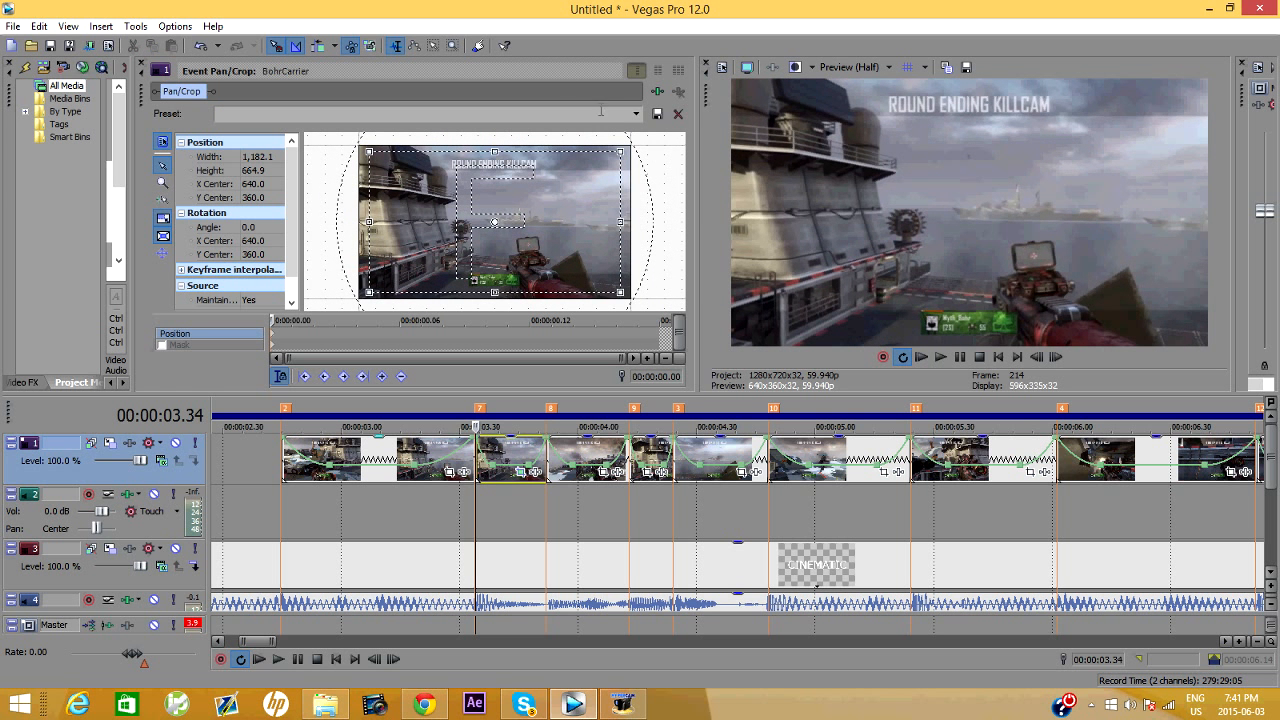
left_click(632, 113)
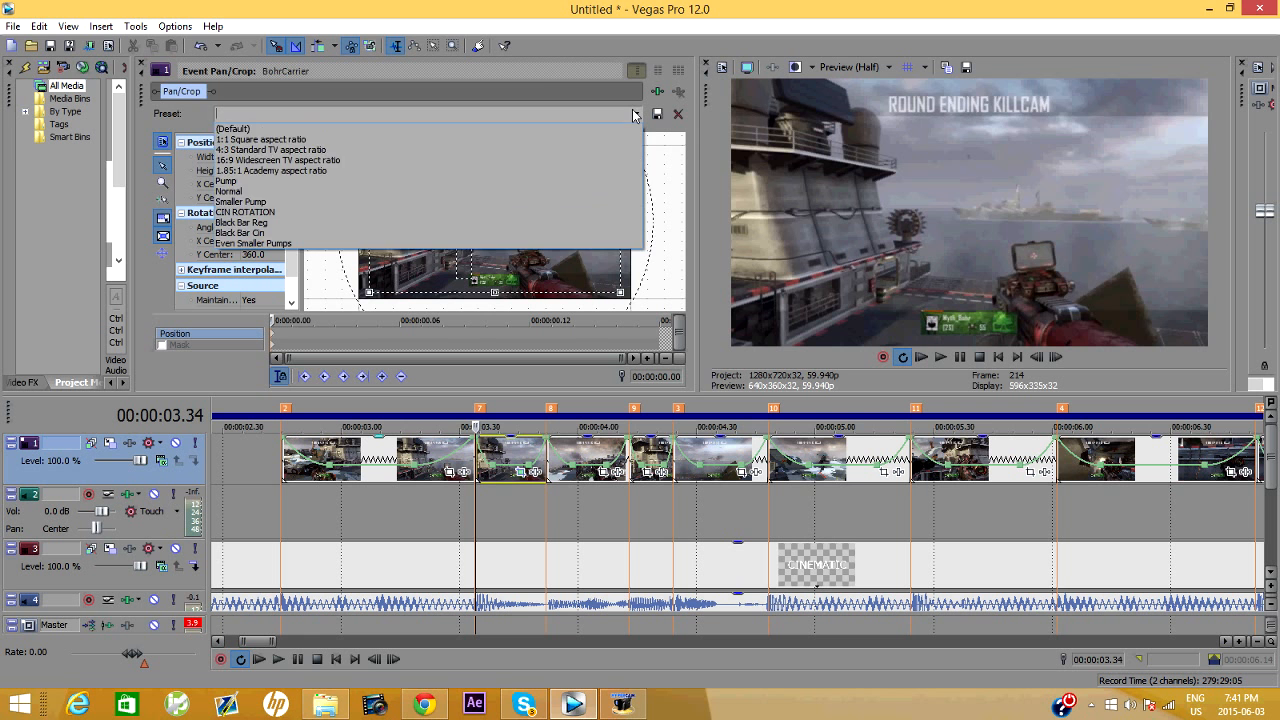
left_click(632, 113)
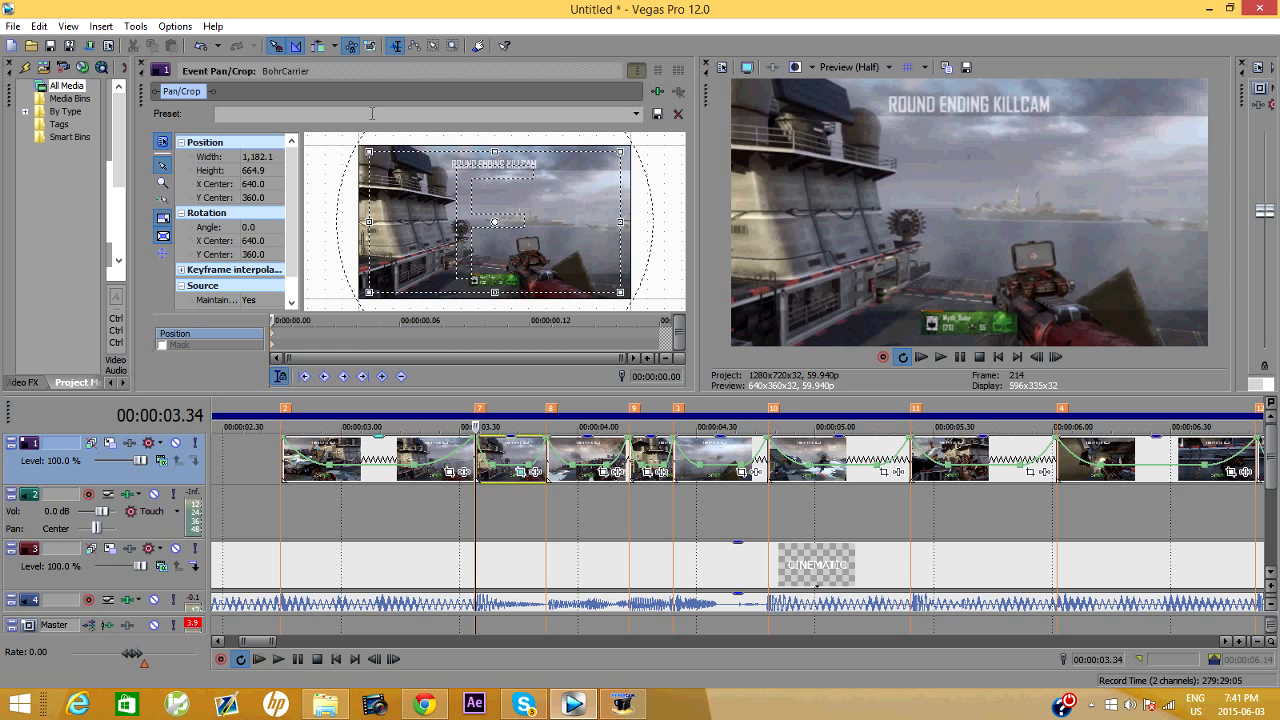
type("aefsadf")
left_click(635, 113)
left_click(635, 114)
left_click_drag(390, 119, 2, 114)
key("BackSpace")
Tighten the marker 7 event's starting crop to 1,159.5 by 652.2 and add an ending keyframe at the full 1,280 by 720 frame.
left_click_drag(621, 152, 618, 152)
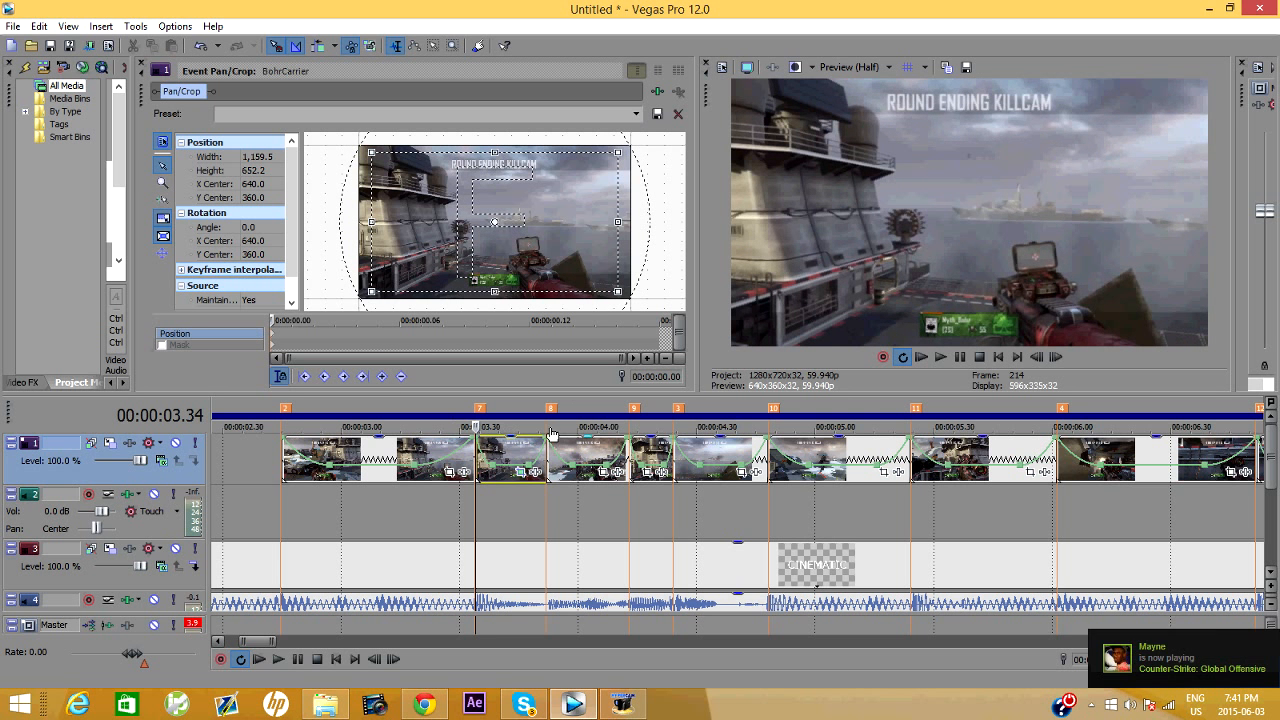
left_click(548, 465)
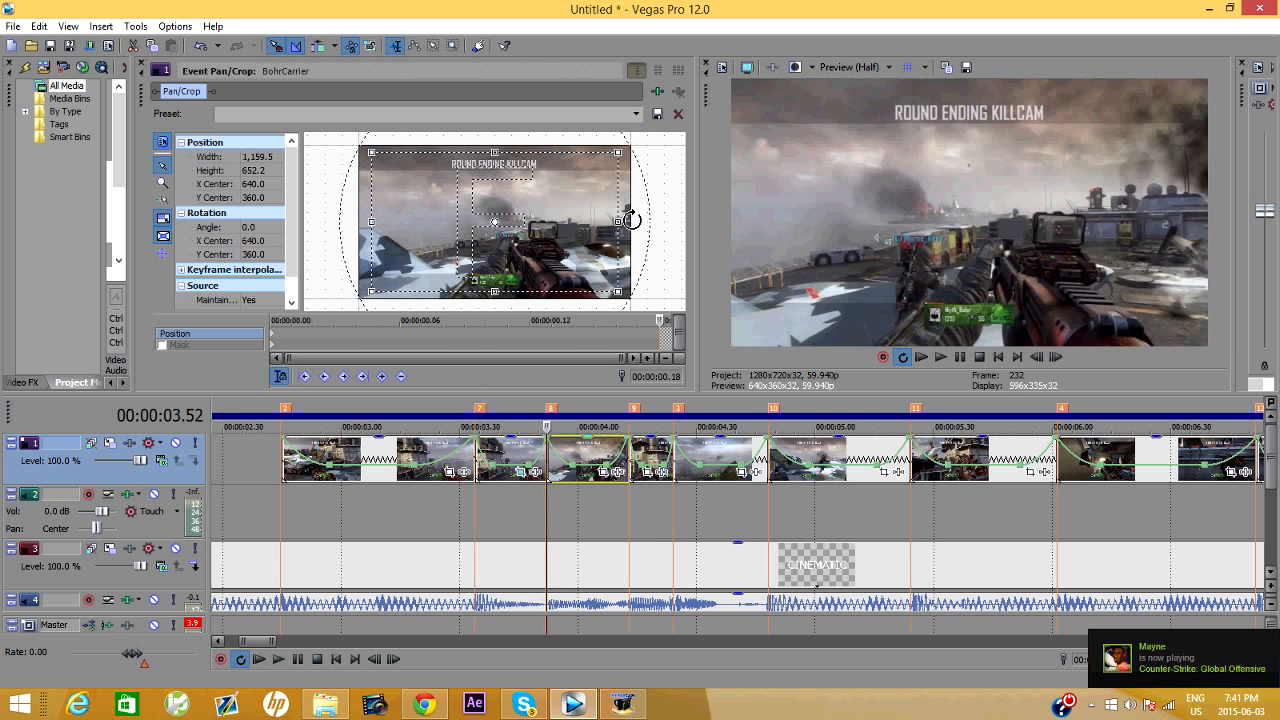
left_click_drag(618, 152, 633, 146)
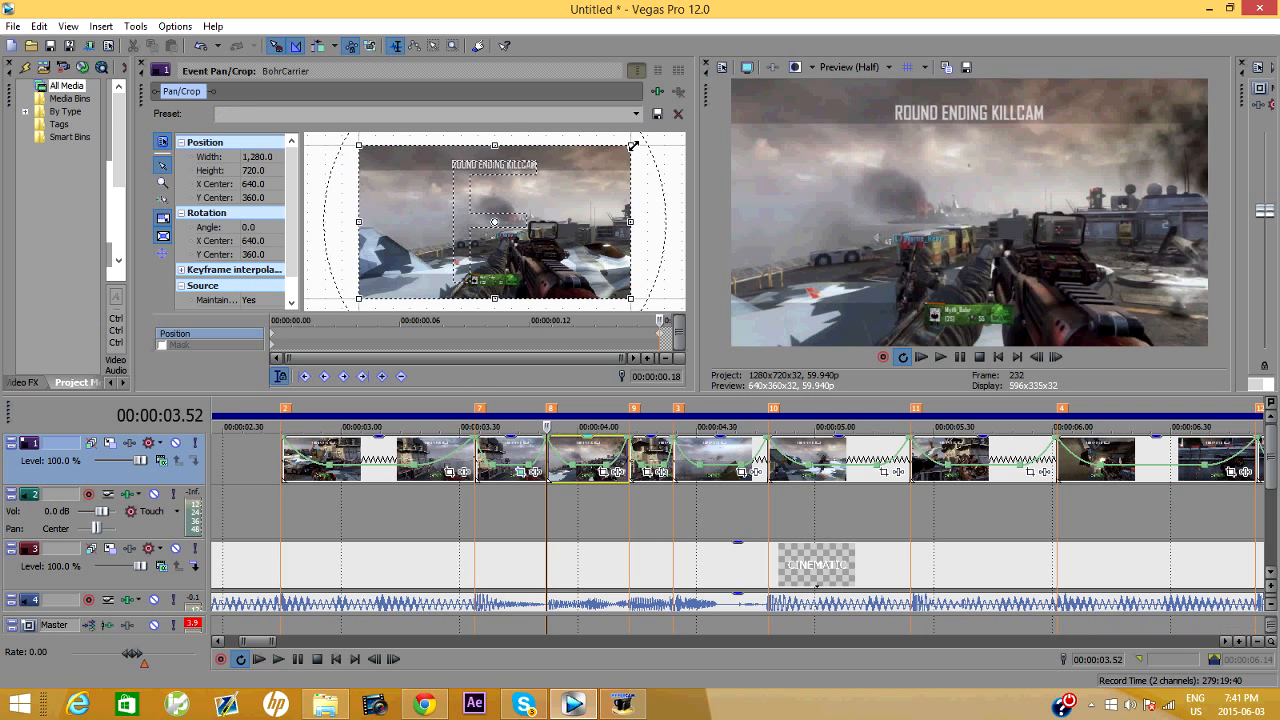
Give the killcam event at marker 8 a centred starting crop of 1,132.7 by 637.1 and an ending keyframe of 1,283.3 by 721.9.
left_click(603, 471)
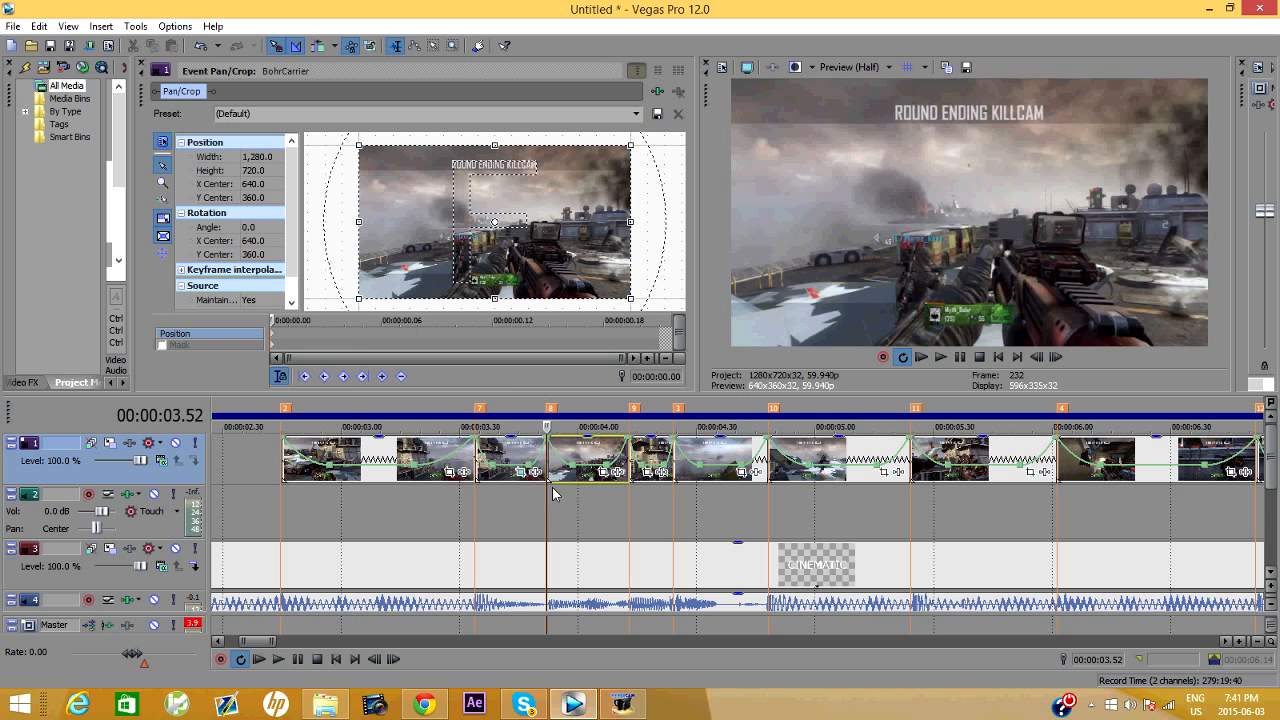
left_click_drag(630, 145, 614, 154)
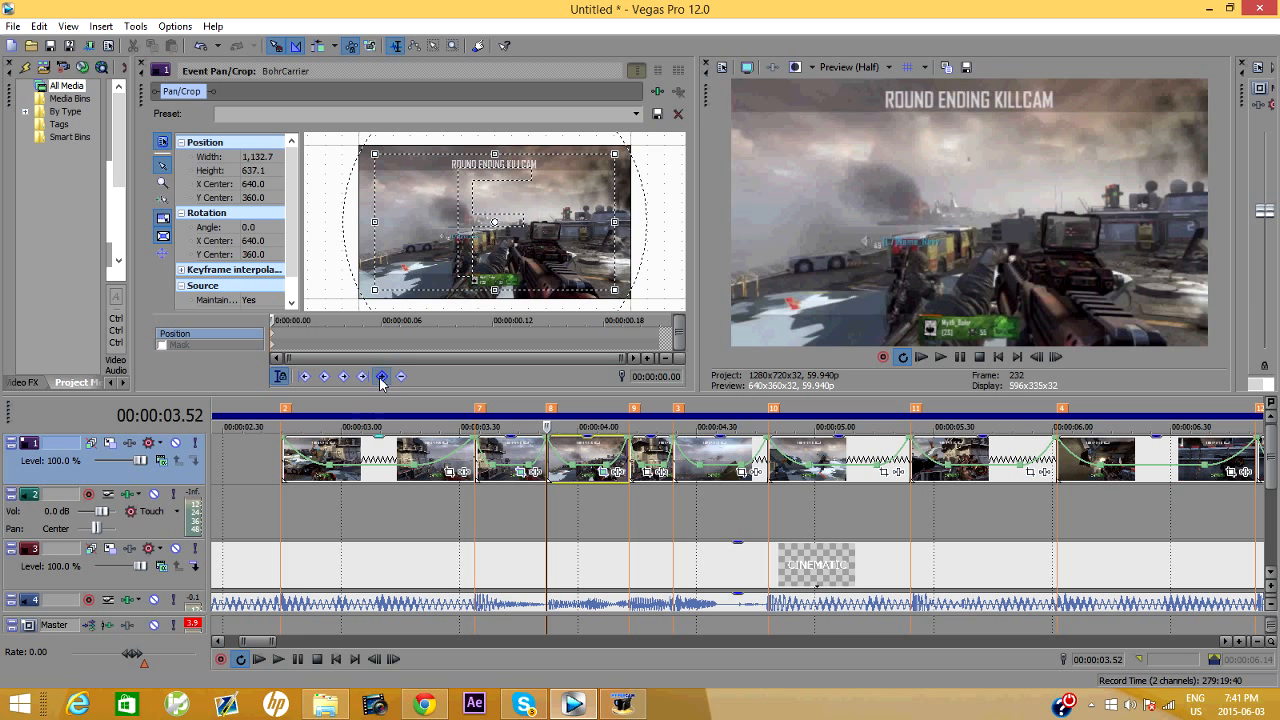
left_click(632, 468)
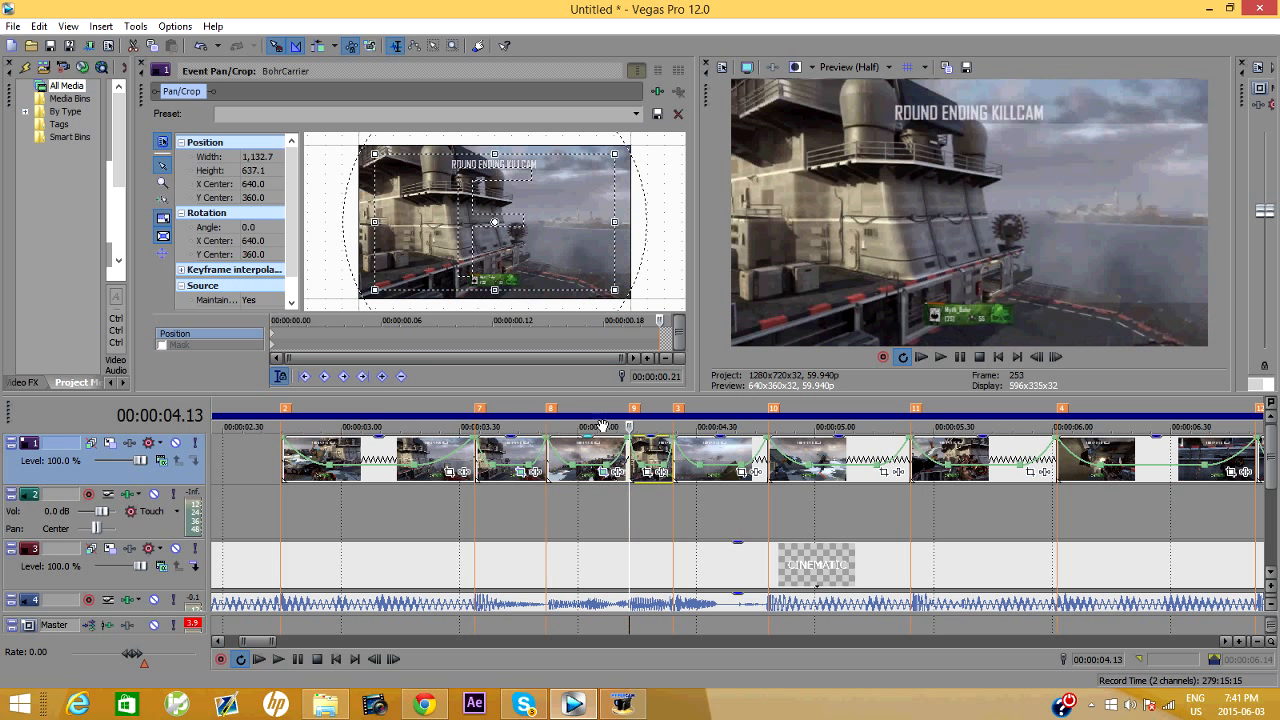
left_click_drag(614, 154, 632, 140)
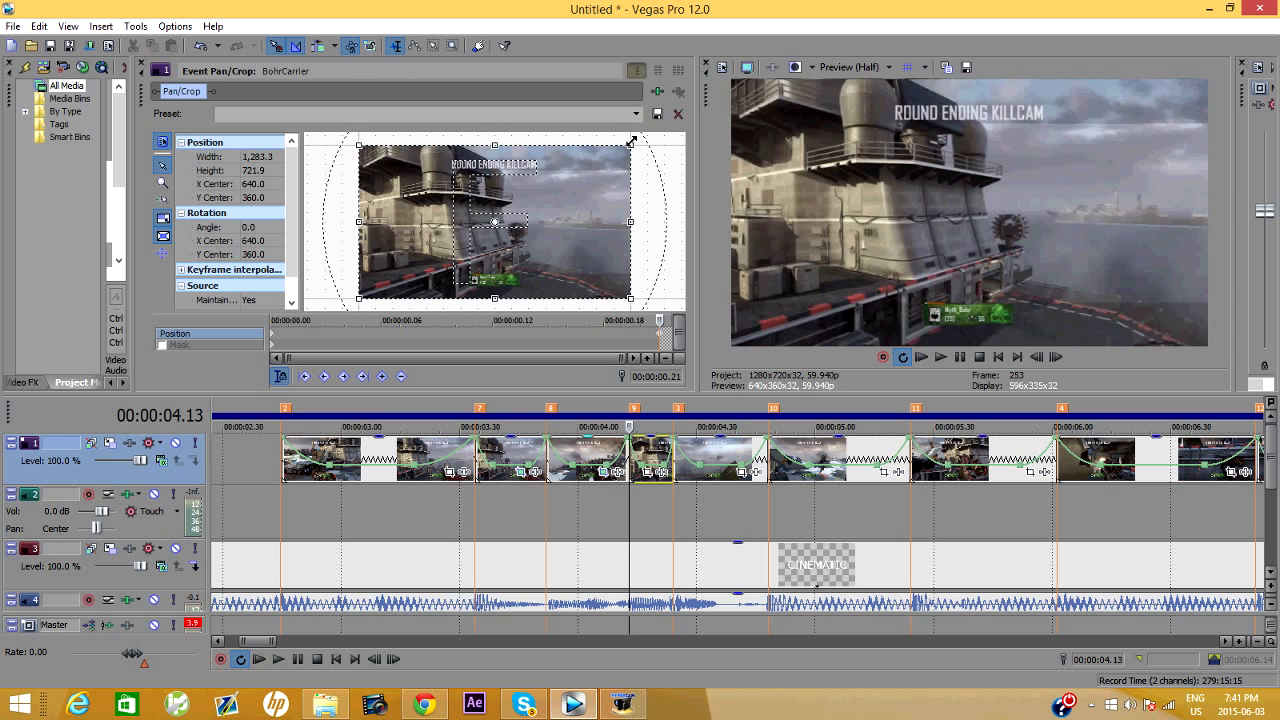
Give the short event at marker 9 a centred starting crop of 1,132.7 by 637.1 and an ending keyframe of 1,283.3 by 721.9.
left_click(647, 478)
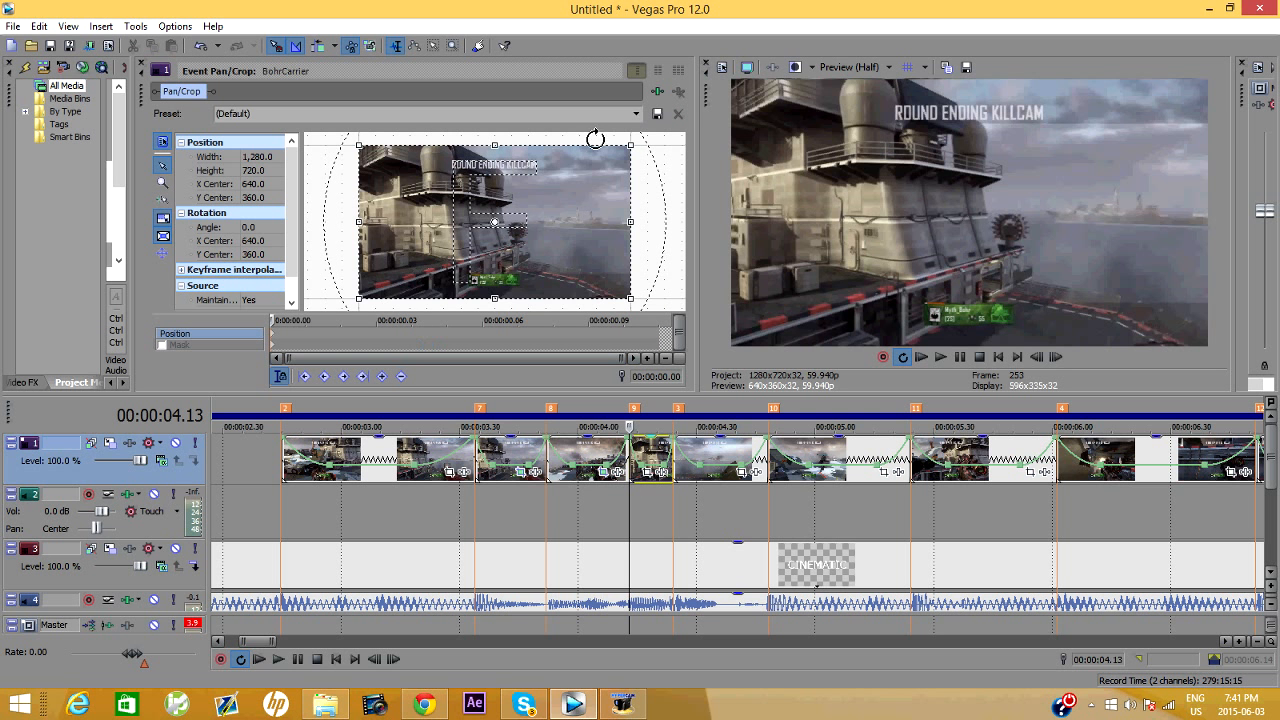
left_click_drag(628, 143, 625, 152)
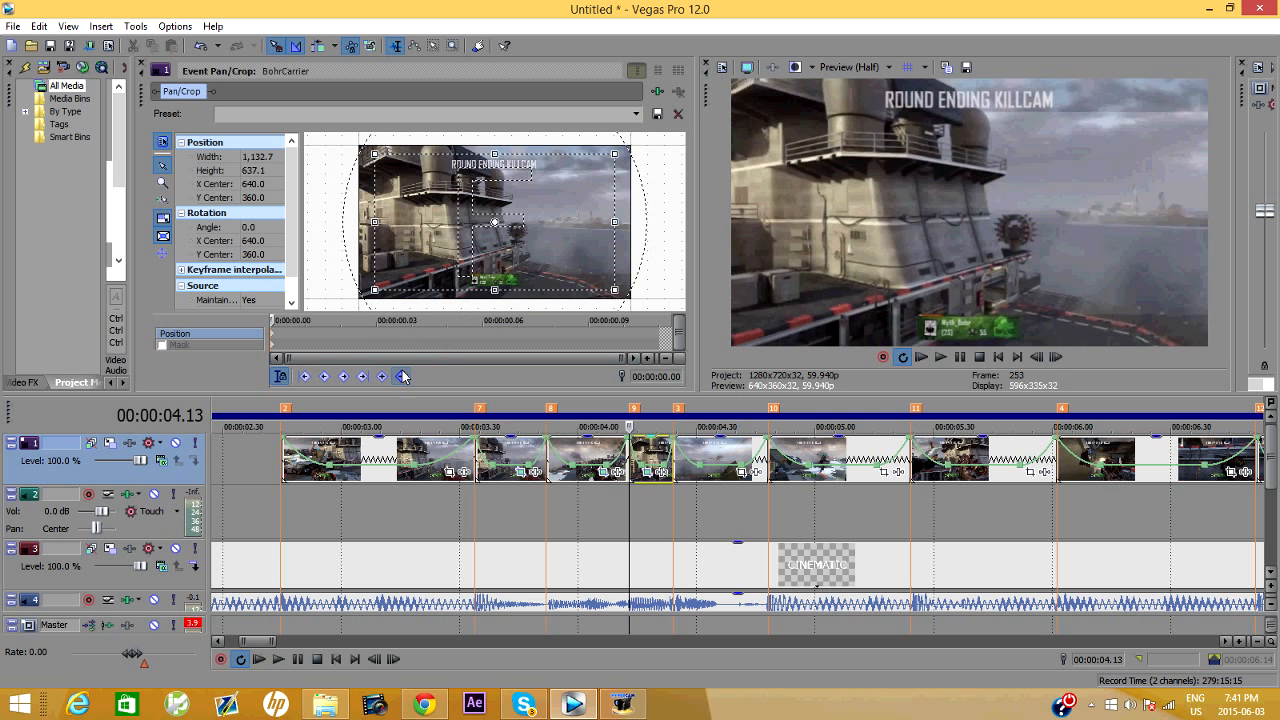
left_click(676, 466)
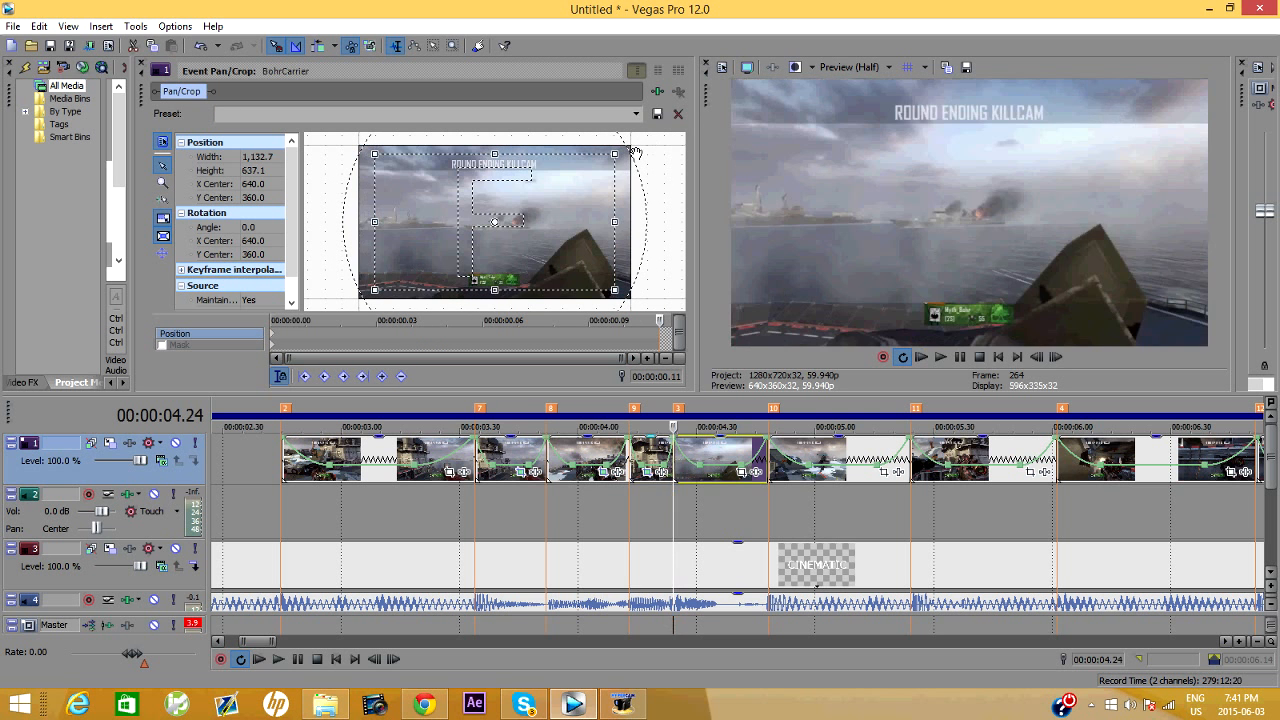
left_click_drag(619, 155, 632, 146)
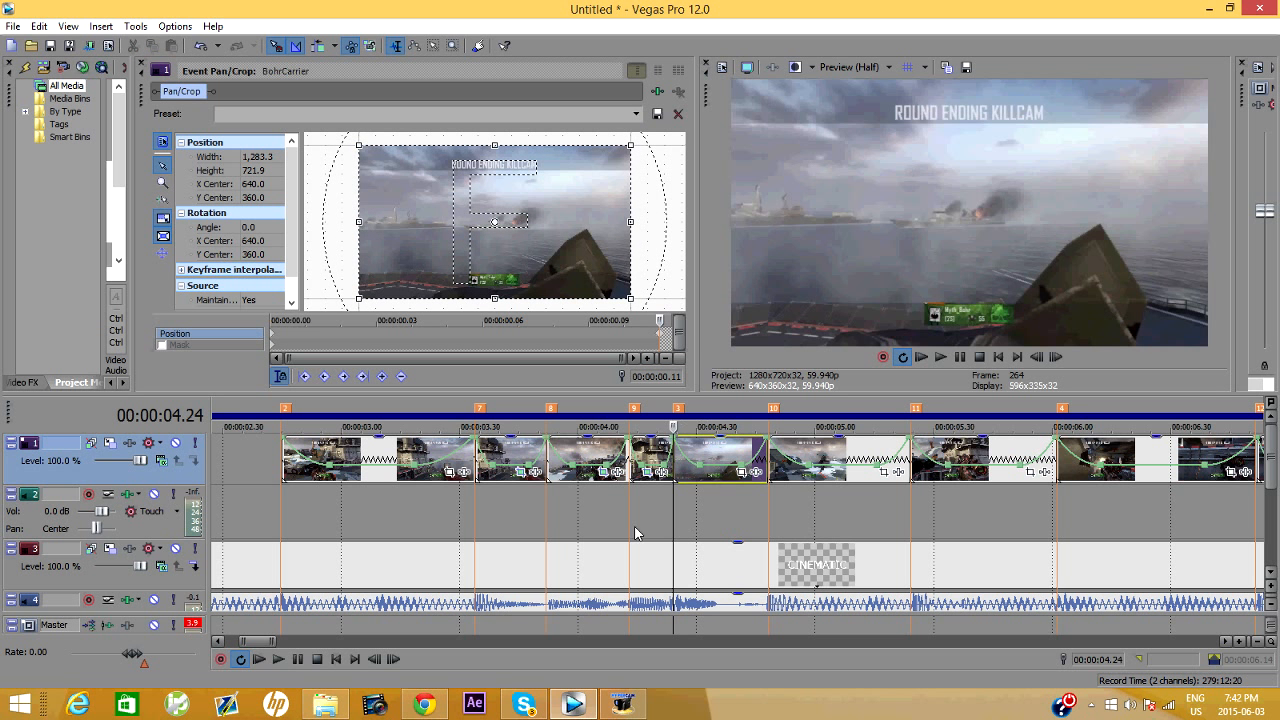
Close the Event Pan/Crop window and extend the loop region back to the start of the project.
scroll(526, 515, "down", 3)
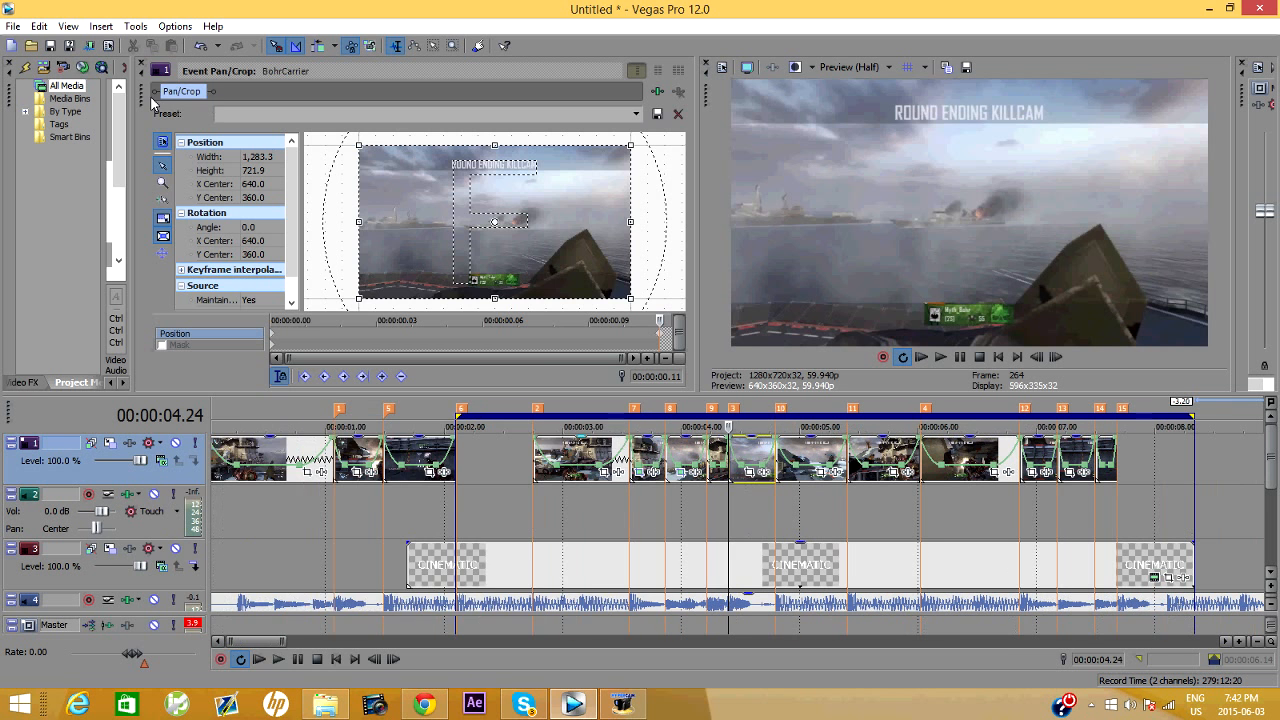
left_click_drag(148, 108, 143, 180)
left_click(652, 148)
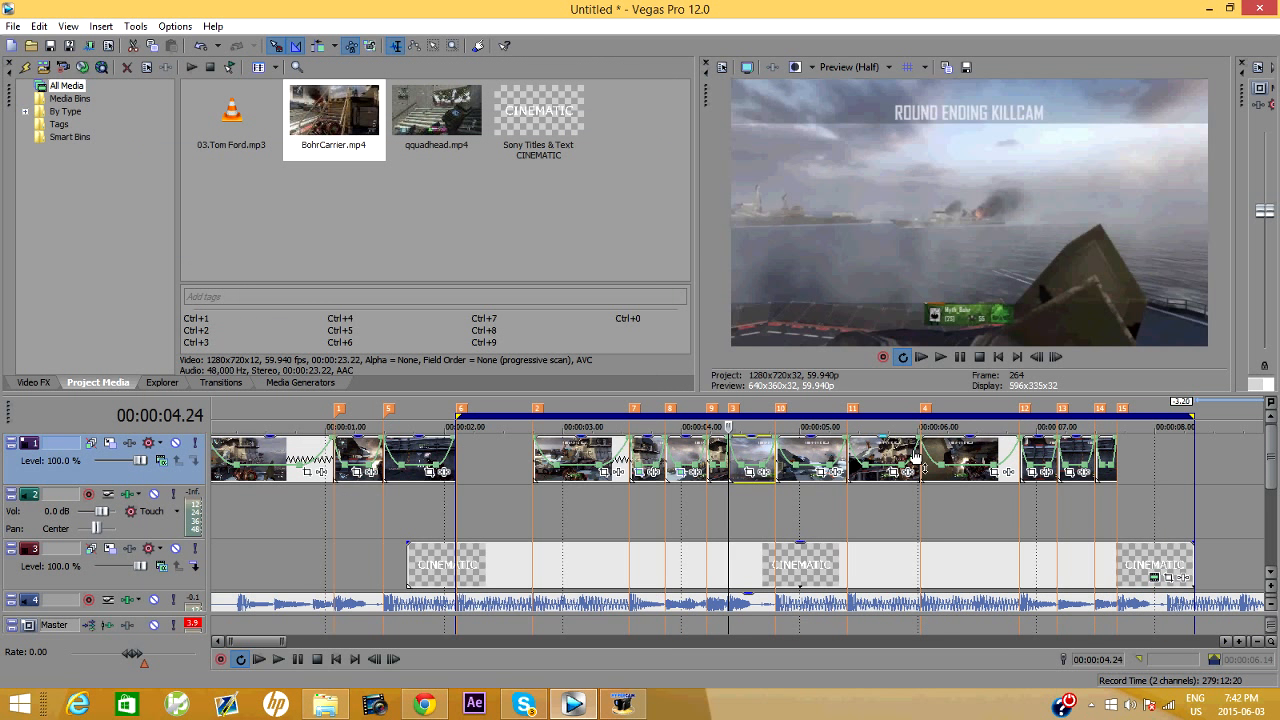
left_click_drag(400, 417, 1, 437)
Play the sequence from the project start to preview the new zoom pumps, pause it, and check the killcam from marker 11 onward.
key("space")
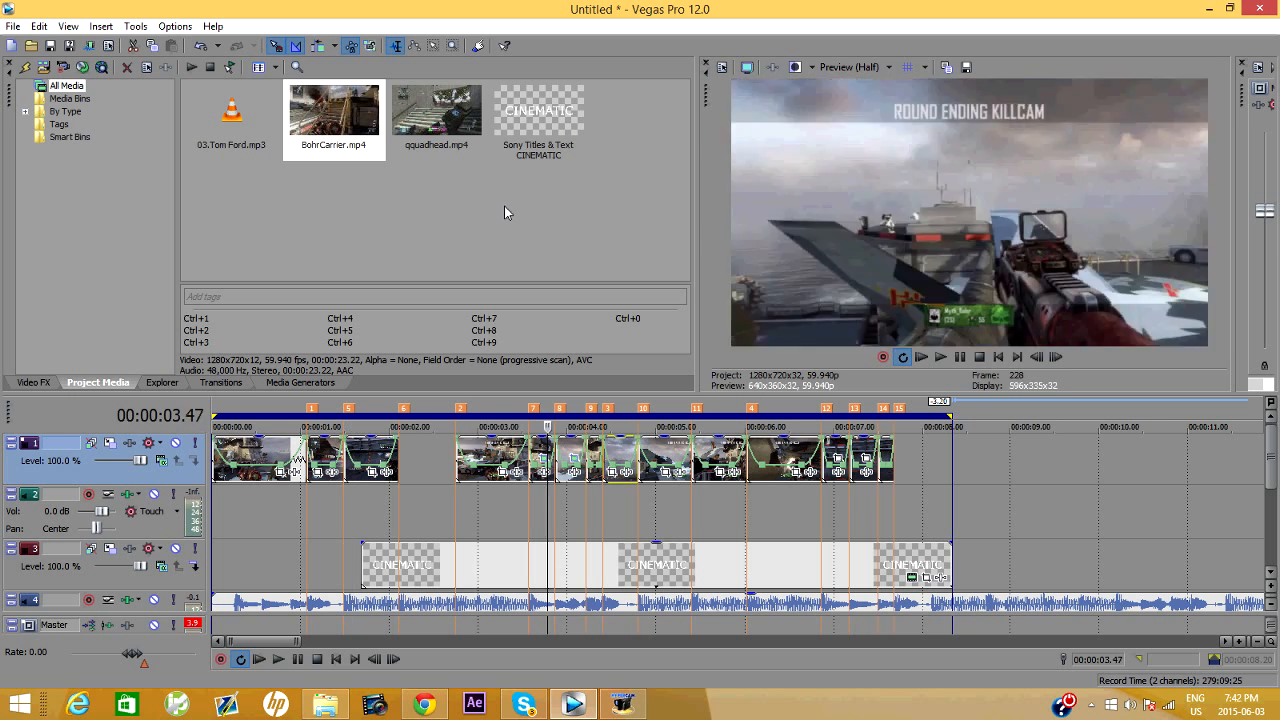
key("space")
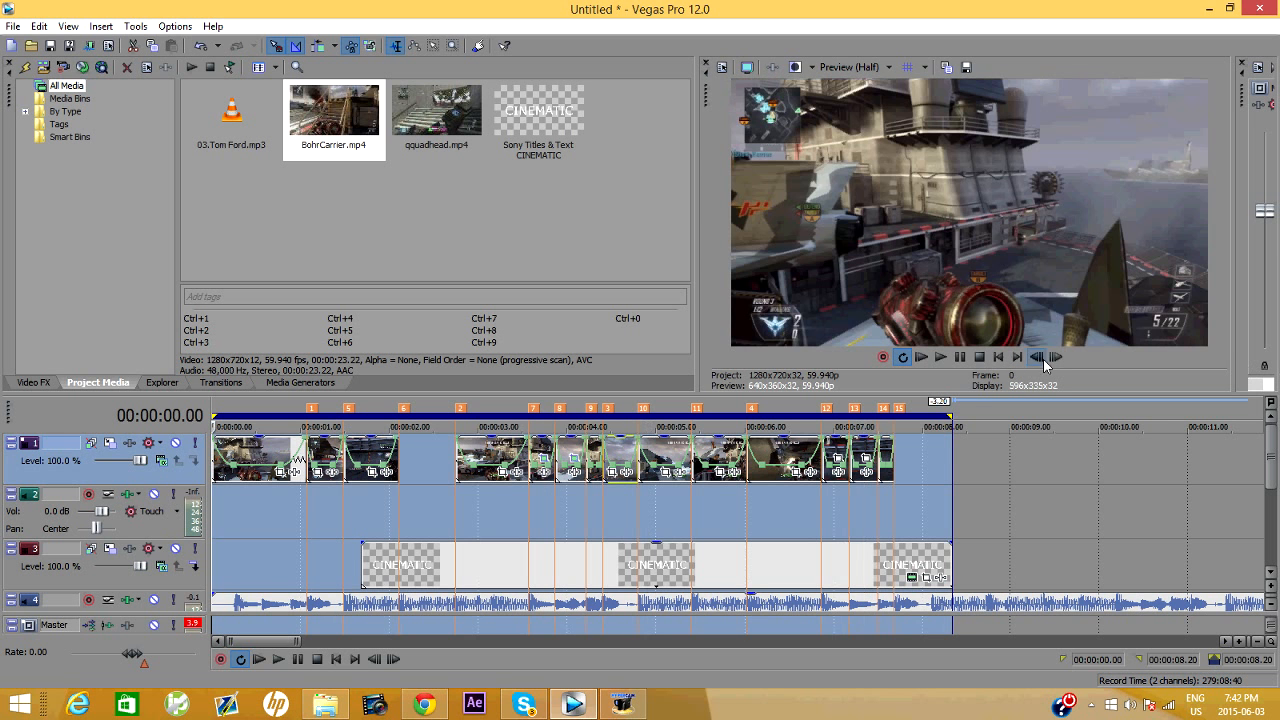
key("space")
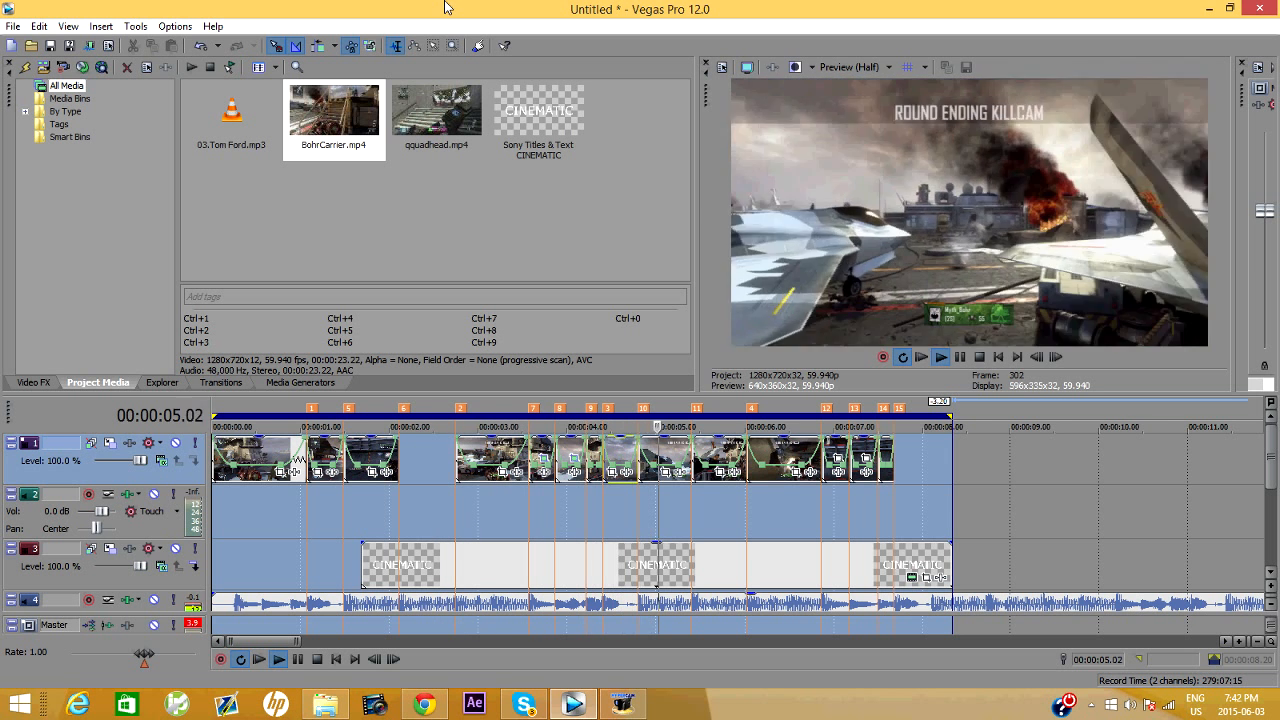
left_click(962, 357)
left_click(691, 458)
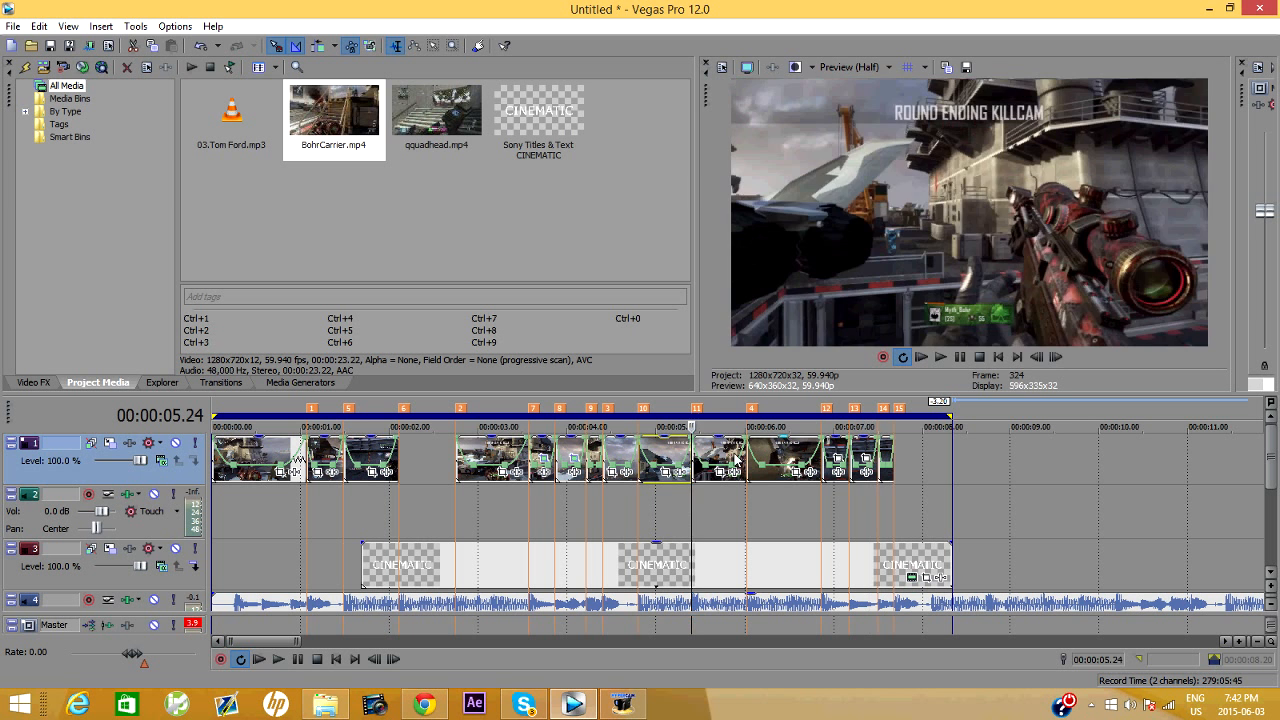
left_click_drag(1055, 357, 1055, 357)
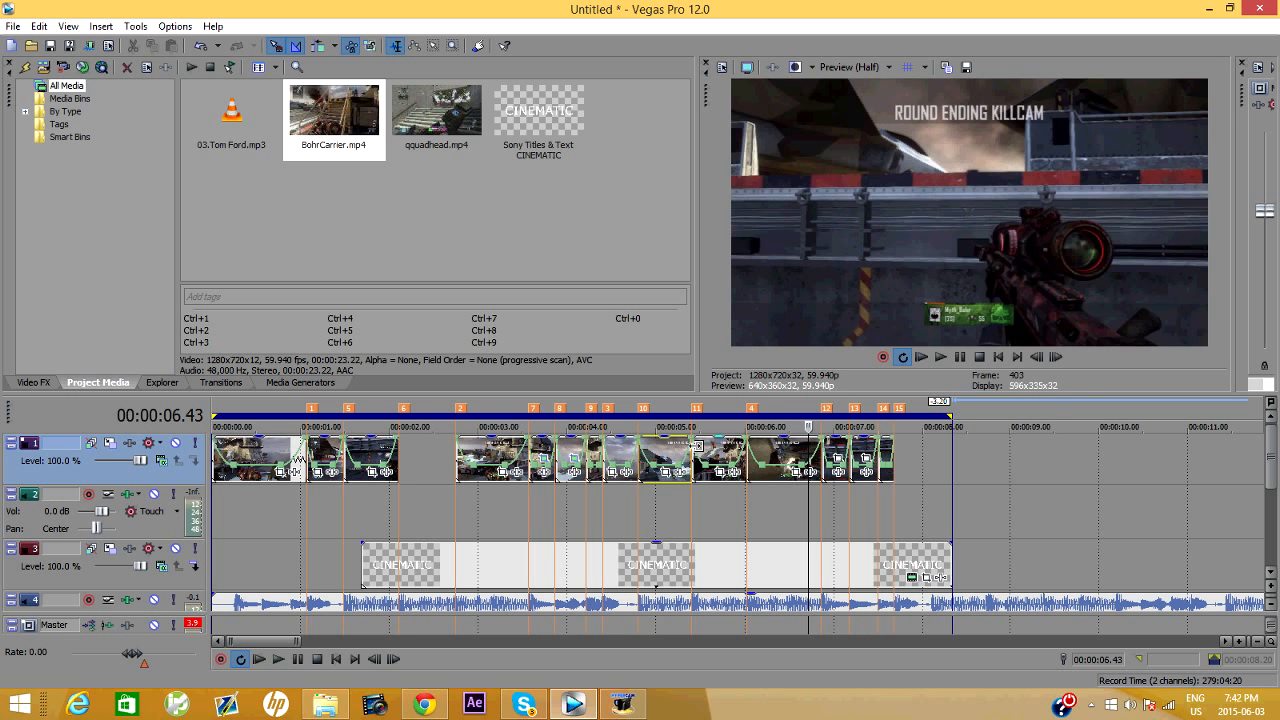
Replay the entire loop region from the beginning to review the finished sync, and pause playback.
key("ctrl+Home")
key("space")
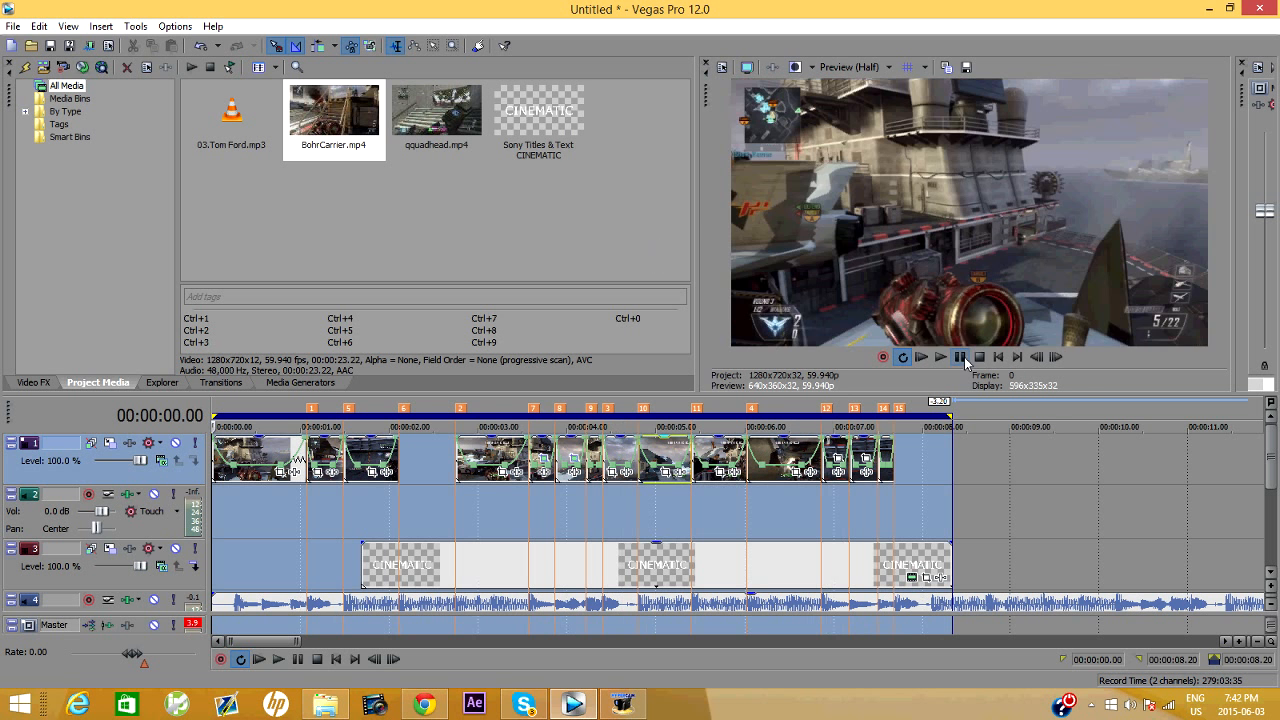
left_click(934, 358)
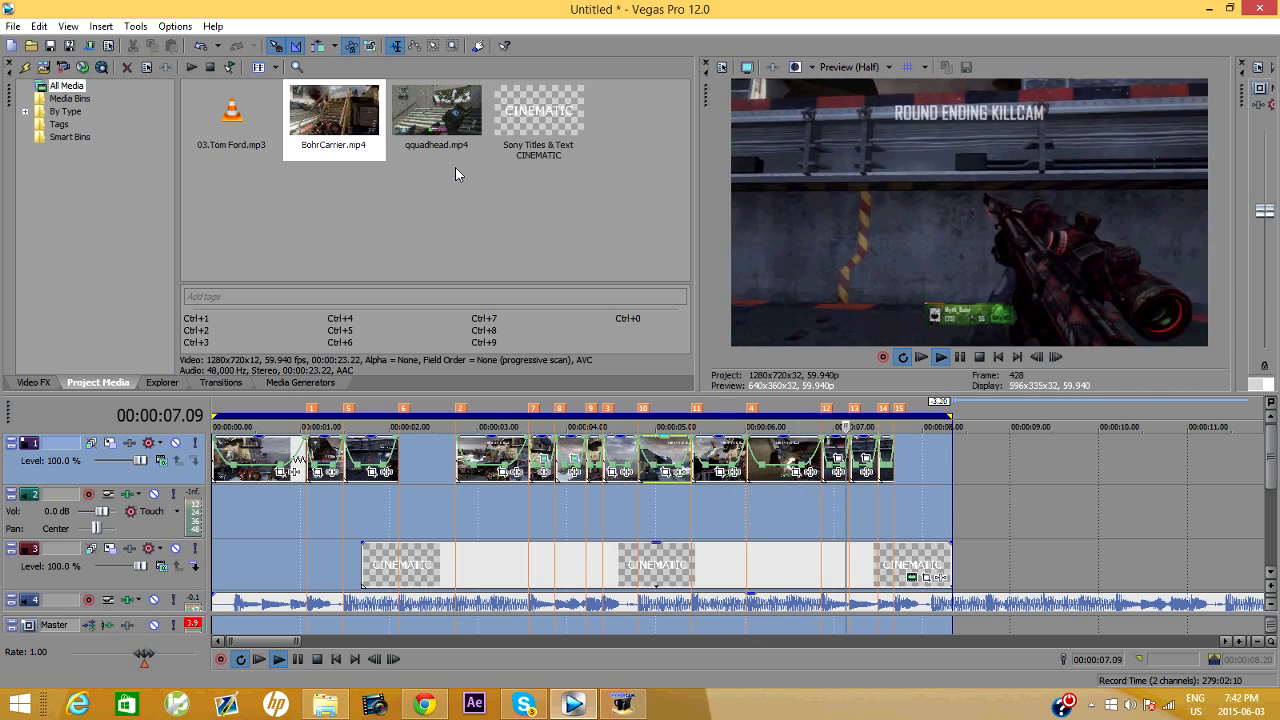
left_click(962, 358)
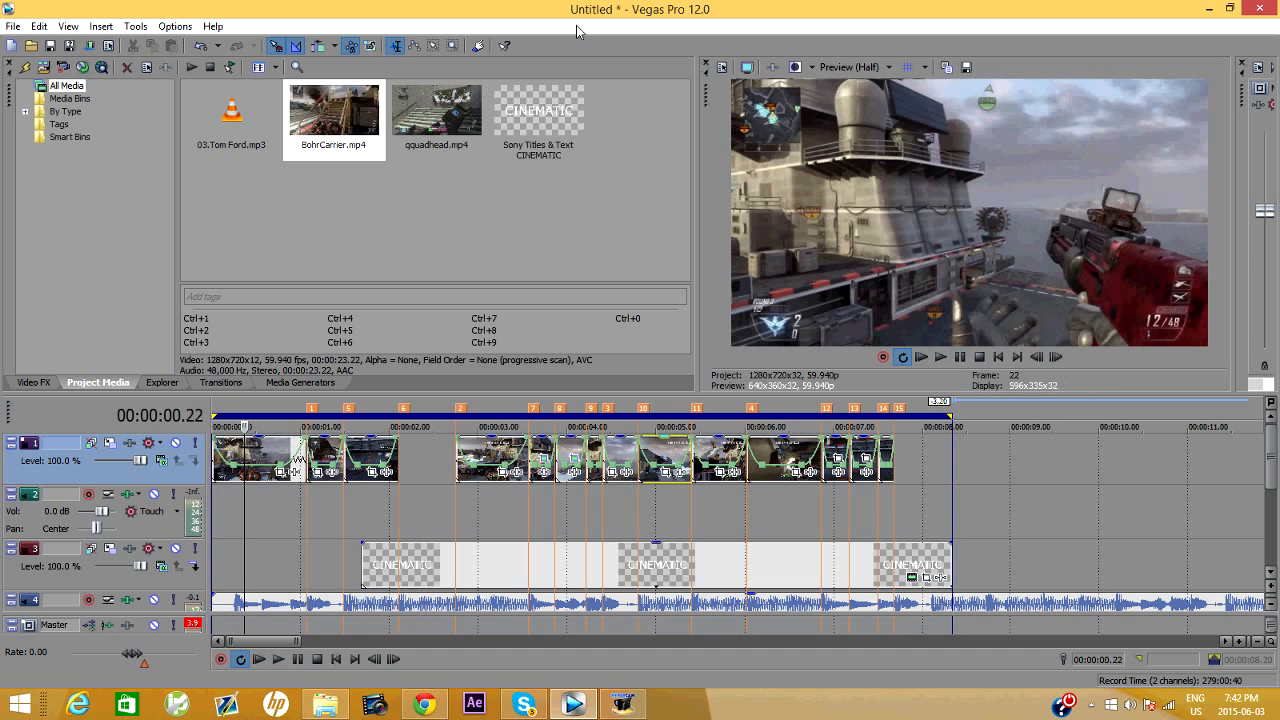